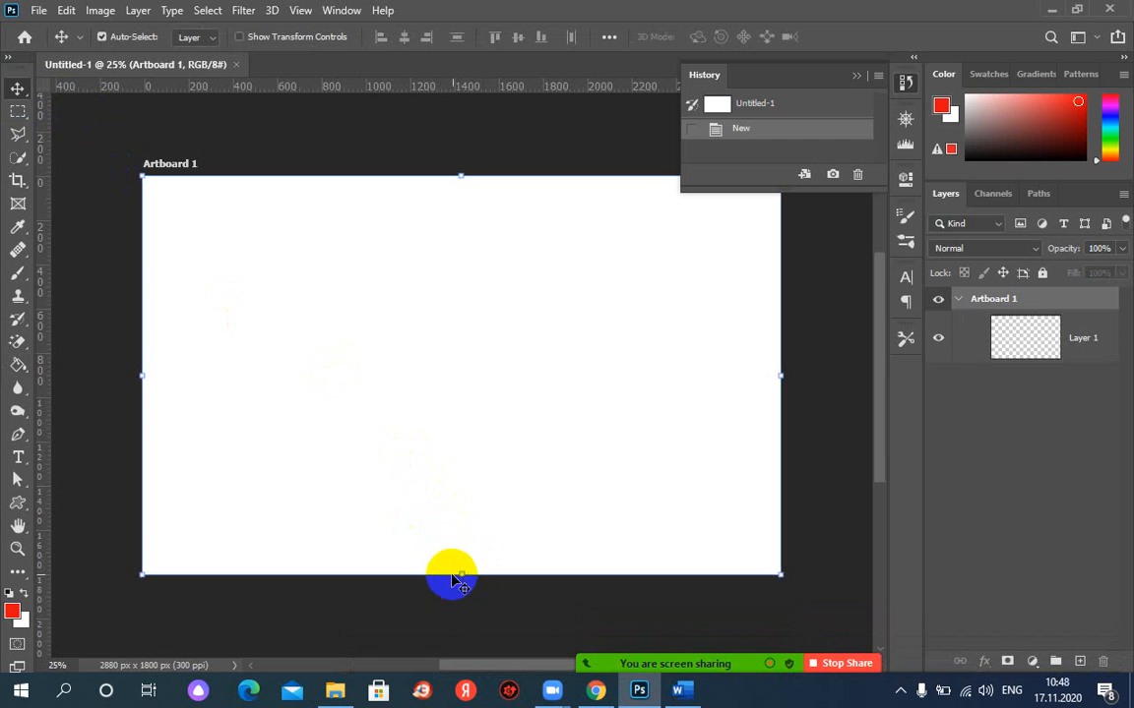
Step: Extend the artboard downward to about 2512 px high and marquee-select a thin full-width strip along its upper edge
drag(462, 580, 462, 652)
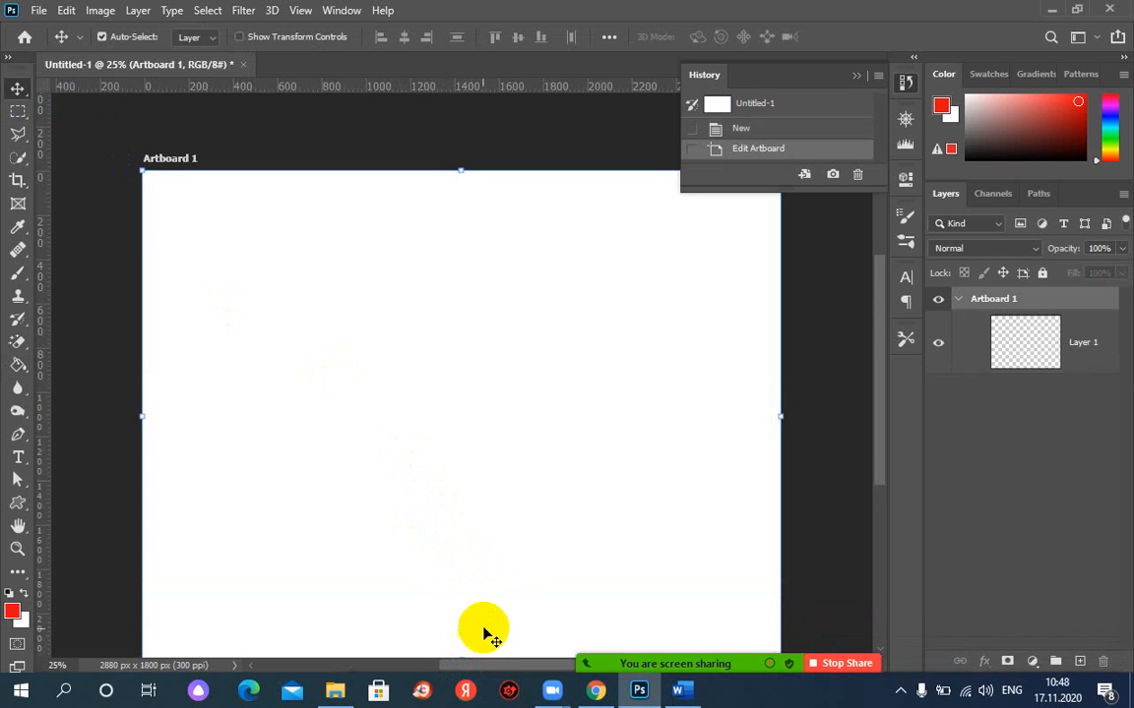
click(19, 114)
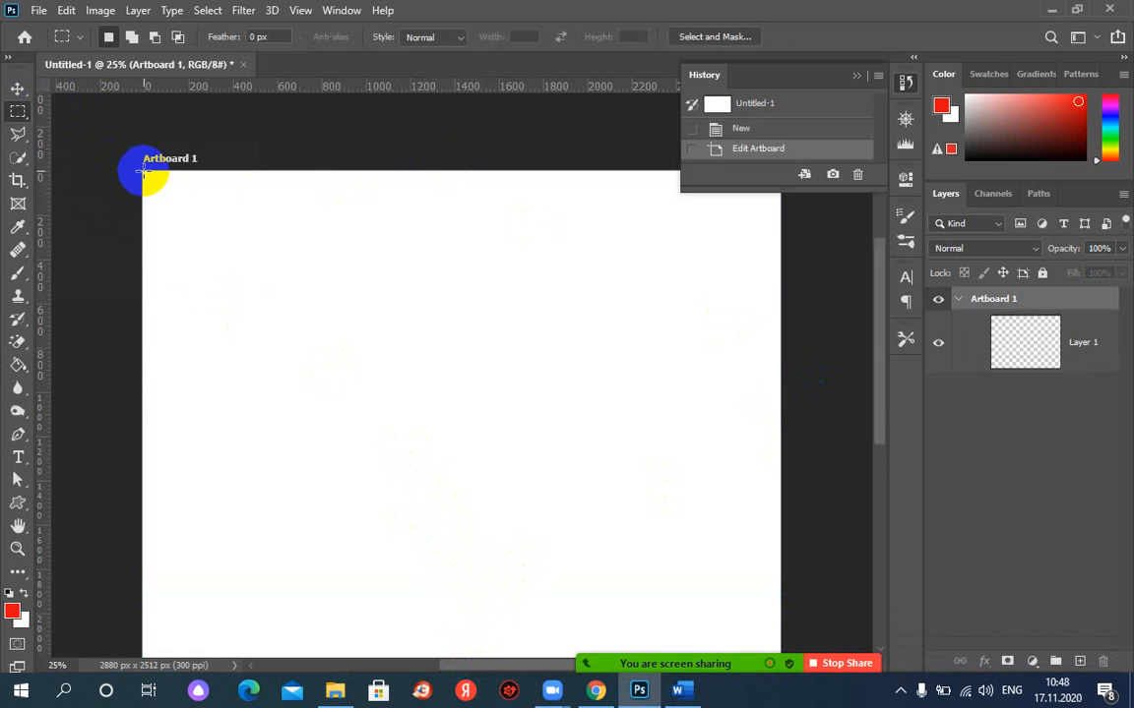
drag(144, 172, 788, 178)
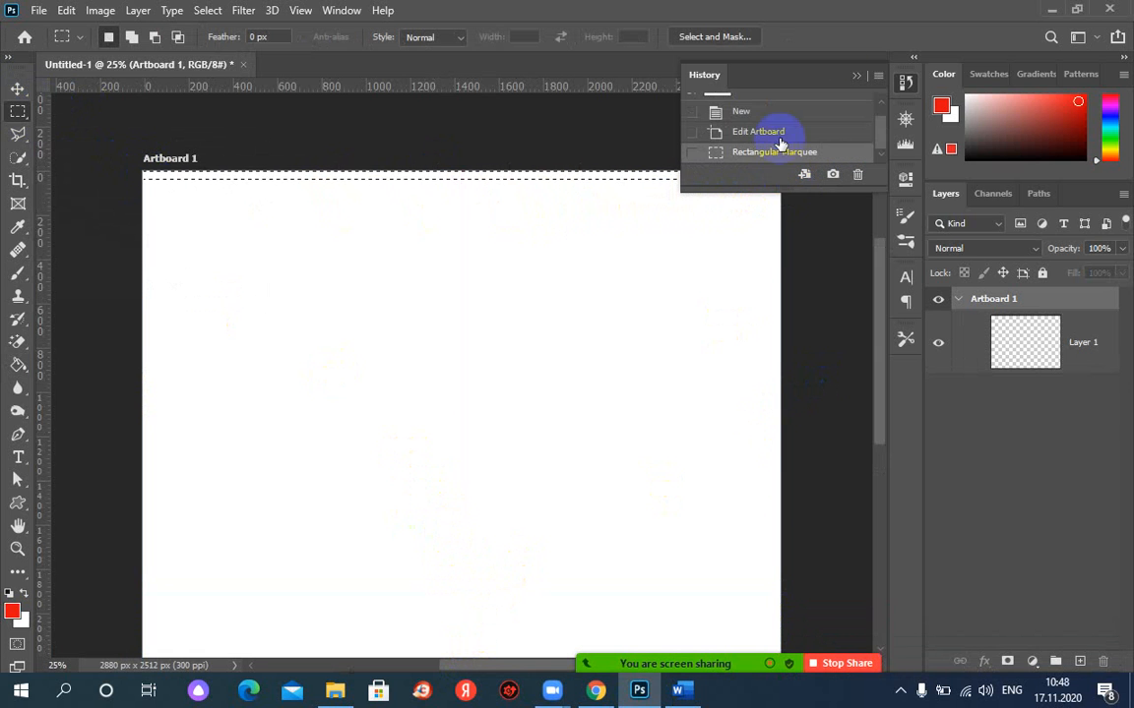
click(856, 75)
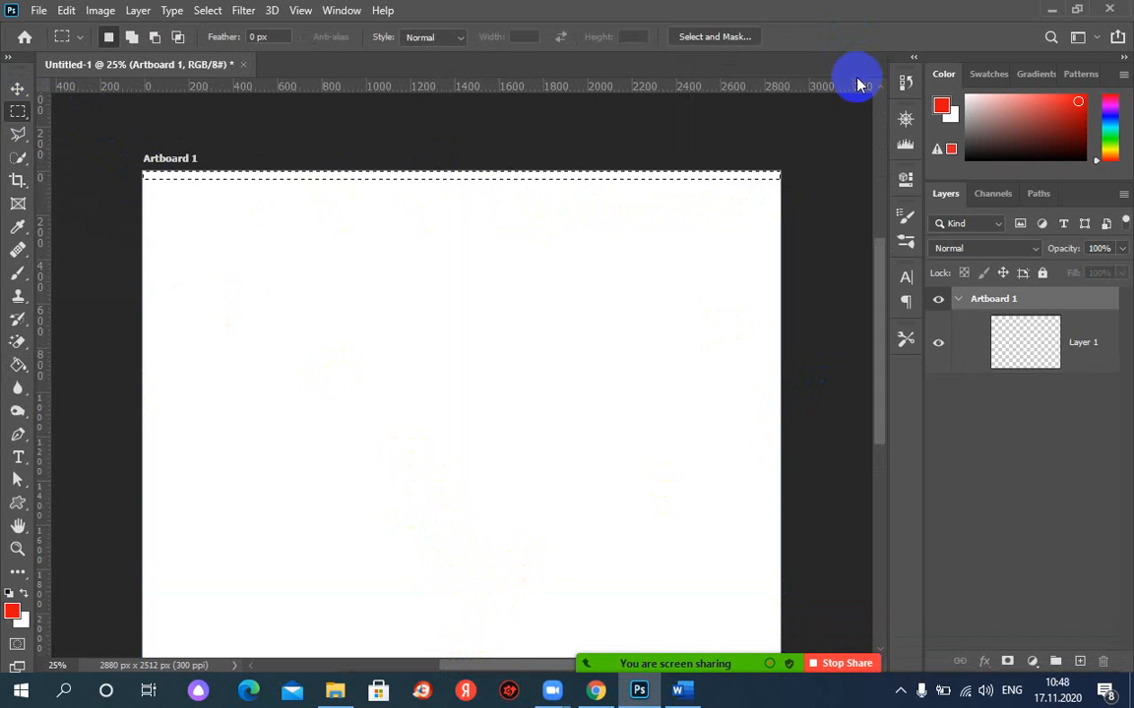
Step: Set the foreground color to golden yellow, hex f4c10f
click(13, 614)
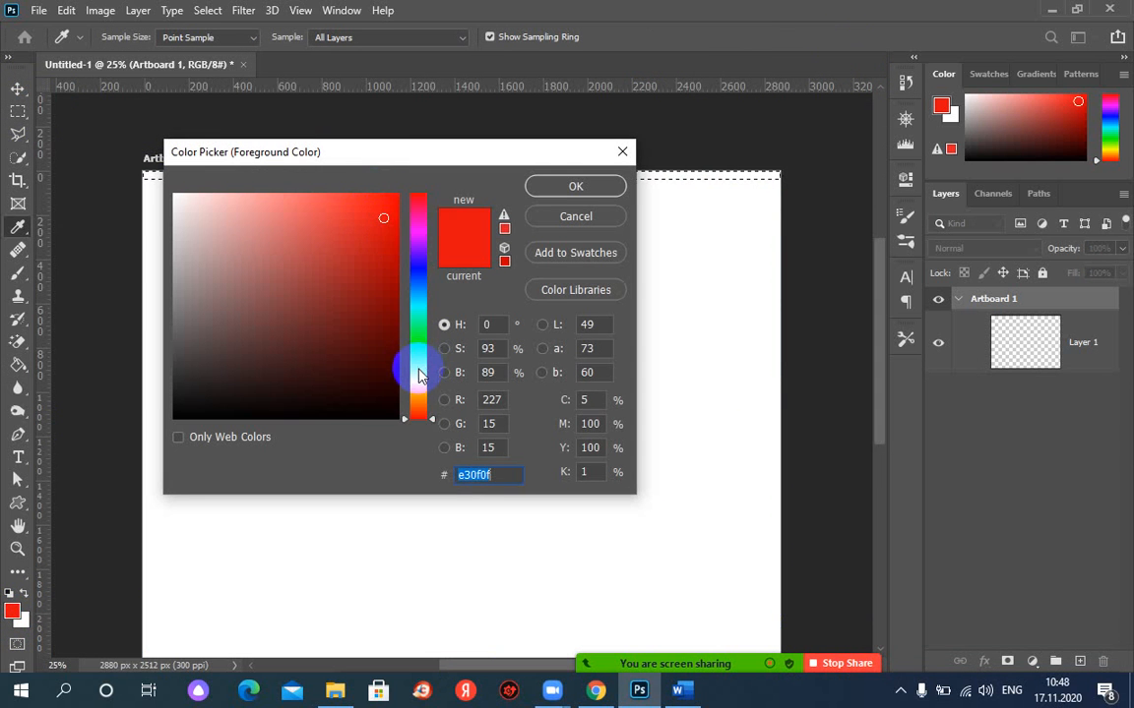
drag(418, 374, 423, 391)
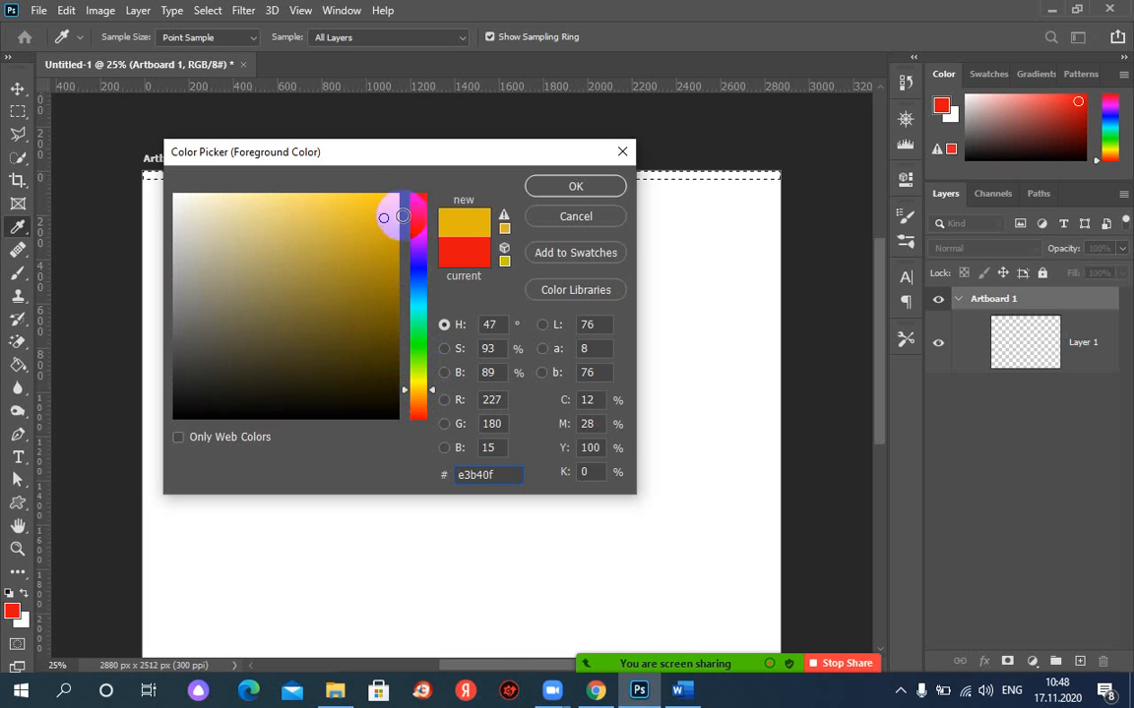
drag(402, 215, 384, 203)
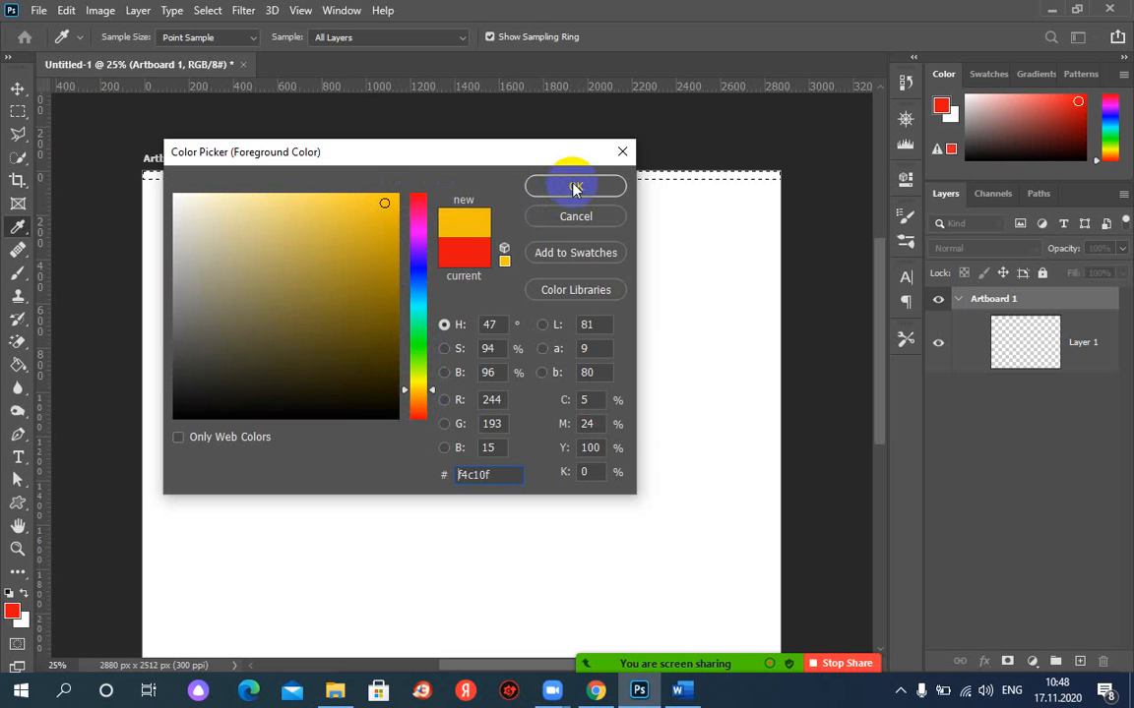
click(576, 188)
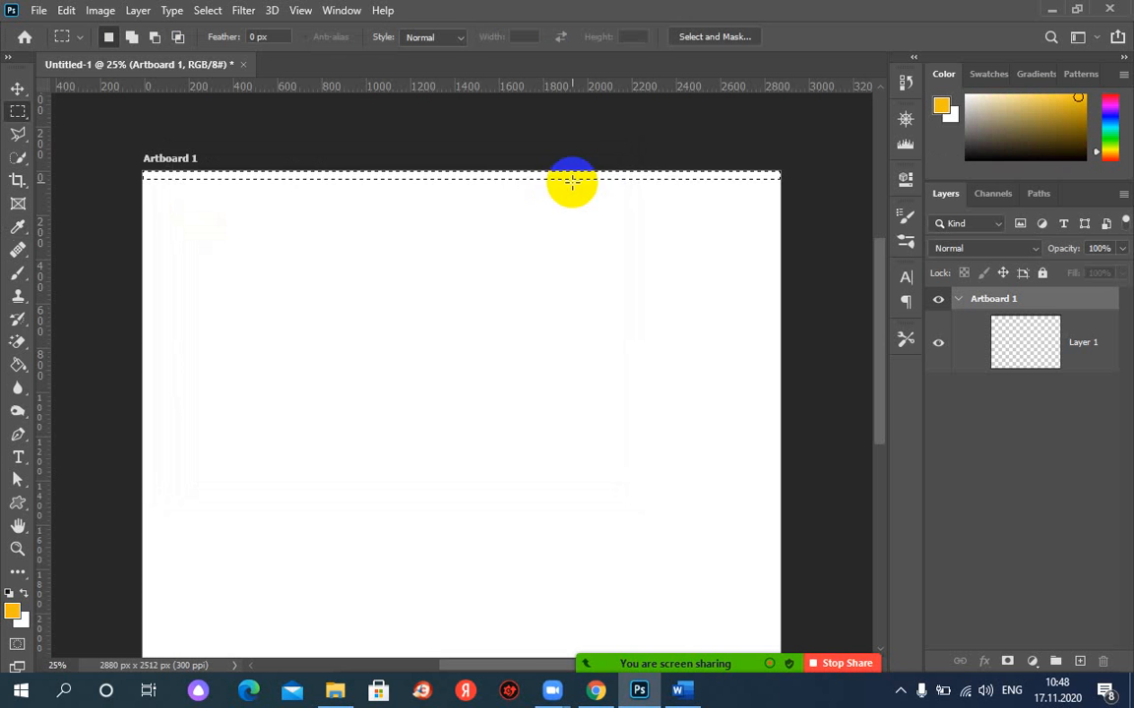
Step: Add a new layer named "line" above Layer 1 and give it a yellow color label
click(1080, 663)
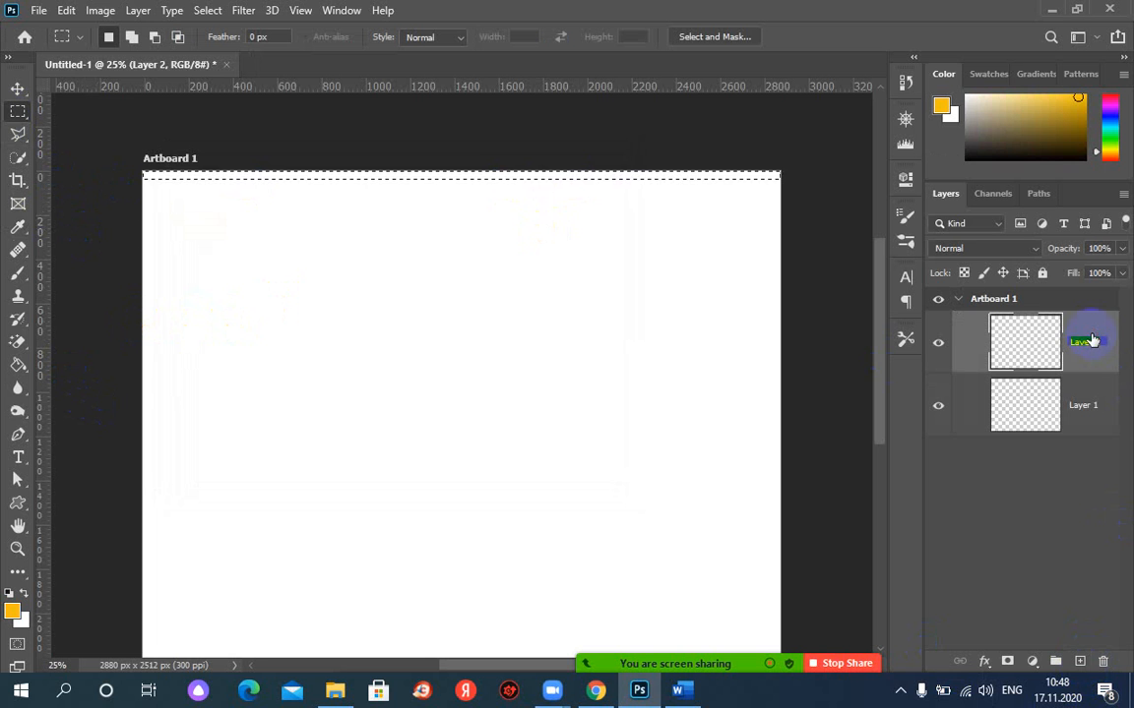
click(926, 352)
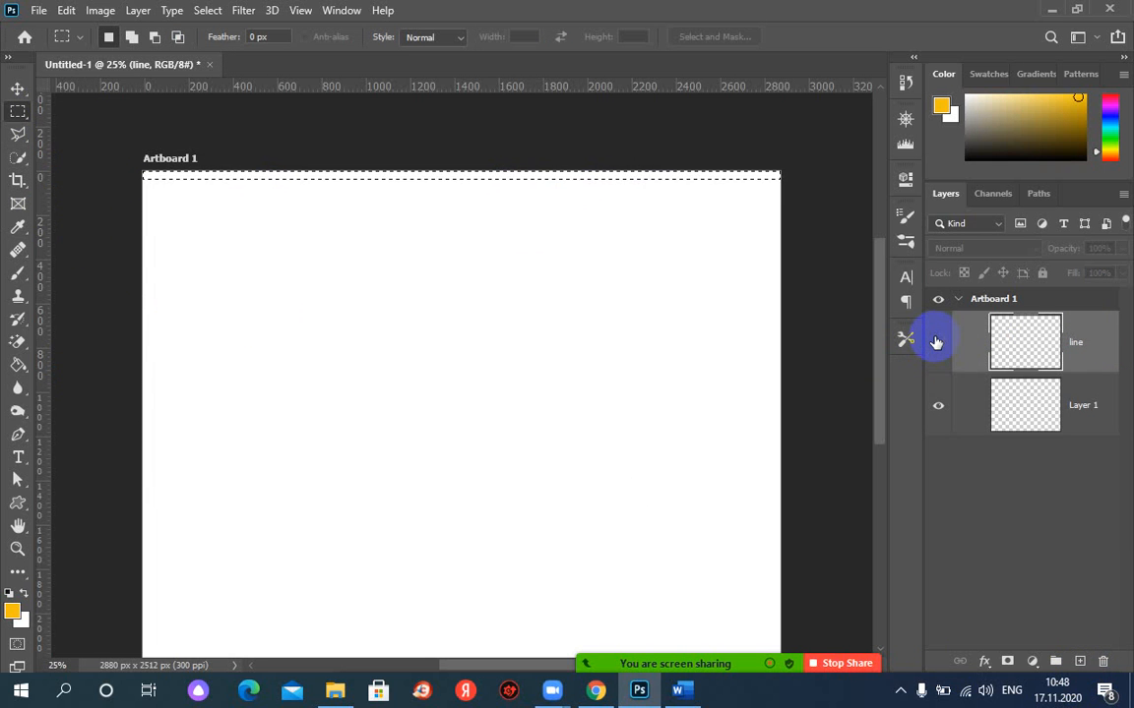
click(936, 342)
right_click(936, 356)
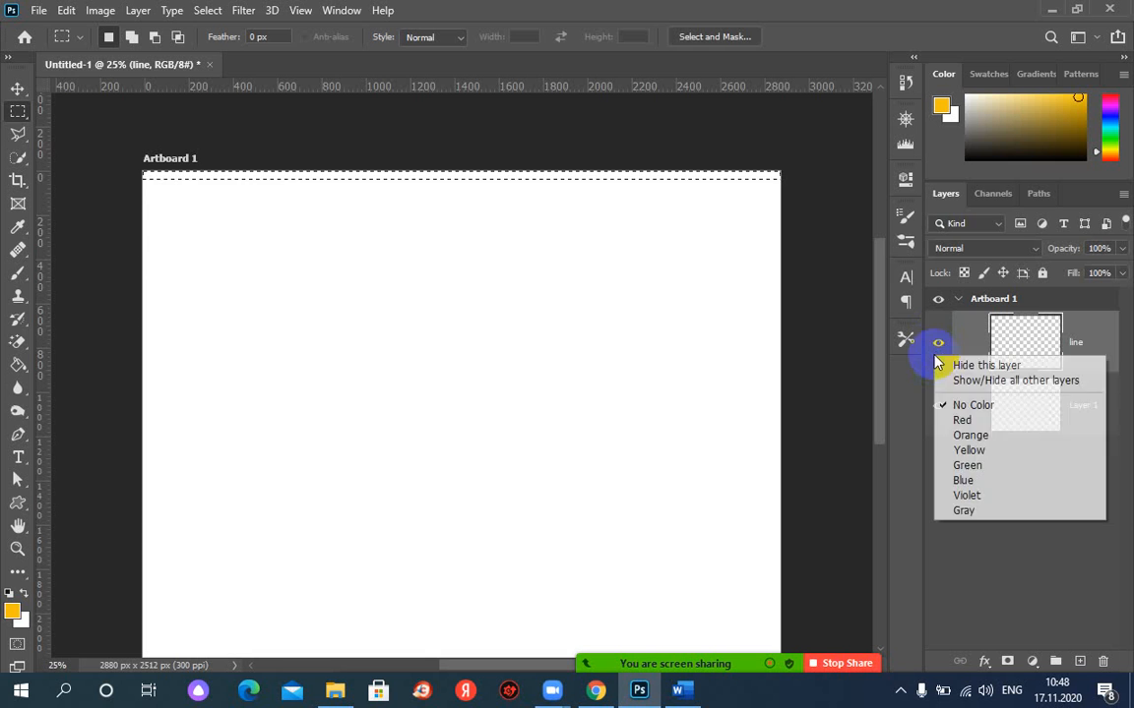
click(986, 450)
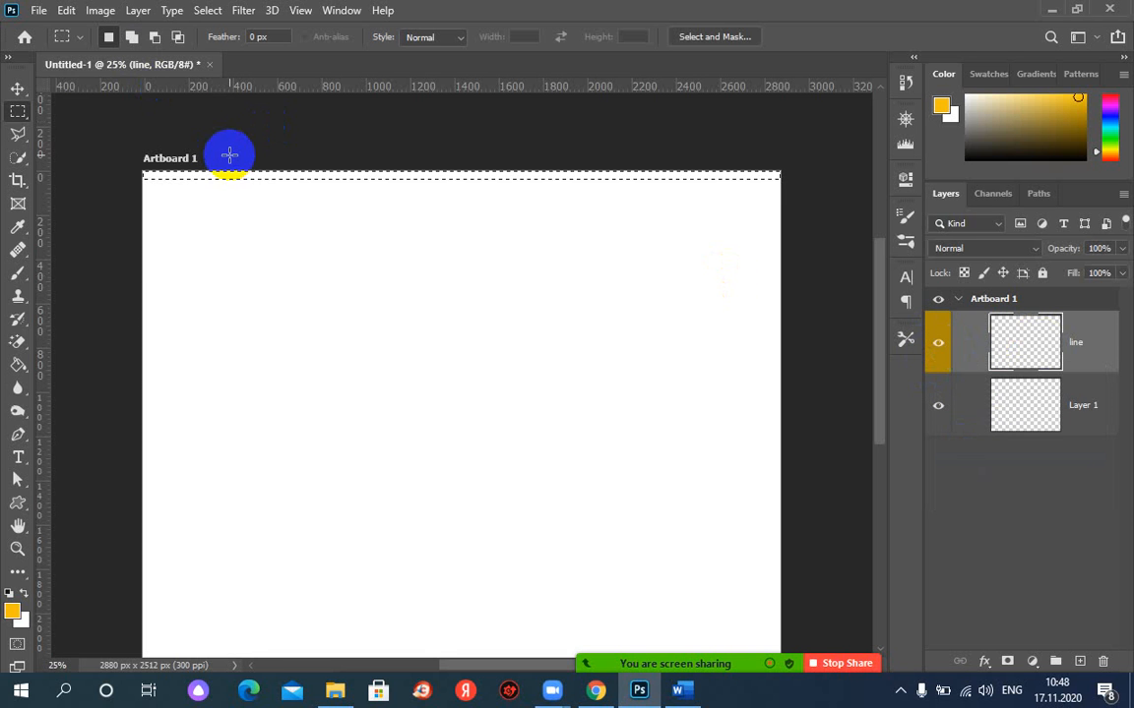
Step: Fill the selected strip on the line layer with the yellow foreground color and deselect it
key(alt+BackSpace)
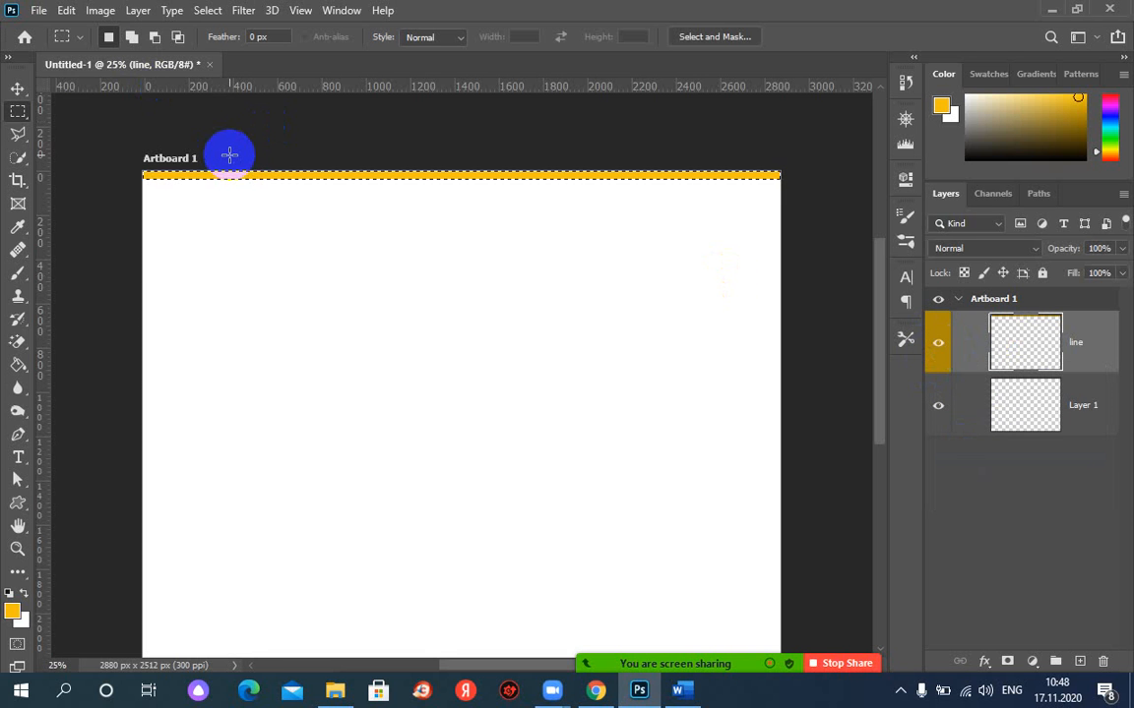
key(alt+d)
click(589, 234)
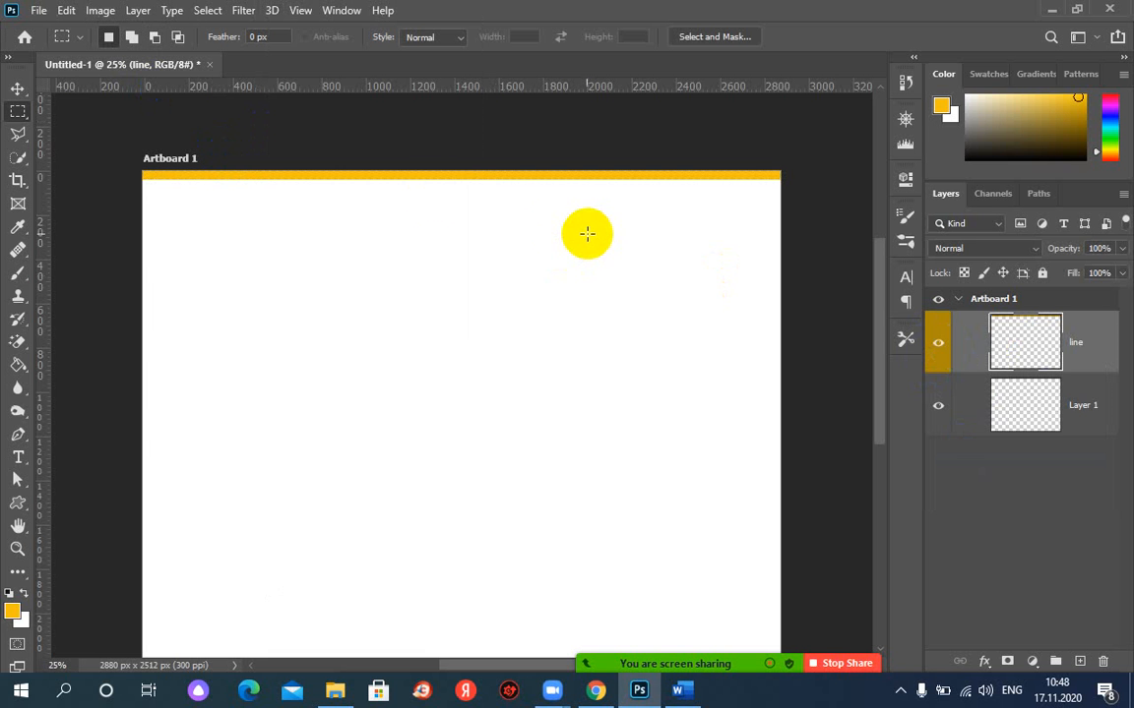
Step: Check the travel template's header in Chrome, return to Photoshop and open 1acHnl.jpg from the ps folder
click(588, 695)
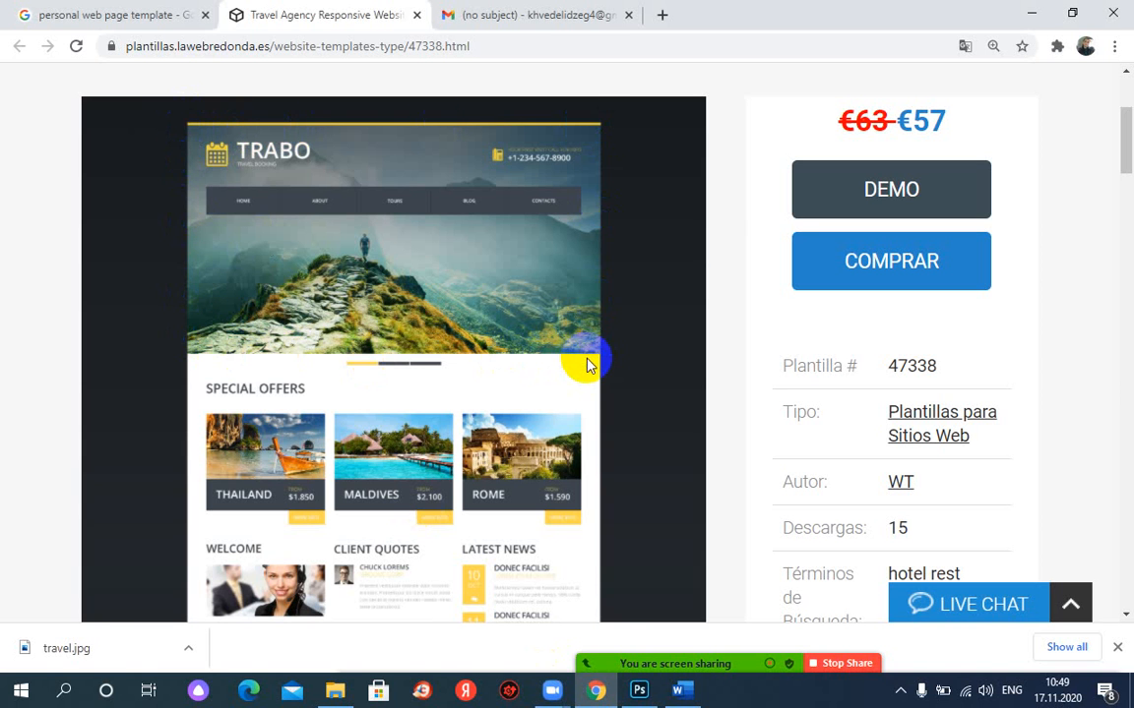
mouse_move(642, 705)
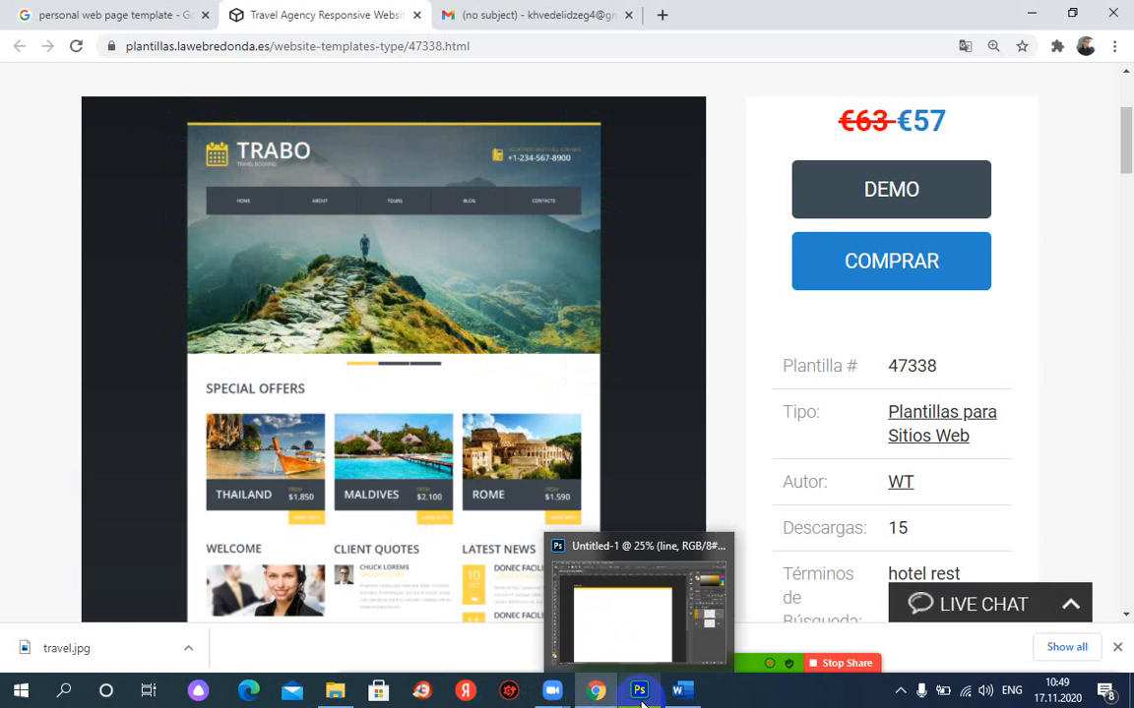
click(641, 701)
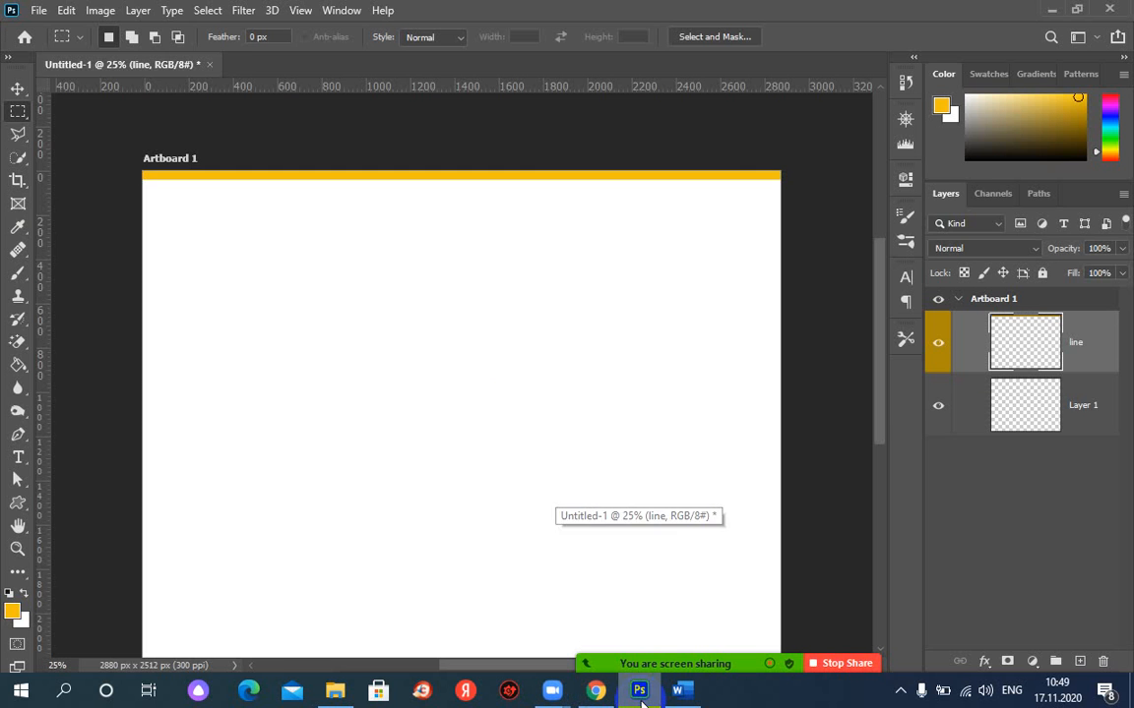
click(40, 11)
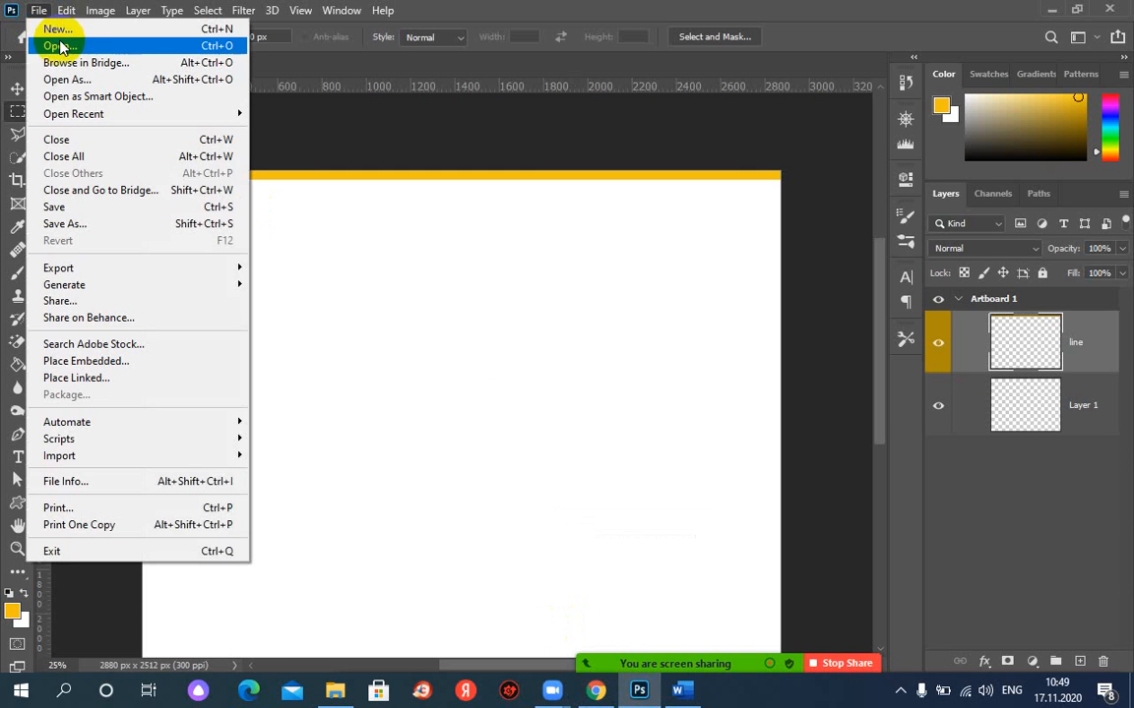
click(61, 45)
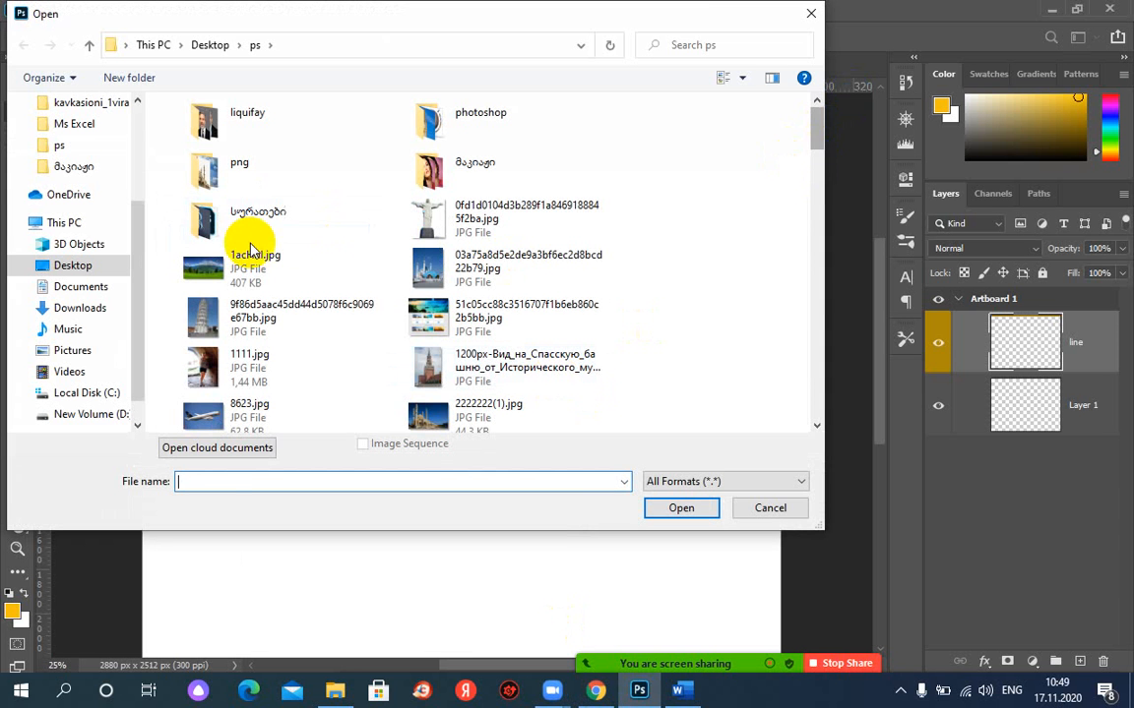
double_click(204, 275)
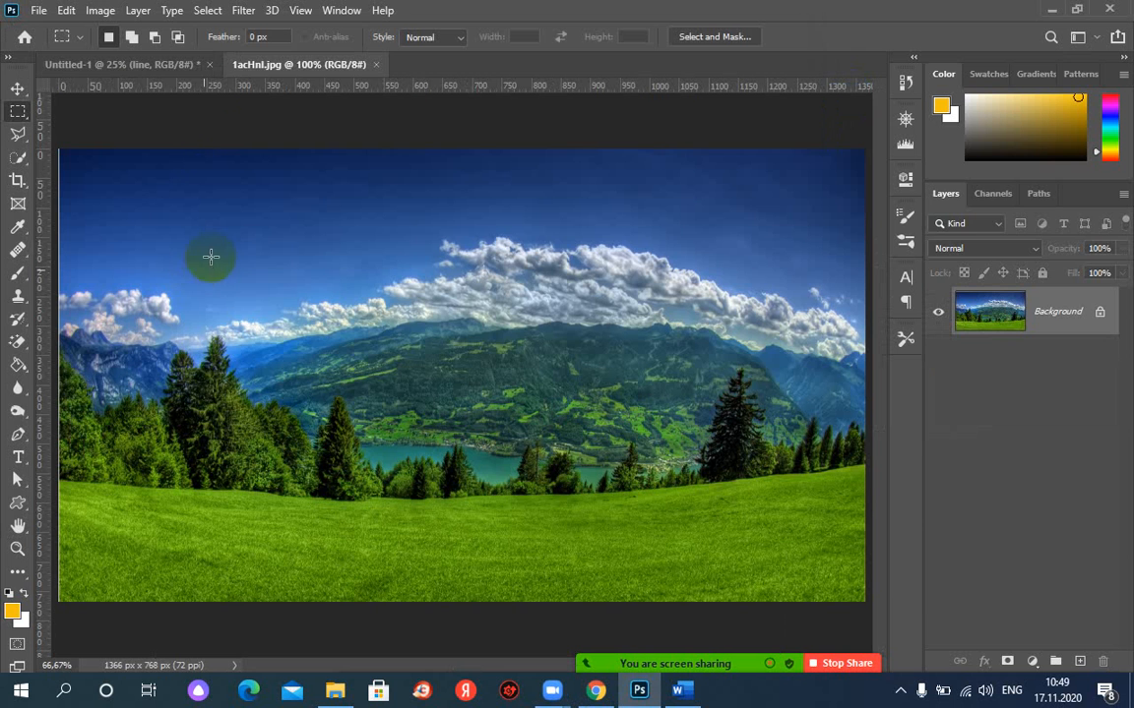
Step: Float the 1acHnl.jpg window, copy its landscape image onto the Untitled-1 artboard and close the source file
drag(276, 72, 372, 177)
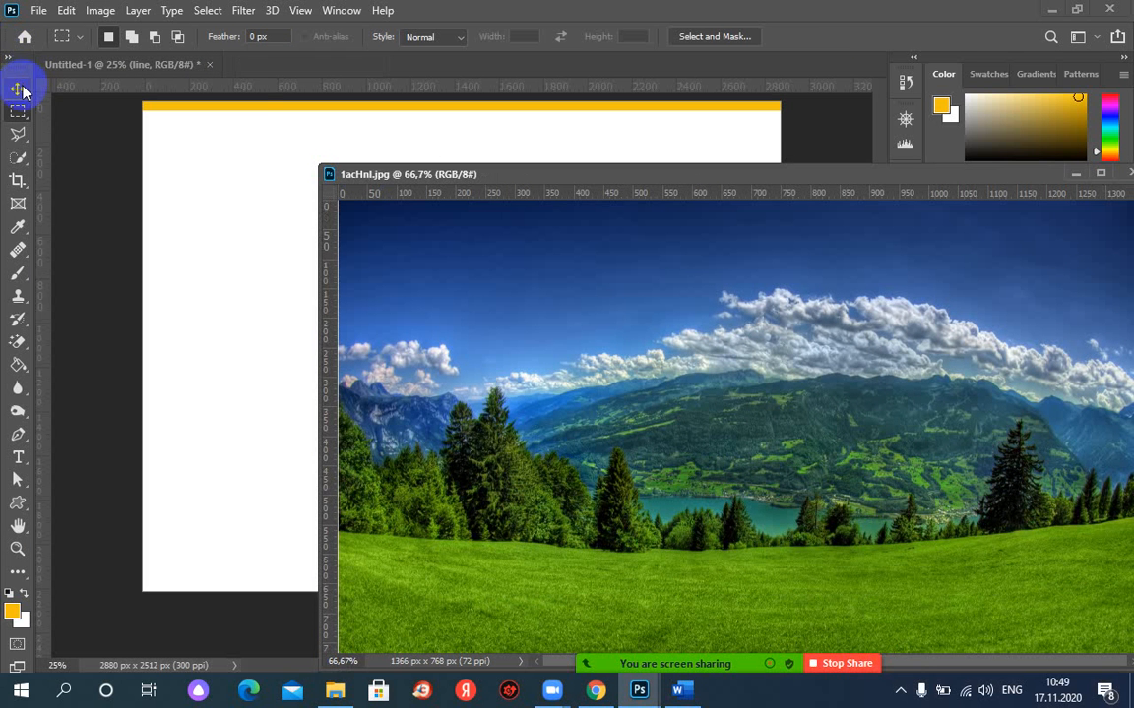
click(17, 89)
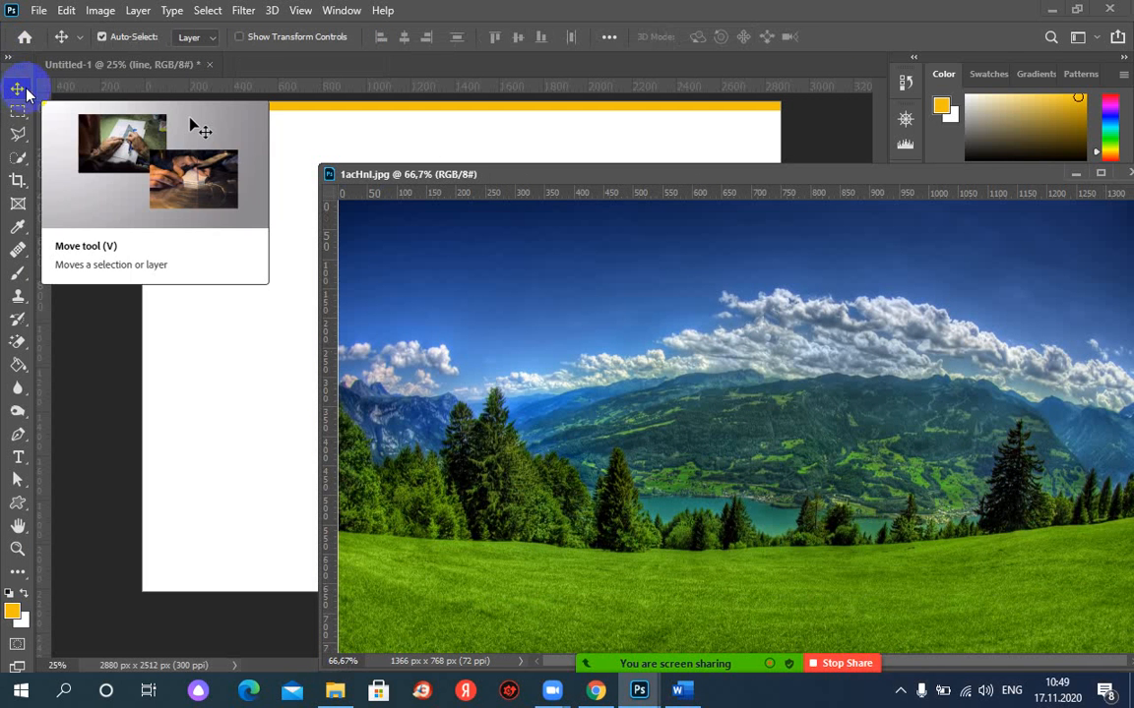
drag(696, 317, 234, 278)
drag(713, 177, 425, 237)
click(842, 234)
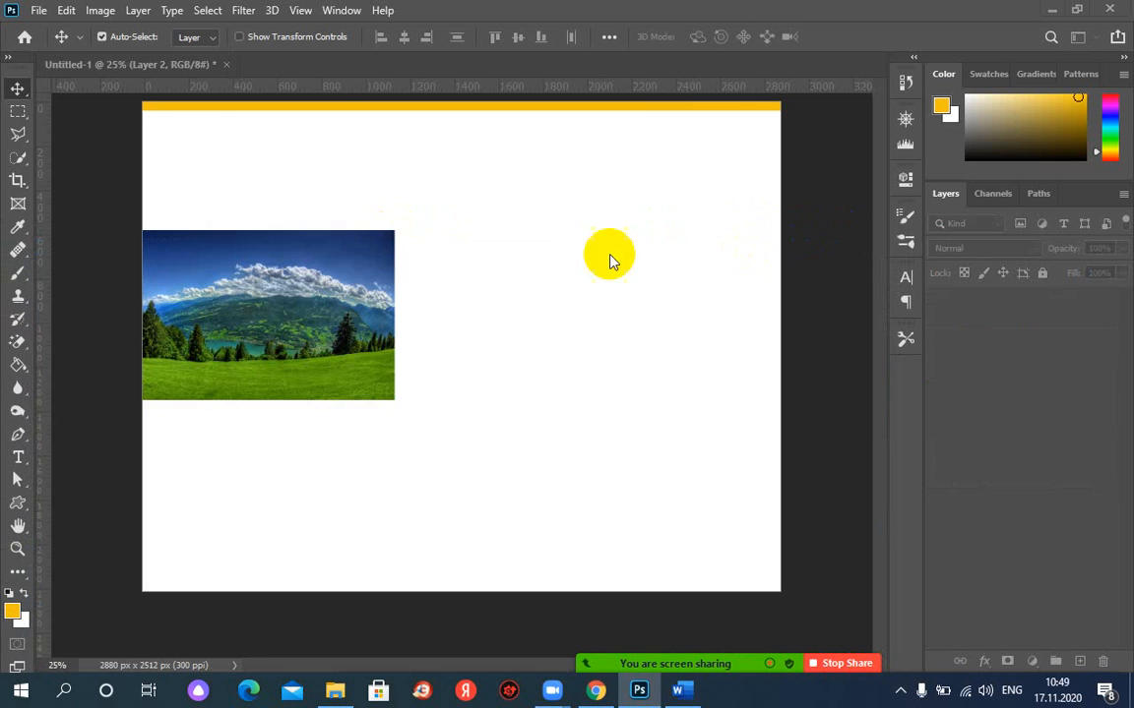
Step: Move the landscape image beneath the yellow strip and stretch it to the full artboard width, about 211% wide and 128% high
drag(311, 278, 511, 187)
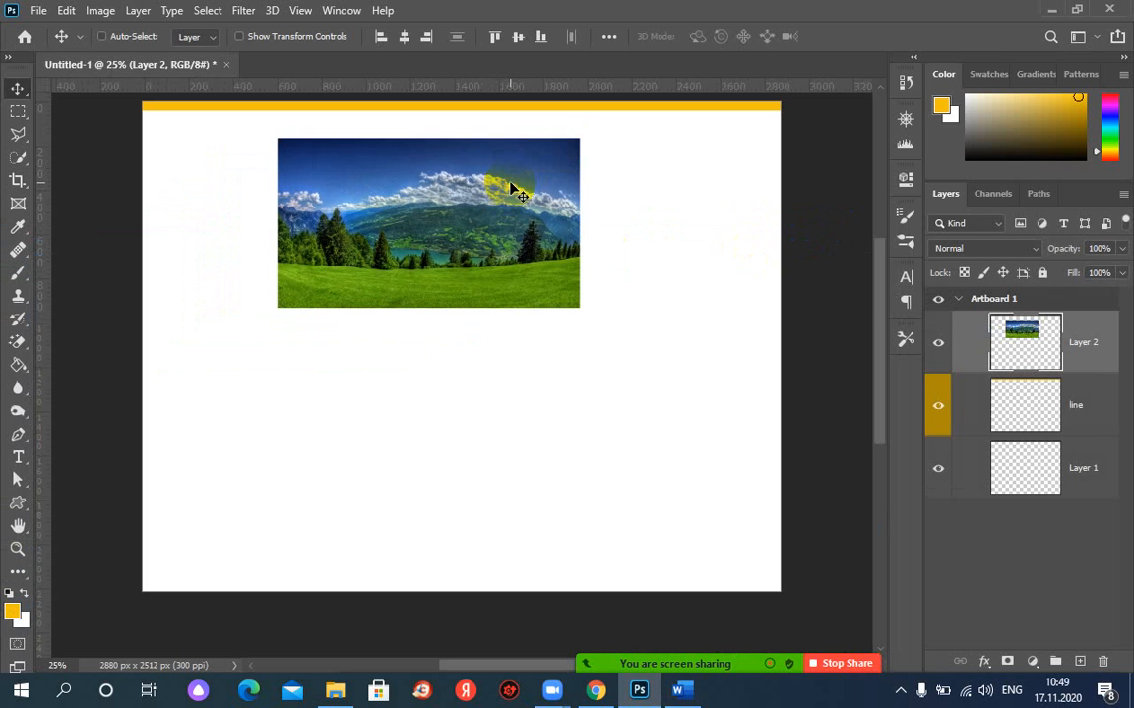
key(ctrl+t)
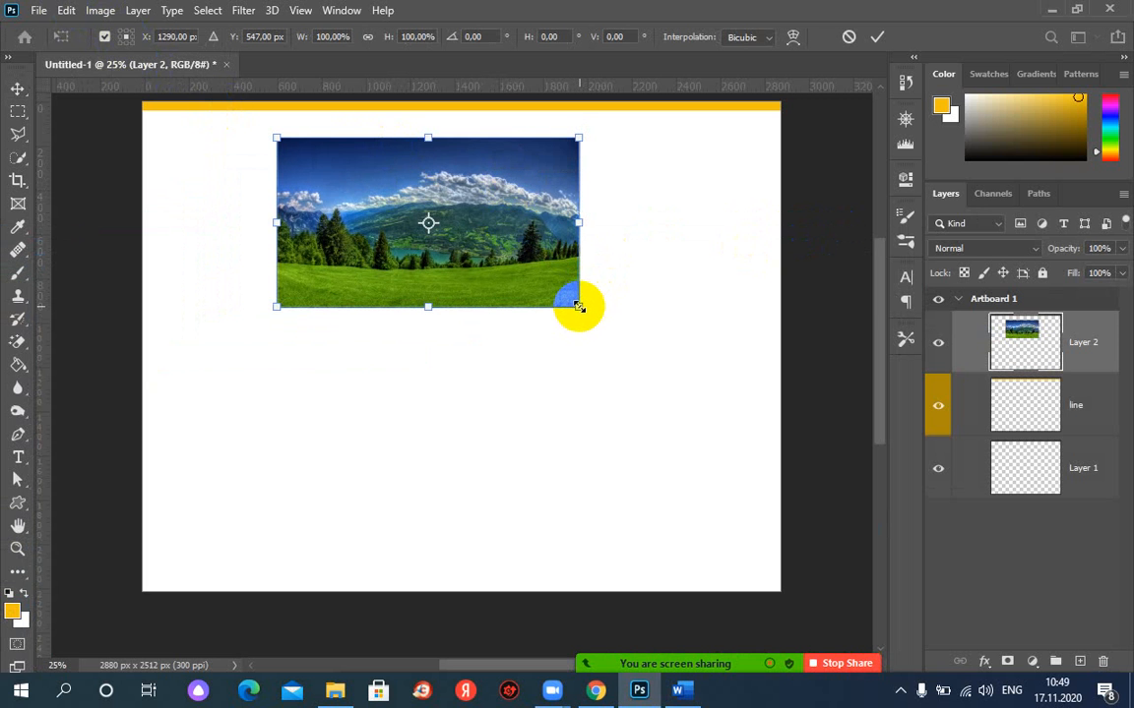
drag(578, 306, 624, 314)
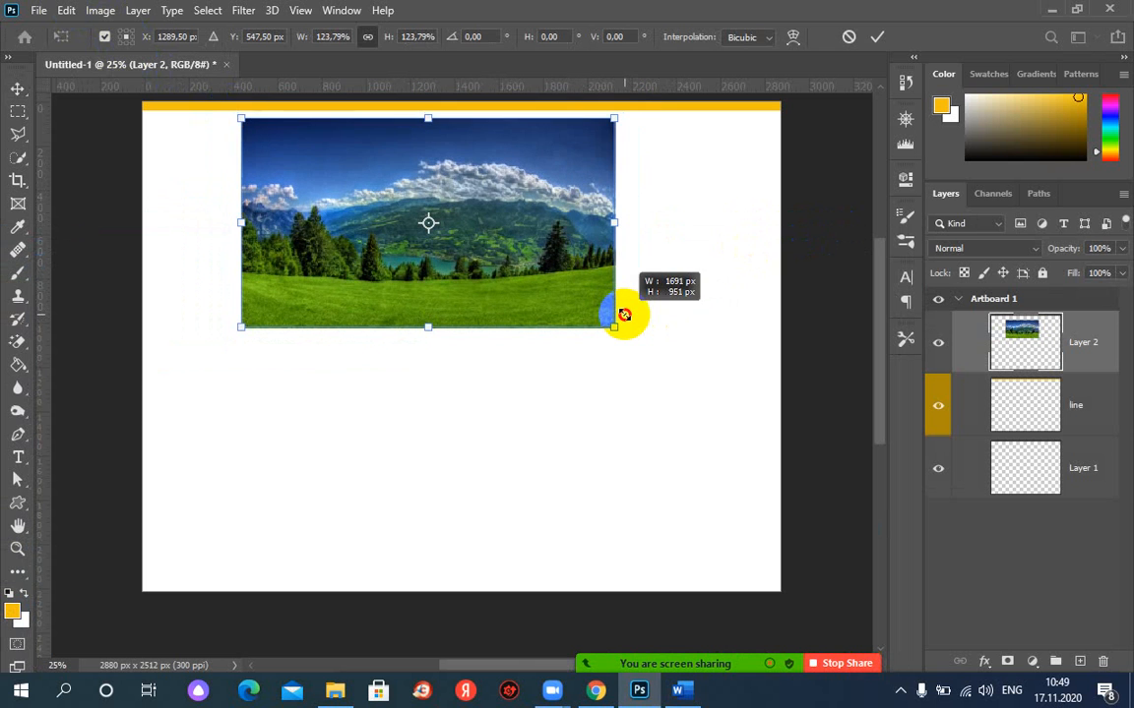
drag(615, 222, 779, 218)
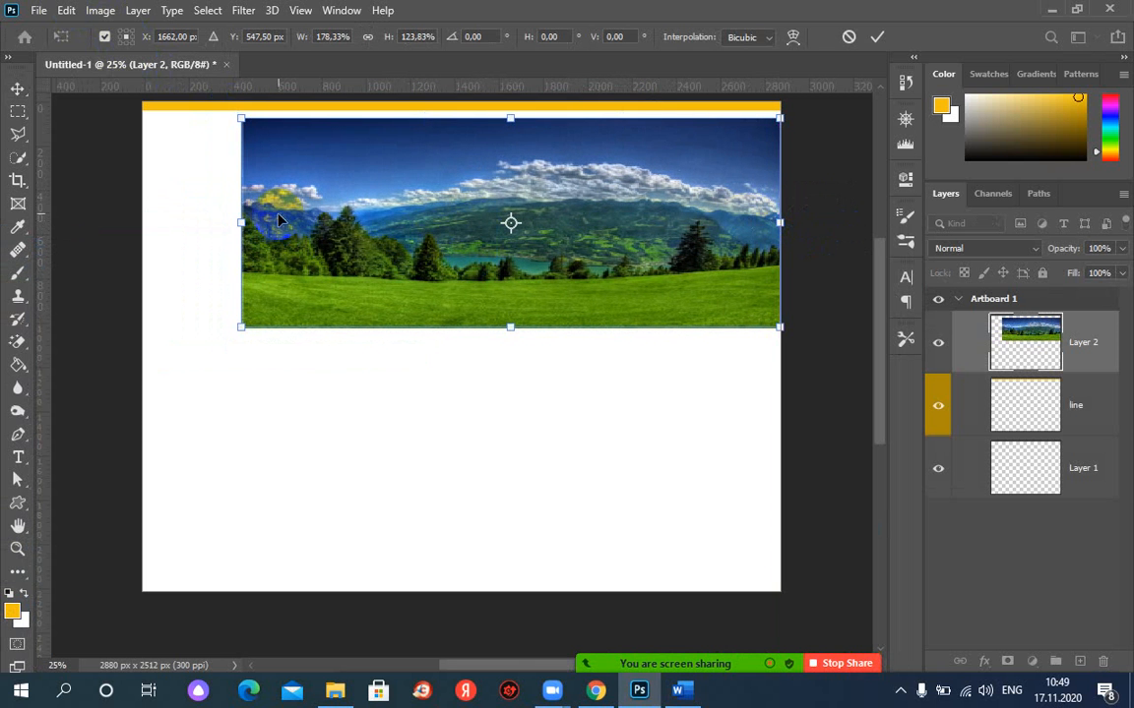
drag(244, 223, 146, 223)
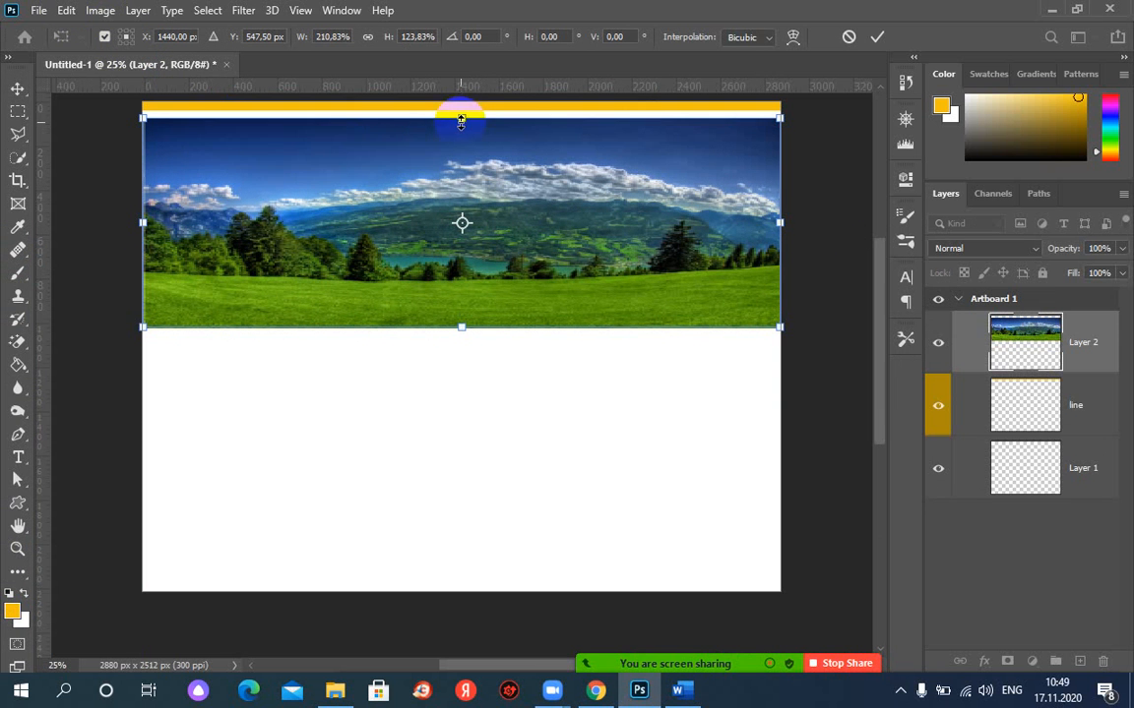
drag(460, 120, 461, 113)
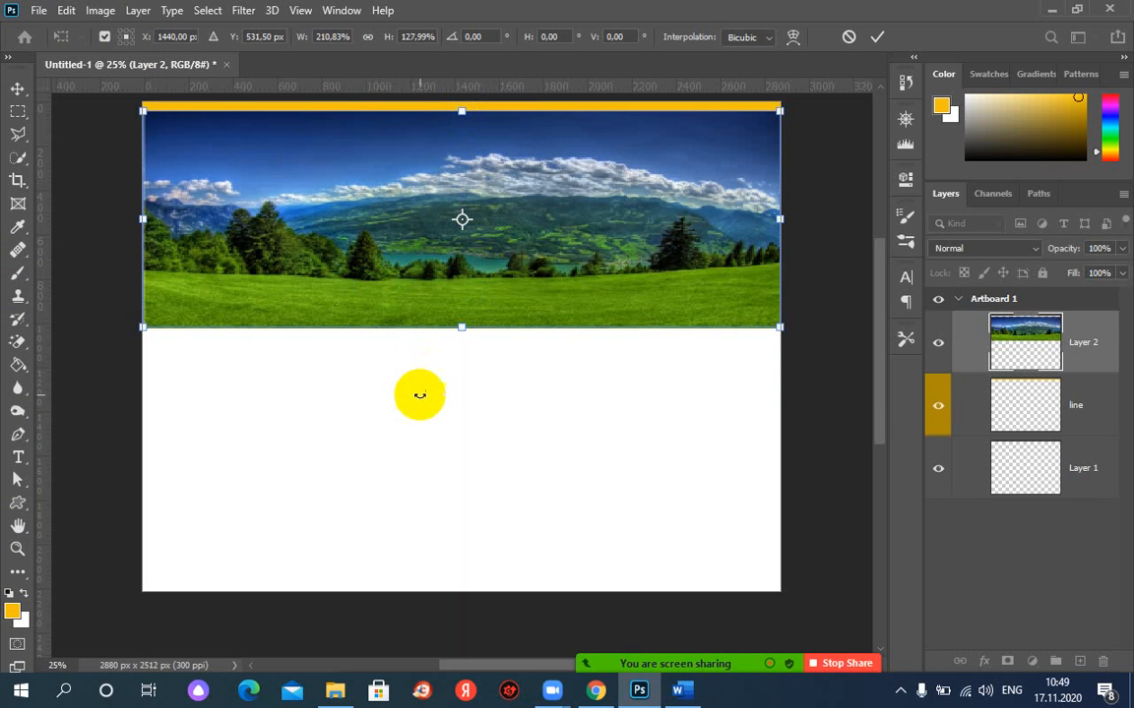
click(879, 37)
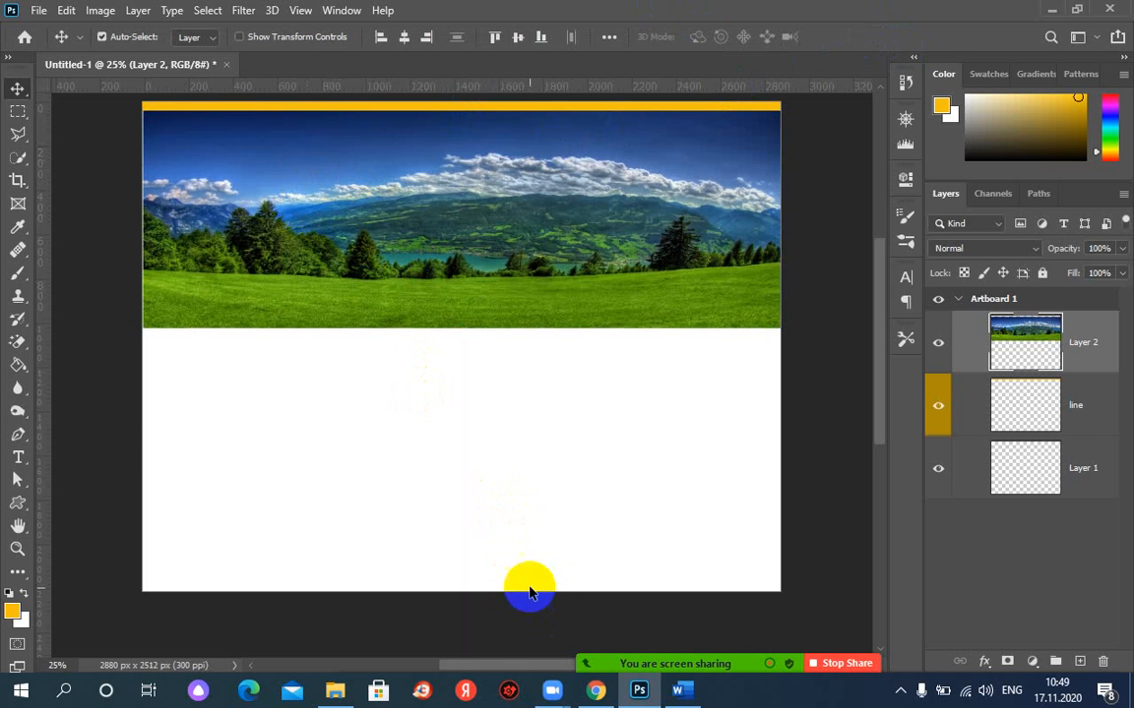
Step: Switch to Chrome, open Google in a new tab and search images for "icon for web", keeping the results in English
click(601, 695)
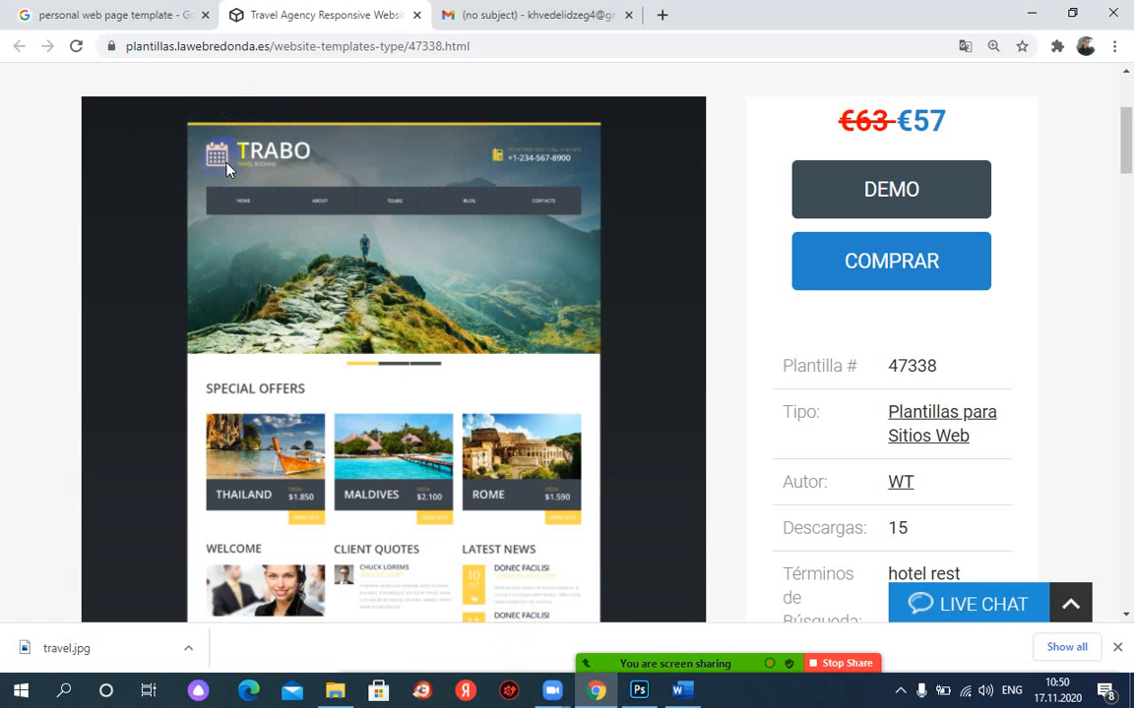
click(660, 16)
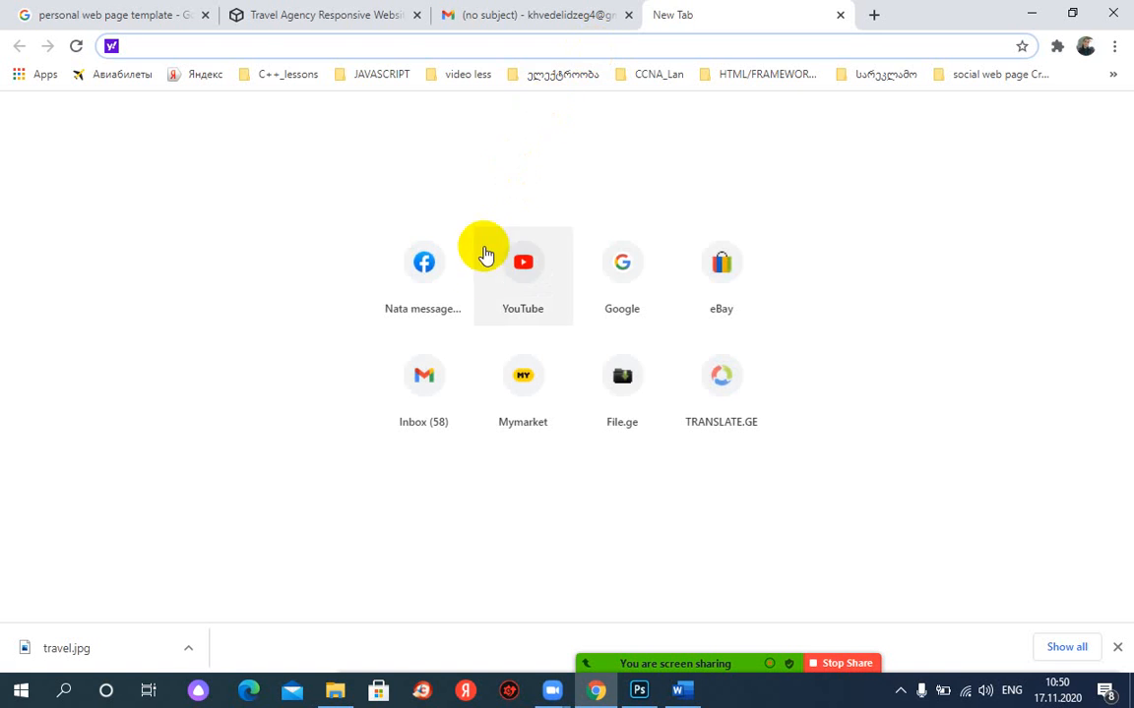
click(632, 276)
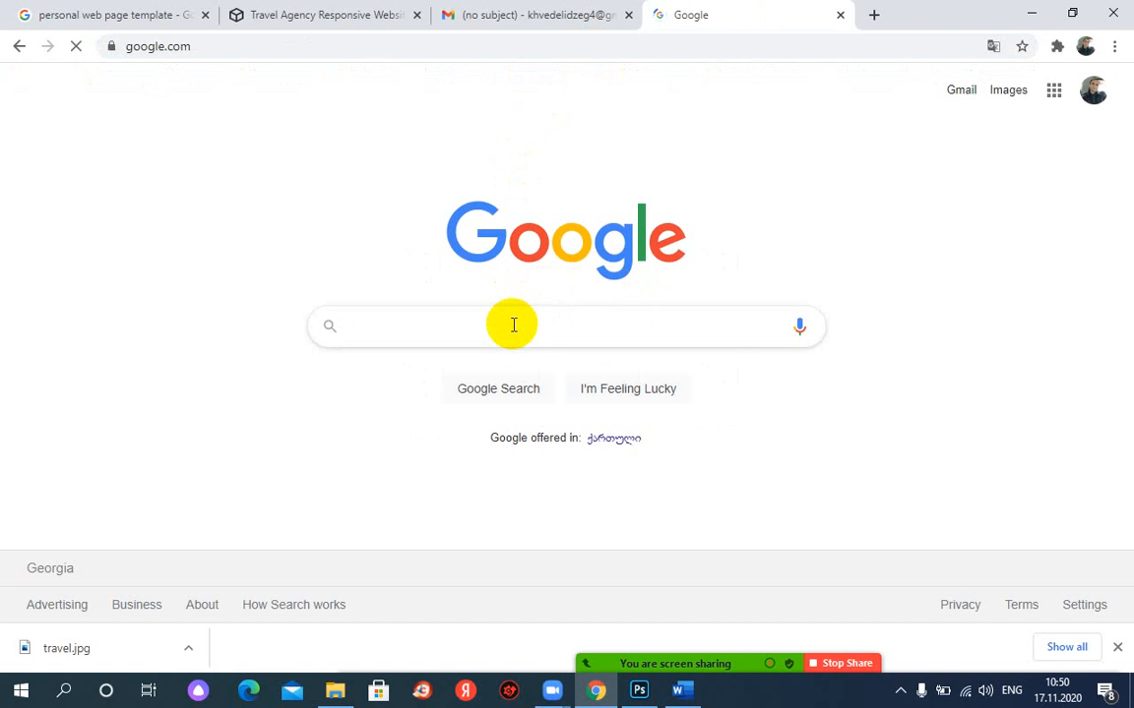
click(511, 325)
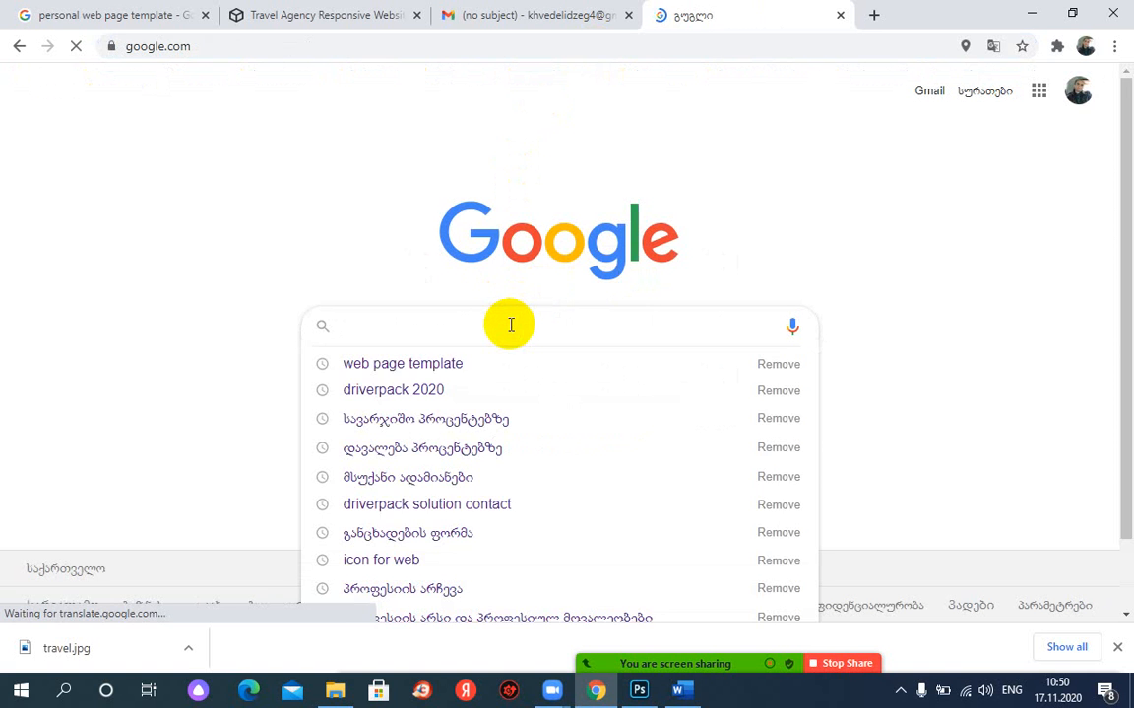
text(icon)
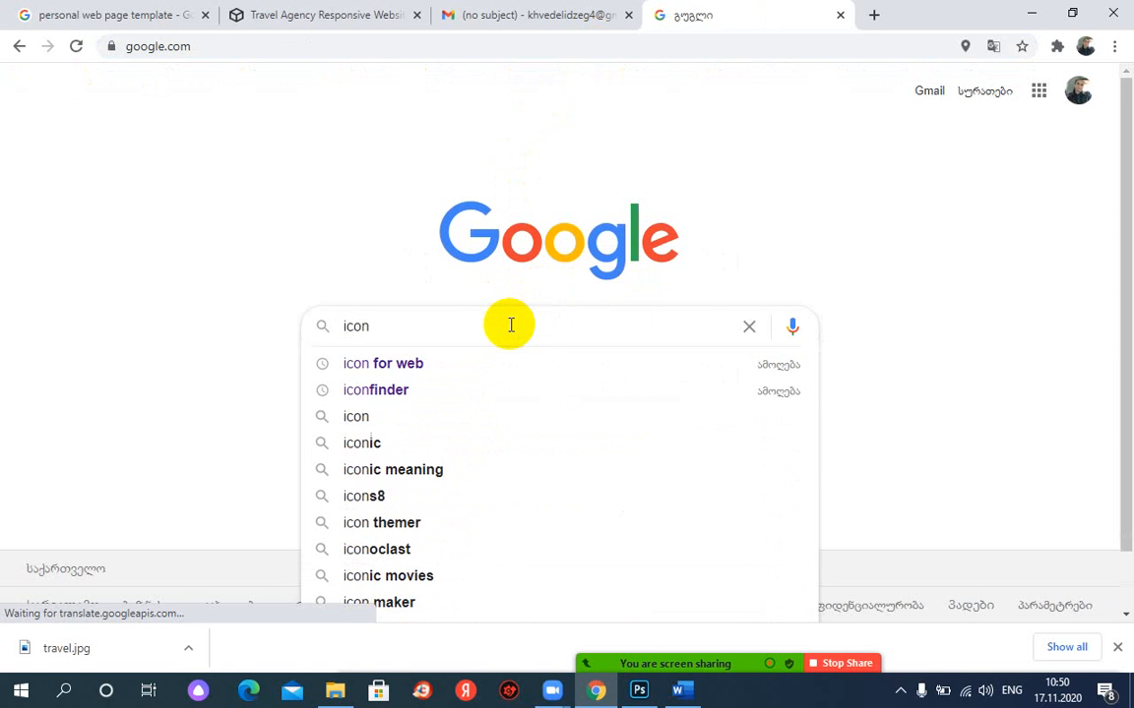
text( for web)
key(Return)
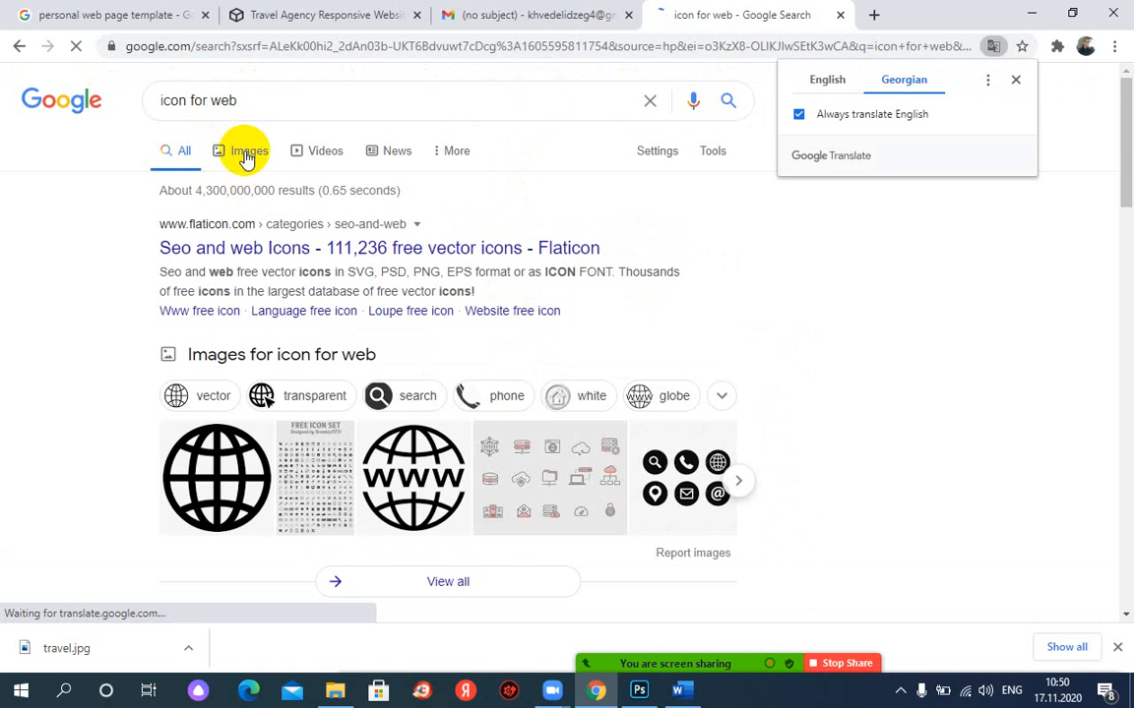
click(246, 158)
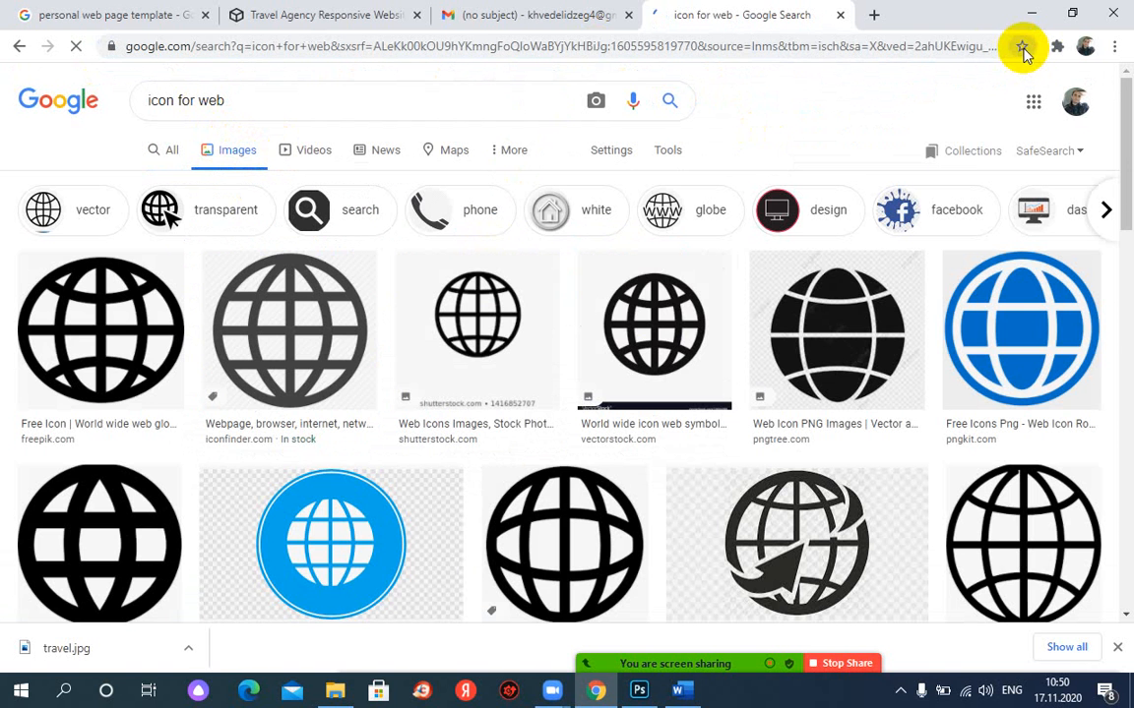
click(827, 80)
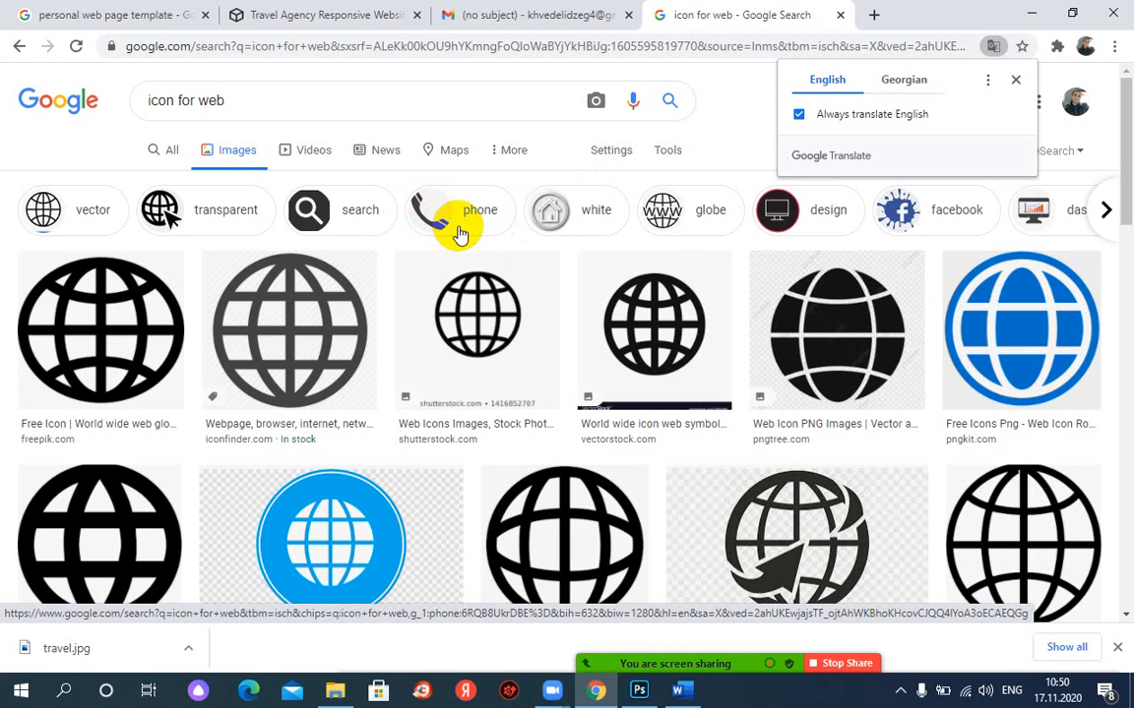
click(260, 101)
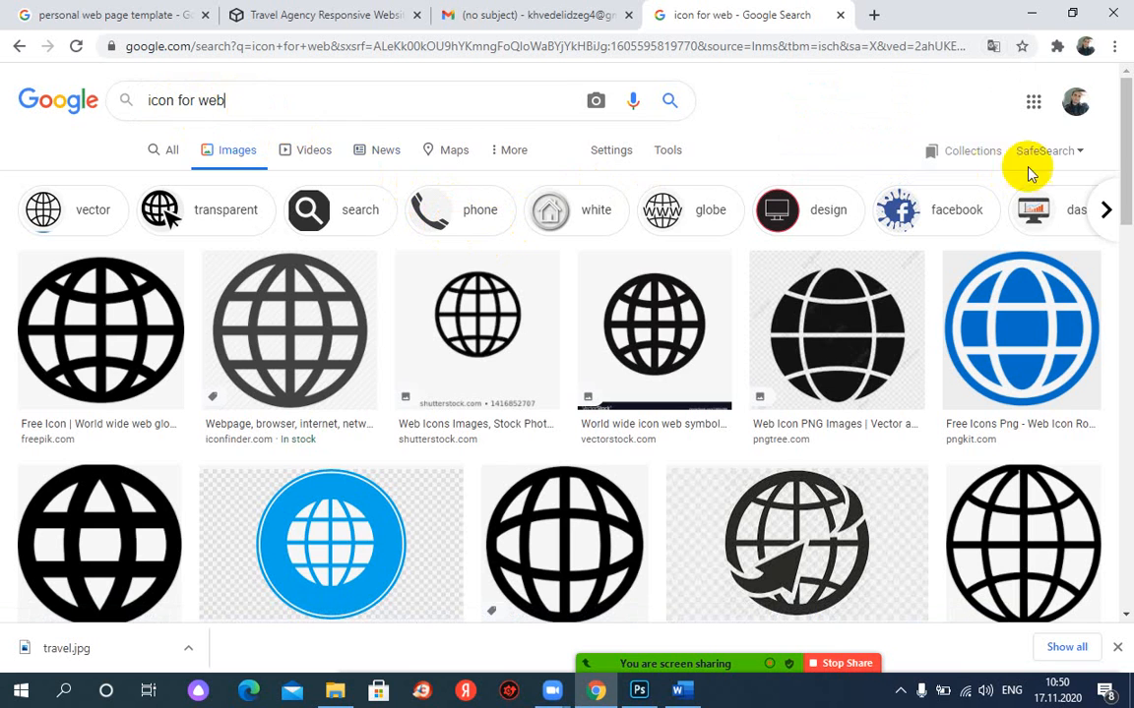
Step: Find the black webpage icon among the image results and save it to the ps folder as a PNG named cal
drag(1121, 147, 1122, 460)
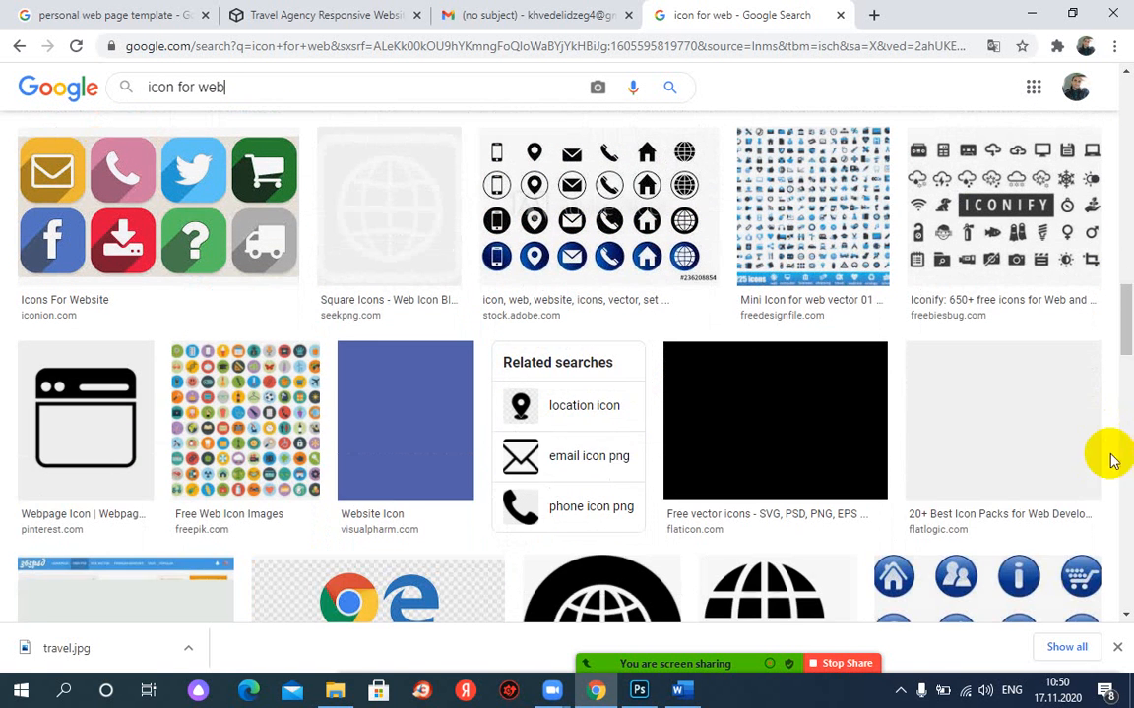
click(86, 412)
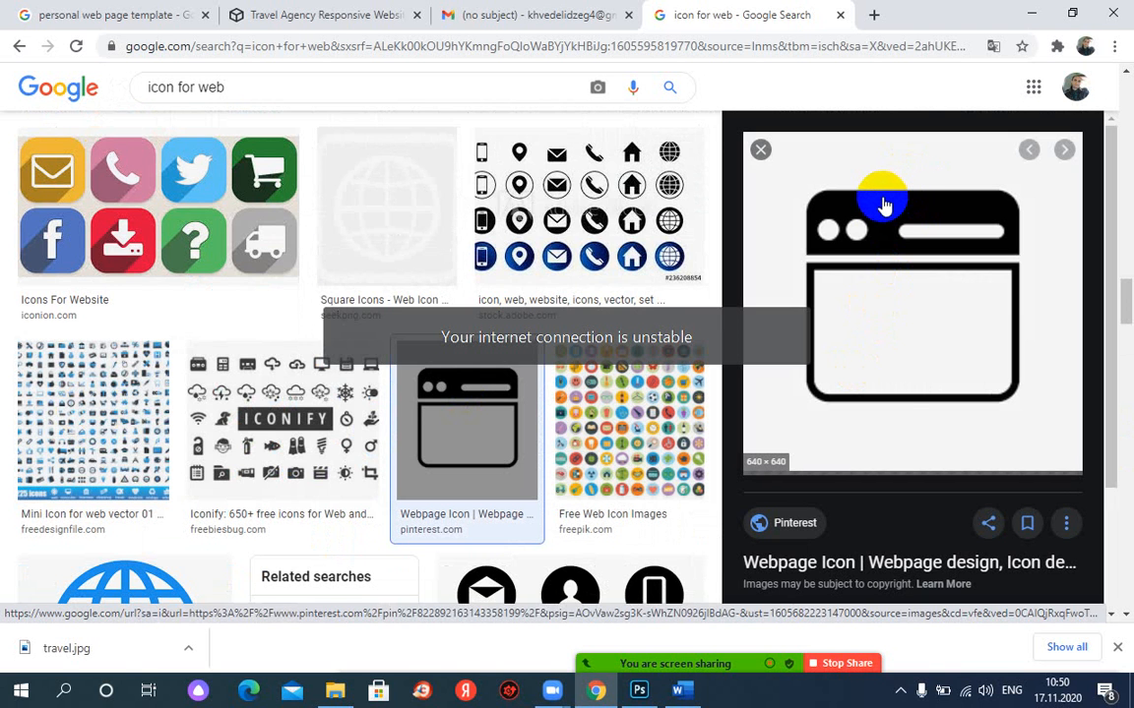
right_click(881, 201)
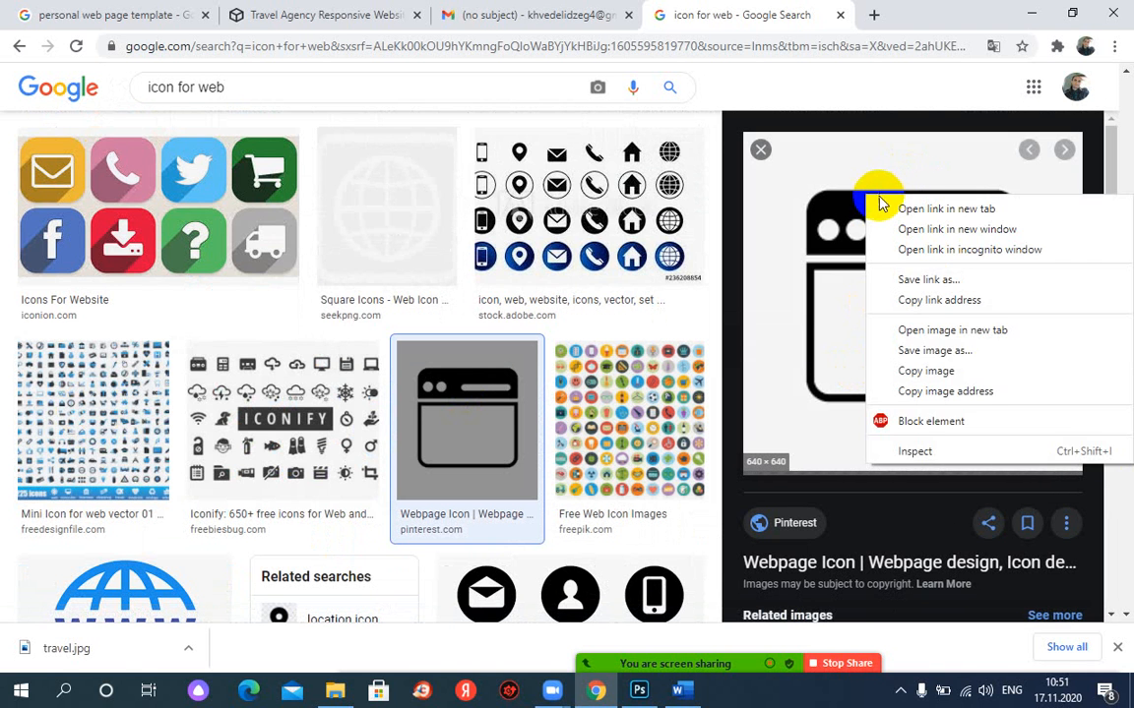
click(930, 352)
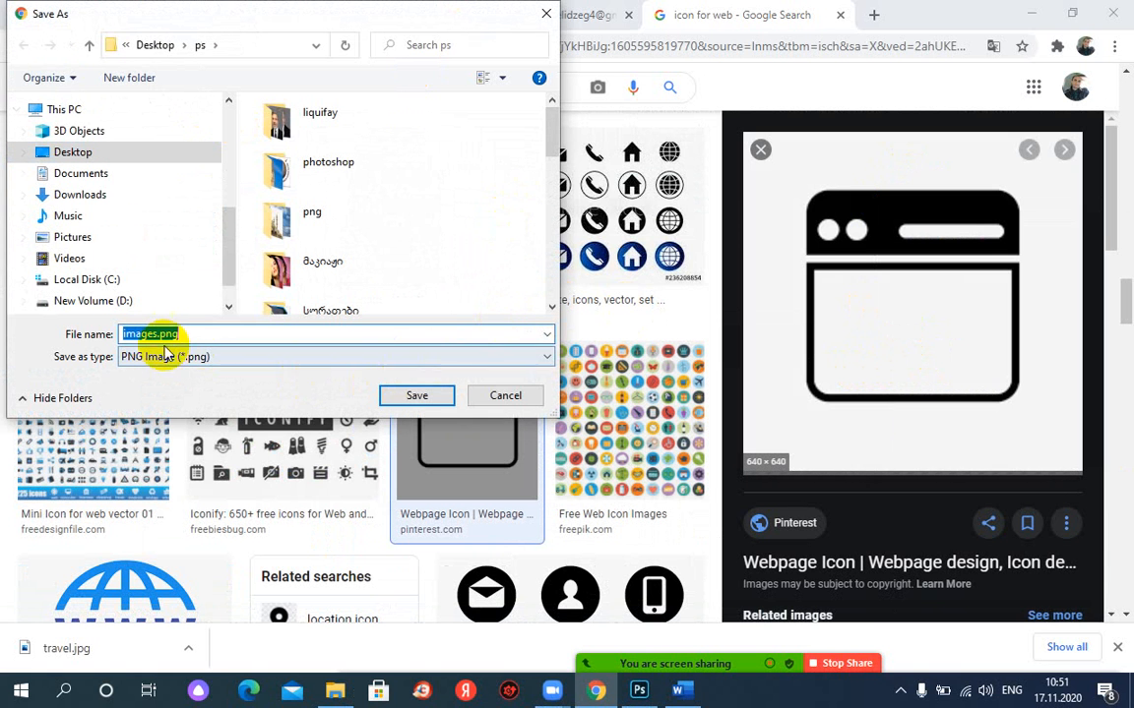
text(cal)
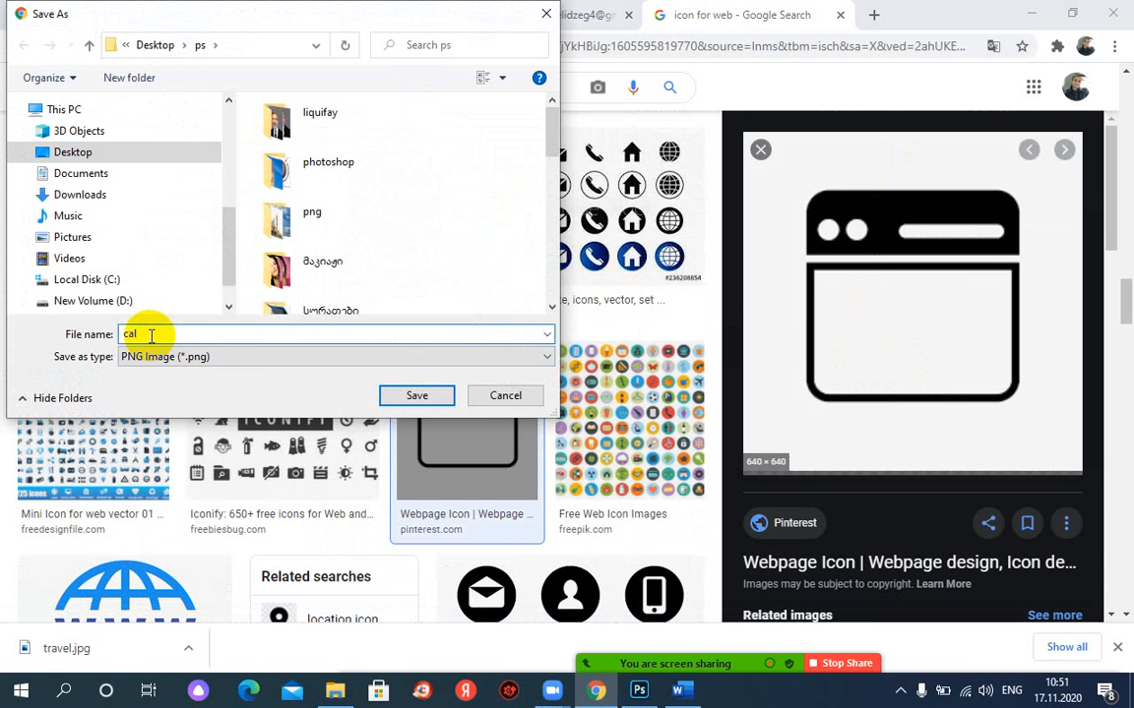
click(417, 396)
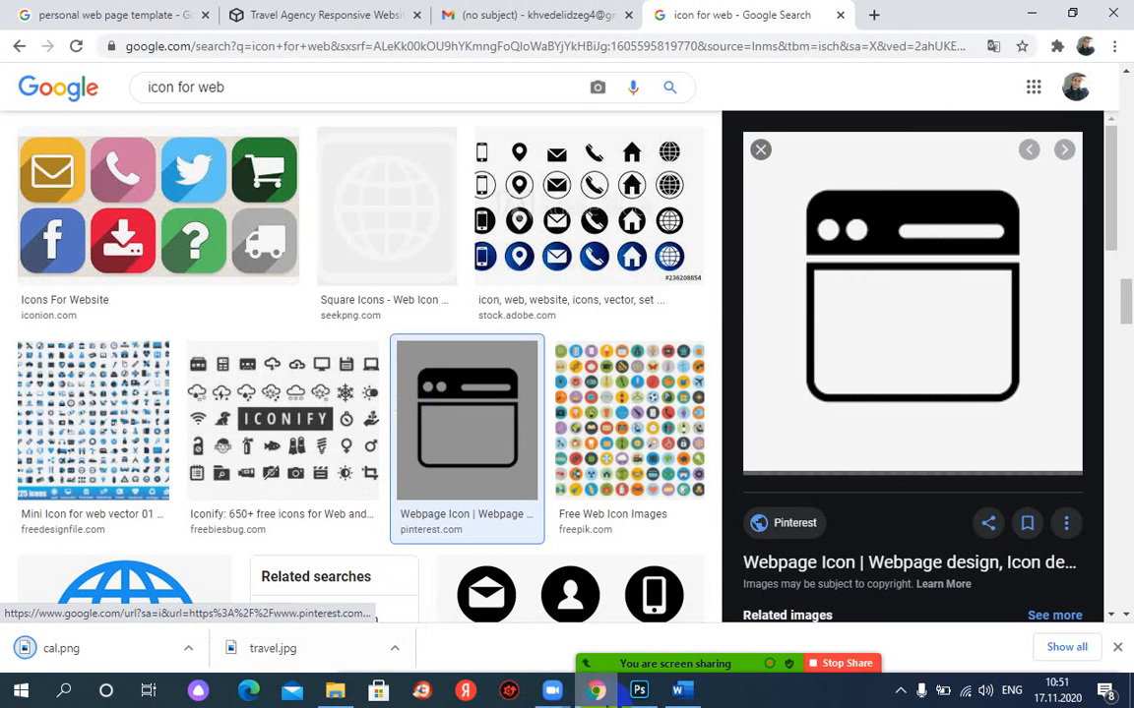
Step: Return to Photoshop and open cal.png from the ps folder
click(636, 693)
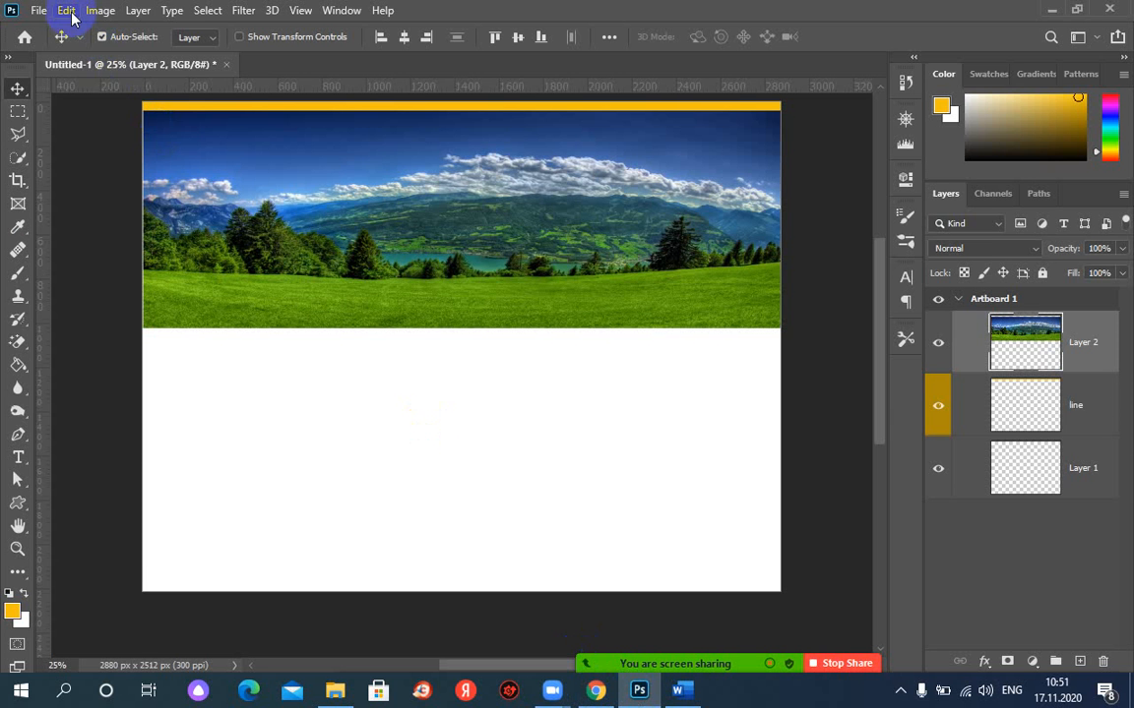
click(37, 11)
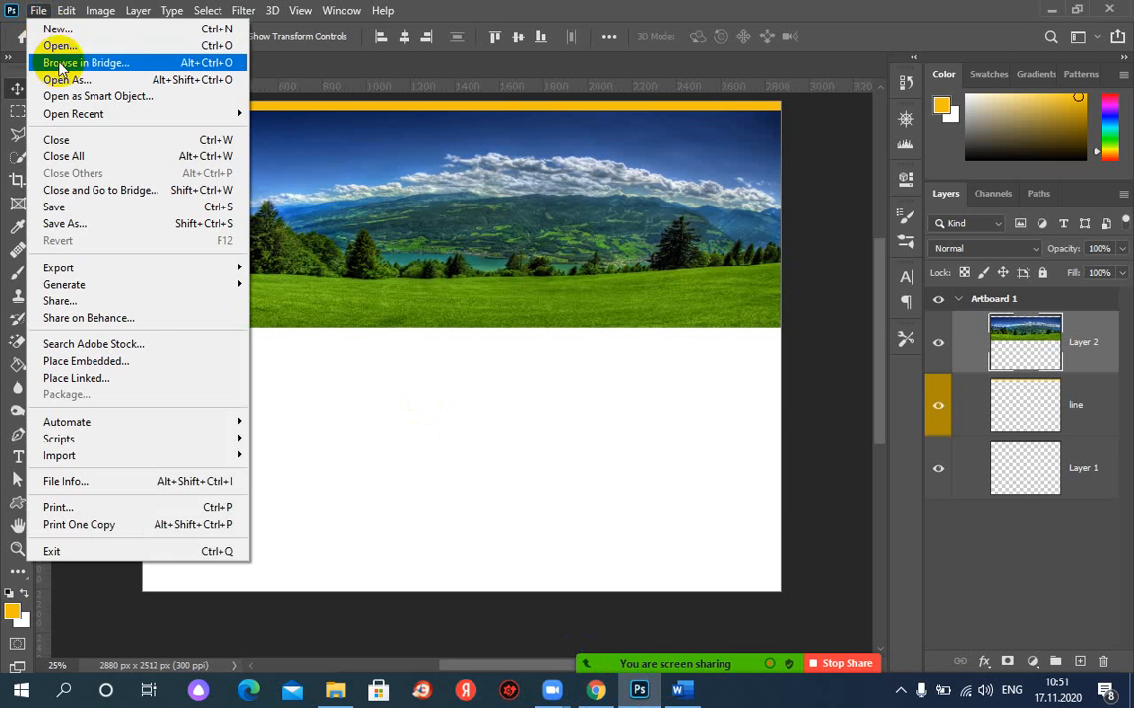
click(58, 44)
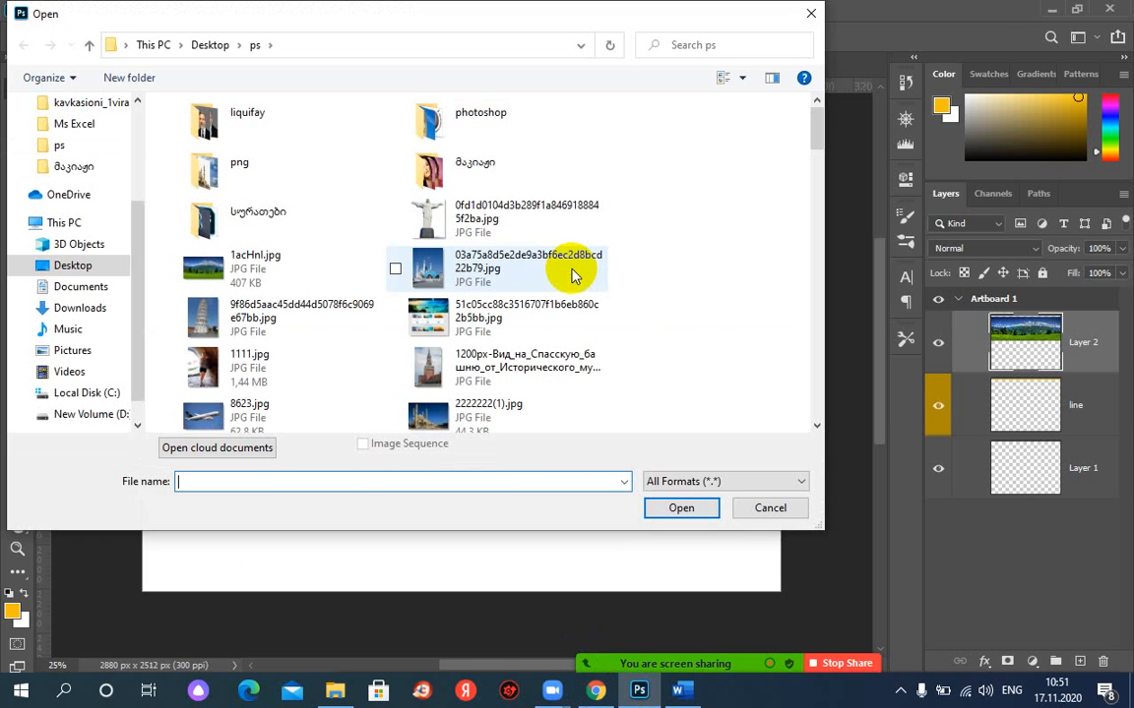
click(452, 275)
key(c)
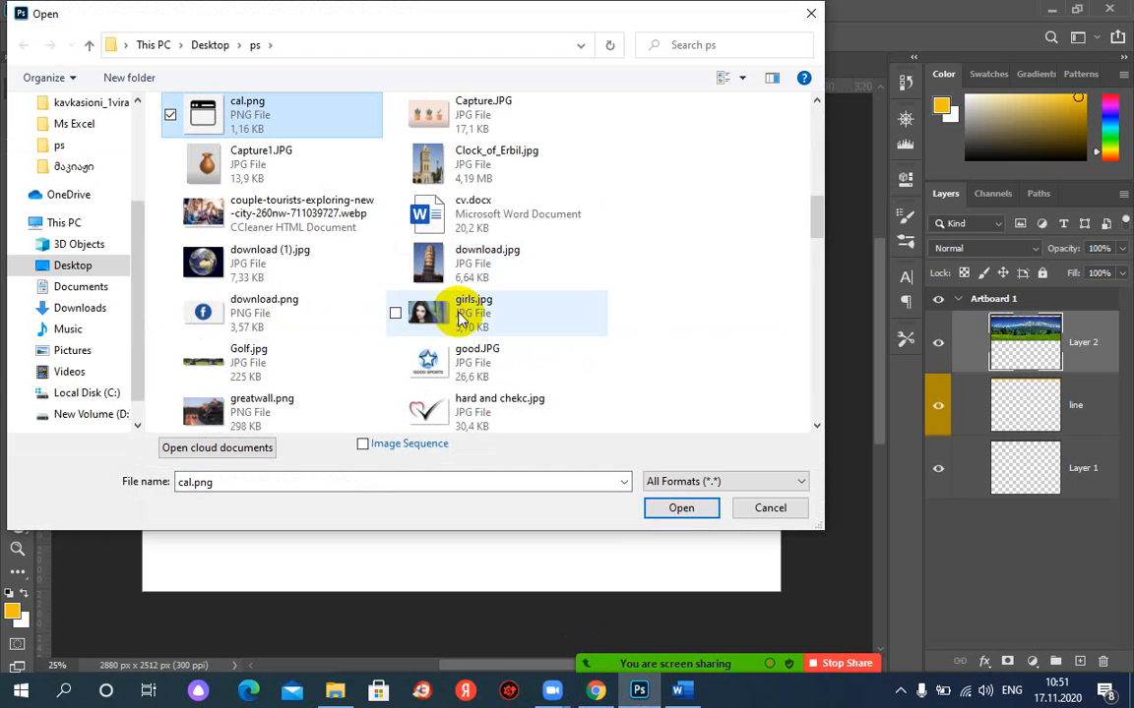
click(681, 509)
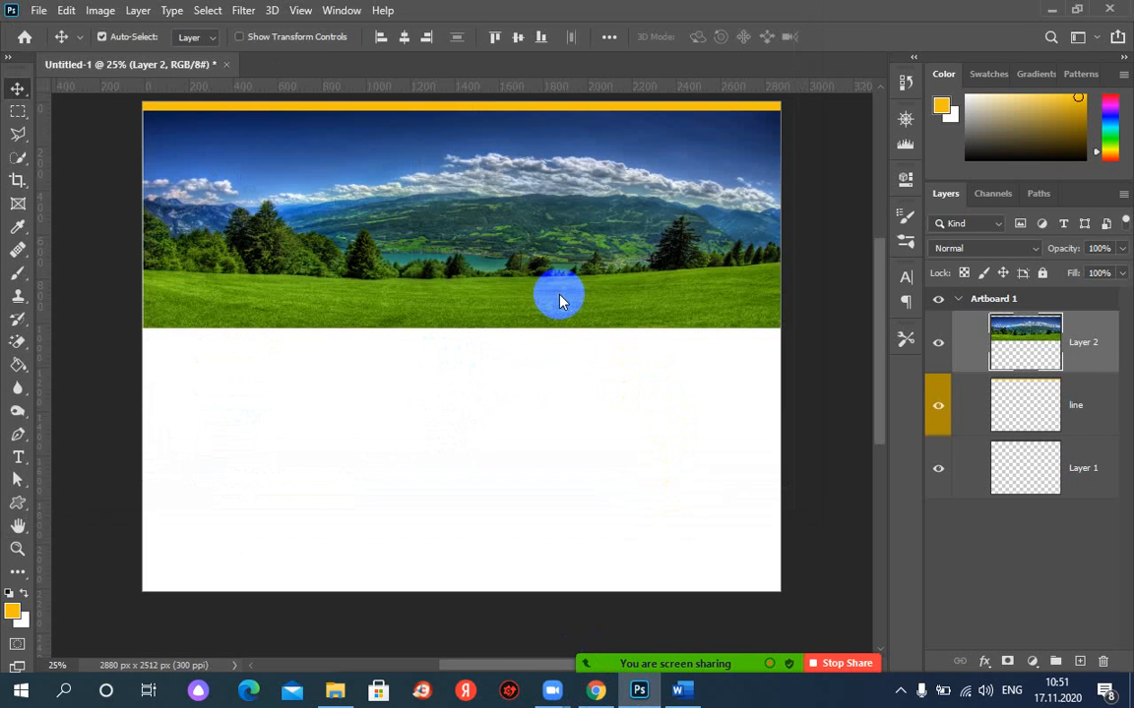
Step: Float the cal.png window, try to move its icon onto the Untitled-1 artboard and close the icon file
drag(285, 66, 445, 165)
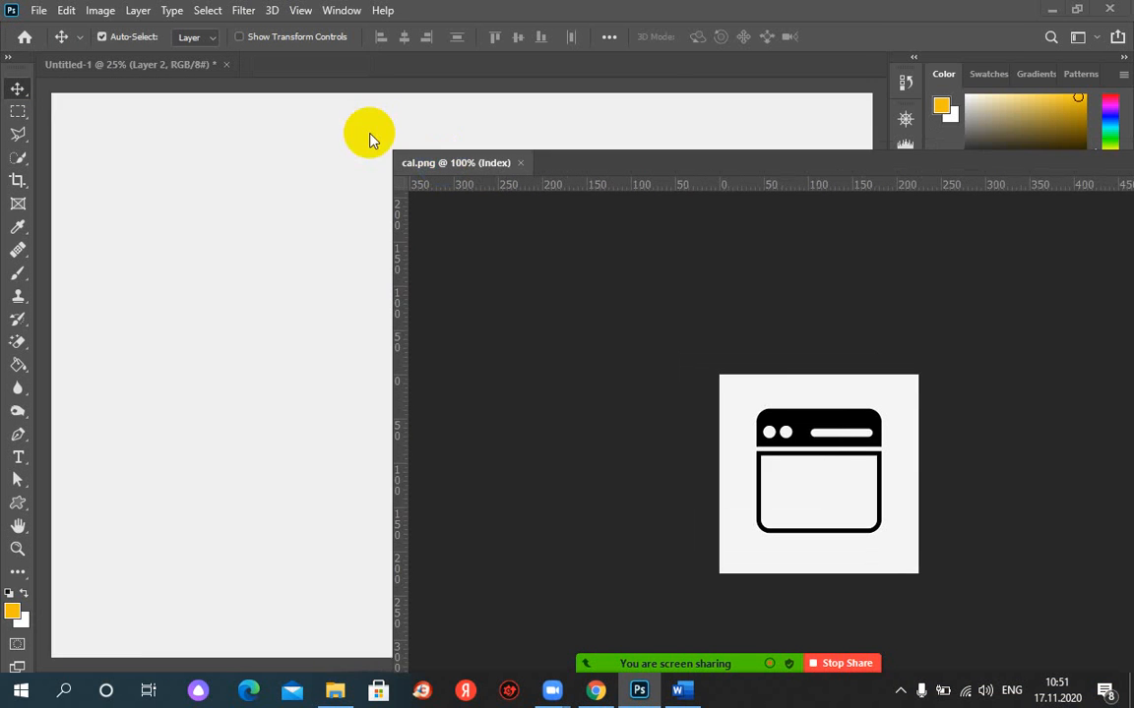
click(20, 89)
drag(509, 264, 587, 171)
click(598, 163)
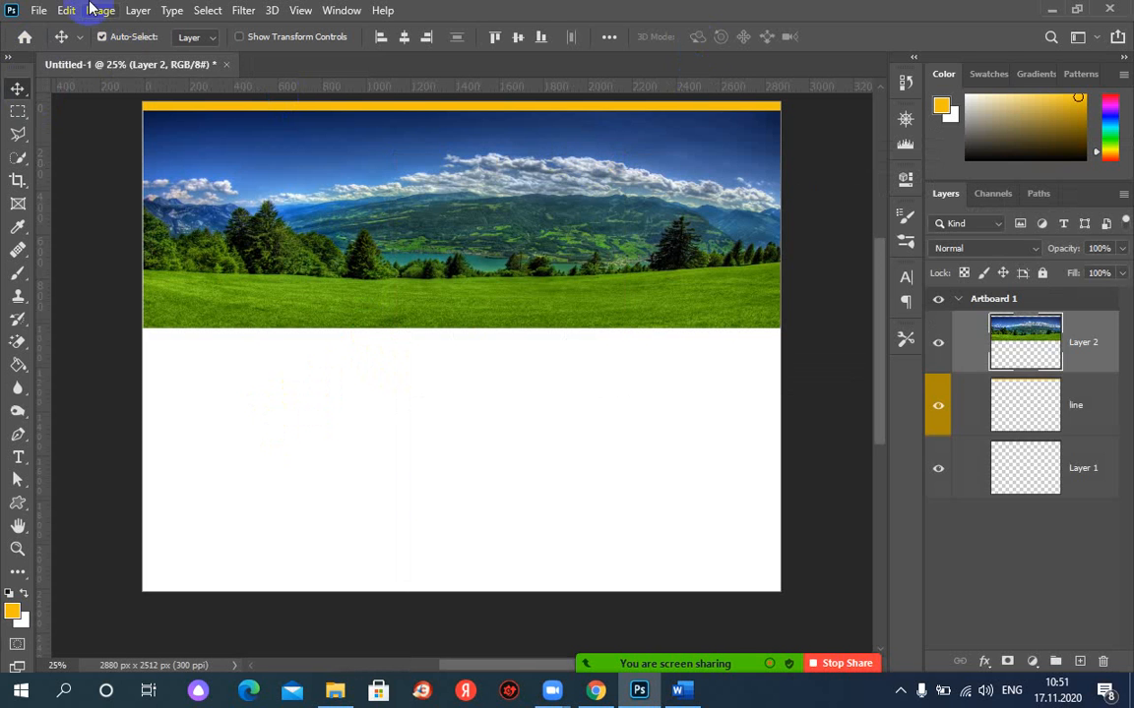
Step: Place cal.png from the ps folder as an embedded image in Untitled-1
click(40, 11)
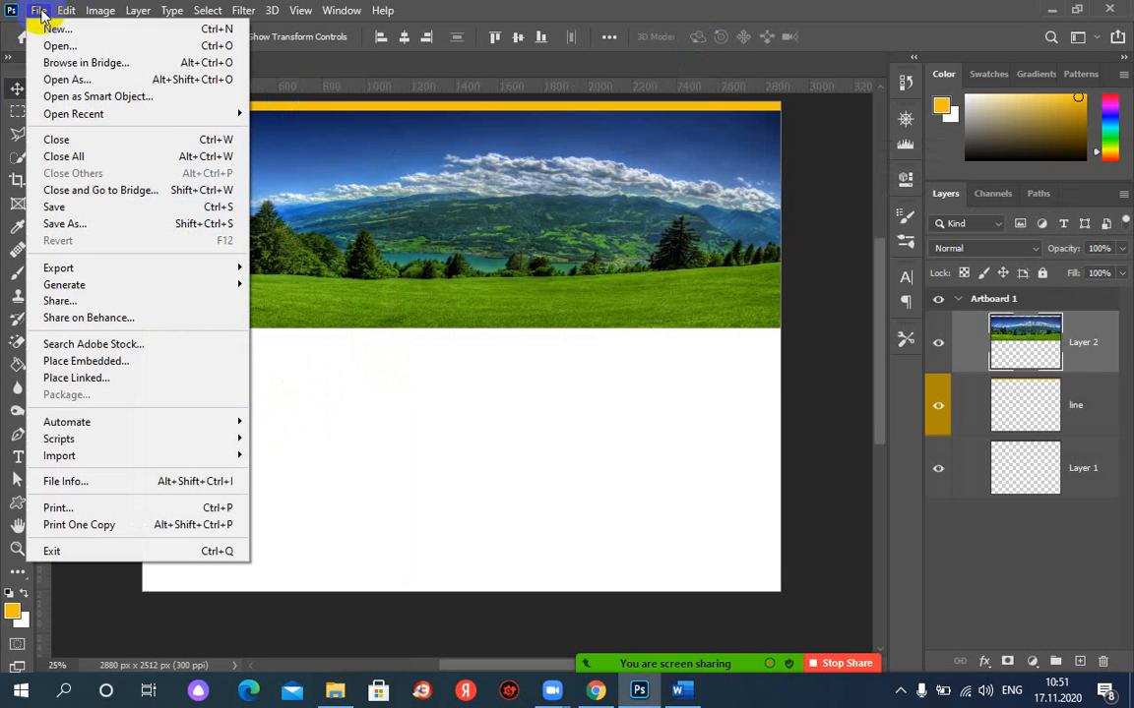
click(106, 365)
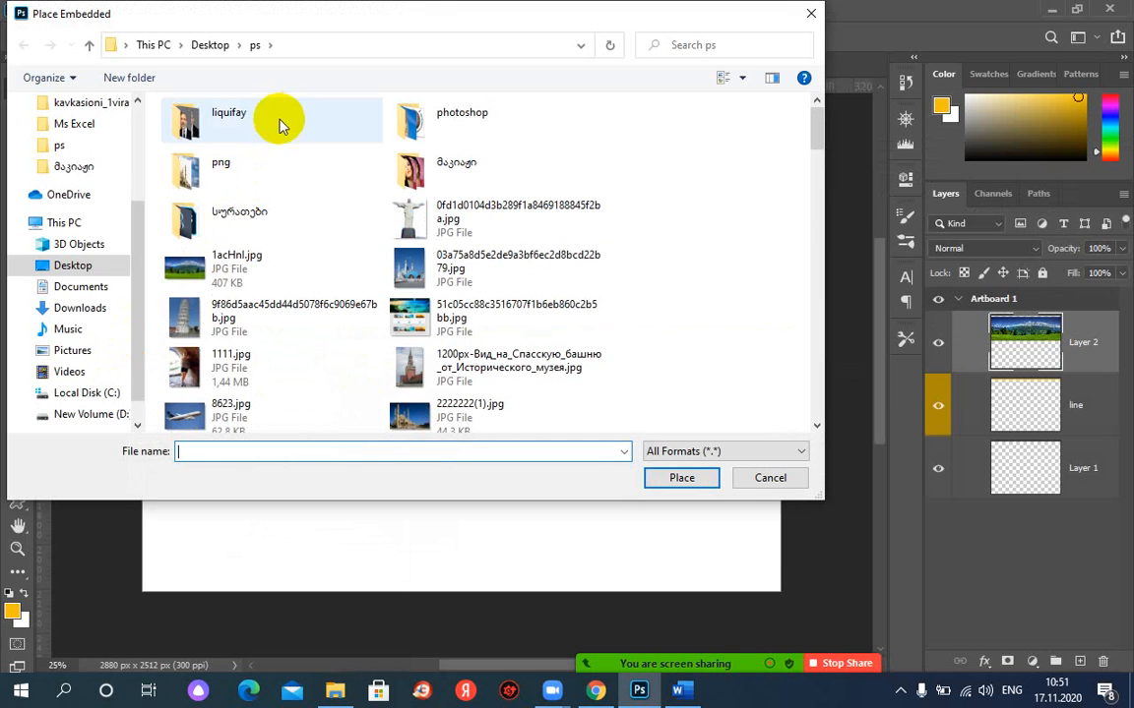
click(459, 218)
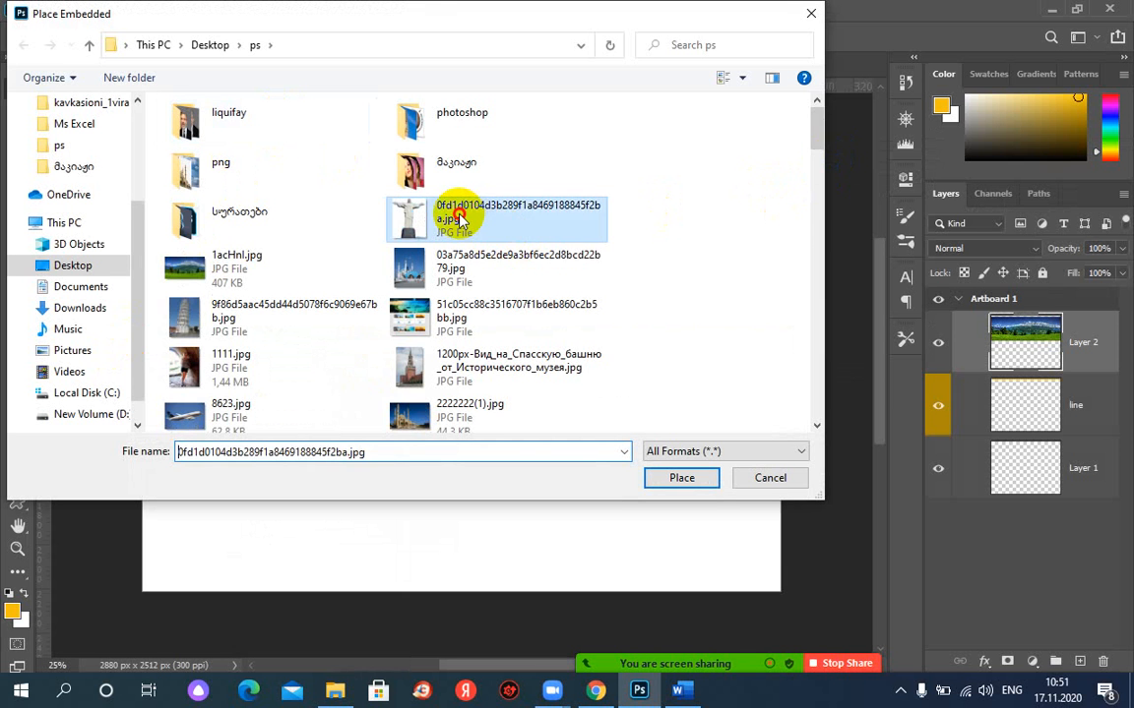
key(c)
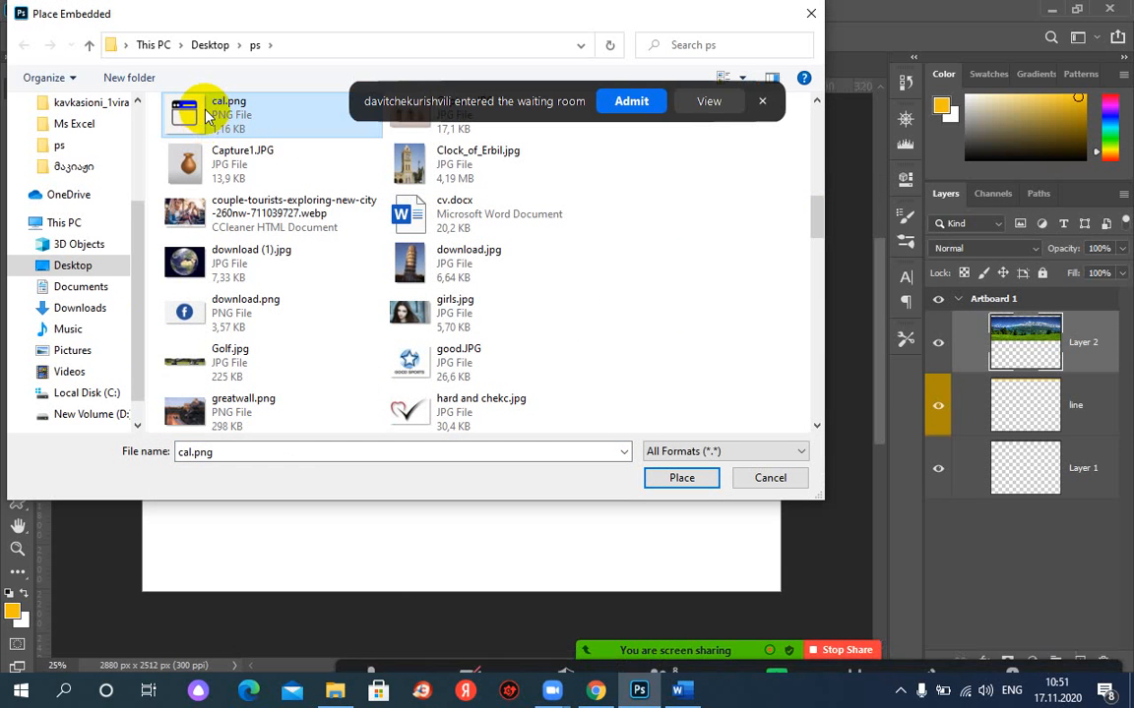
double_click(202, 108)
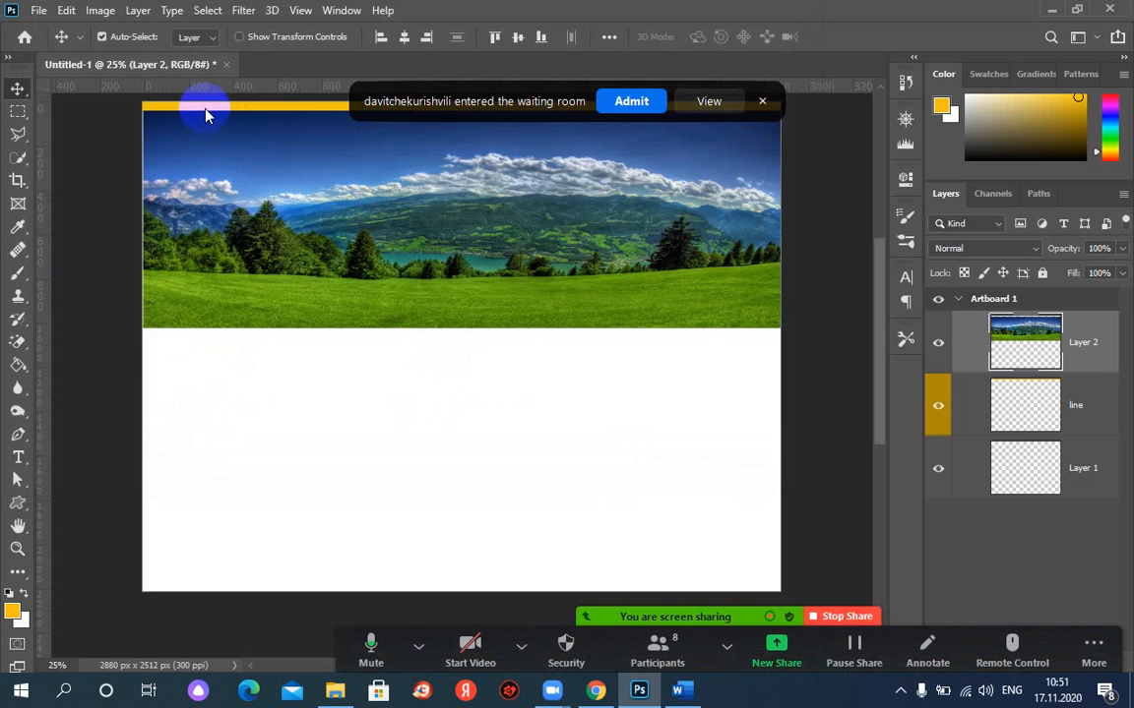
click(627, 104)
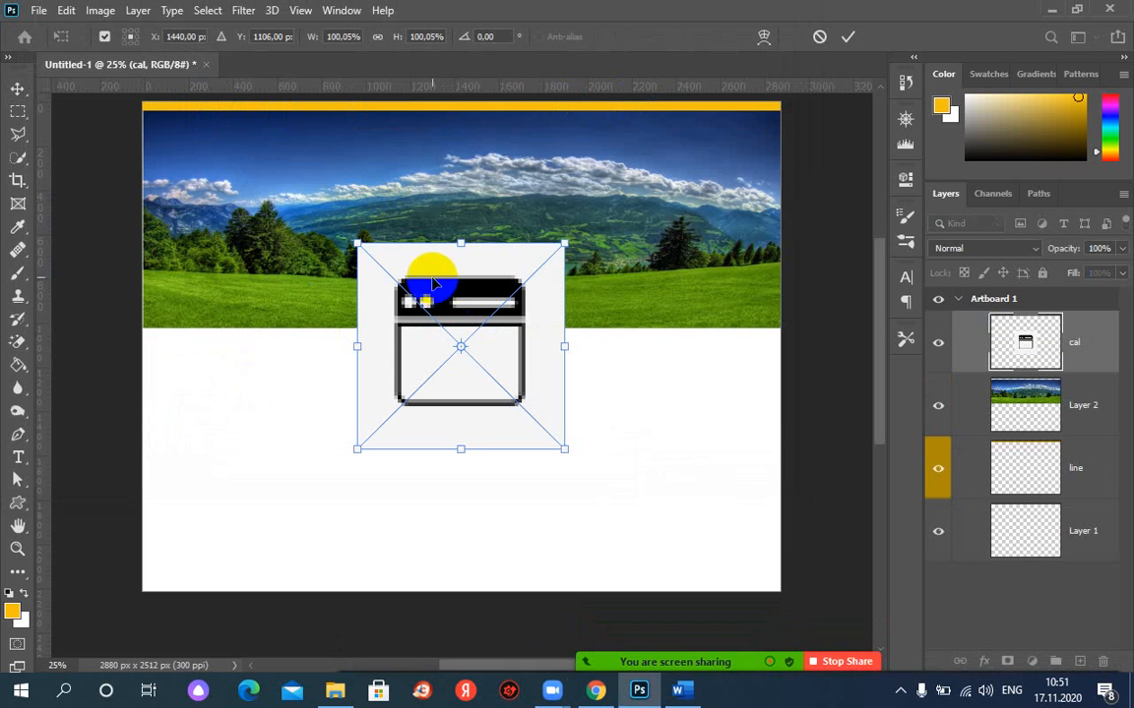
Step: Move the placed icon onto the left part of the header landscape and scale it proportionally to about 30.5%
drag(431, 260, 331, 242)
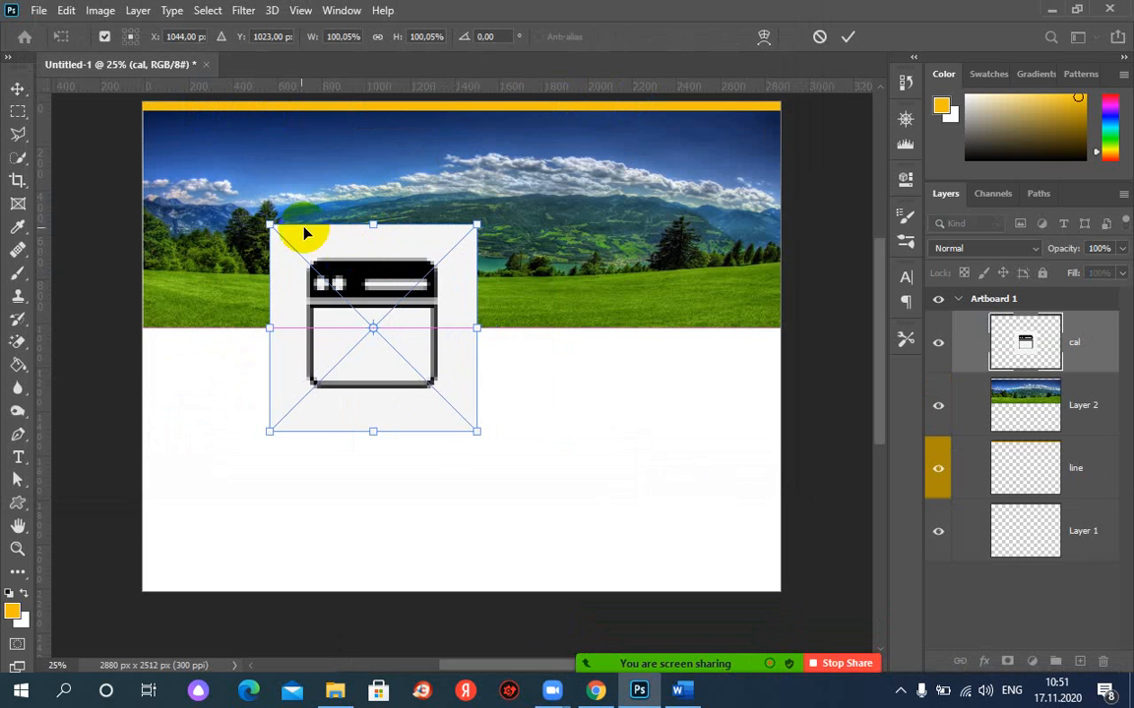
drag(476, 431, 333, 286)
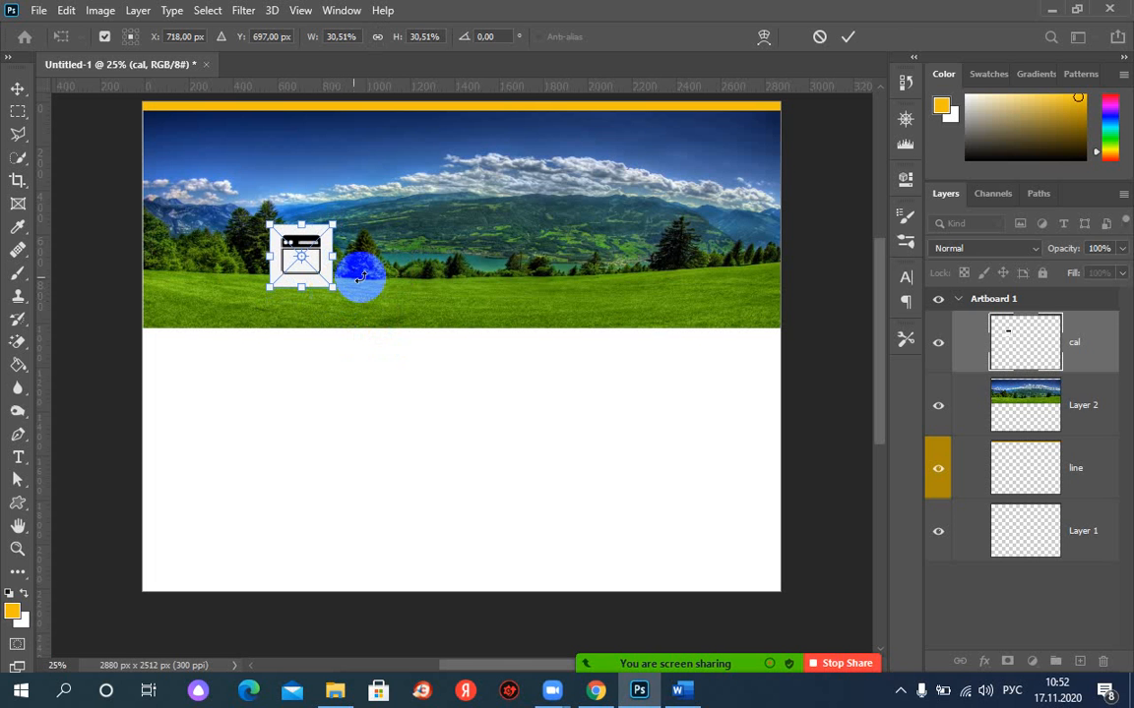
click(848, 36)
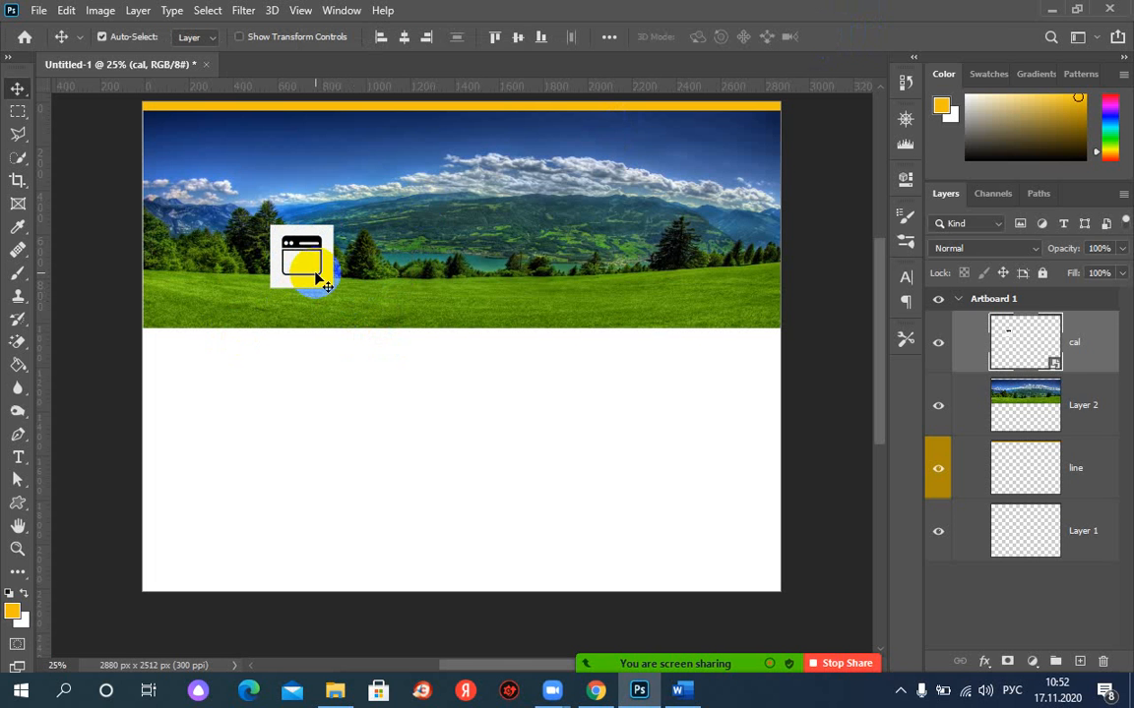
Step: Choose the Magic Eraser tool, apply it to the cal icon and rasterize the icon's smart object
click(20, 343)
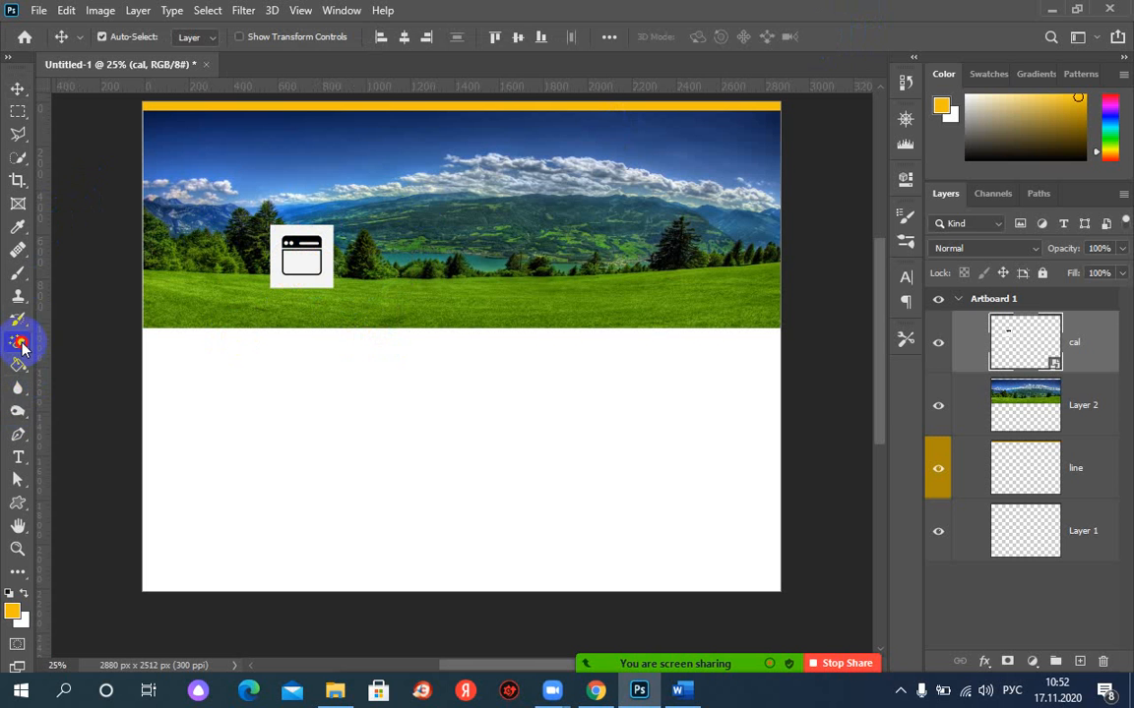
drag(19, 343, 92, 382)
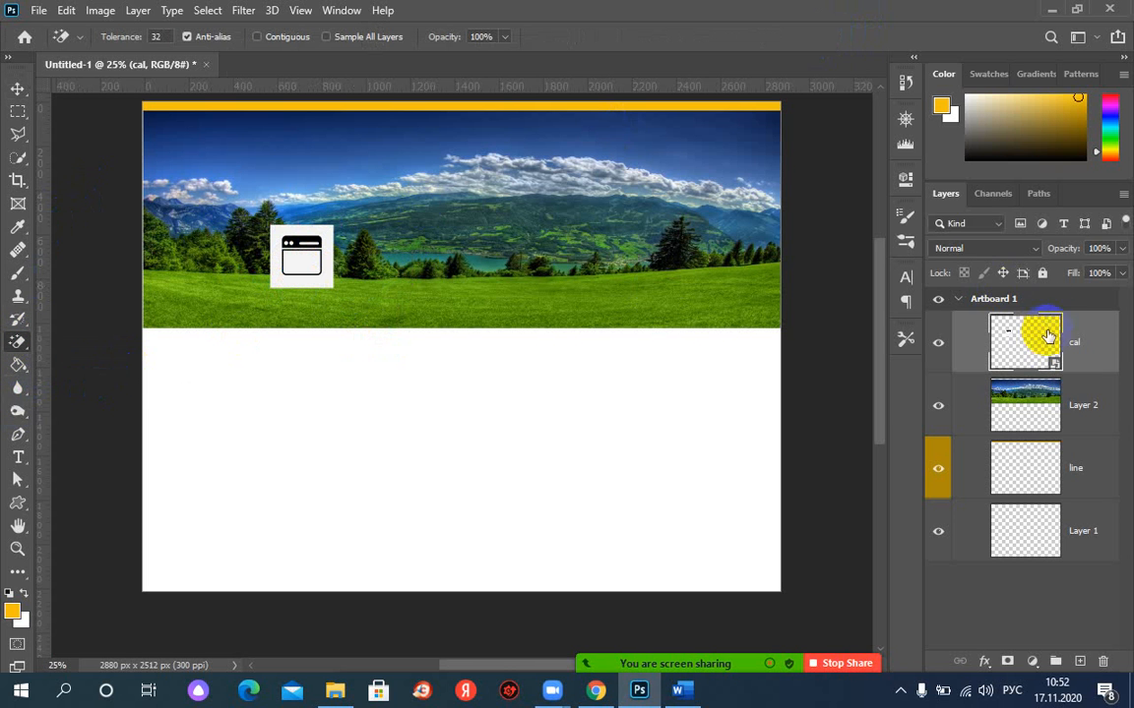
click(297, 254)
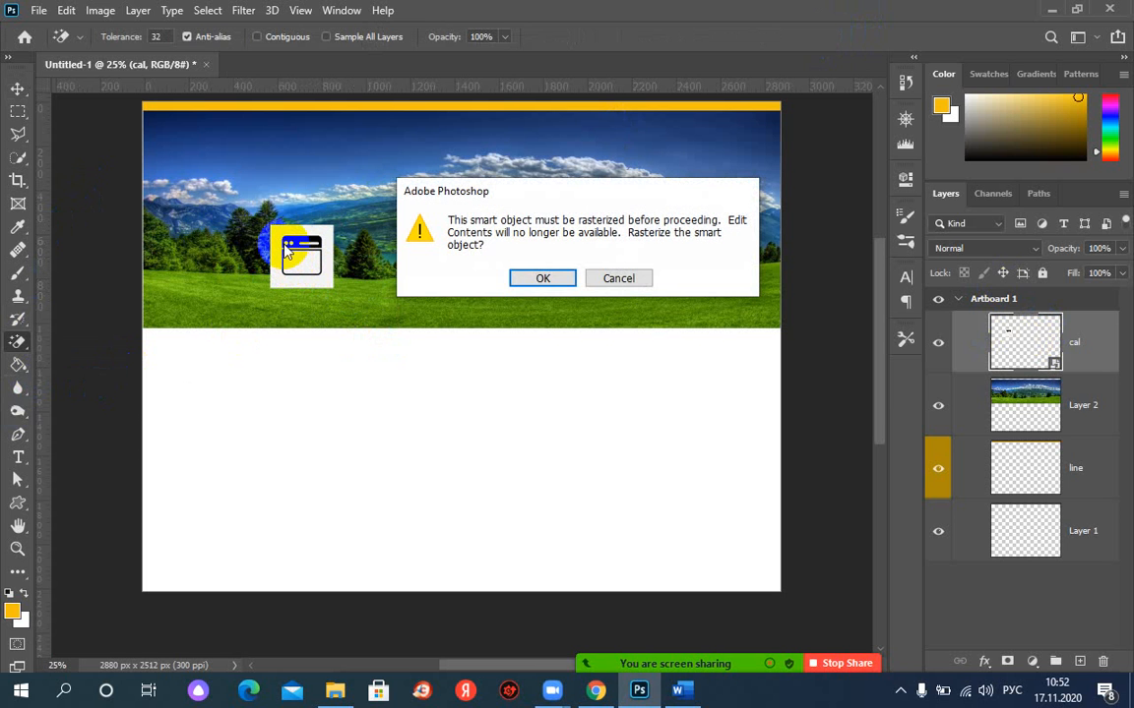
click(540, 280)
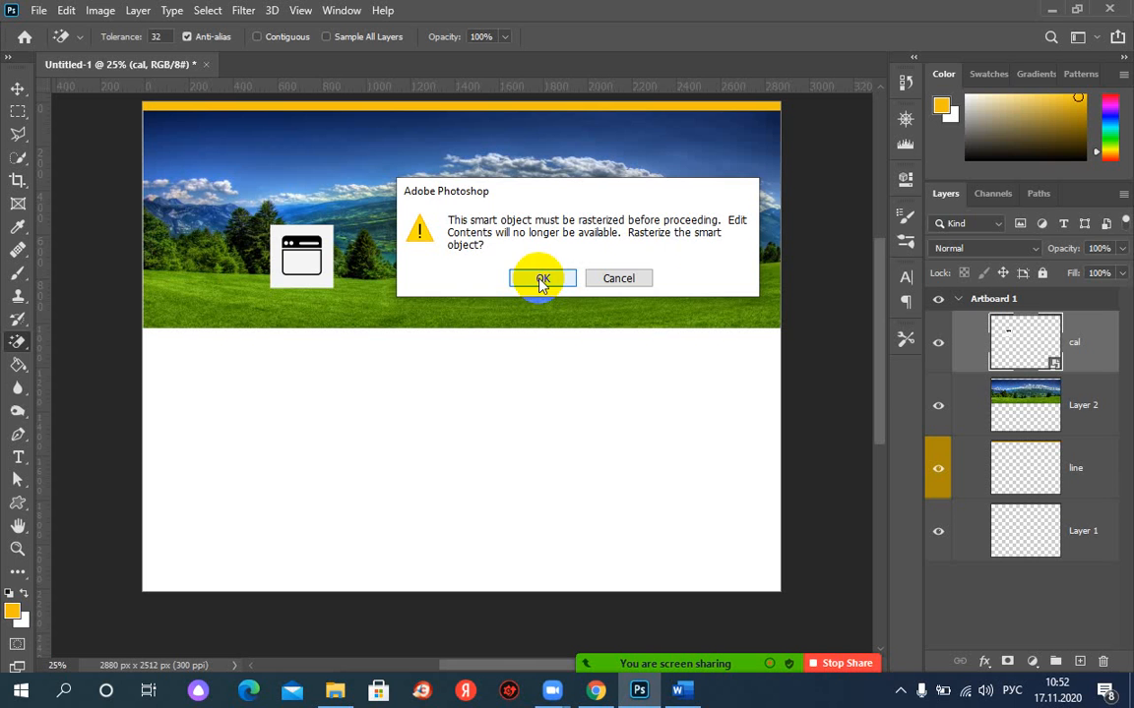
Step: Confirm rasterizing the cal icon, erase its light background and move the icon up into the sky at the header's upper-left area
click(547, 279)
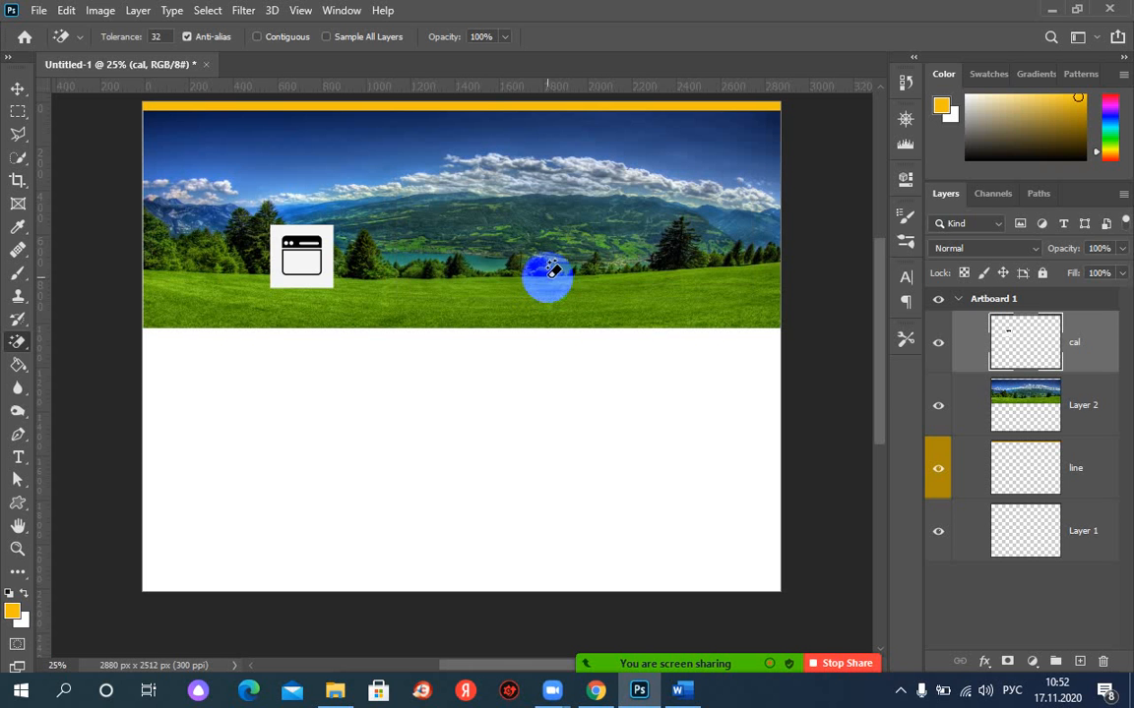
click(279, 239)
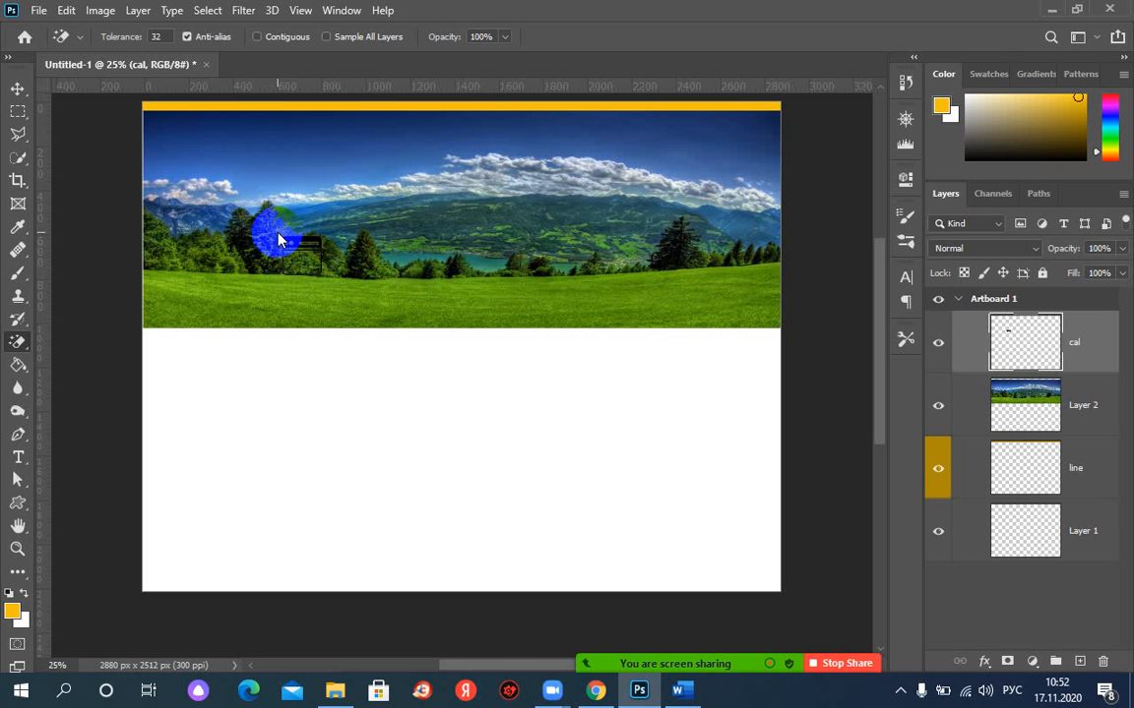
click(18, 90)
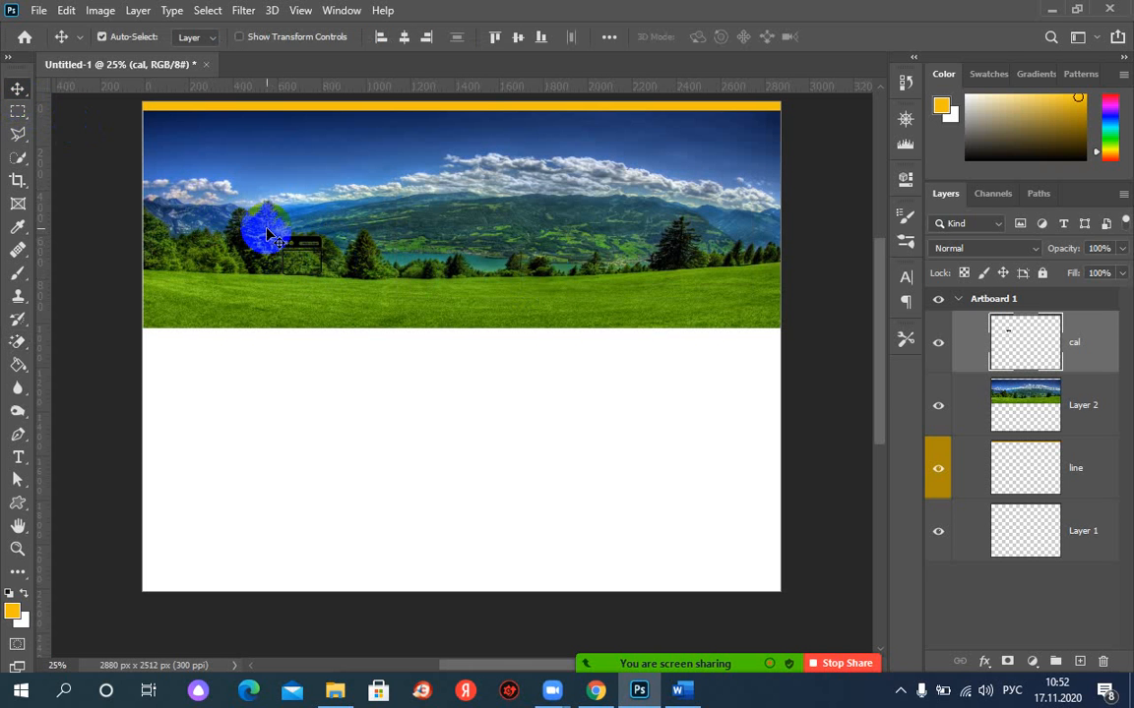
drag(298, 246, 209, 169)
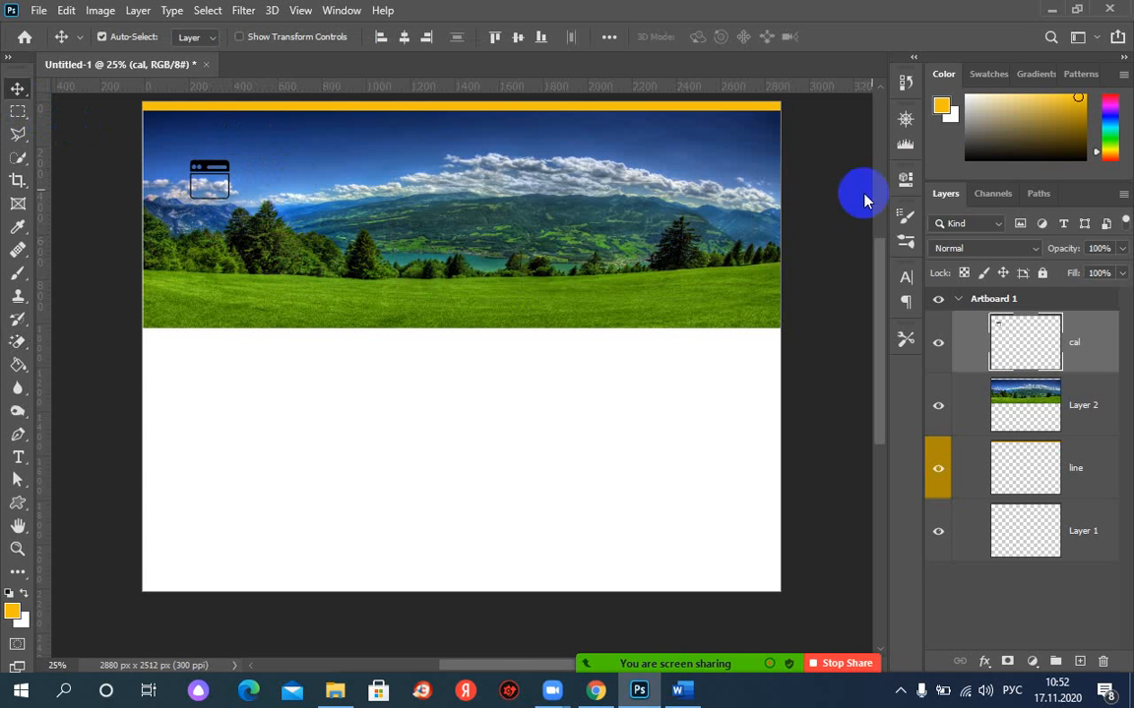
Step: Recolor the cal icon with the yellow foreground color and clear the selection around it
click(1045, 195)
click(949, 196)
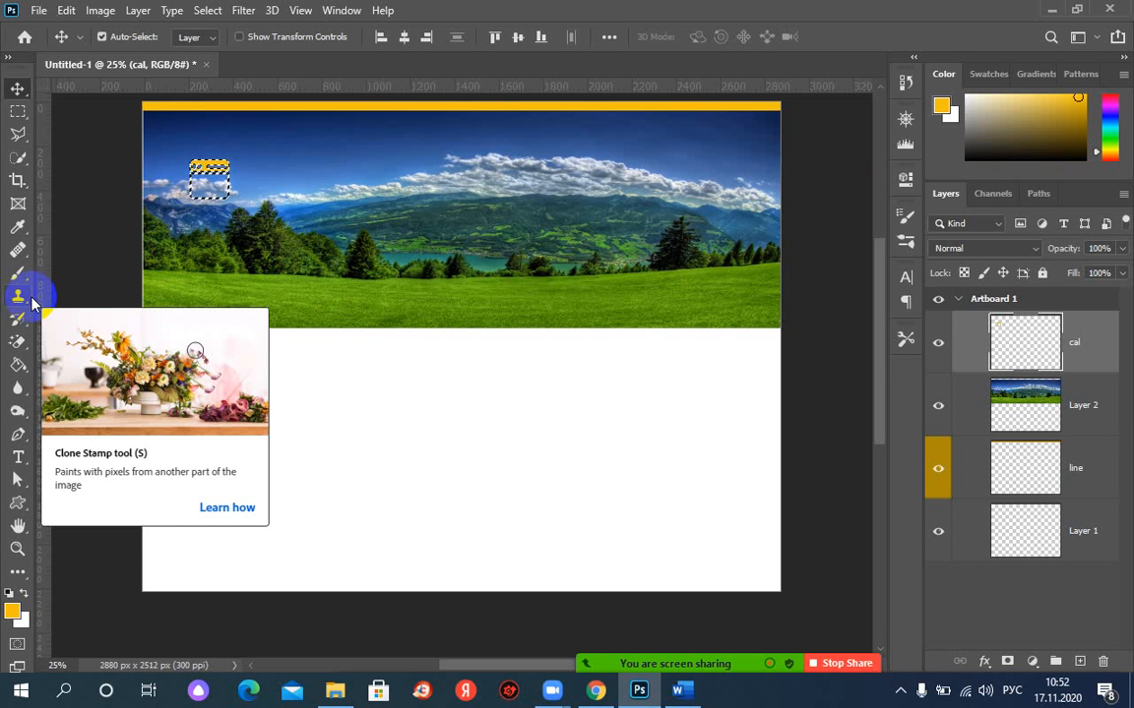
key(ctrl+d)
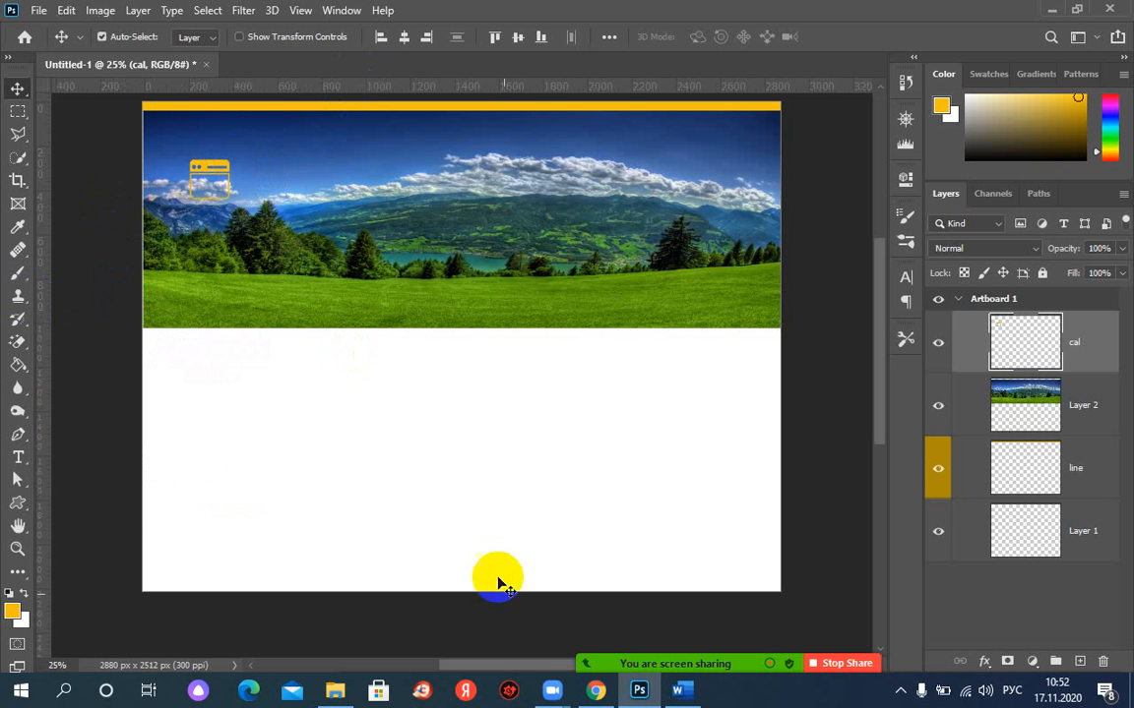
Step: Check the travel agency template in Chrome and, back in Photoshop, add a text box reading TRABO beside the icon
click(597, 691)
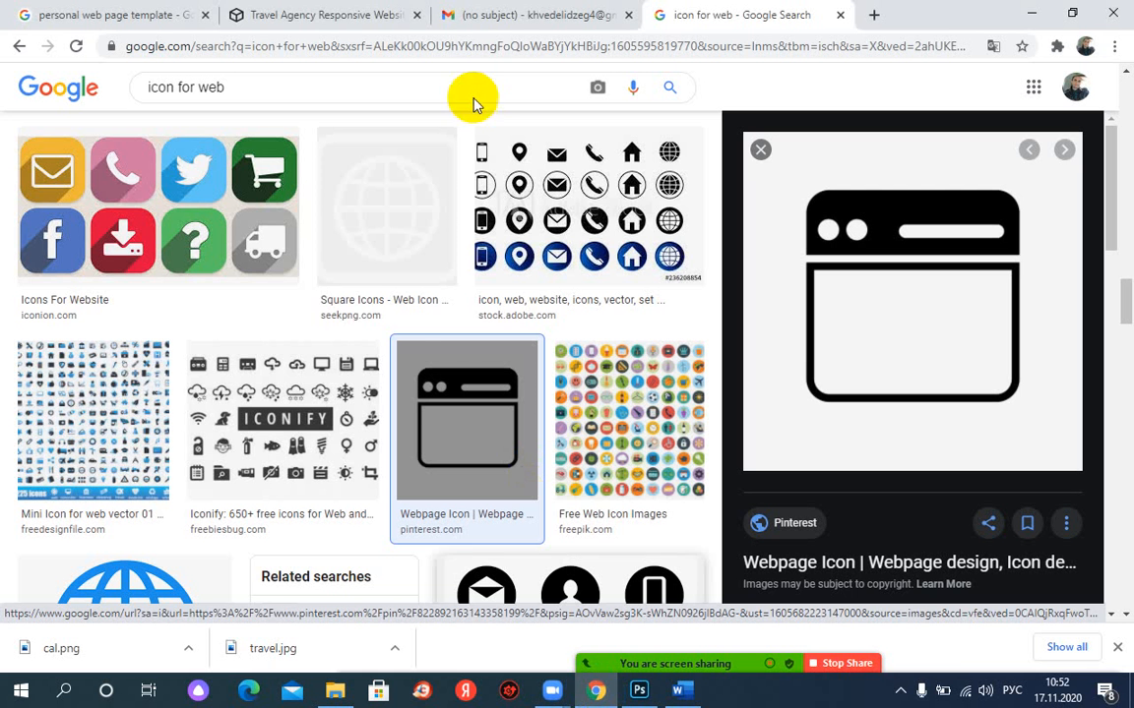
click(328, 15)
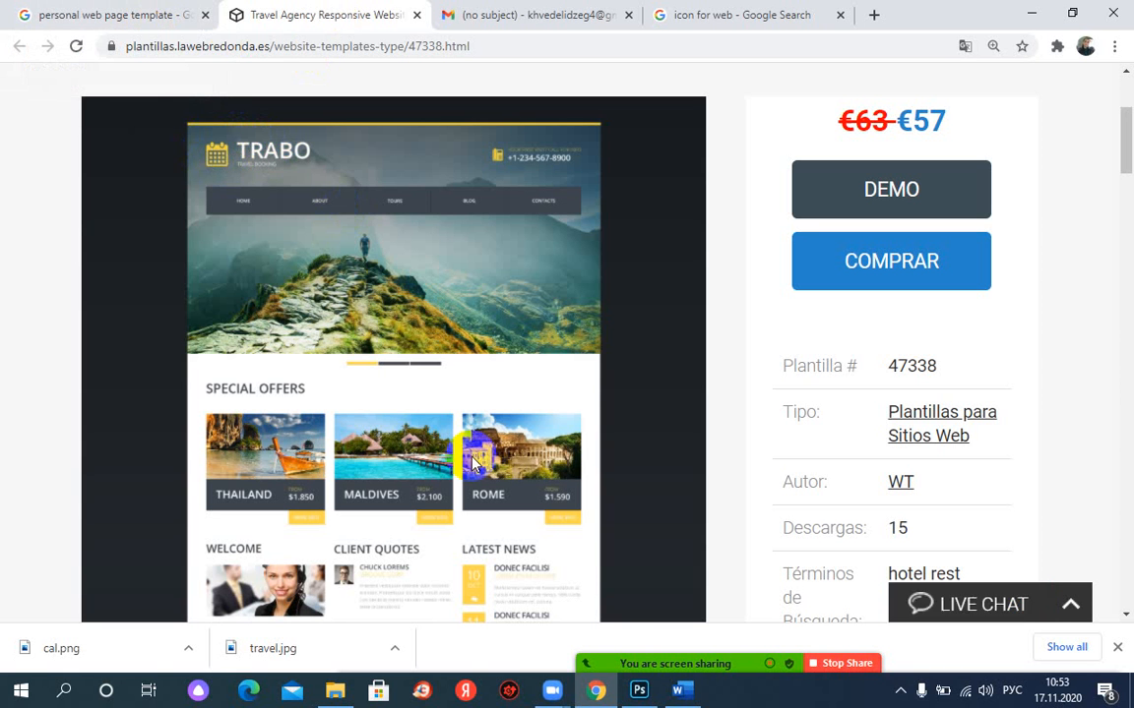
click(639, 692)
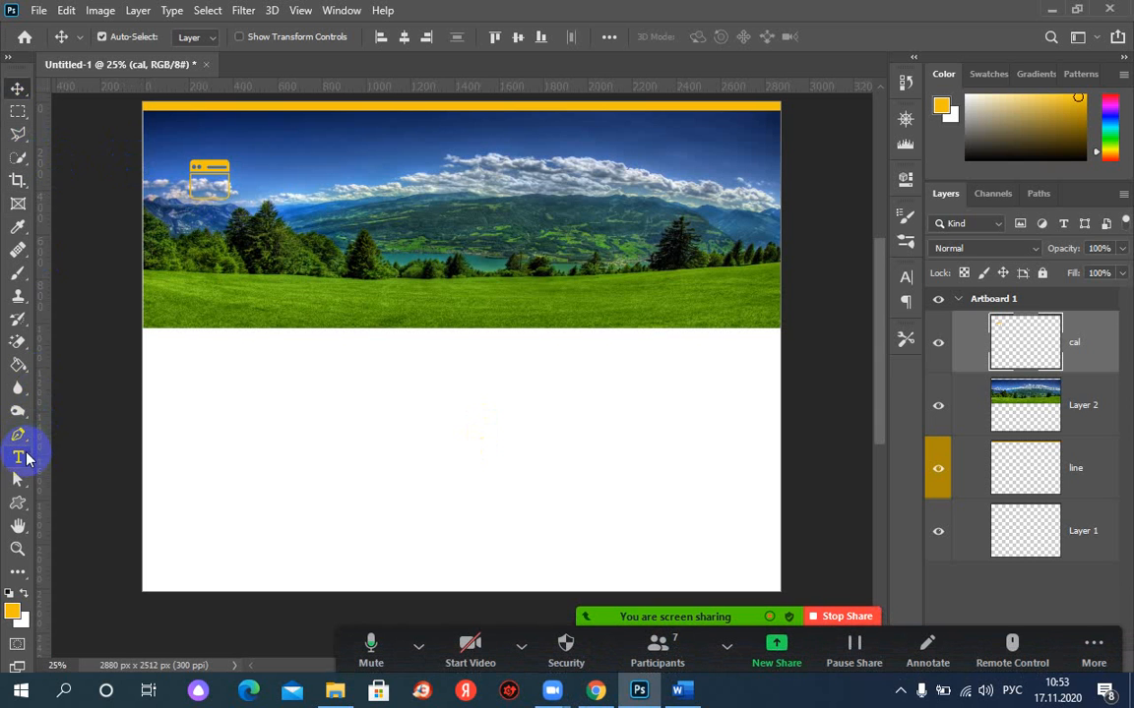
click(17, 457)
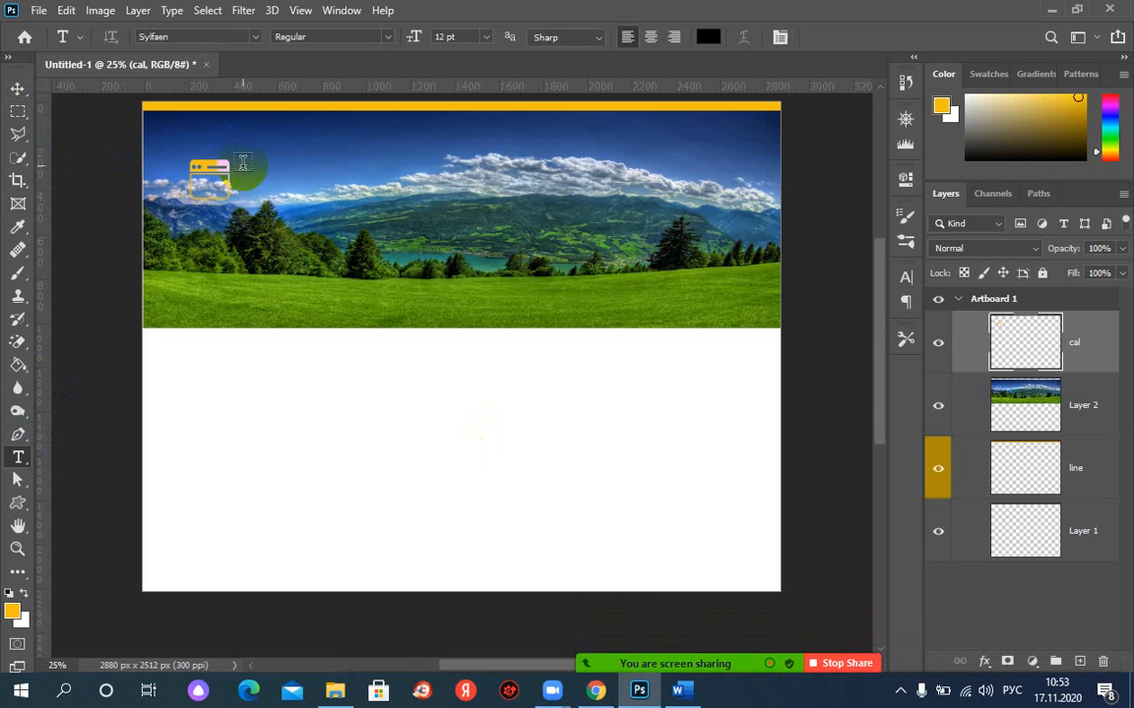
drag(241, 165, 341, 195)
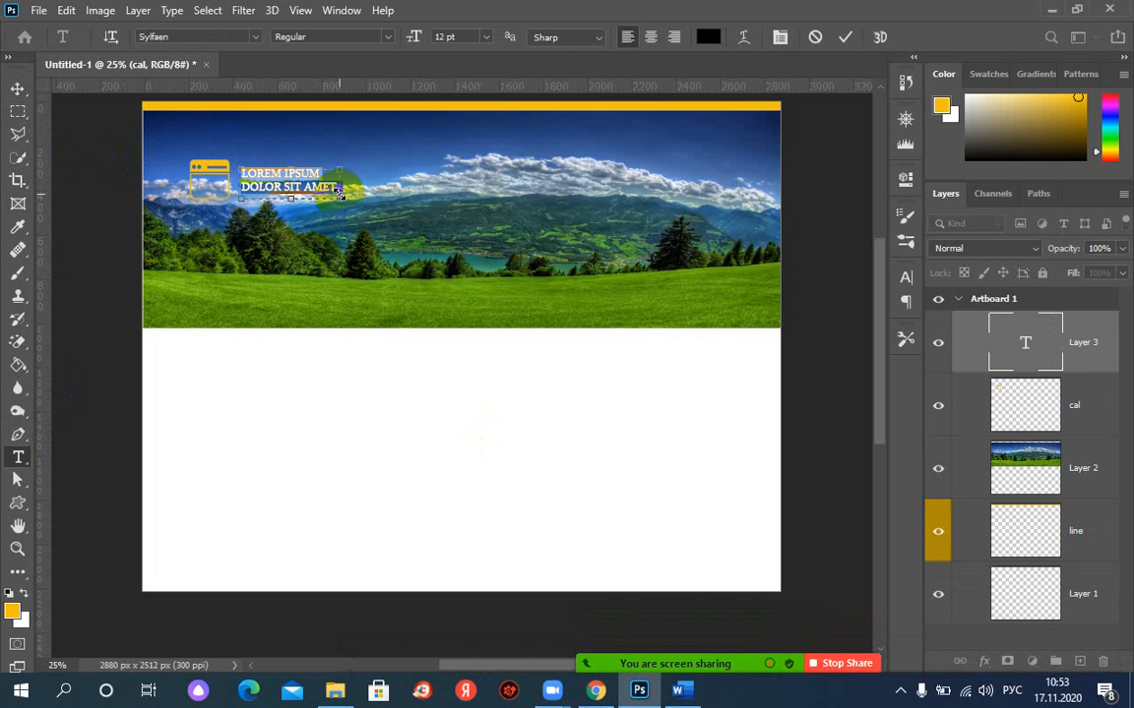
click(482, 40)
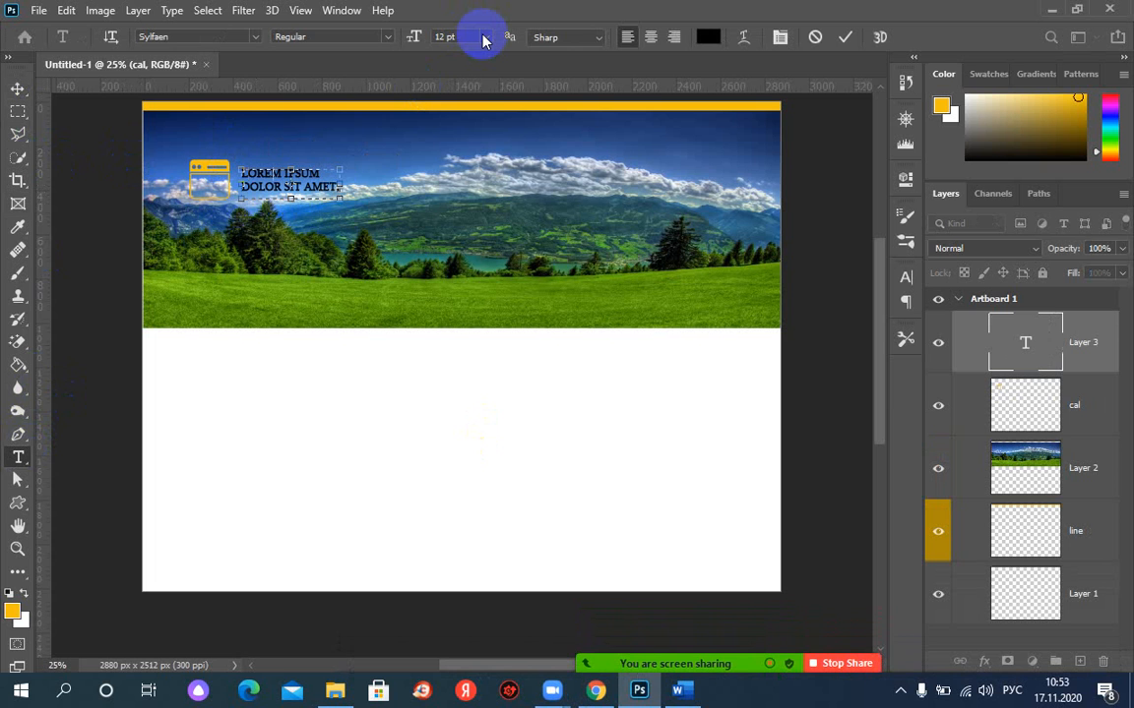
text(ЕКФИЩ)
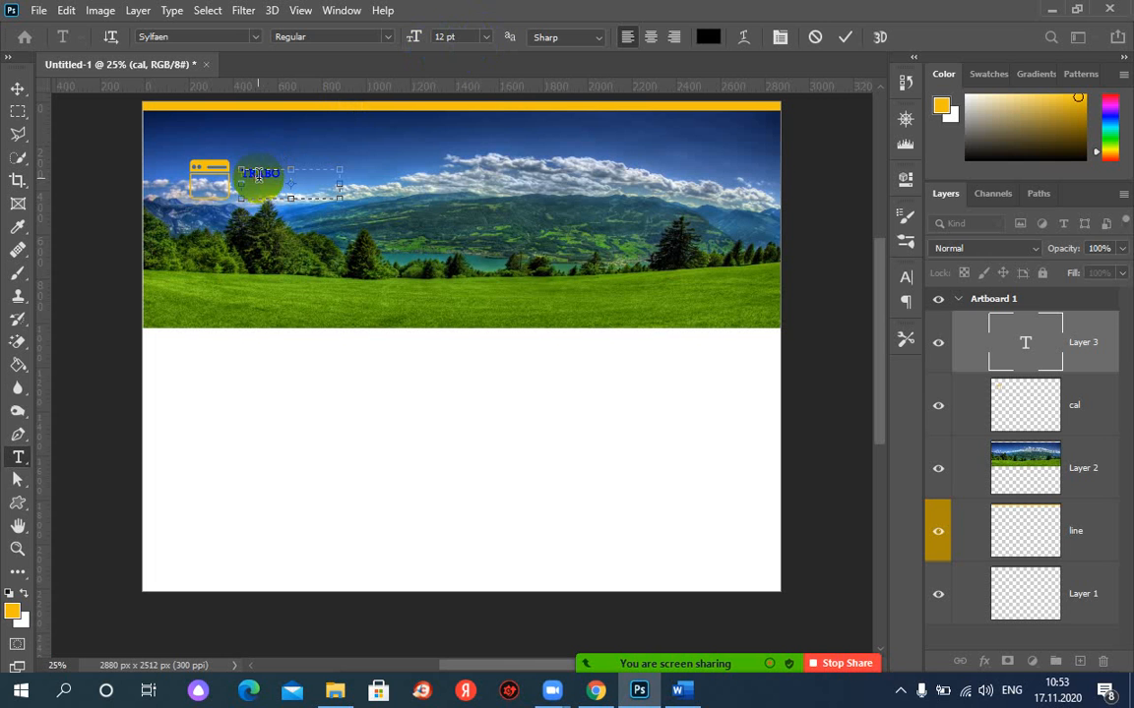
Step: Set the TRABO text to 30 pt, slightly widen its text box and commit the text
double_click(258, 176)
click(485, 39)
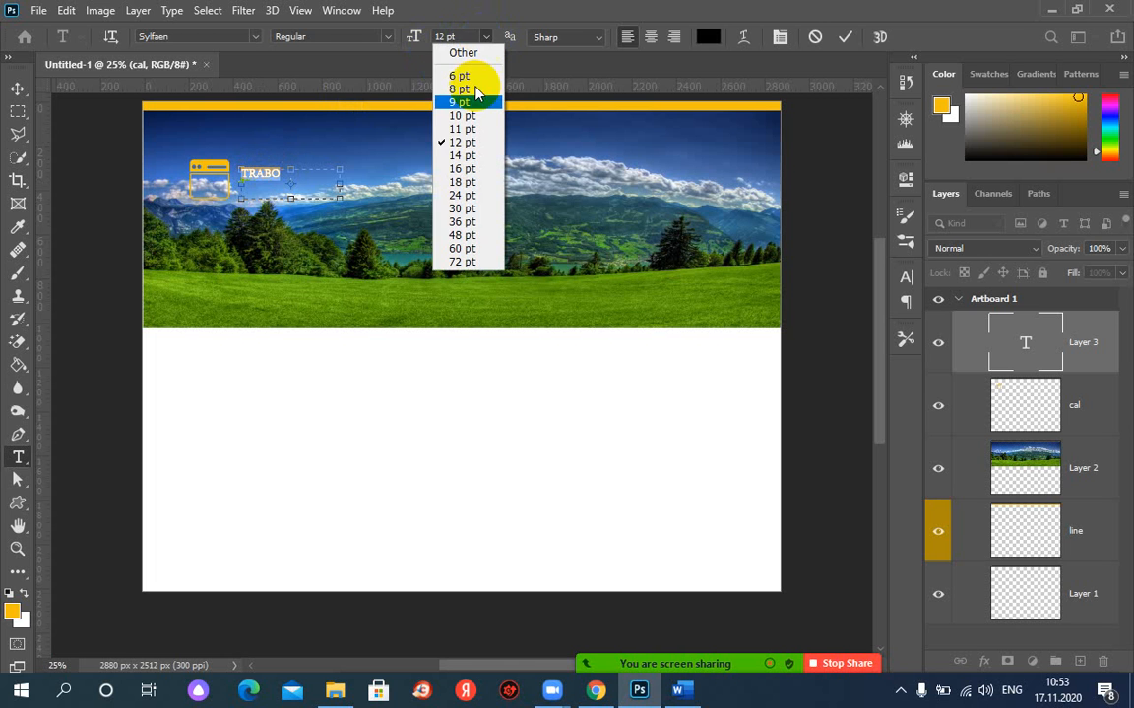
click(454, 208)
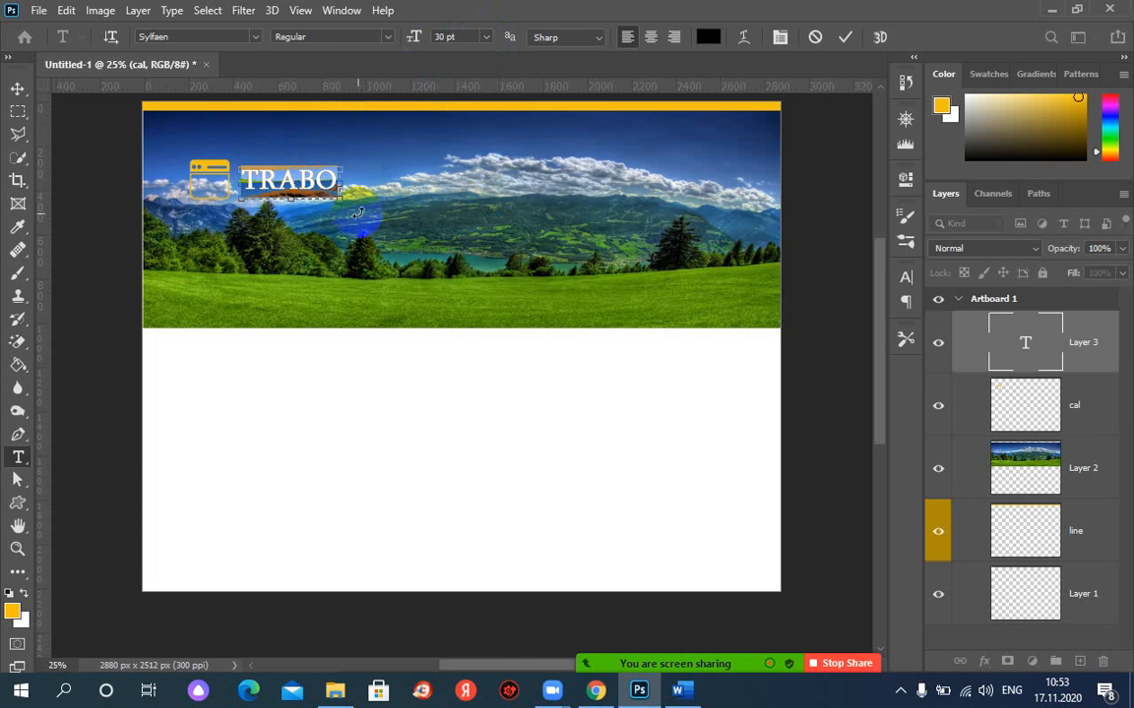
drag(343, 200, 349, 194)
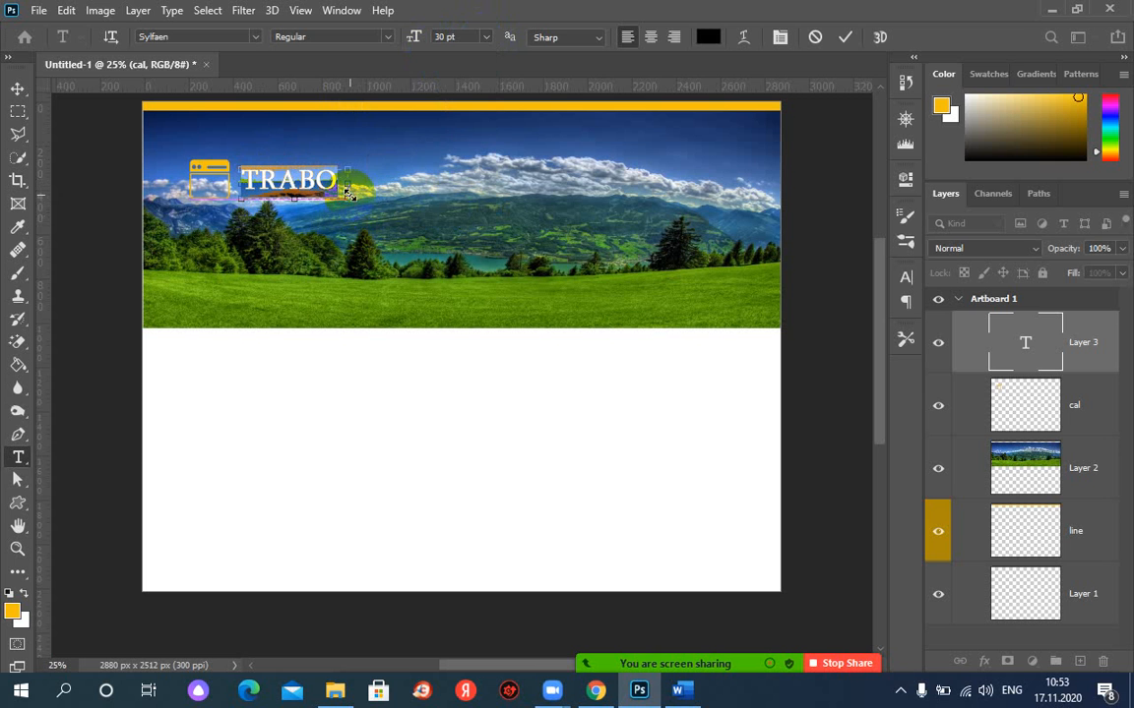
click(844, 39)
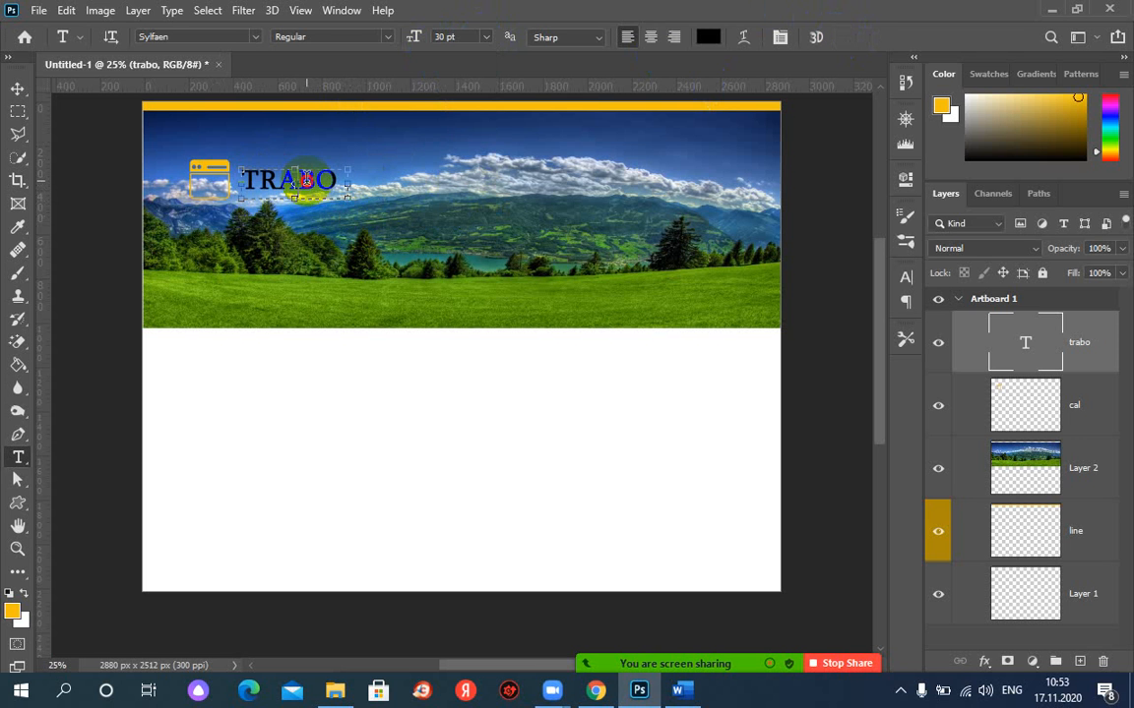
Step: Change the TRABO text color to white (ffffff) and nudge the text slightly upward beside the icon
double_click(307, 180)
click(709, 38)
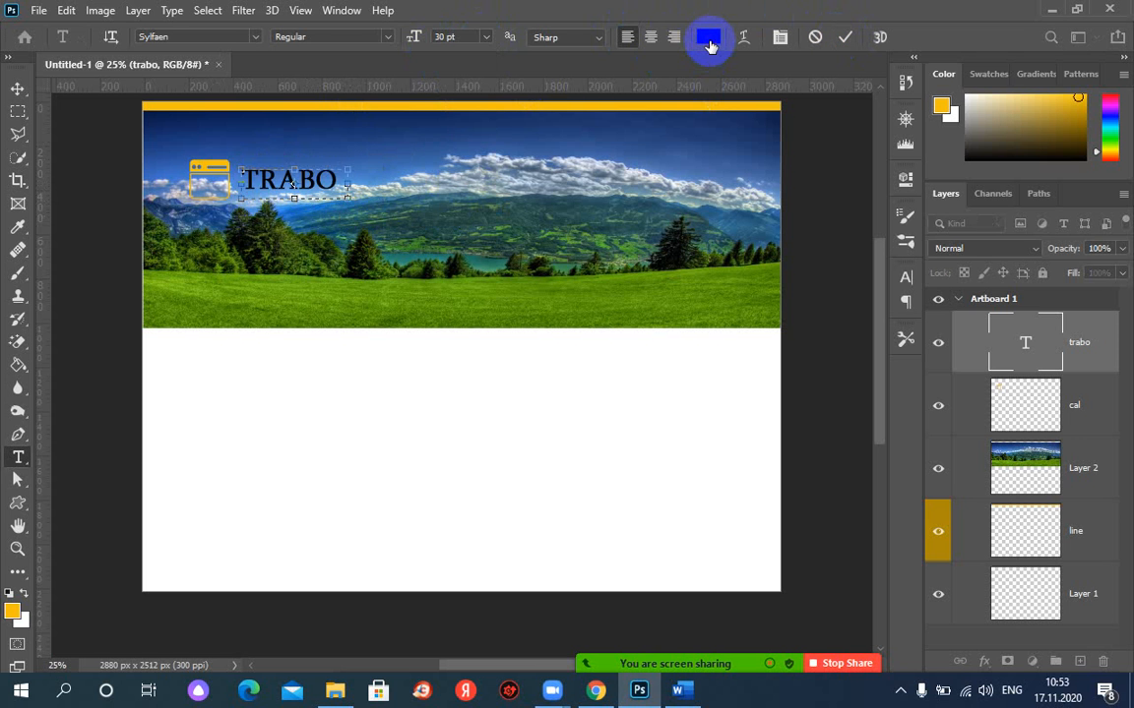
click(169, 190)
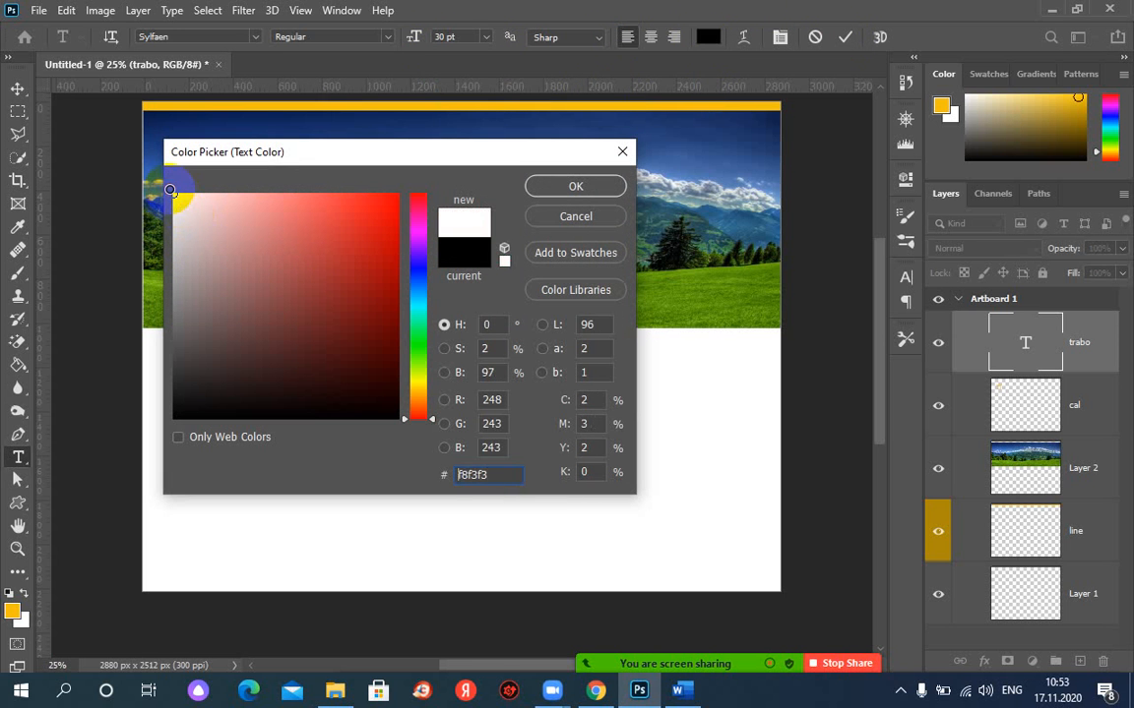
drag(169, 190, 166, 181)
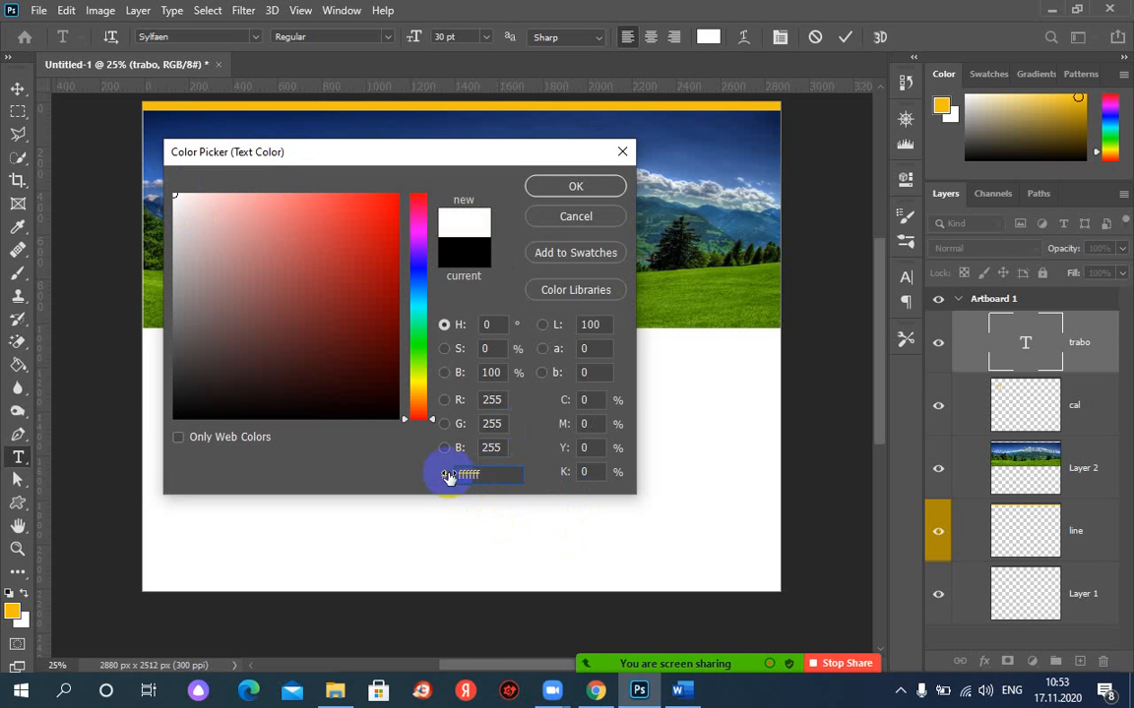
click(575, 186)
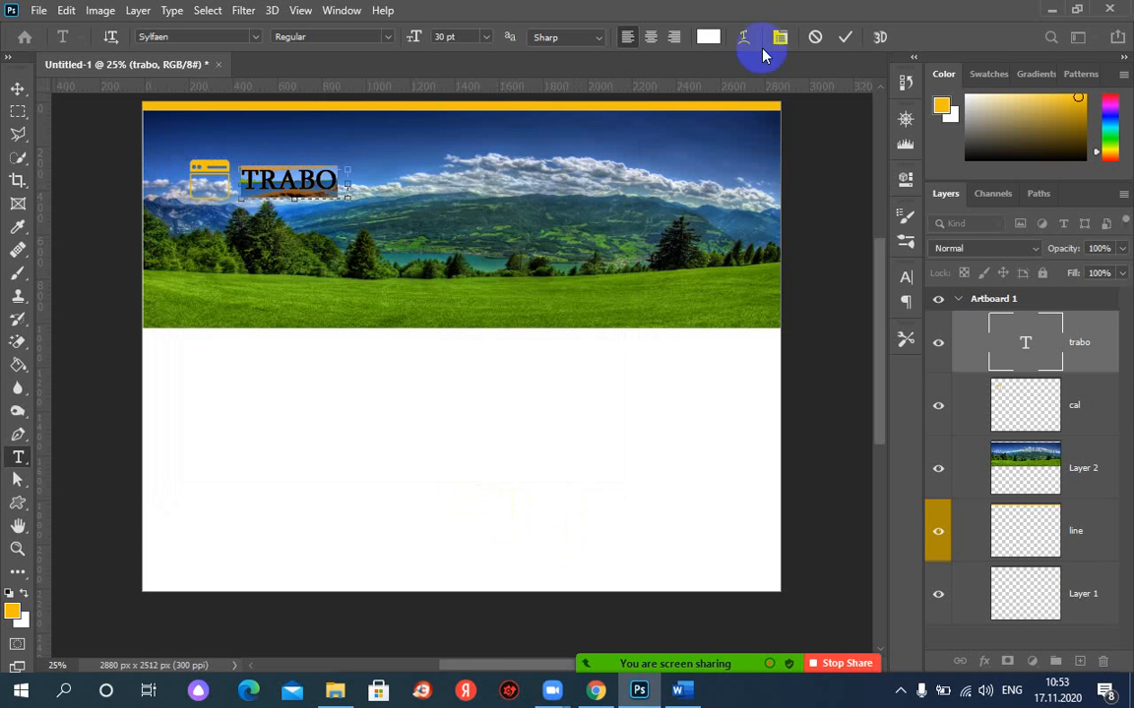
click(844, 36)
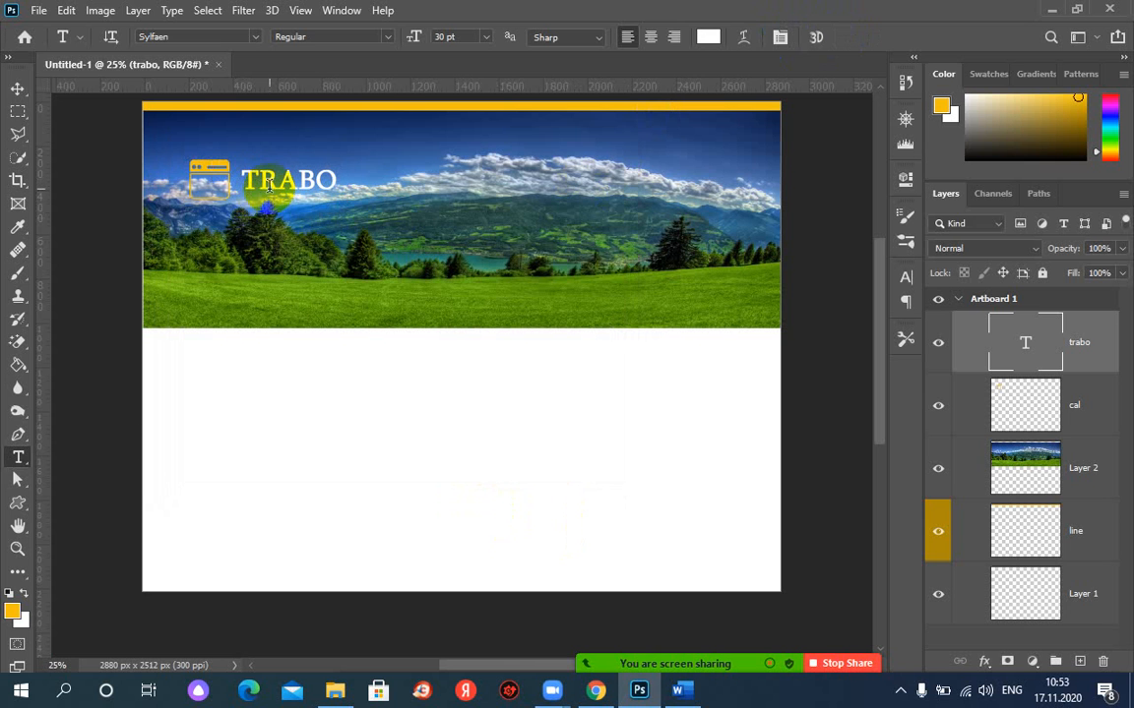
click(18, 89)
drag(253, 178, 264, 177)
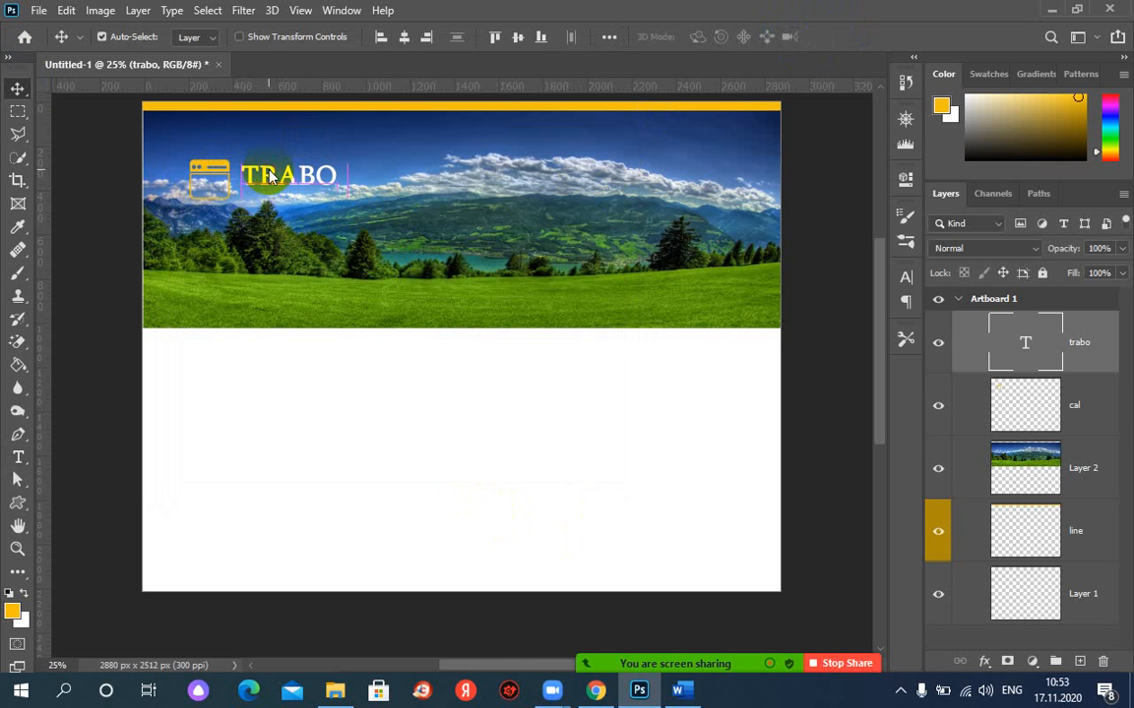
click(596, 692)
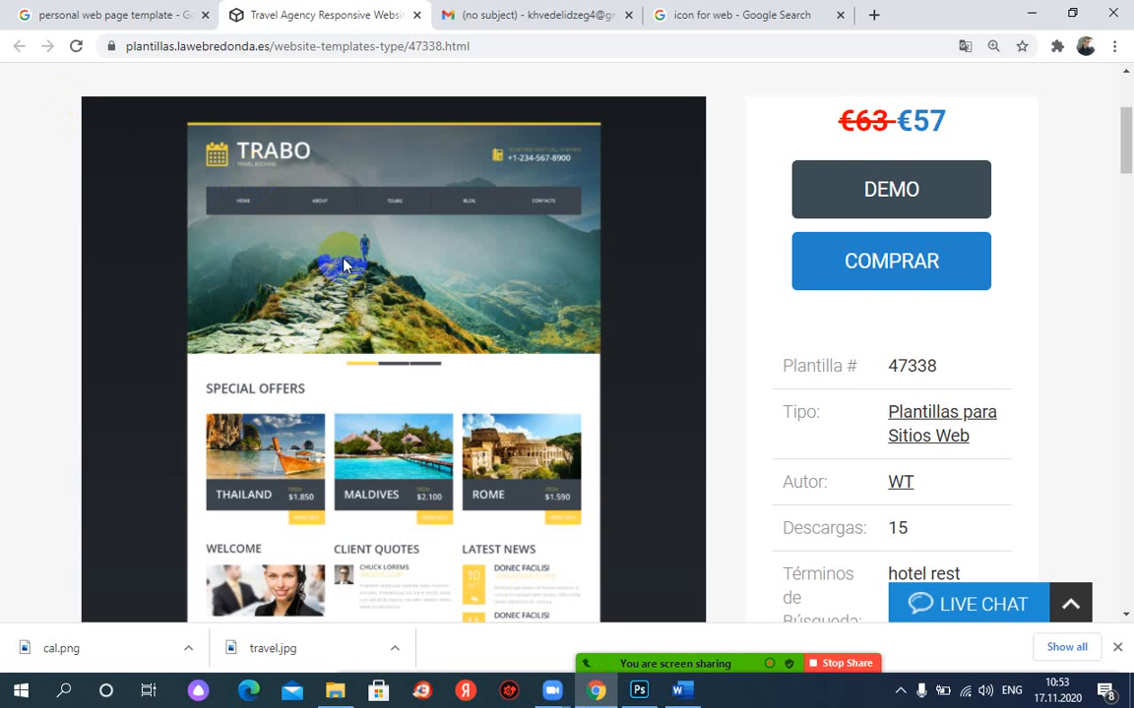
click(638, 692)
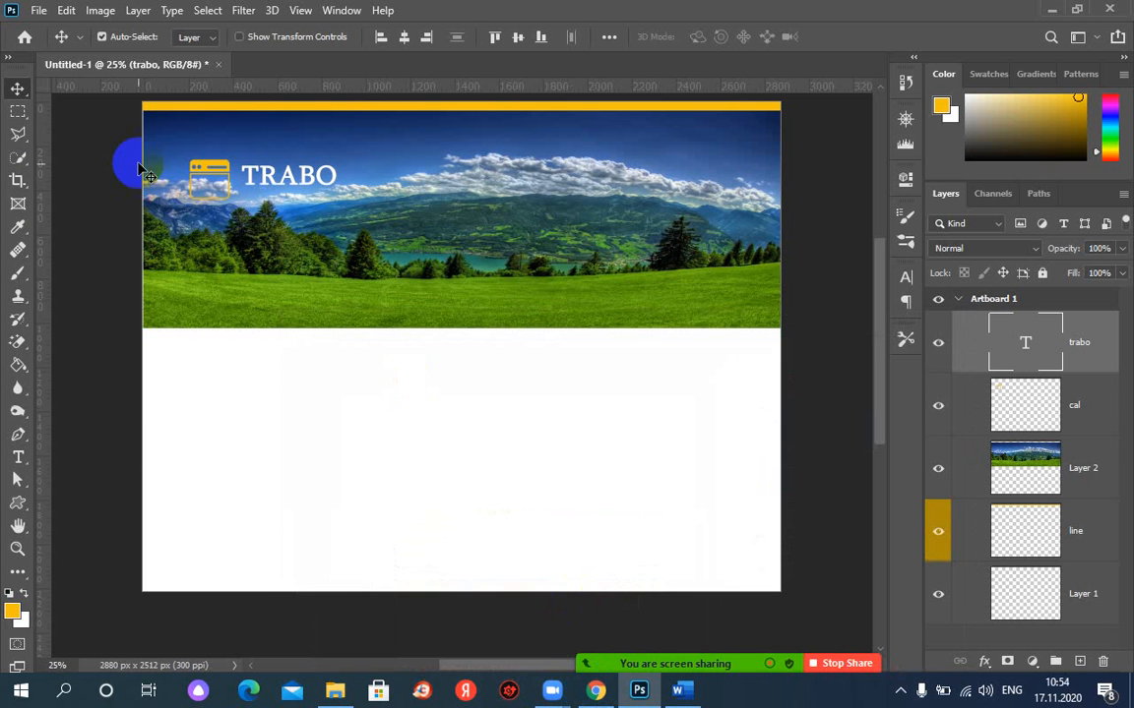
click(20, 460)
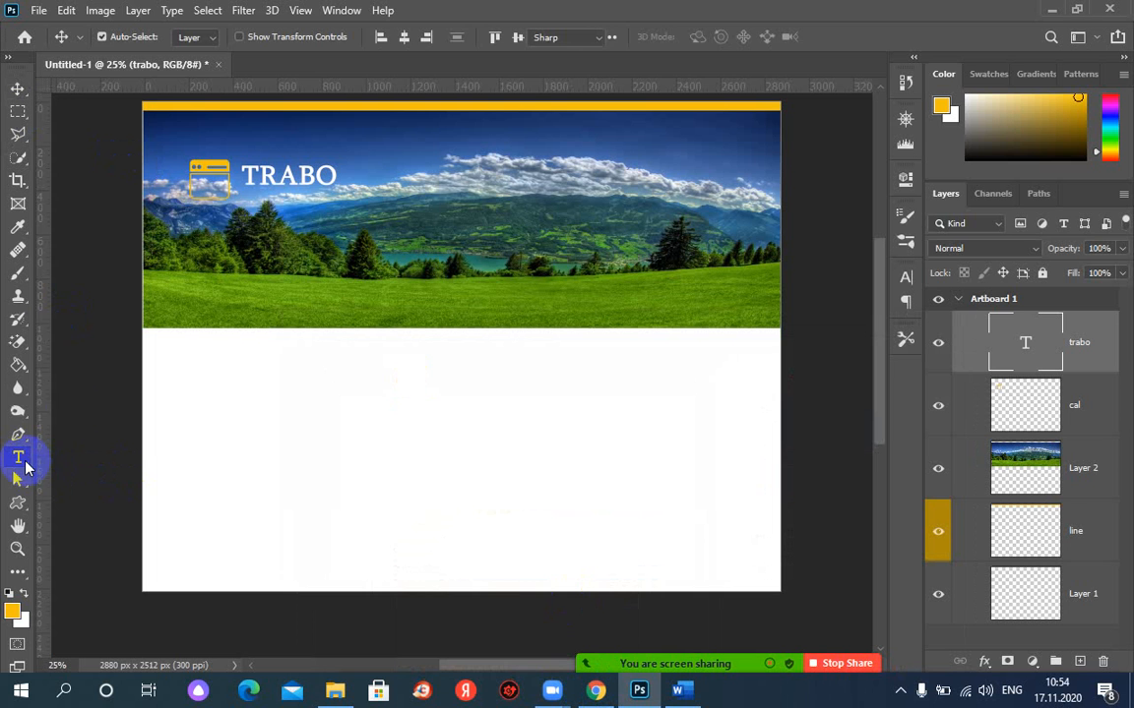
drag(243, 187, 285, 195)
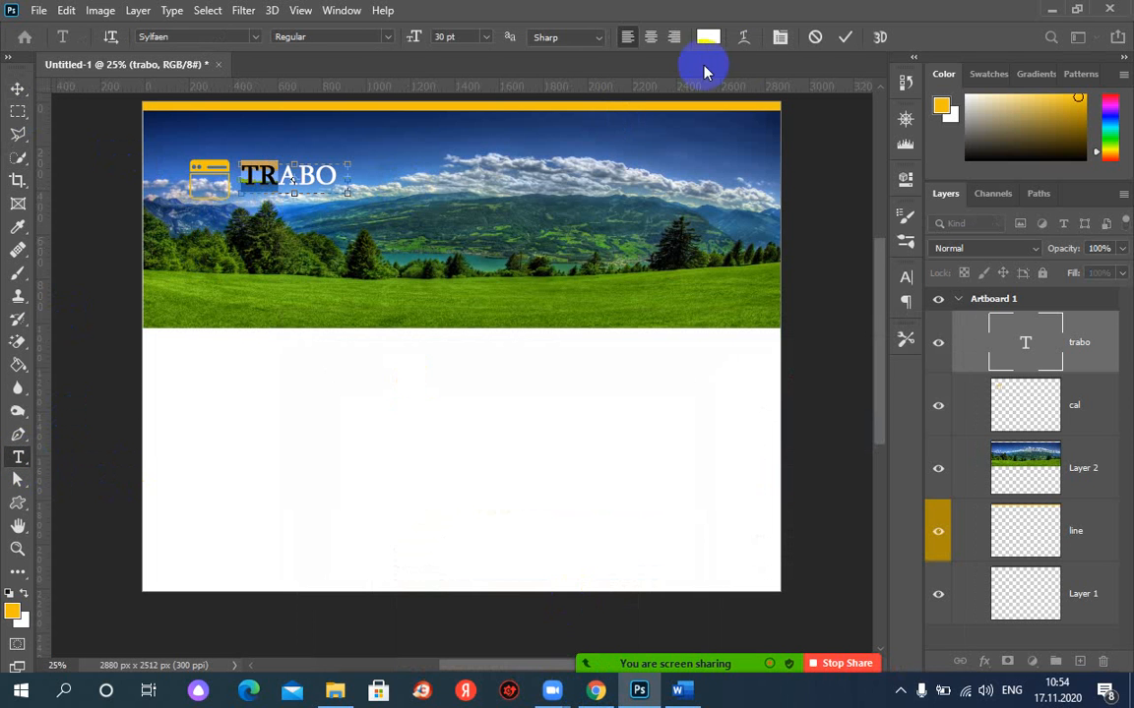
click(825, 39)
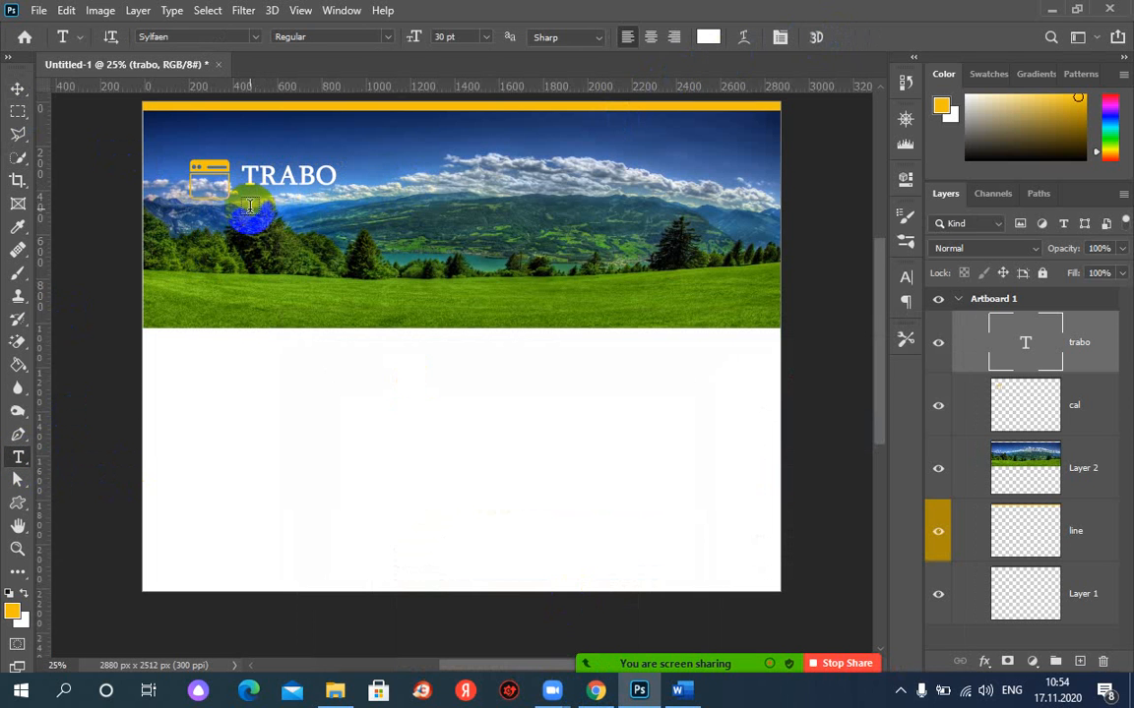
Step: Draw a text box below TRABO, choose a 9 pt font size and enlarge the box to about 444 × 133 px
drag(250, 215, 323, 228)
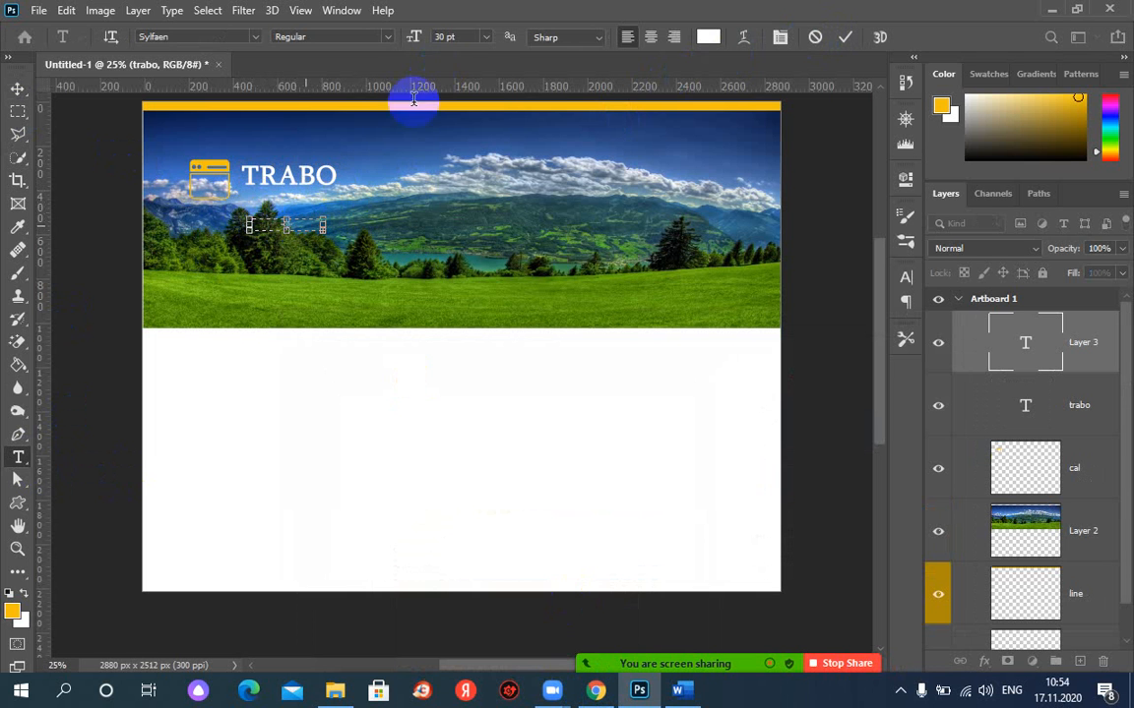
click(485, 40)
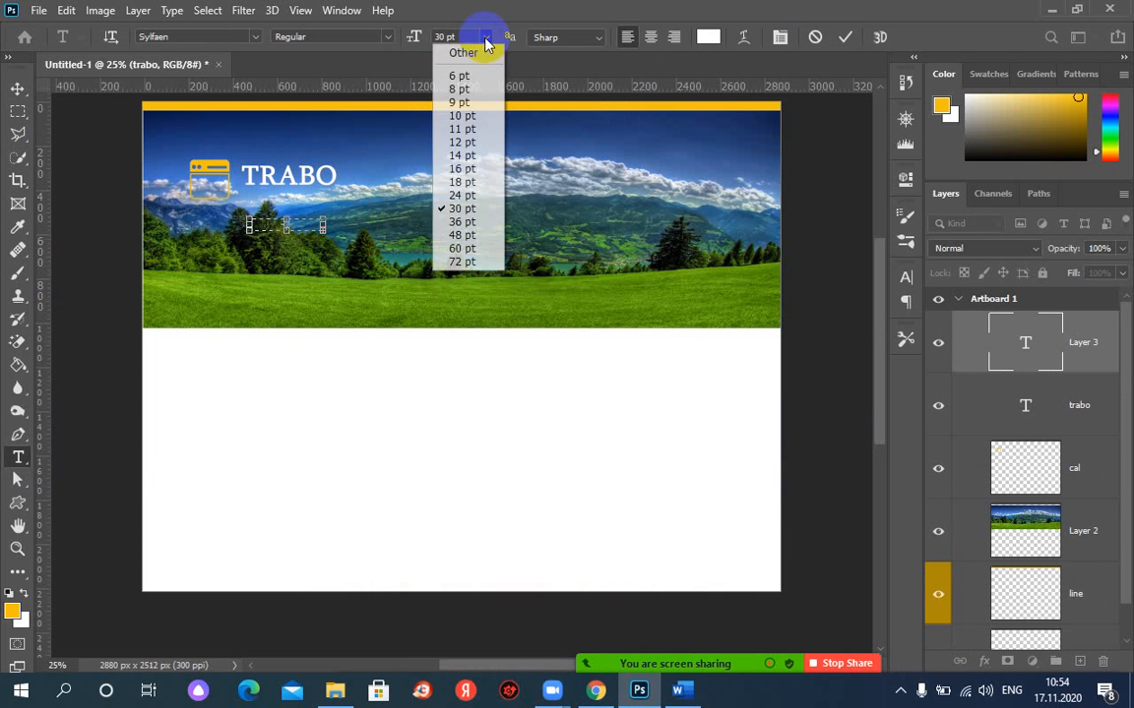
click(464, 103)
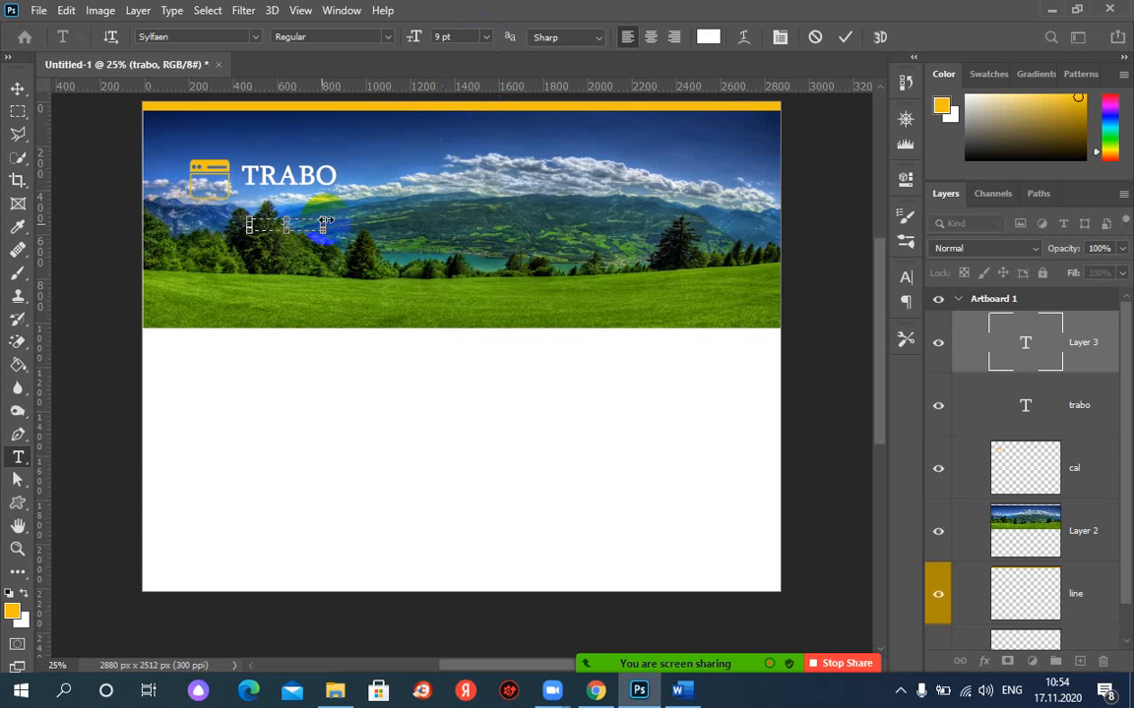
click(291, 228)
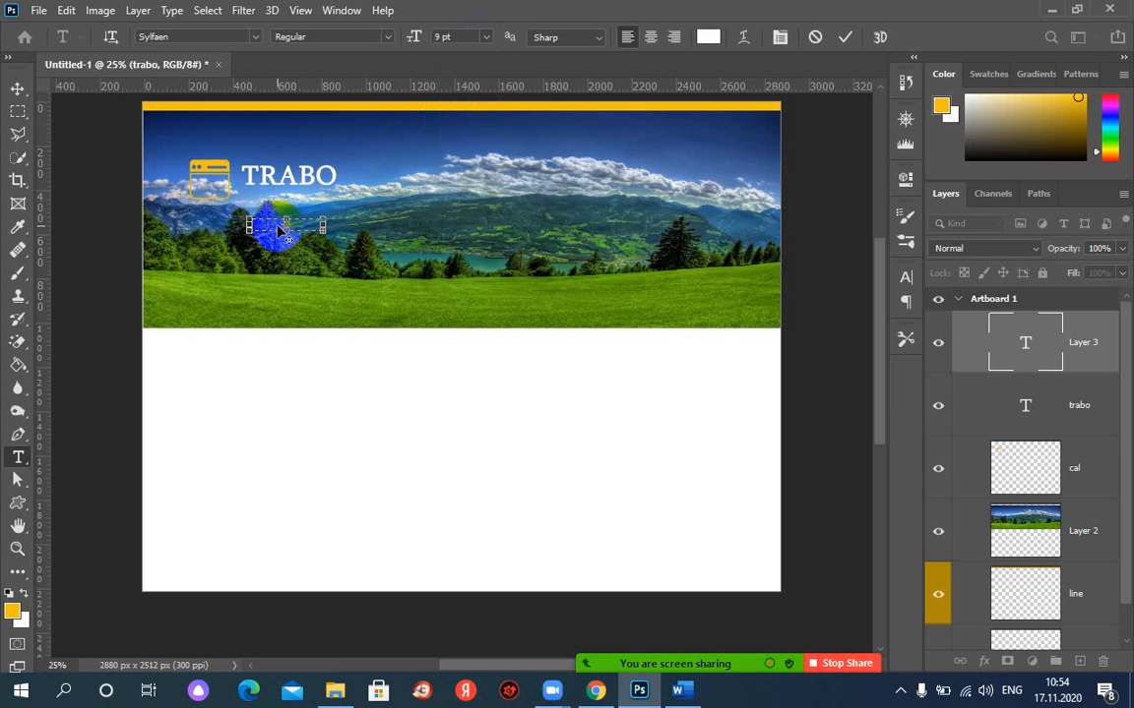
drag(323, 234, 347, 252)
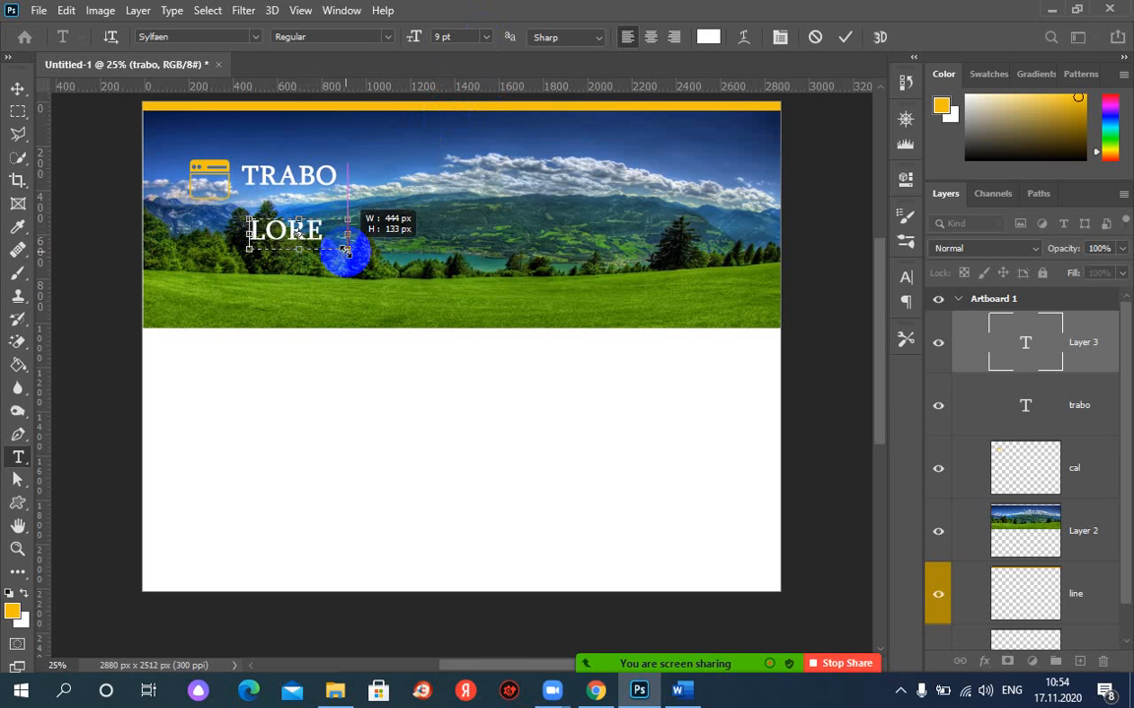
Step: Set the word LORE in the text box below TRABO to 10 pt
double_click(313, 236)
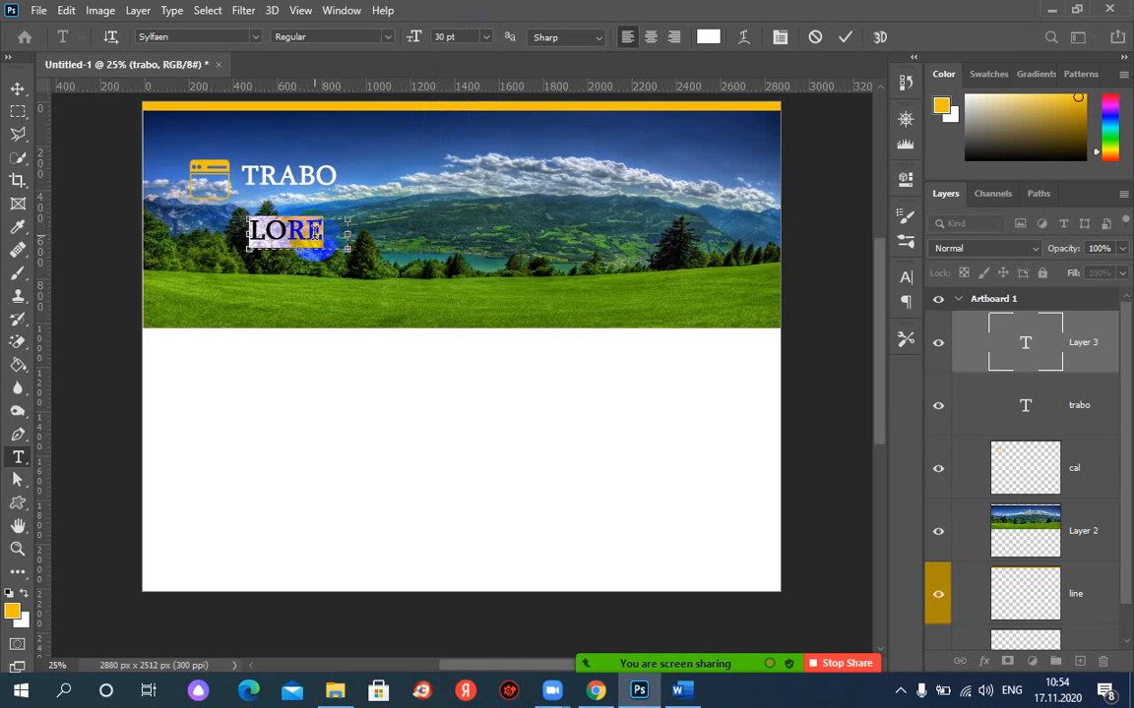
click(486, 40)
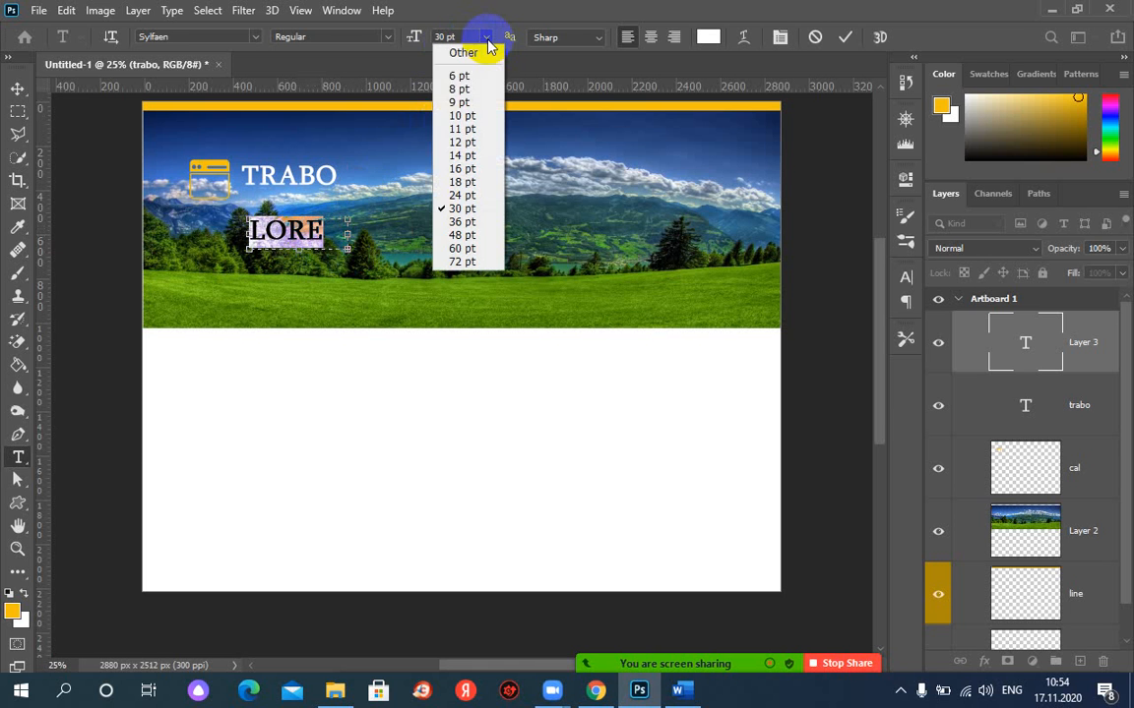
click(460, 117)
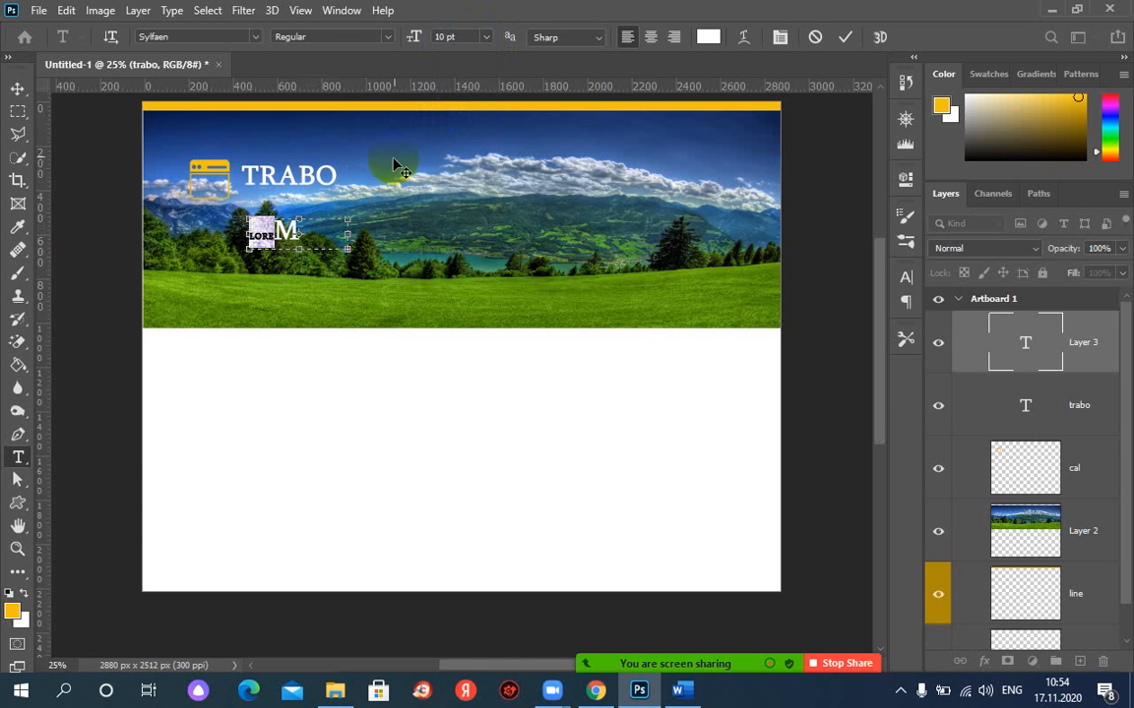
Step: Delete the oversized M from the tagline and enter random filler letters after LO so it starts with LOKADADJHGADJHGAJHDGAJ
click(288, 236)
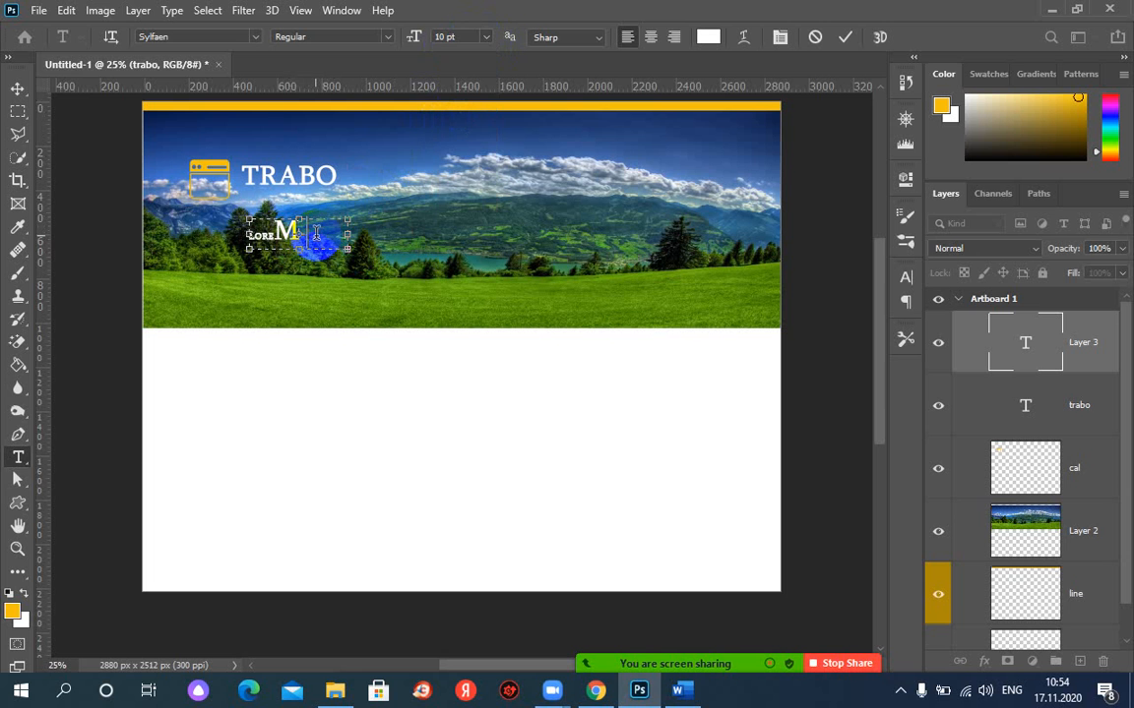
drag(278, 233, 343, 237)
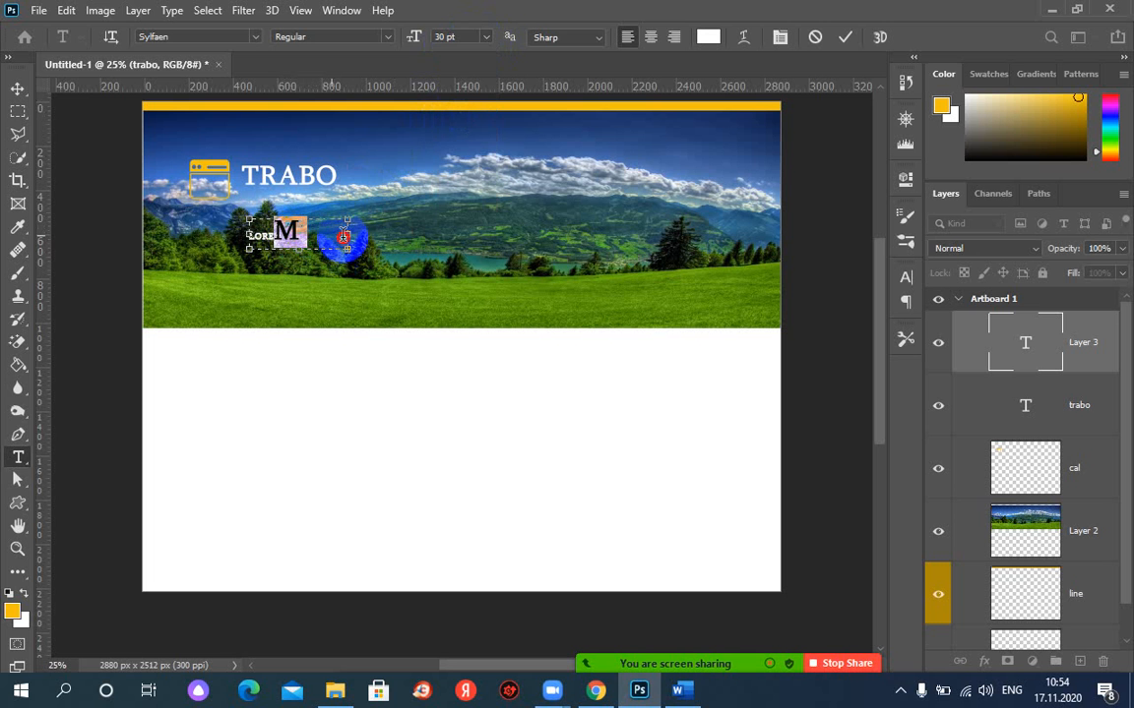
key(BackSpace)
key(BackSpace)
key(BackSpace)
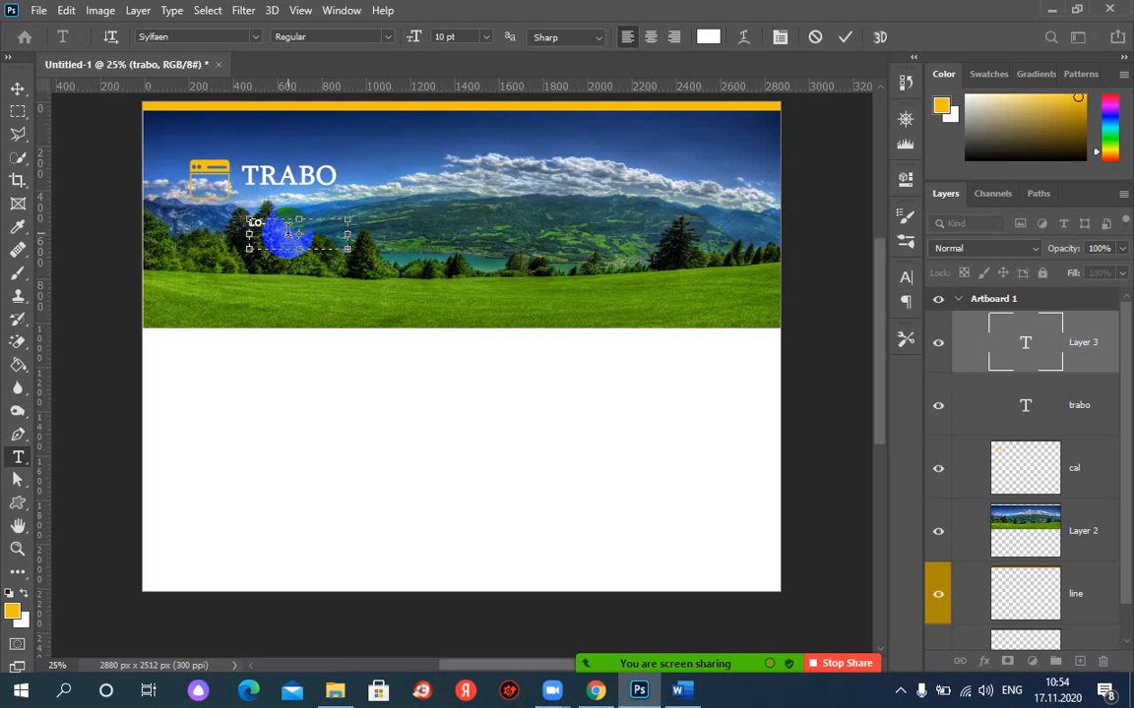
text(KADADJHGADJHAJHDGAJ)
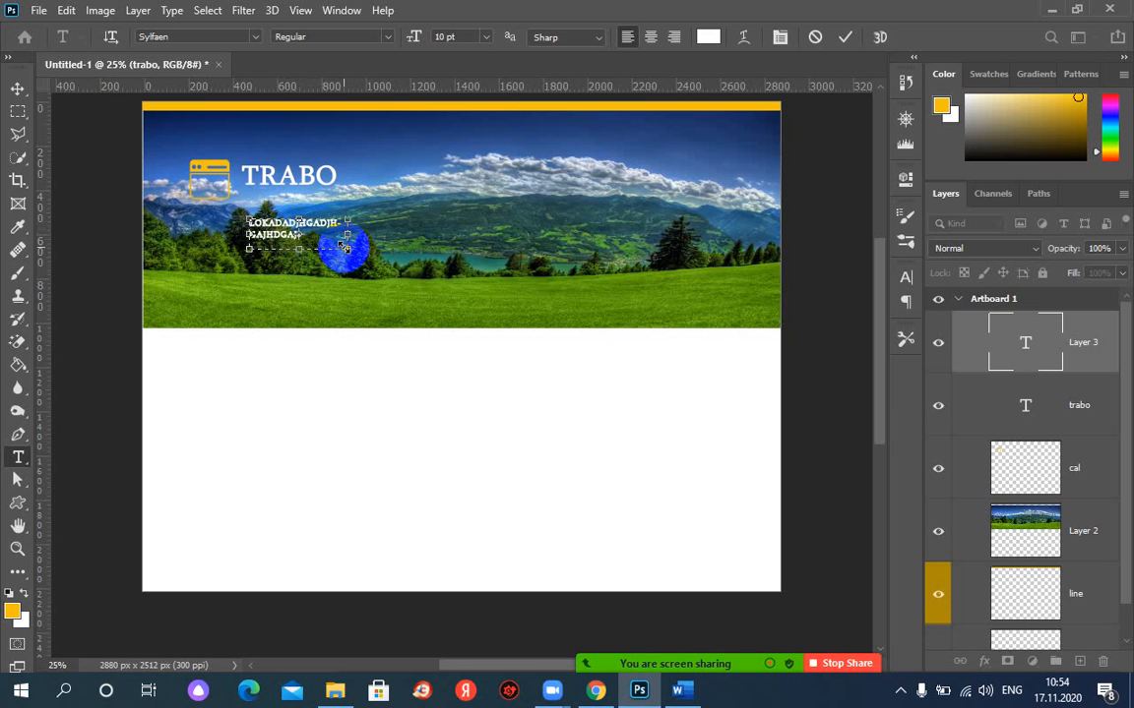
Step: Shrink the tagline's text box to one line, commit the text and move it directly beneath TRABO
drag(346, 250, 347, 239)
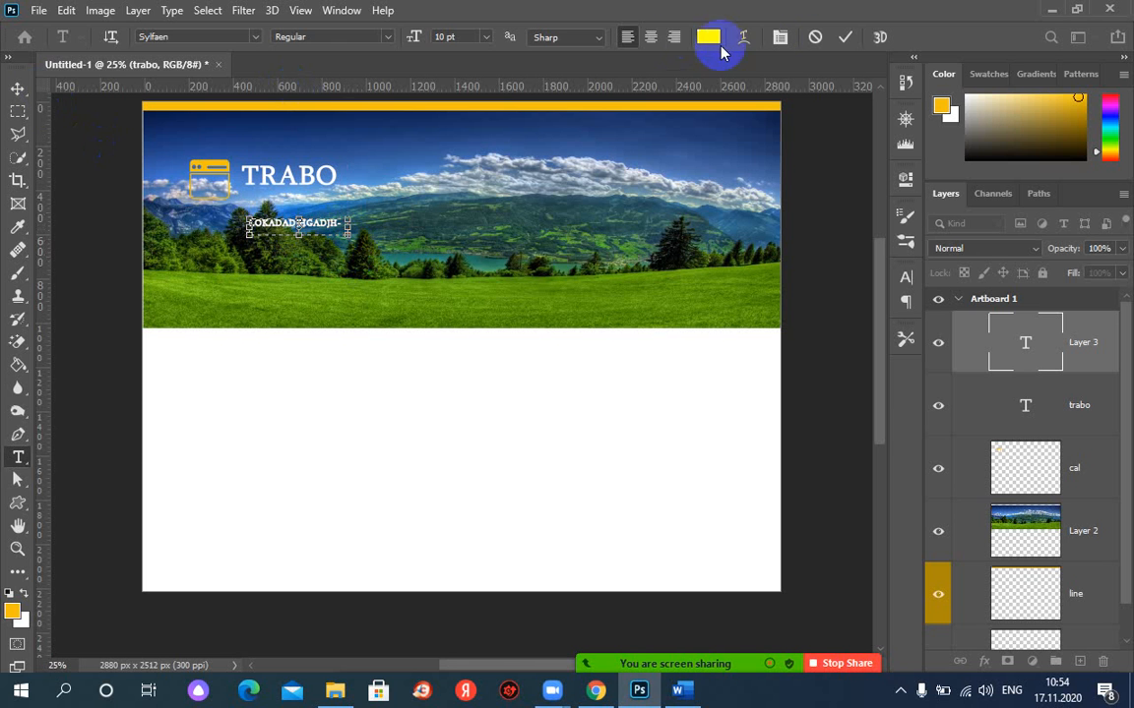
click(844, 39)
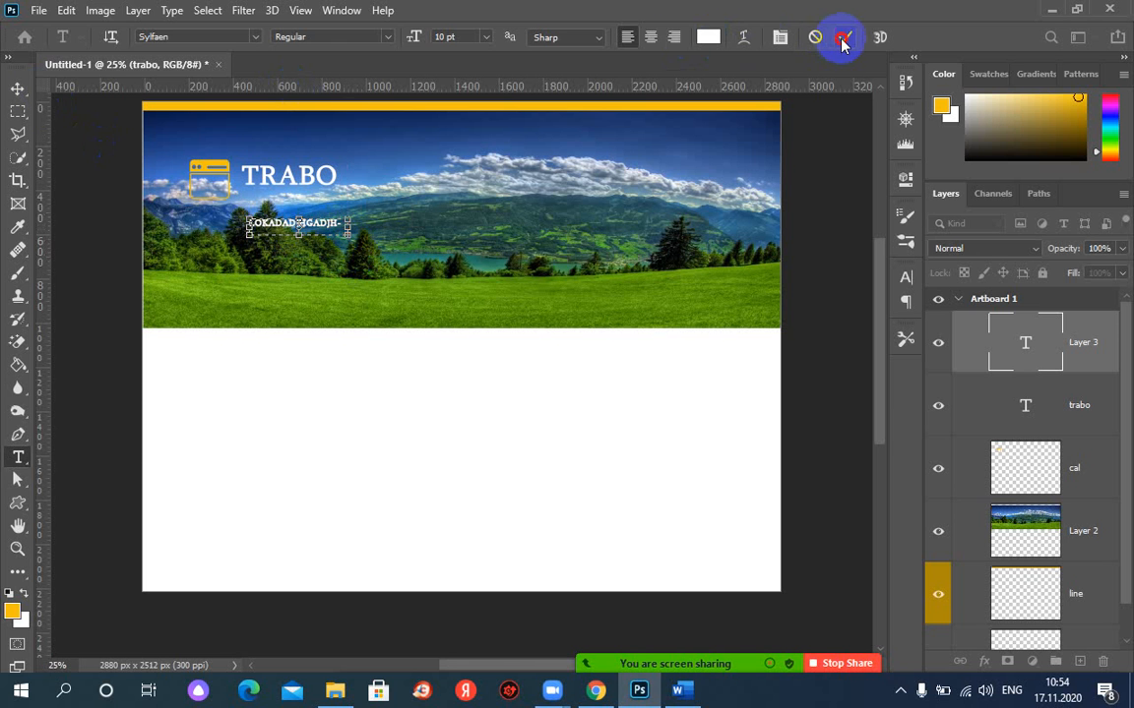
click(18, 90)
drag(281, 223, 274, 201)
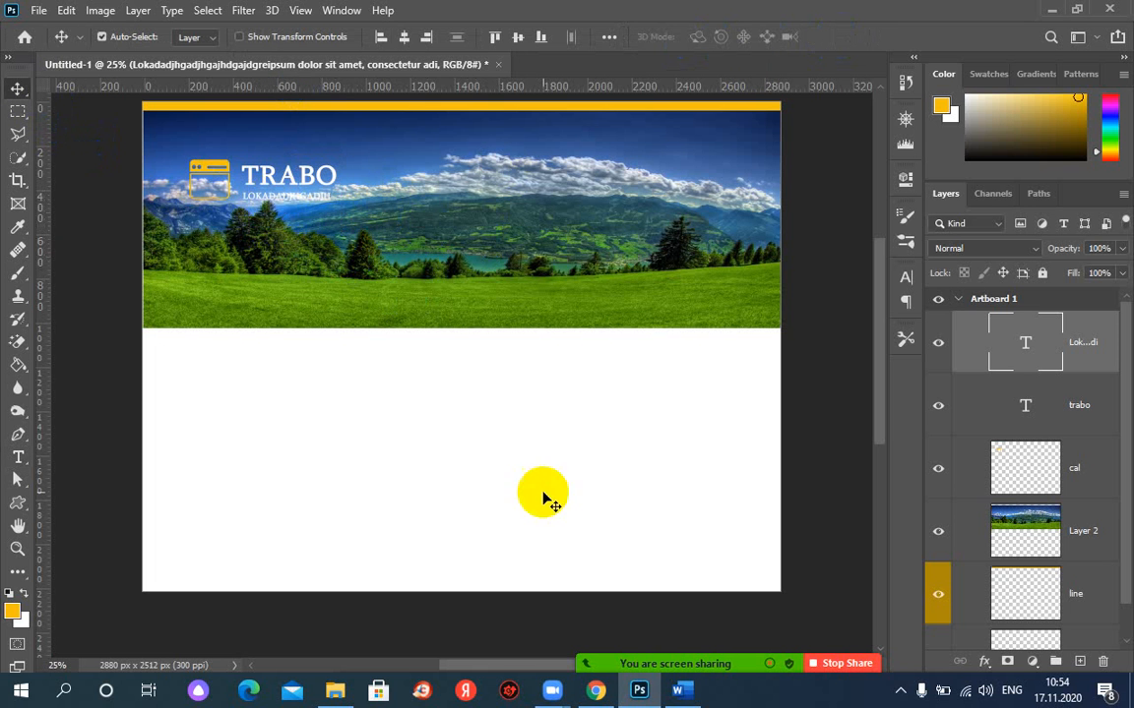
Step: Check the header of the travel agency template in Chrome and return to Photoshop
click(594, 693)
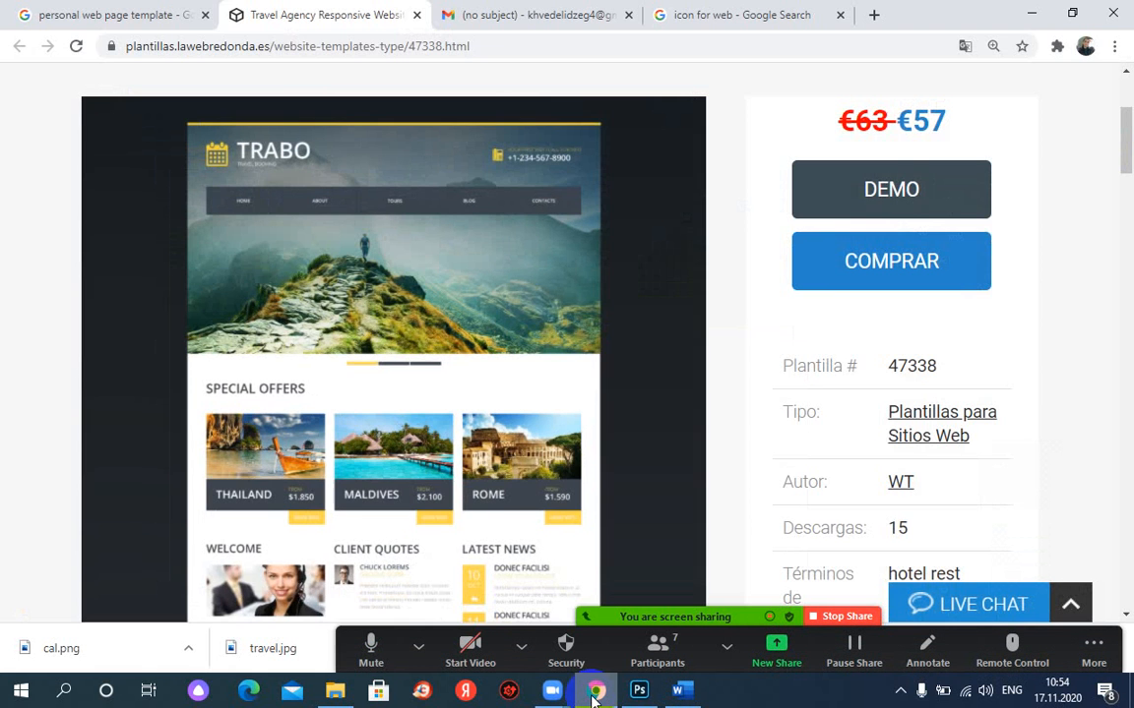
click(593, 694)
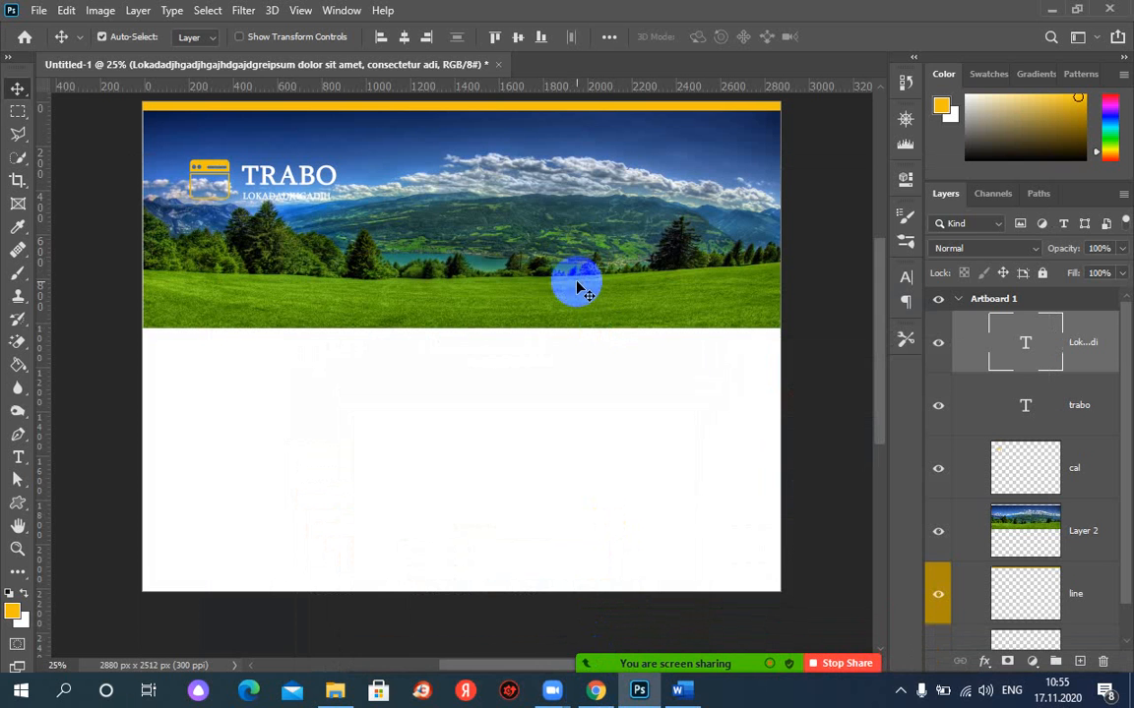
click(594, 693)
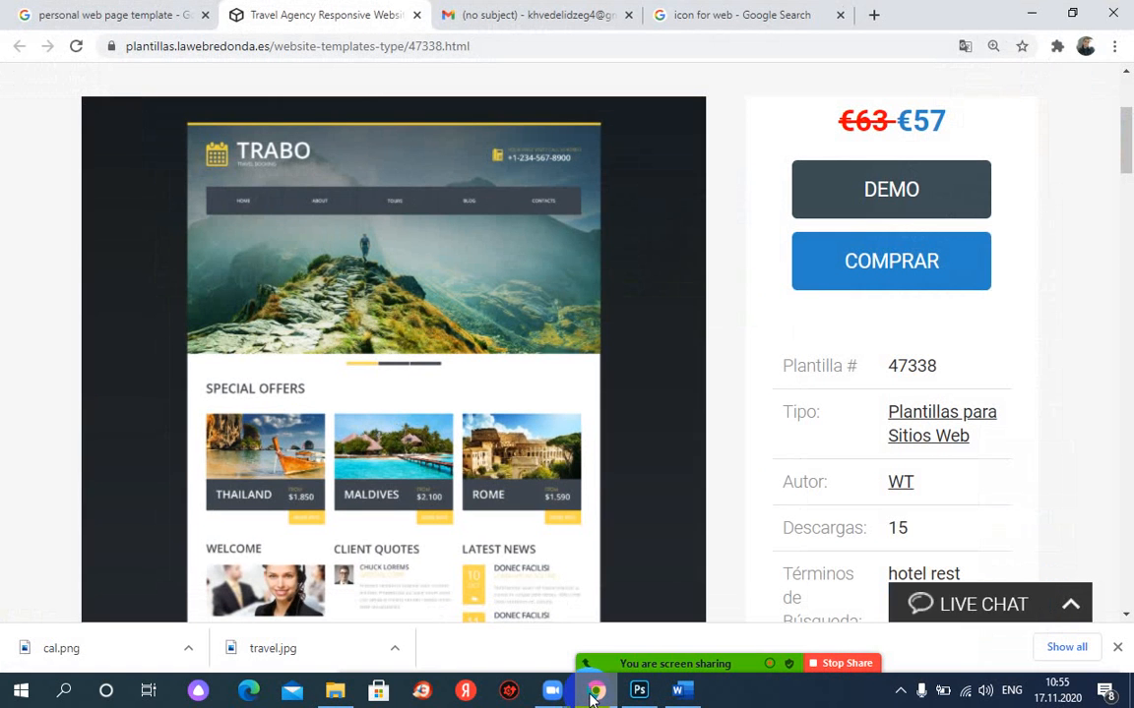
click(595, 692)
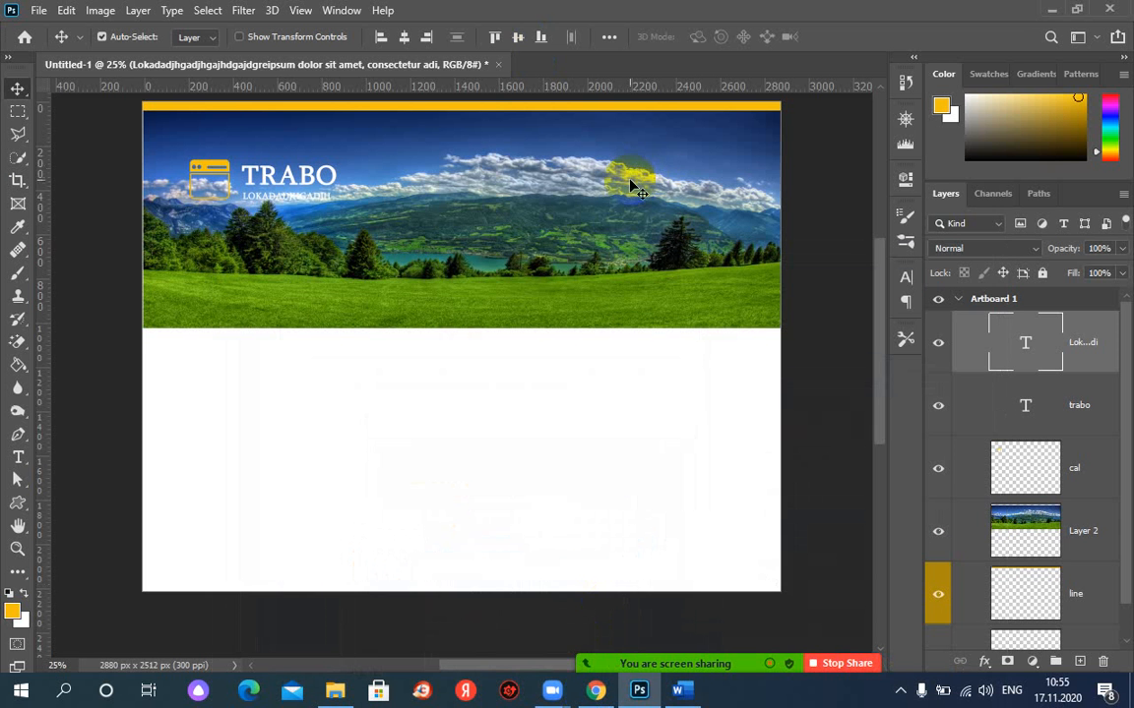
Step: Place the embedded image phoneic.png above Layer 2, scale it to about 25% and commit the placement
click(633, 187)
click(40, 11)
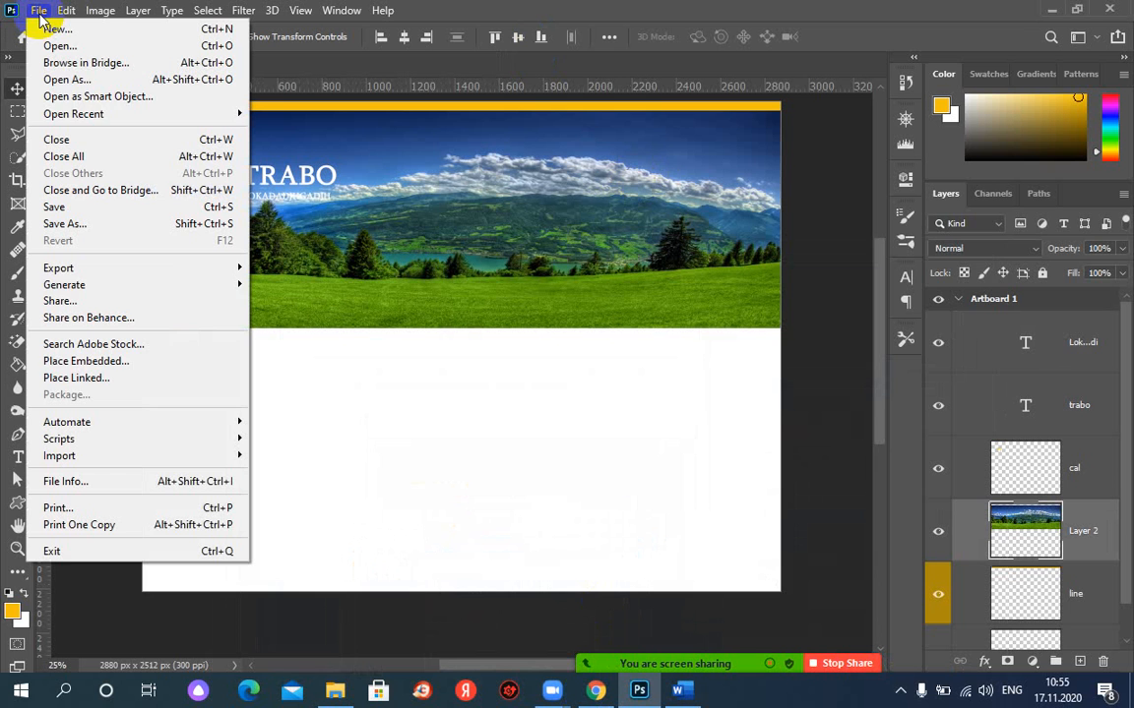
click(93, 364)
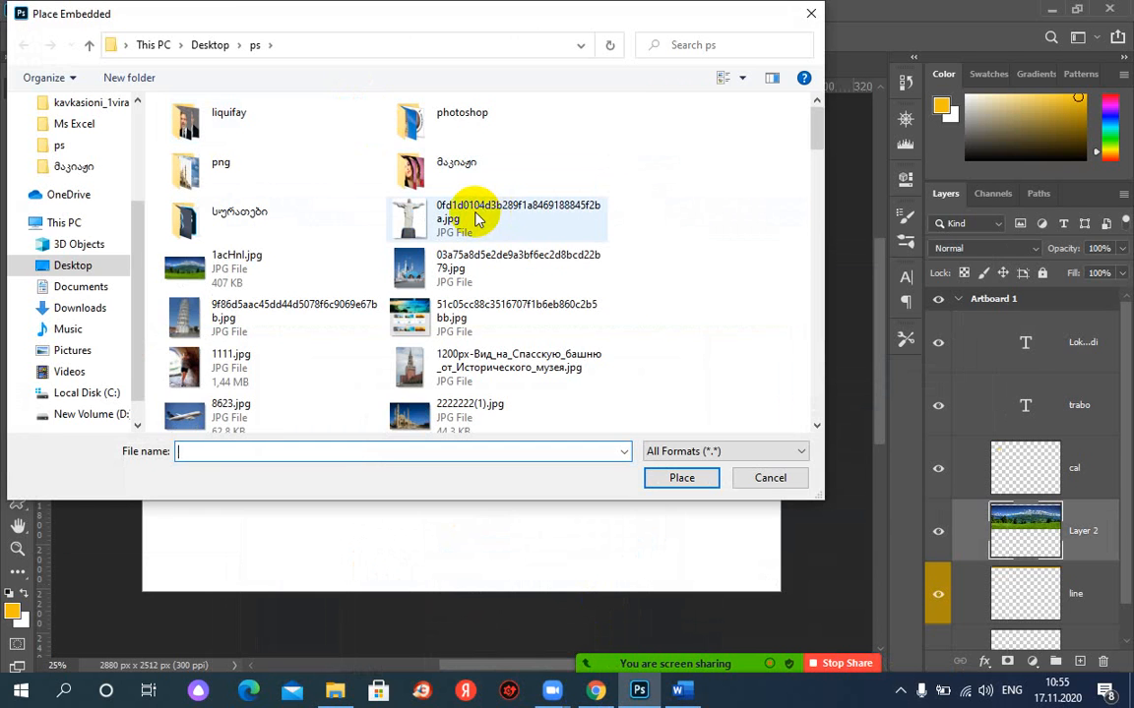
click(476, 219)
key(p)
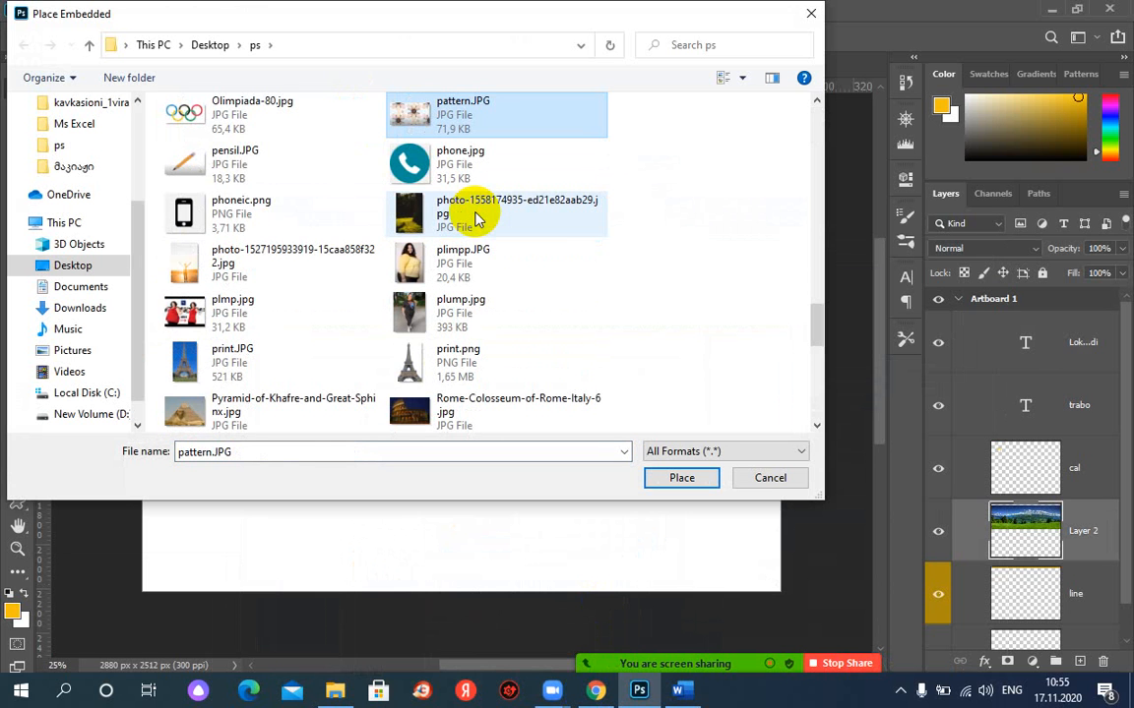
double_click(236, 214)
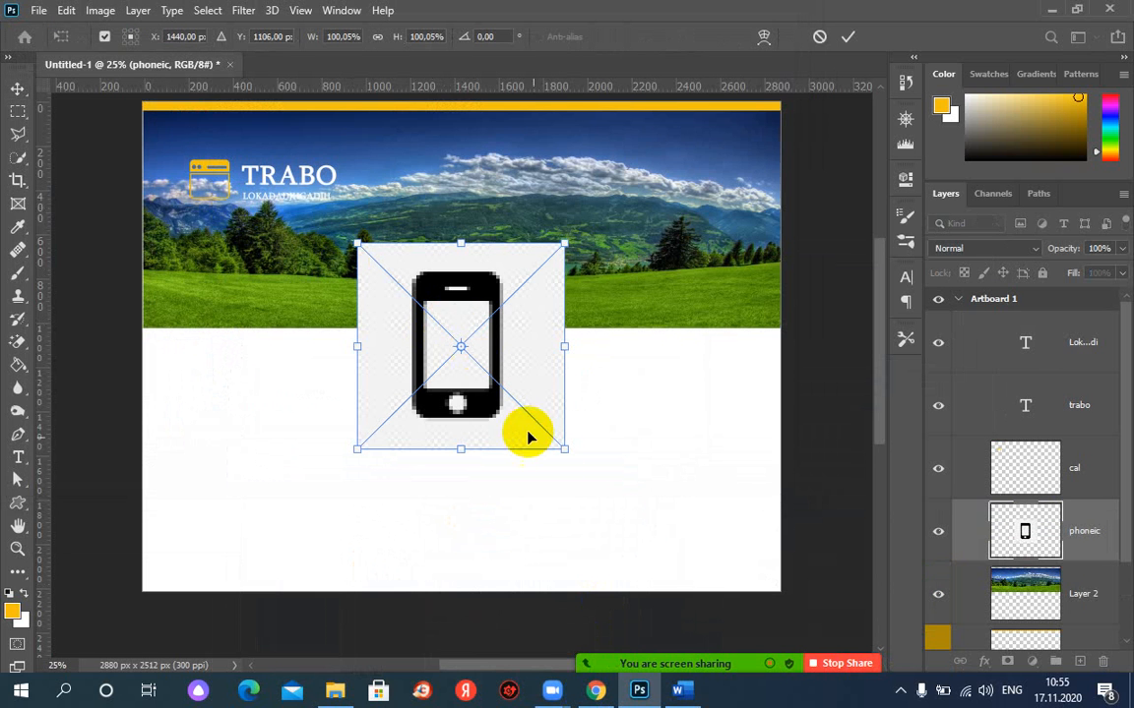
drag(563, 447, 411, 292)
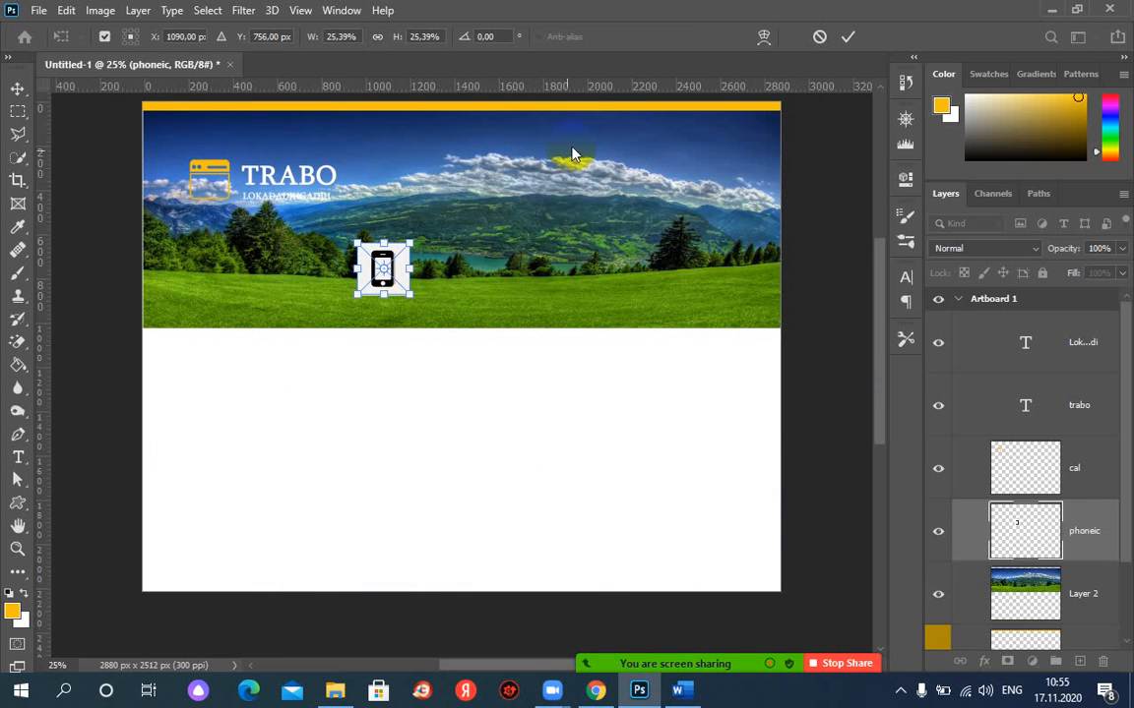
click(848, 36)
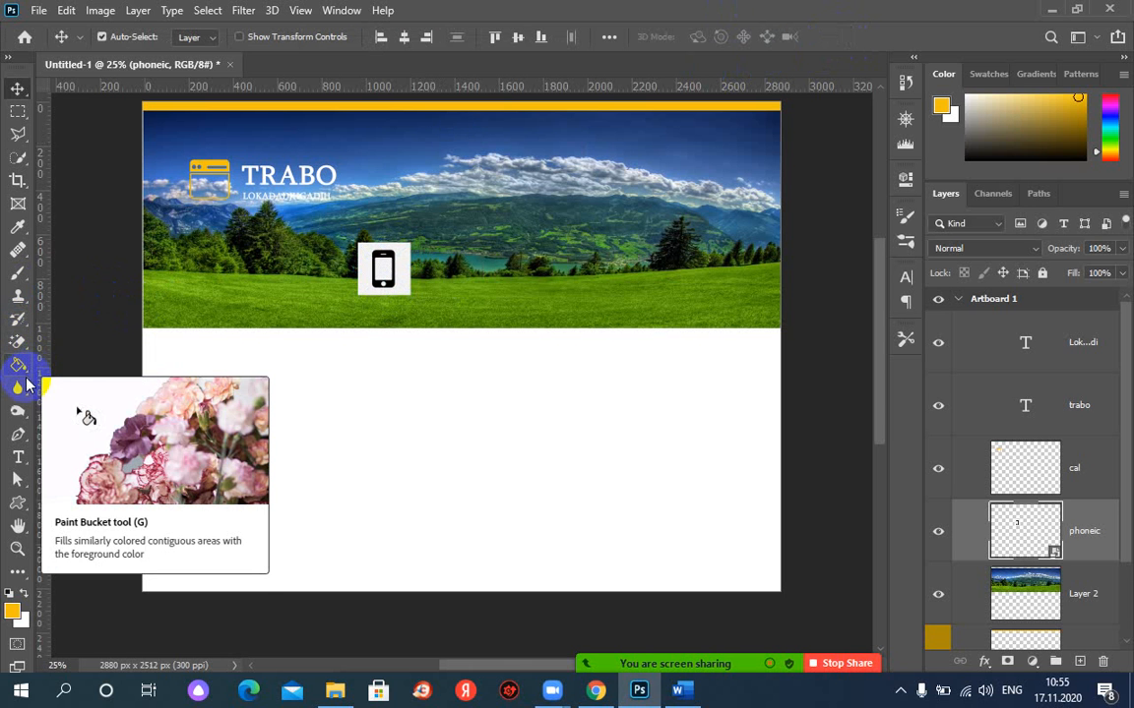
Step: Rasterize the phone image and remove its light background and screen area with the Magic Eraser
drag(19, 342, 83, 384)
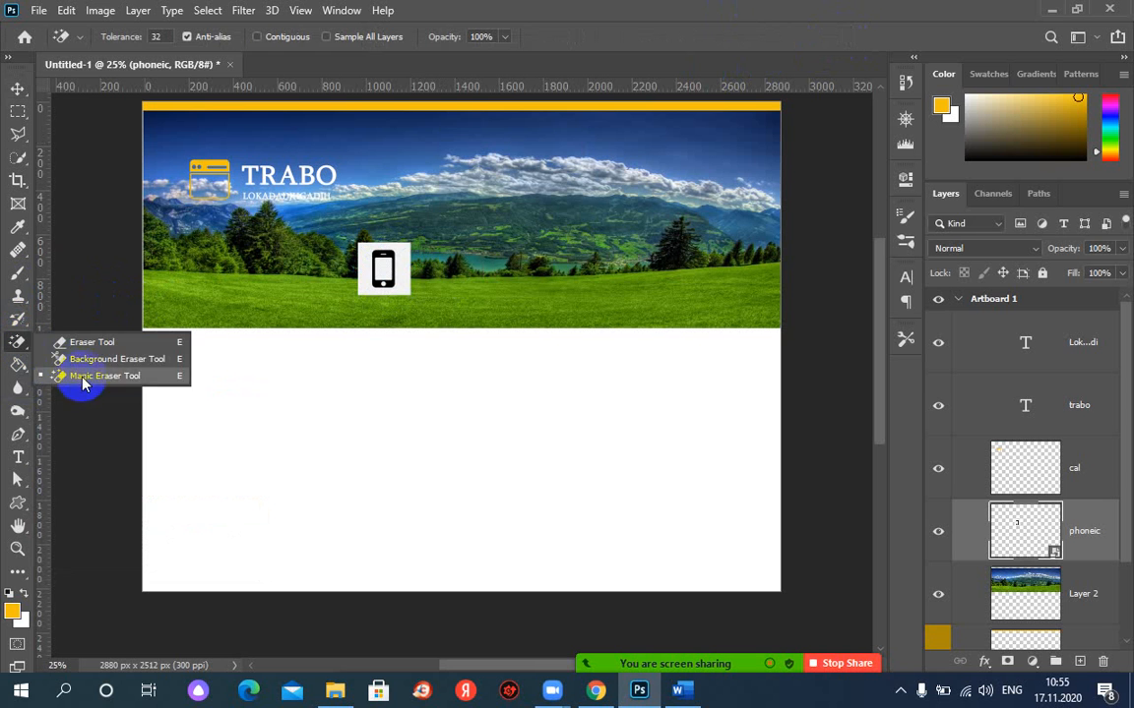
click(389, 264)
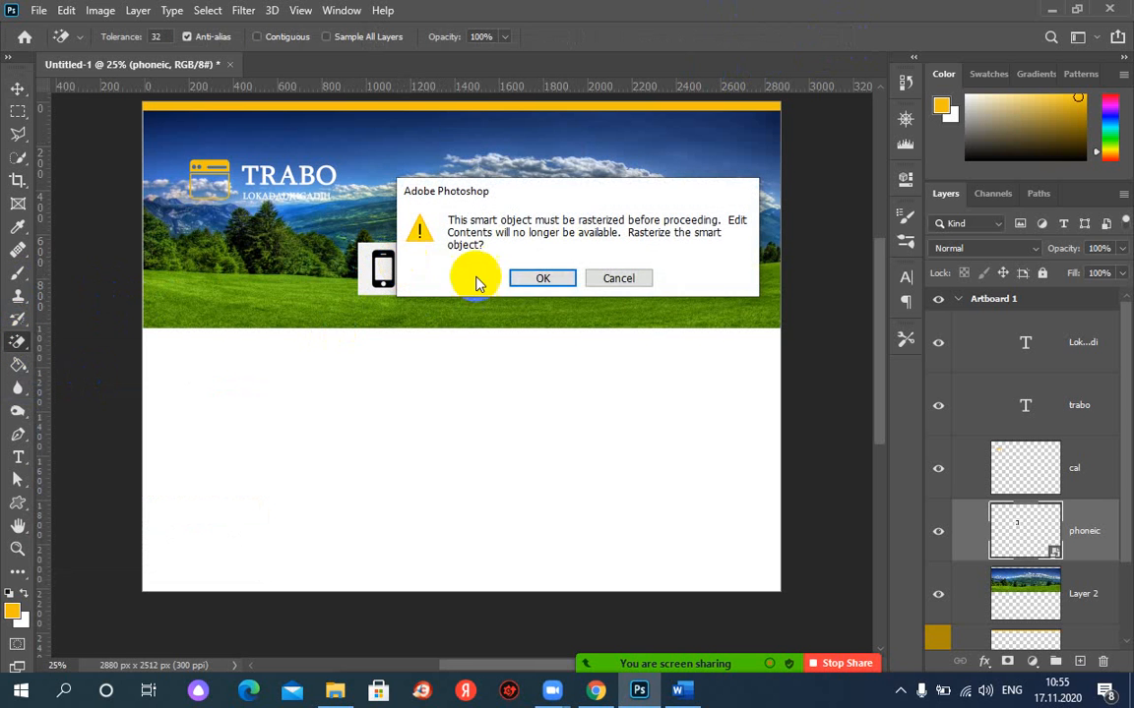
click(542, 278)
click(385, 266)
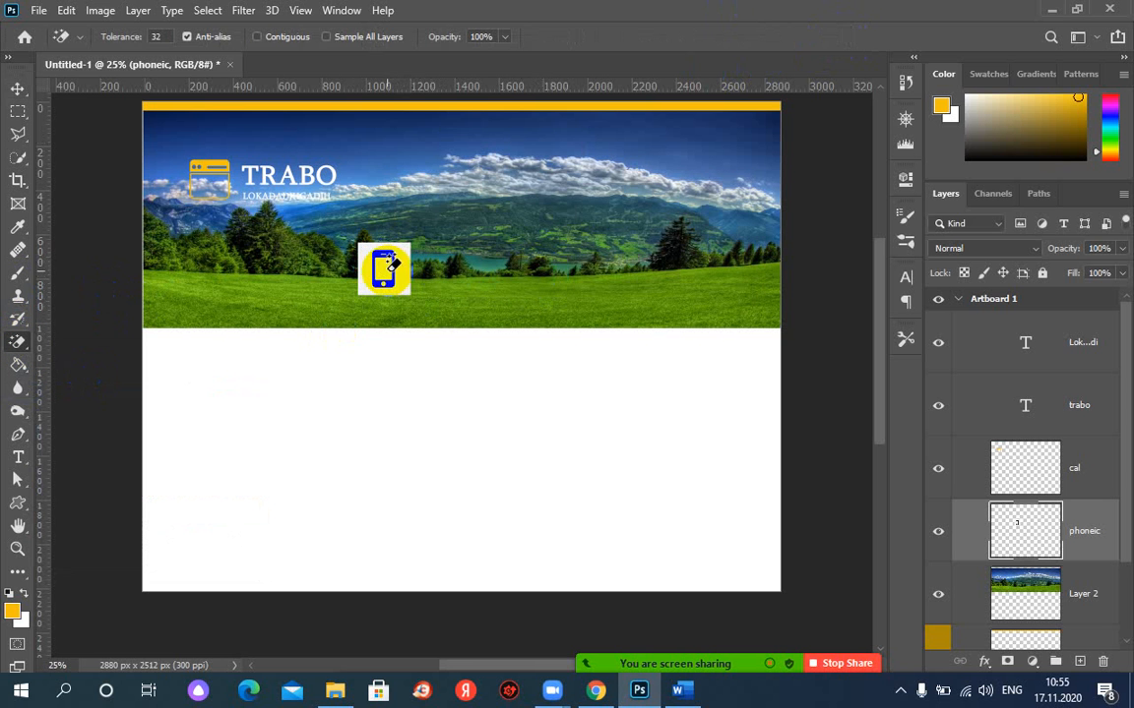
click(367, 254)
click(364, 264)
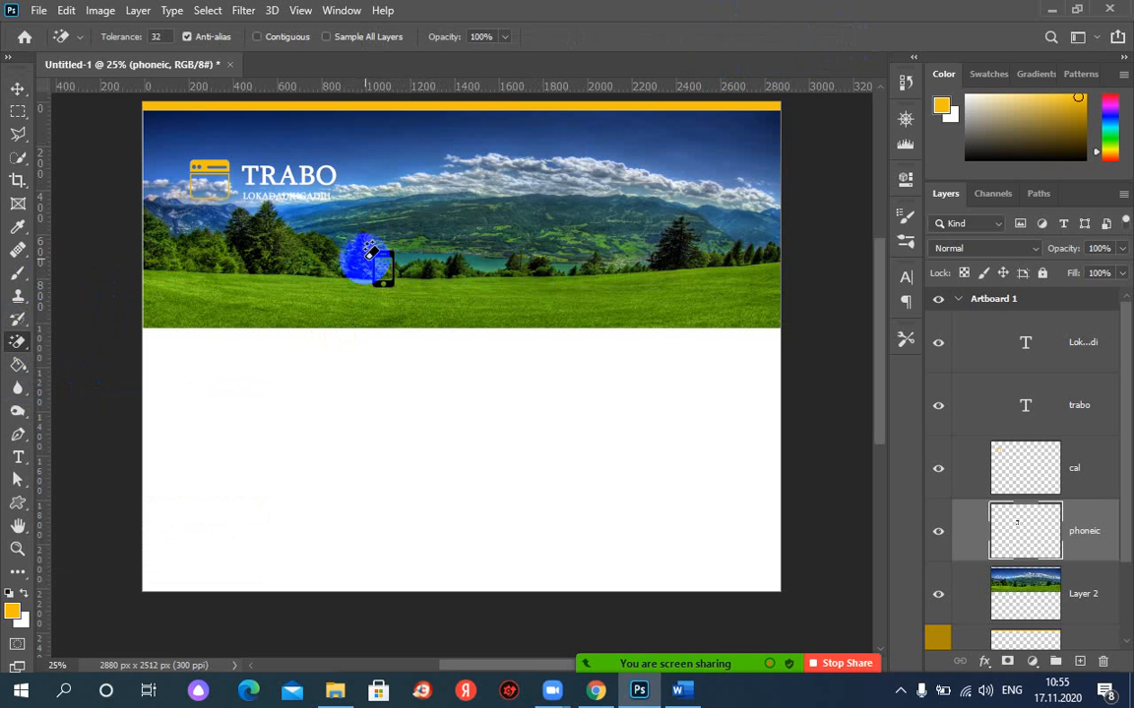
Step: Move the phone icon to the upper right of the header photo, checking its placement against the template in Chrome
click(16, 89)
drag(362, 274, 607, 165)
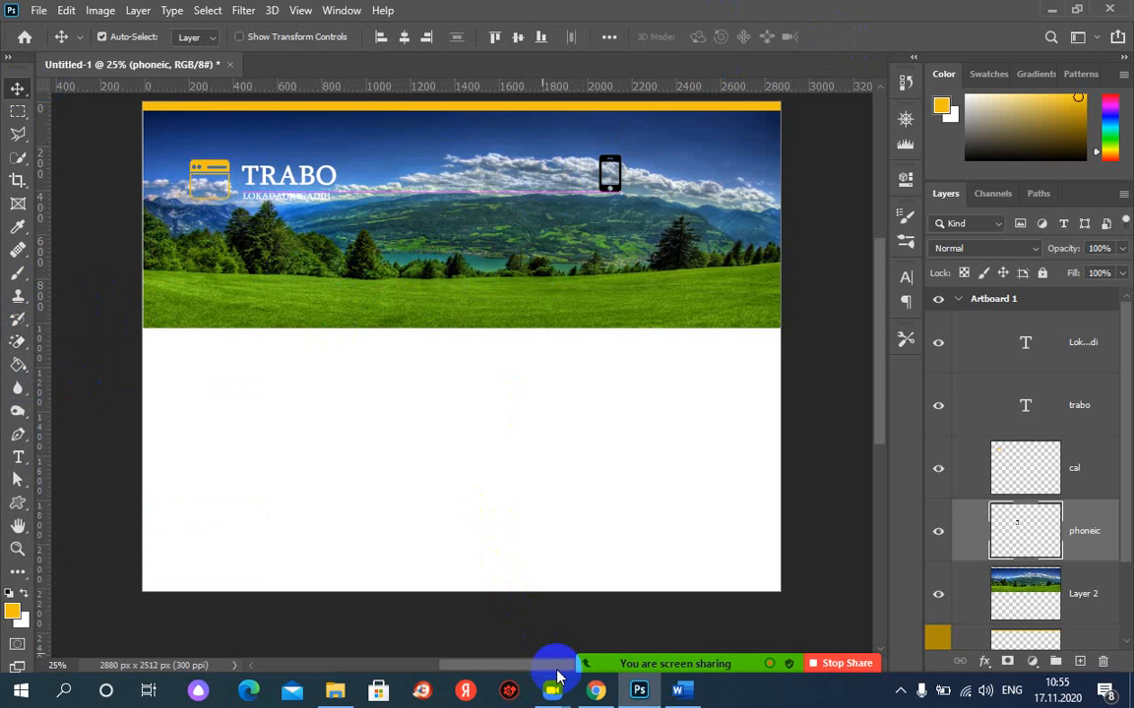
click(595, 694)
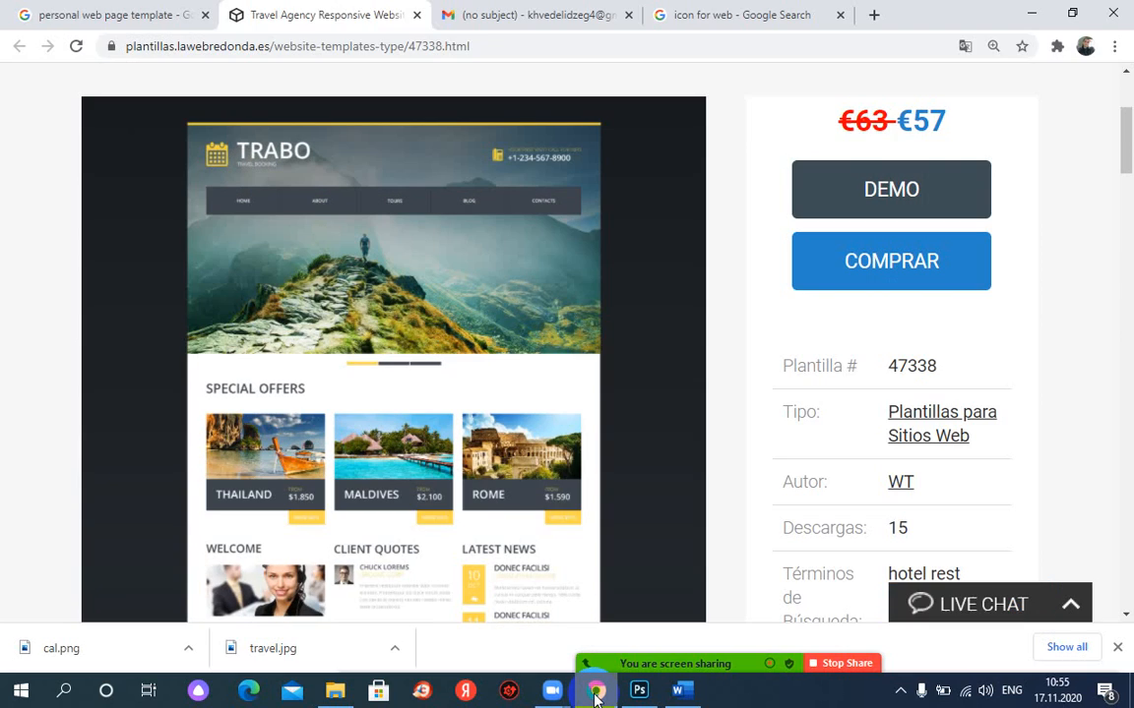
click(595, 694)
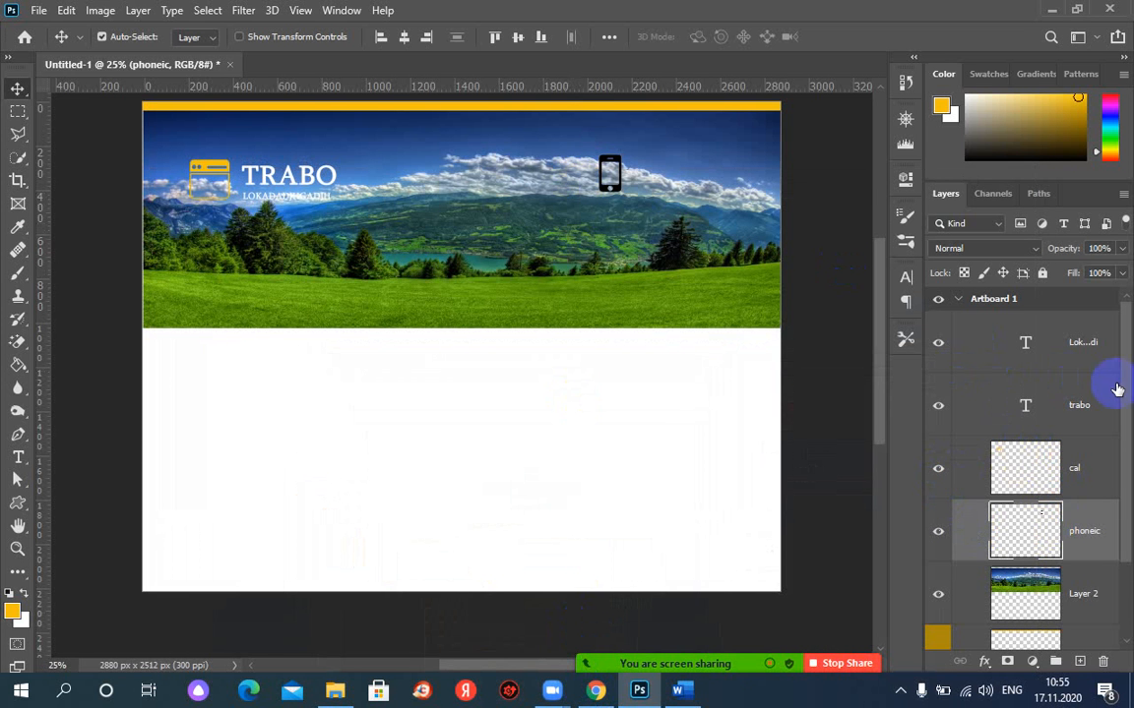
mouse_move(604, 160)
mouse_down()
mouse_move(582, 165)
mouse_move(602, 157)
mouse_move(580, 150)
mouse_move(598, 155)
mouse_up()
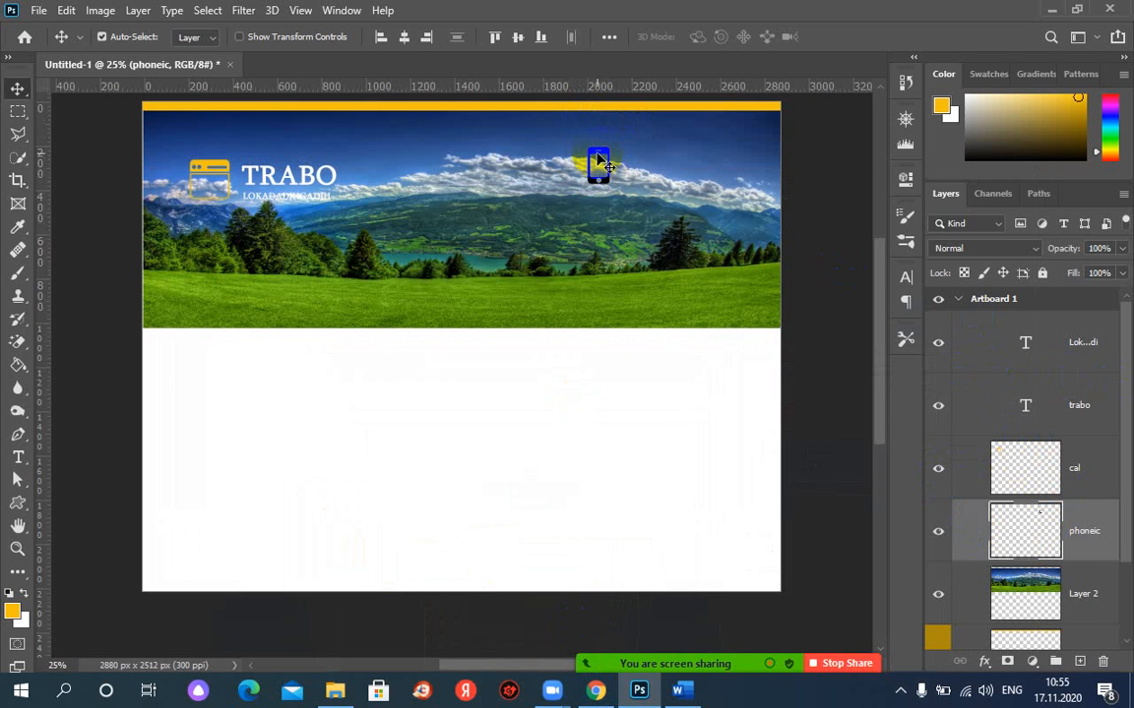
Step: Recolor the phone icon with the yellow foreground color using a Magic Wand selection and shift it slightly left and down
click(17, 159)
drag(18, 163, 103, 192)
click(102, 192)
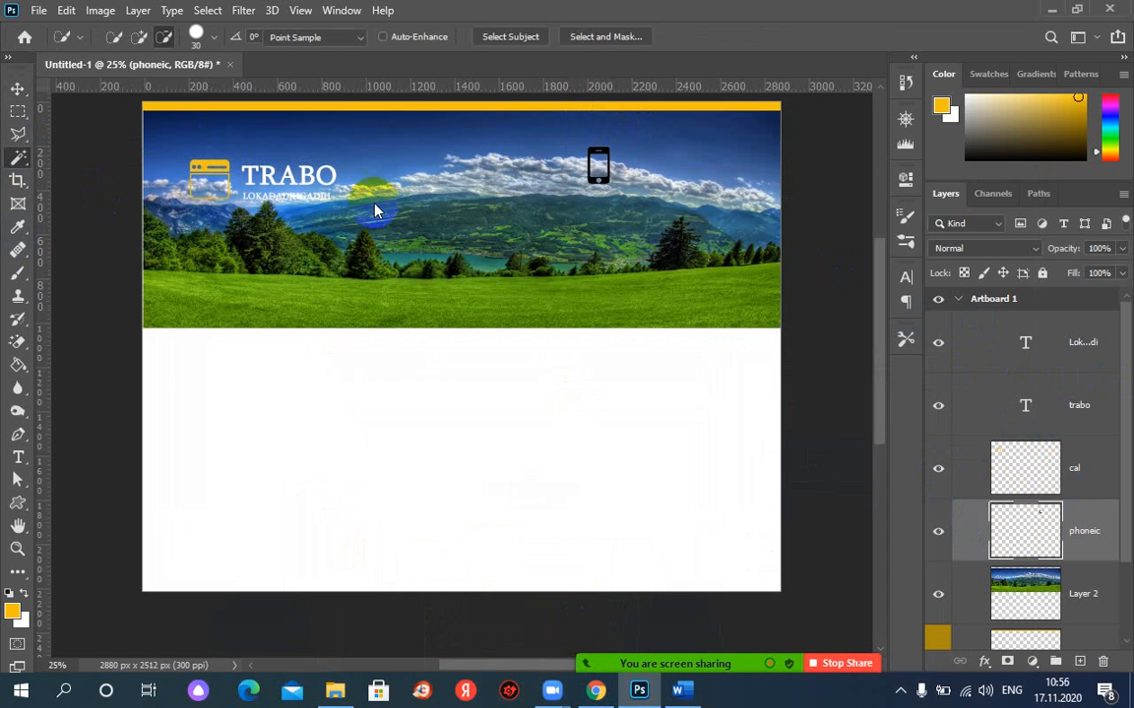
click(603, 166)
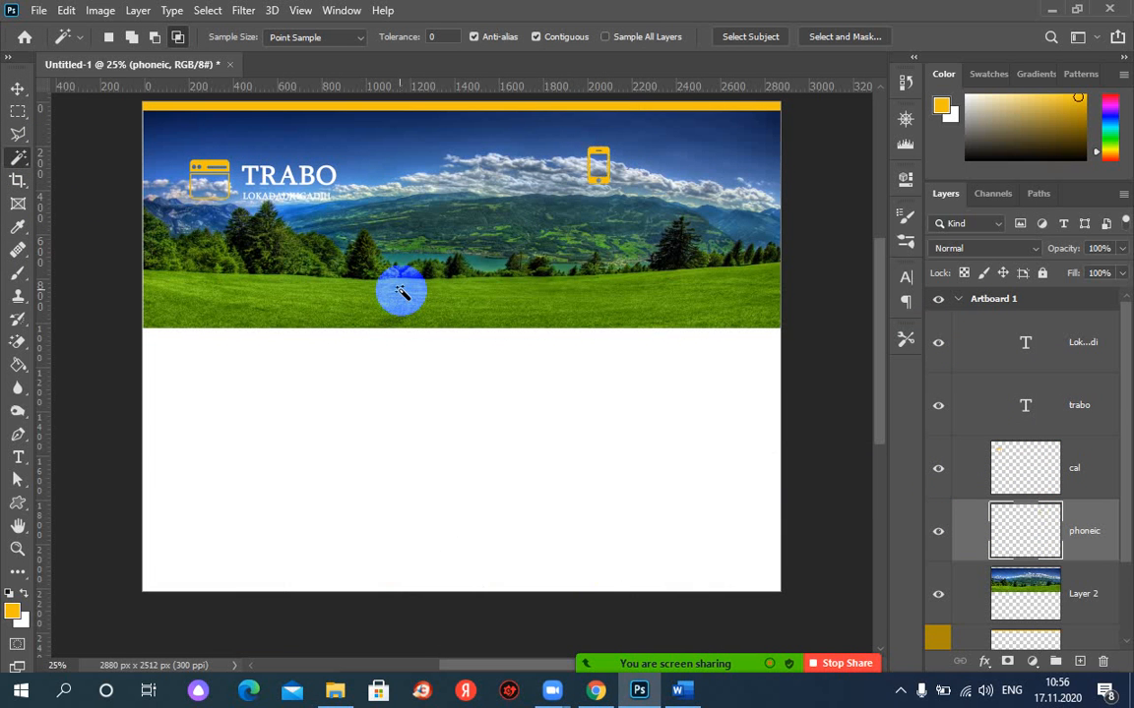
click(18, 90)
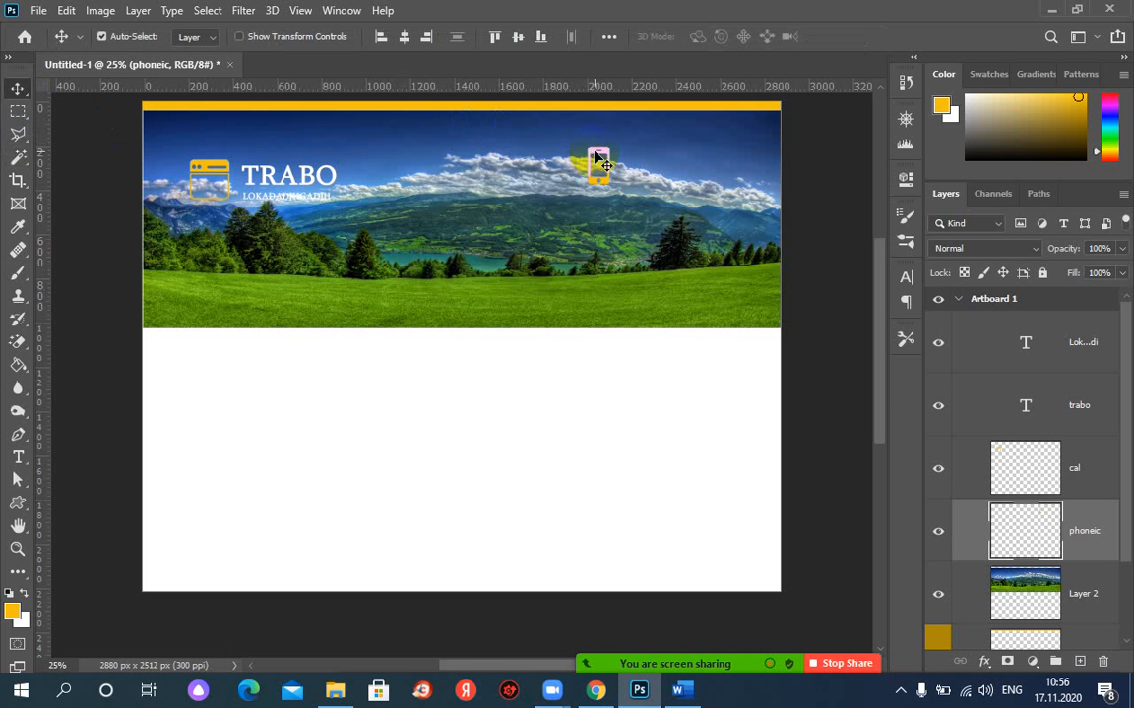
drag(595, 157, 587, 162)
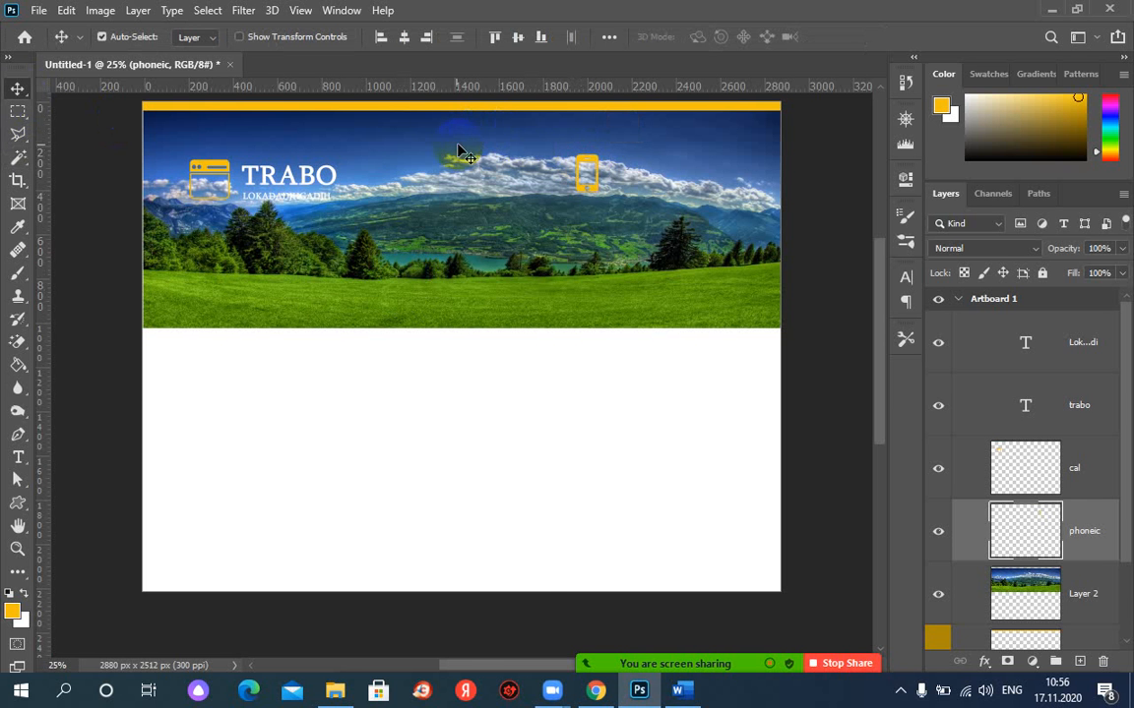
Step: Add the phone number in a white Sylfaen text box beside the phone icon at 14 pt, following the template in Chrome
click(598, 692)
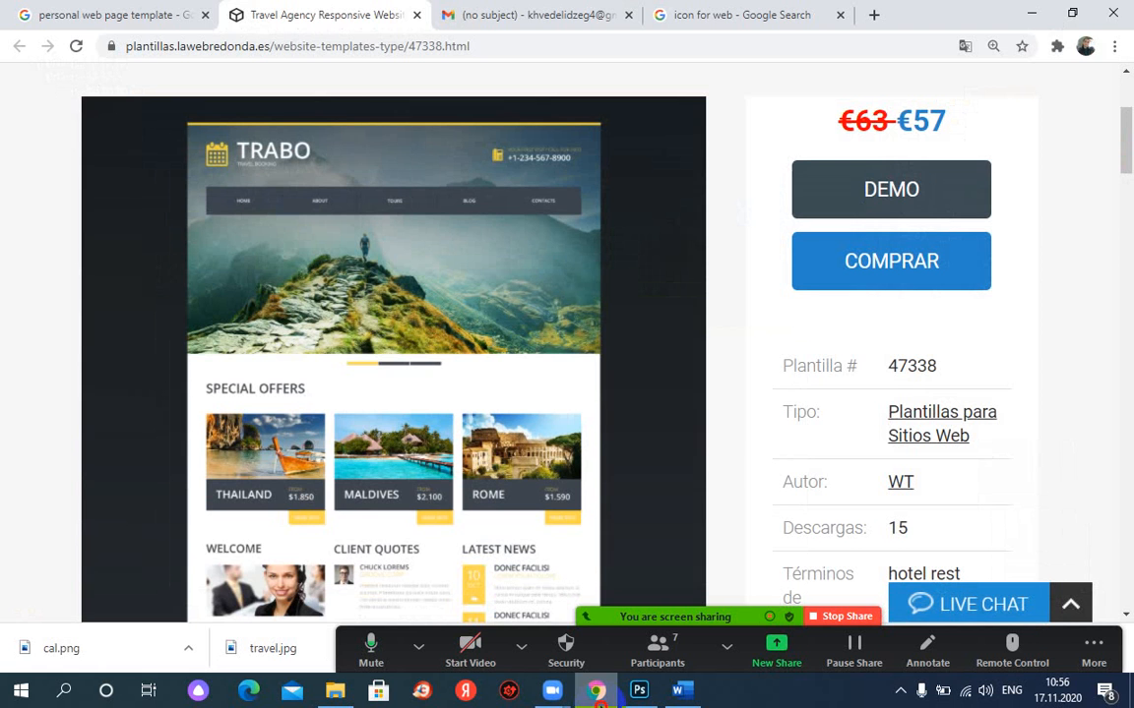
click(596, 692)
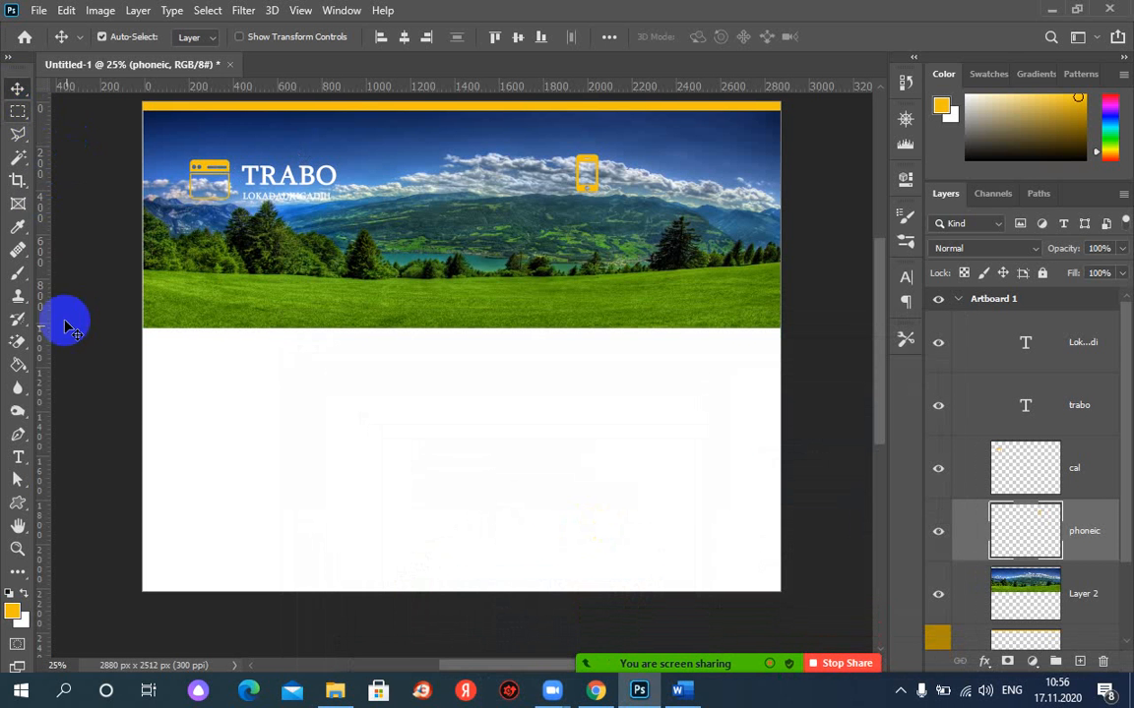
click(18, 457)
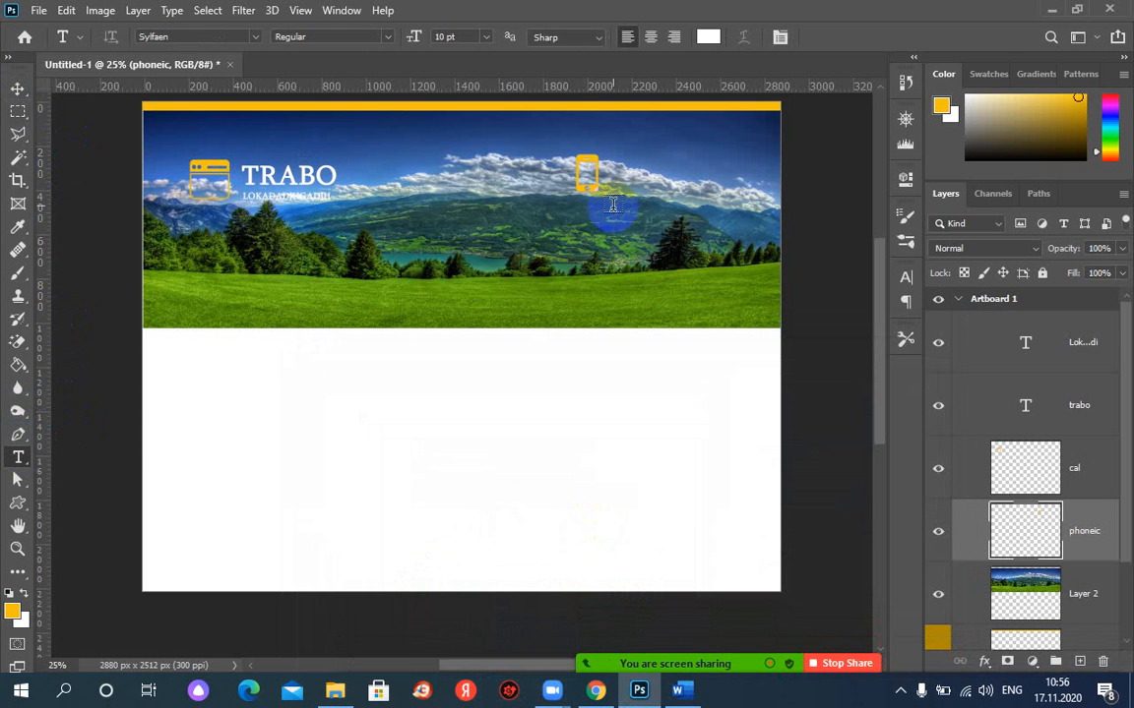
drag(616, 163, 745, 183)
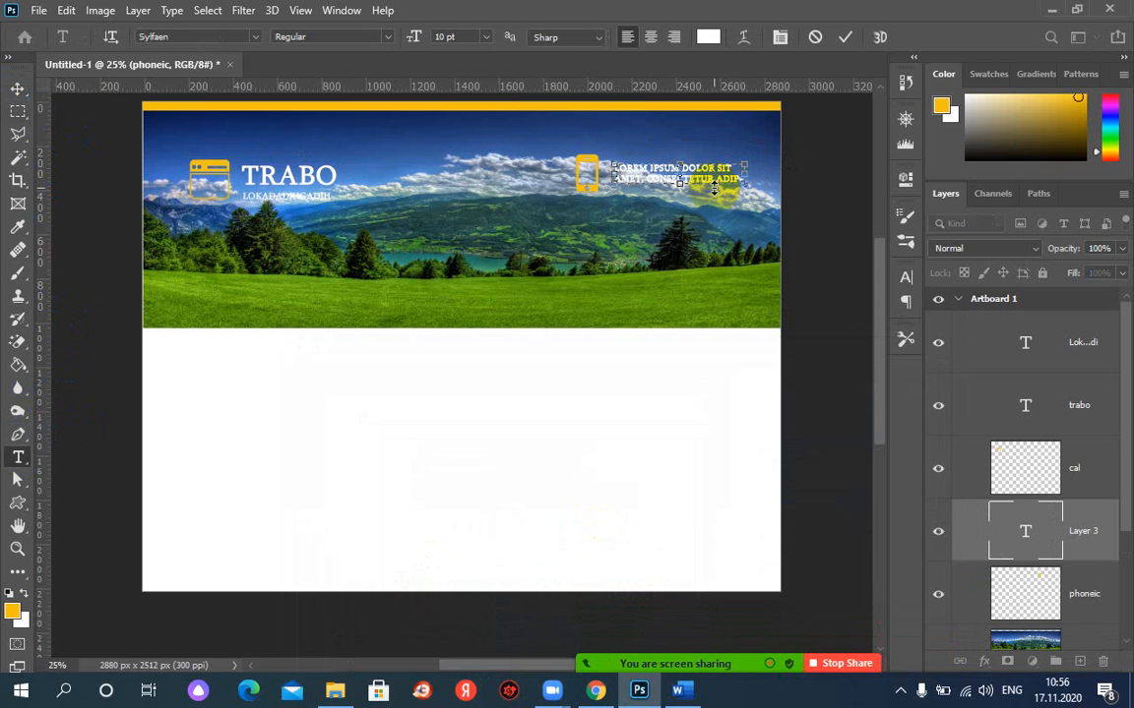
key(ctrl+v)
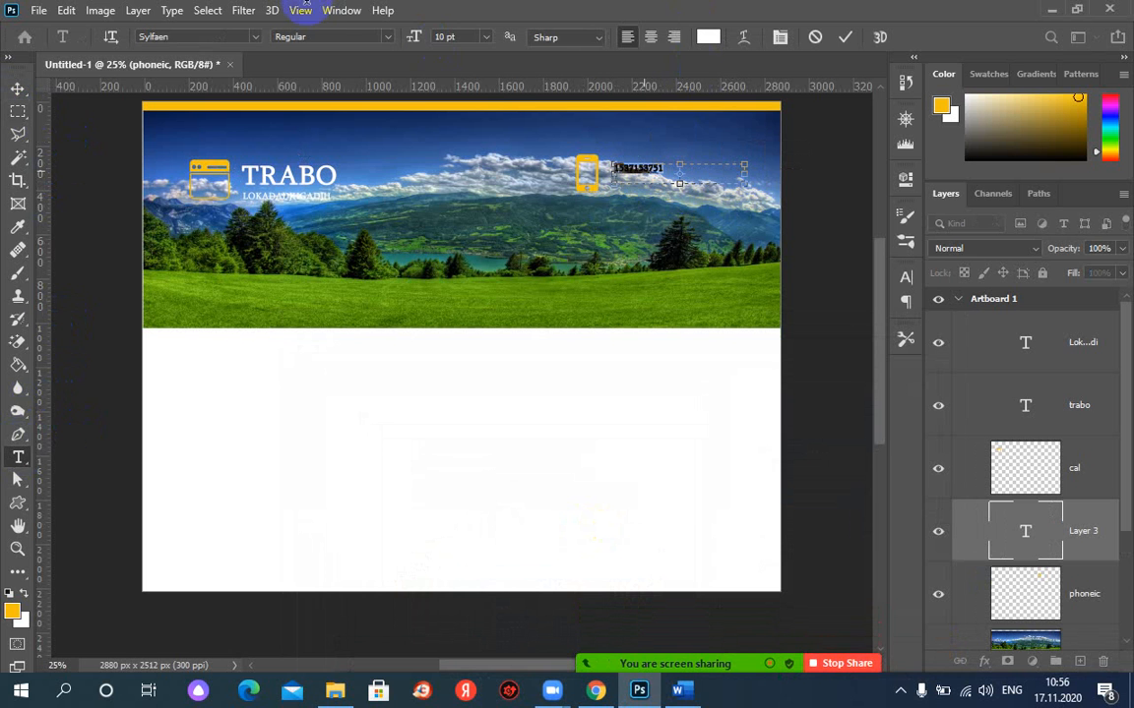
click(488, 39)
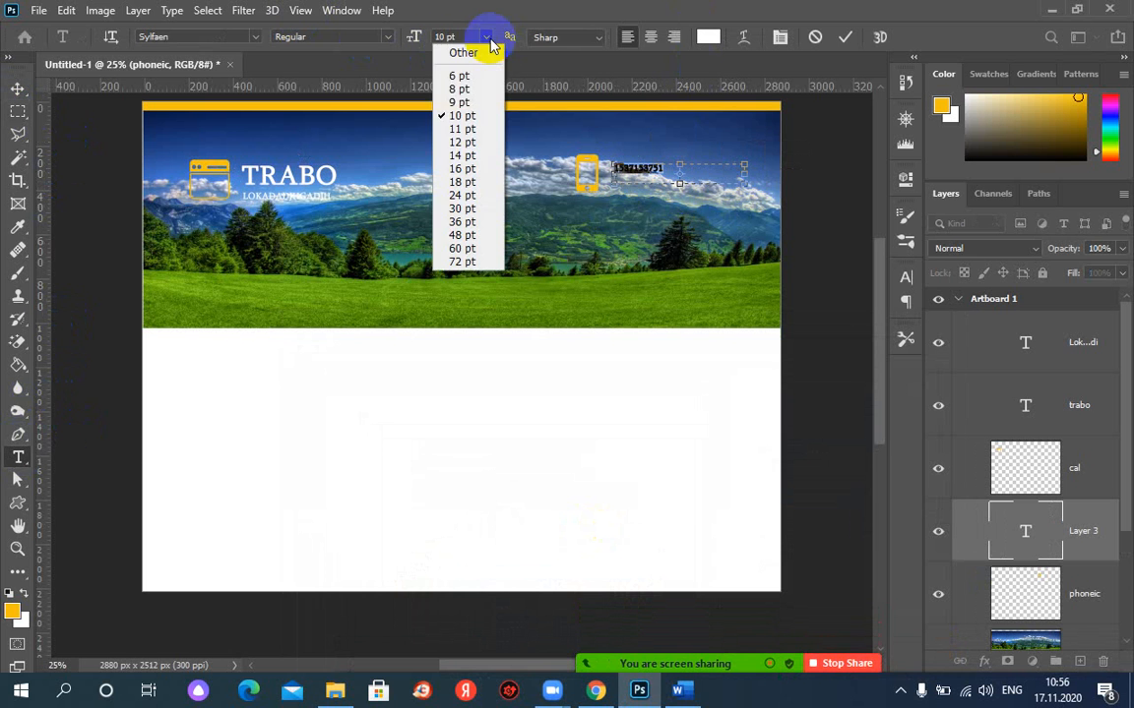
click(460, 158)
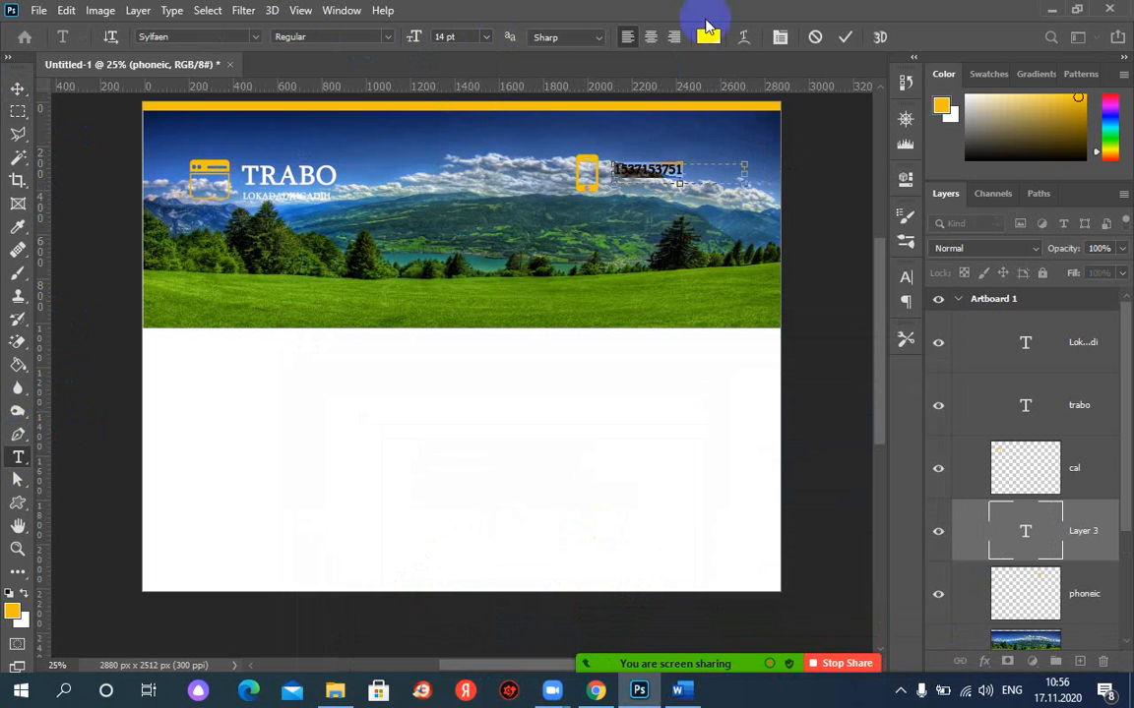
click(848, 39)
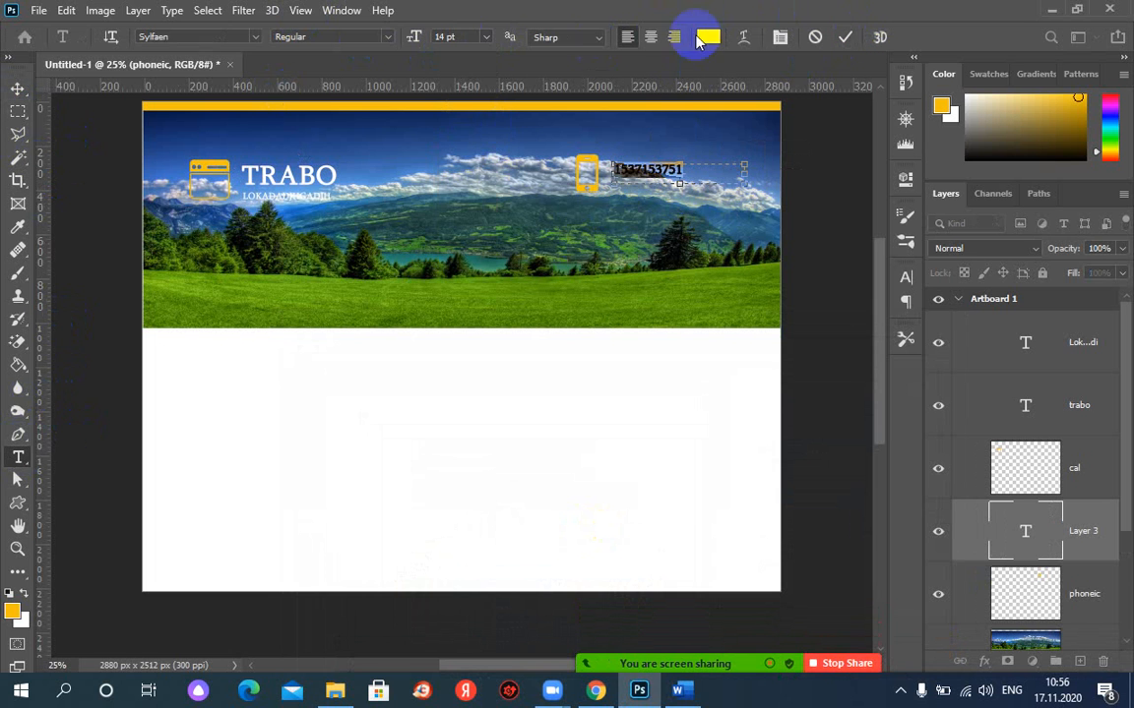
click(846, 37)
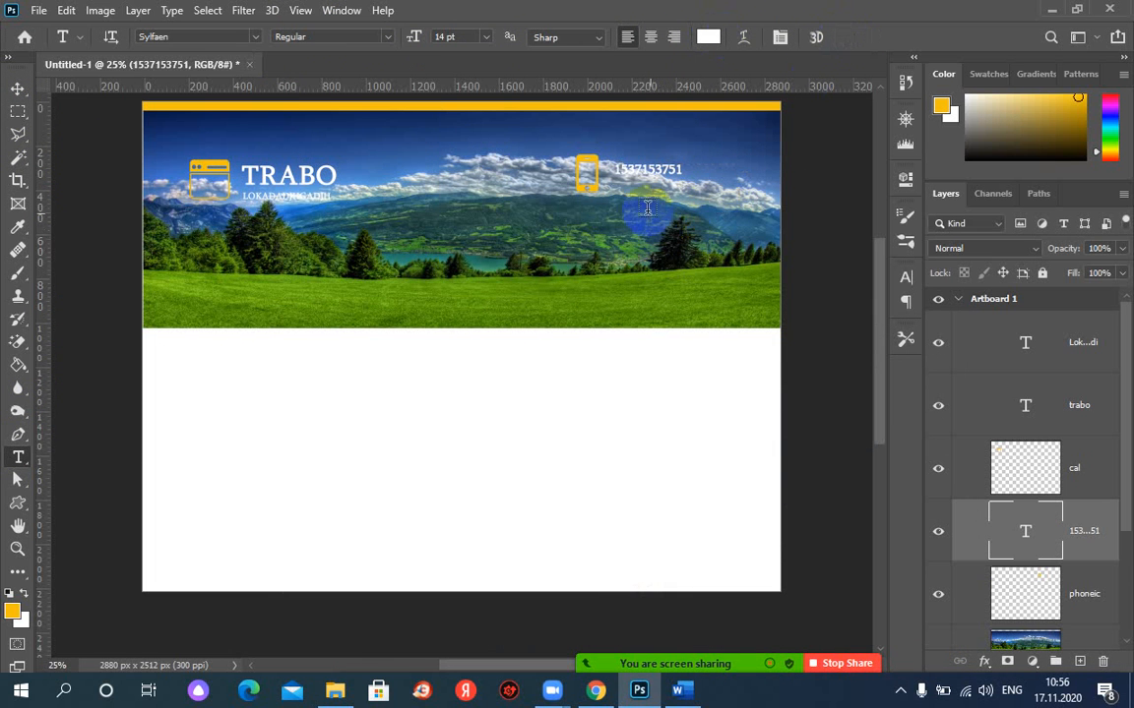
Step: Move the phone number and the phone icon to the right edge of the header photo, keeping the number beside the icon
click(17, 89)
drag(652, 174, 721, 164)
drag(587, 170, 649, 168)
drag(716, 159, 716, 166)
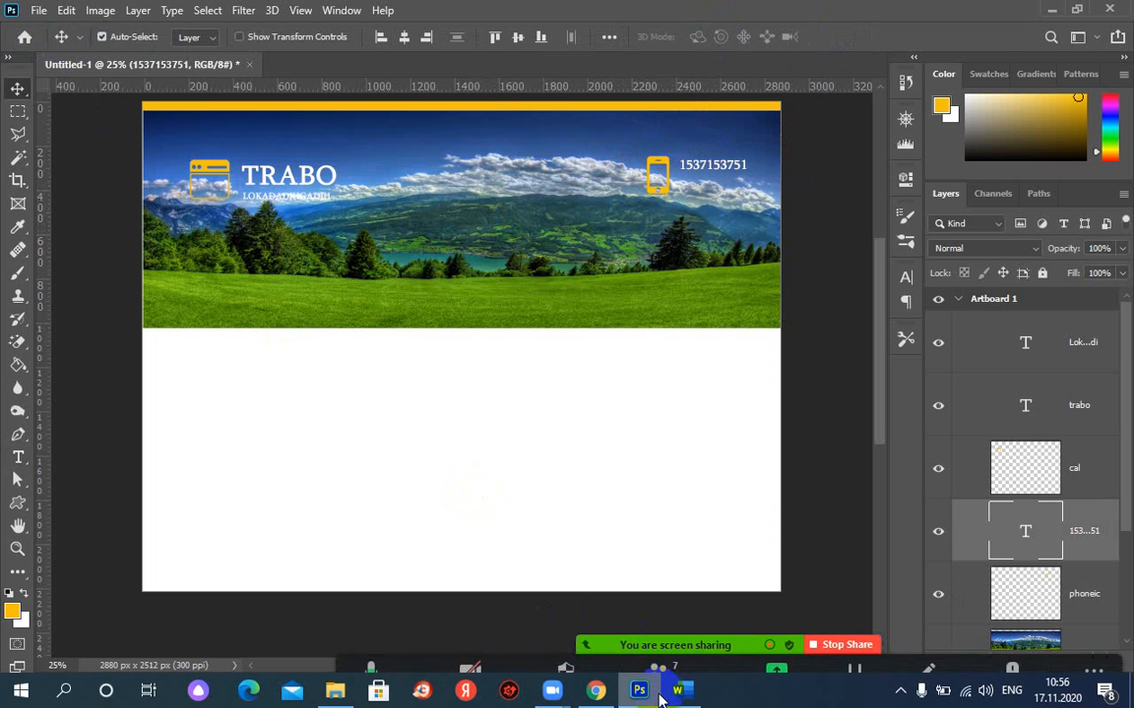
Step: Check the template's menu bar in Chrome and select a wide, shallow rectangle below the logo and phone number with the Rectangular Marquee
click(596, 692)
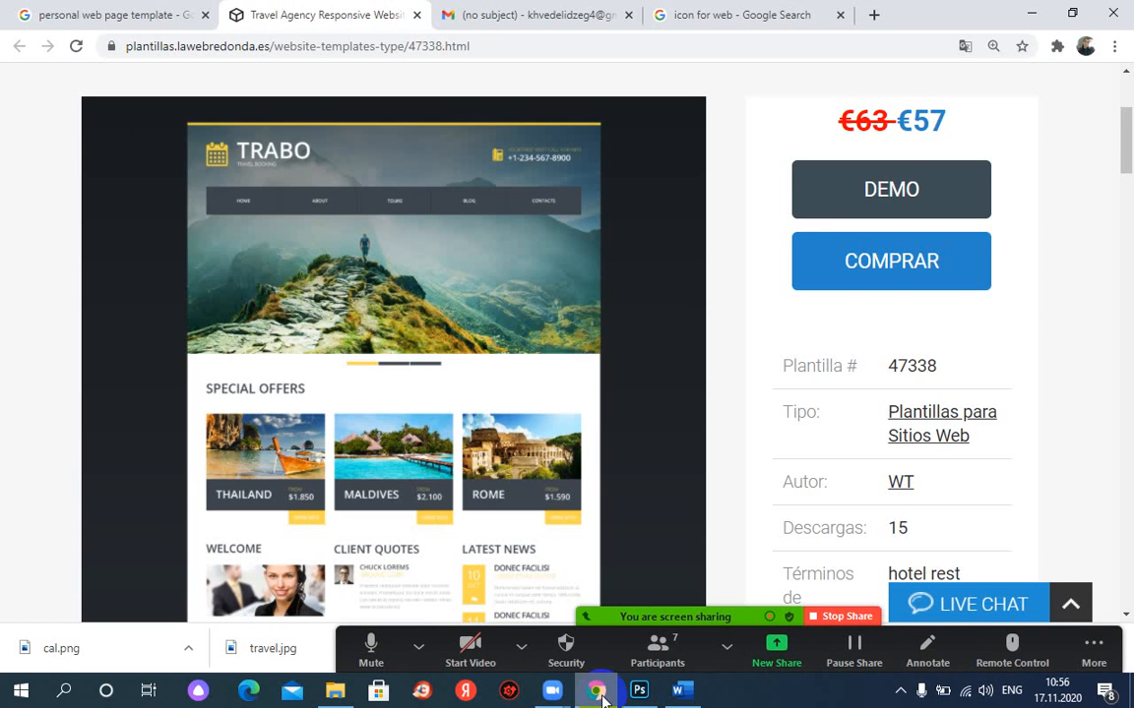
click(596, 691)
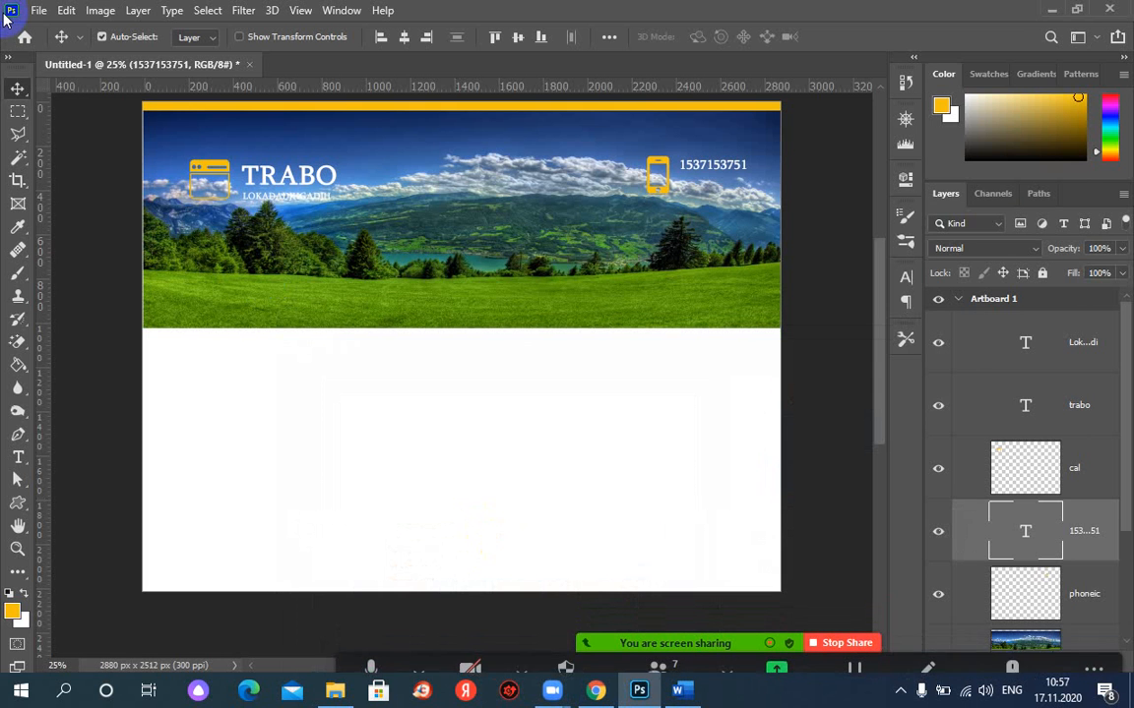
click(20, 115)
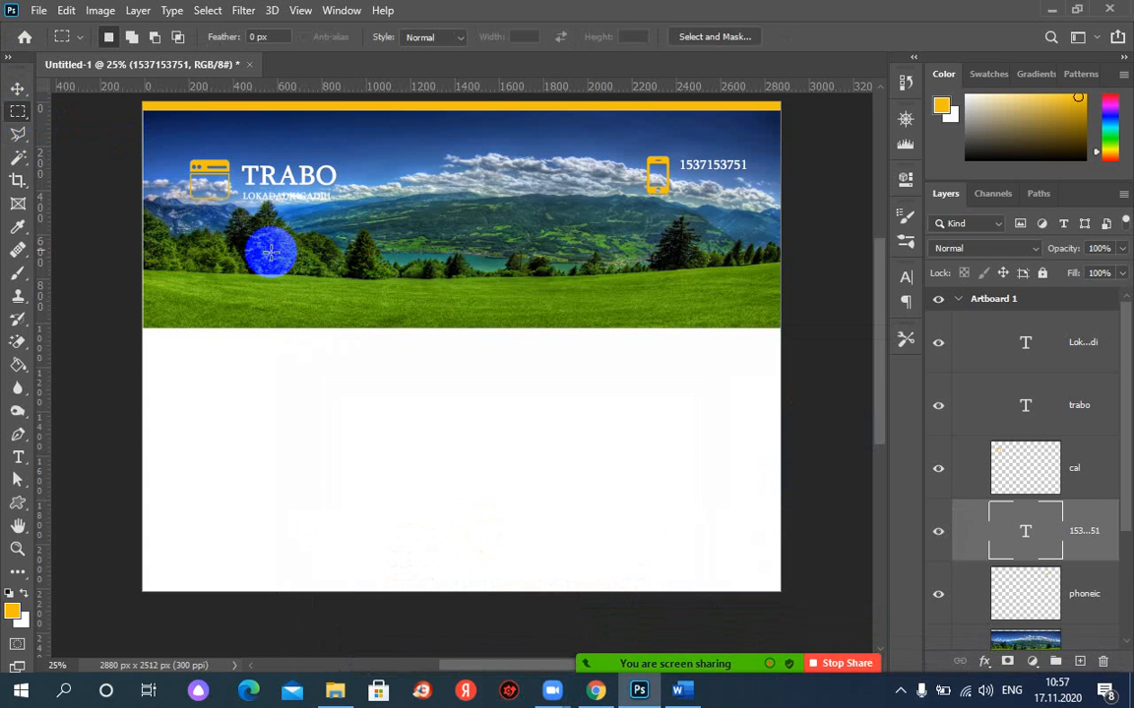
drag(218, 220, 738, 260)
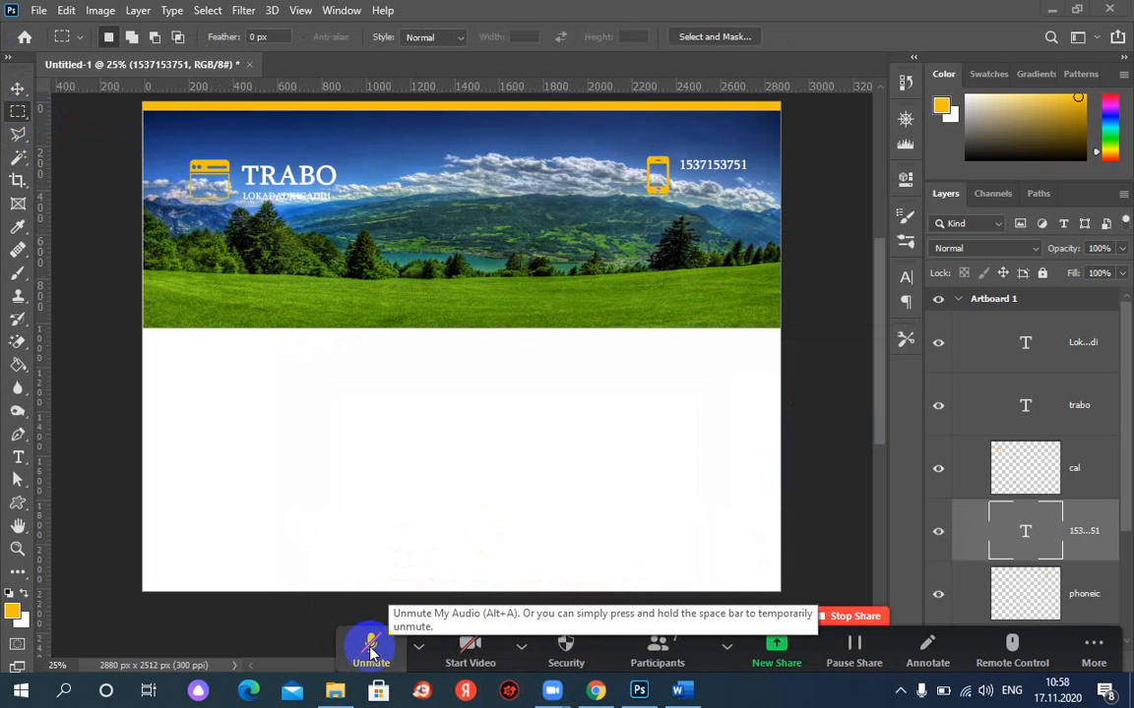
click(370, 647)
click(419, 646)
click(297, 194)
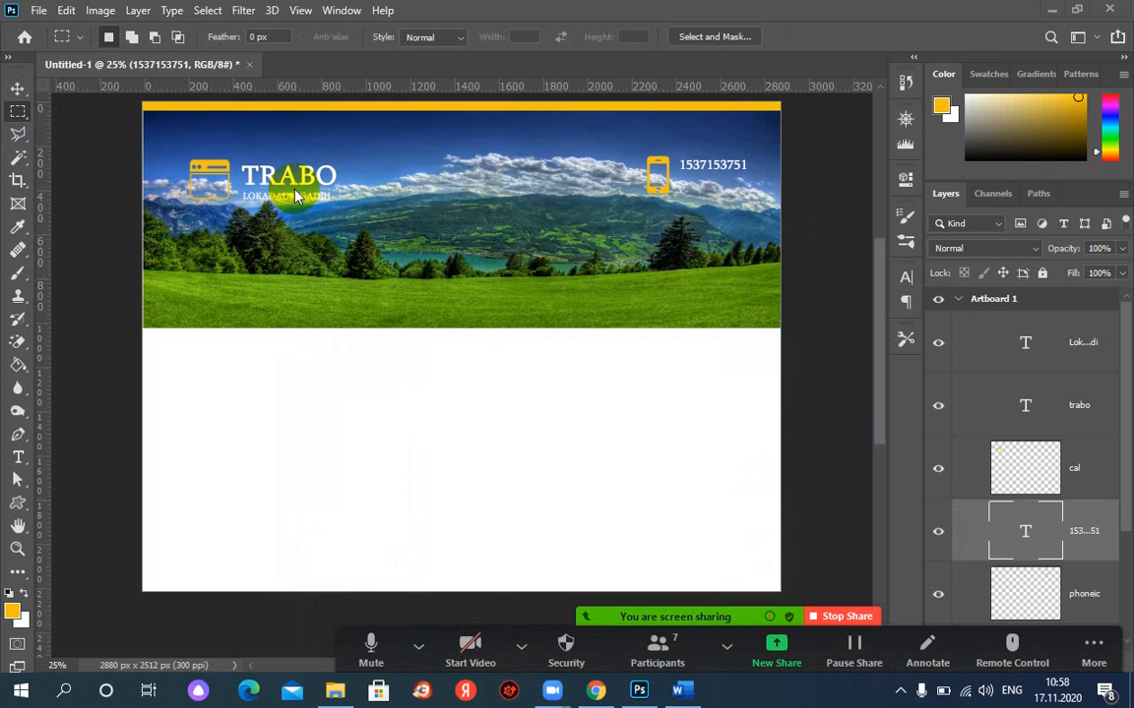
click(323, 526)
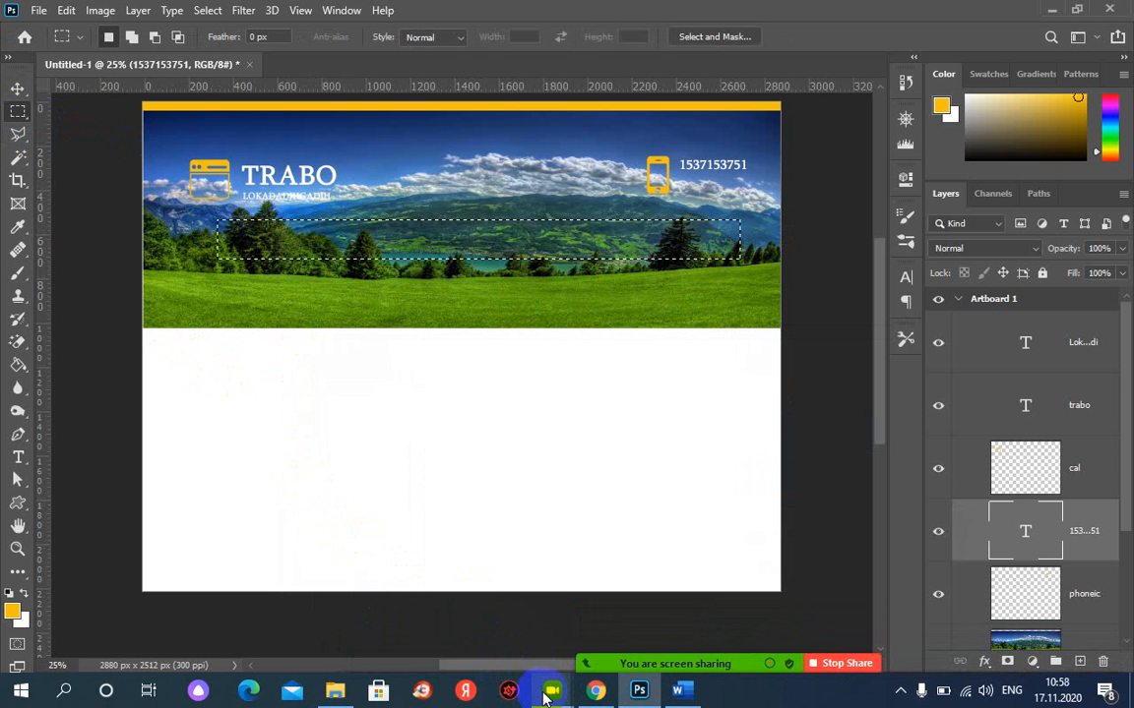
mouse_move(547, 684)
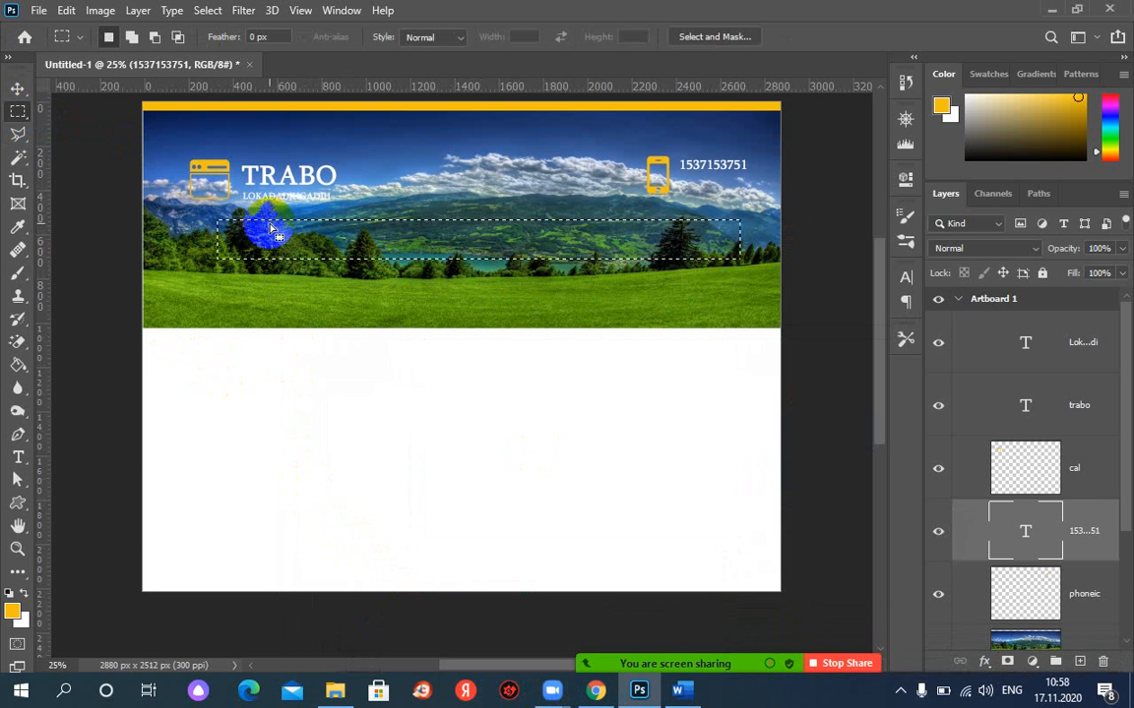
Step: Set the foreground color to the near-black #22211d
click(19, 615)
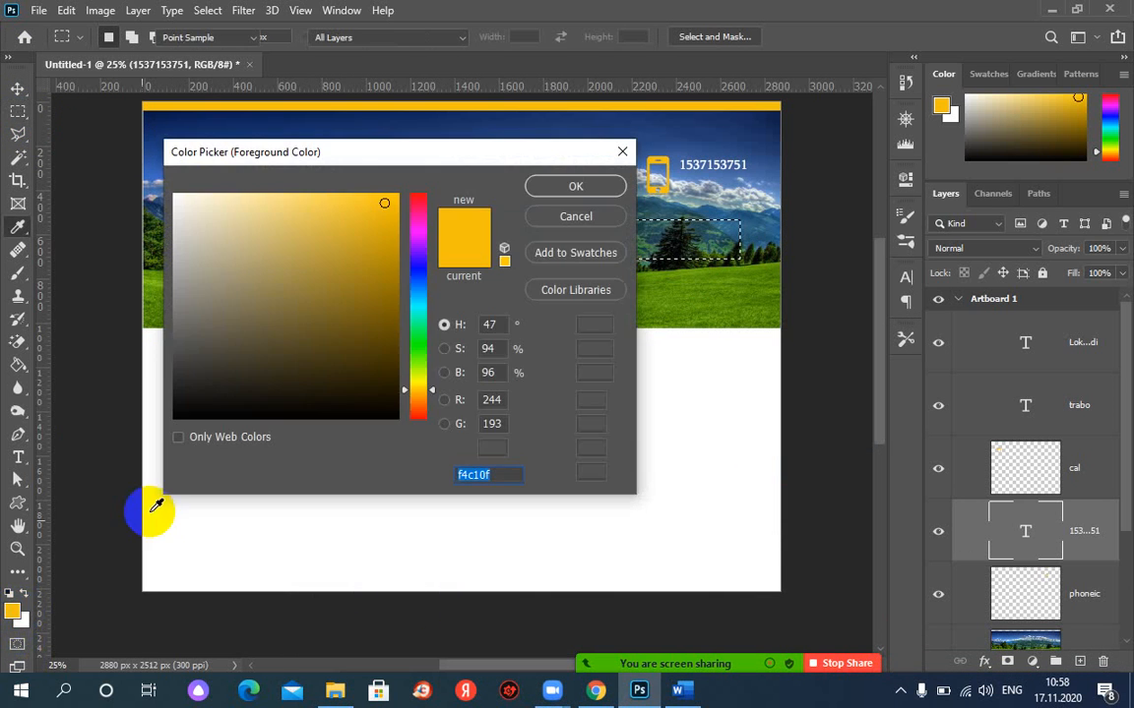
drag(243, 329, 209, 385)
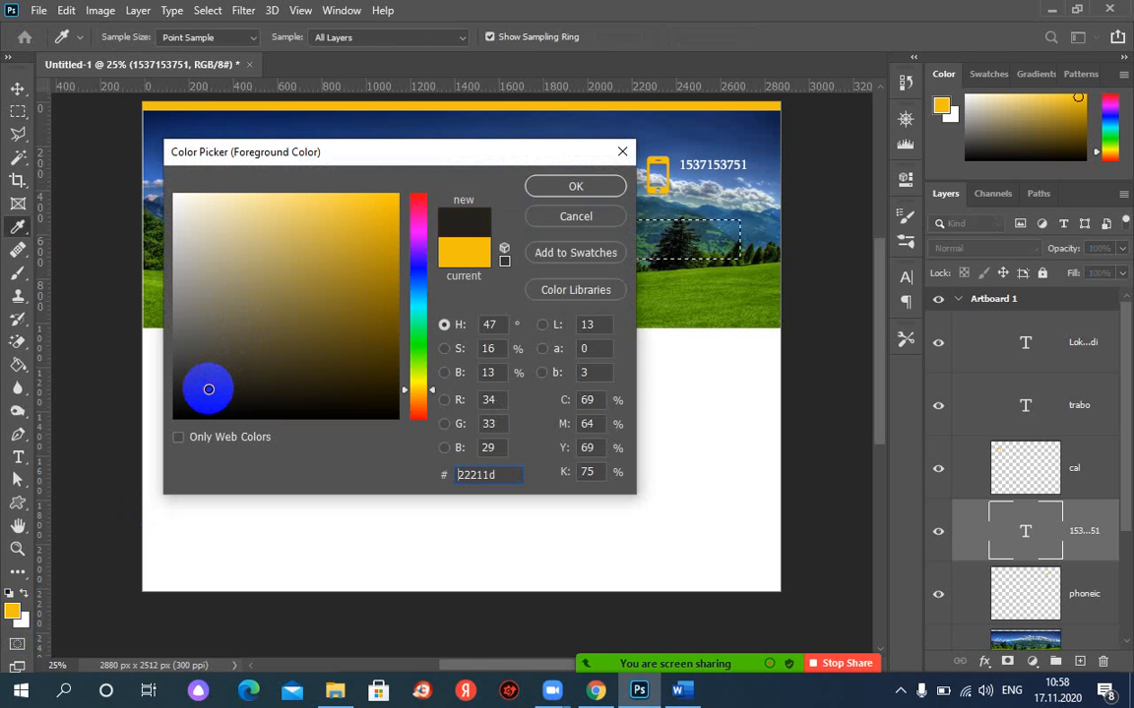
click(544, 194)
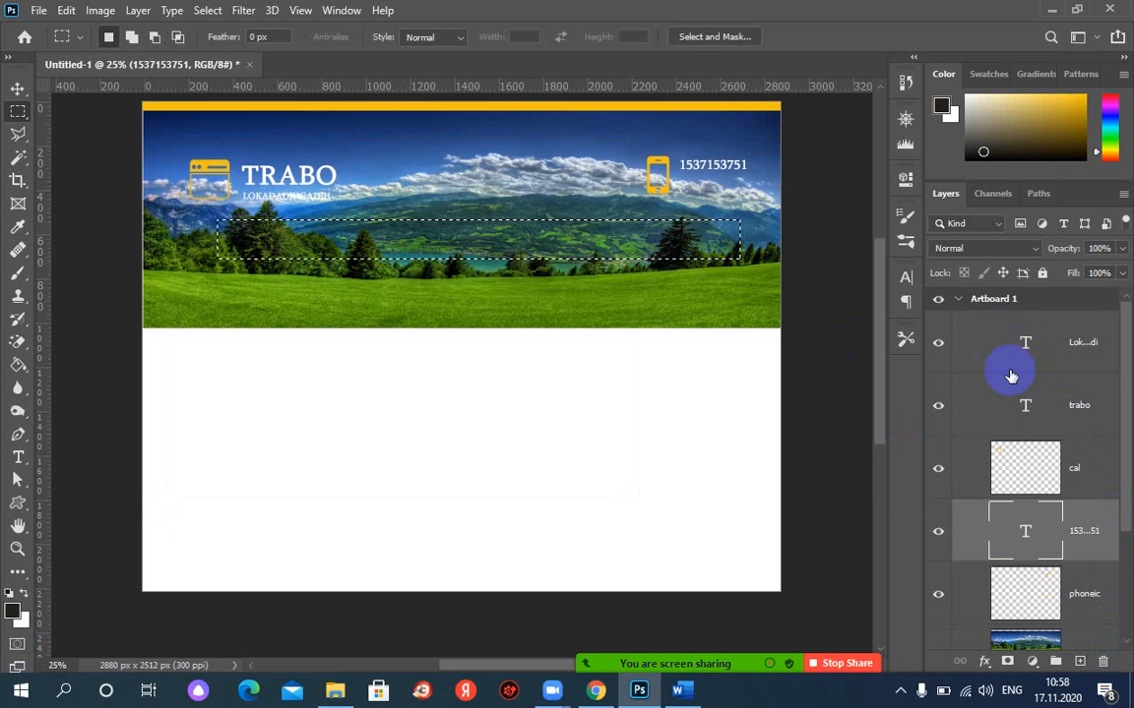
Step: Create a new layer named menu above the tagline text layer and fill the selected rectangle with the dark foreground color
drag(1037, 466, 1010, 364)
click(1081, 661)
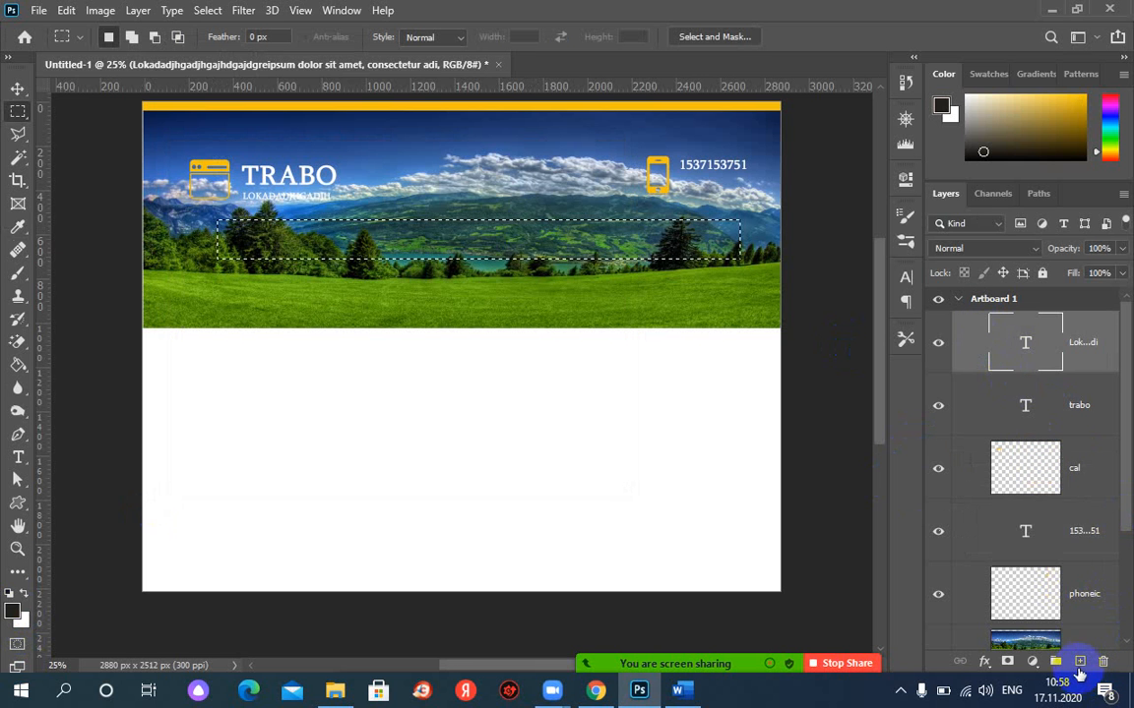
click(1082, 345)
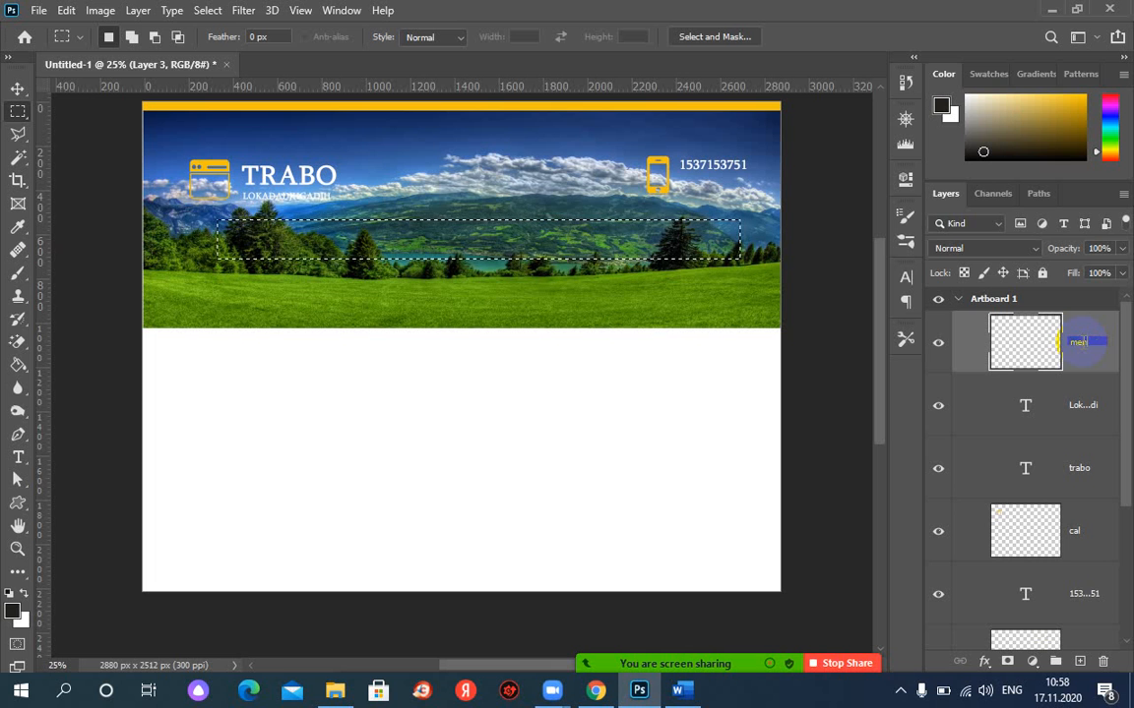
key(Return)
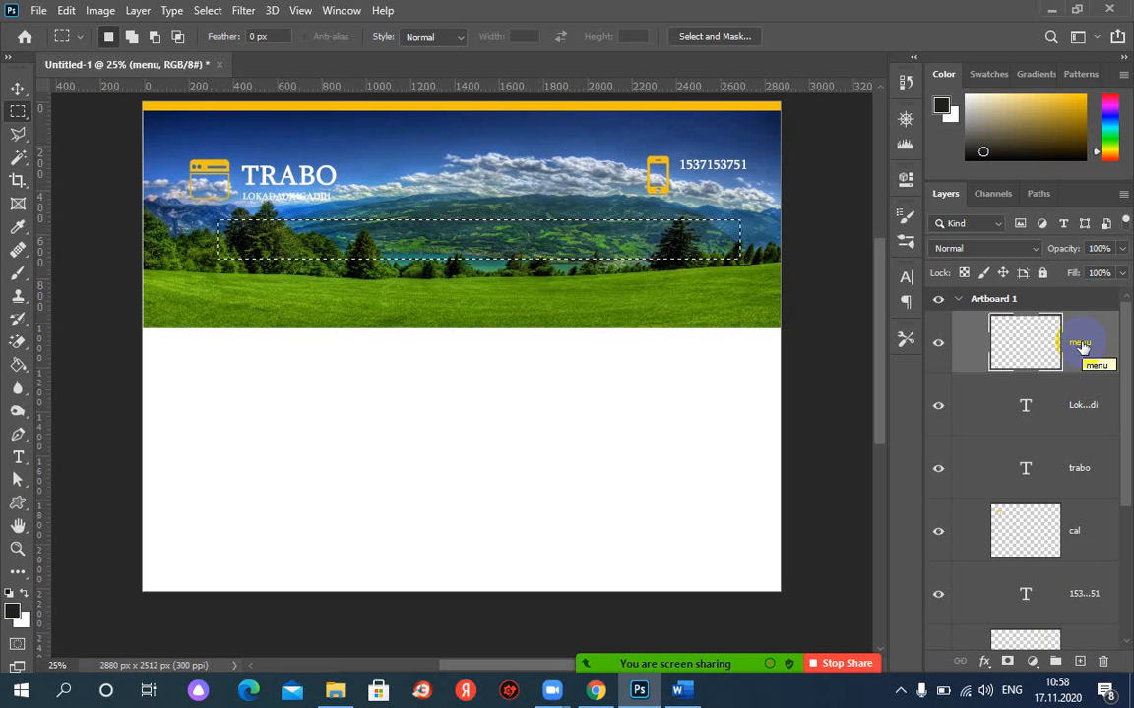
key(alt+BackSpace)
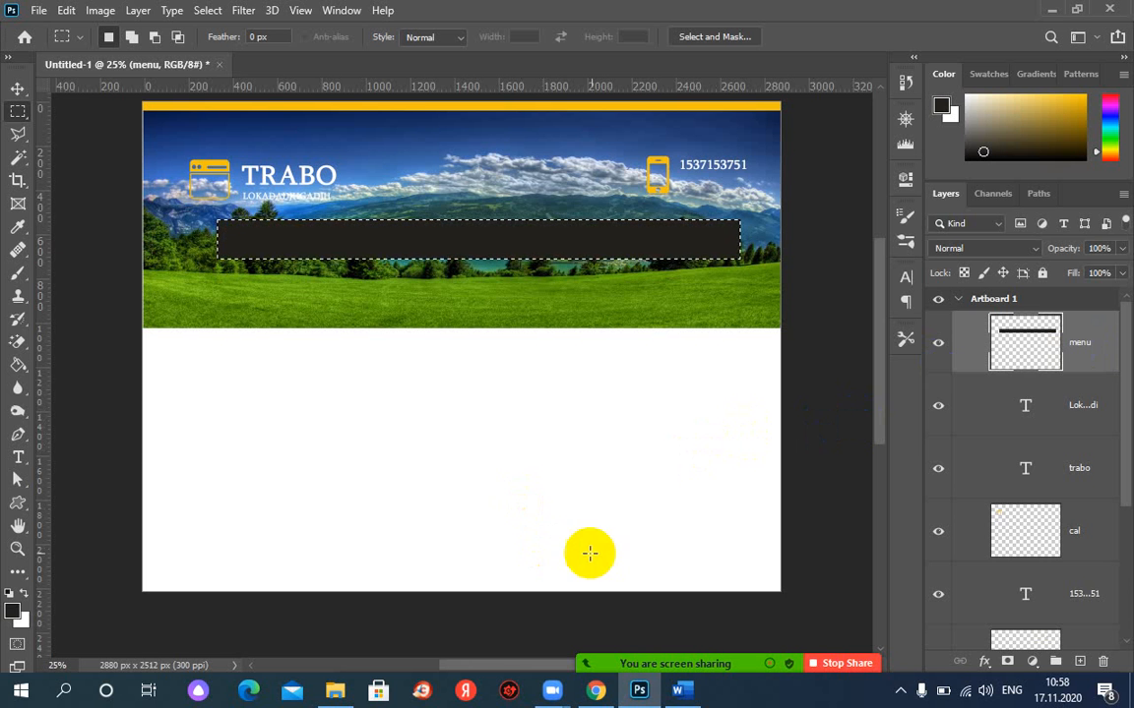
Step: Enlarge the template page in Chrome to 250% and examine how its menu bar is divided, returning to Photoshop
click(597, 692)
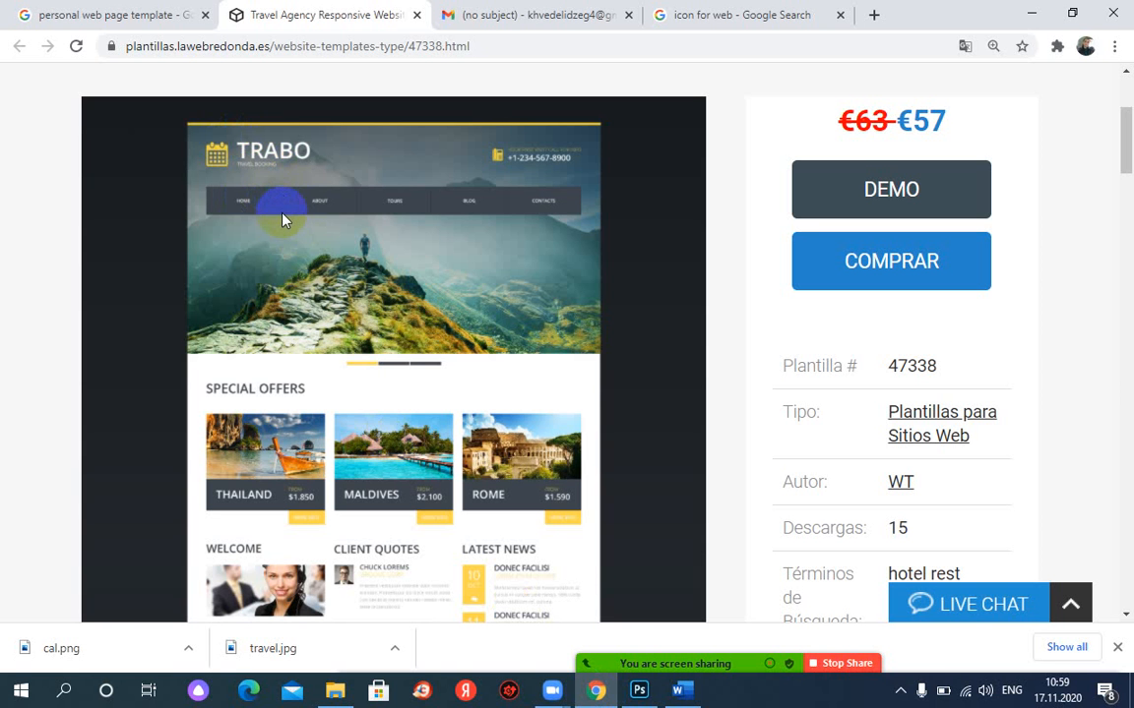
click(993, 46)
click(946, 83)
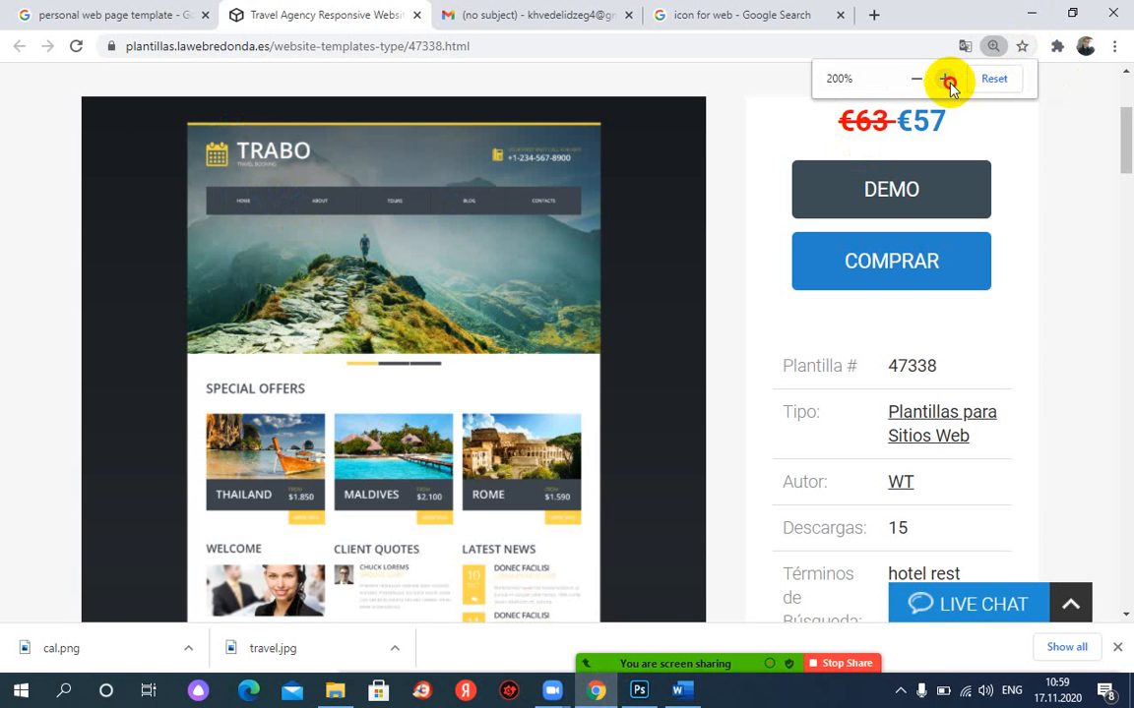
click(947, 81)
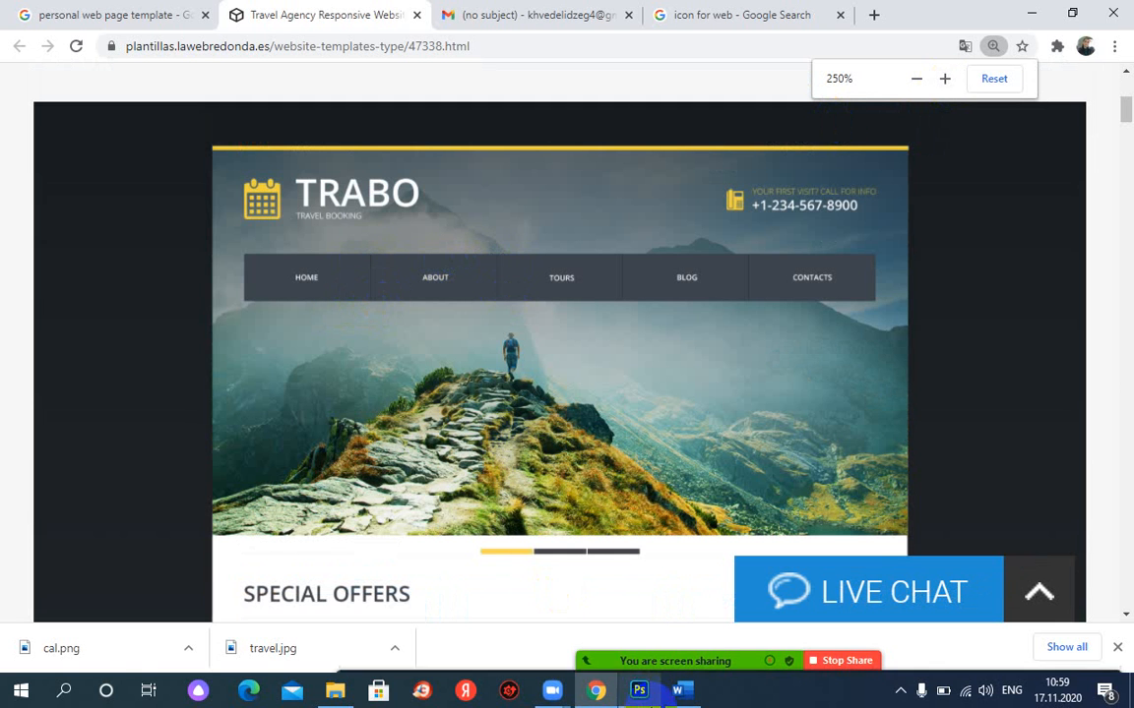
mouse_move(642, 692)
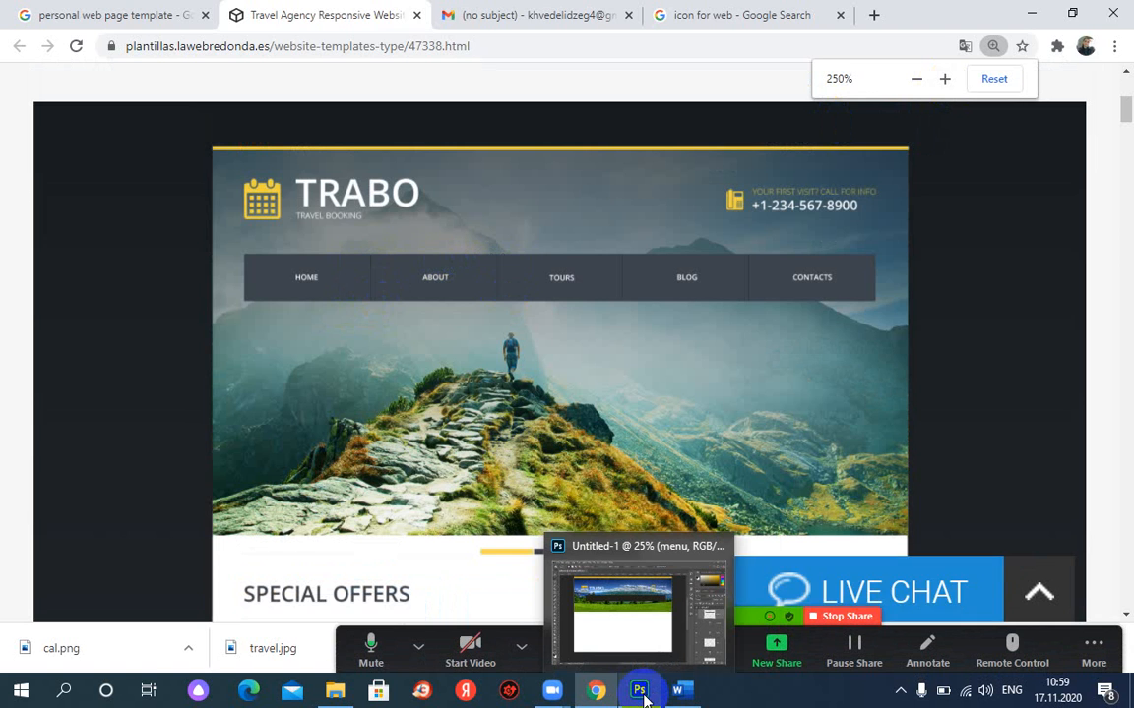
click(639, 692)
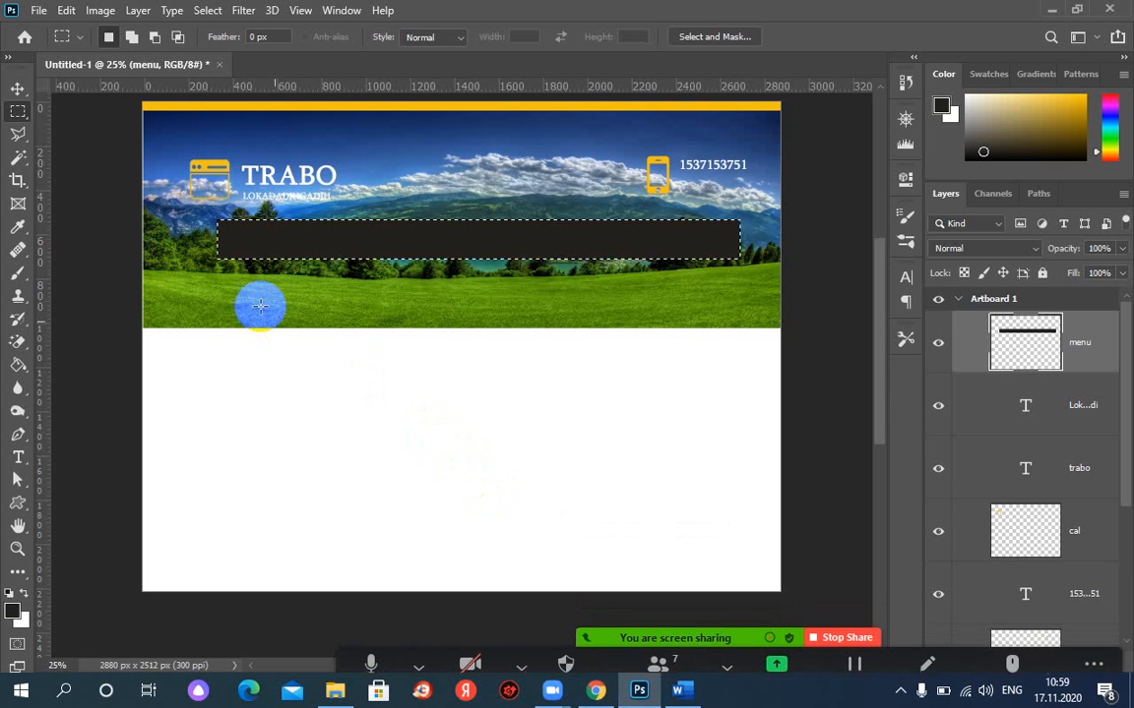
Step: Drop the current selection and marquee-select a narrow vertical strip about 20 px wide across the first part of the menu bar
click(246, 192)
click(19, 113)
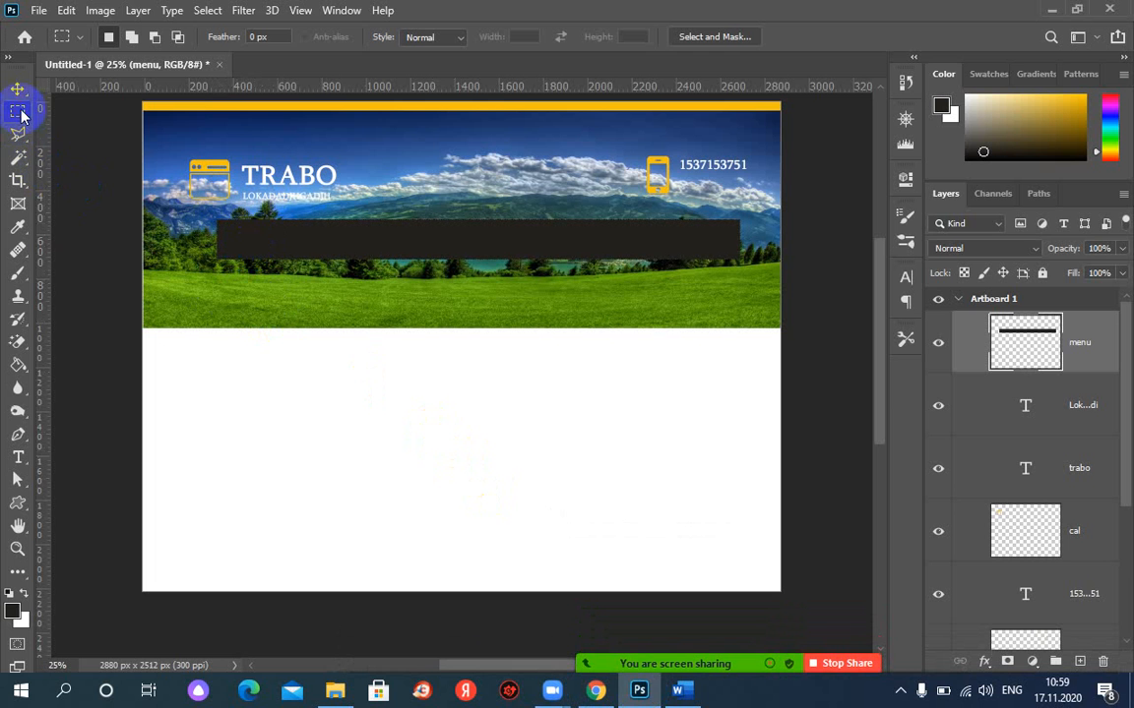
click(63, 111)
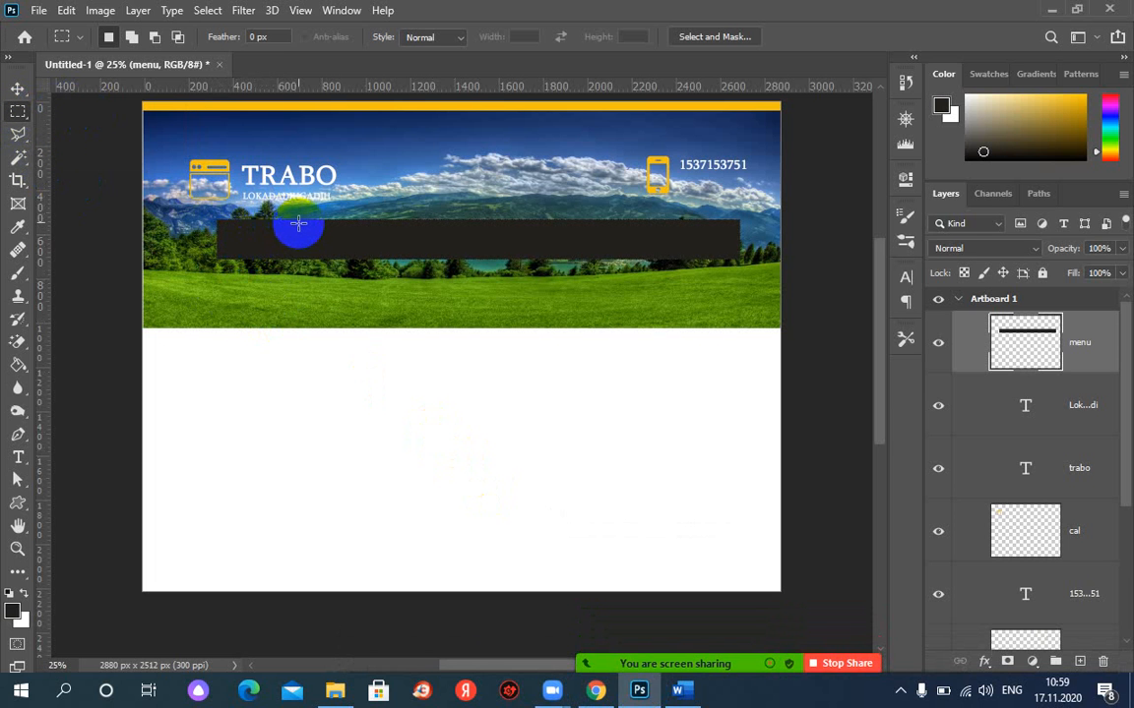
drag(296, 220, 298, 262)
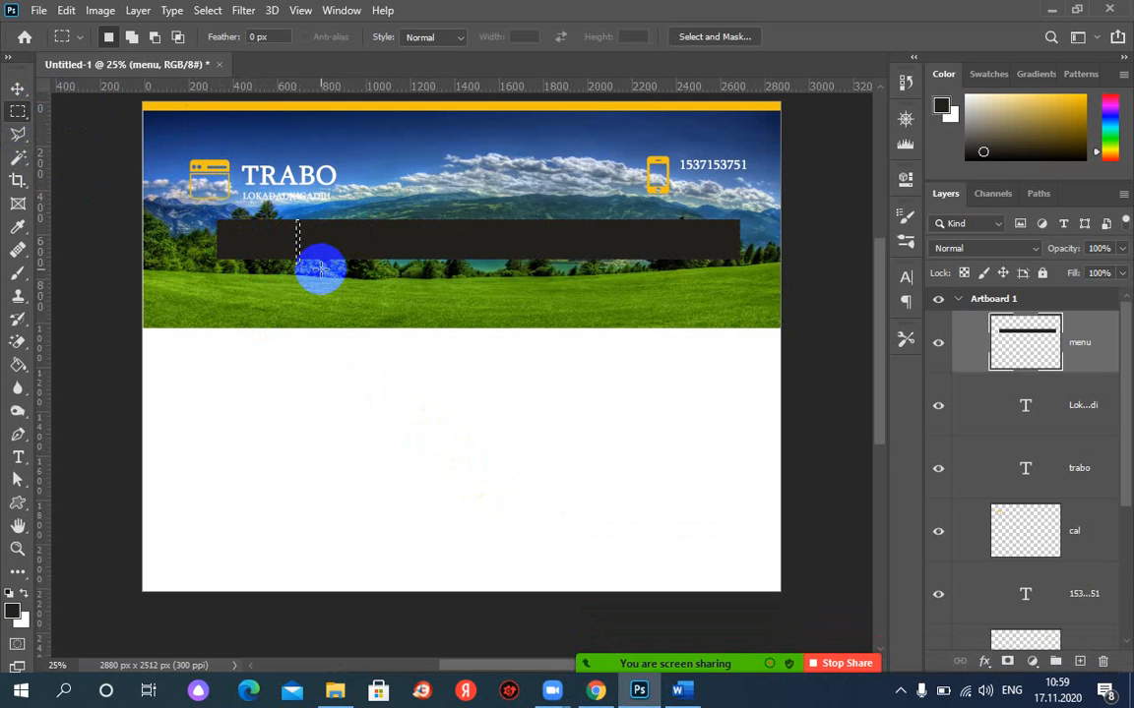
Step: Transform the strip selection so its lower edge ends exactly at the bottom of the menu bar, and apply it
key(ctrl+plus)
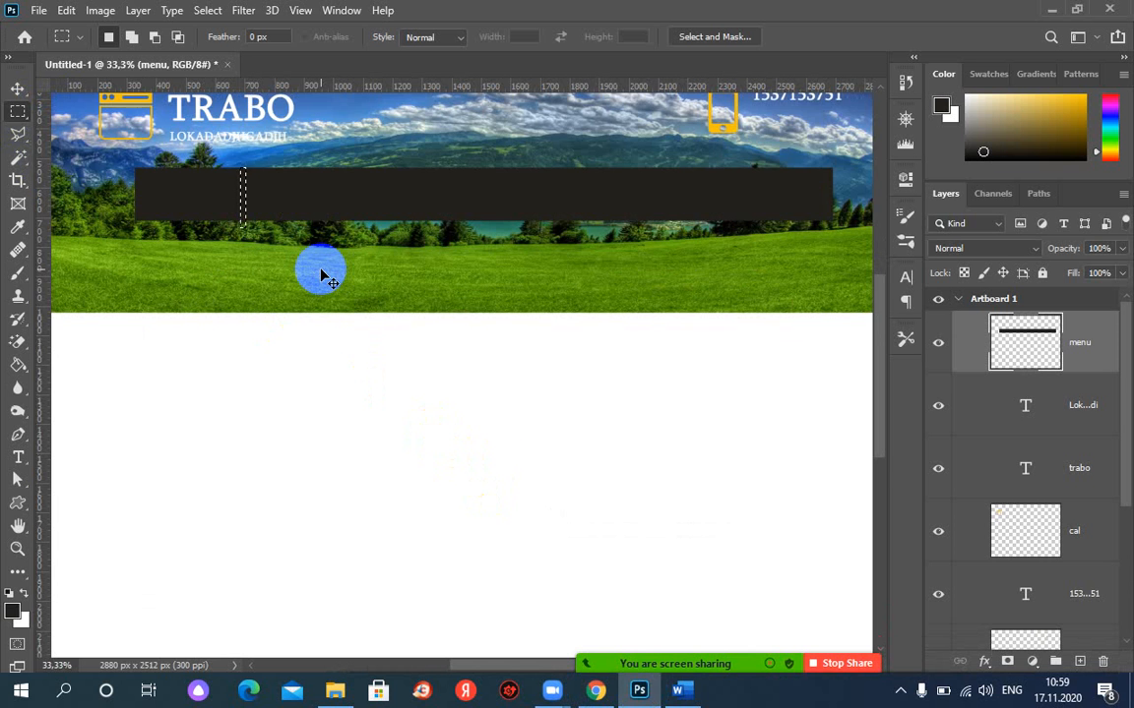
key(ctrl+plus)
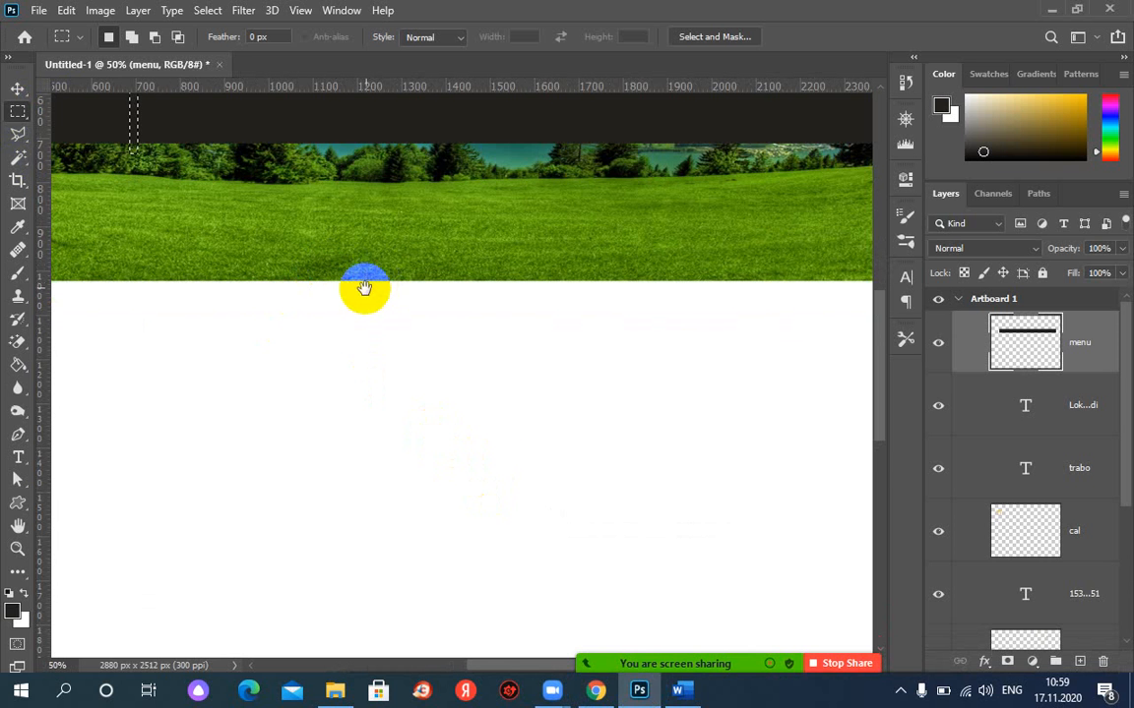
drag(365, 285, 526, 455)
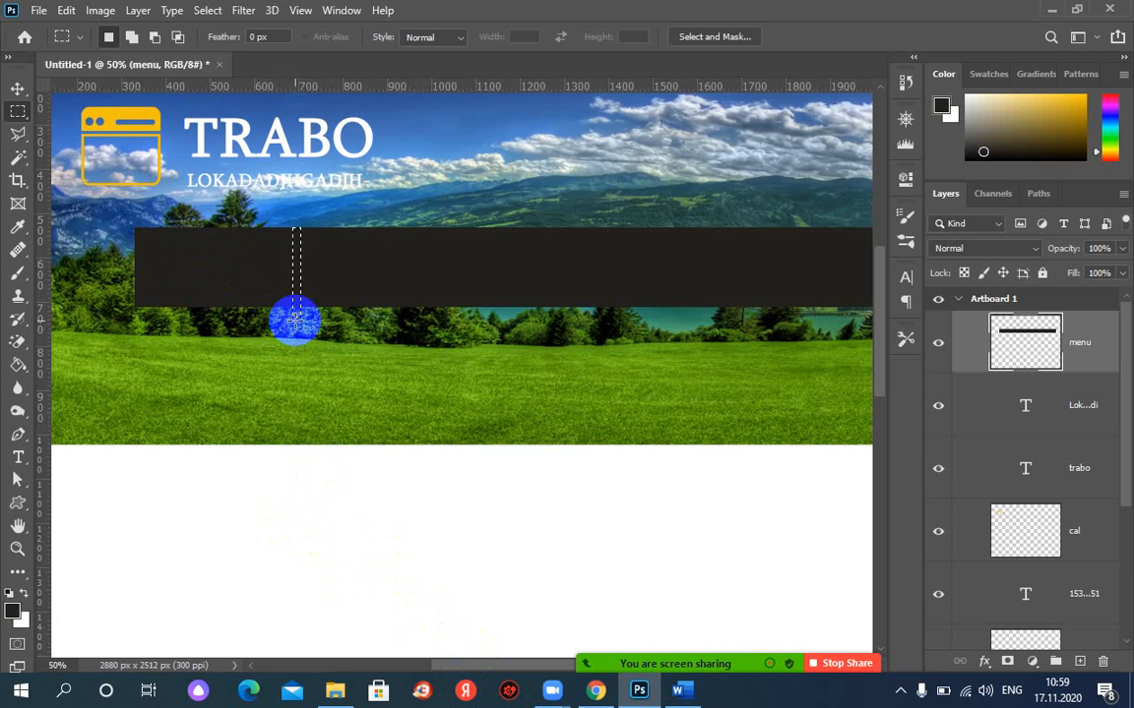
click(207, 11)
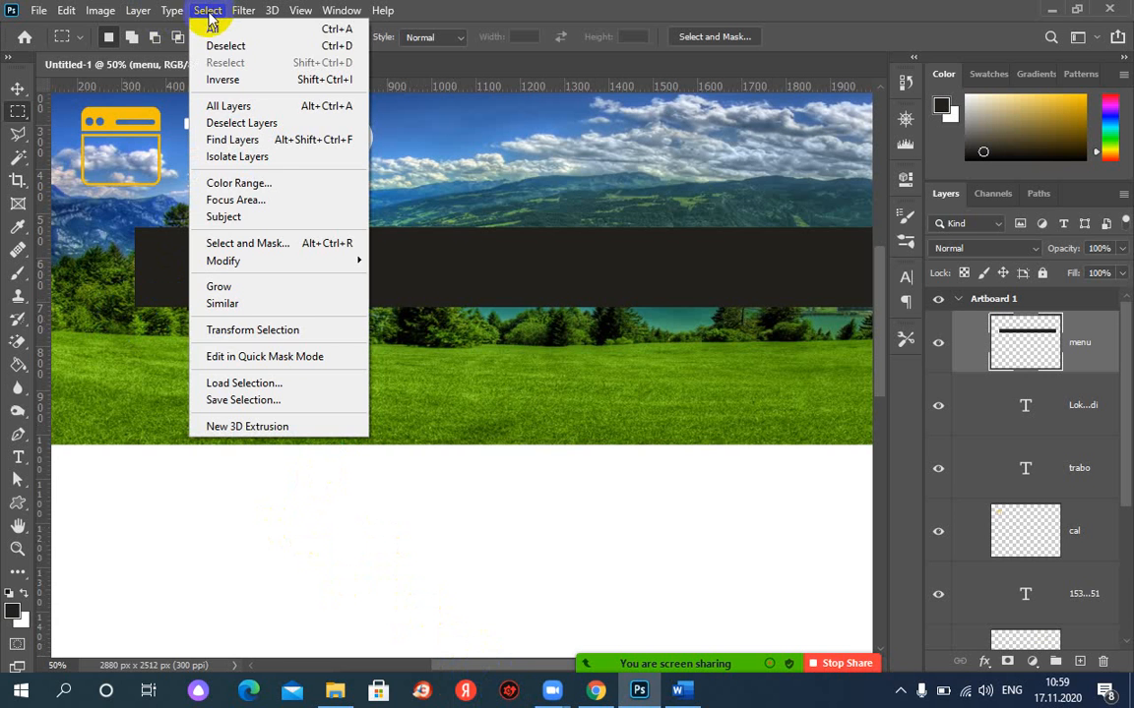
click(281, 330)
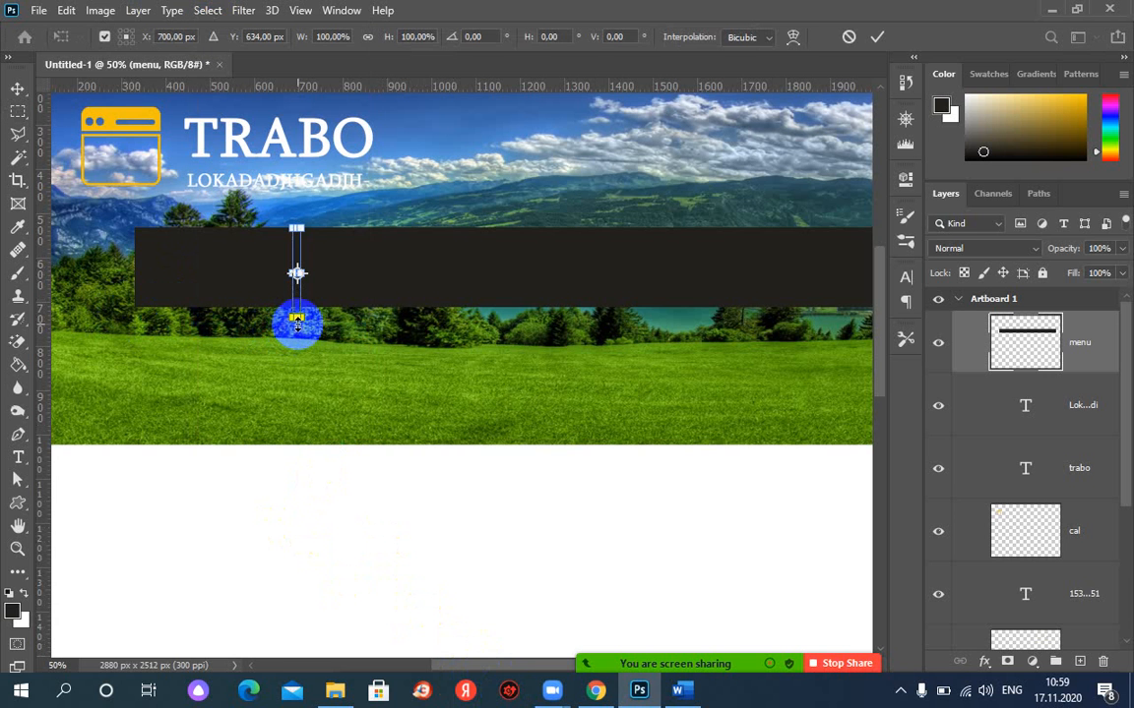
drag(297, 321, 297, 313)
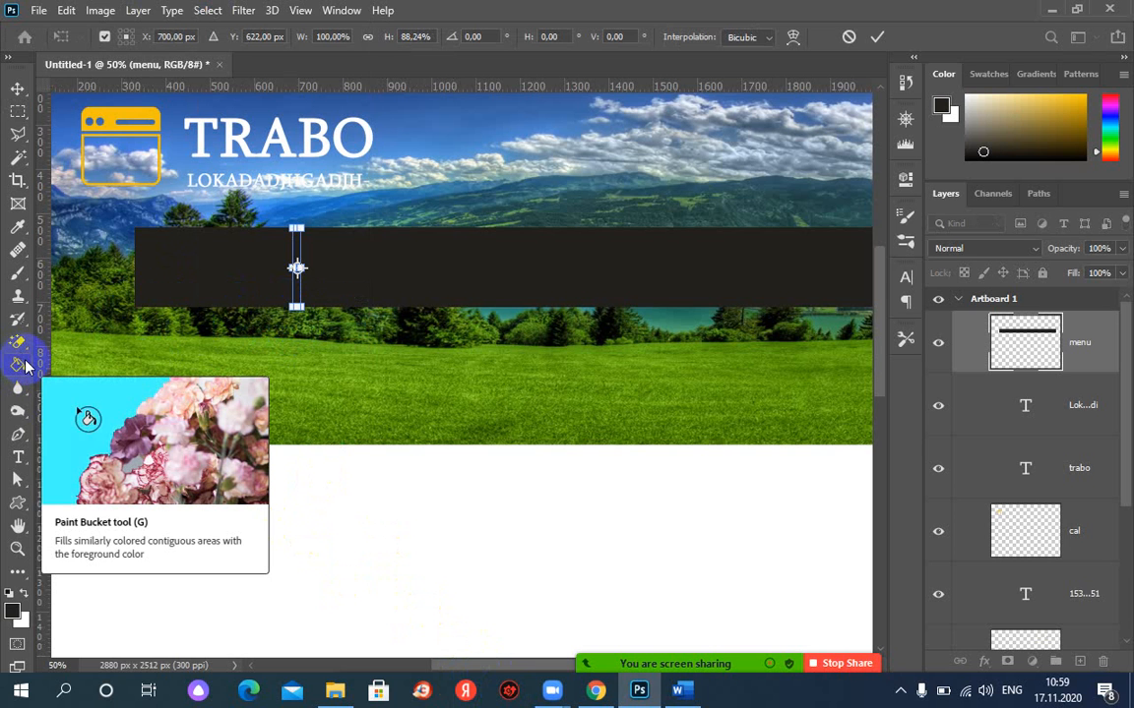
click(19, 366)
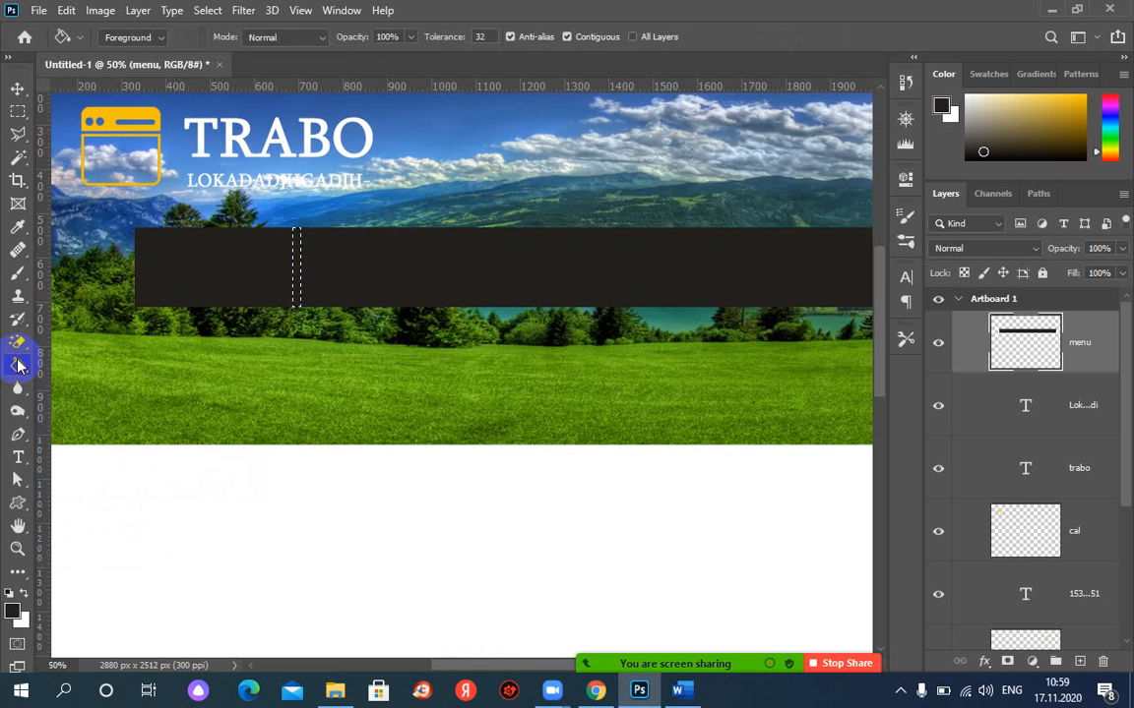
Step: Create a layer named R_border above menu, fill the strip with a vertical white-to-black gradient, and deselect
drag(19, 366, 89, 362)
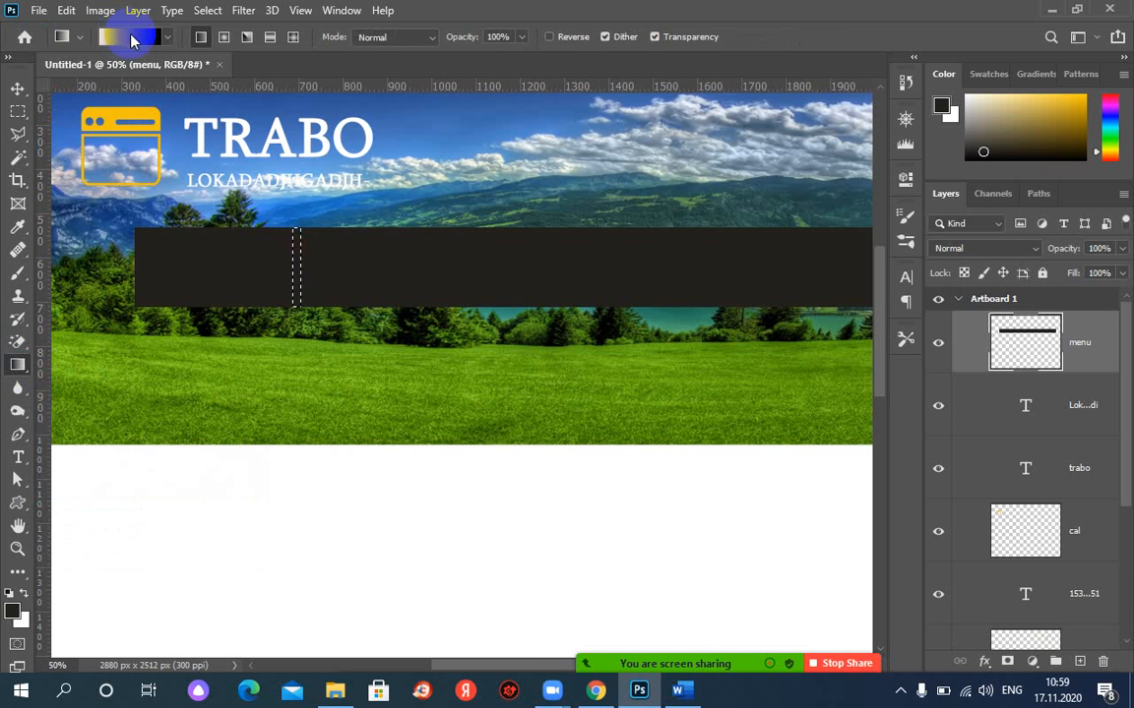
click(300, 225)
mouse_move(298, 222)
mouse_down()
mouse_move(295, 330)
mouse_move(299, 209)
mouse_up()
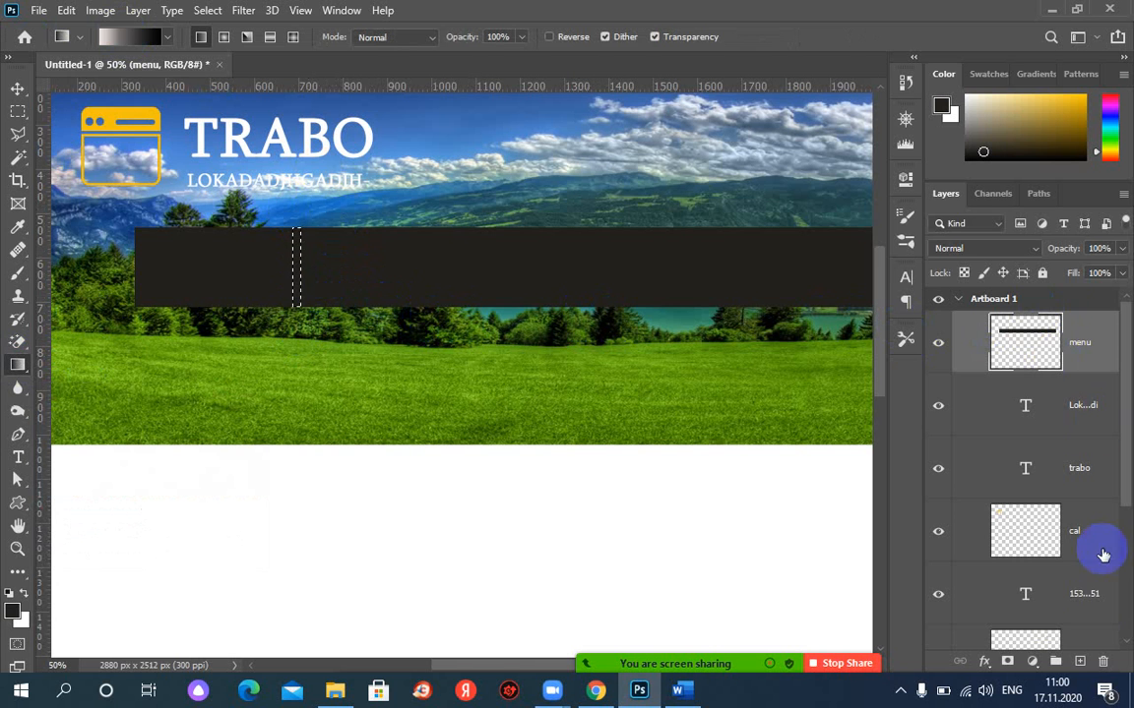
click(1080, 660)
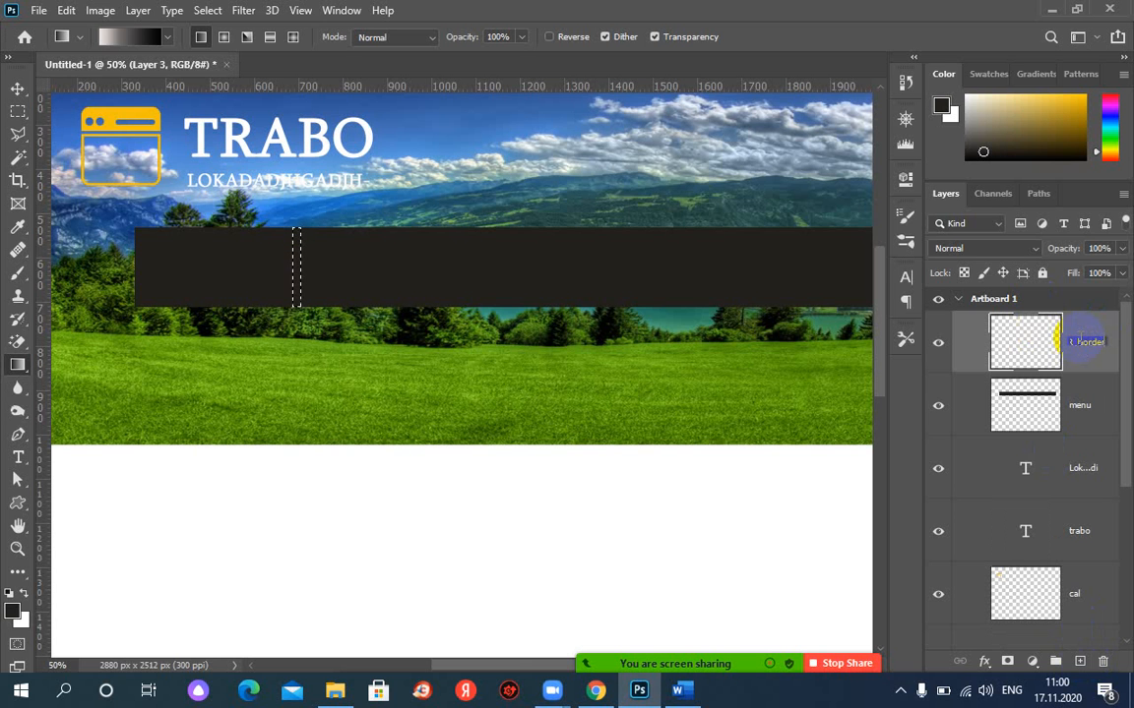
key(Return)
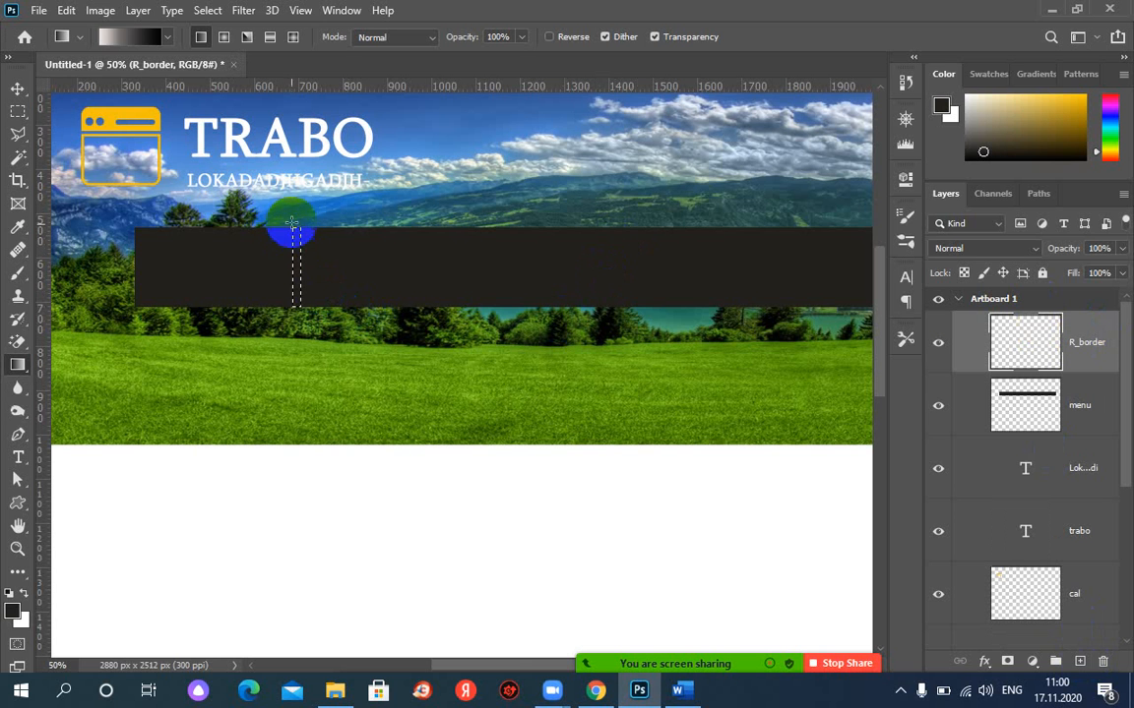
drag(291, 225, 293, 197)
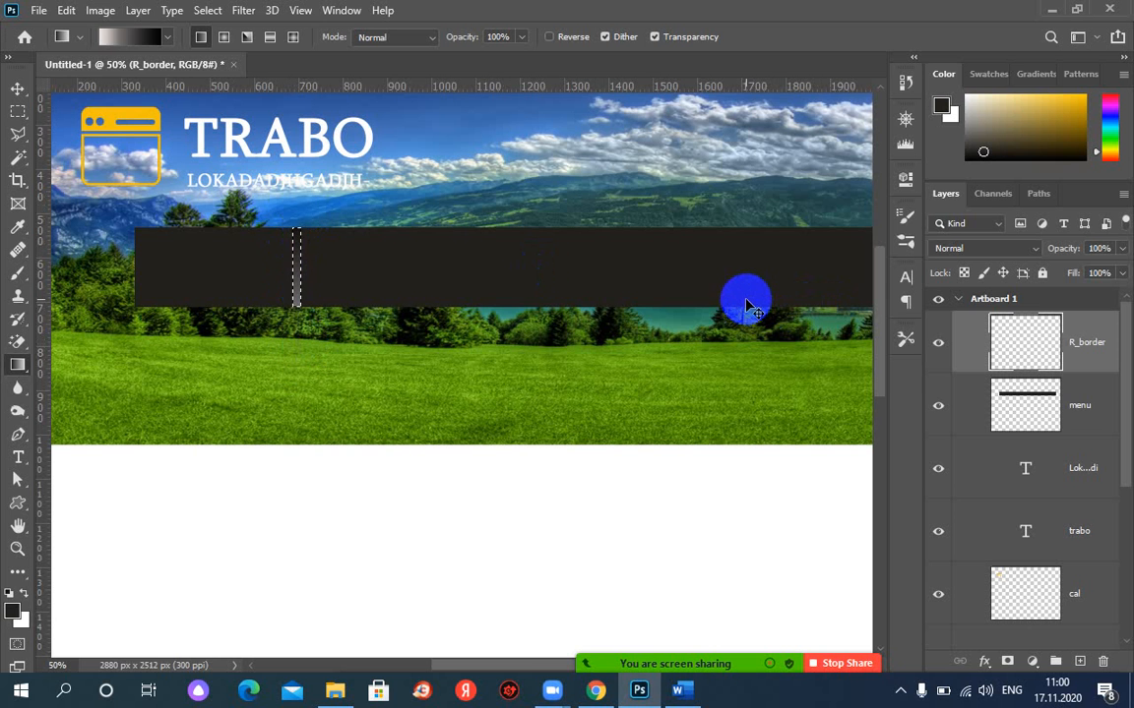
key(ctrl+d)
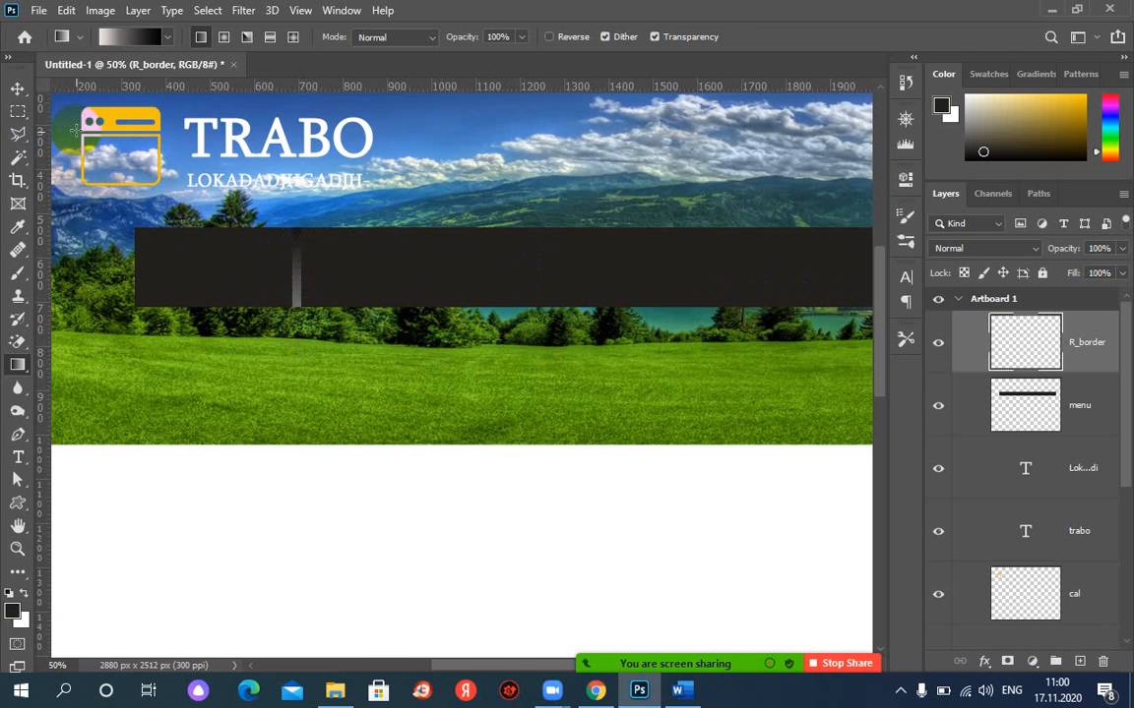
Step: Duplicate the gradient divider three times along the menu bar to separate the remaining menu sections
click(18, 90)
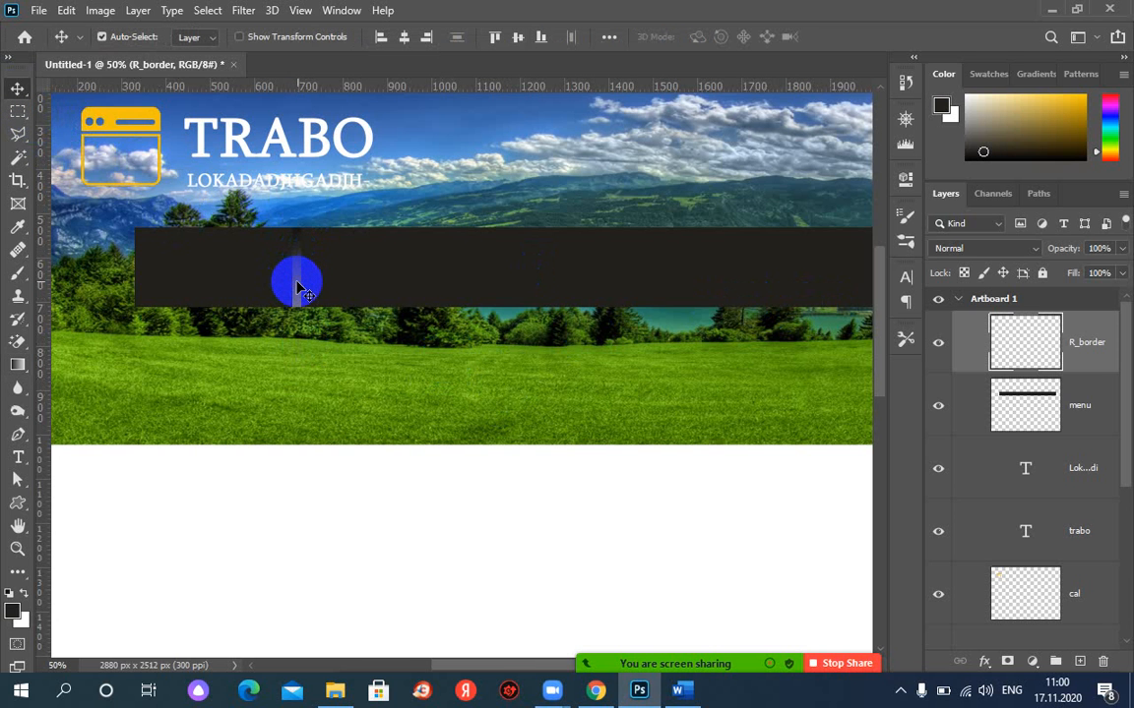
drag(300, 287, 479, 290)
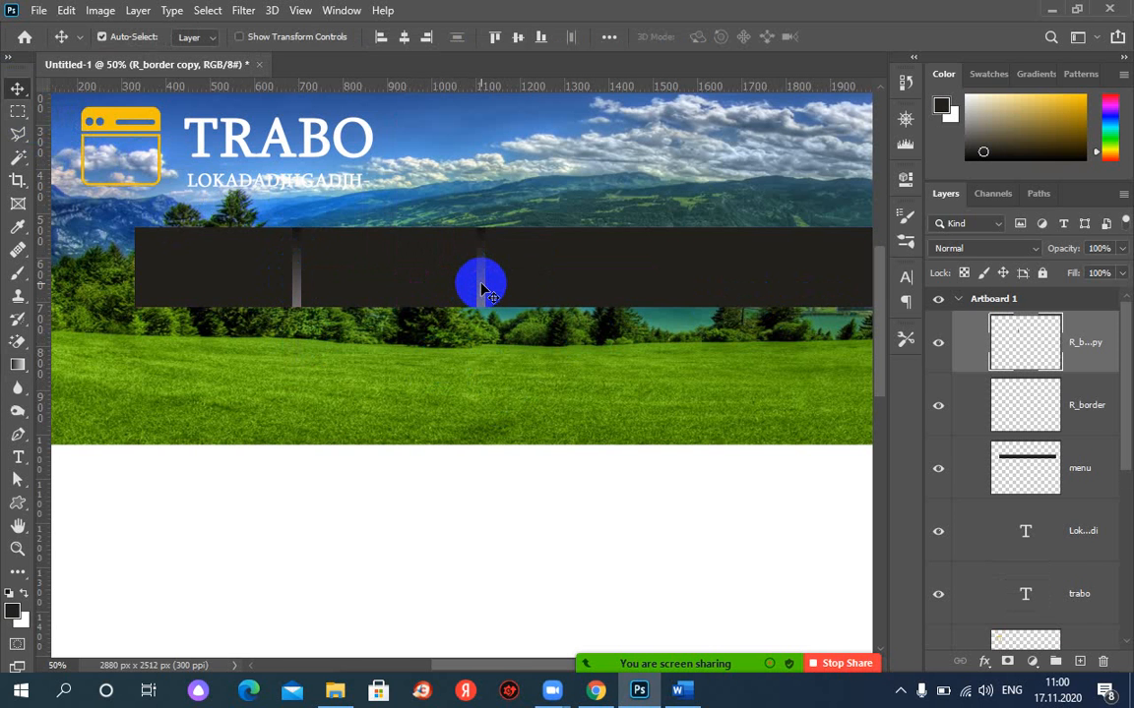
drag(482, 288, 835, 280)
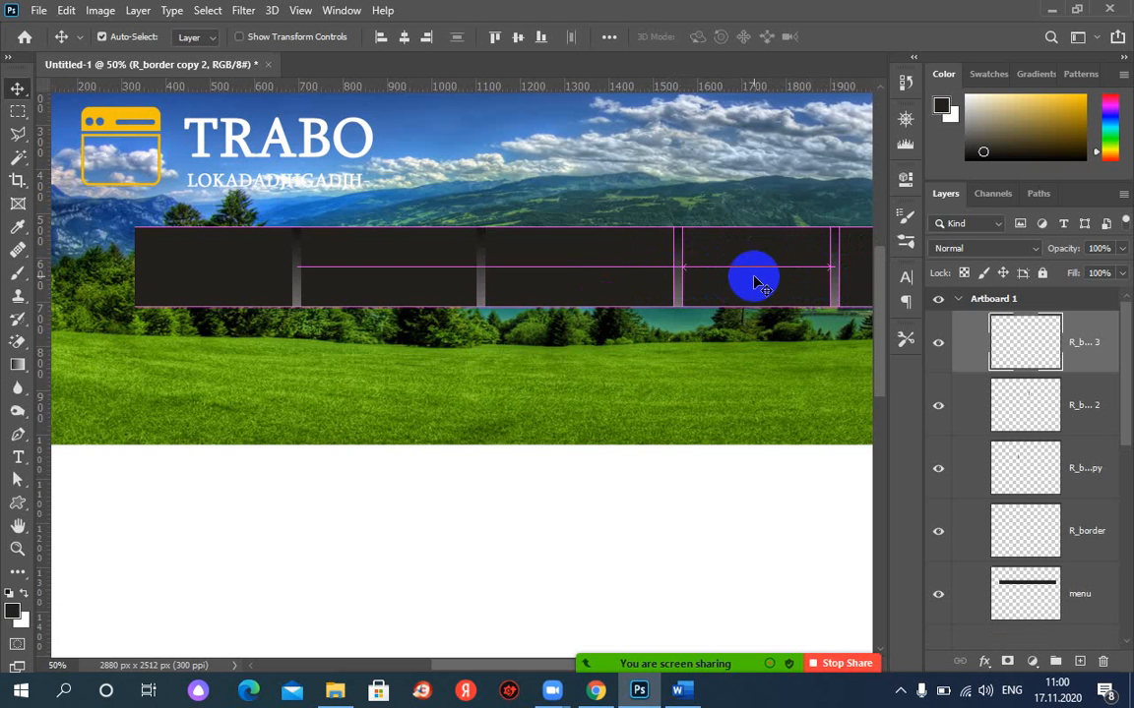
drag(758, 285, 756, 284)
Step: Add the text HOME in white 14 pt Sylfaen inside the first section of the menu bar
key(ctrl+minus)
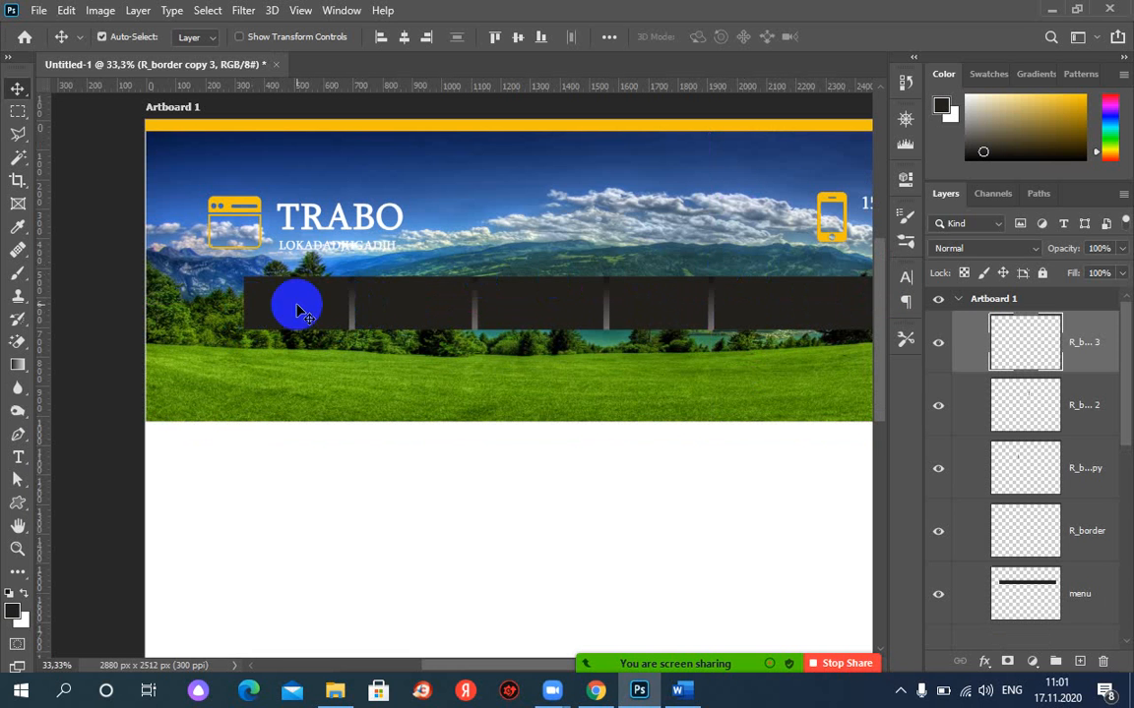
drag(553, 476, 488, 469)
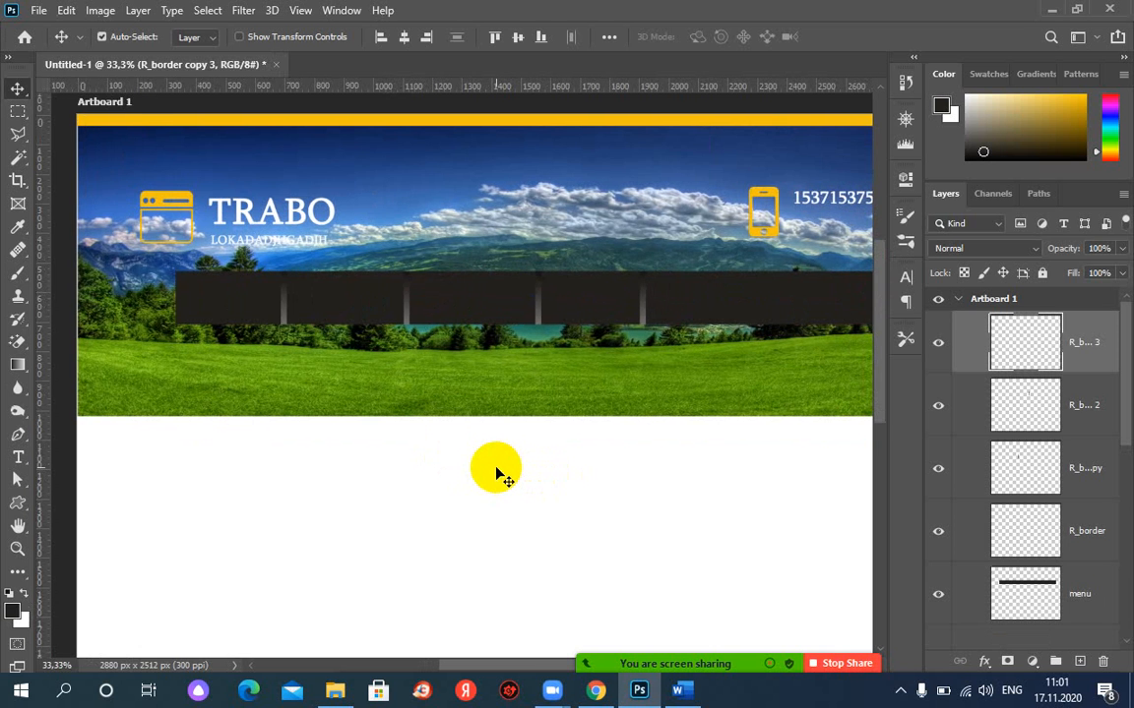
key(ctrl+minus)
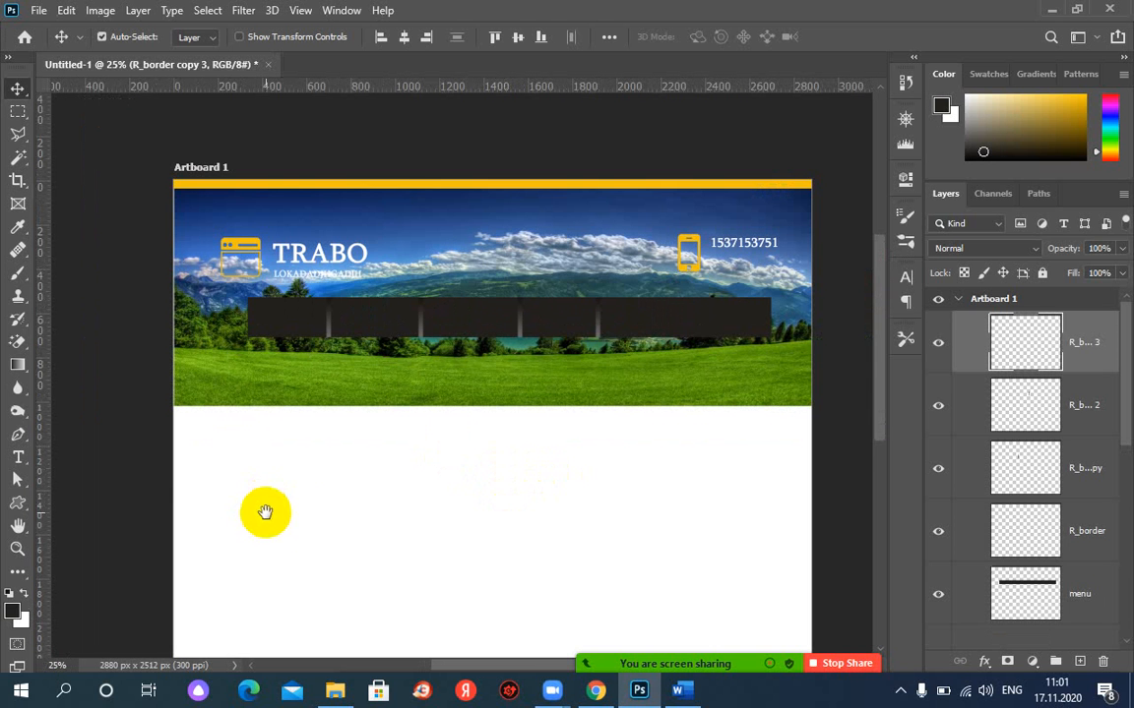
drag(304, 505, 288, 471)
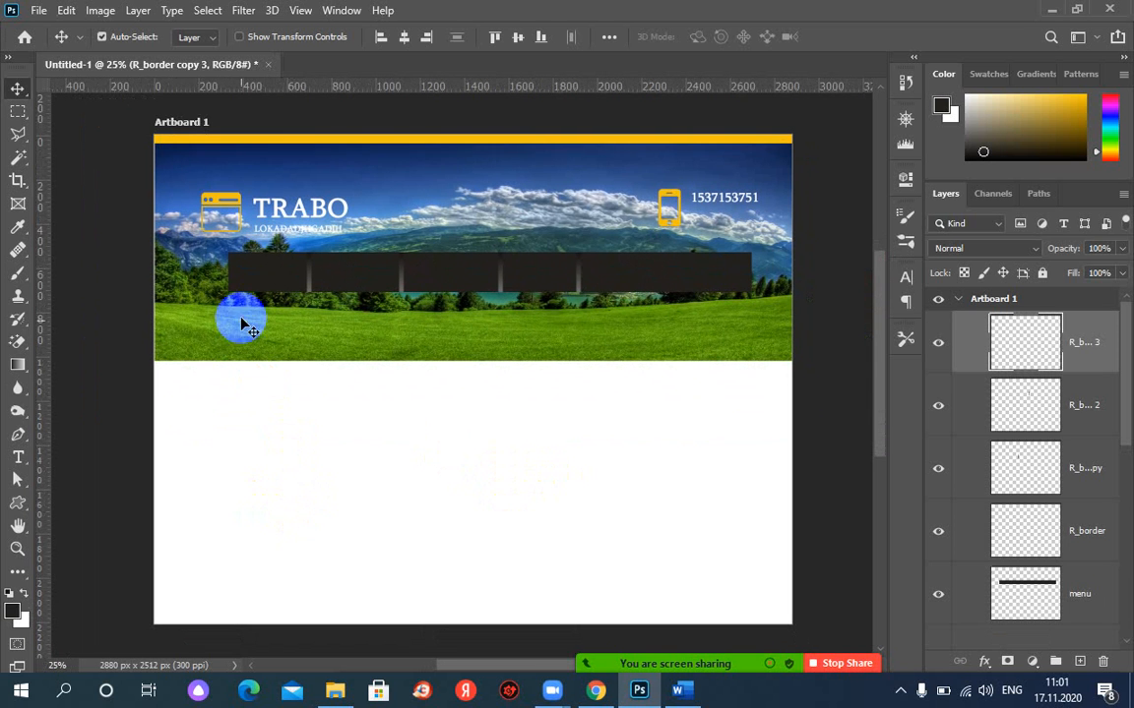
click(18, 457)
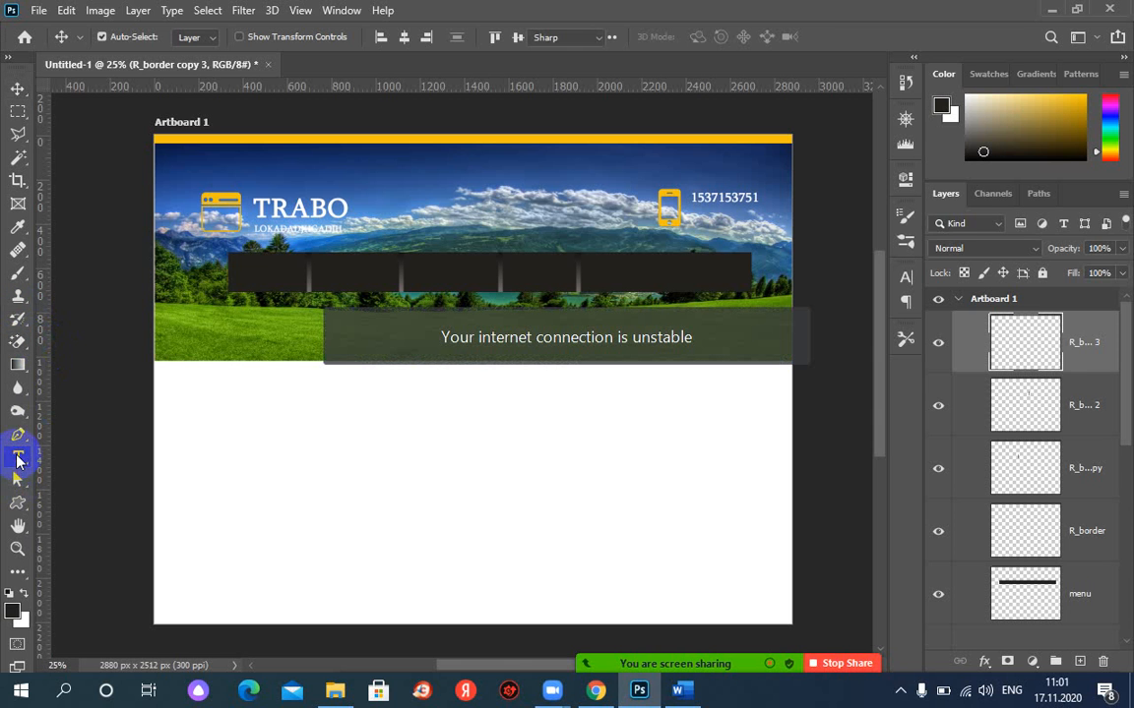
click(264, 274)
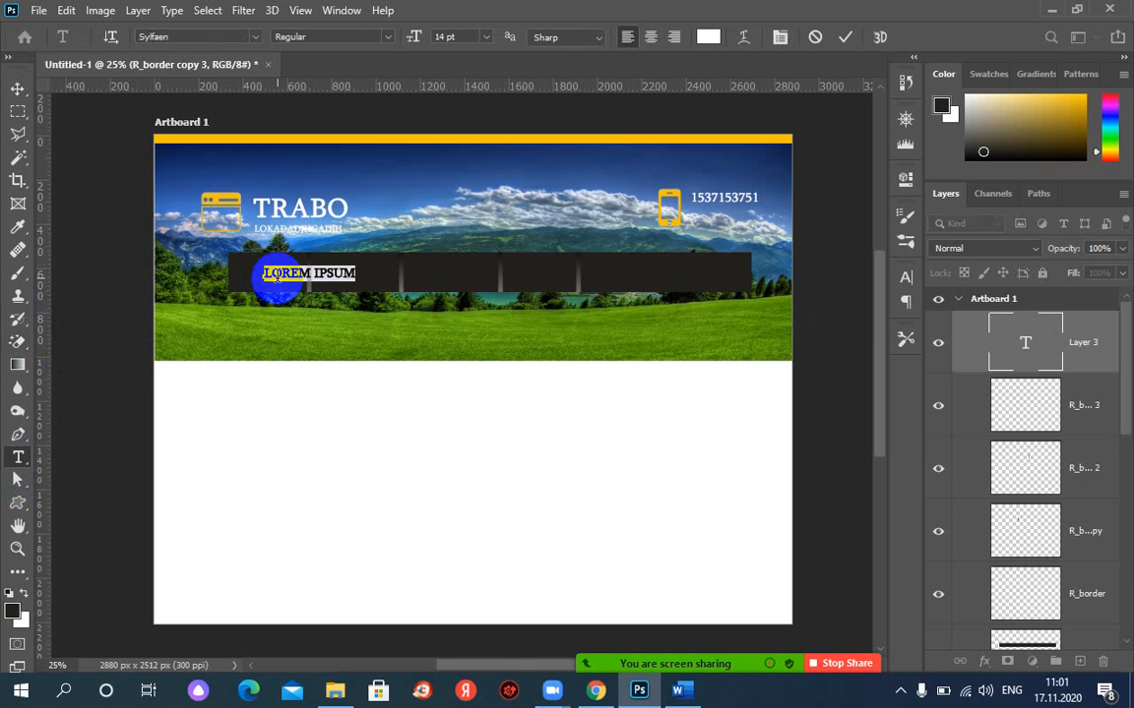
click(277, 277)
key(ctrl+a)
text(HOME)
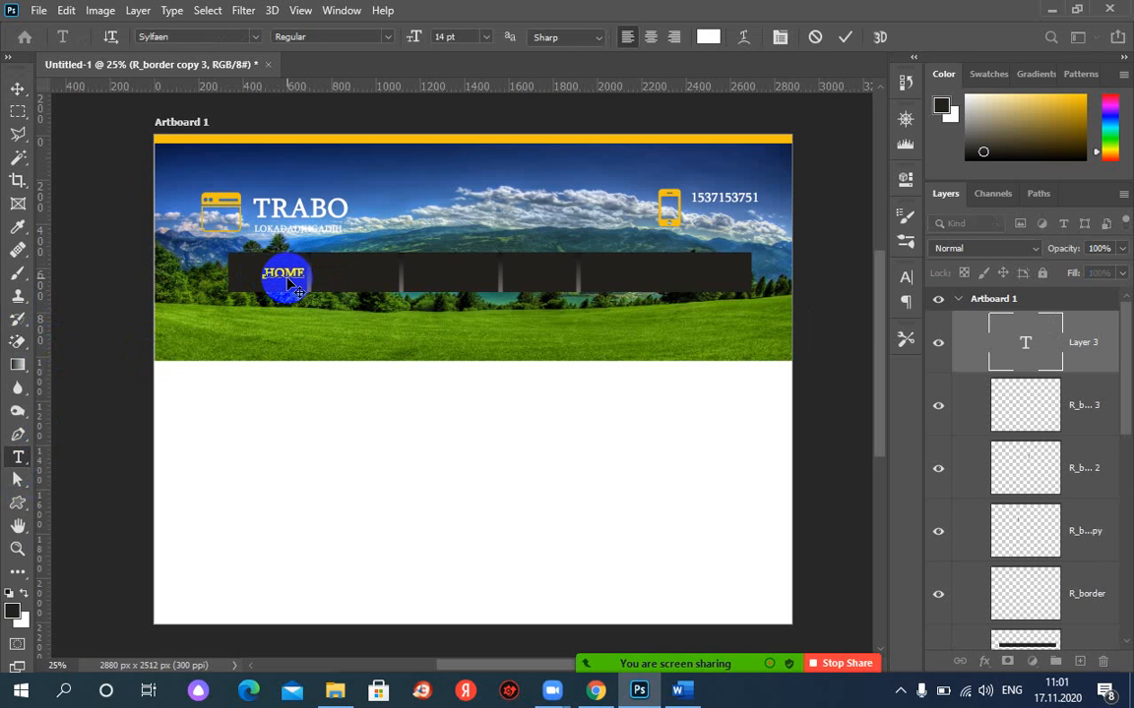
click(844, 37)
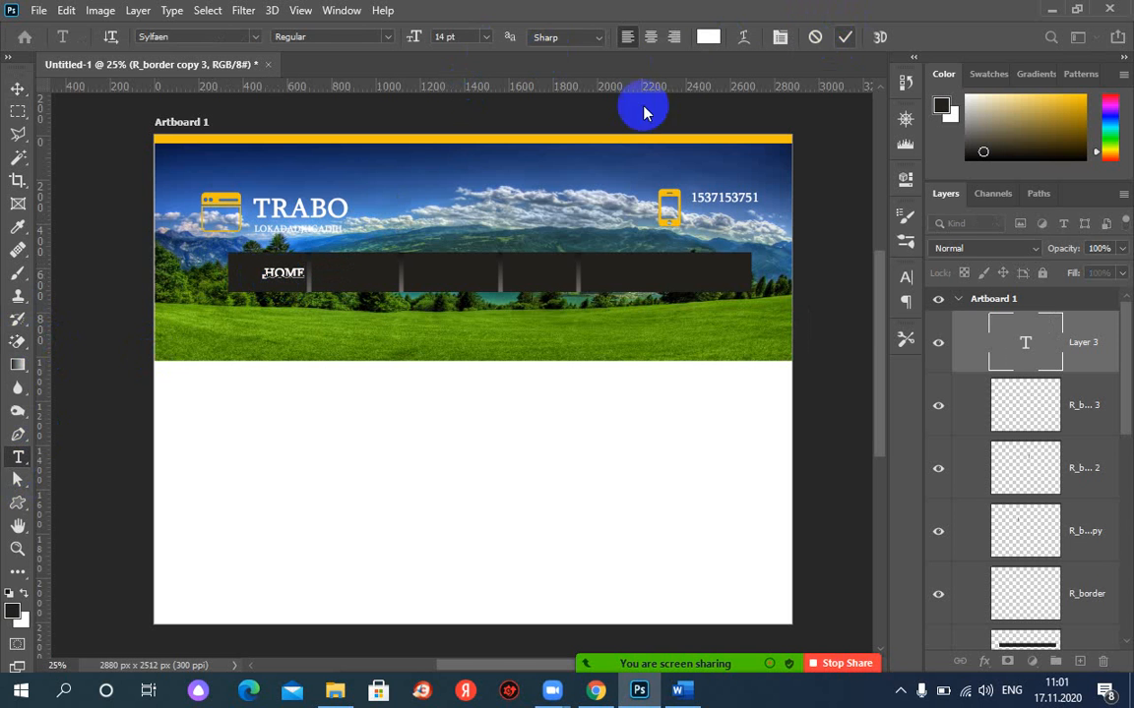
Step: Nudge the HOME label left until it is centered in the first menu section
click(18, 89)
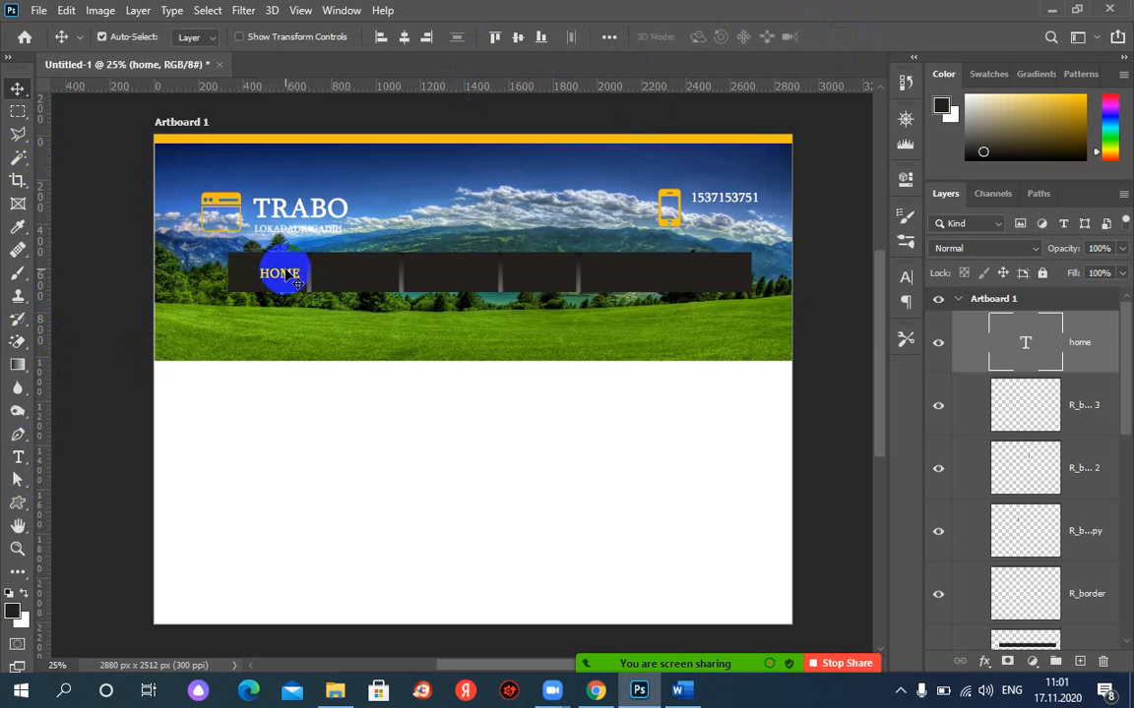
key(shift+Left)
key(shift+Left)
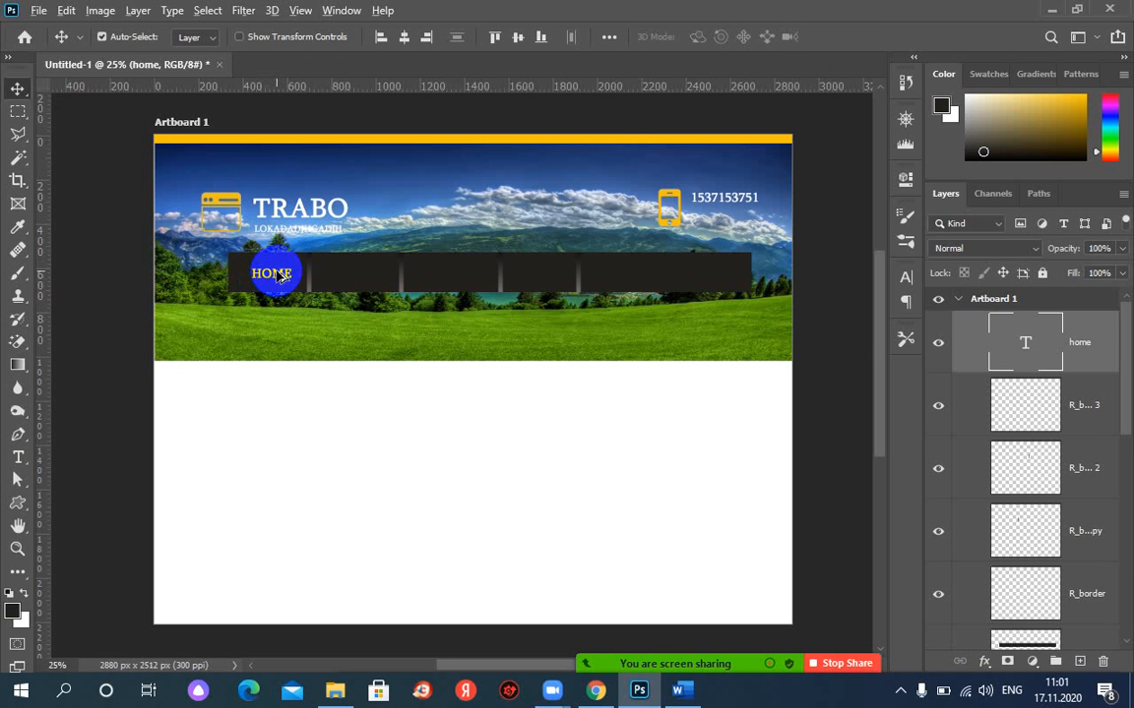
Step: Duplicate the HOME label four times, placing one copy in each of the remaining menu sections
drag(273, 272, 372, 281)
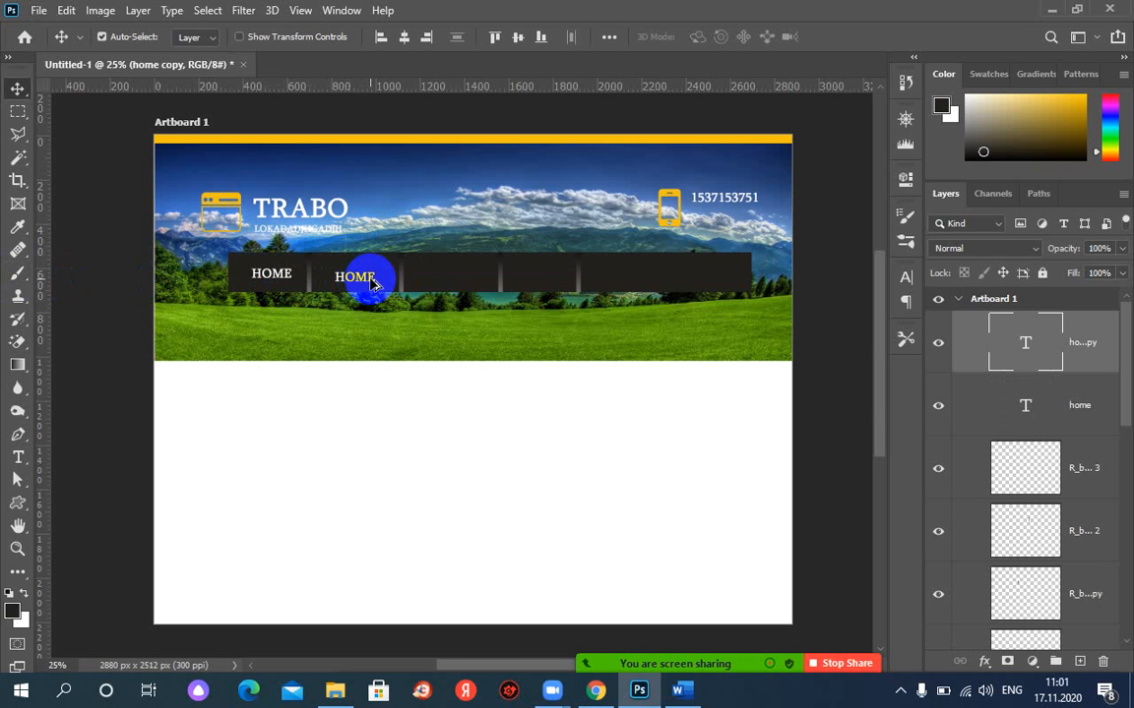
drag(370, 283, 651, 278)
key(ctrl+j)
key(ctrl+j)
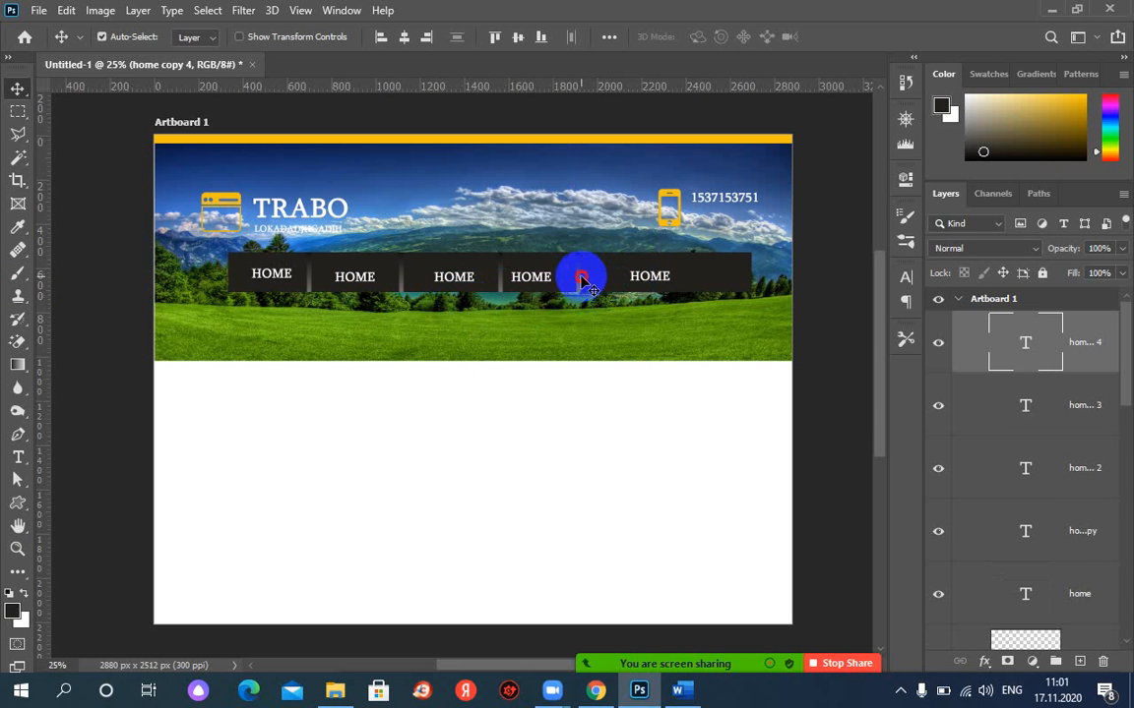
Step: Shift the menu bar slightly right and move the last divider right to widen the fourth menu section
click(582, 281)
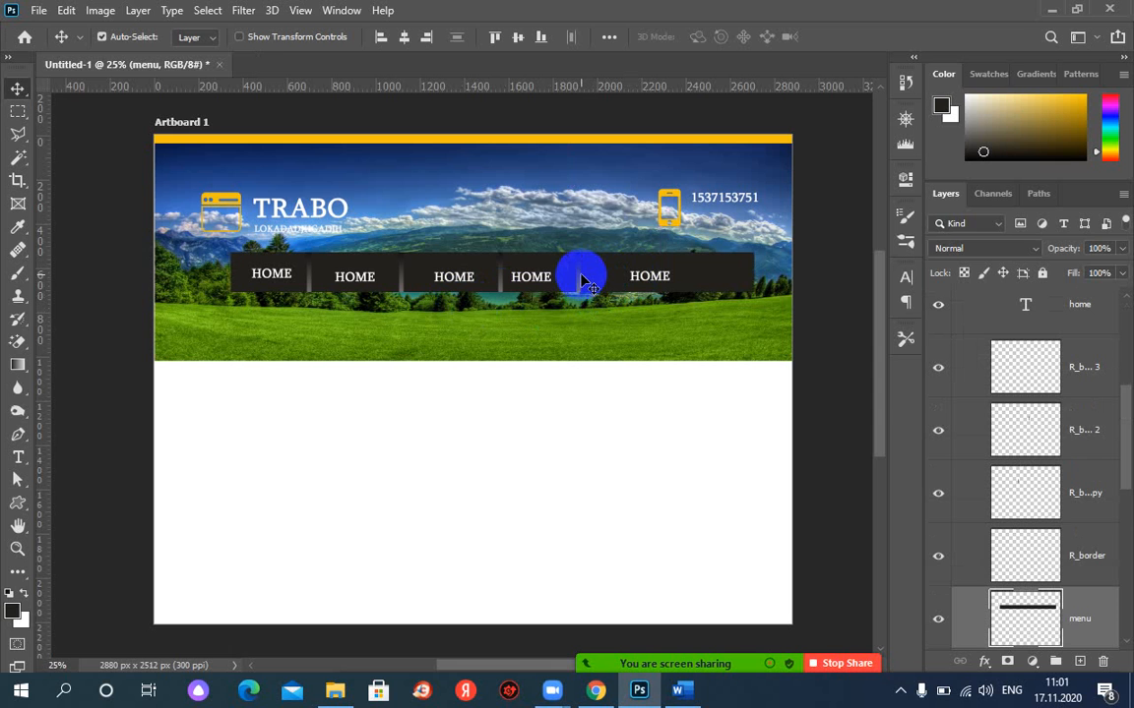
key(ctrl+z)
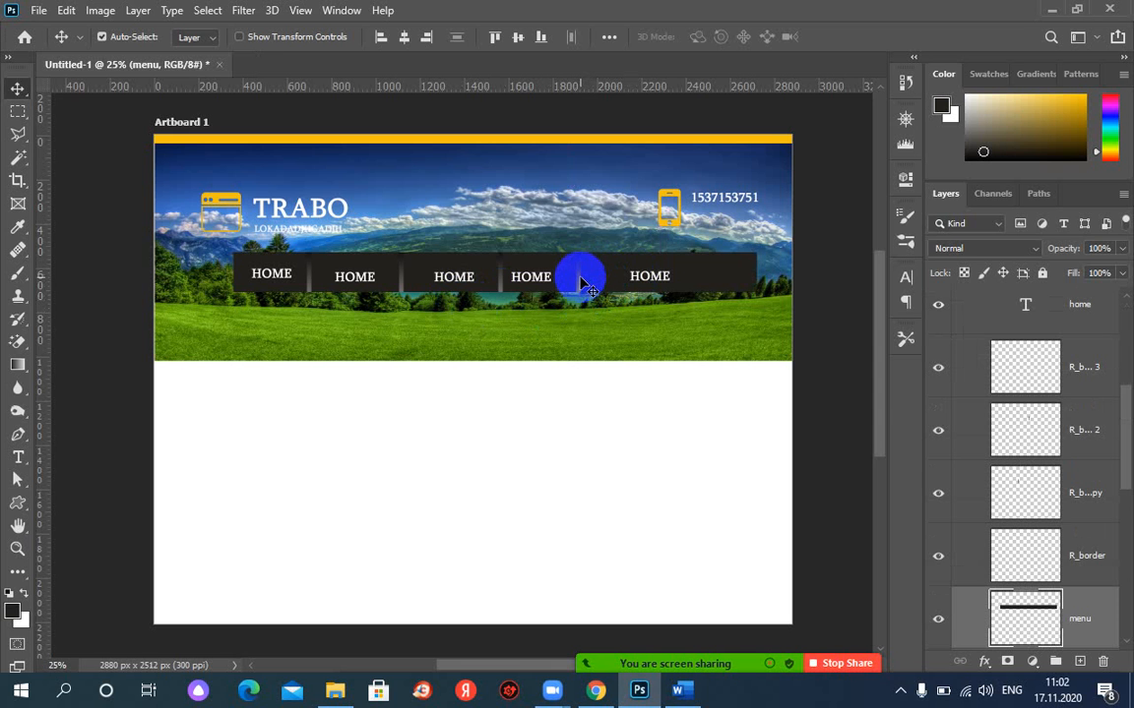
click(579, 282)
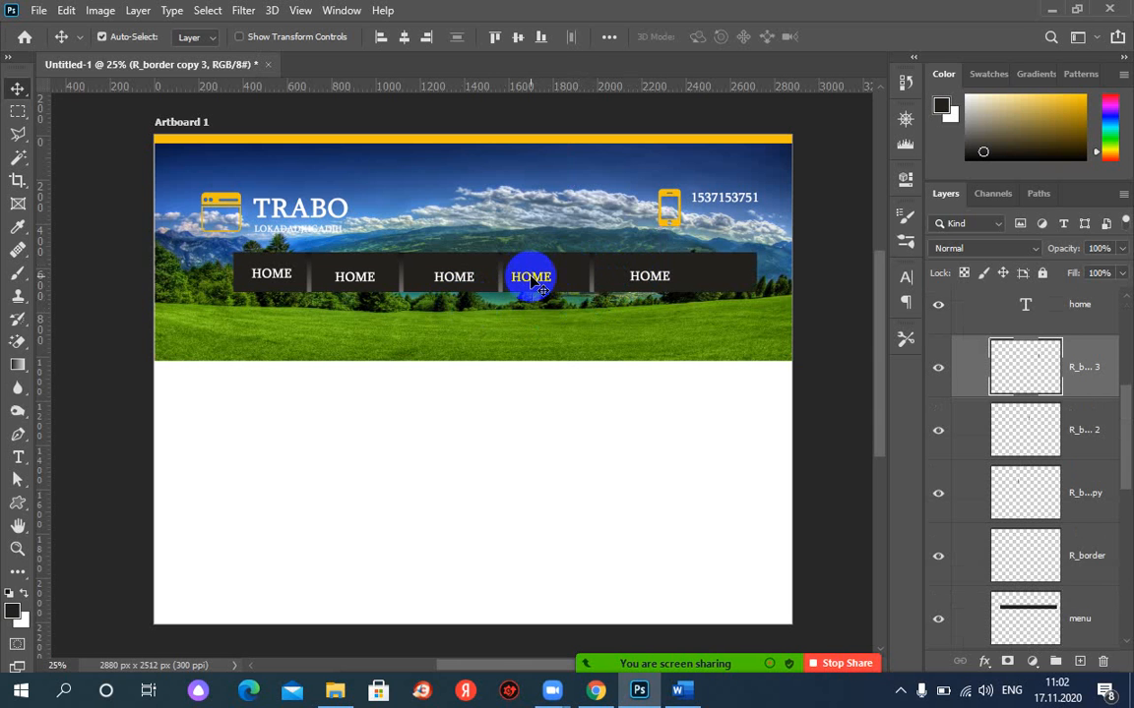
Step: Nudge the fourth HOME label right until it is centered between its two dividers
click(536, 281)
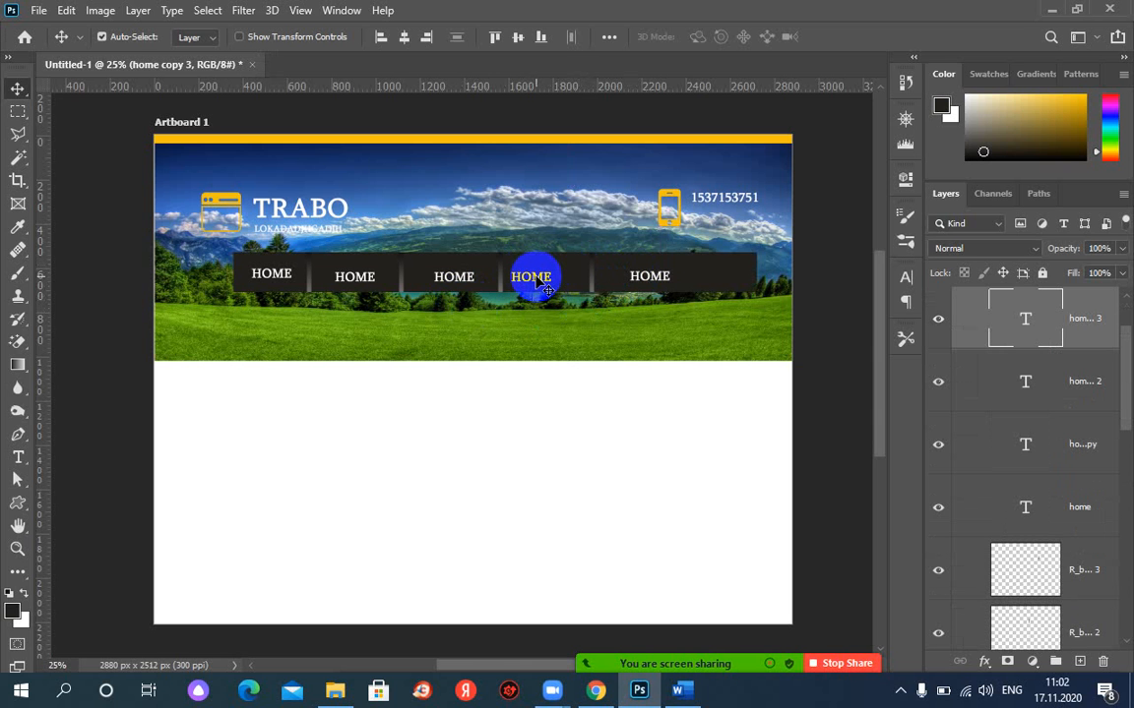
key(Right)
key(Right)
key(Right)
key(Right)
key(Right)
Step: Change the text of the second menu label to ABOUT
double_click(360, 282)
double_click(356, 276)
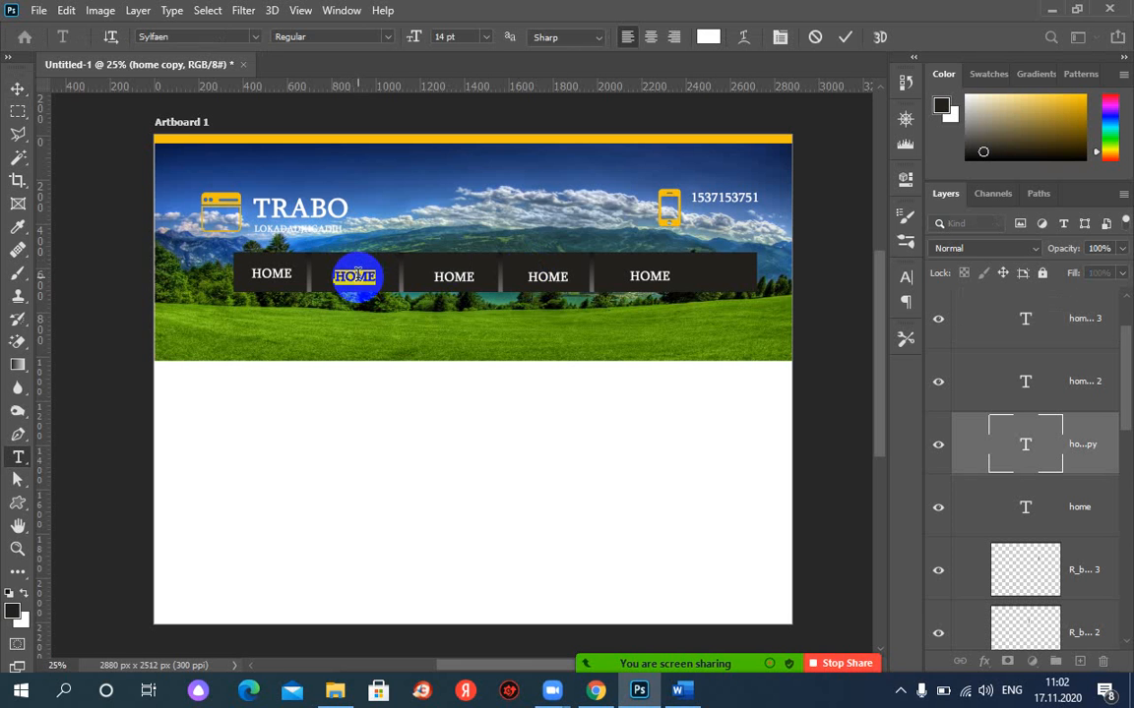
click(356, 275)
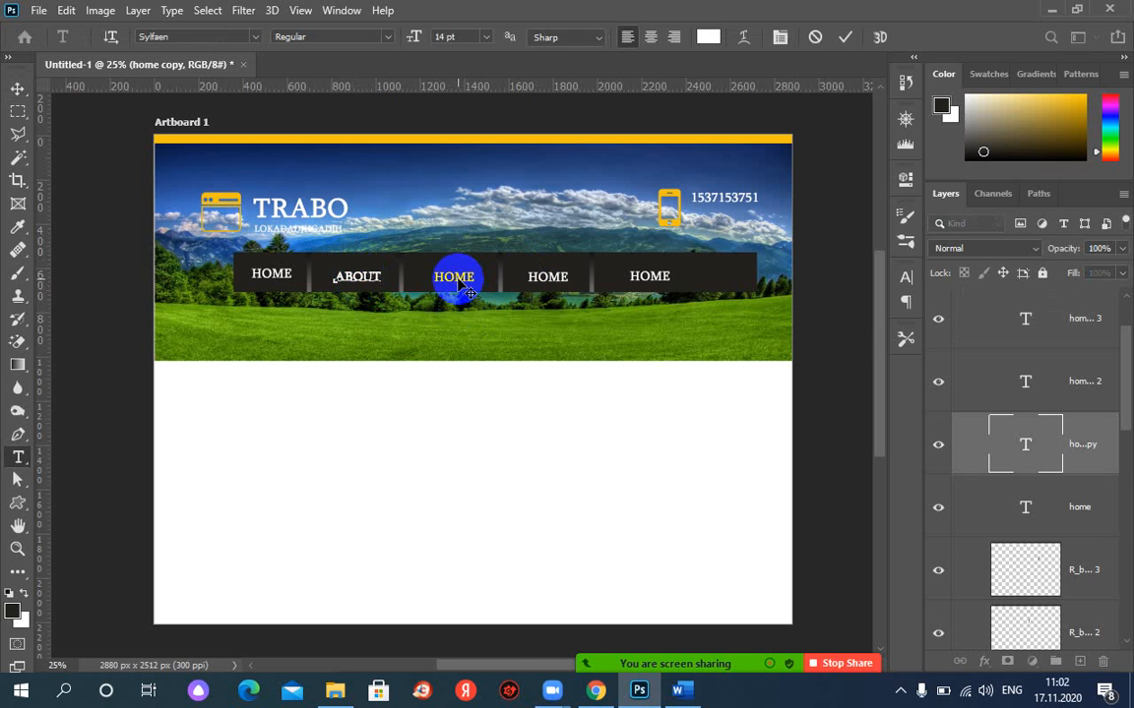
click(846, 36)
key(v)
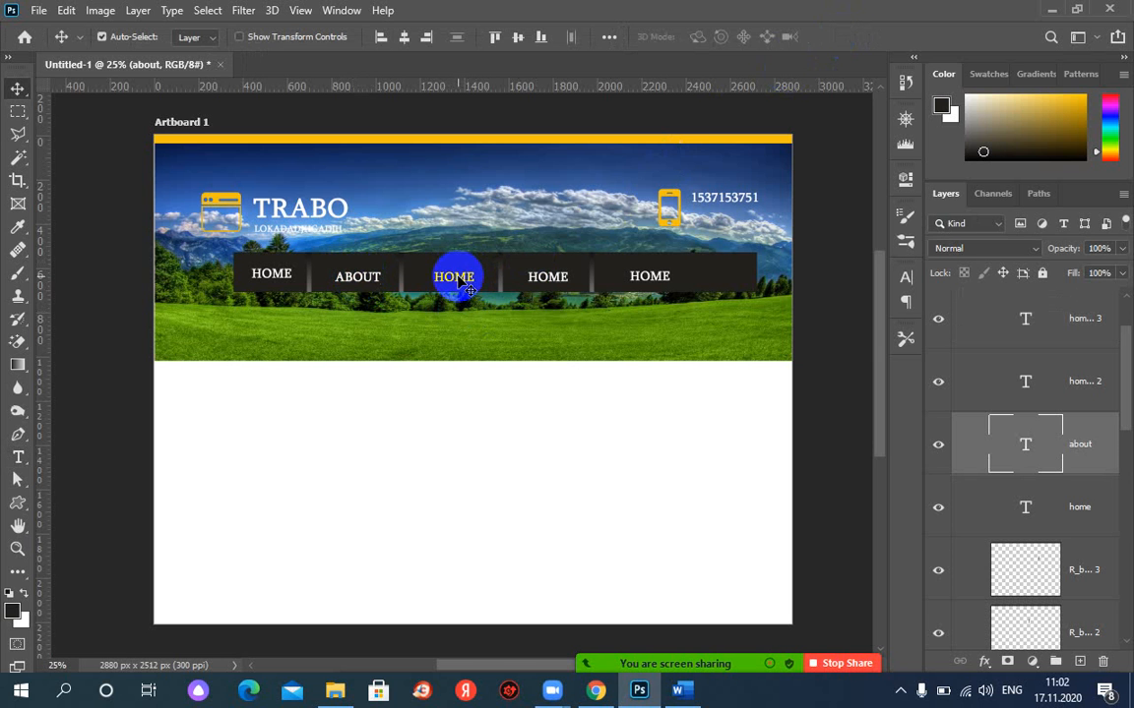
Step: Replace the third menu label's text with GALLERY
click(470, 286)
double_click(463, 271)
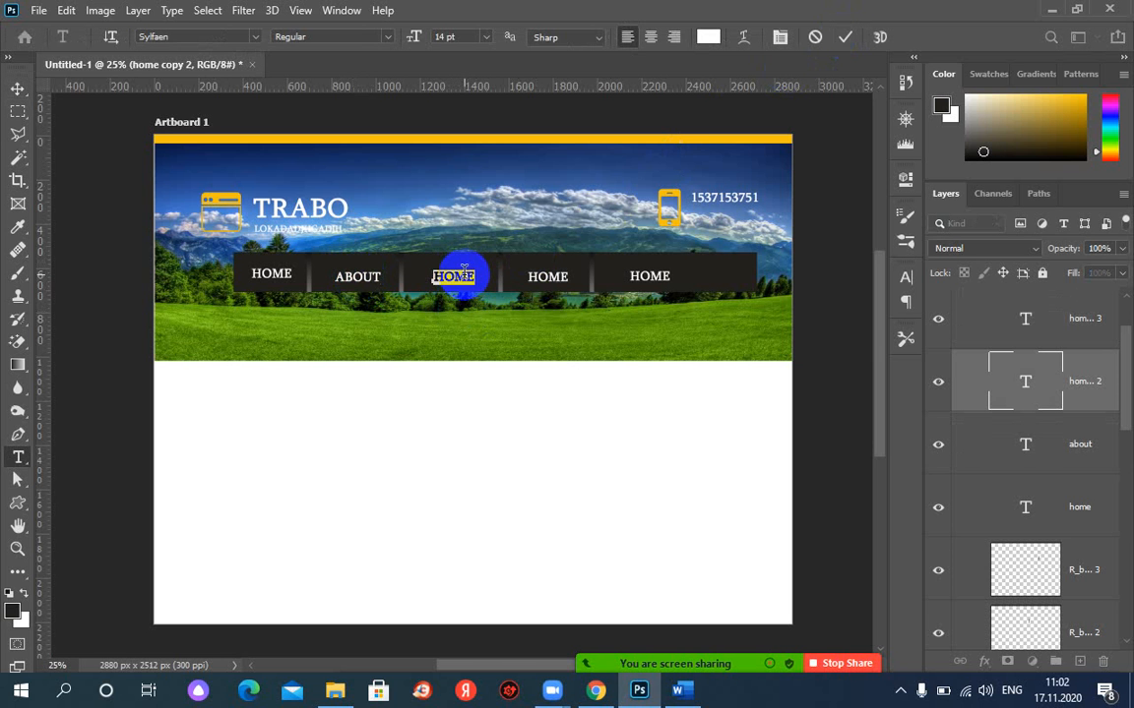
text(s)
click(844, 36)
key(v)
Step: Change the fourth menu label's text to NEWS
click(543, 274)
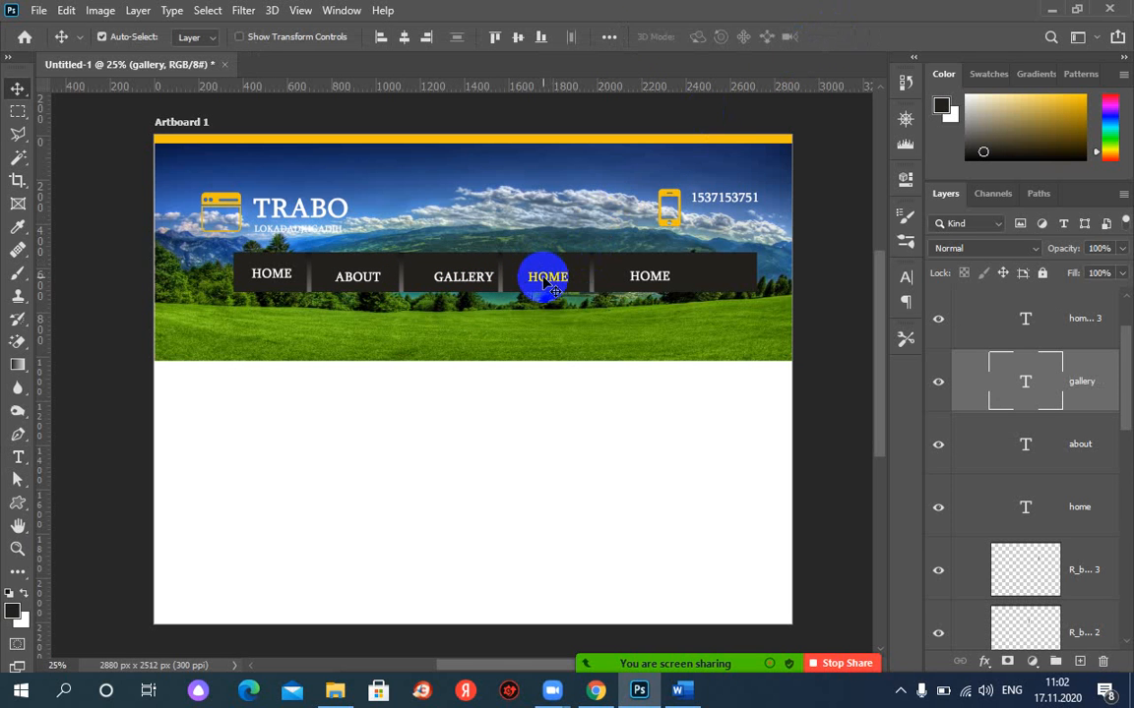
double_click(542, 275)
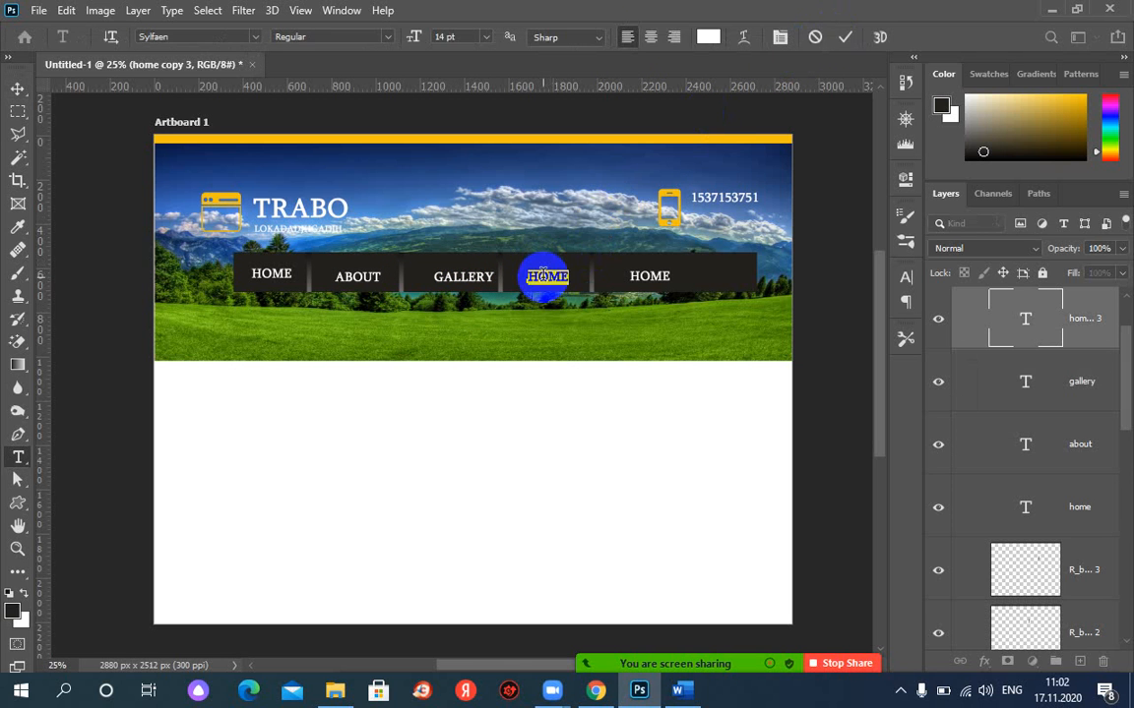
click(543, 265)
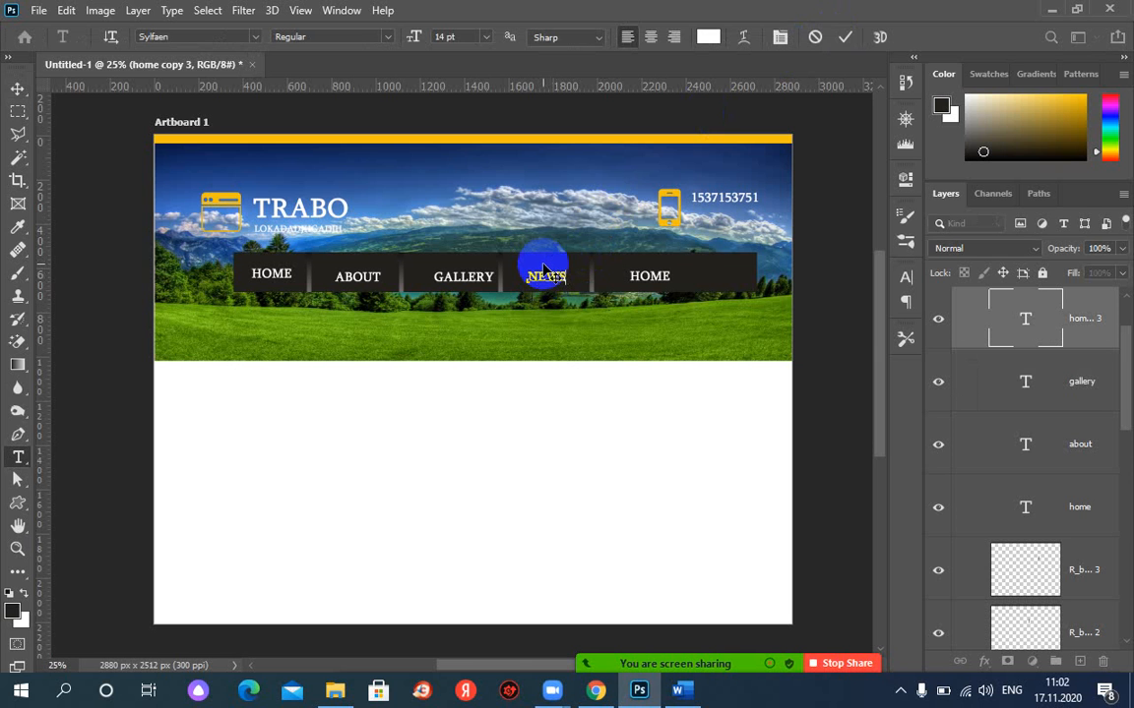
click(844, 37)
key(v)
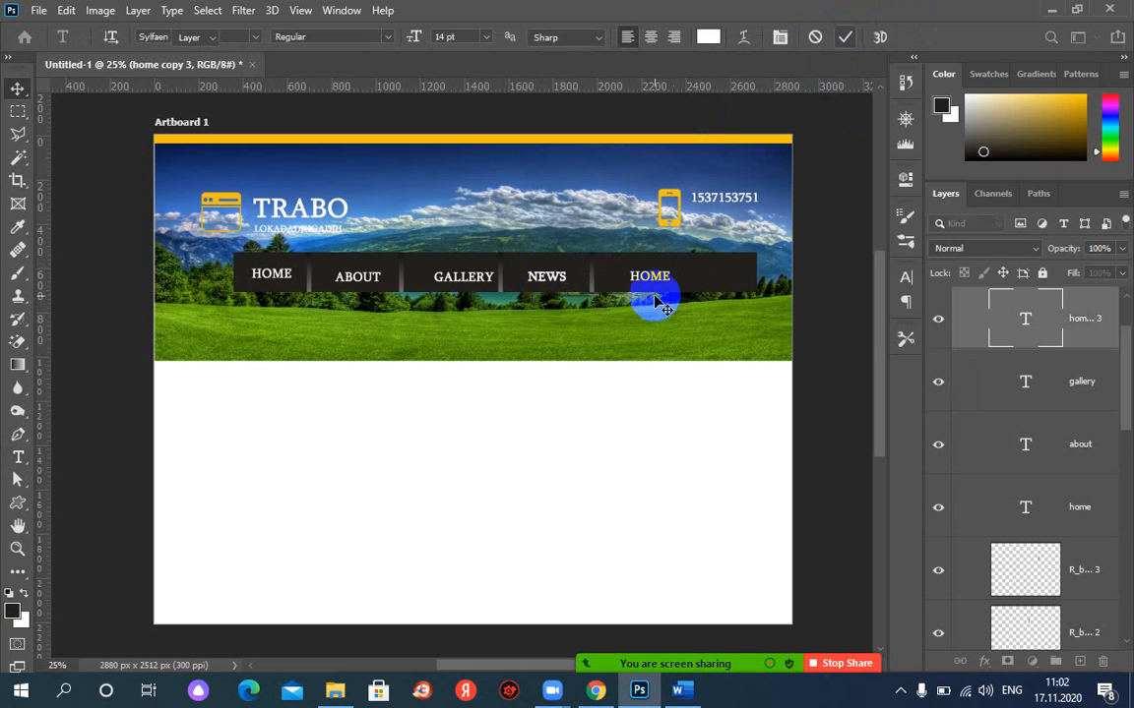
Step: Replace the text of the last menu label with CONTACT
click(652, 276)
key(t)
double_click(651, 272)
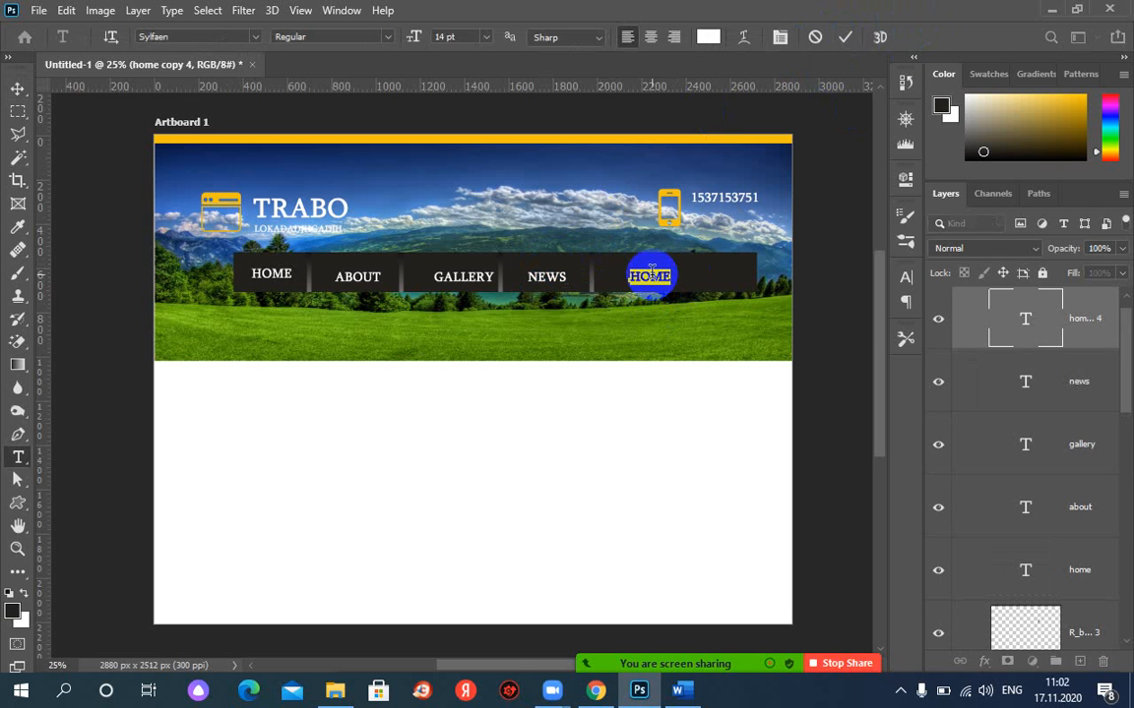
click(651, 273)
text(CONTACT)
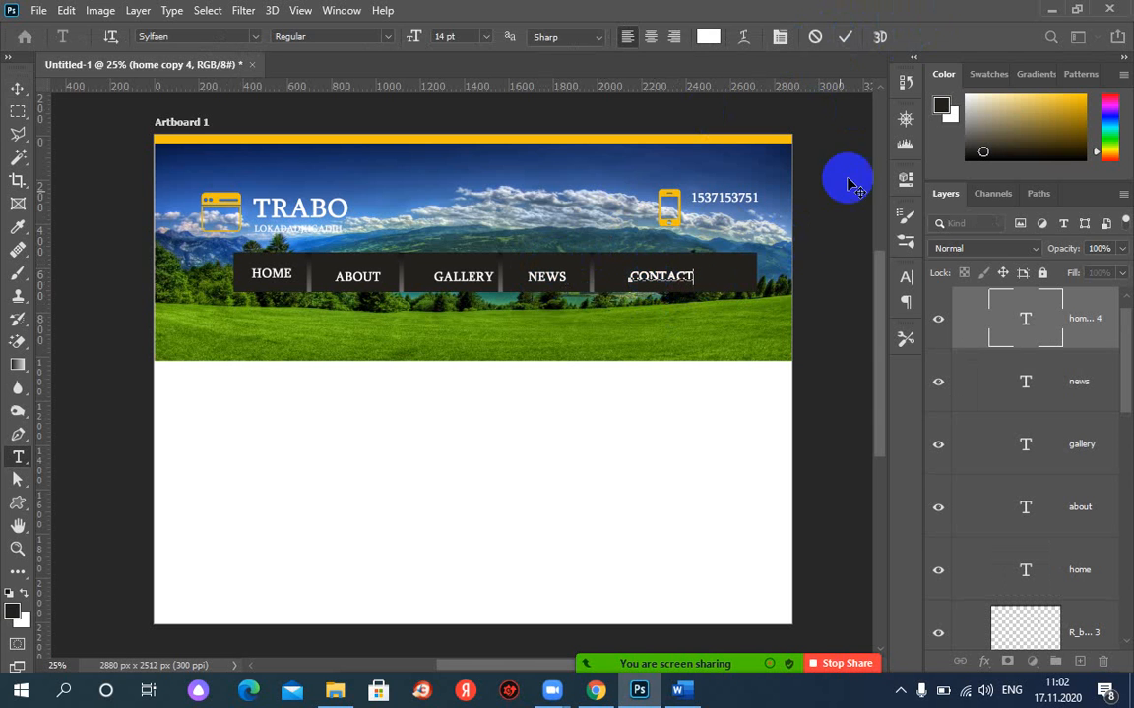
click(845, 37)
key(v)
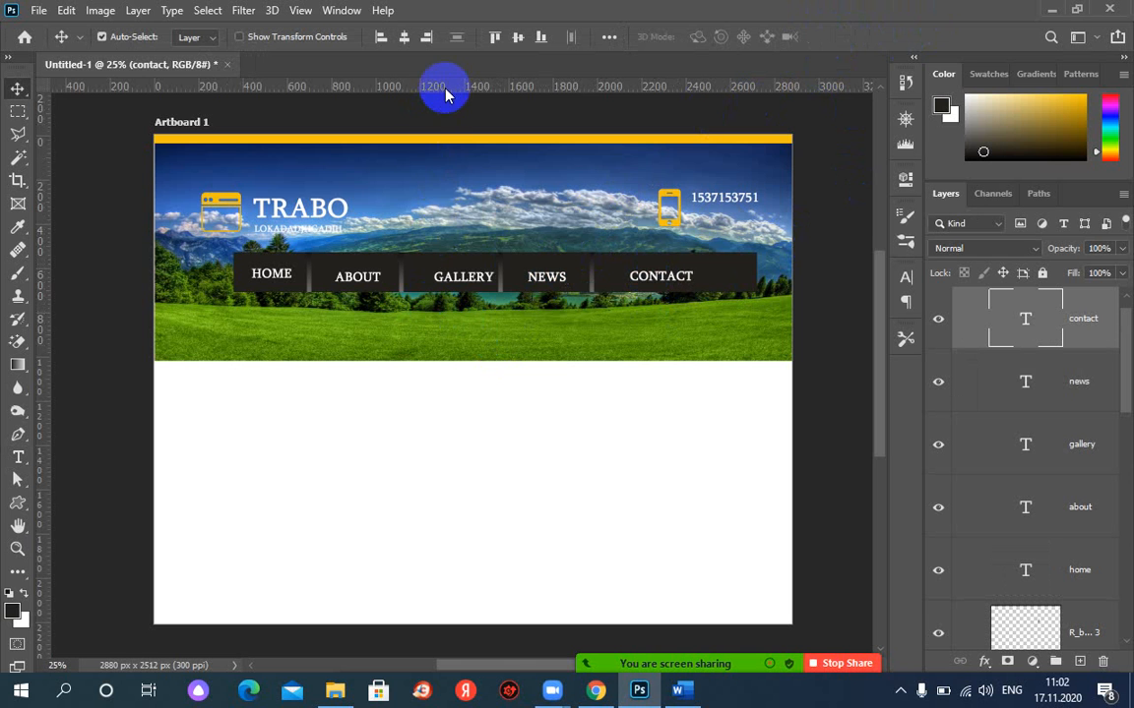
Step: Add a horizontal guide through the menu labels and raise ABOUT and GALLERY to the level of HOME
drag(445, 89, 463, 275)
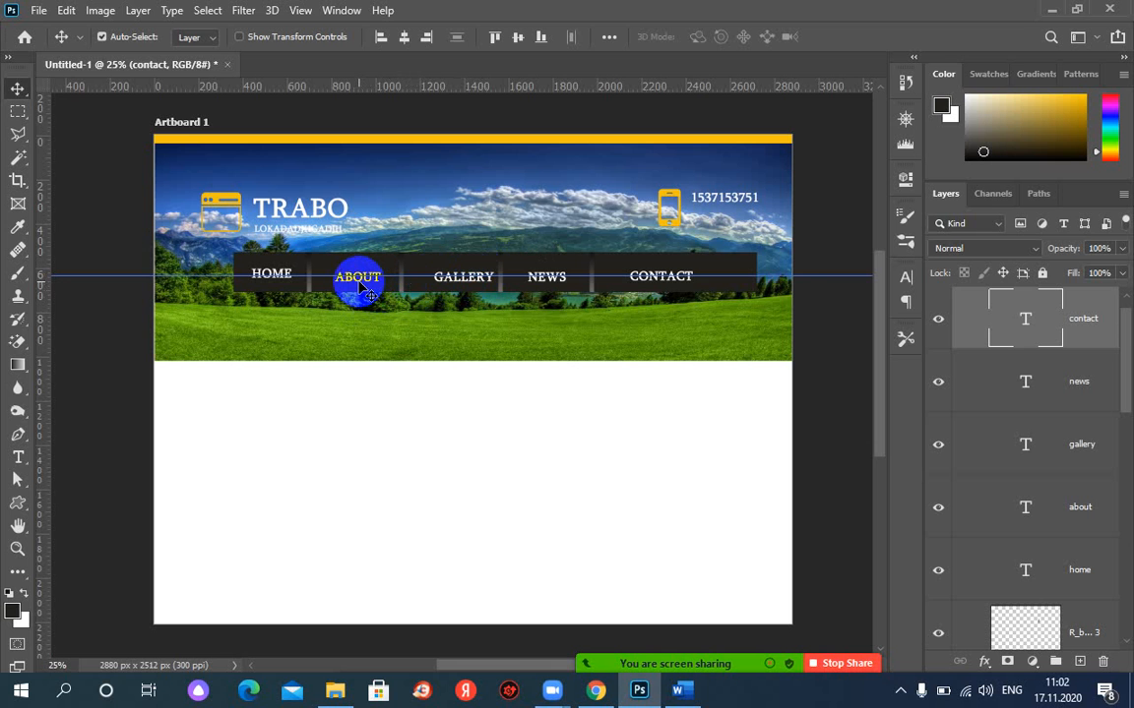
click(357, 285)
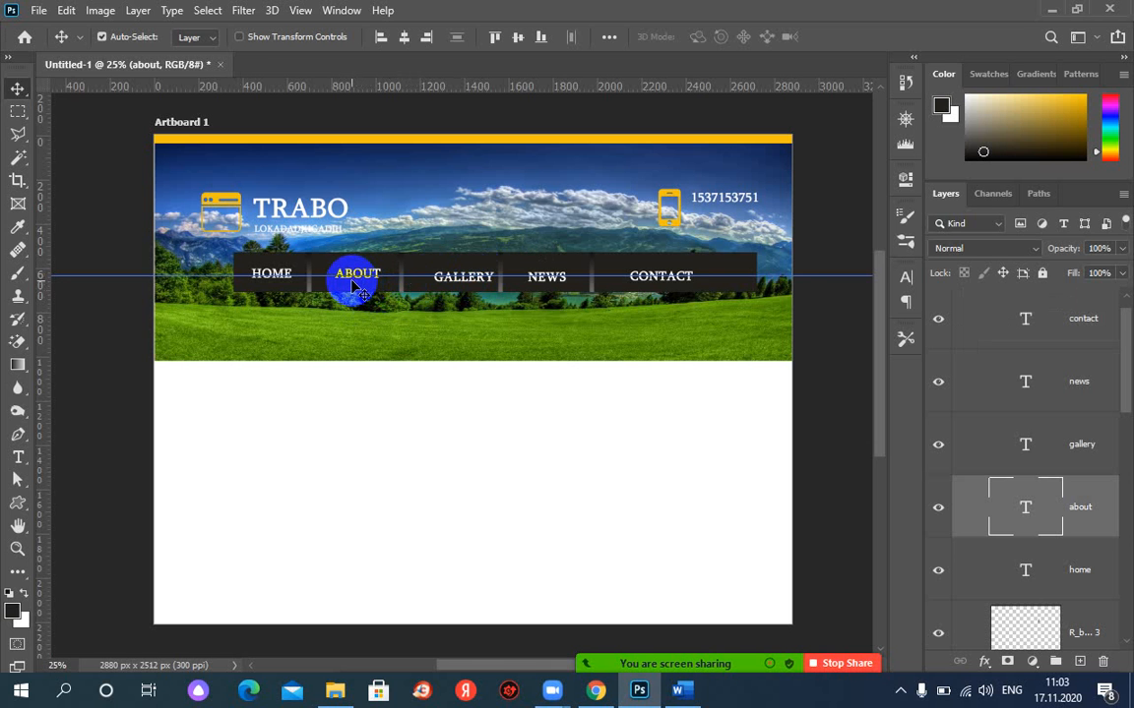
click(467, 293)
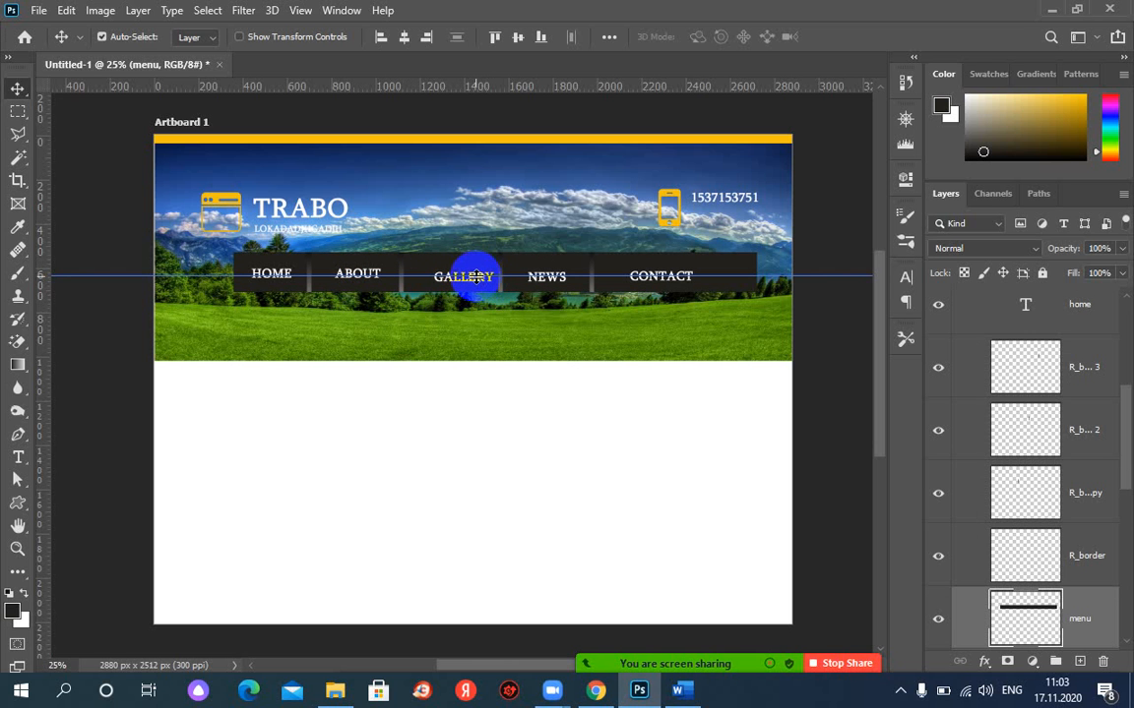
click(480, 279)
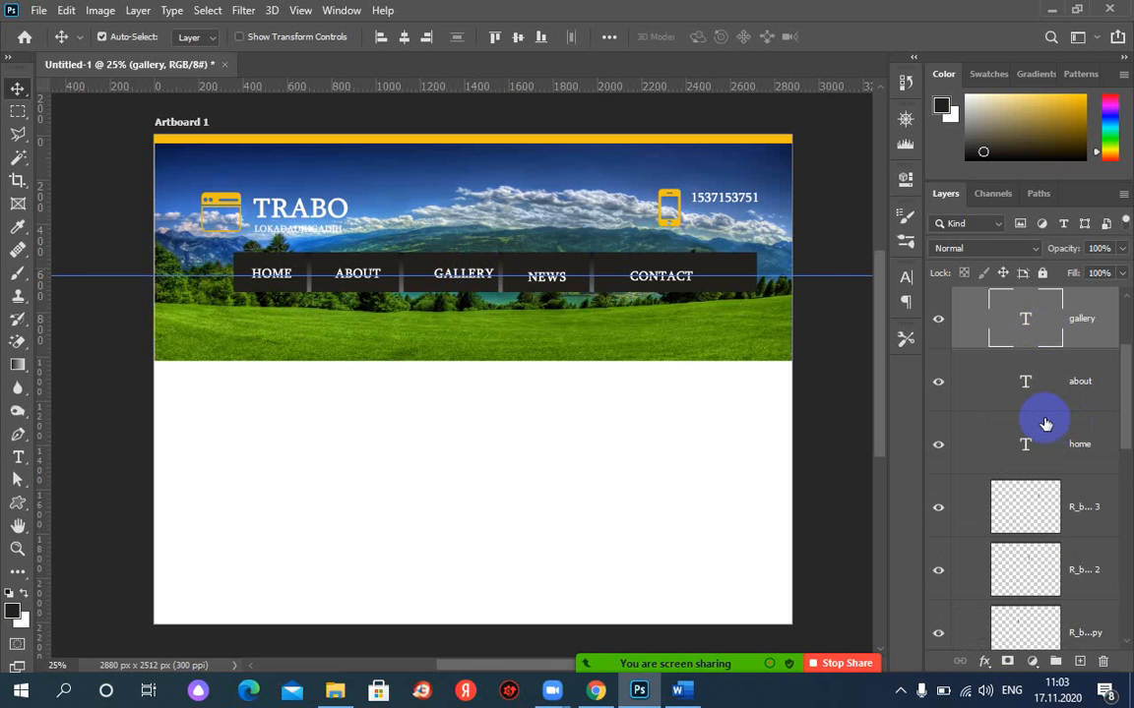
Step: Raise the NEWS and CONTACT labels to the level of the other menu labels, and remove the horizontal guide
drag(1126, 397, 1126, 311)
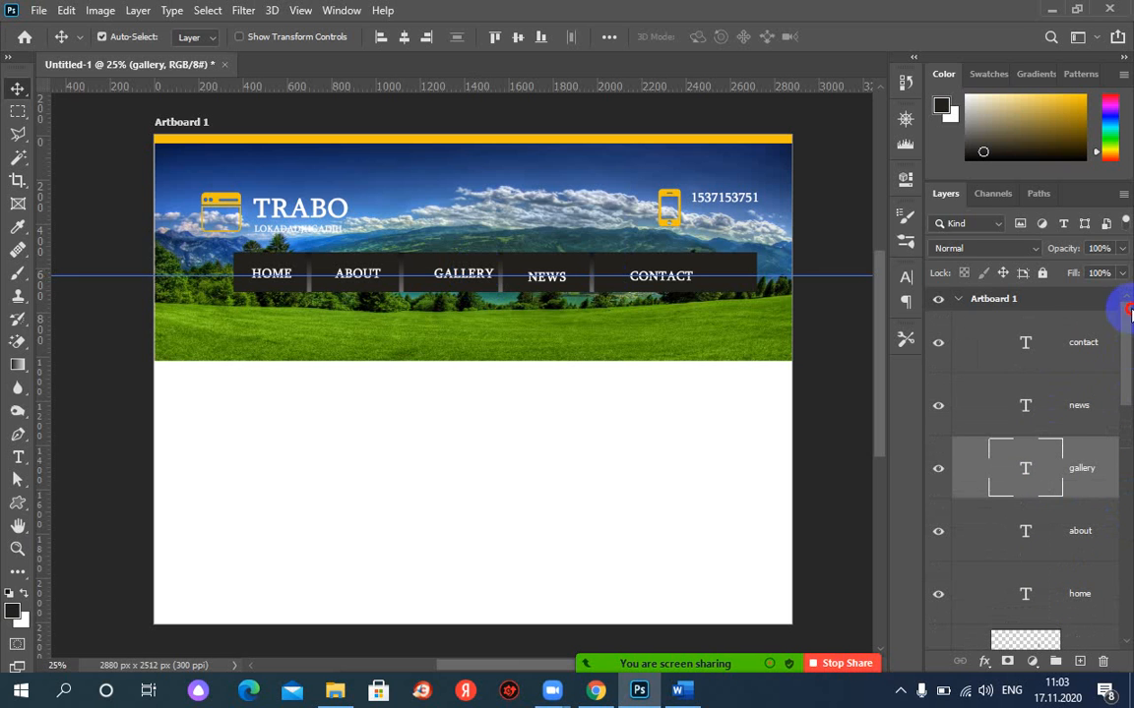
click(1008, 408)
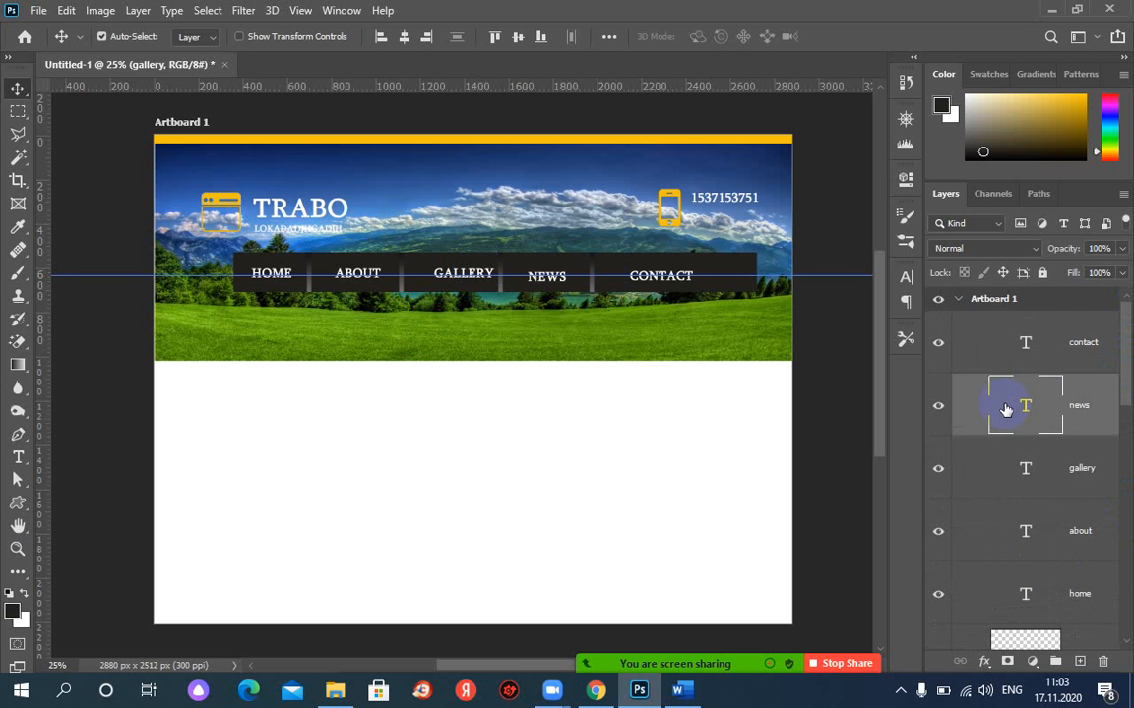
key(Up)
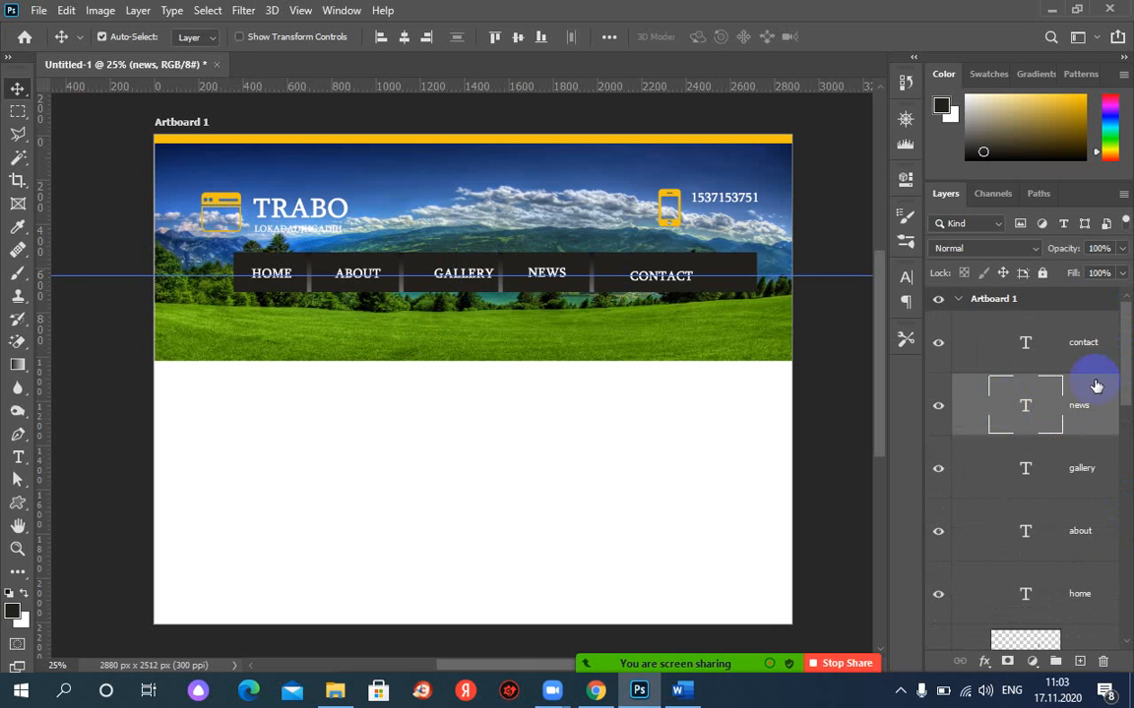
click(1086, 341)
key(Up)
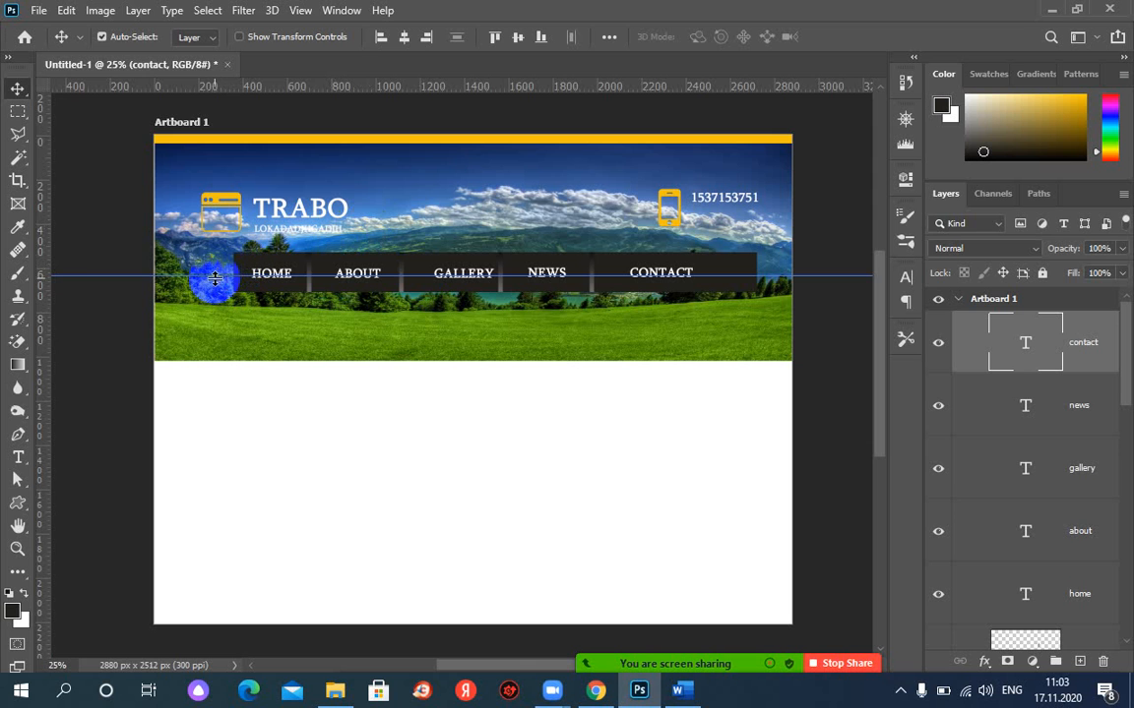
drag(215, 278, 272, 78)
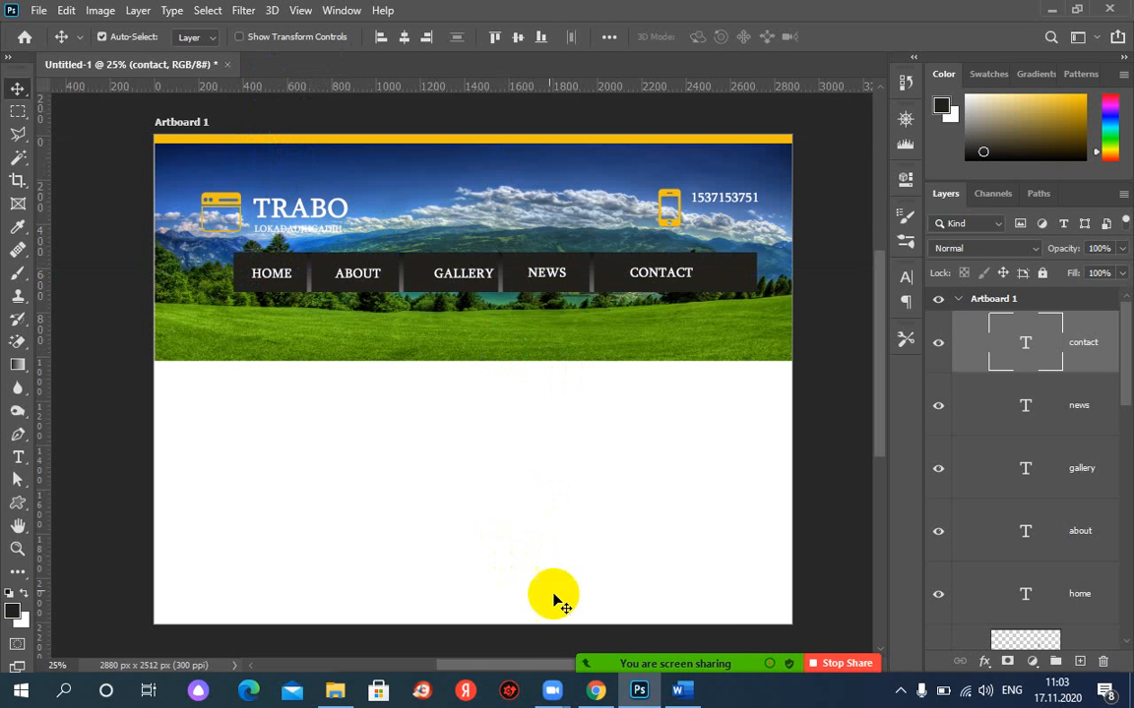
Step: Switch to Chrome, examine the slider marks and SPECIAL OFFERS section of the reference template, and return to Photoshop
mouse_move(635, 694)
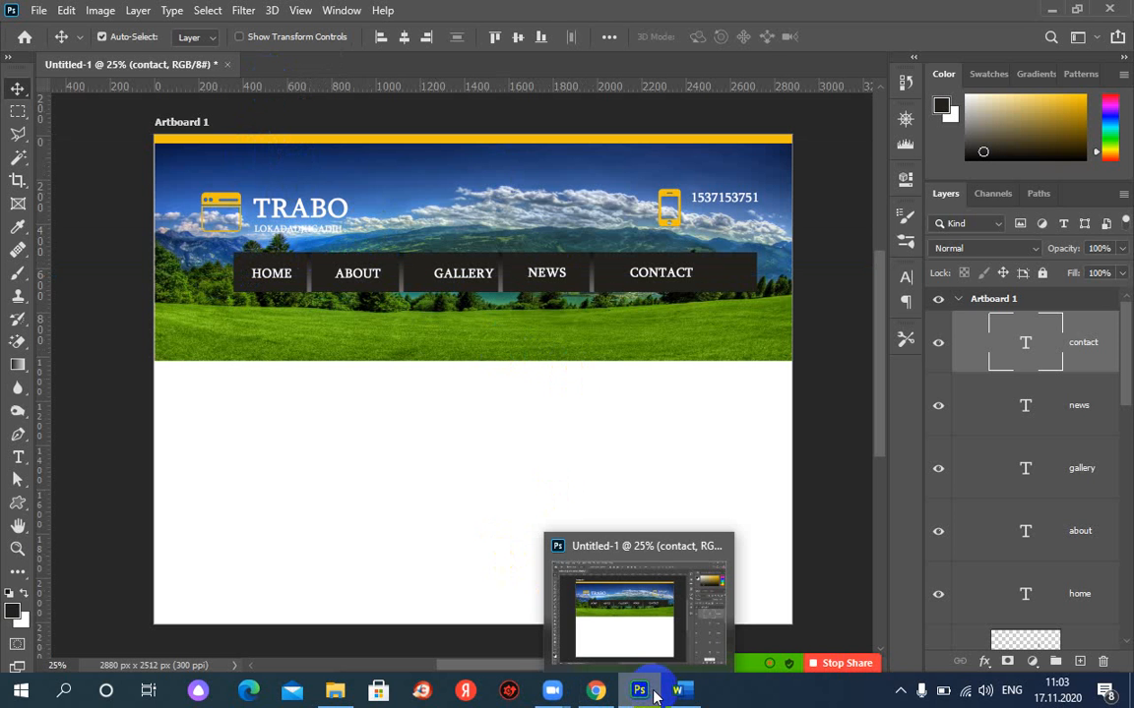
click(593, 693)
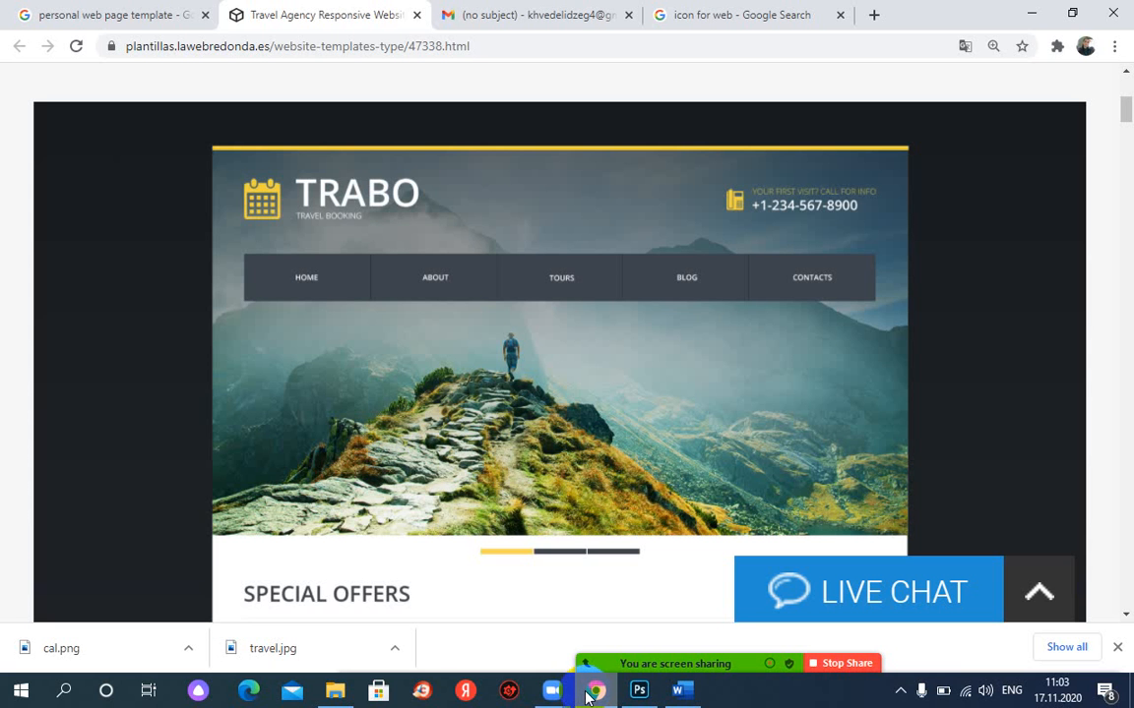
drag(1128, 108, 1131, 117)
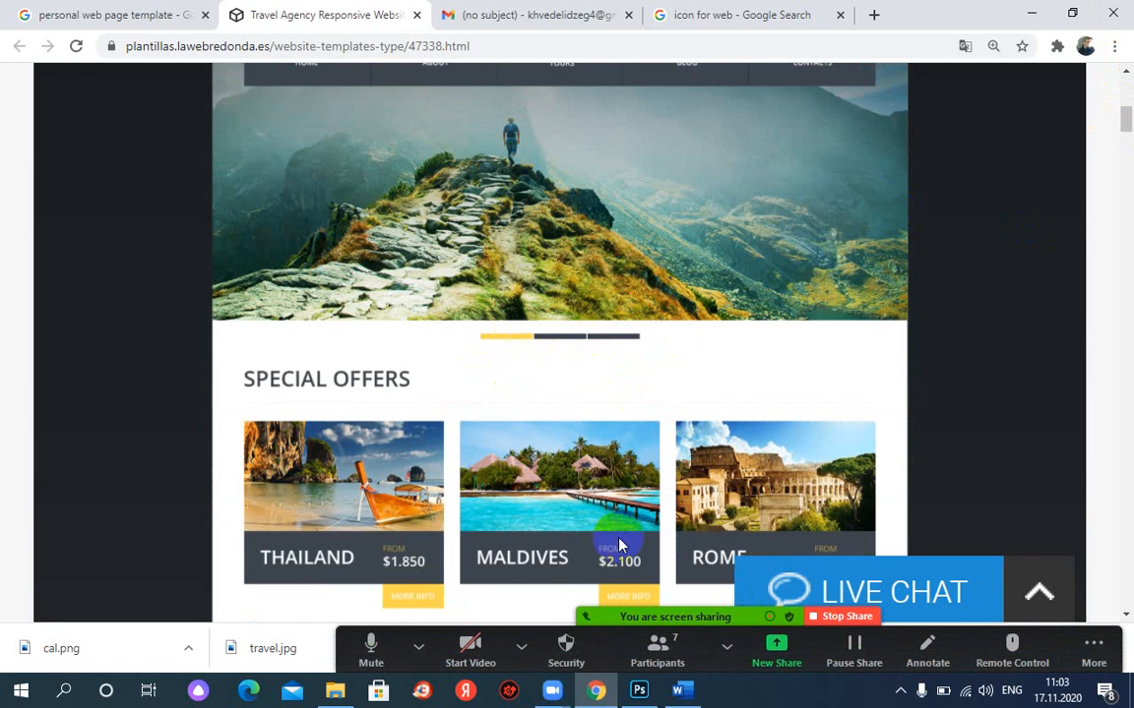
click(597, 688)
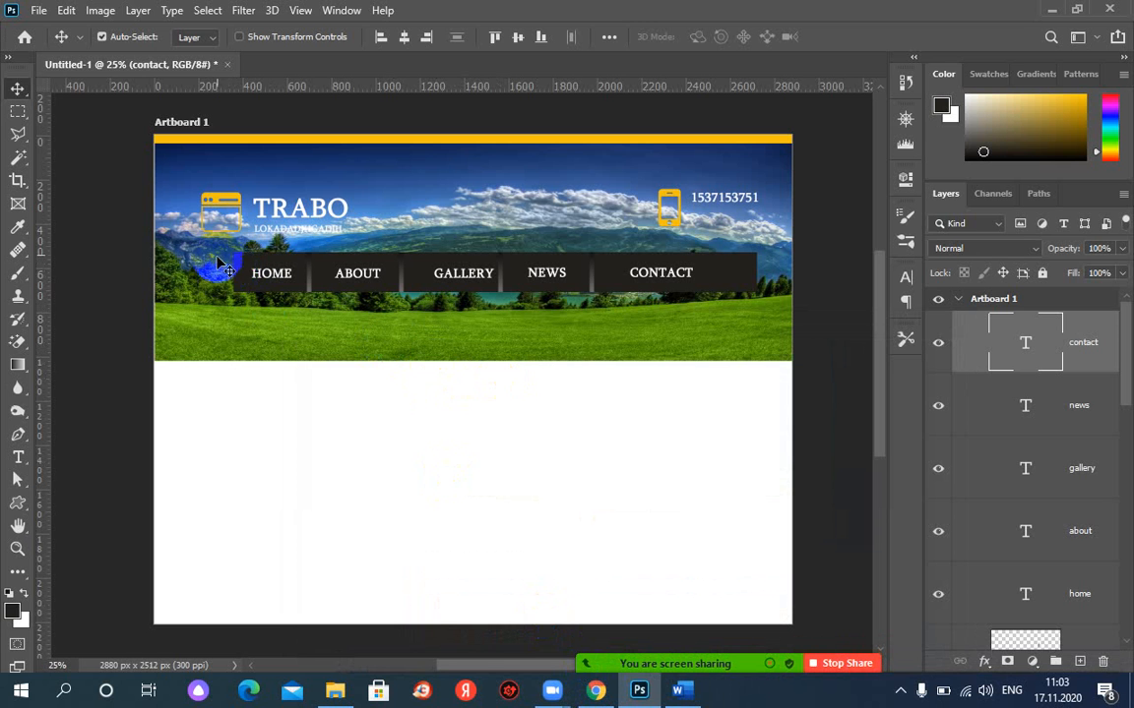
Step: Try a small rectangular selection below the banner, and place a vertical guide at about 1360 px across the artboard
click(19, 112)
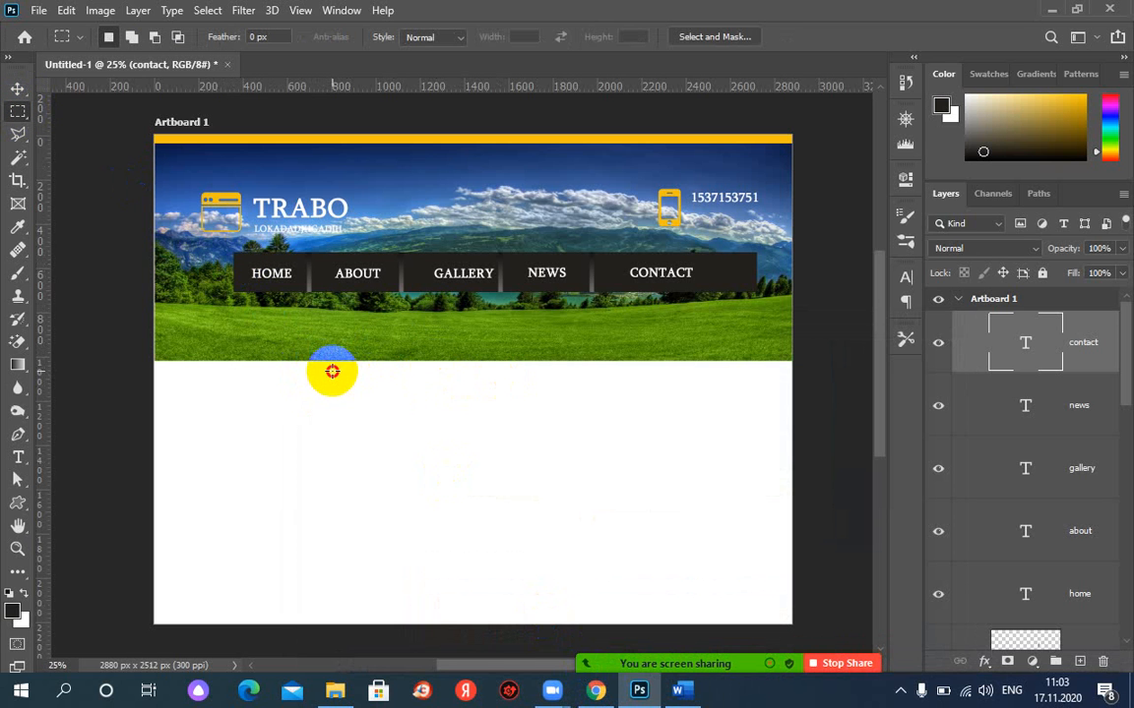
drag(332, 371, 391, 380)
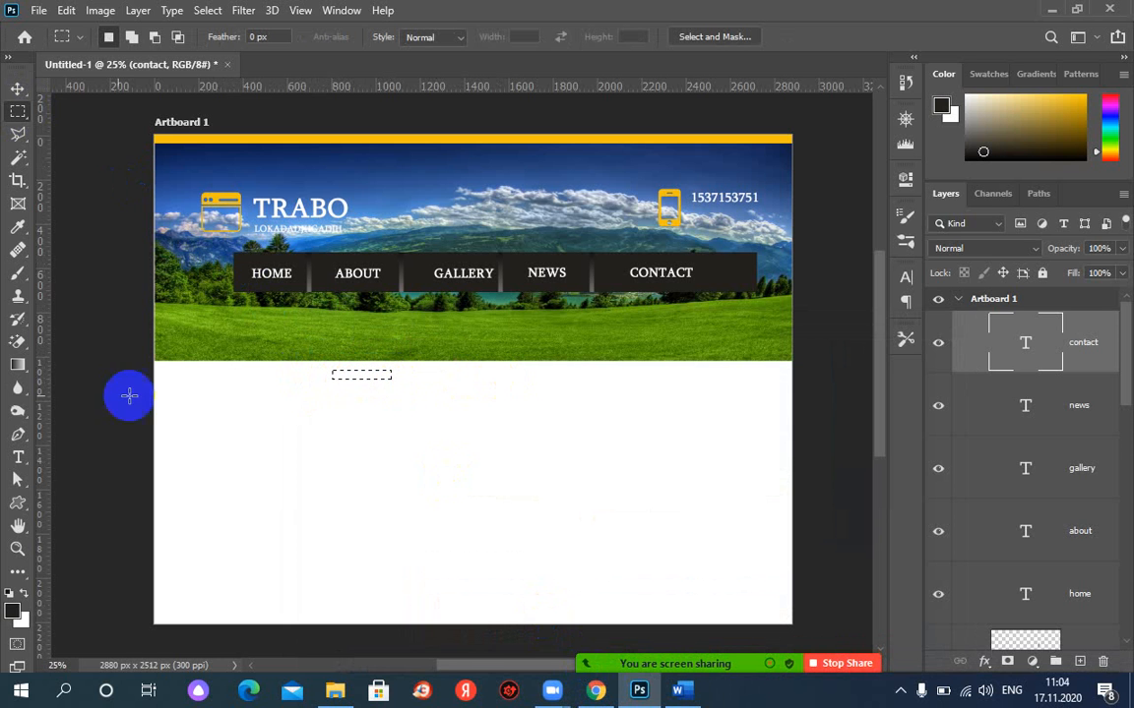
drag(41, 389, 430, 399)
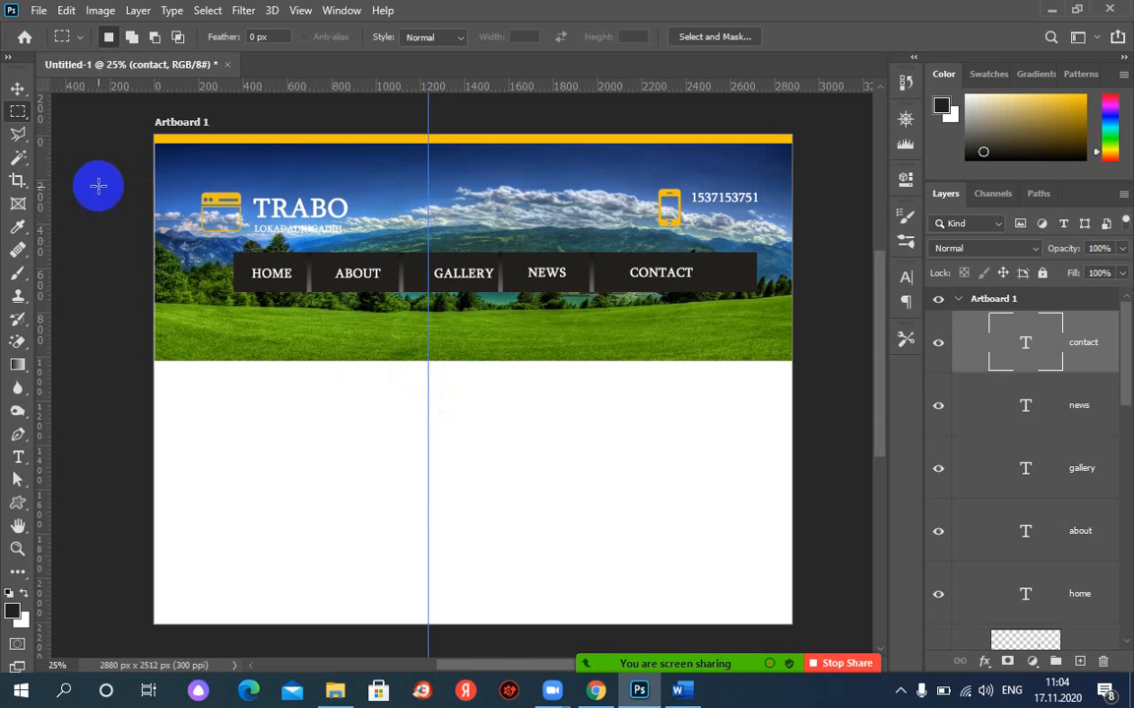
click(17, 89)
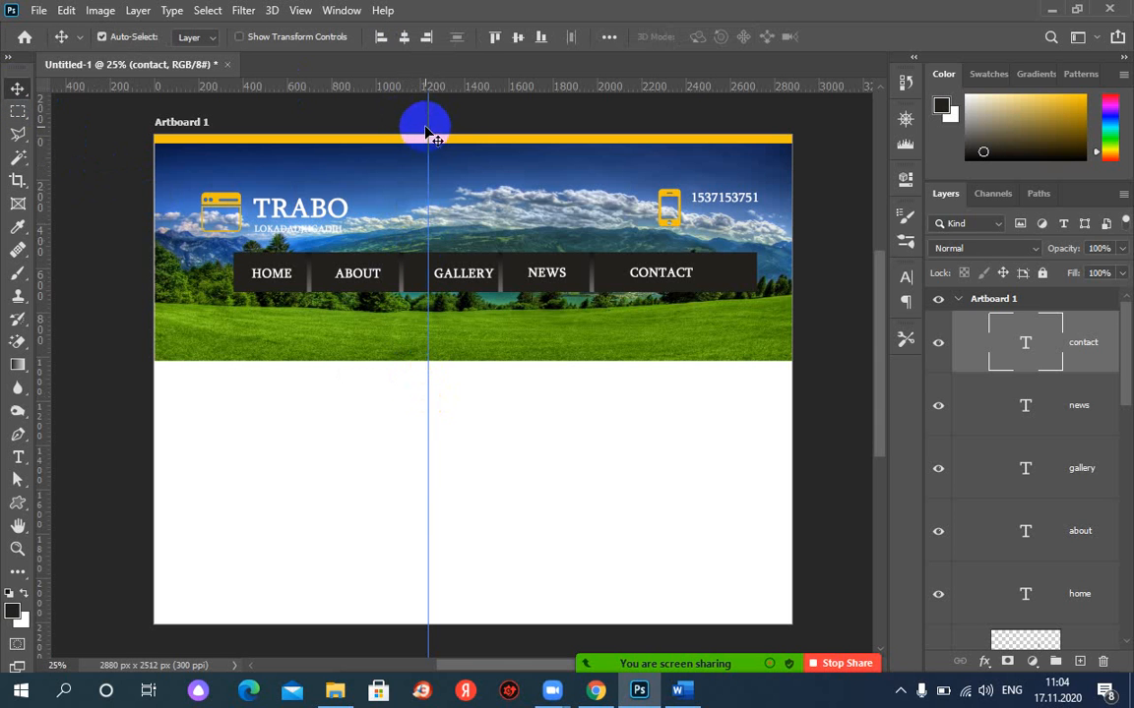
drag(429, 125, 455, 118)
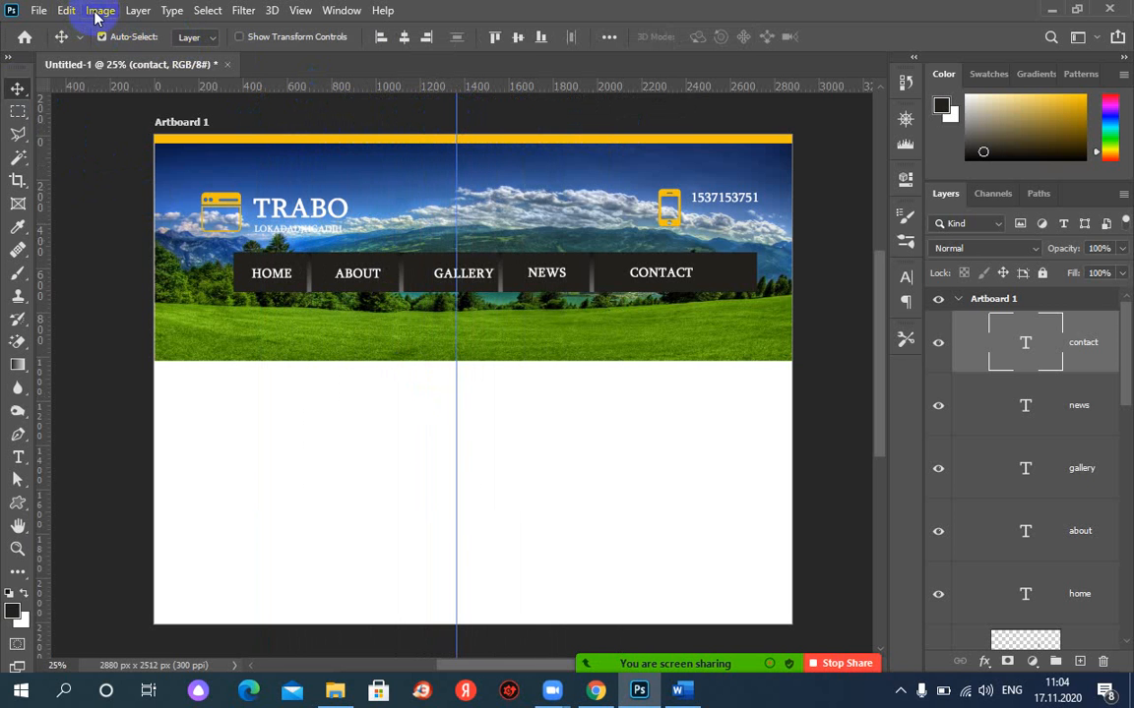
click(39, 12)
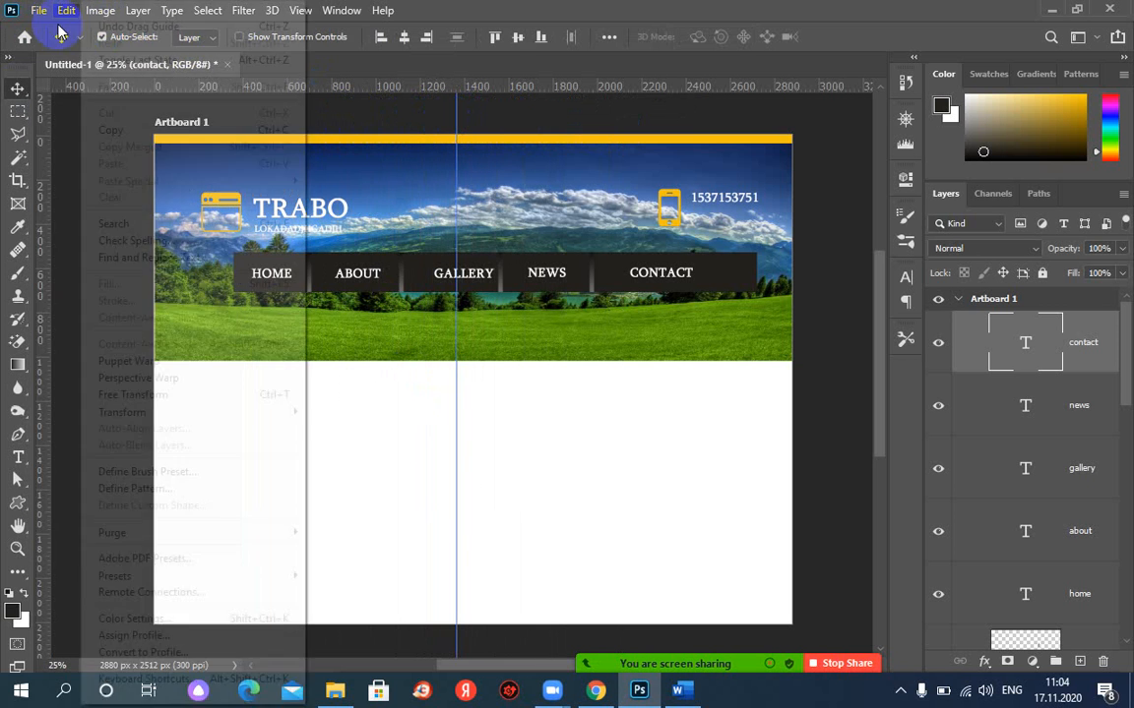
click(39, 12)
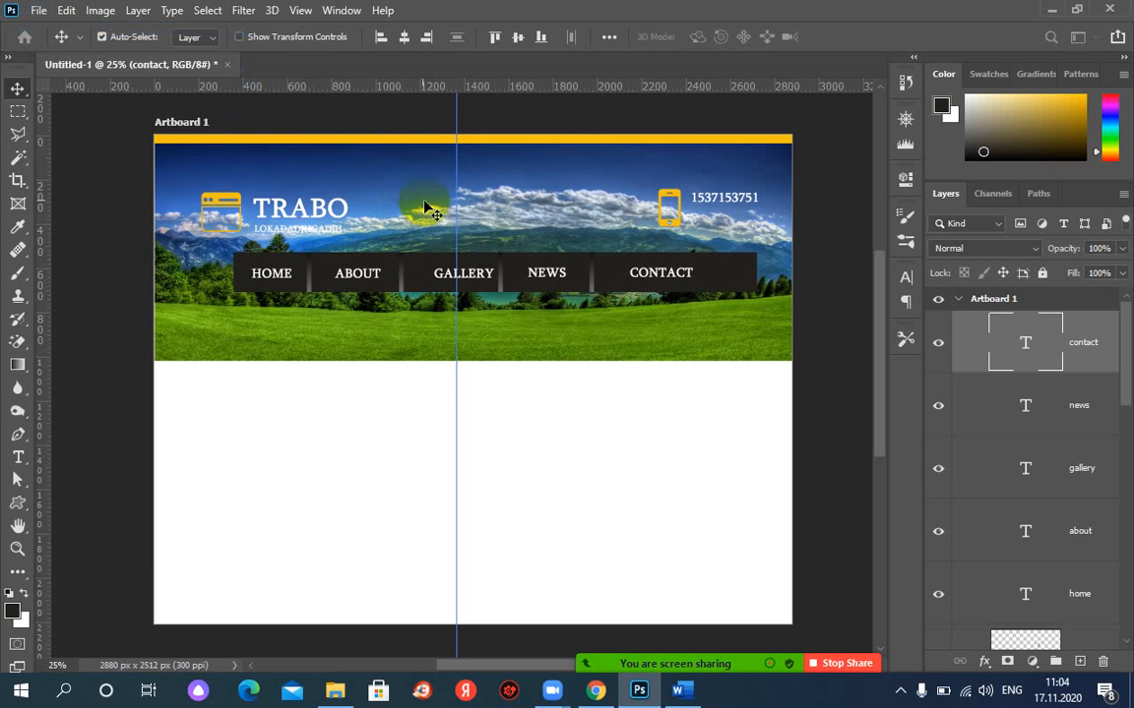
Step: Remove the existing vertical guide and create a new vertical guide at 1440 px
key(ctrl+n)
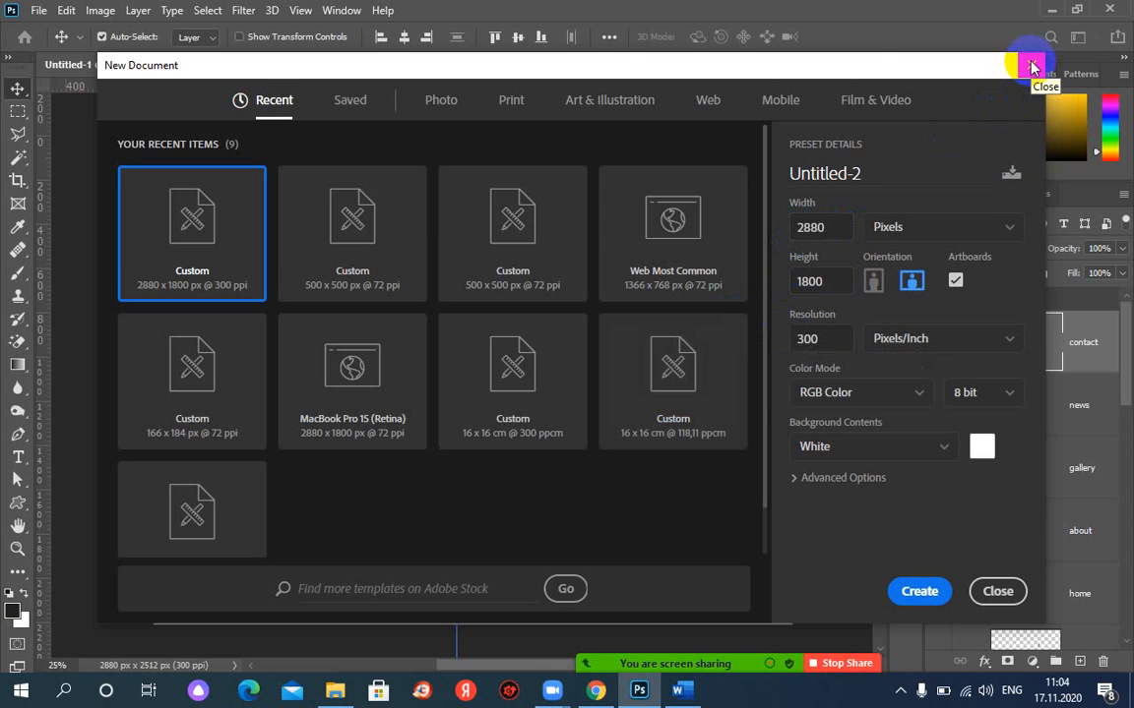
click(1031, 67)
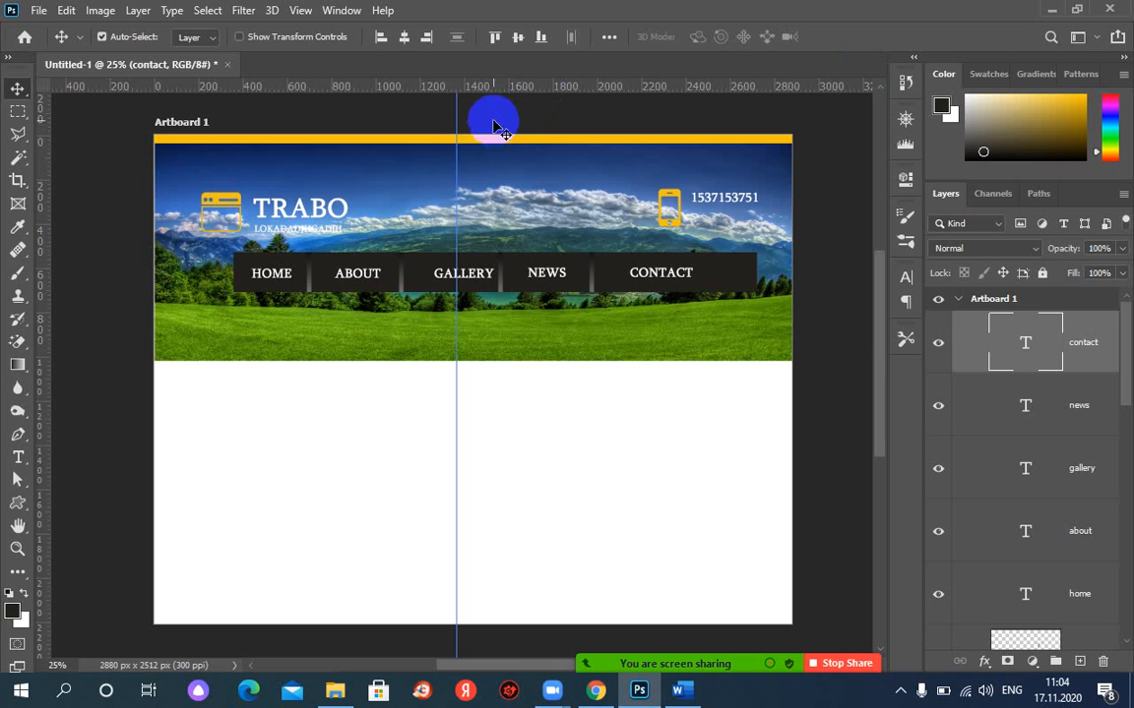
drag(475, 106, 39, 130)
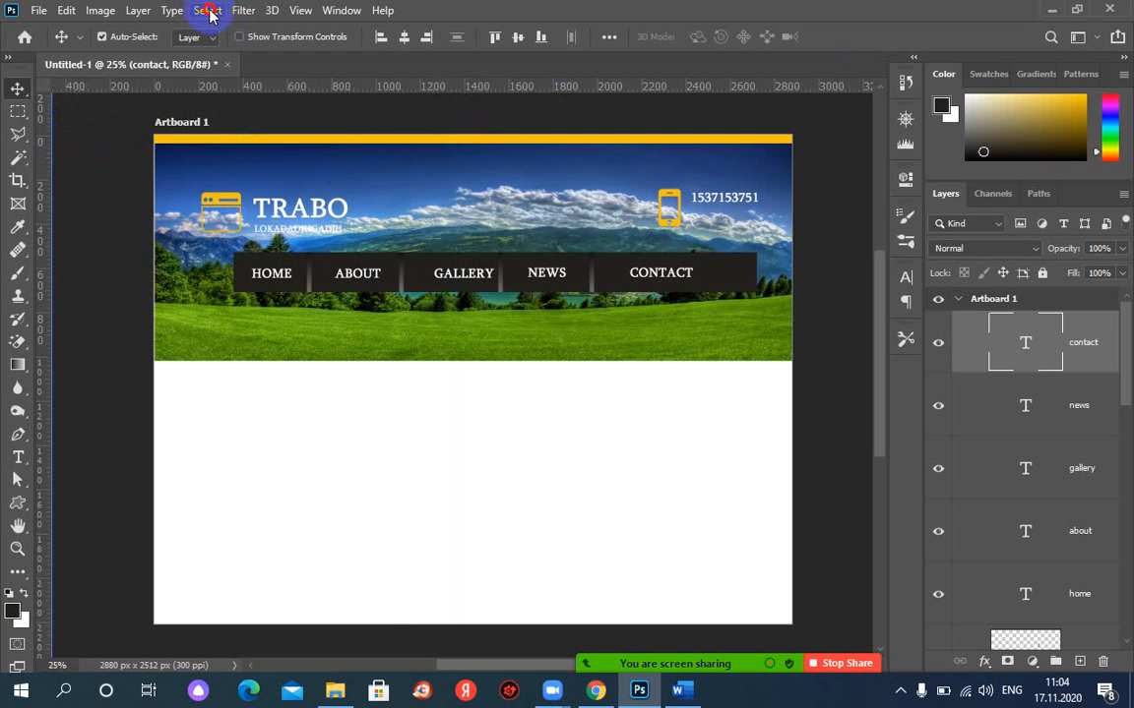
click(209, 11)
mouse_move(92, 18)
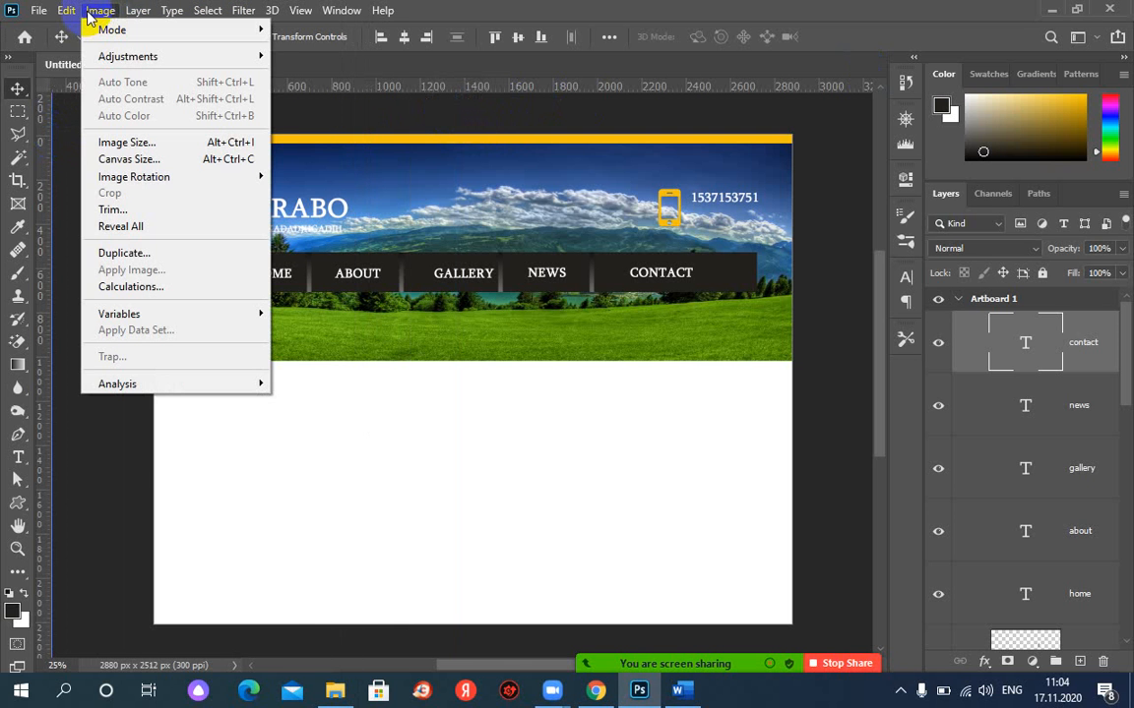
mouse_move(341, 11)
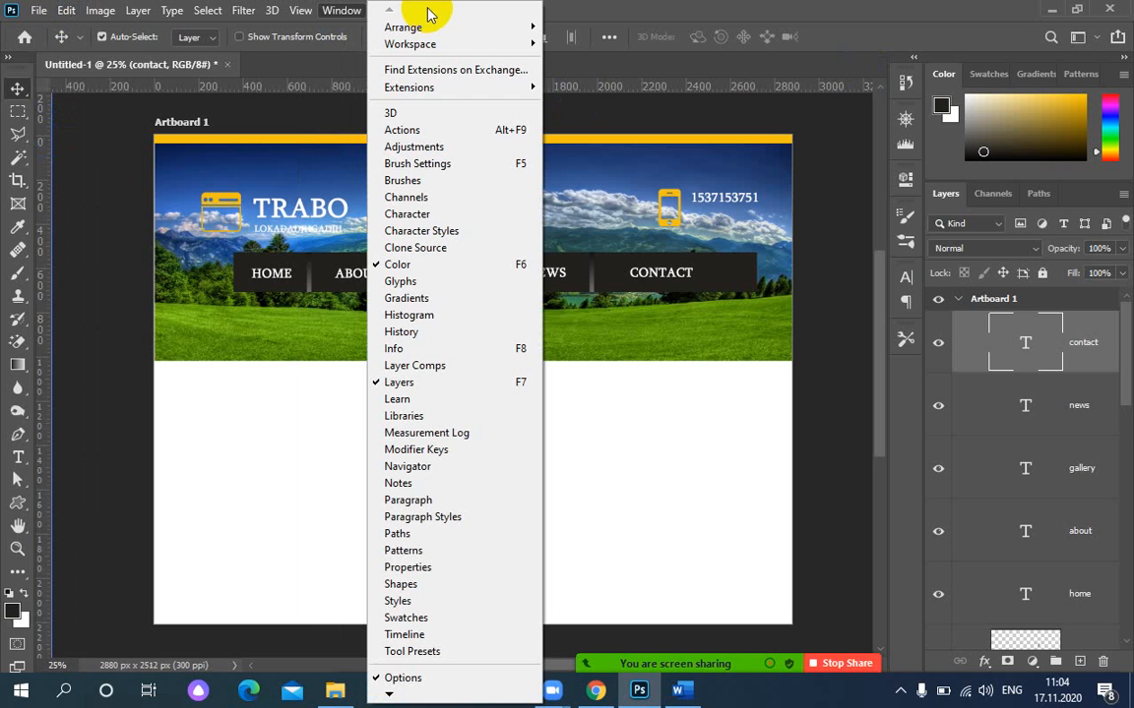
mouse_move(300, 10)
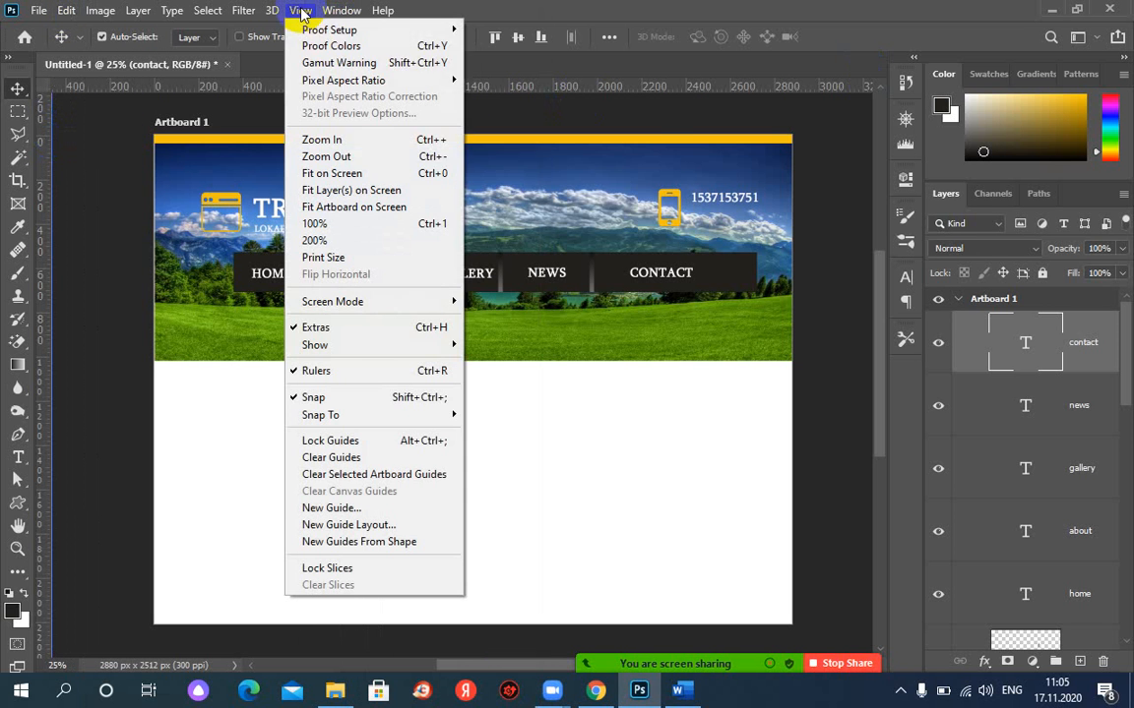
click(382, 509)
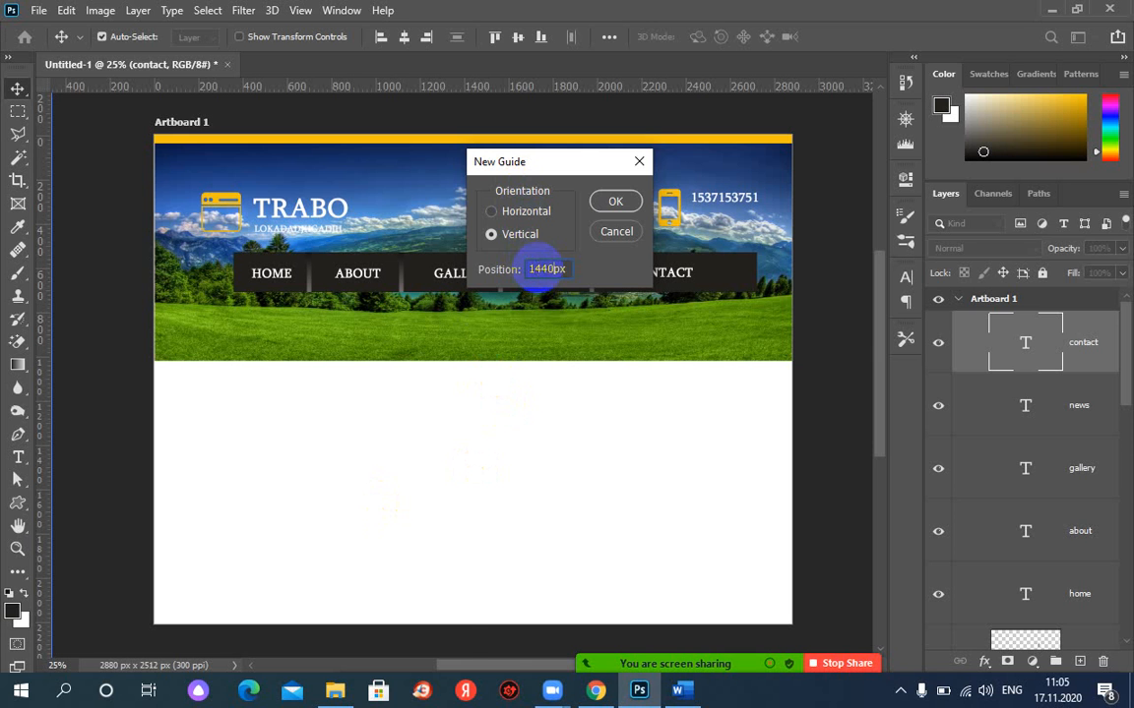
key(Return)
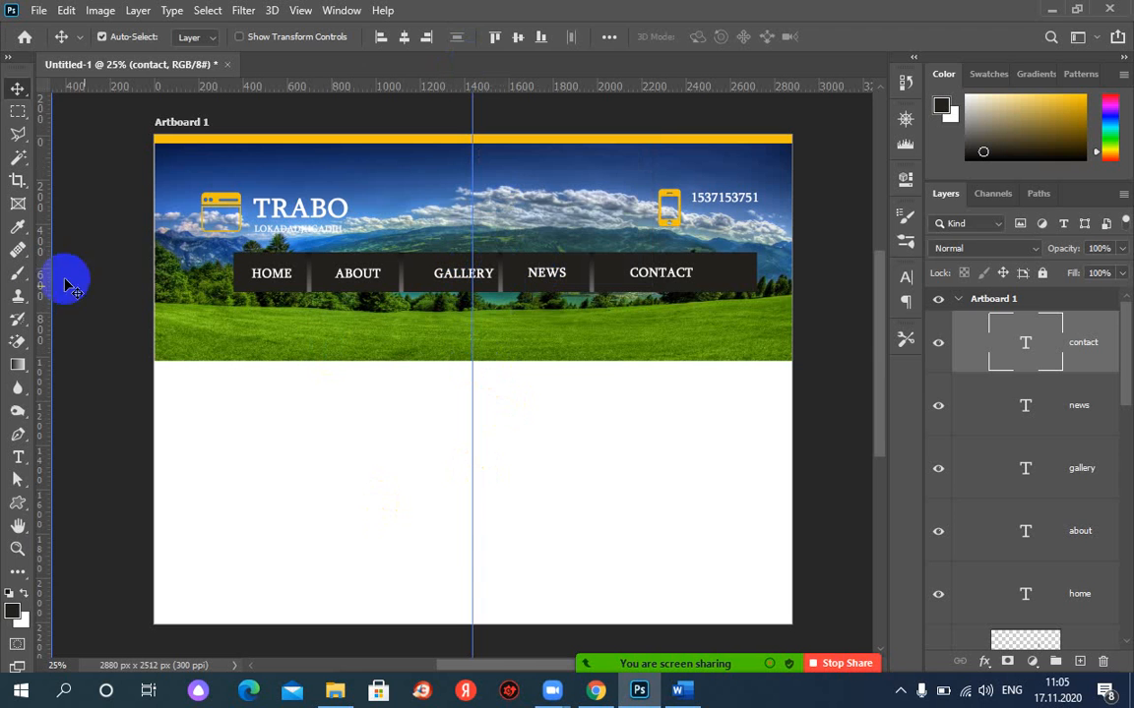
Step: Select a small, thin rectangle just below the banner, sample the top strip's yellow, and fill the selection on a new layer
click(18, 111)
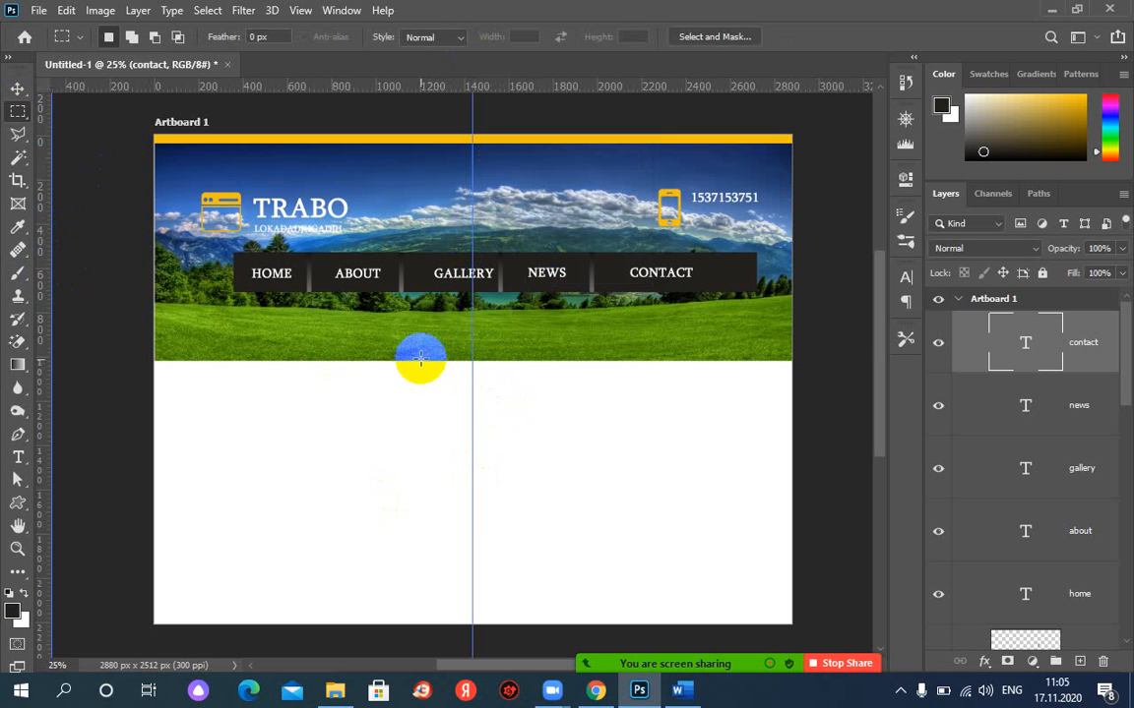
drag(406, 366, 457, 371)
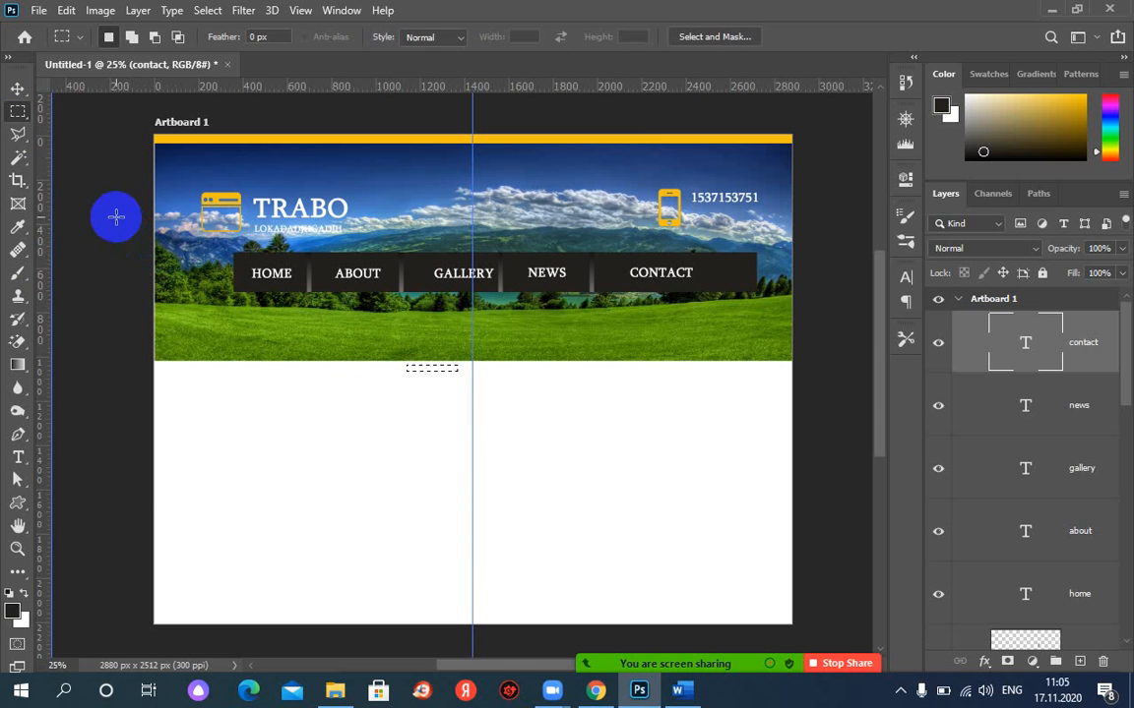
click(18, 226)
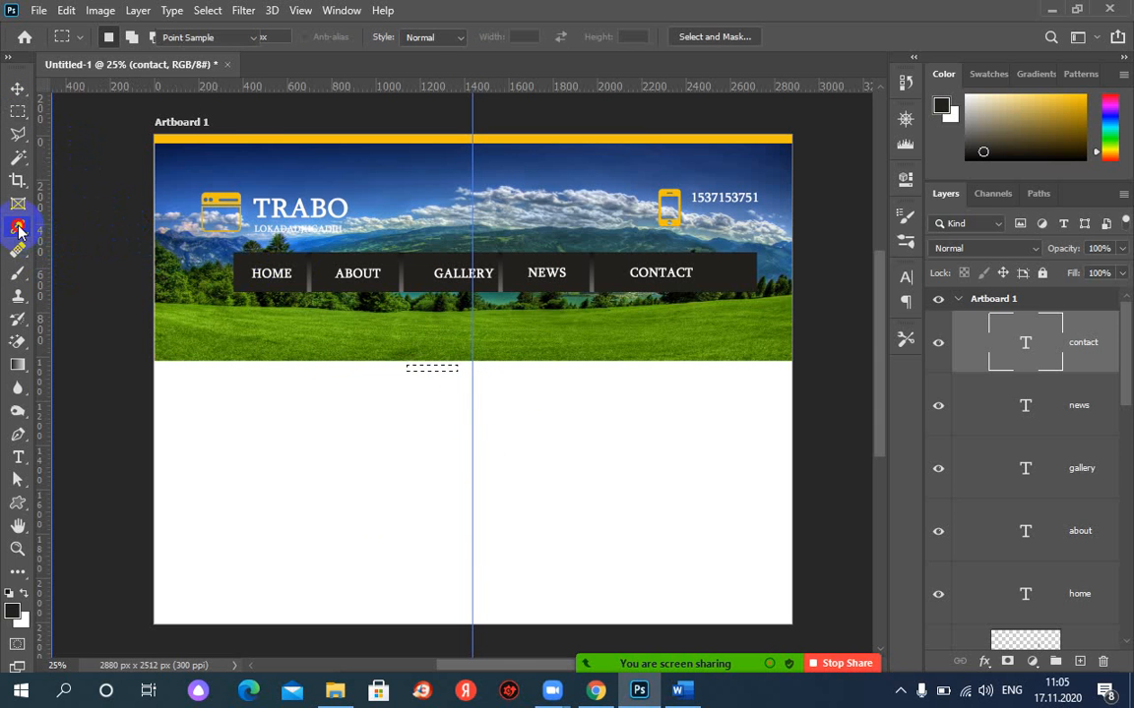
click(243, 131)
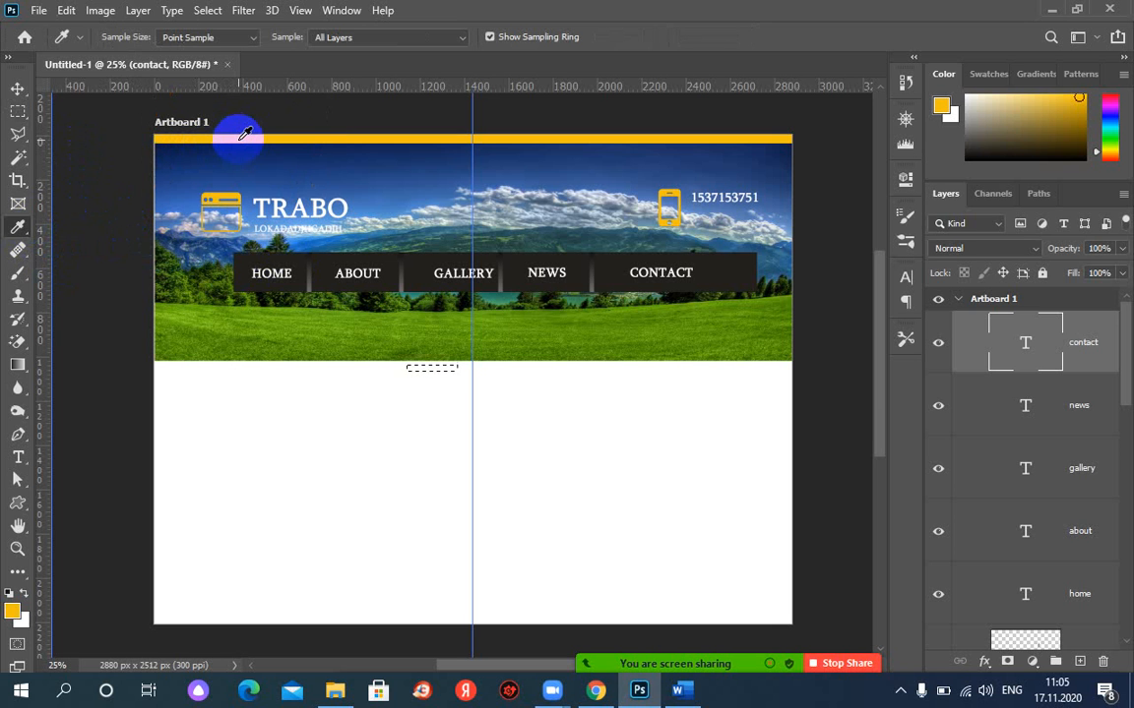
mouse_move(1007, 665)
click(1087, 652)
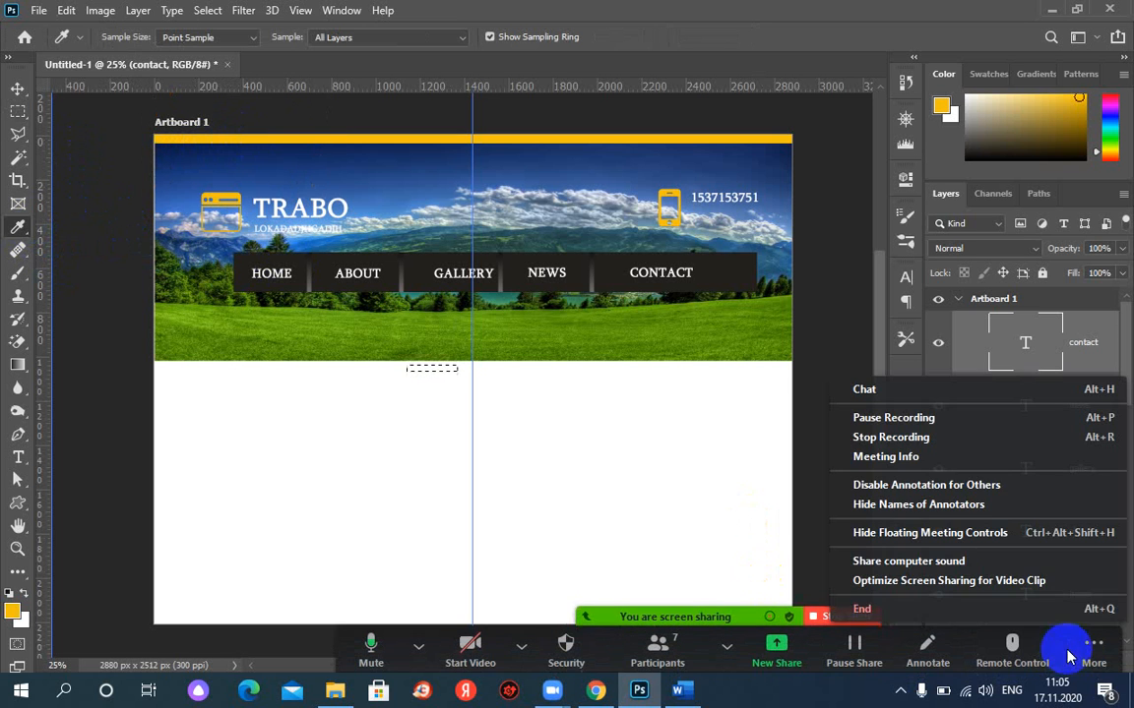
click(847, 220)
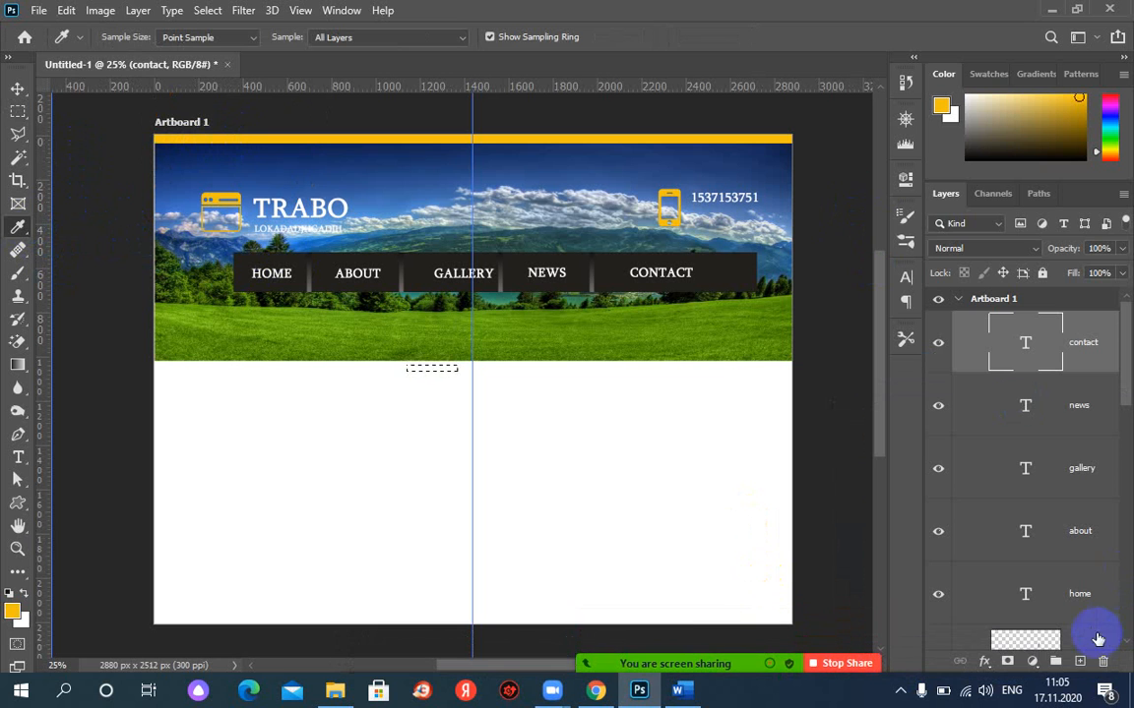
click(1082, 663)
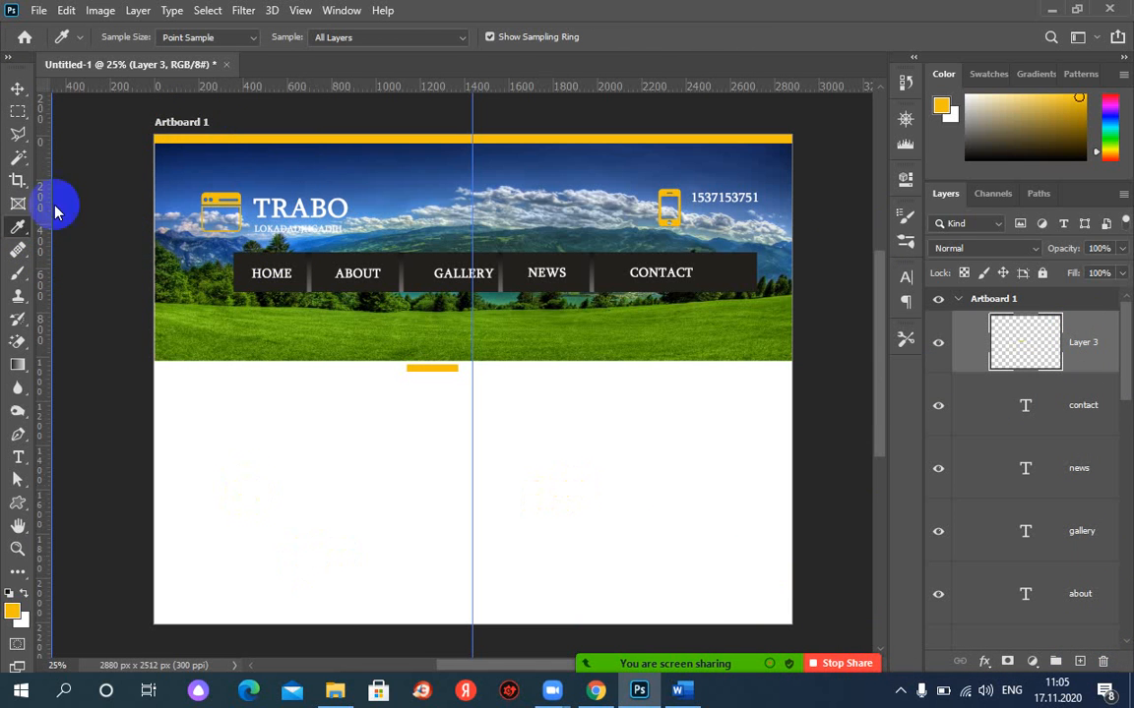
Step: Duplicate the yellow bar twice in a row to its right, and compare the marks with the reference template in Chrome
click(17, 89)
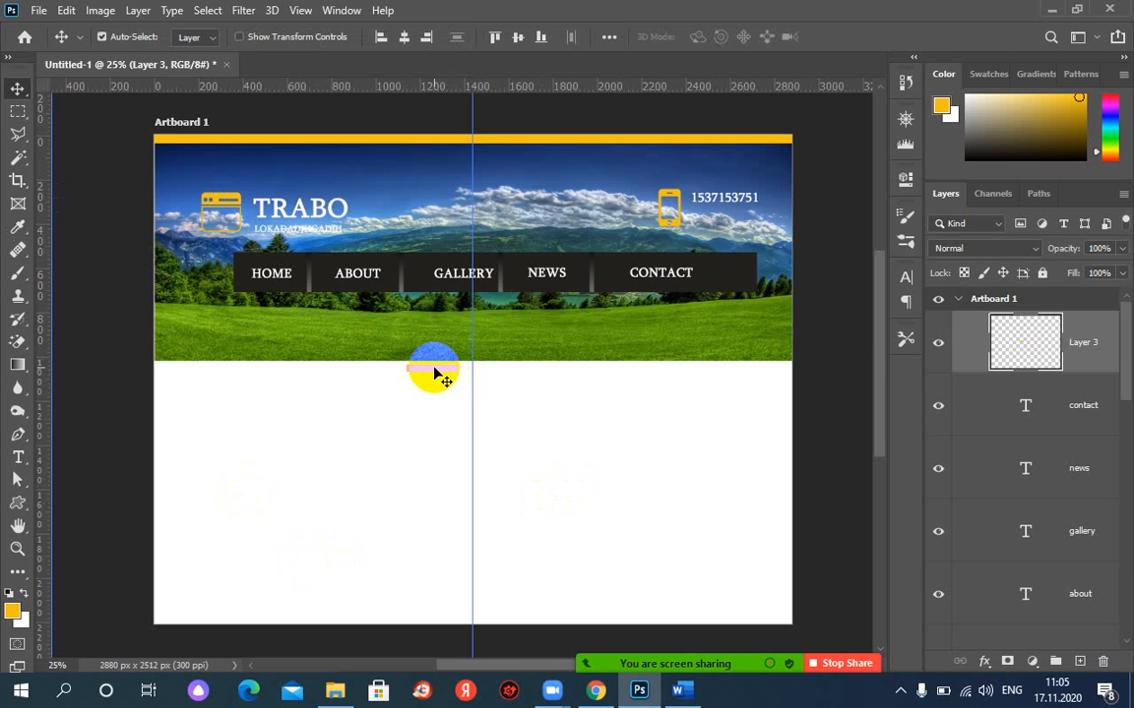
drag(452, 372, 475, 373)
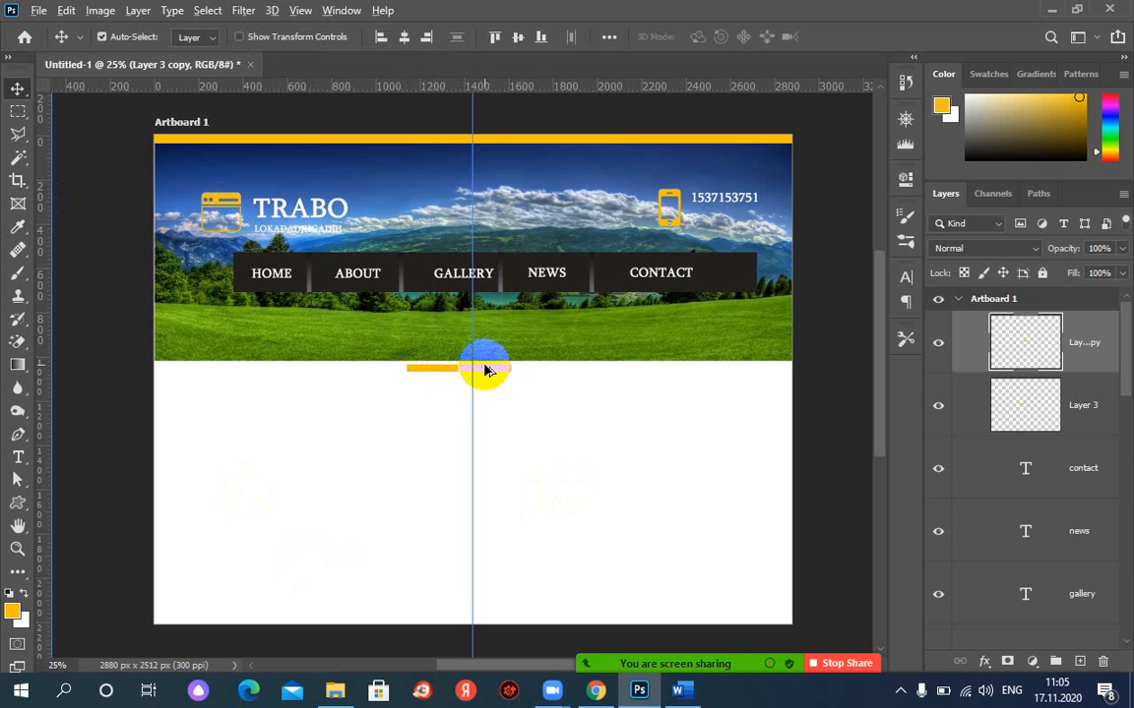
drag(485, 371, 532, 374)
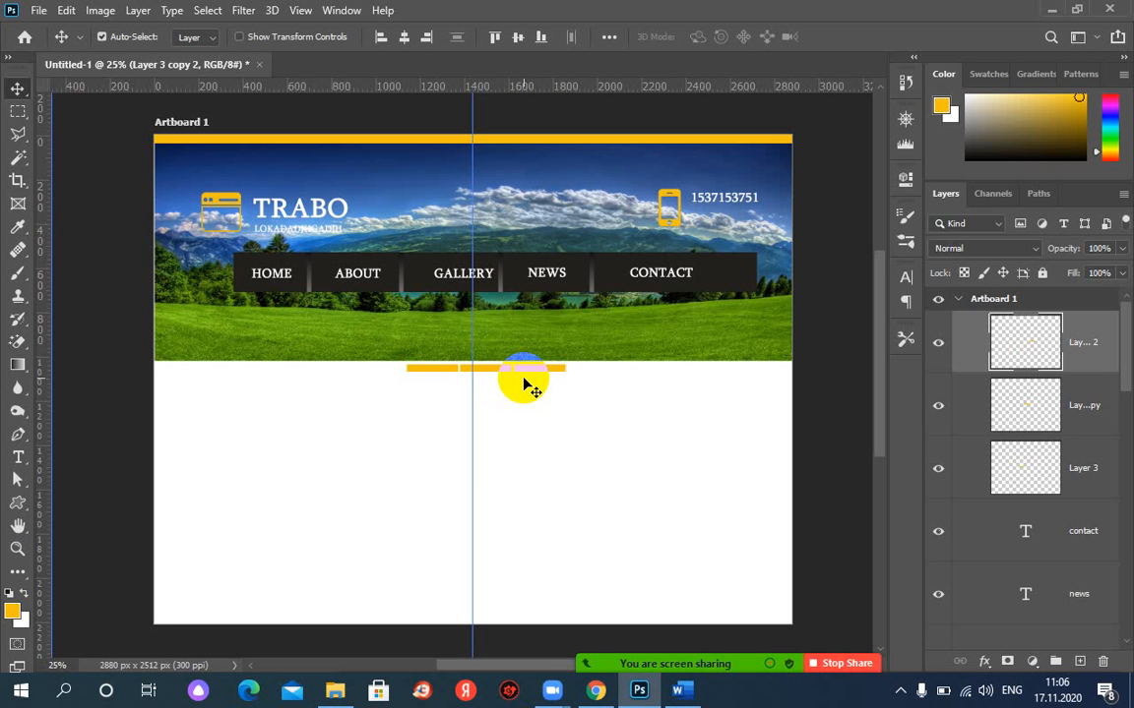
click(595, 691)
click(595, 692)
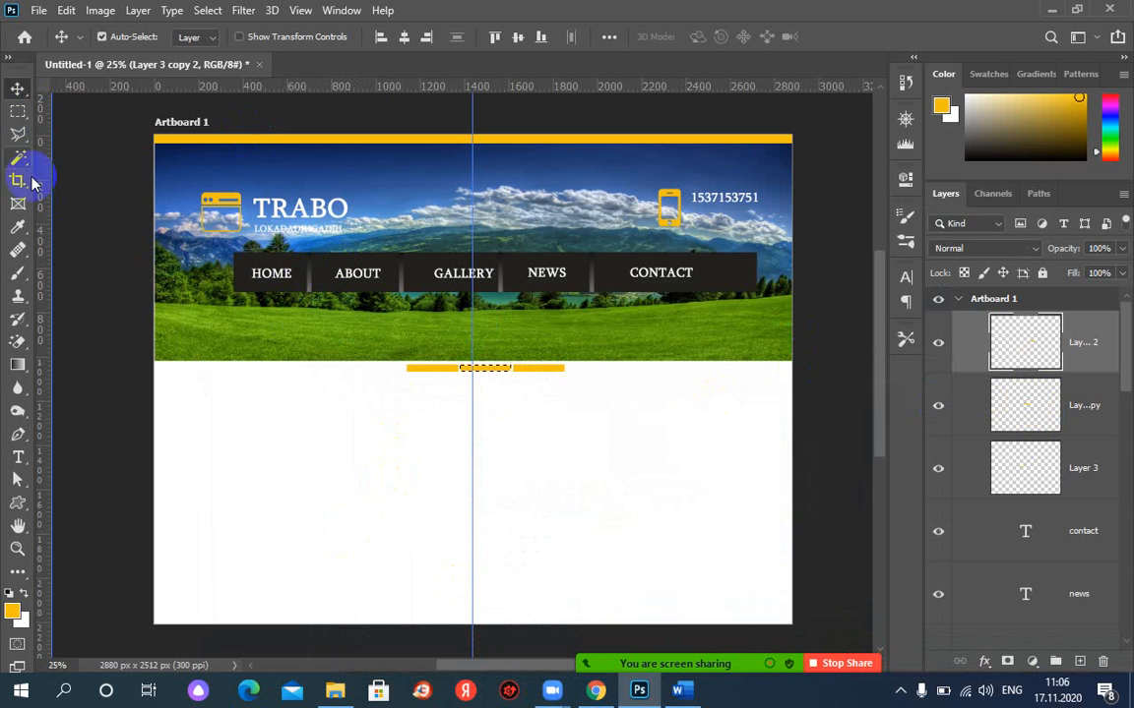
Step: Recolour the middle and right slider bars with the menu bar's dark colour, and remove the vertical guide
click(18, 226)
click(294, 256)
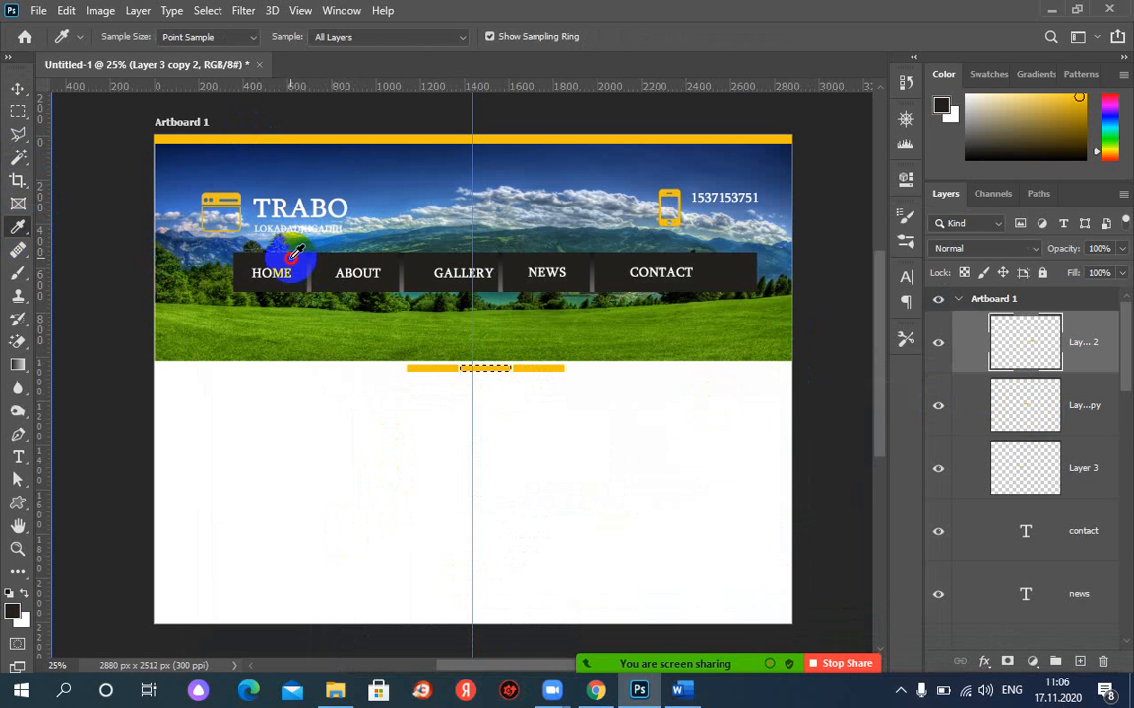
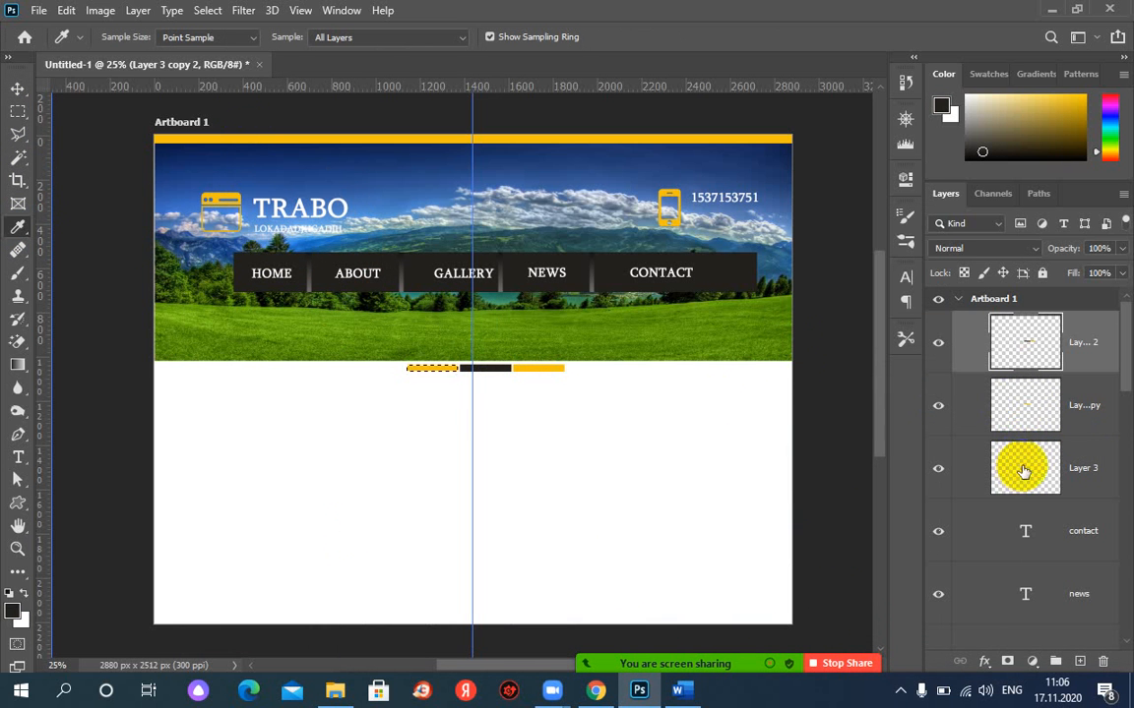
drag(1023, 472, 1014, 342)
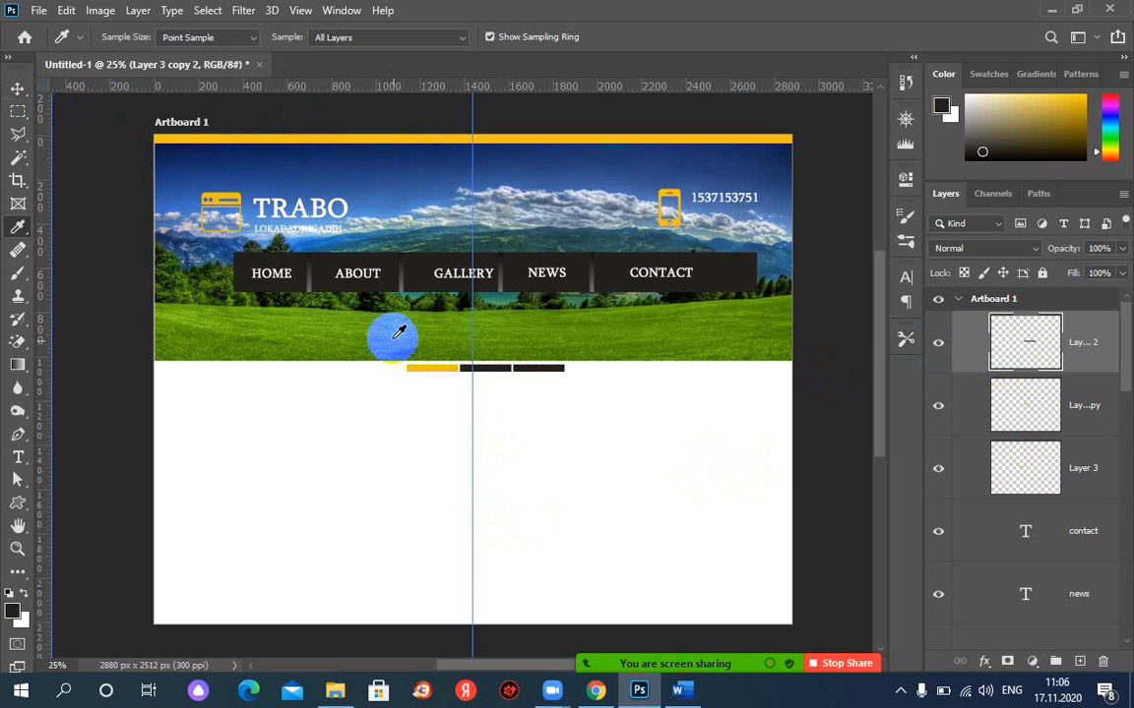
click(17, 89)
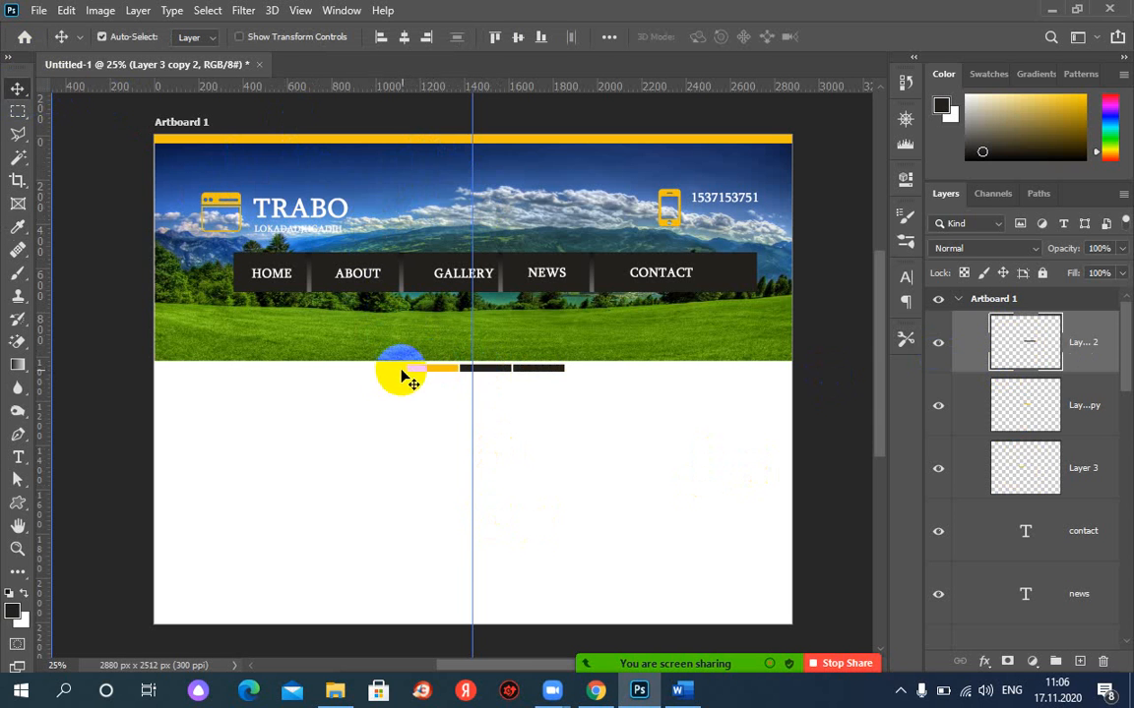
drag(474, 123, 47, 171)
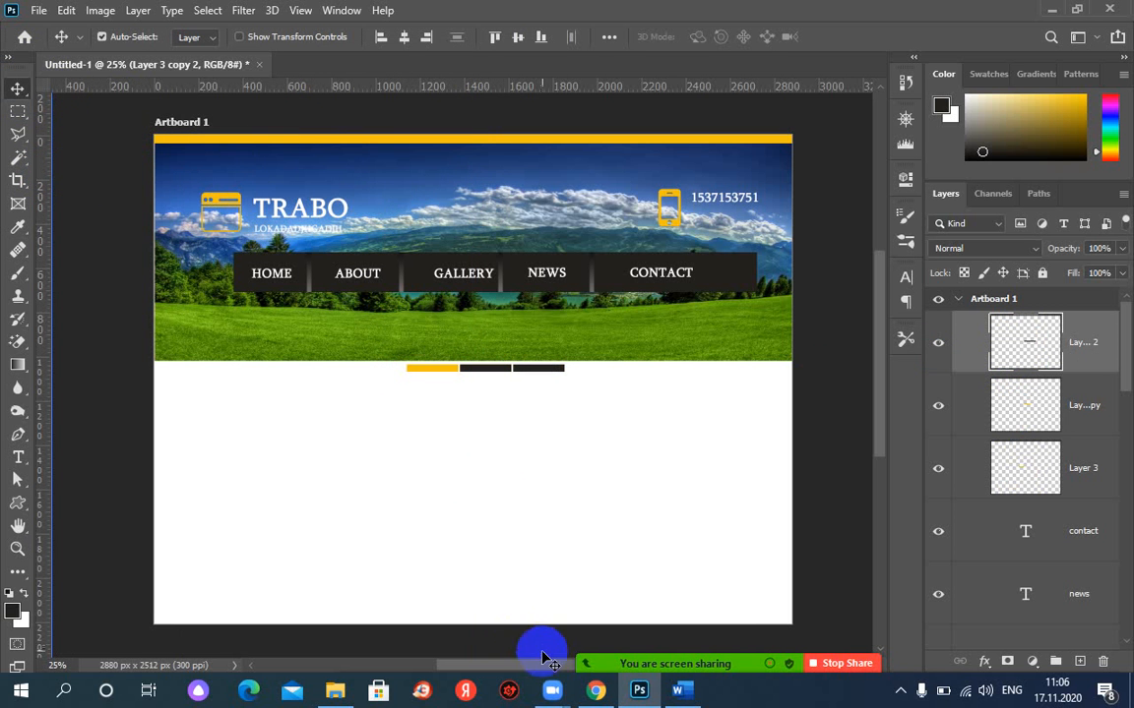
Step: Switch to Chrome, examine the SPECIAL OFFERS heading and offer cards of the reference template, and return to Photoshop
click(595, 693)
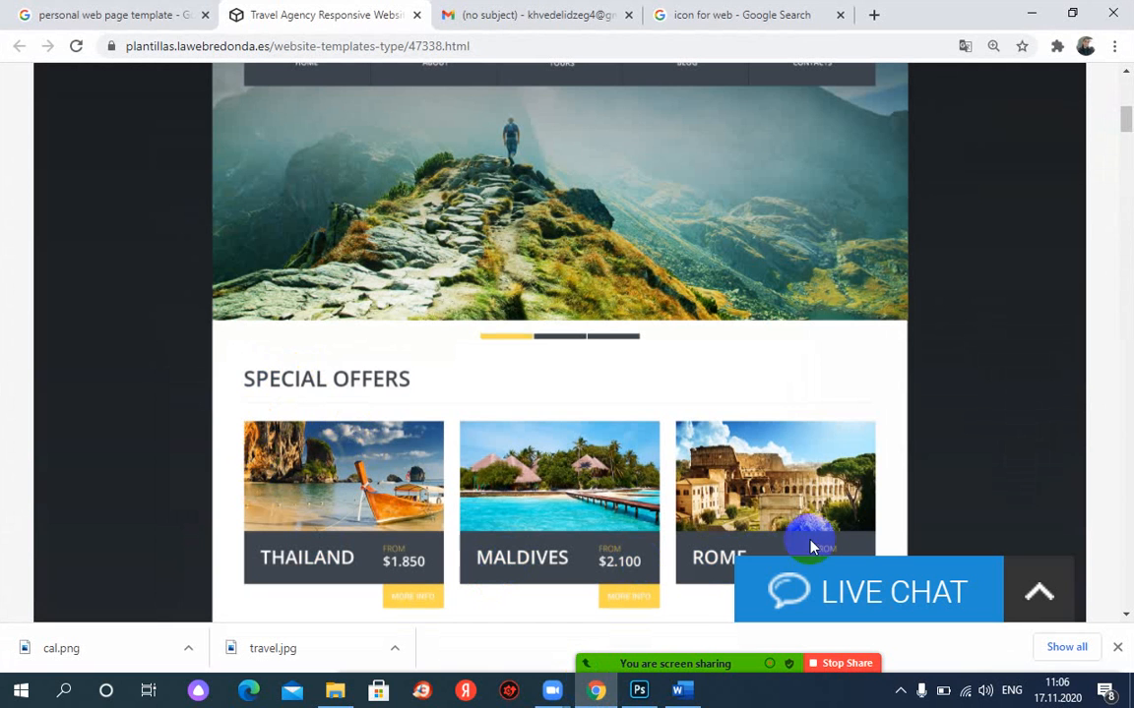
click(287, 478)
click(618, 574)
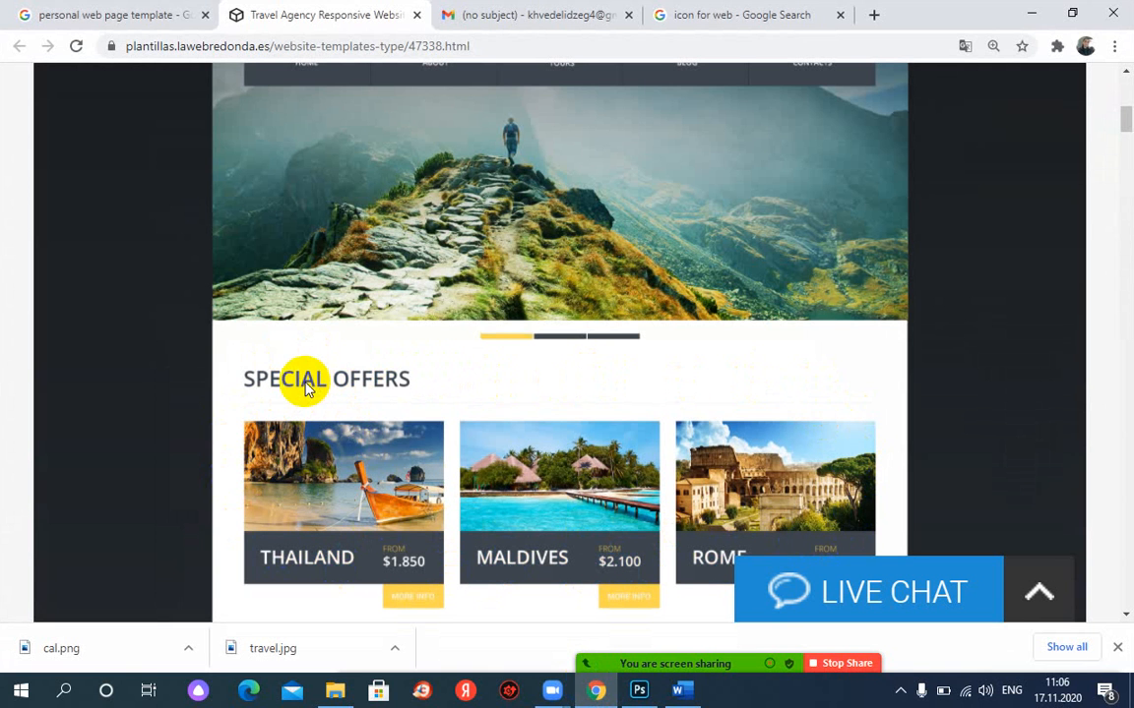
click(641, 692)
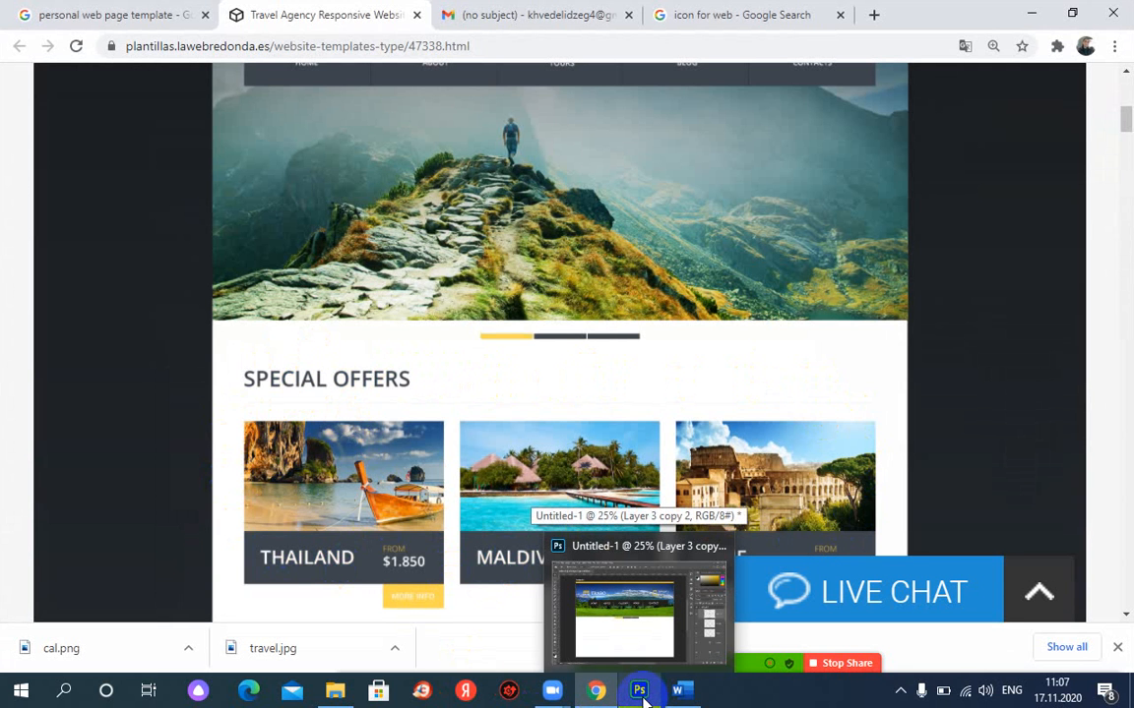
click(641, 691)
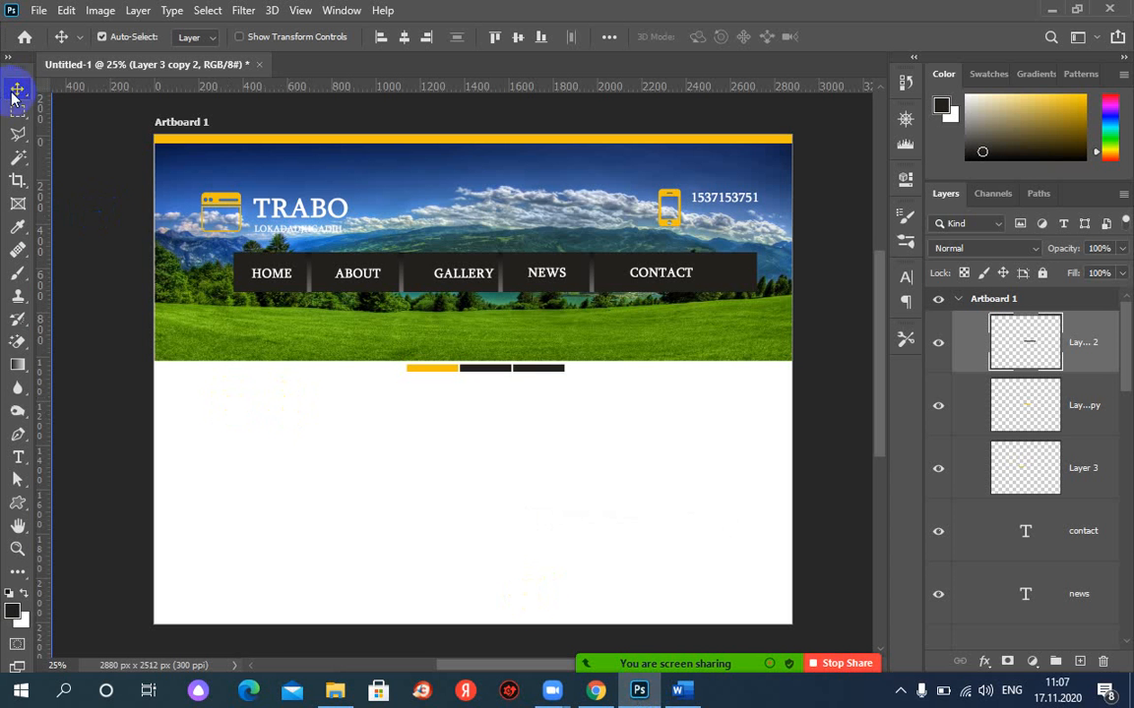
Step: Add the heading SPECIAL OFFERS at the left below the slider marks, and set the text after its first letter to 16 pt
click(20, 460)
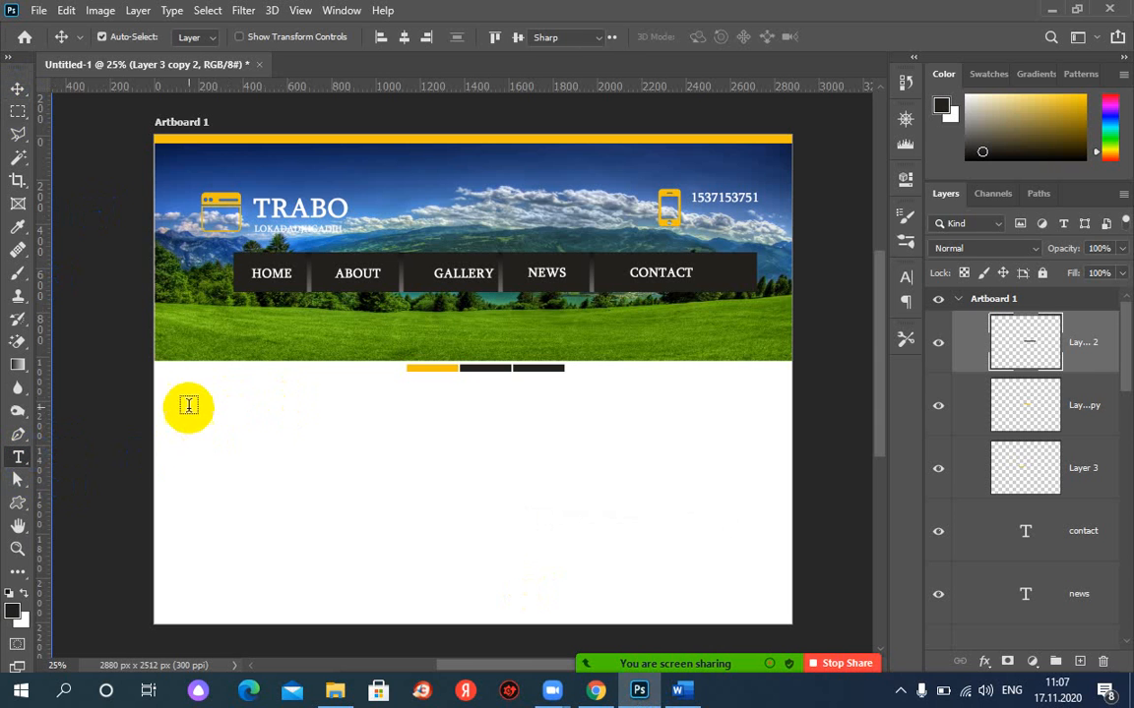
drag(177, 402, 302, 425)
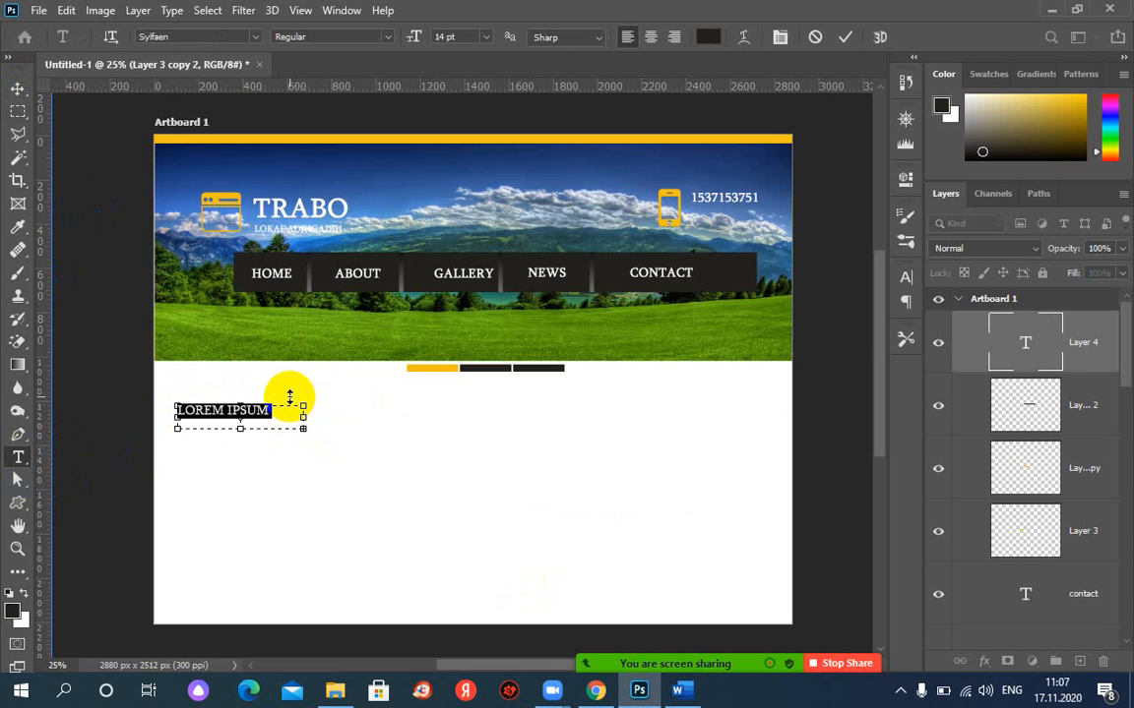
key(Left)
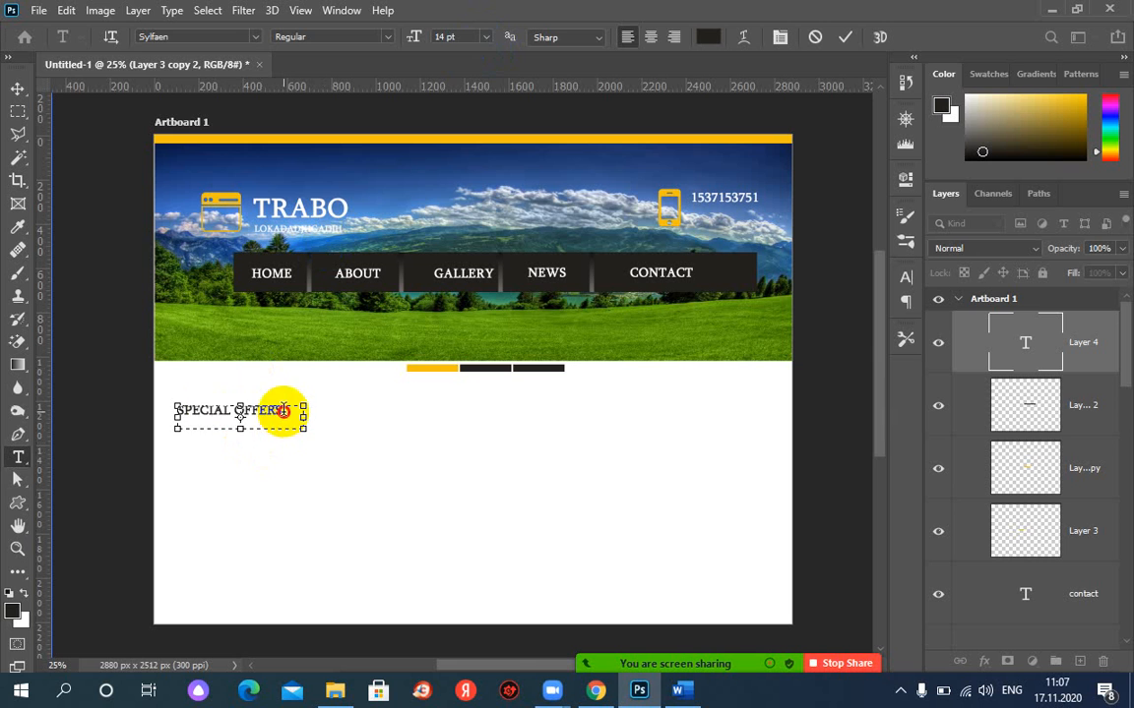
drag(284, 409, 185, 410)
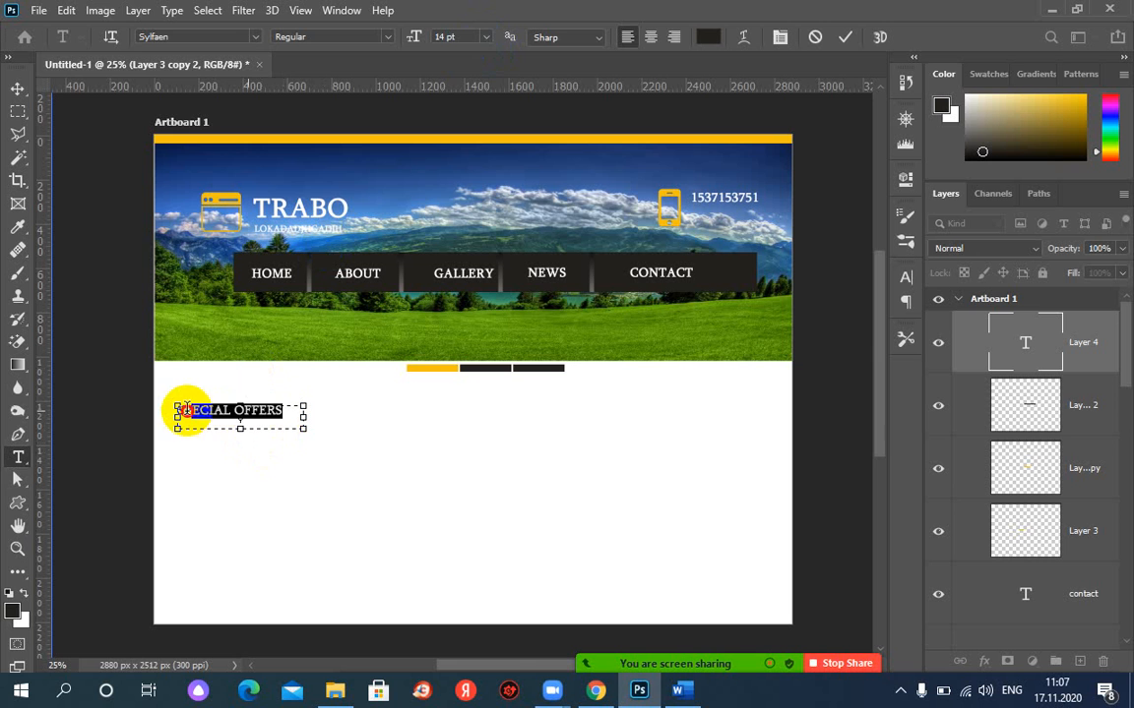
click(485, 36)
click(464, 168)
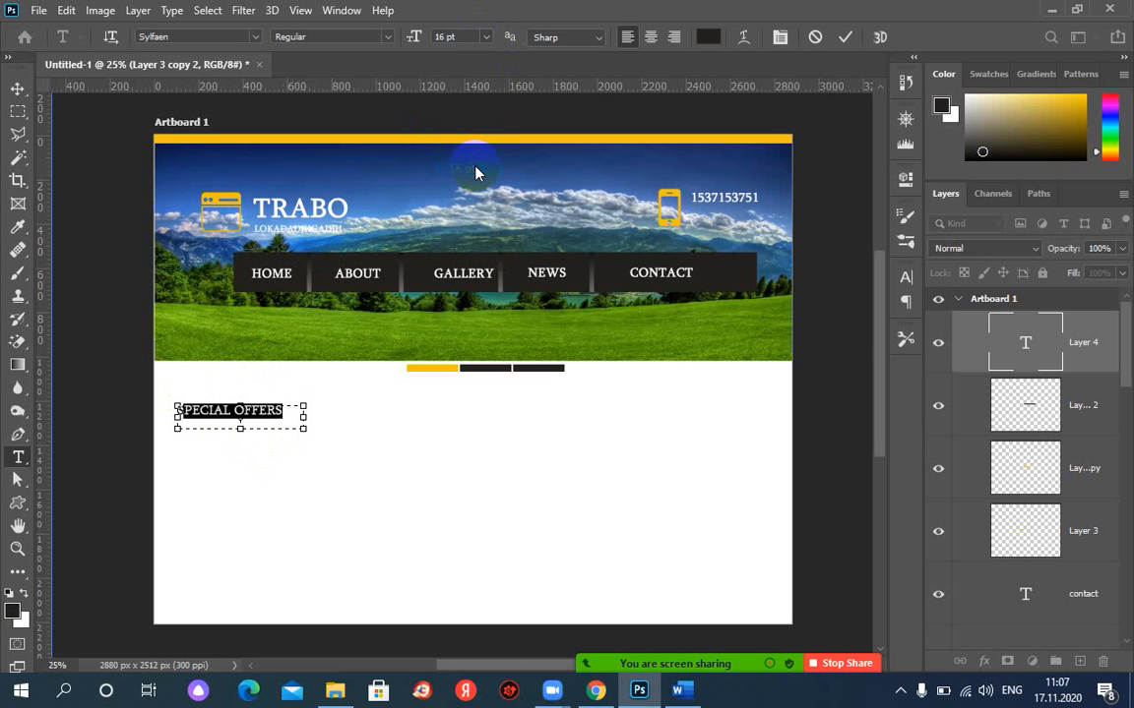
click(844, 38)
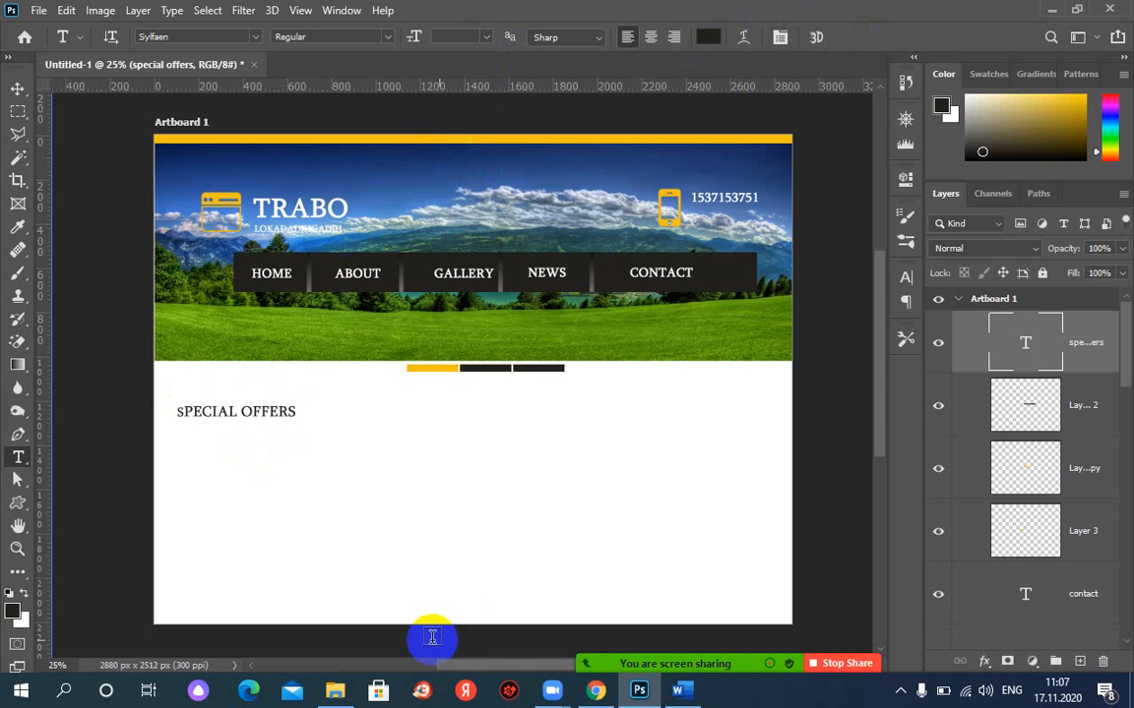
Step: Switch to Chrome and capture the Thailand boat photo of the reference template with a new Snipping Tool snip
click(596, 691)
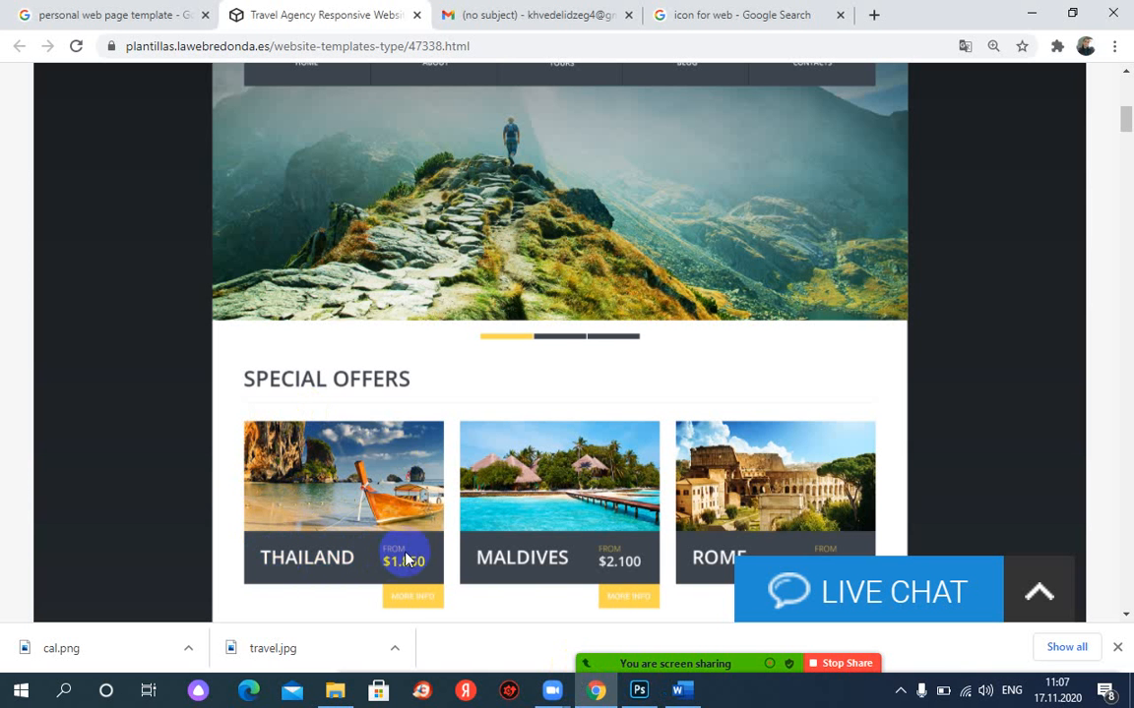
mouse_move(596, 693)
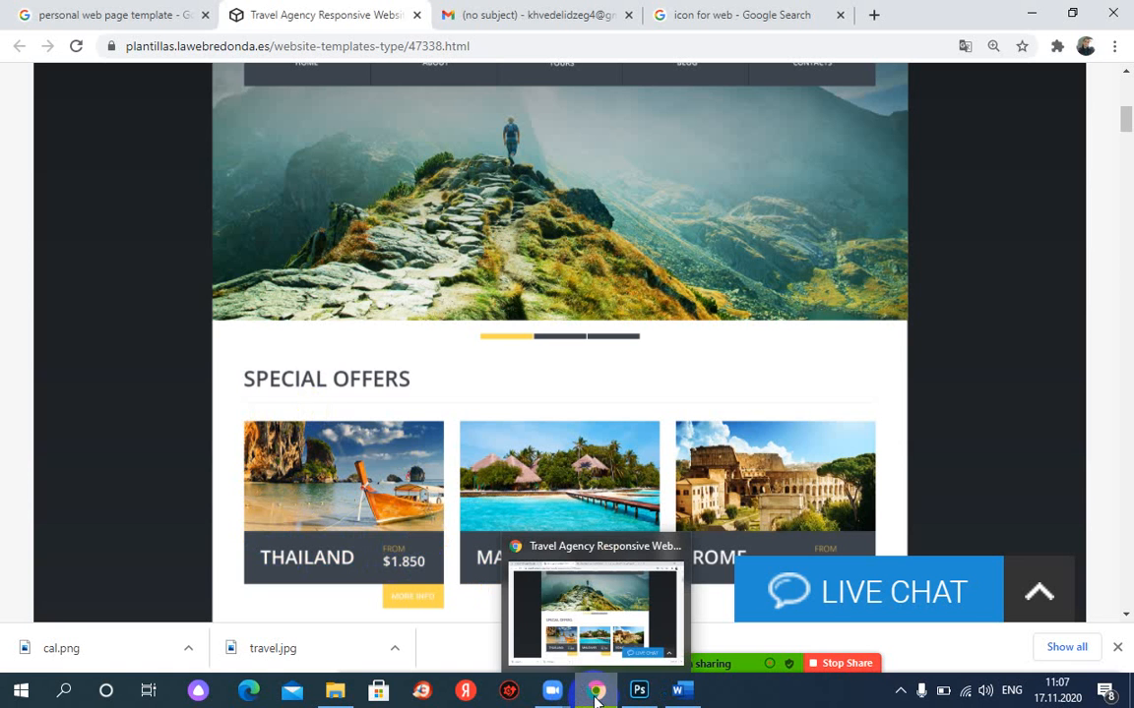
click(63, 694)
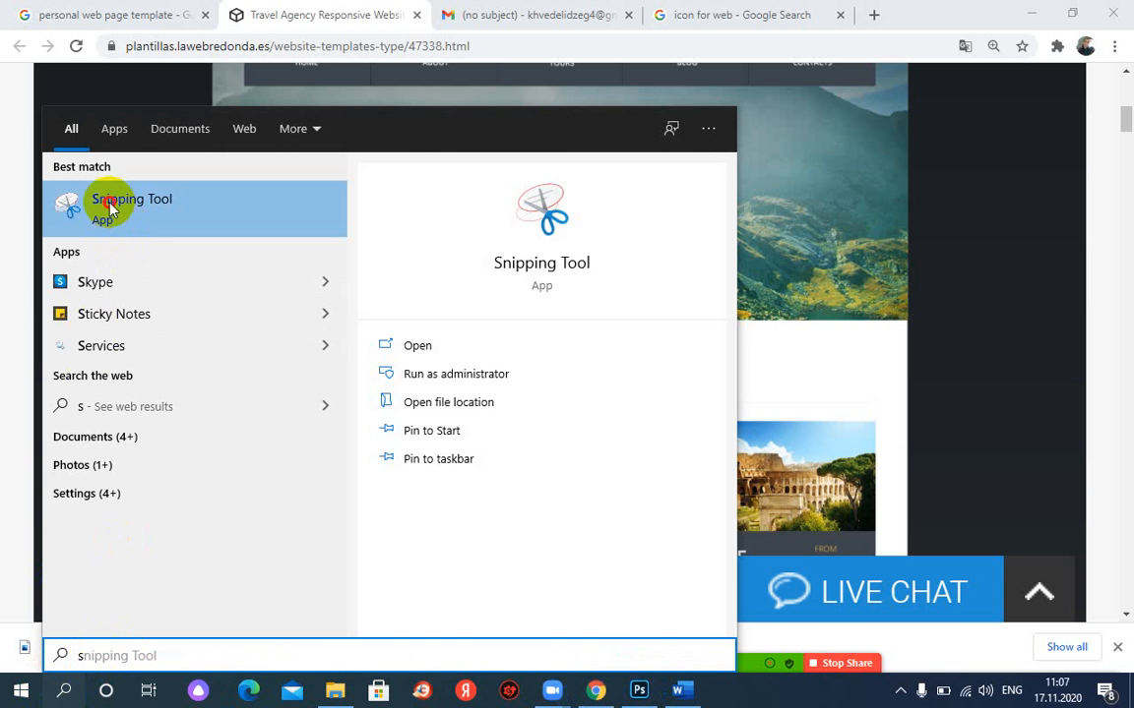
click(109, 204)
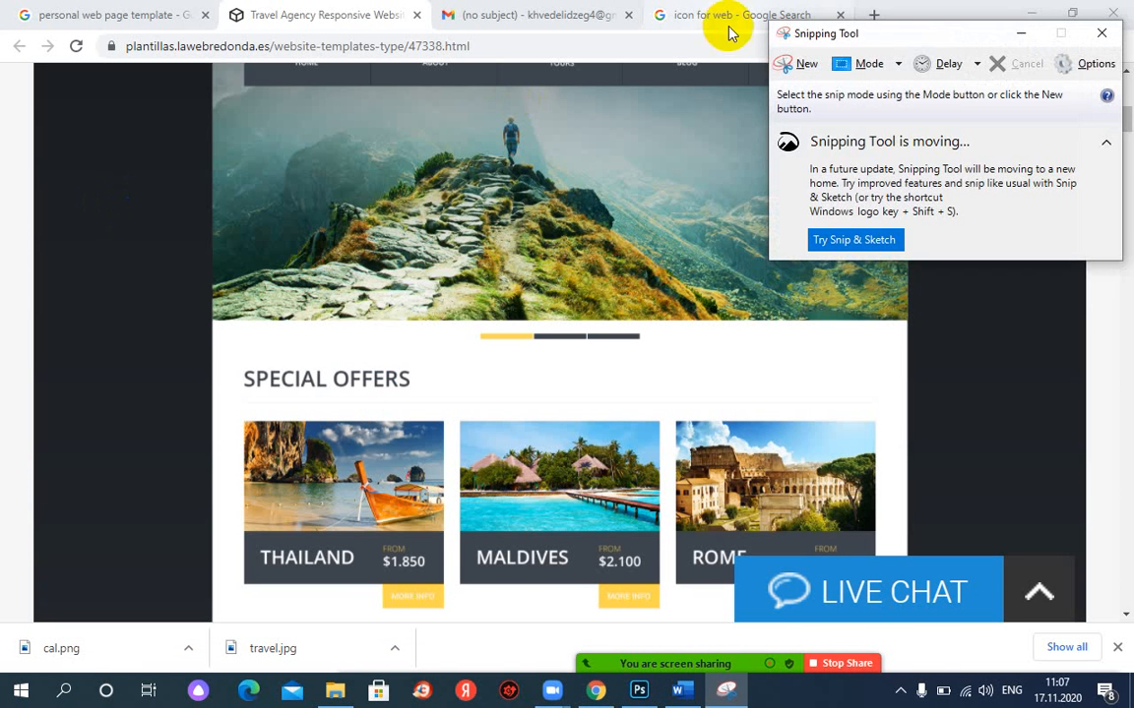
click(787, 63)
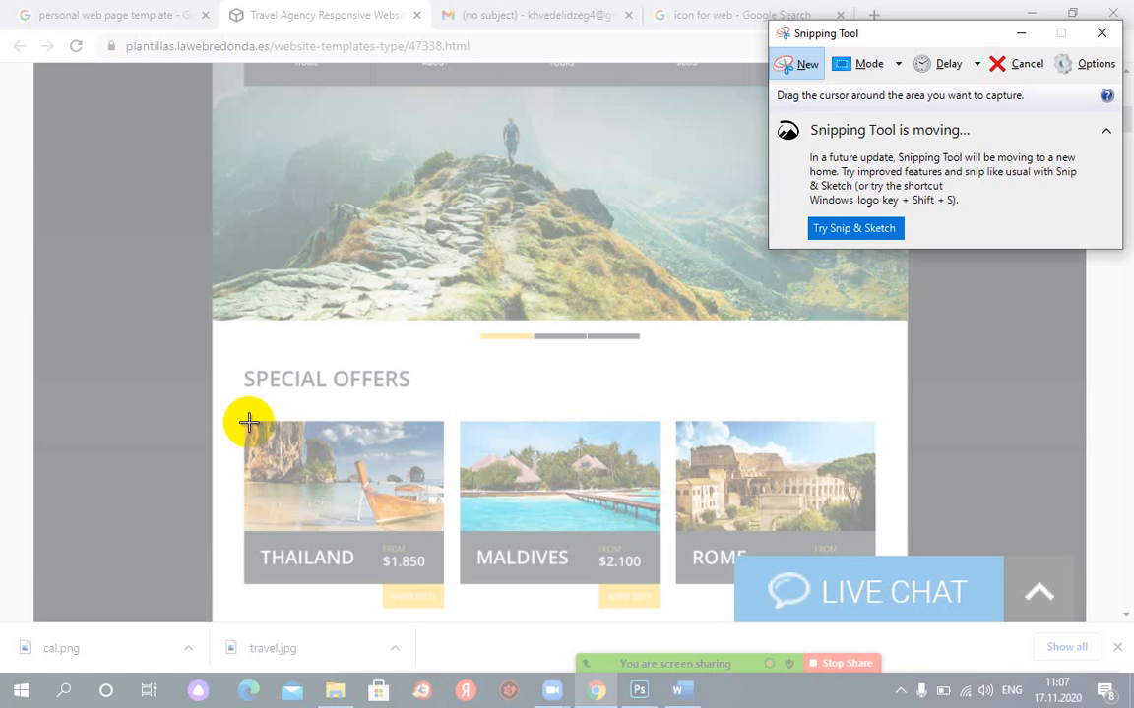
drag(245, 421, 442, 532)
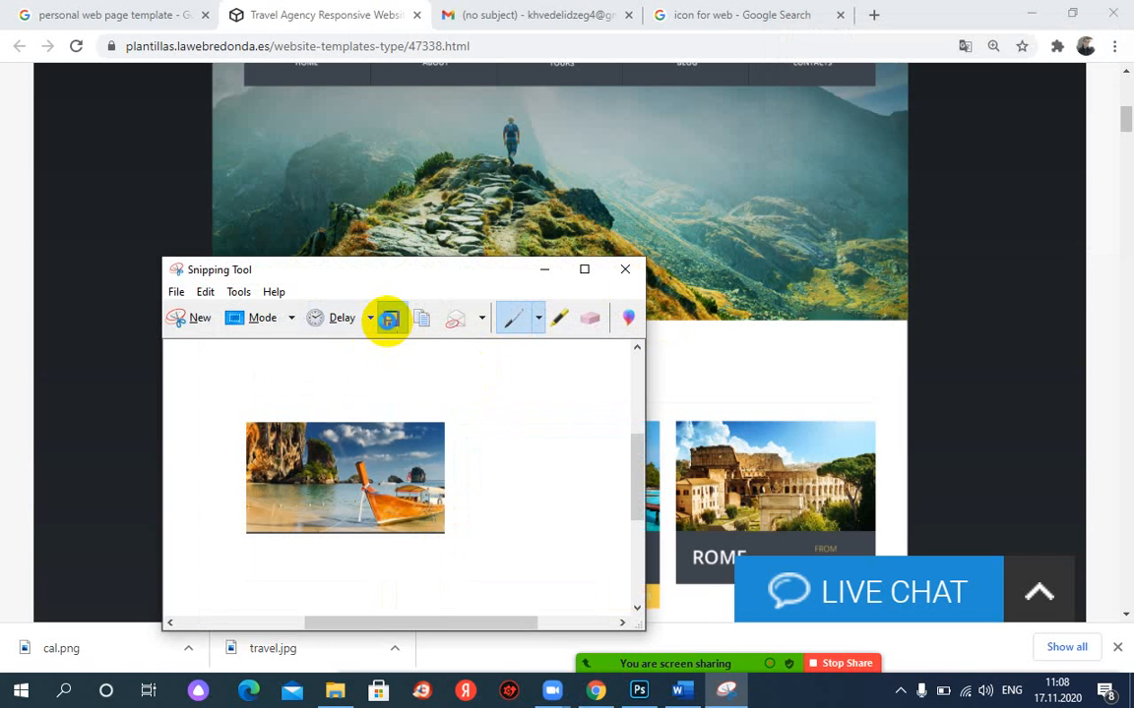
Step: Save the snip as the JPEG file webbb in the Desktop folder ps, and close the Snipping Tool
click(388, 318)
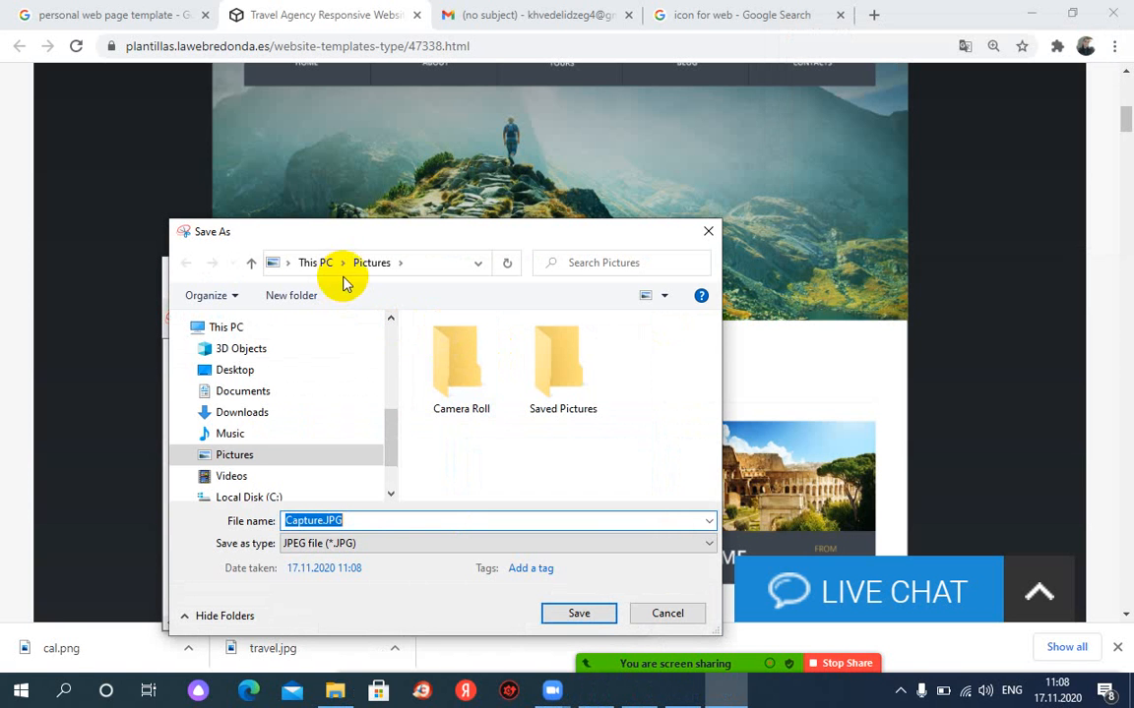
click(242, 372)
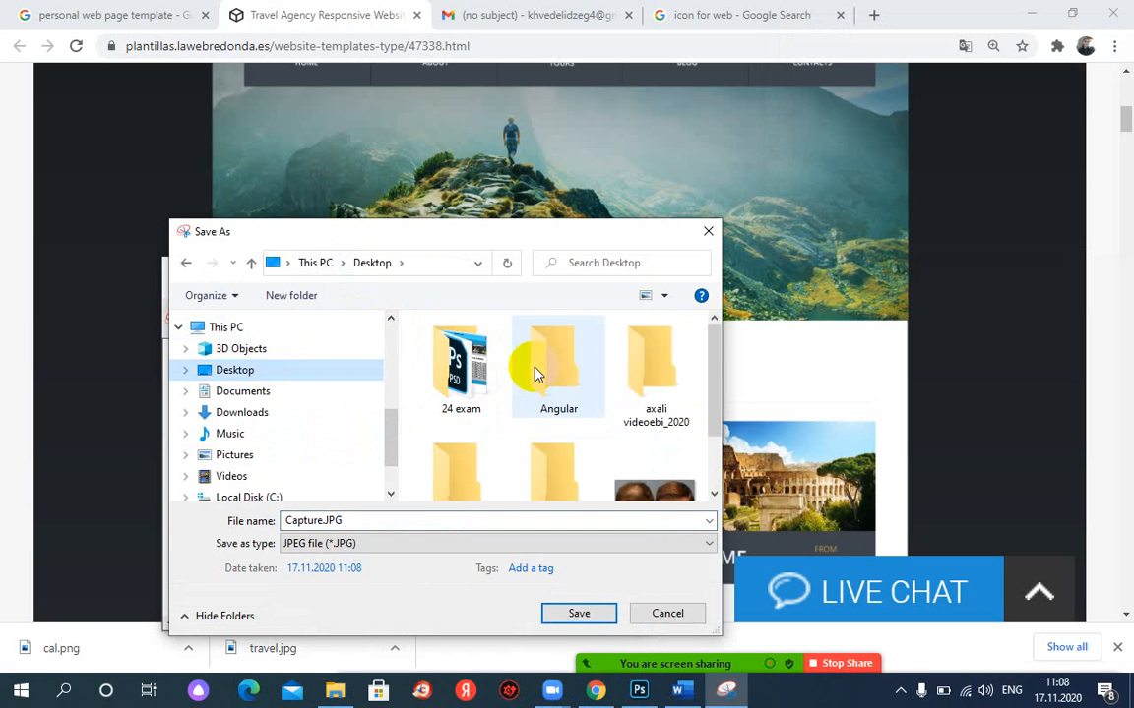
click(571, 364)
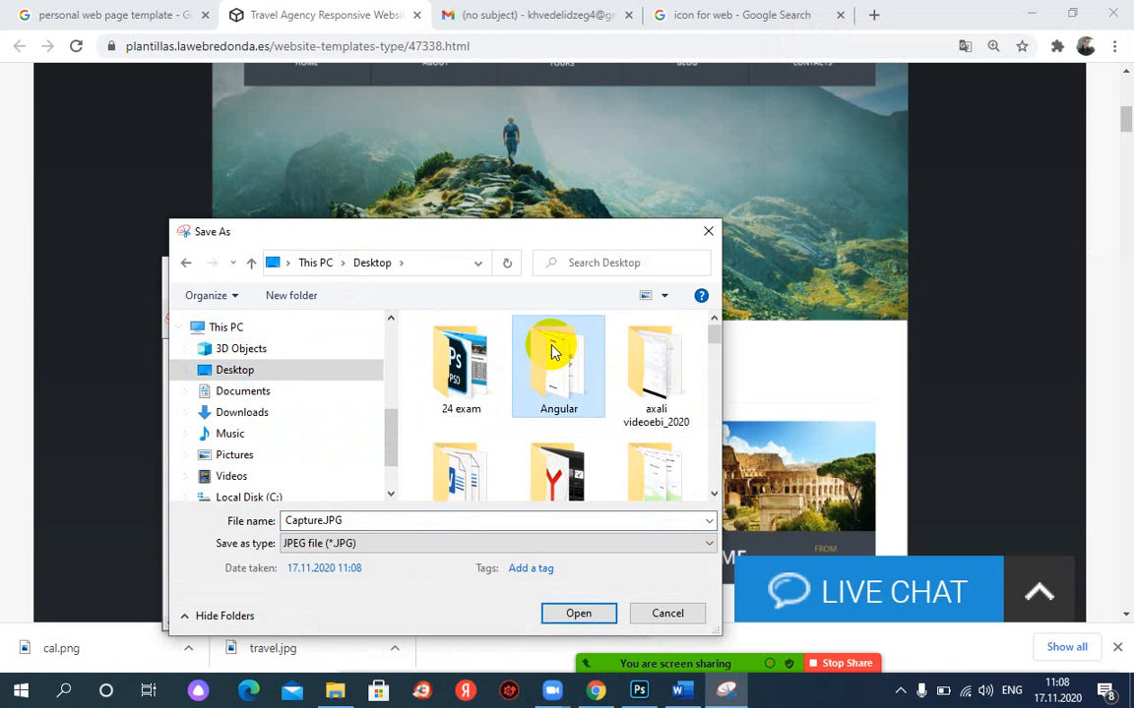
scroll(554, 353, down, 5)
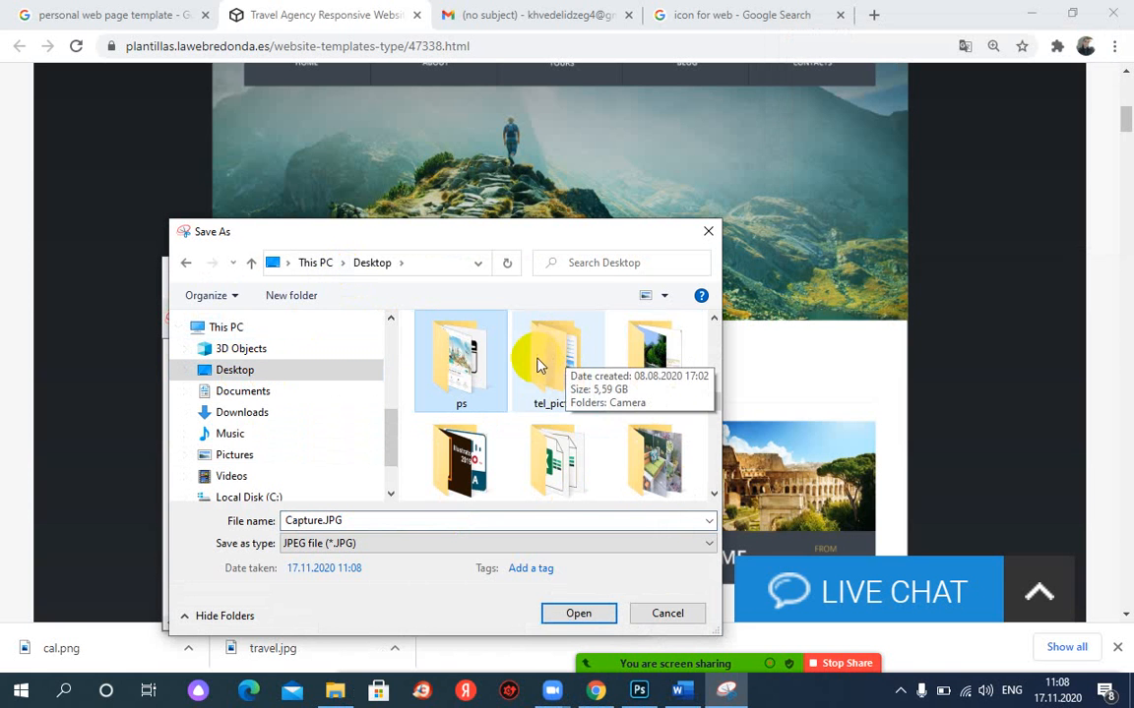
double_click(460, 342)
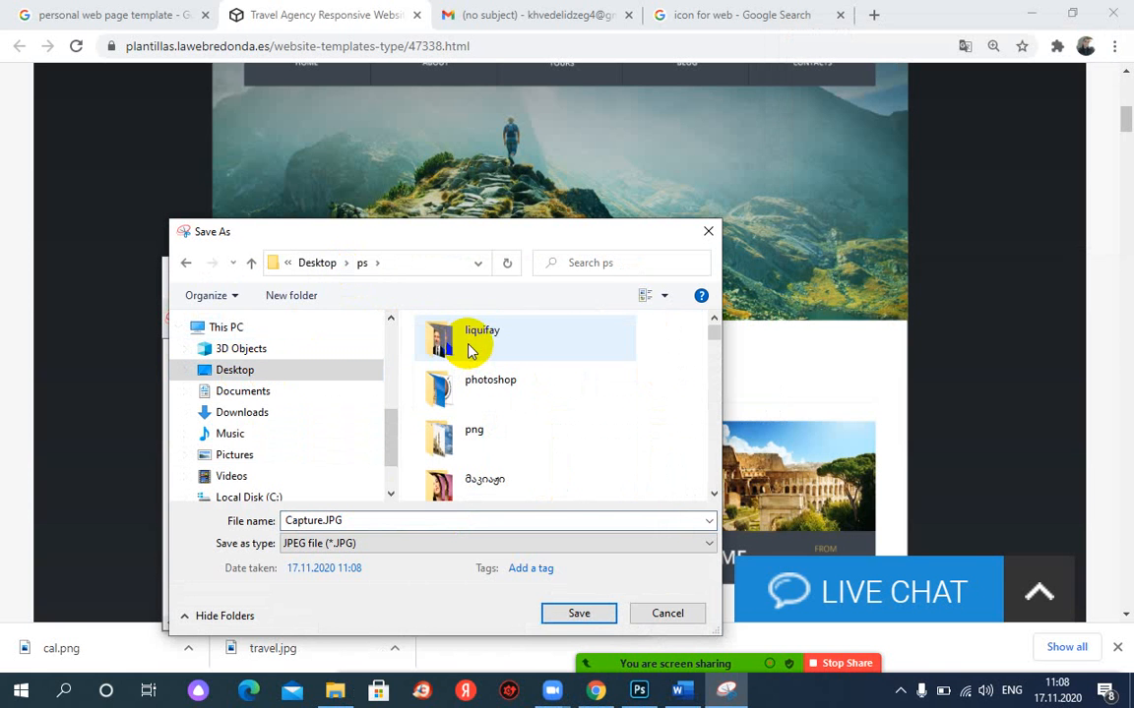
double_click(300, 521)
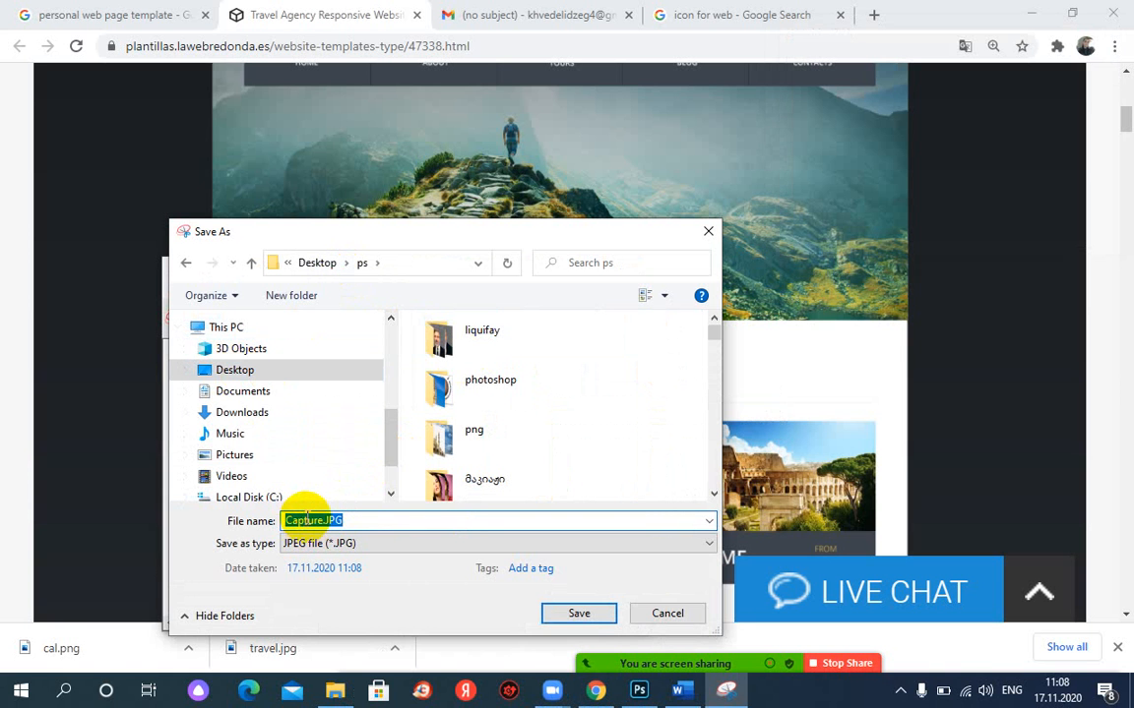
text(web)
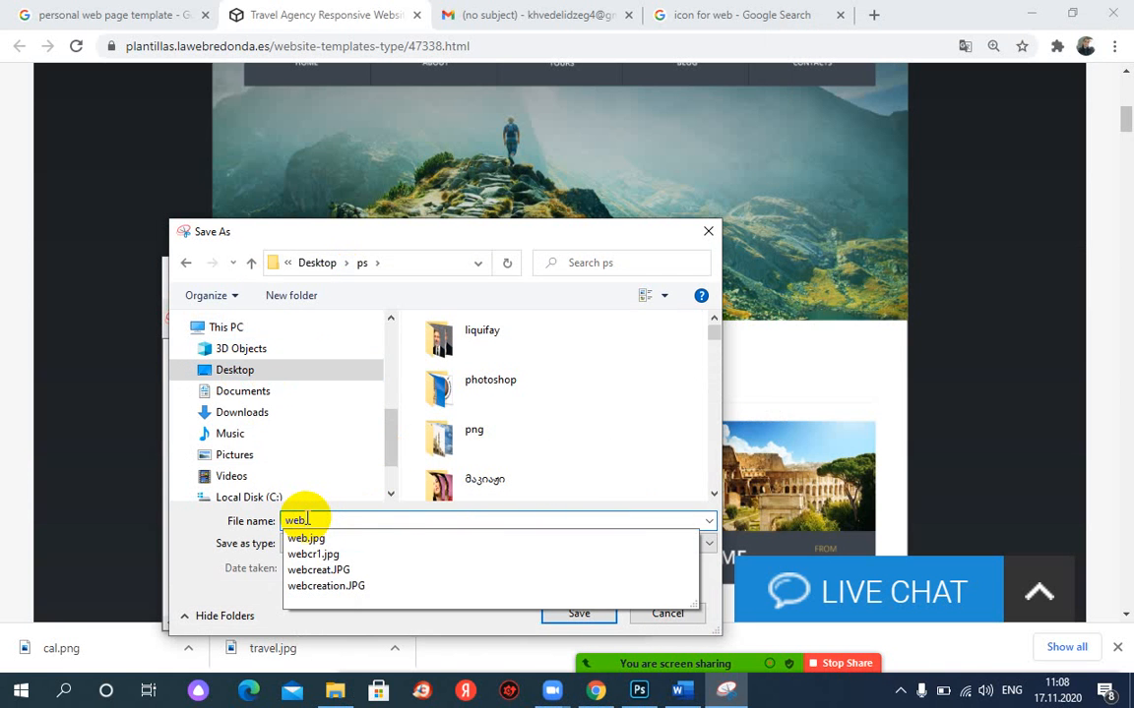
text(s)
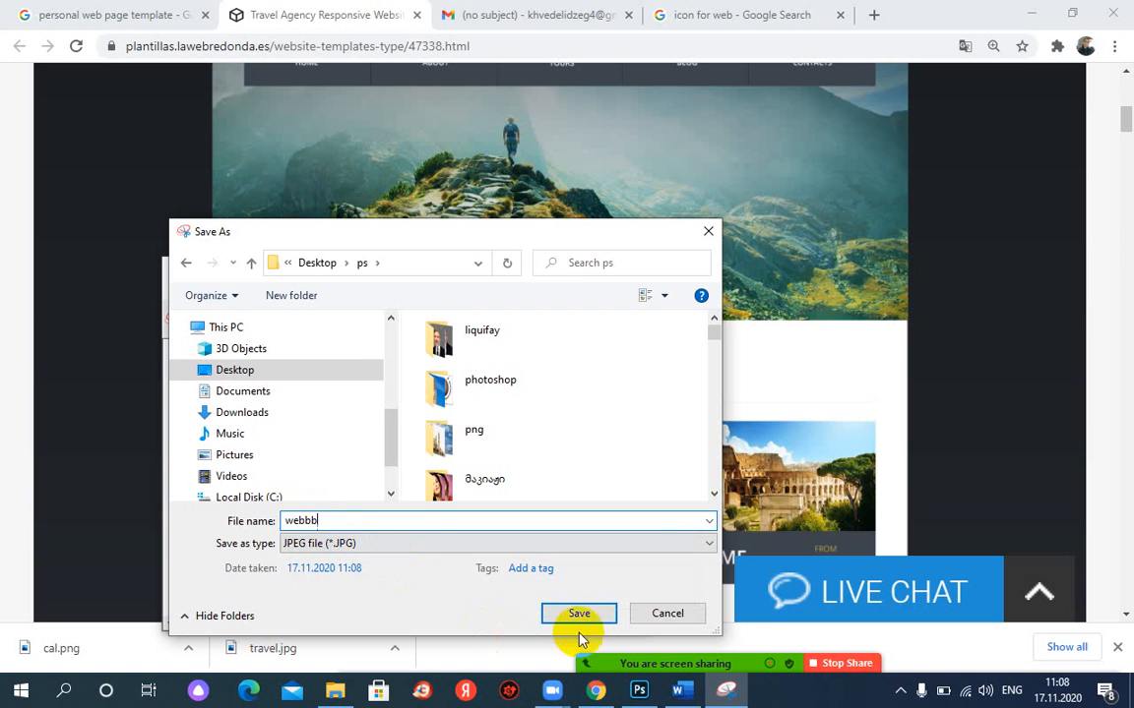
click(579, 613)
click(625, 270)
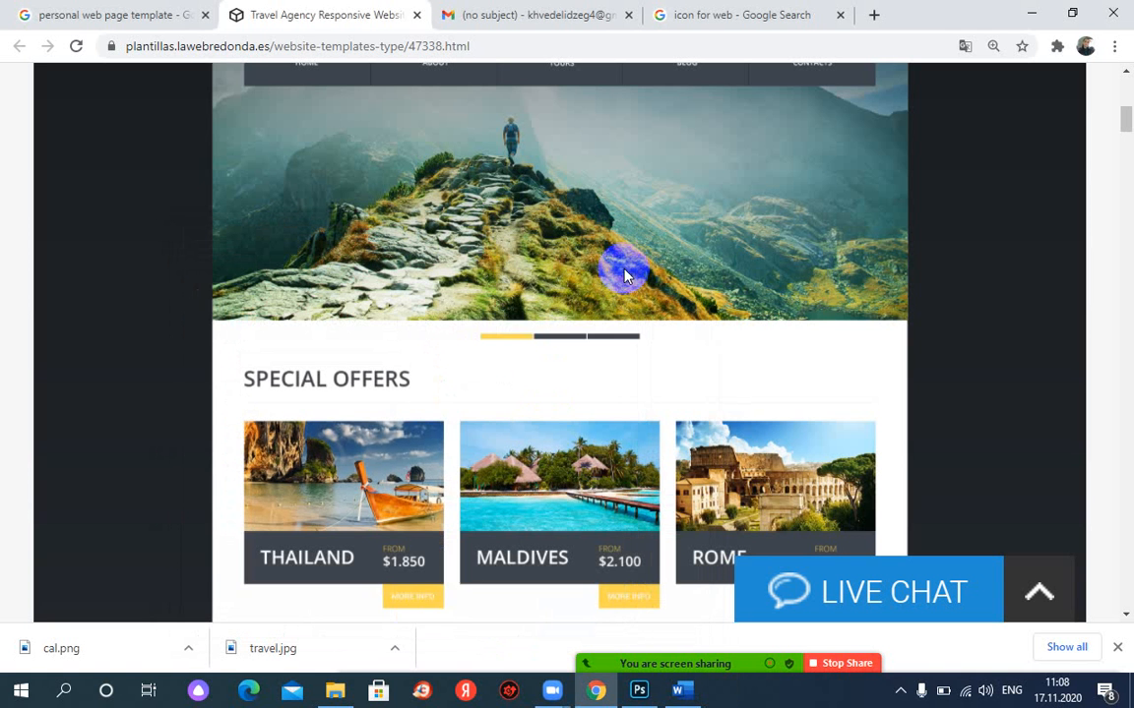
Step: Switch to Photoshop and open webbb.JPG from the ps folder
click(639, 691)
click(39, 11)
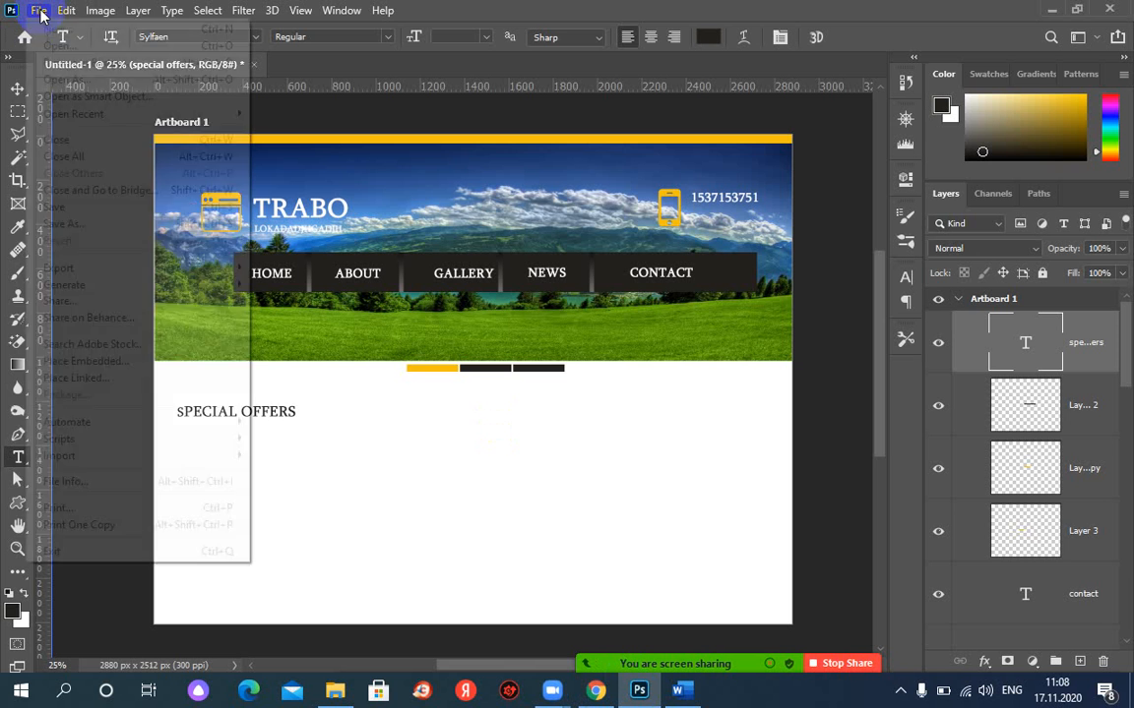
click(52, 46)
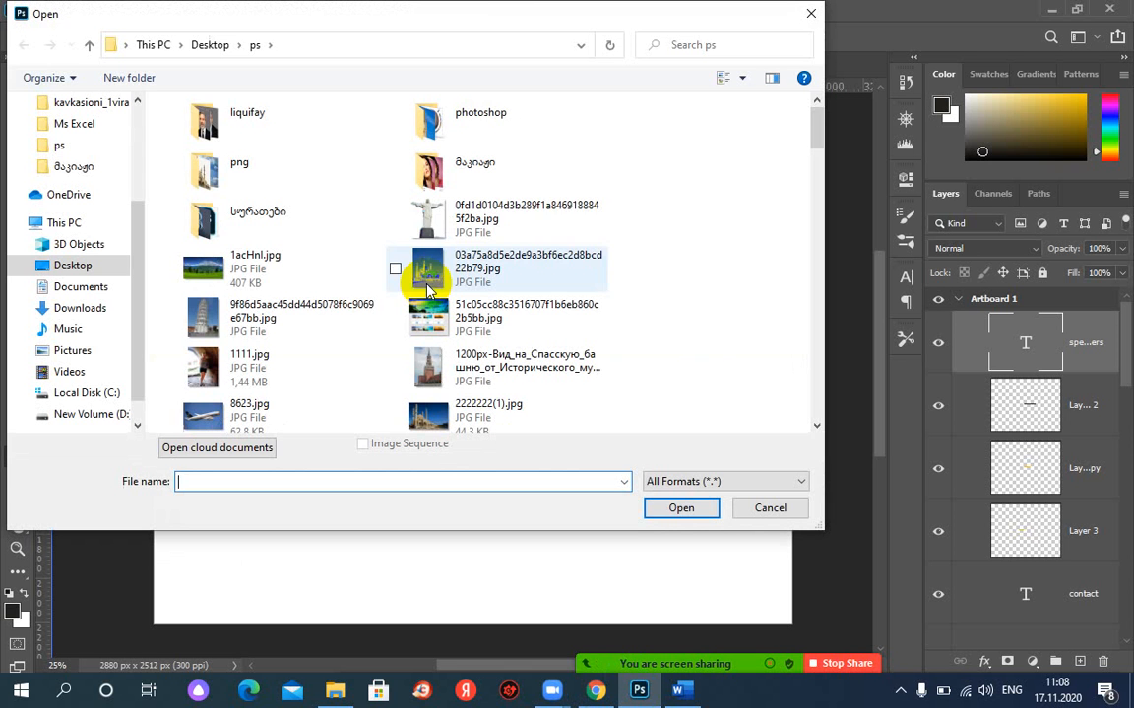
click(428, 223)
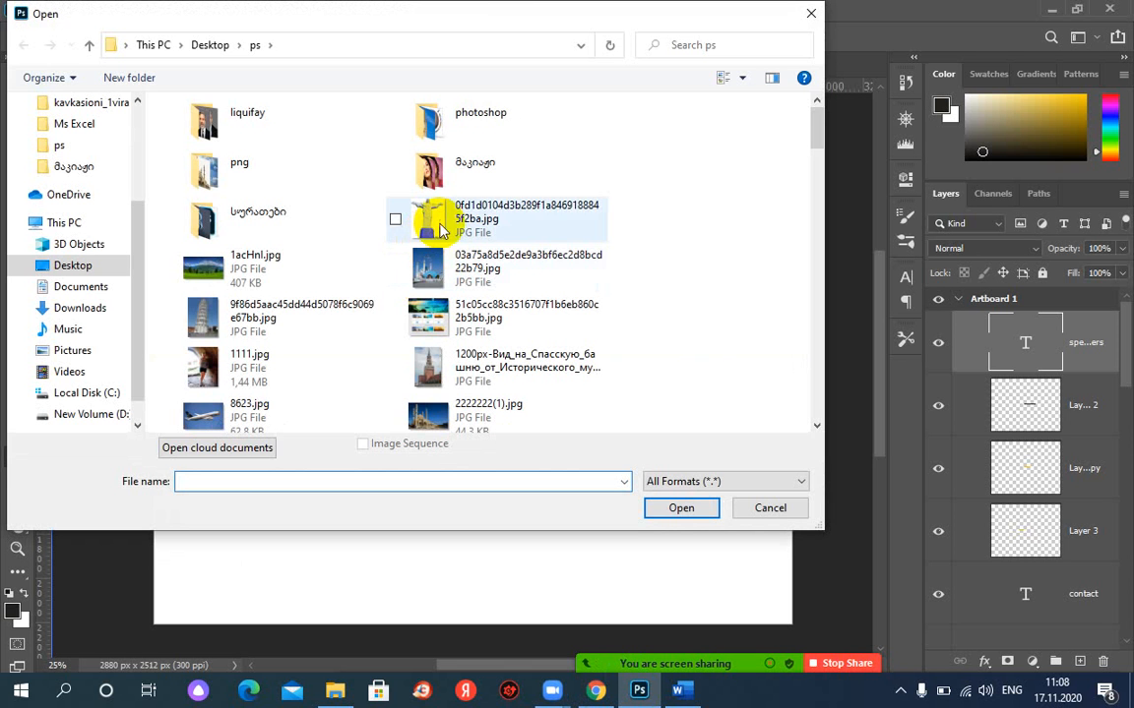
key(w)
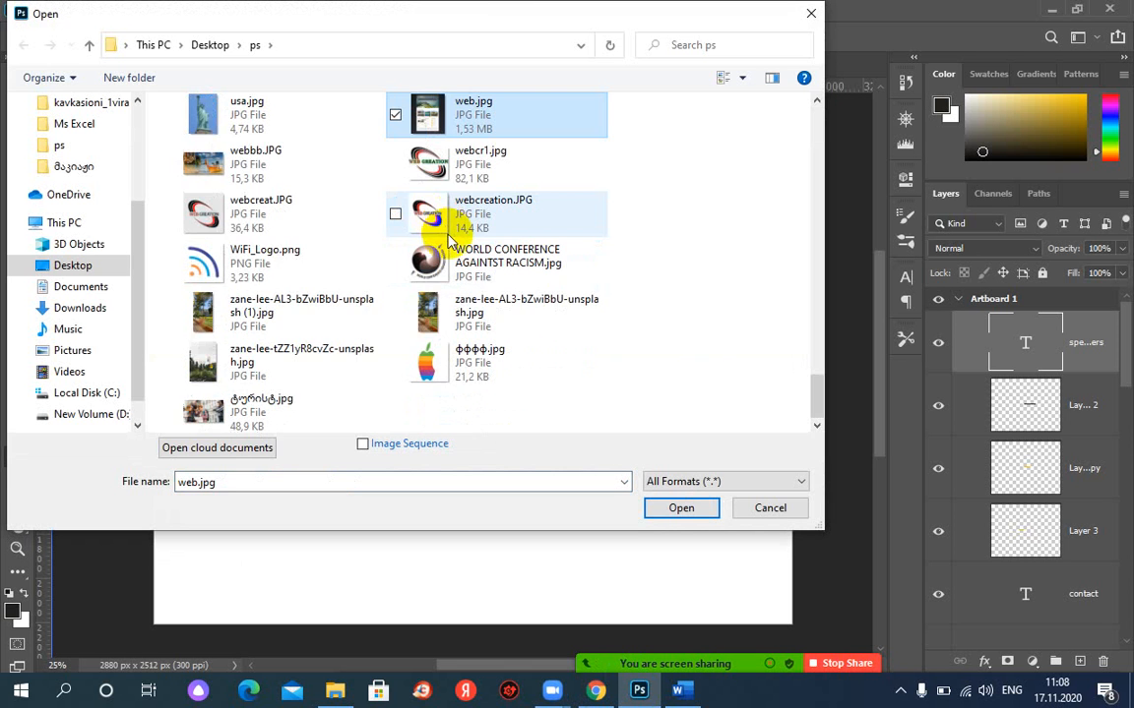
key(w)
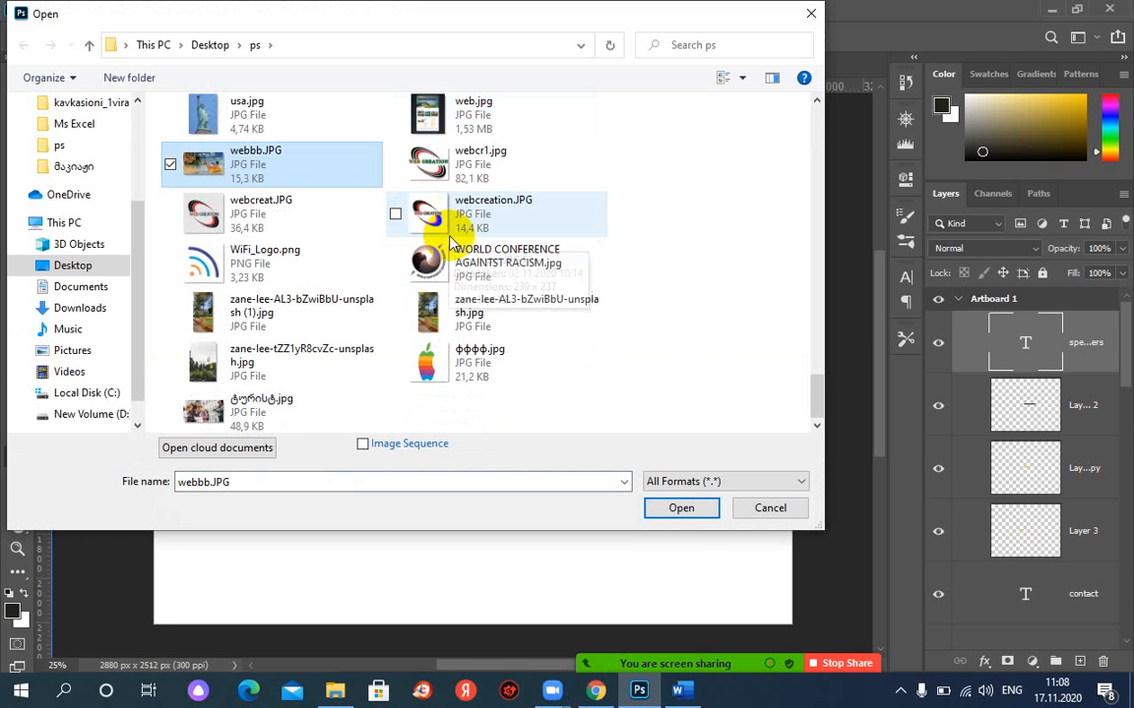
double_click(273, 175)
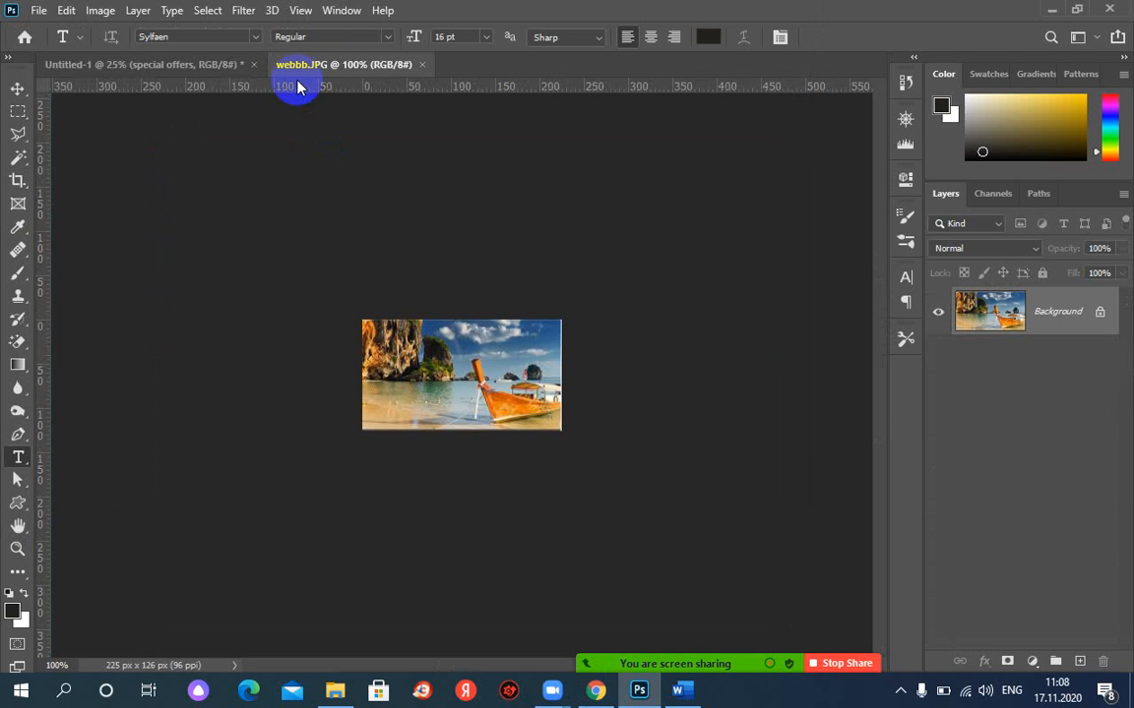
Step: Float the webbb.JPG document, move its photo into the web page below the SPECIAL OFFERS heading, and close the source image
drag(299, 88, 433, 150)
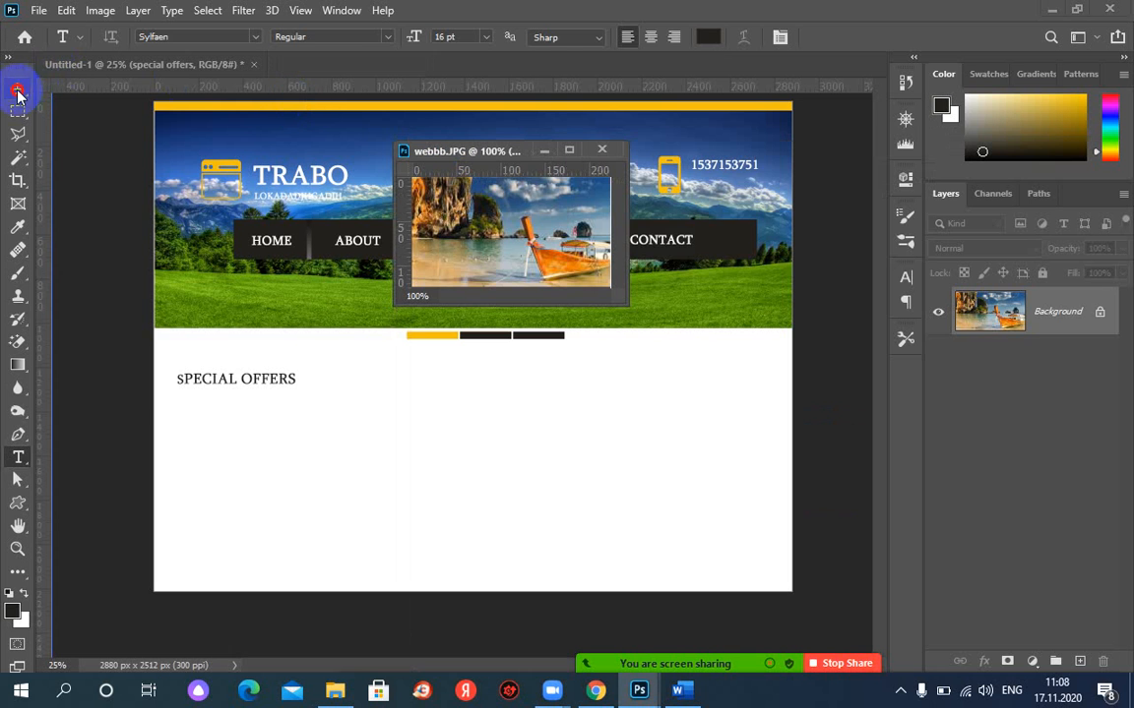
click(16, 89)
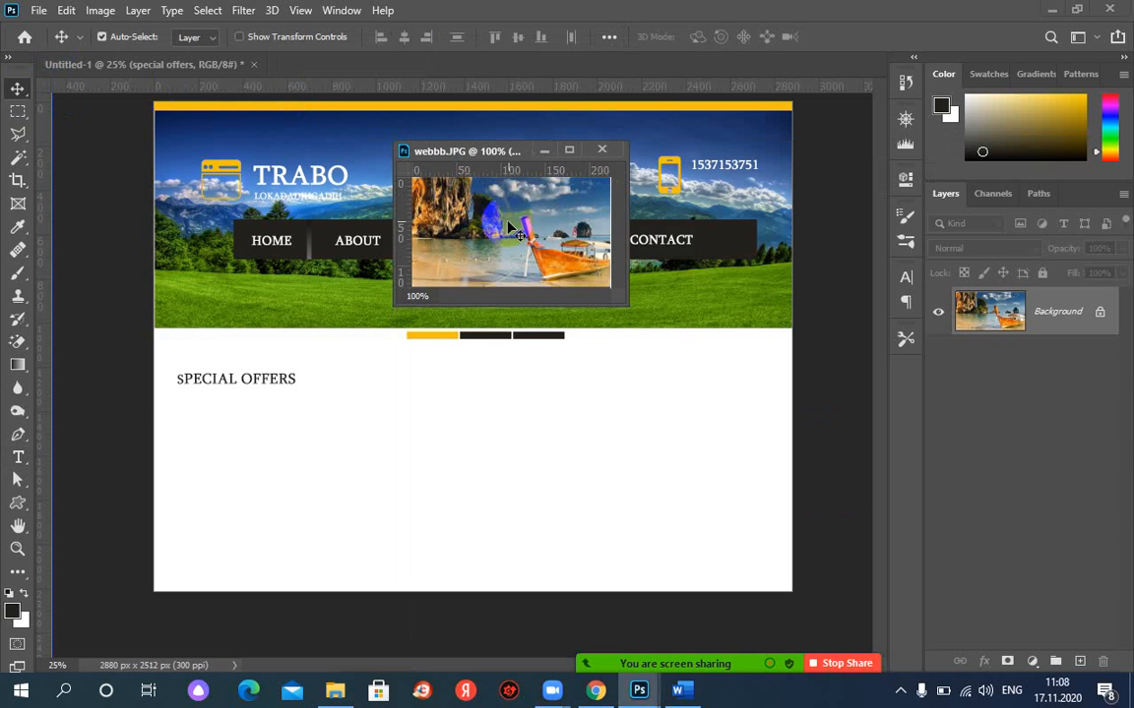
drag(526, 217, 248, 433)
click(602, 150)
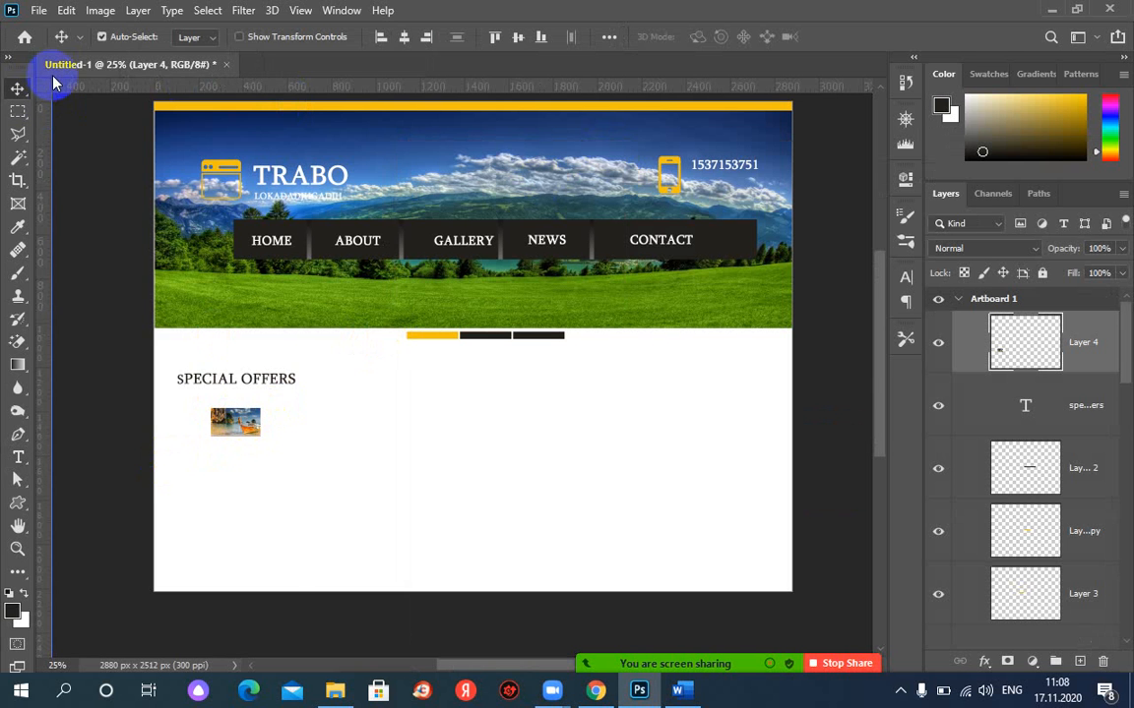
Step: Scale the placed boat photo proportionally to about 255% so it roughly matches the SPECIAL OFFERS heading's width
click(66, 10)
mouse_move(251, 413)
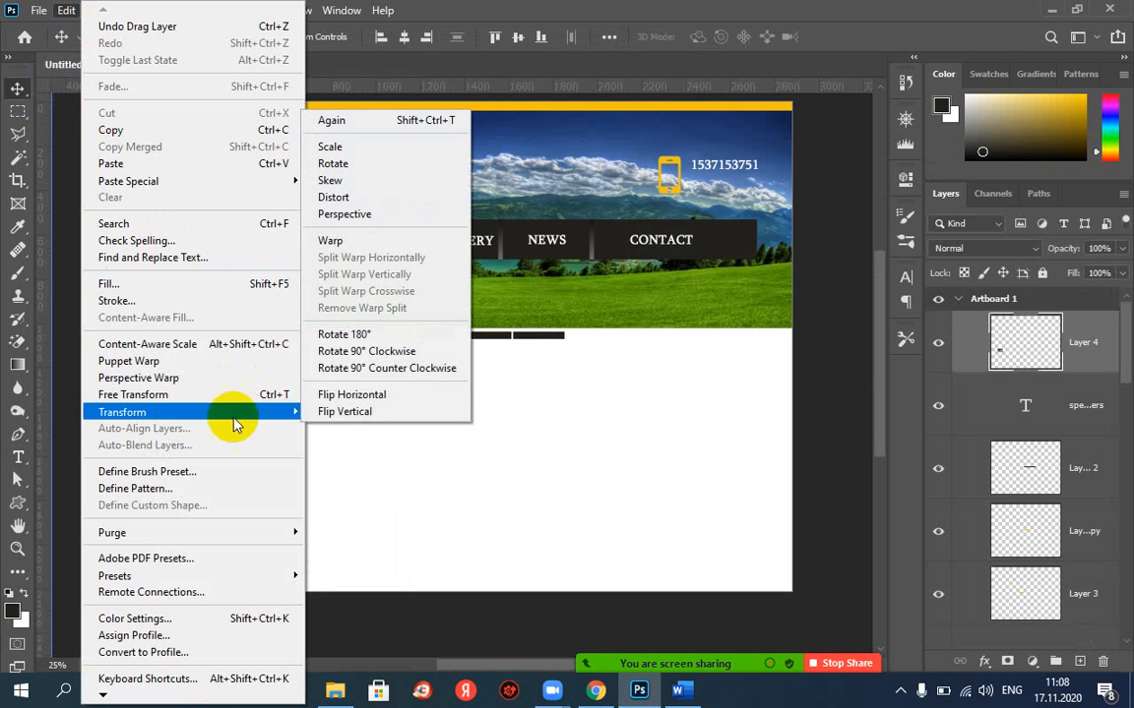
click(331, 146)
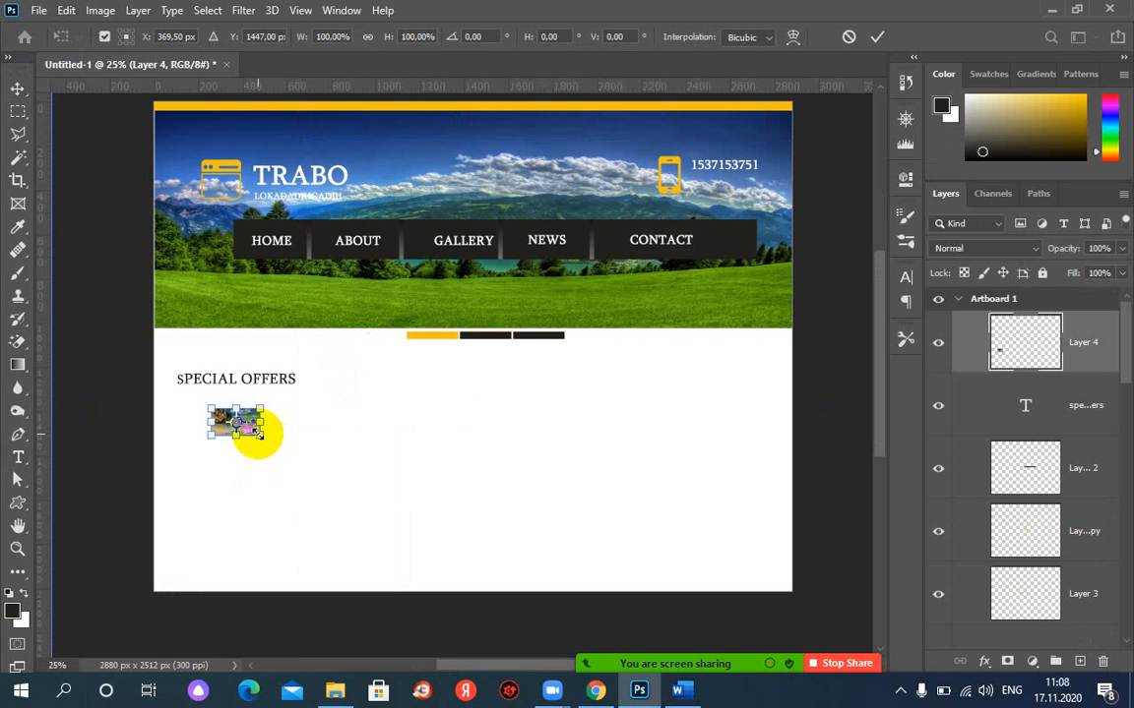
drag(258, 434, 295, 460)
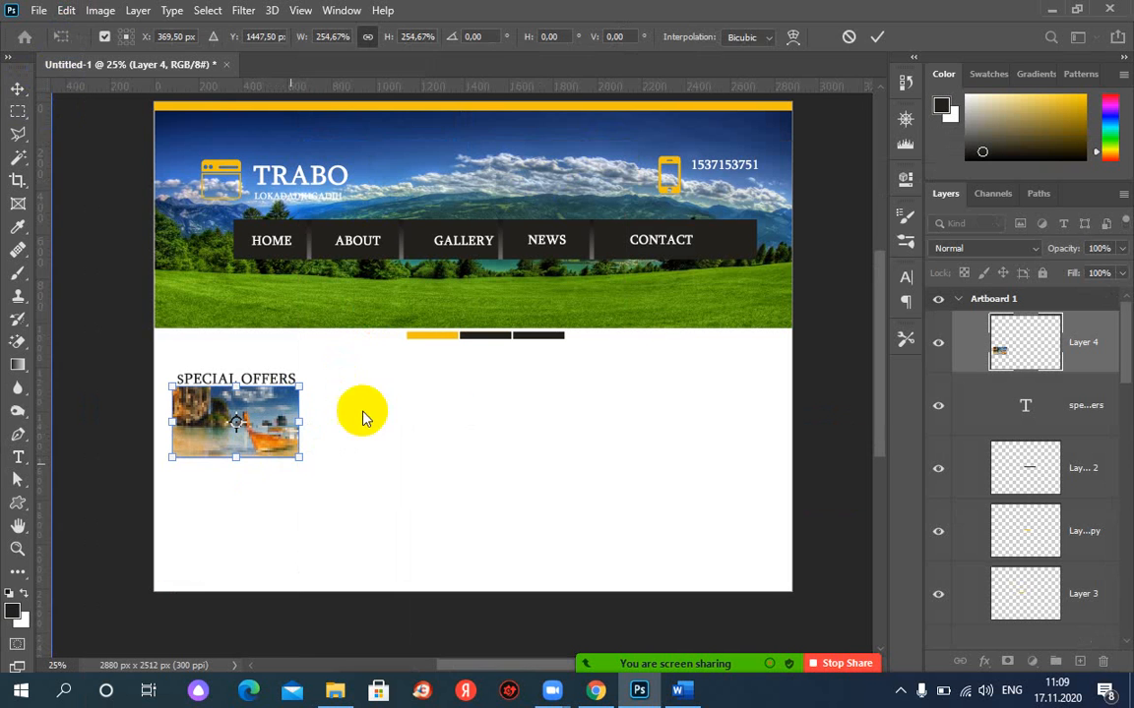
click(877, 37)
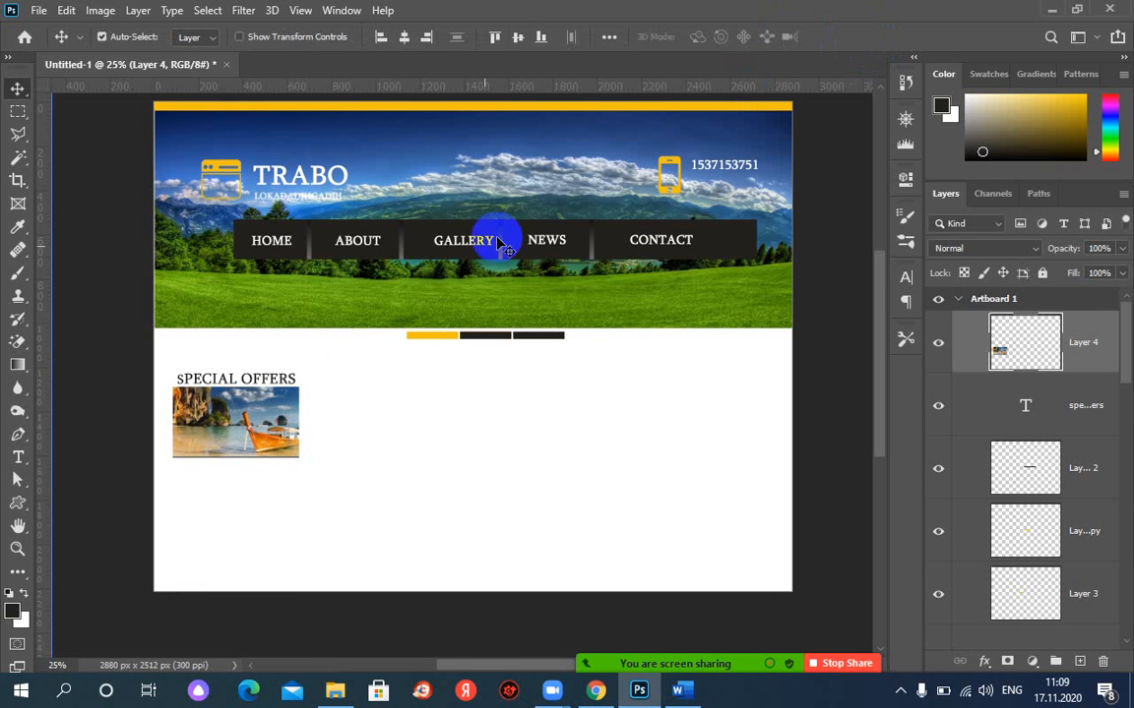
Step: Move the boat photo slightly down, clear of the SPECIAL OFFERS heading, and compare the card with the reference template in Chrome
click(596, 691)
click(596, 691)
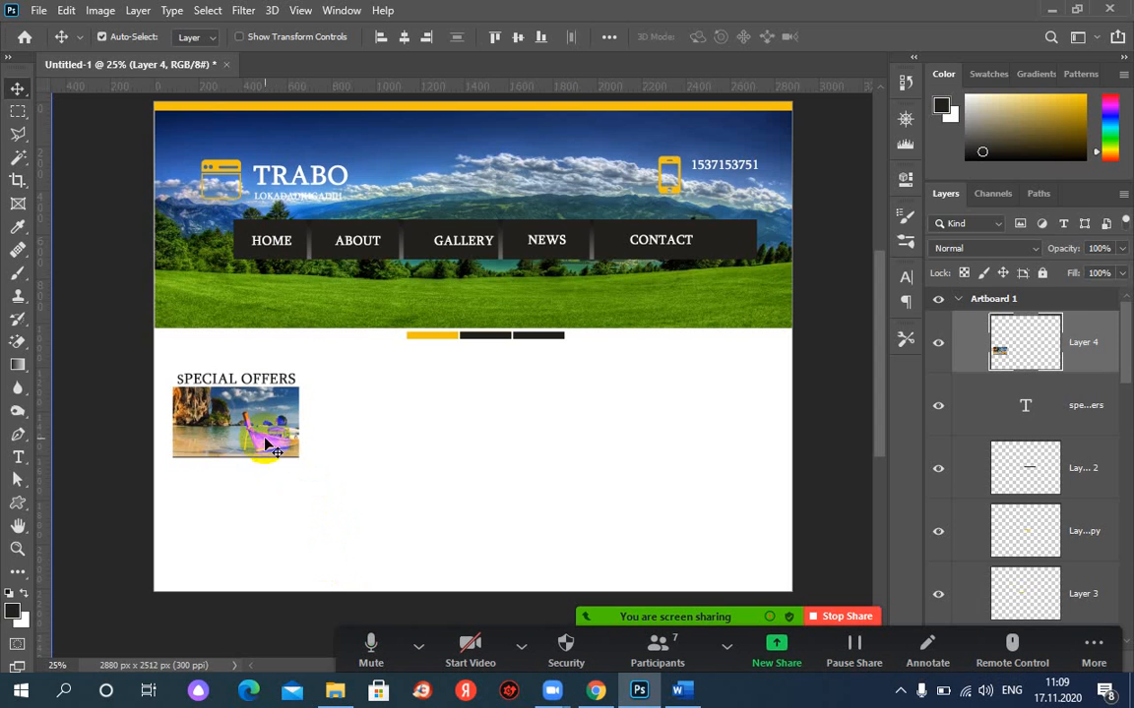
drag(254, 422, 256, 430)
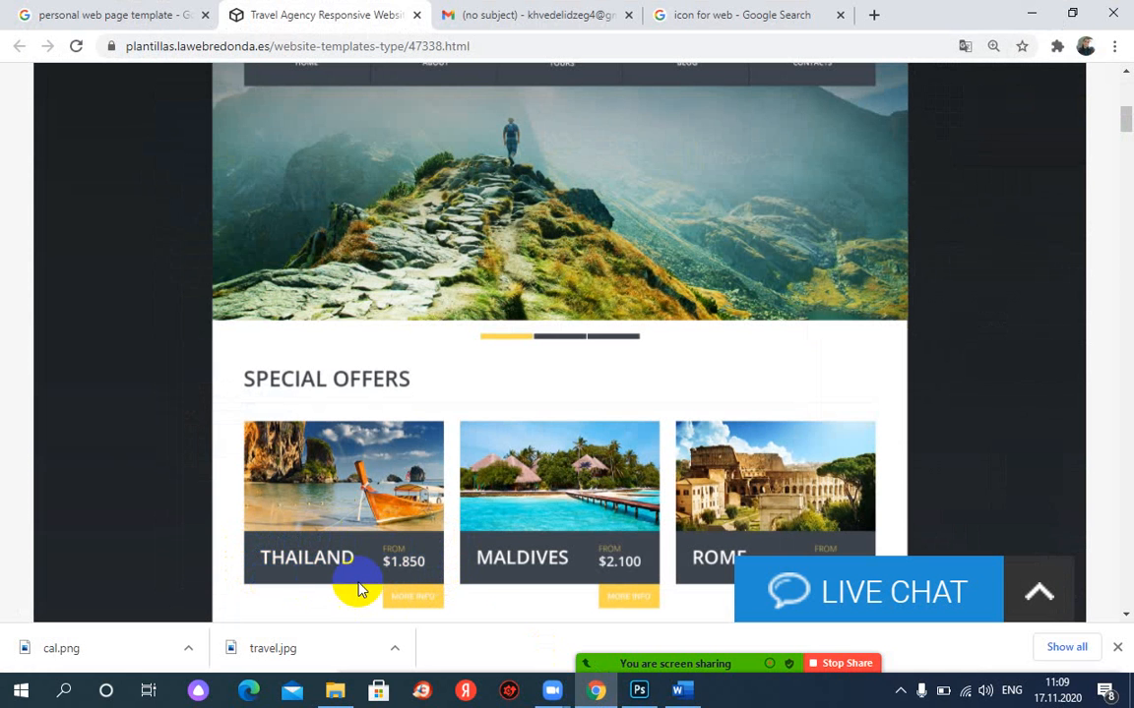
mouse_move(601, 698)
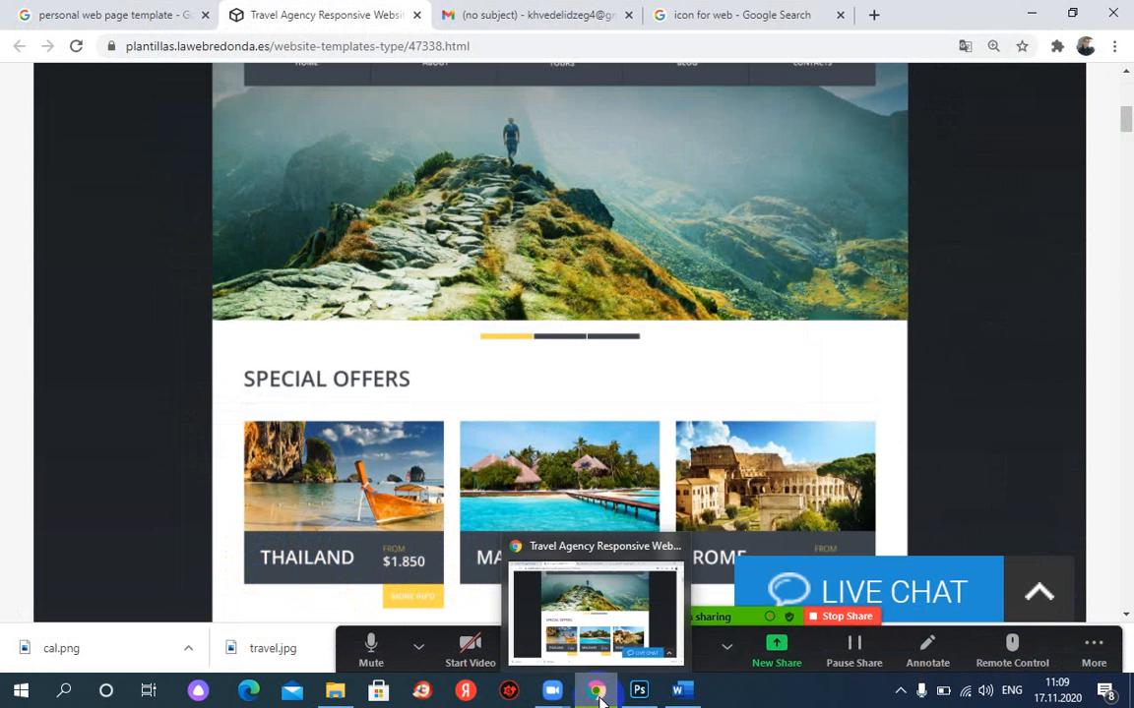
click(639, 690)
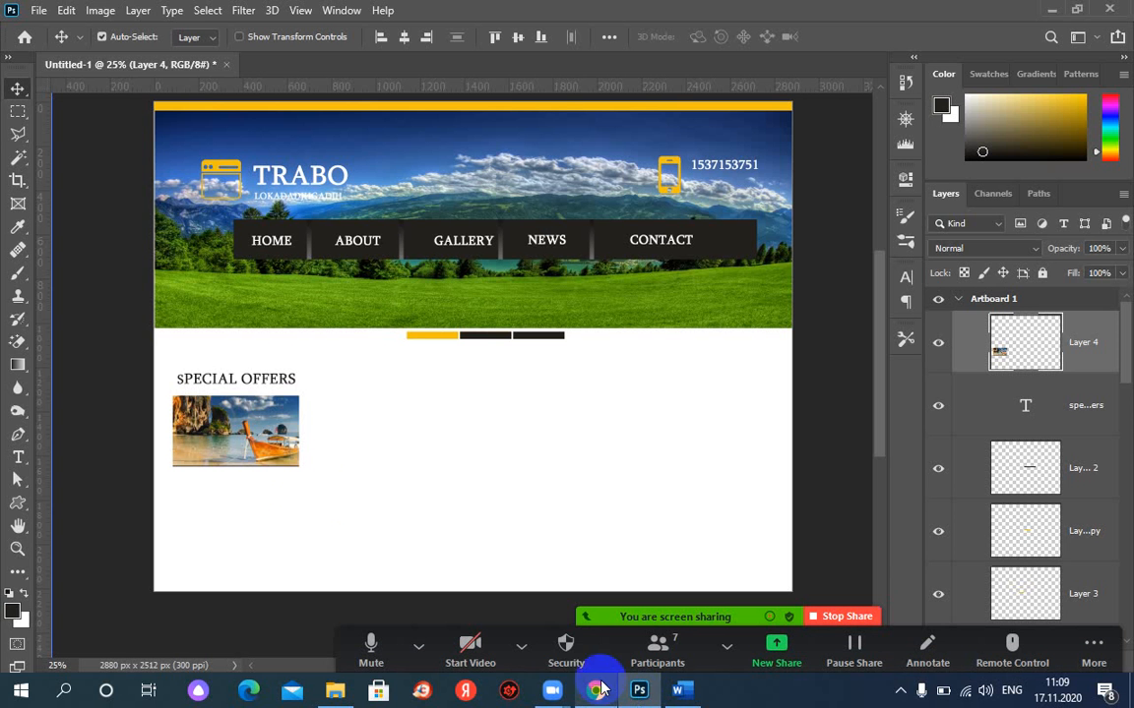
Step: Select a rectangle directly below the boat photo at the photo's width and fill it with the dark foreground colour
click(17, 111)
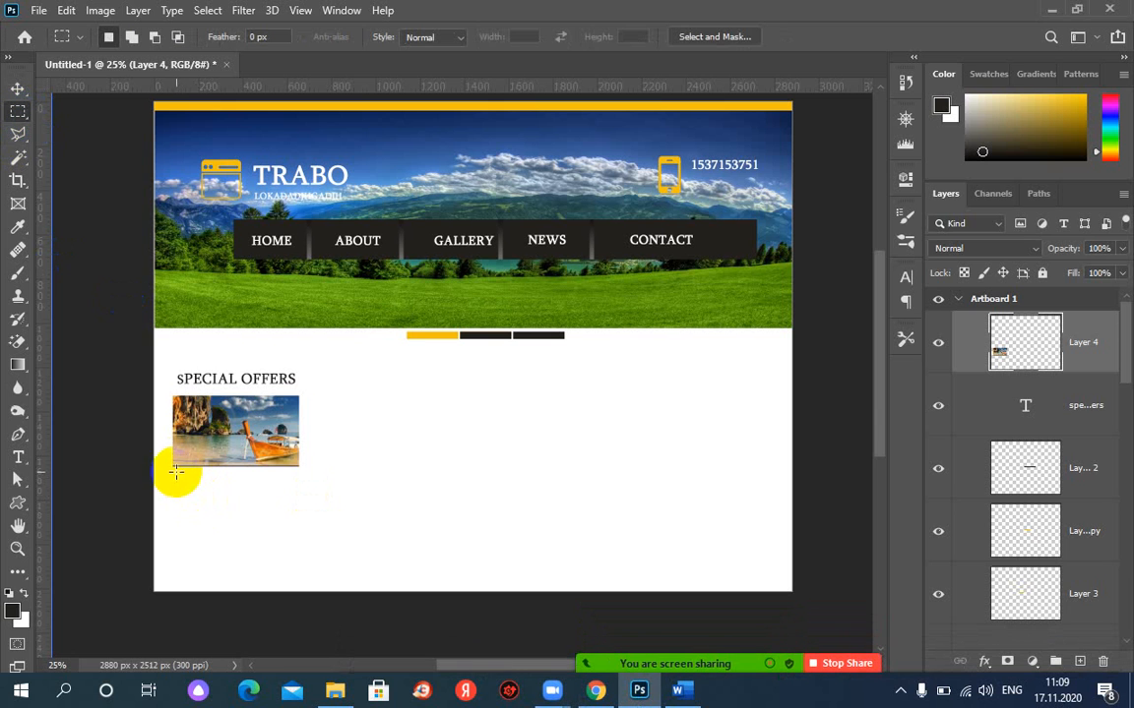
drag(171, 470, 300, 502)
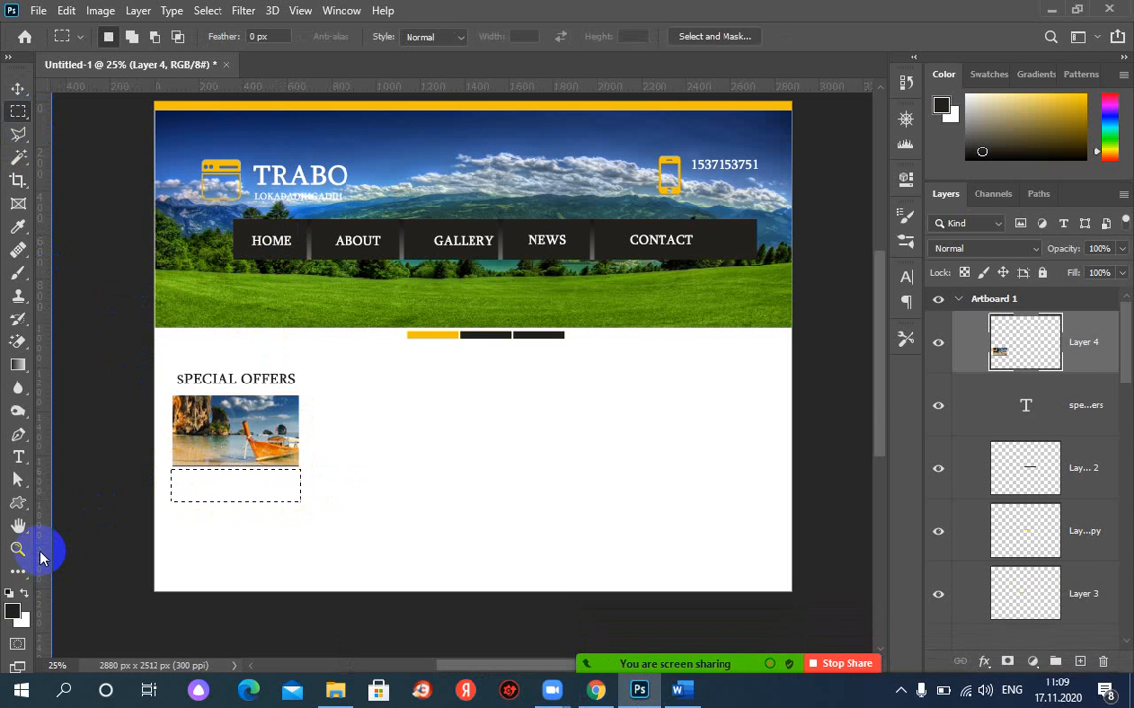
key(alt+BackSpace)
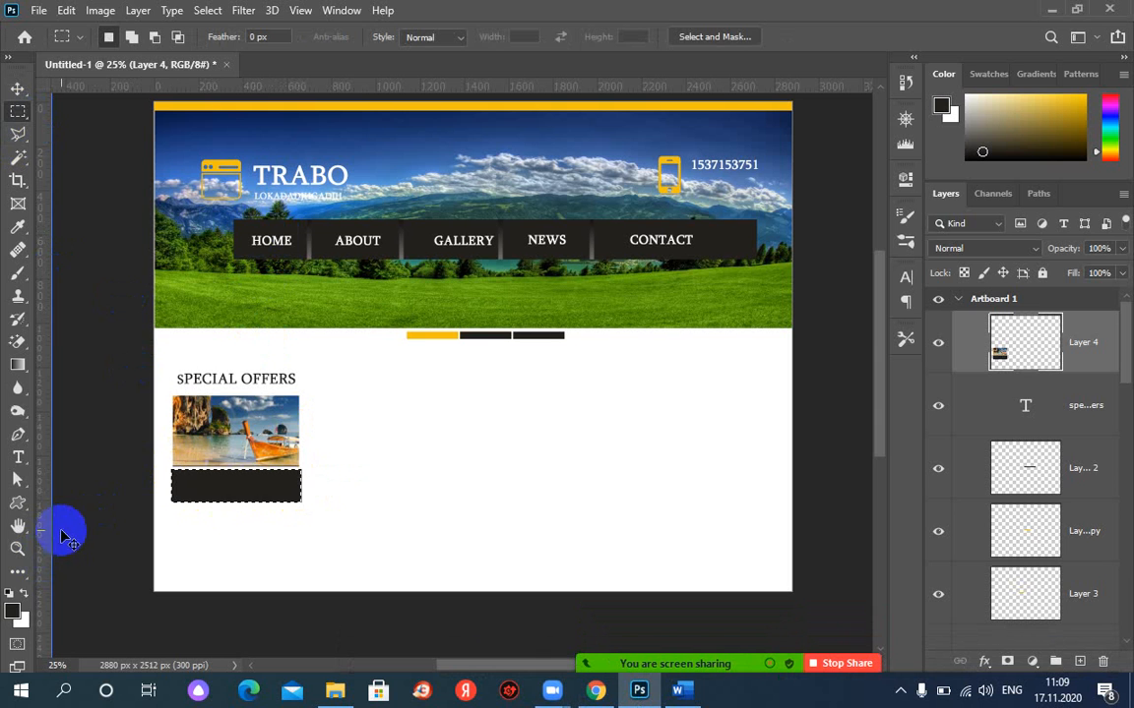
Step: Deselect the caption bar and add the text THAILAND on it in white (#ffffff)
key(ctrl+d)
click(18, 458)
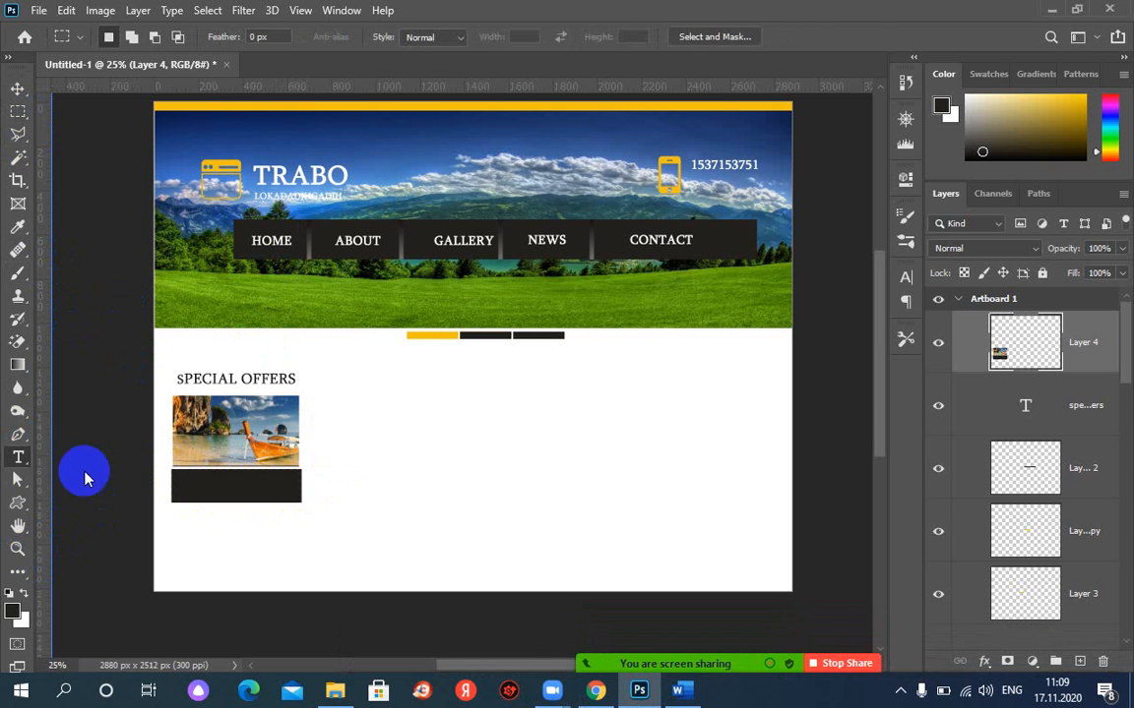
click(187, 488)
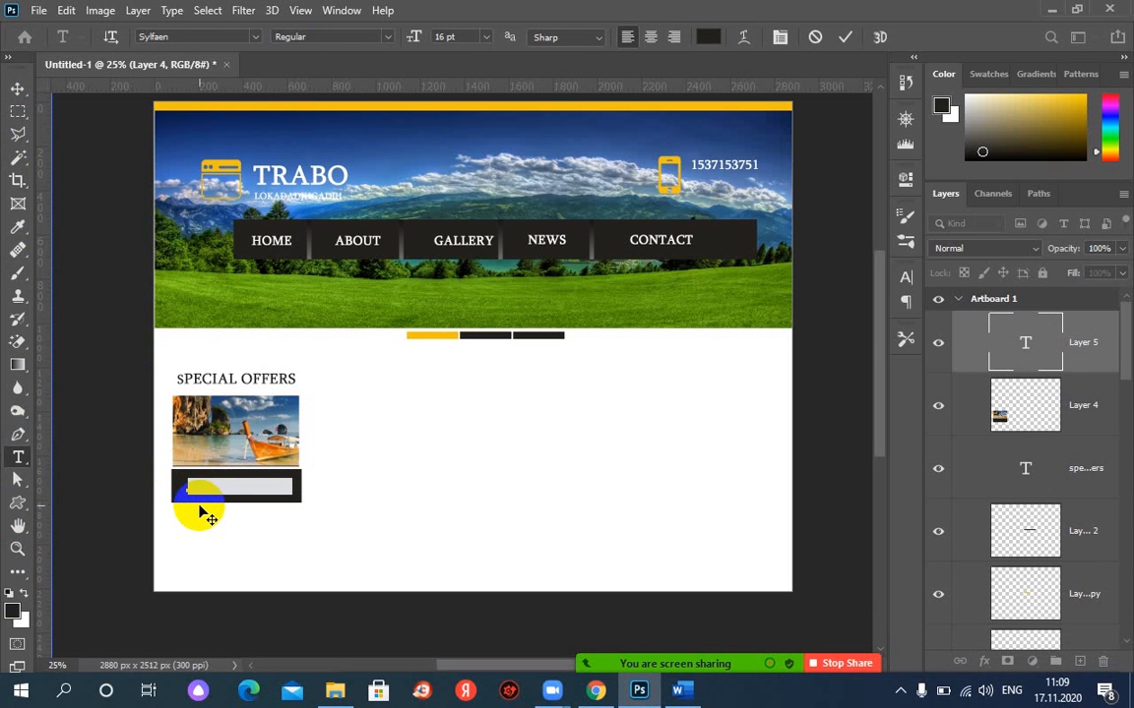
key(BackSpace)
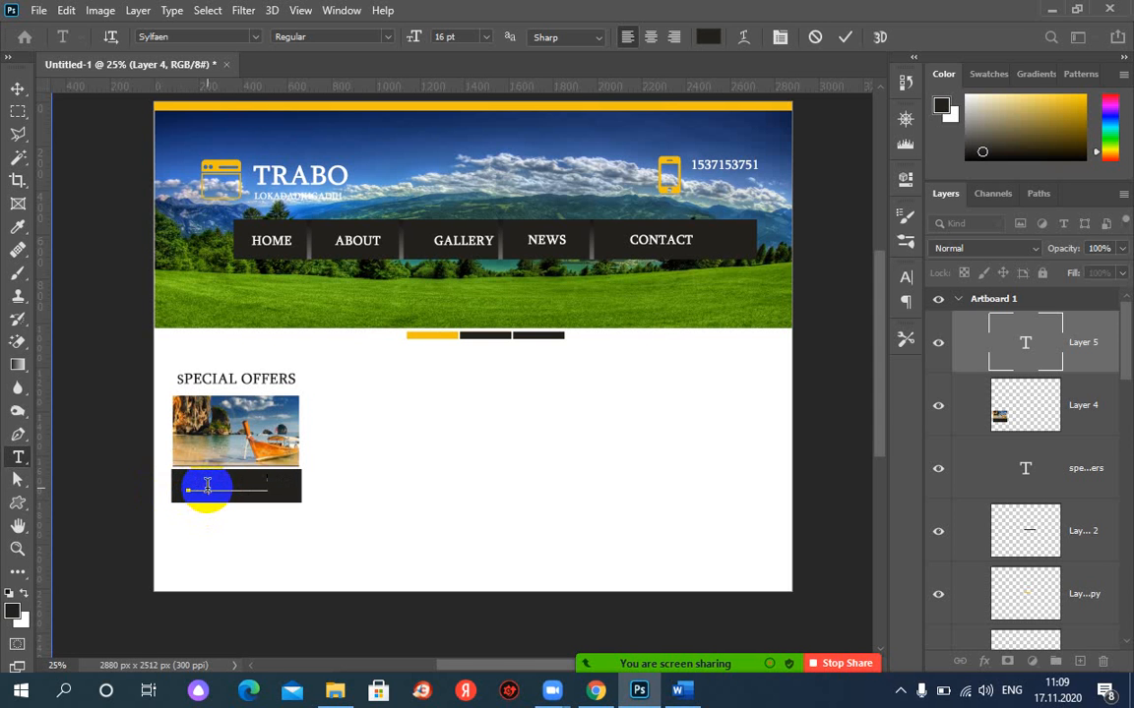
key(ctrl+z)
click(707, 36)
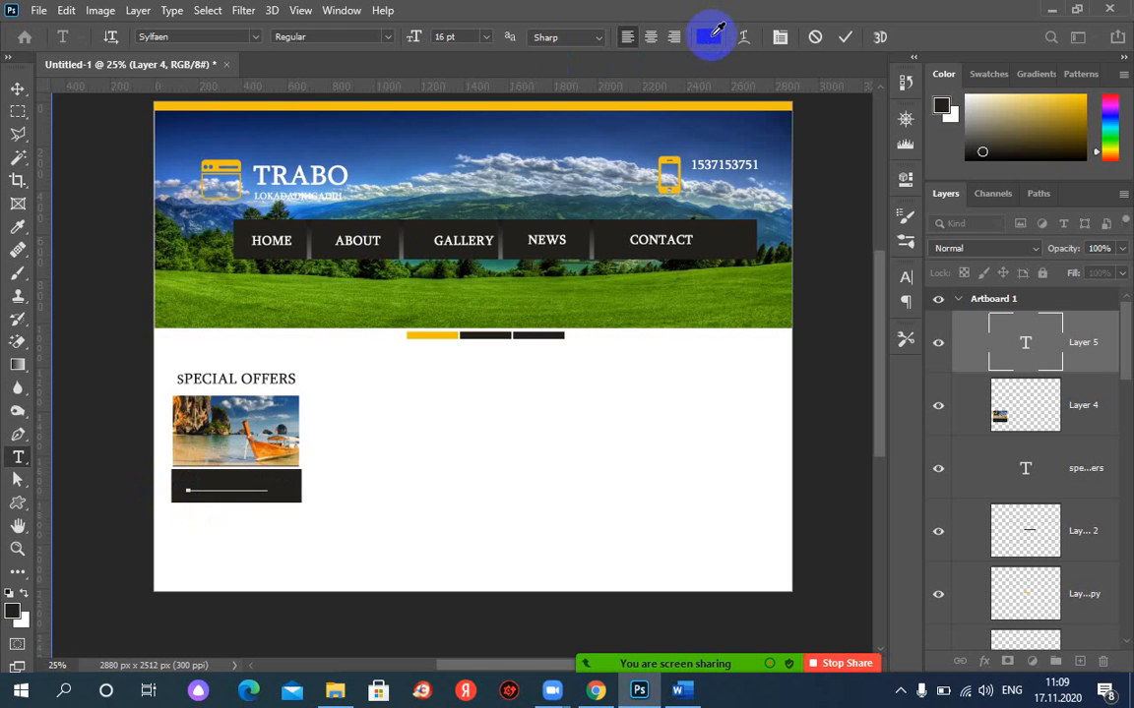
drag(211, 213, 177, 194)
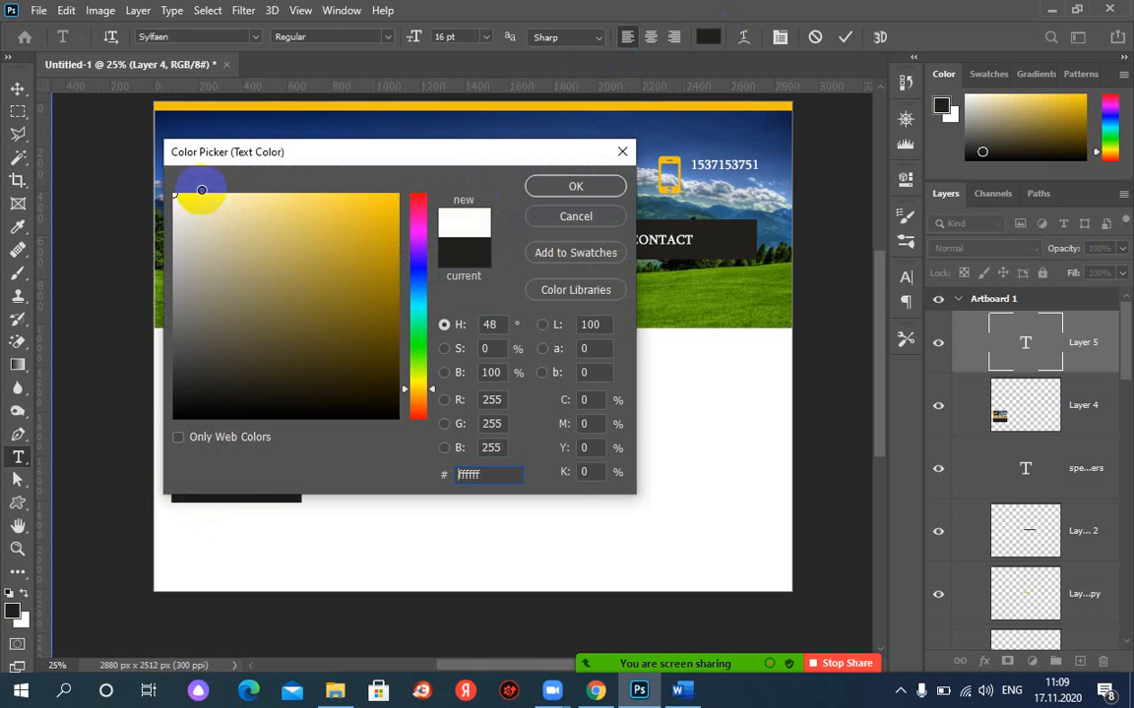
click(556, 187)
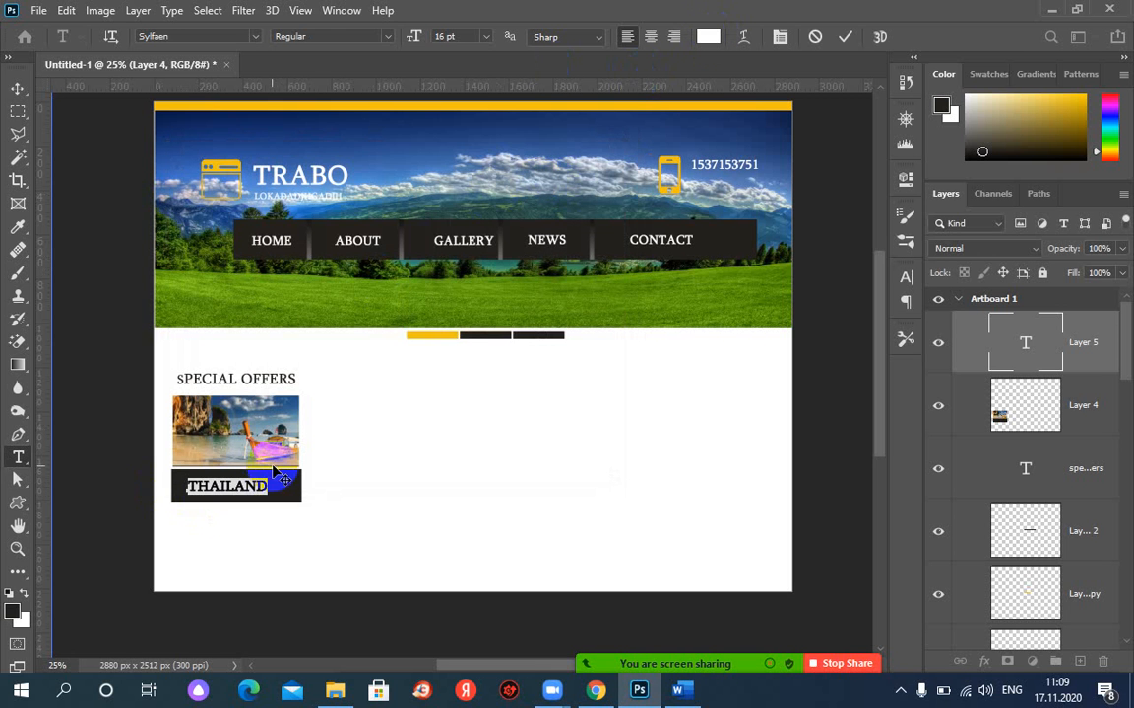
click(842, 38)
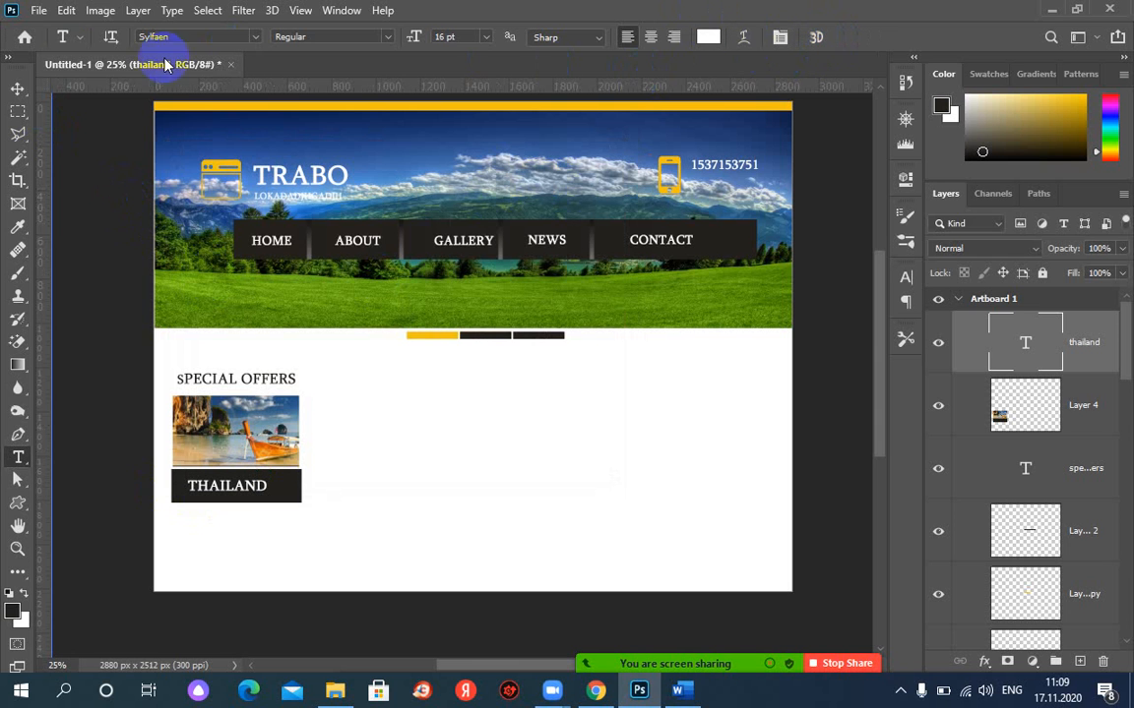
Step: Move the THAILAND text slightly left within the caption bar and compare the card with the reference template in Chrome
click(18, 88)
click(202, 423)
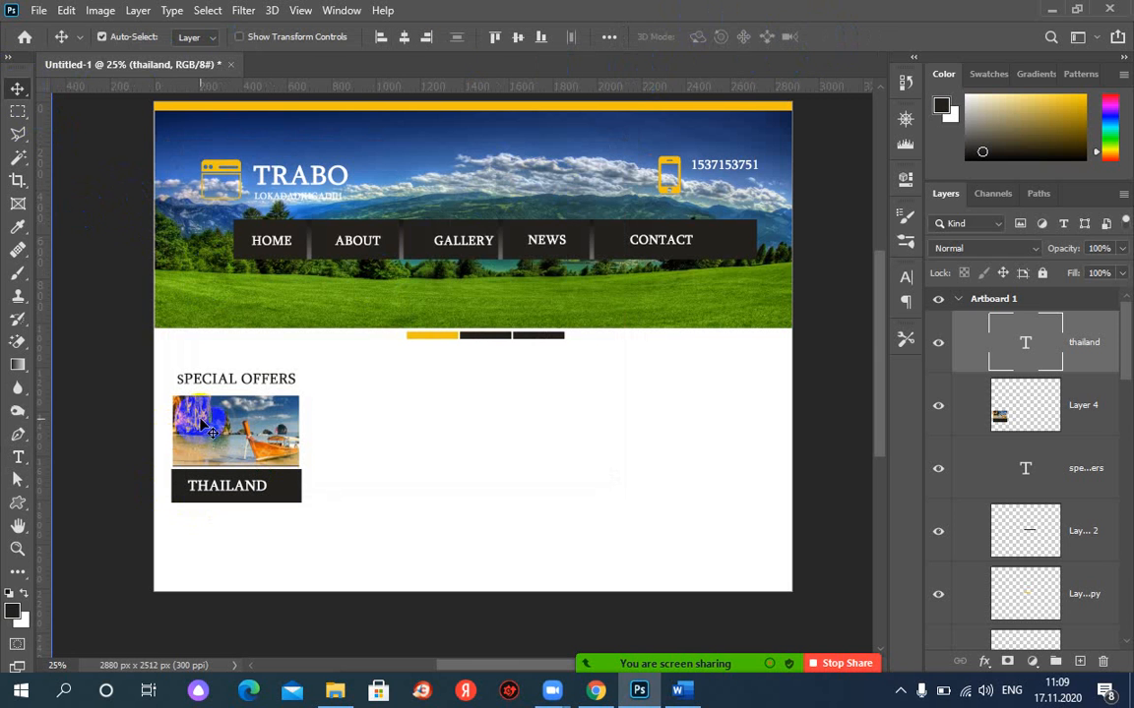
click(225, 487)
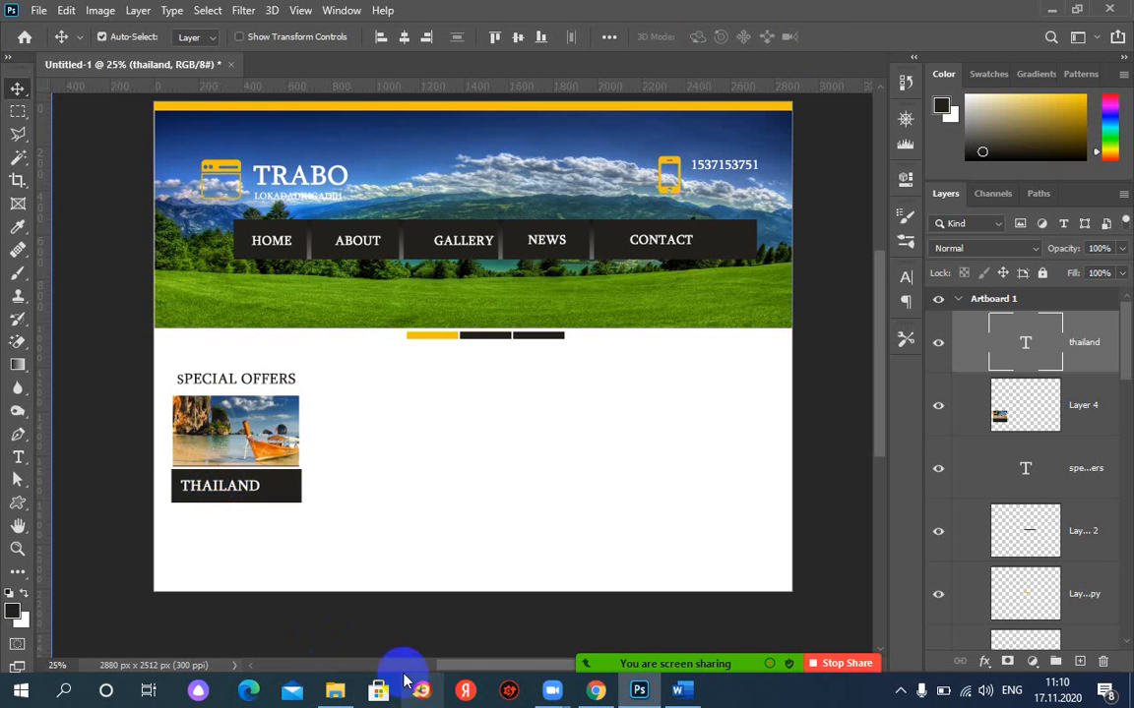
click(589, 694)
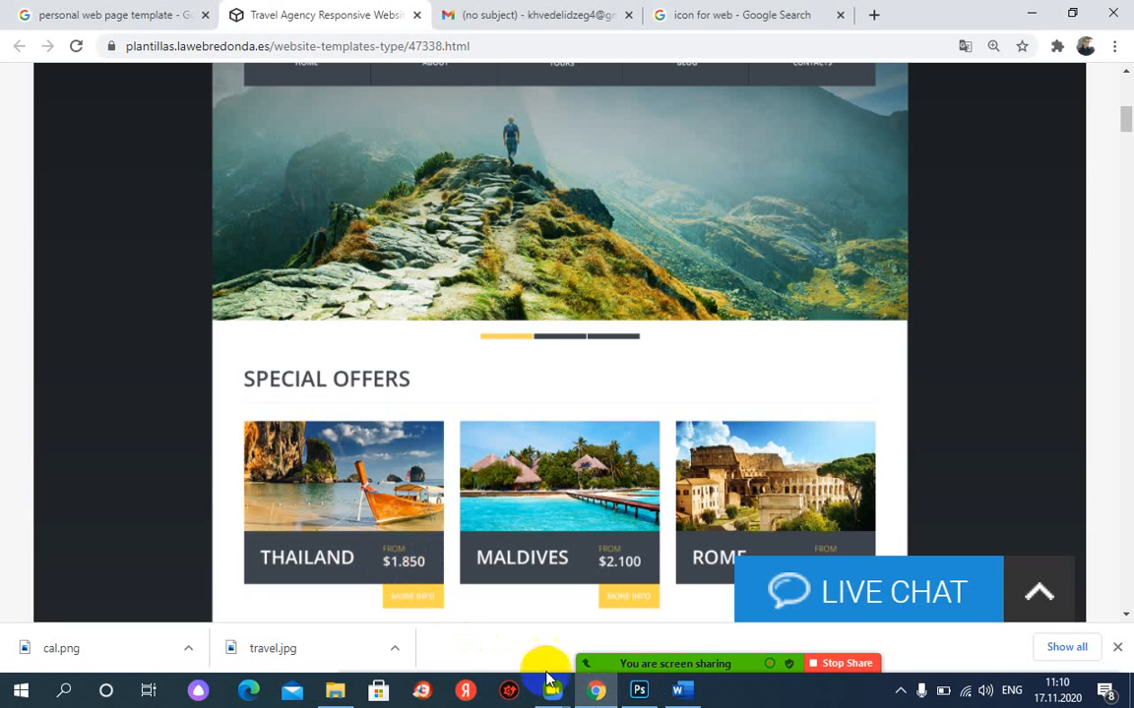
click(638, 691)
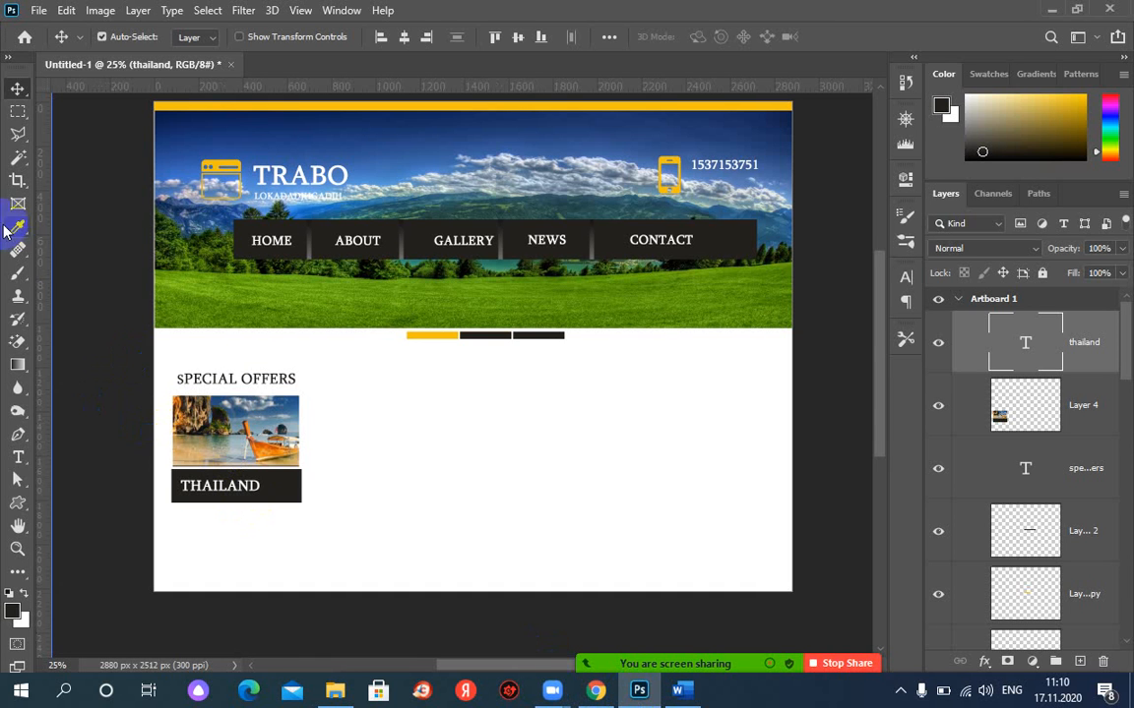
Step: Add the white price text $65 beside THAILAND and shift it slightly left so it sits inside the caption bar
click(18, 458)
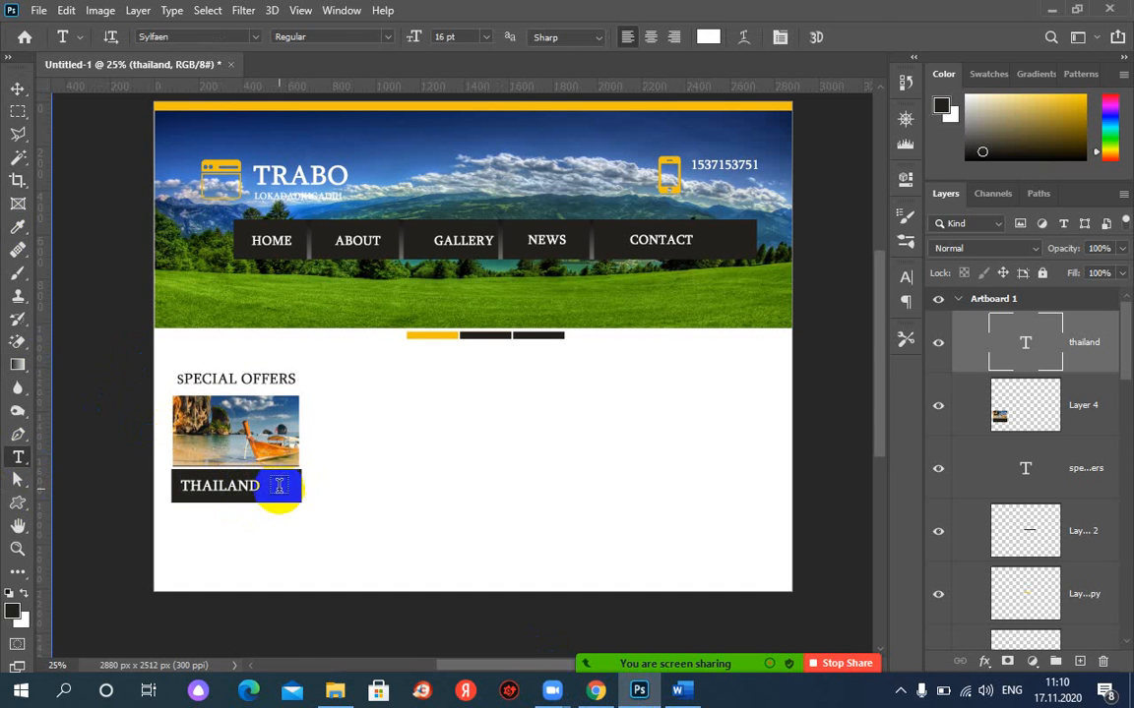
click(284, 500)
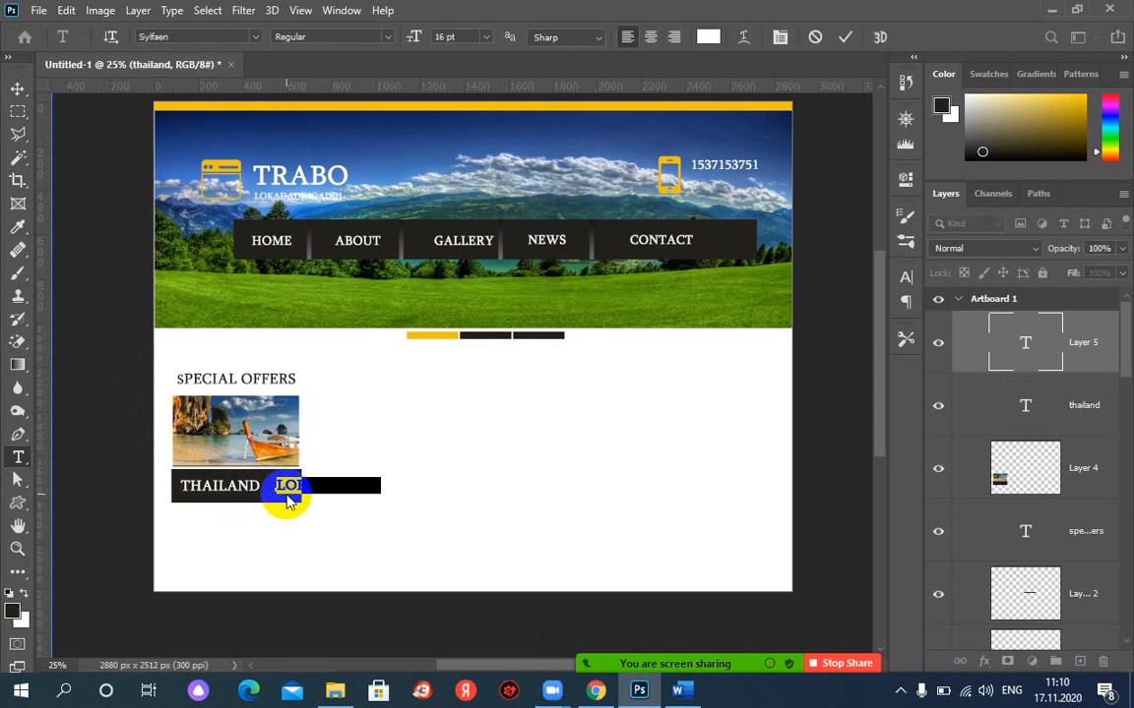
click(286, 495)
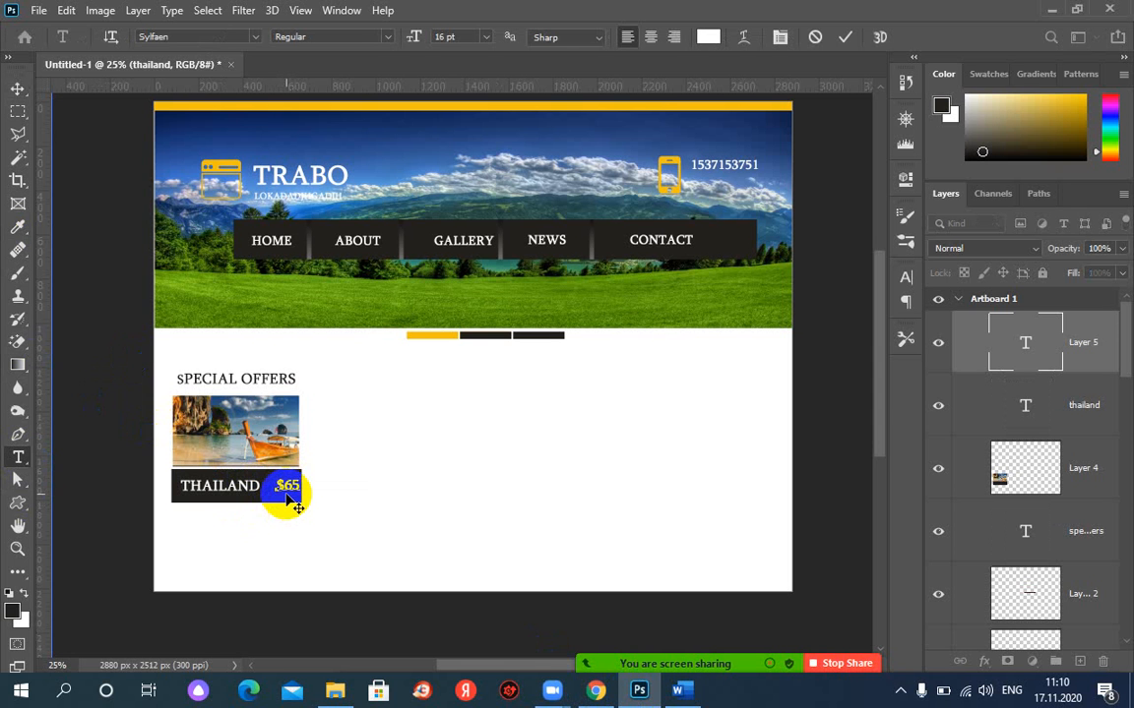
click(846, 37)
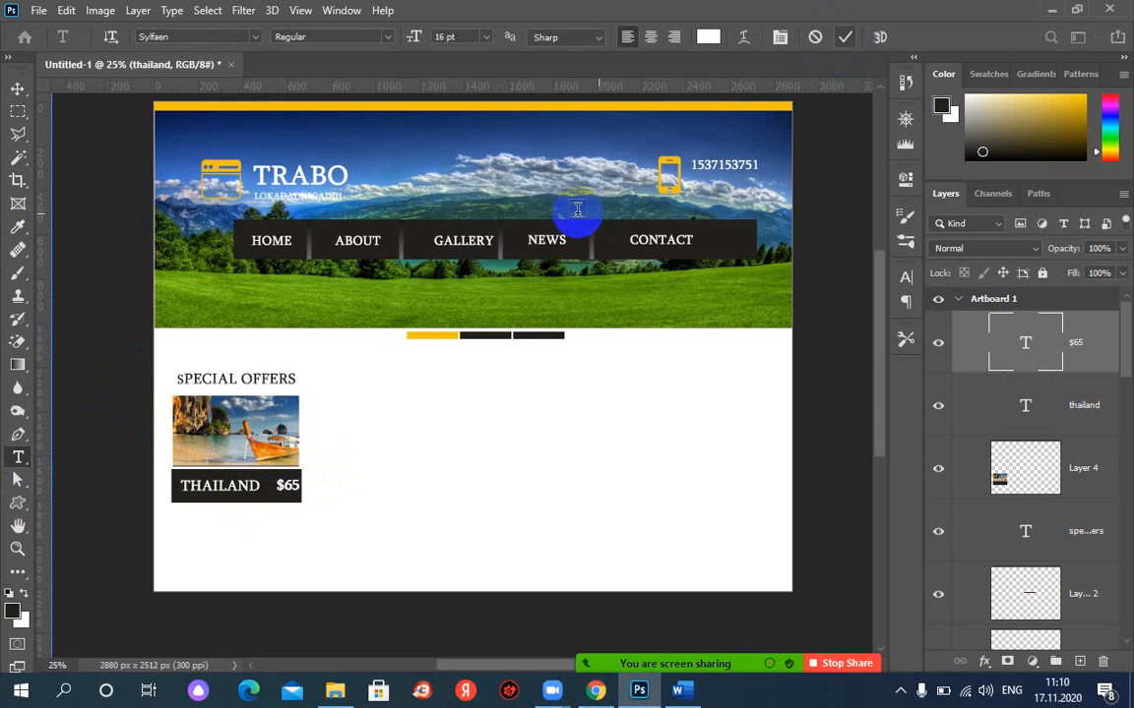
click(18, 89)
click(310, 498)
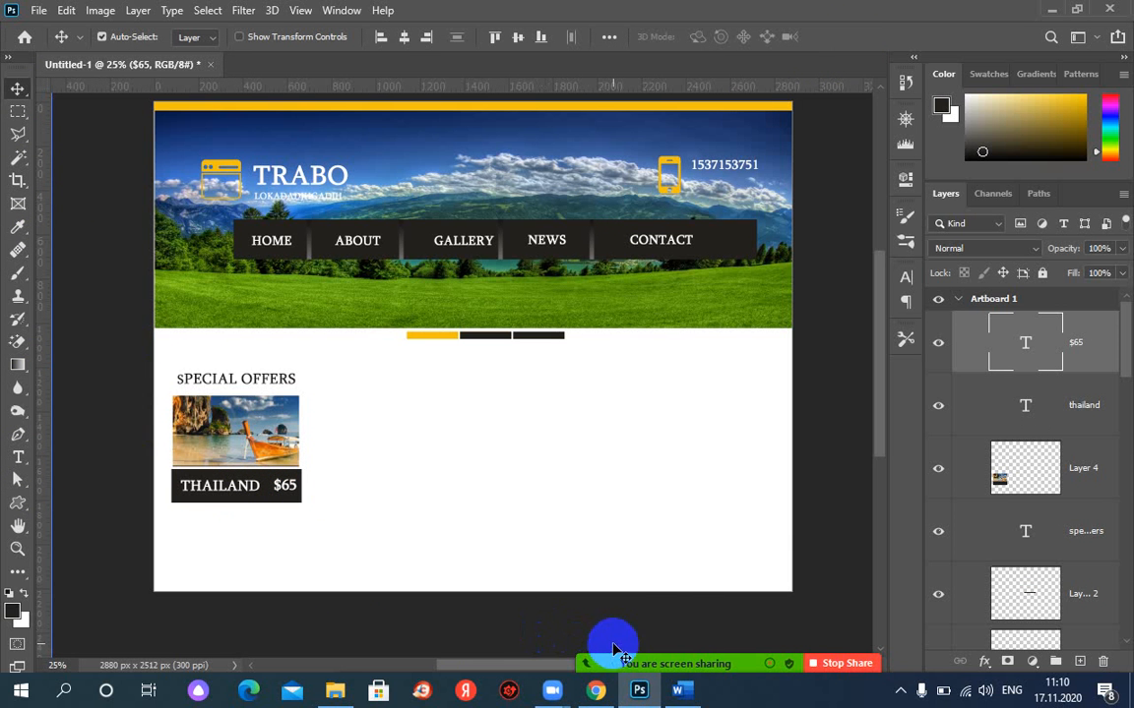
Step: After checking the reference in Chrome, fill a small rectangle under the caption bar on a new layer with yellow sampled from the page's top stripe
mouse_move(596, 696)
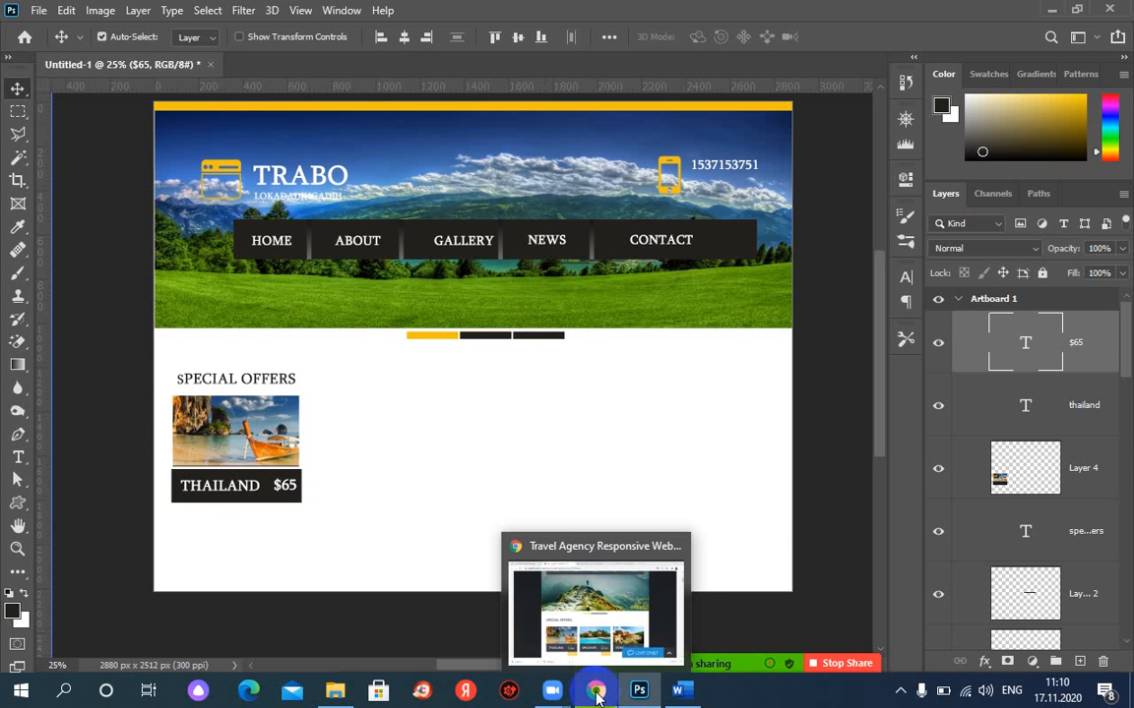
click(596, 610)
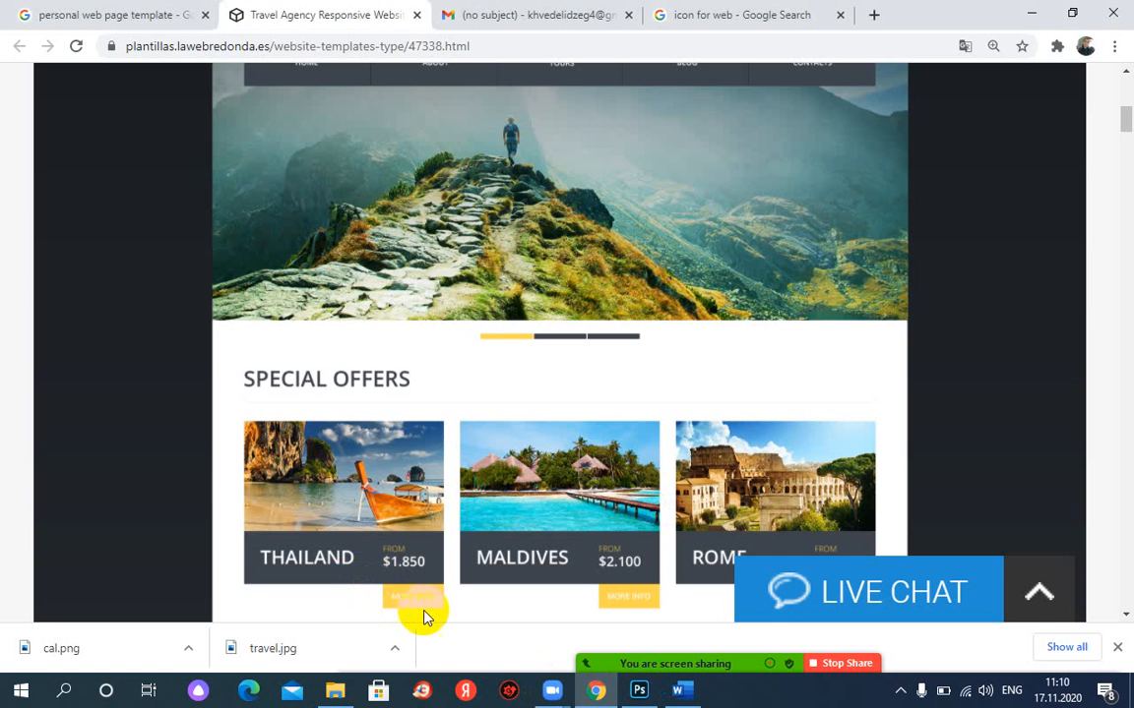
click(596, 693)
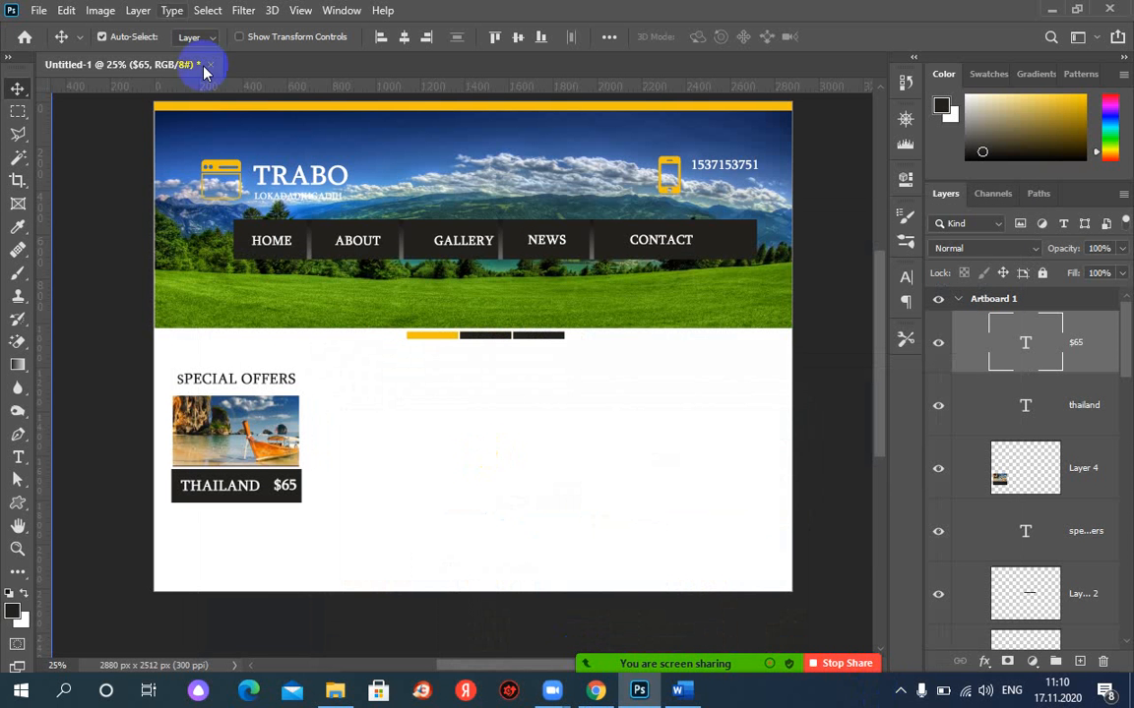
click(18, 111)
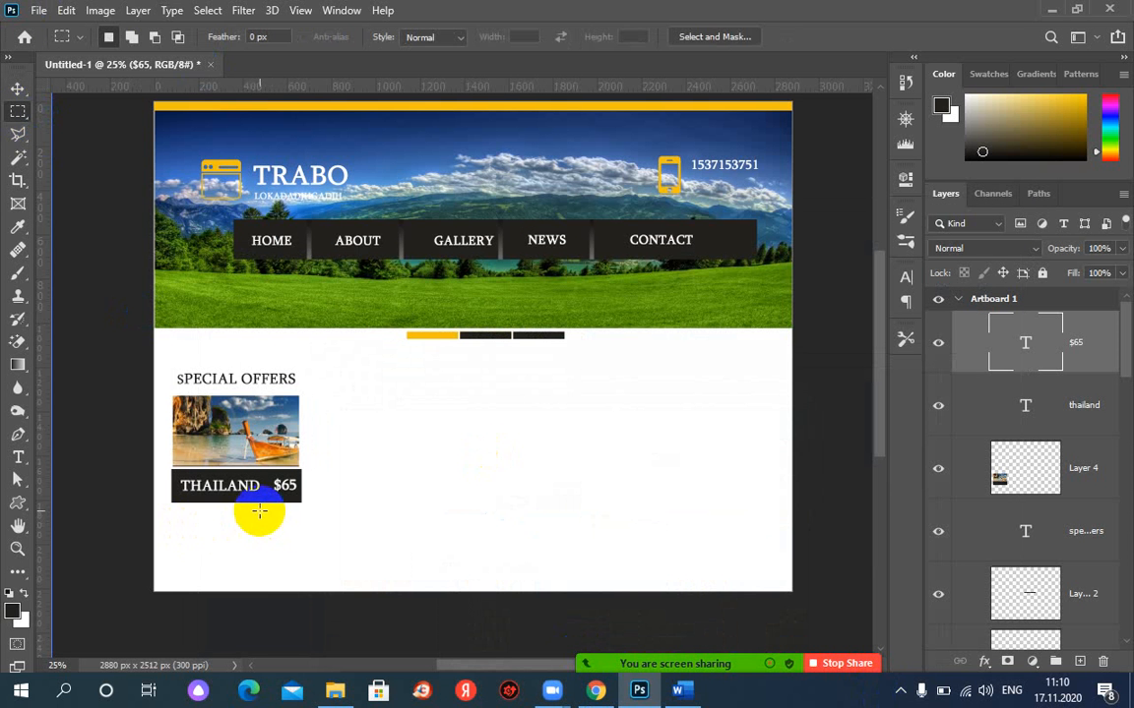
drag(256, 503, 287, 523)
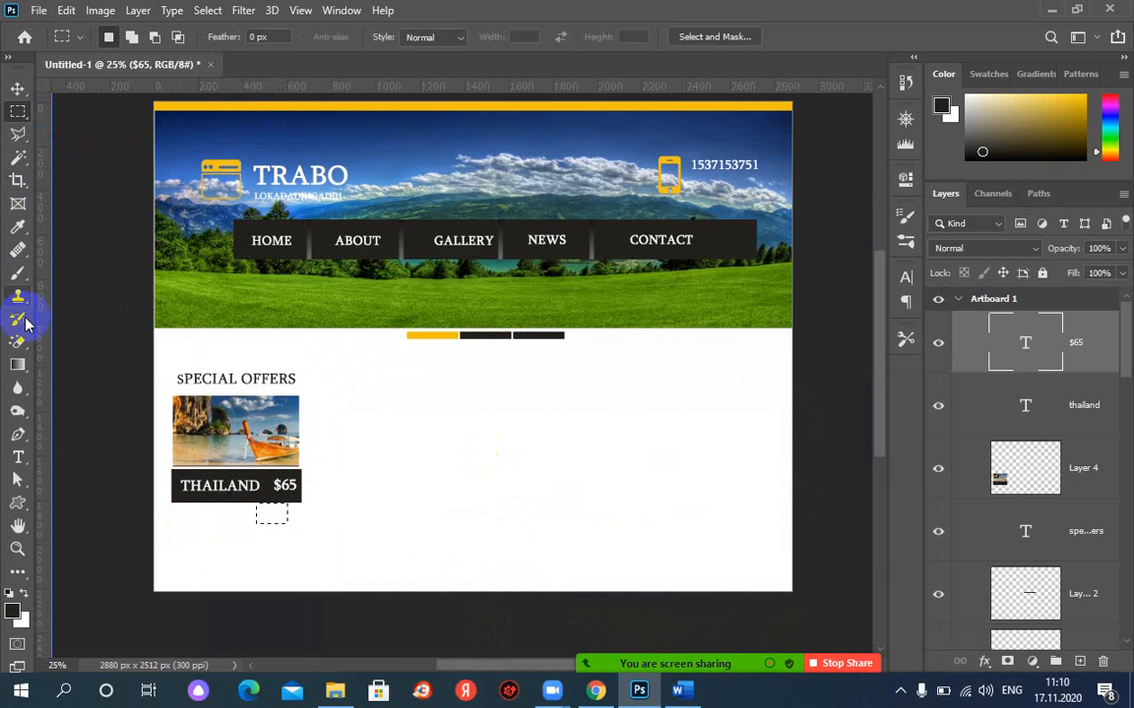
click(18, 227)
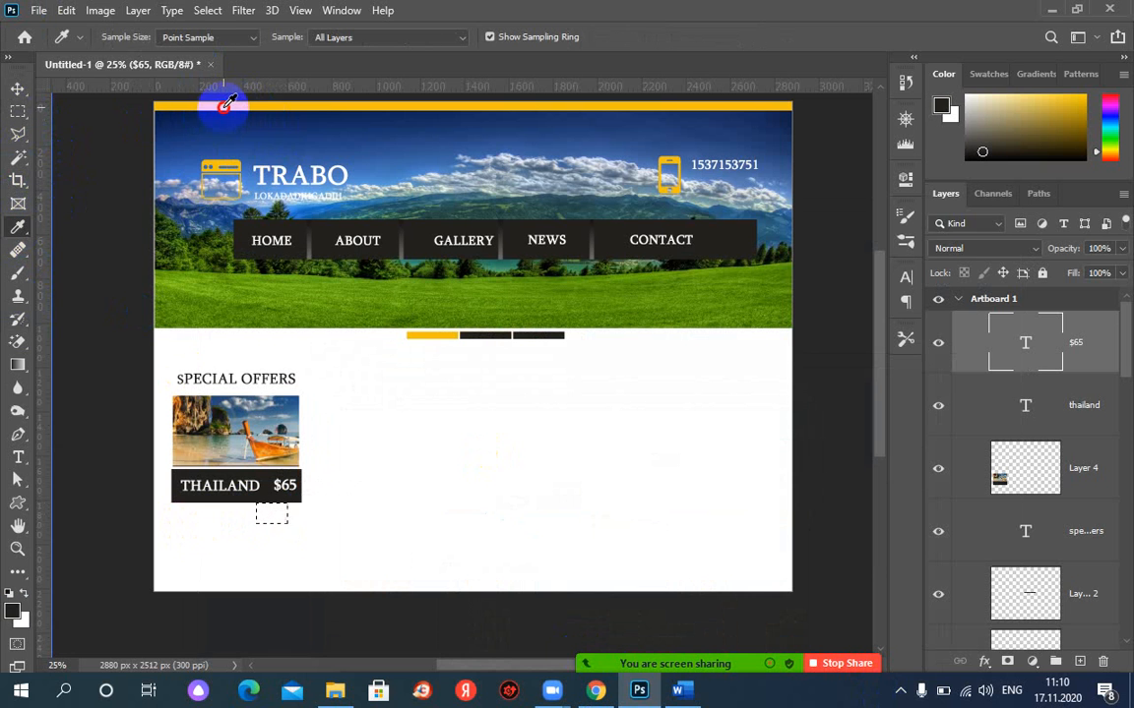
click(226, 104)
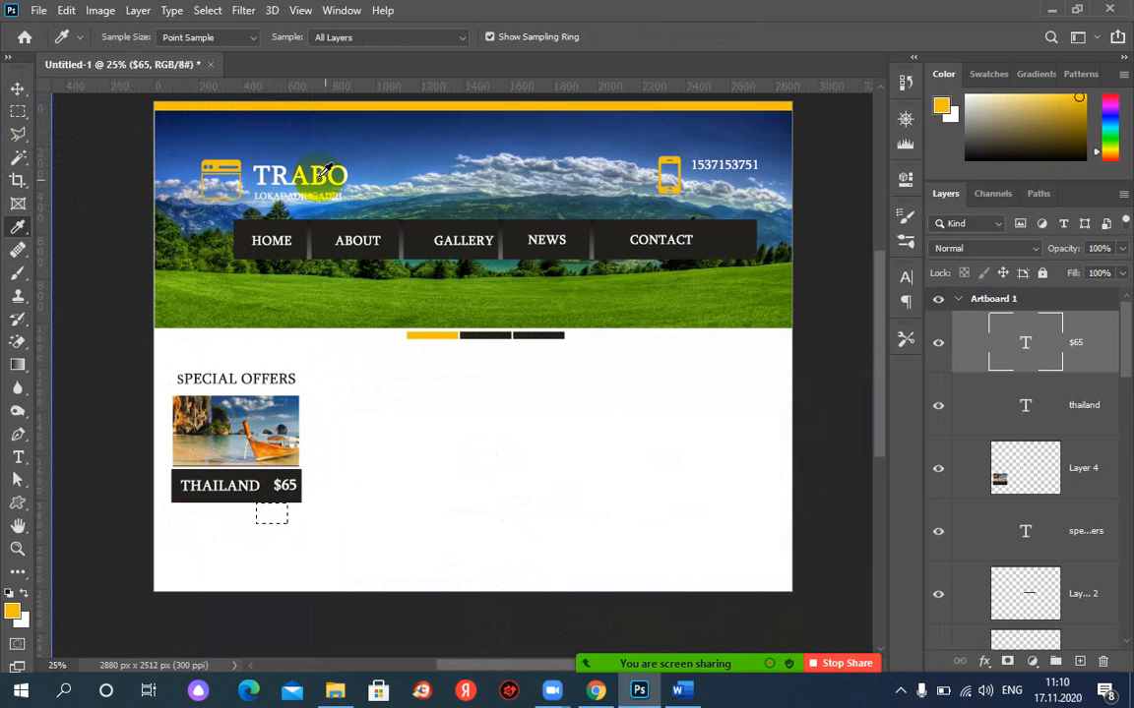
click(1080, 662)
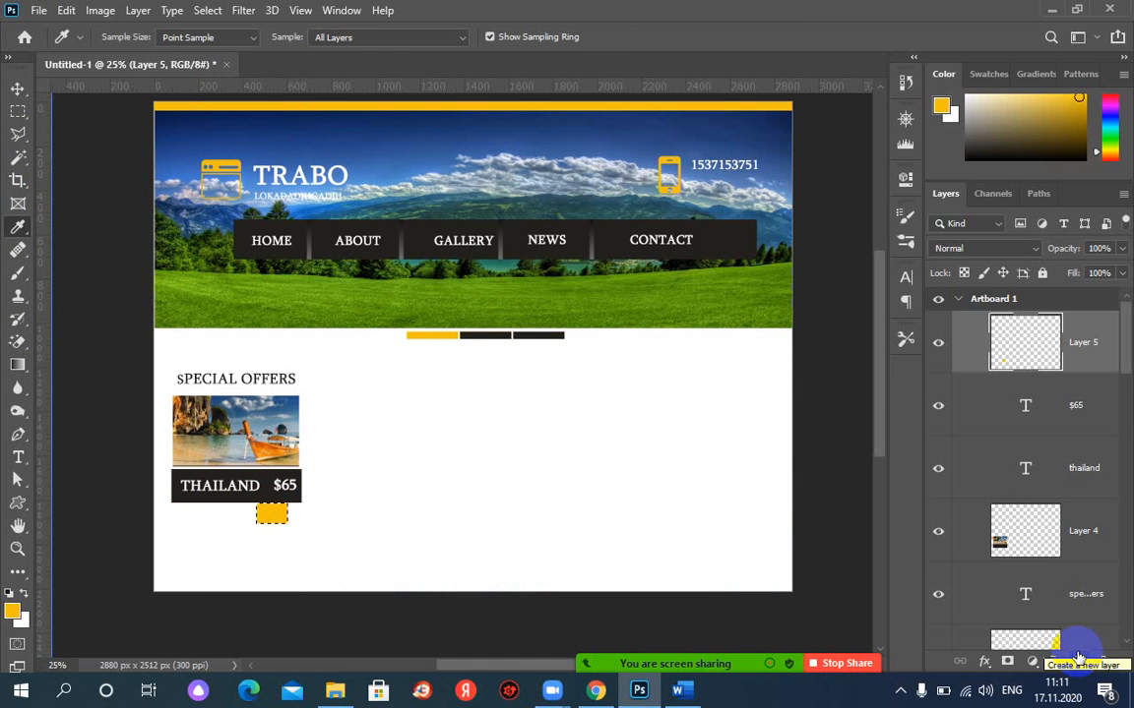
key(ctrl+d)
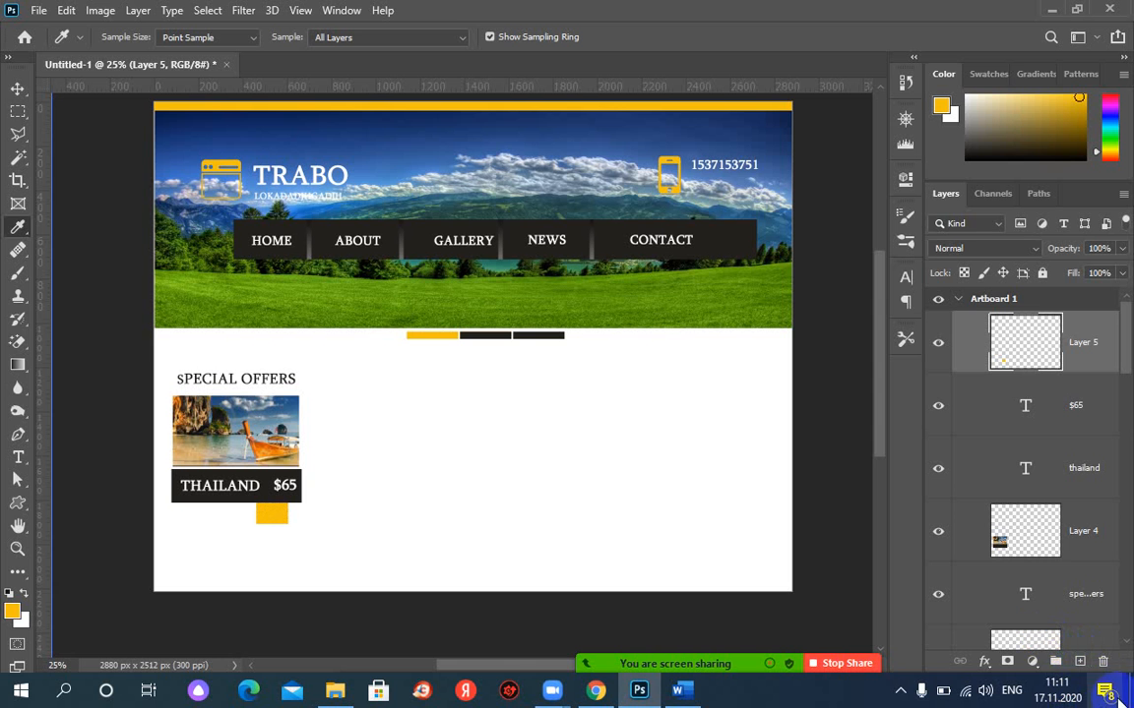
Step: Compare the yellow button with the reference in Chrome and stretch it leftward to about 148% width at unchanged height
click(594, 692)
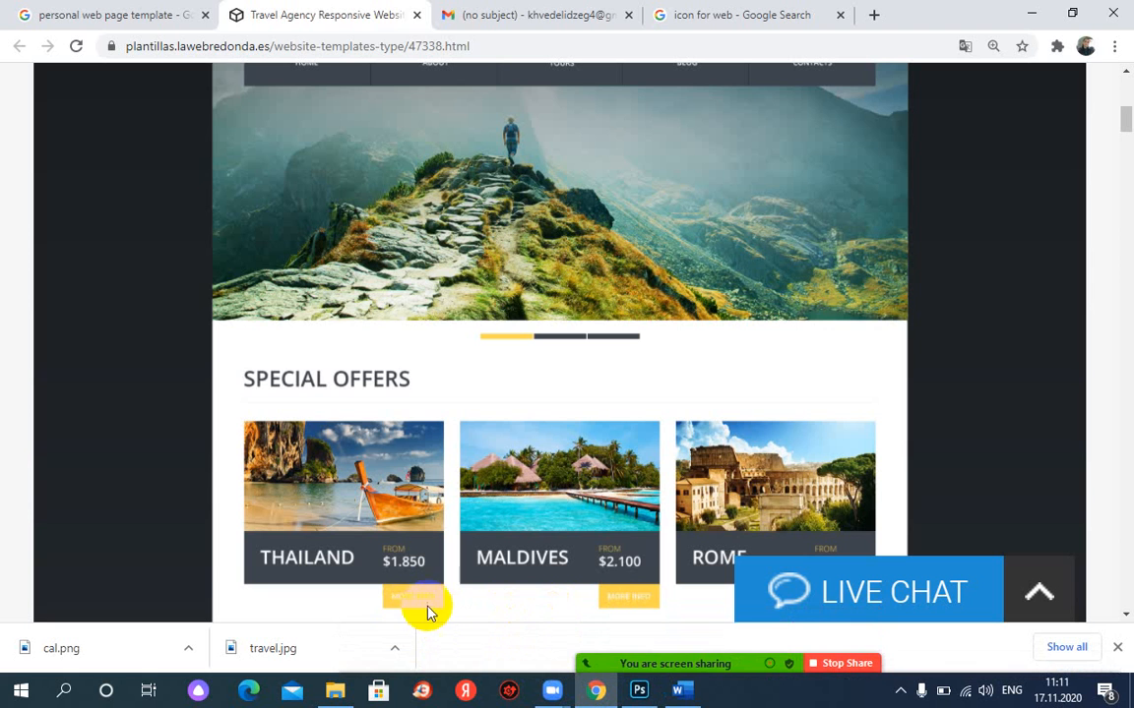
click(639, 692)
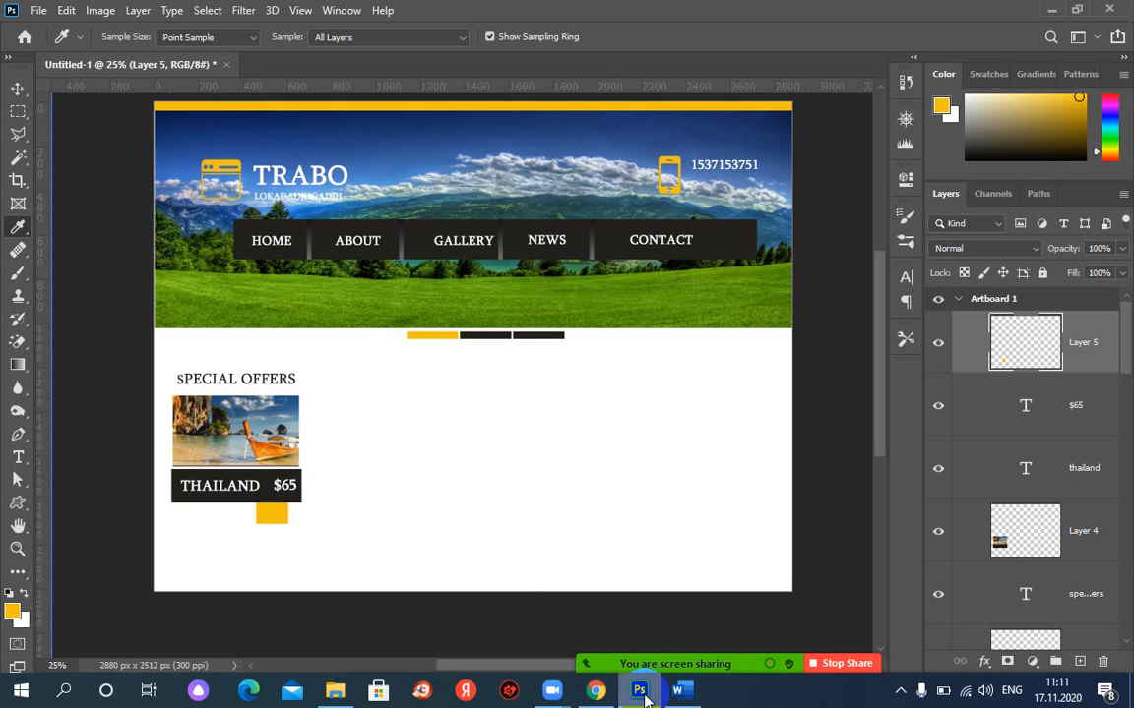
click(18, 89)
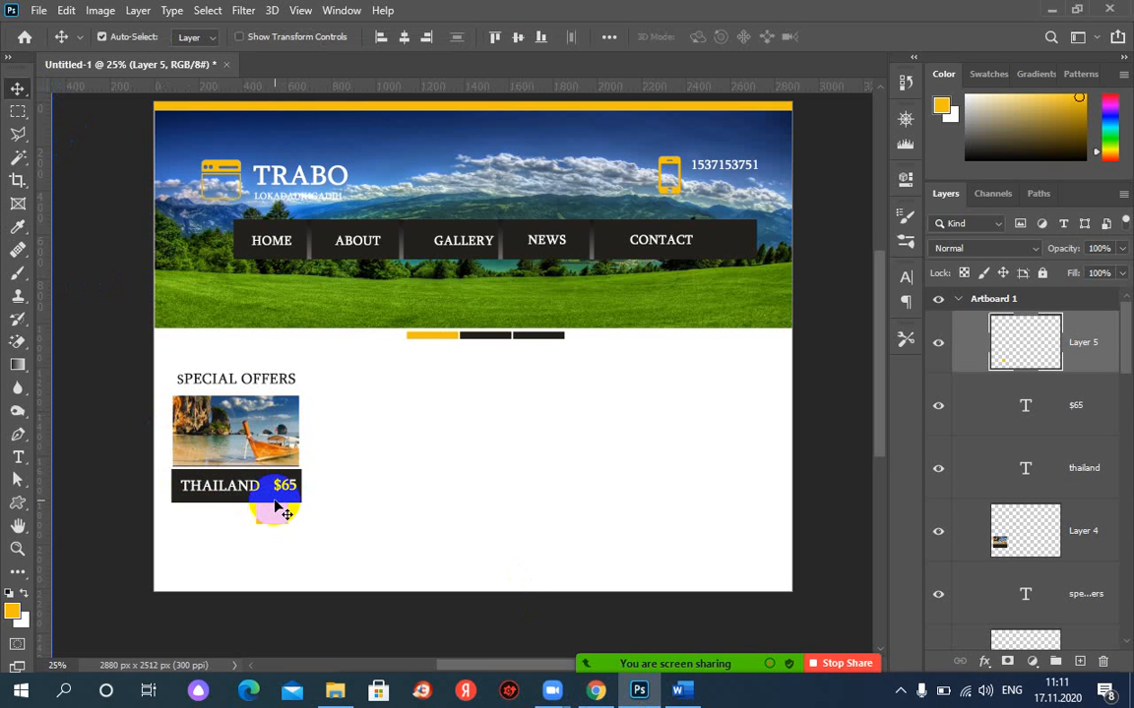
key(ctrl+t)
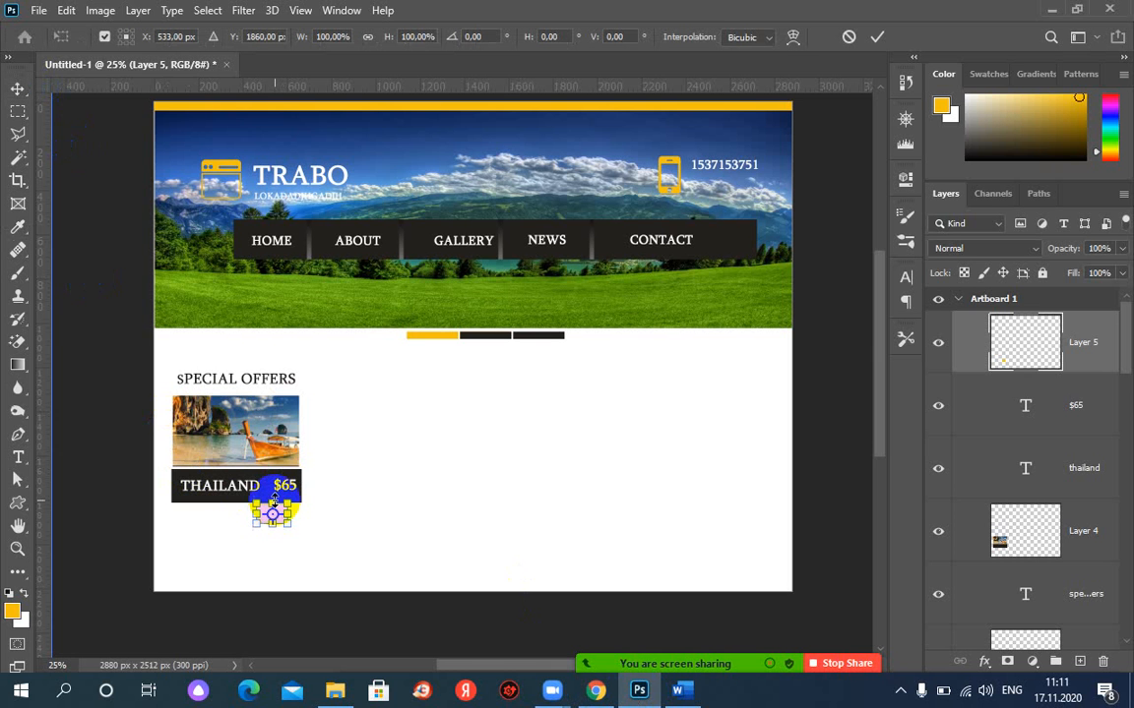
drag(254, 514, 246, 516)
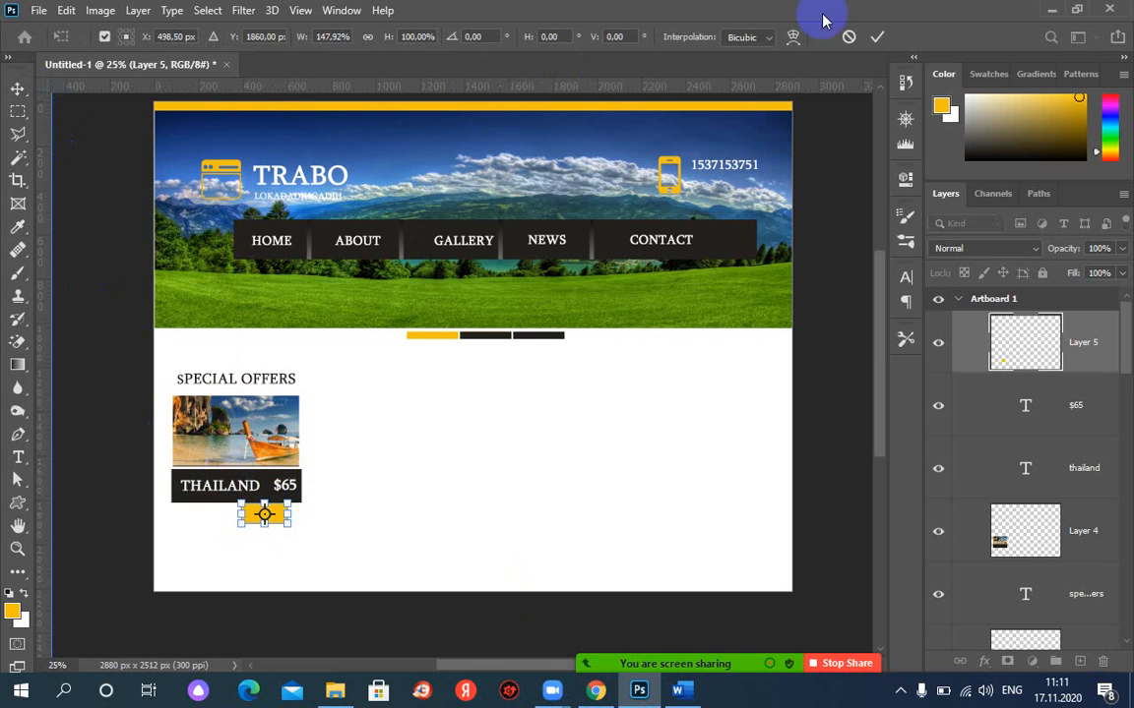
click(876, 36)
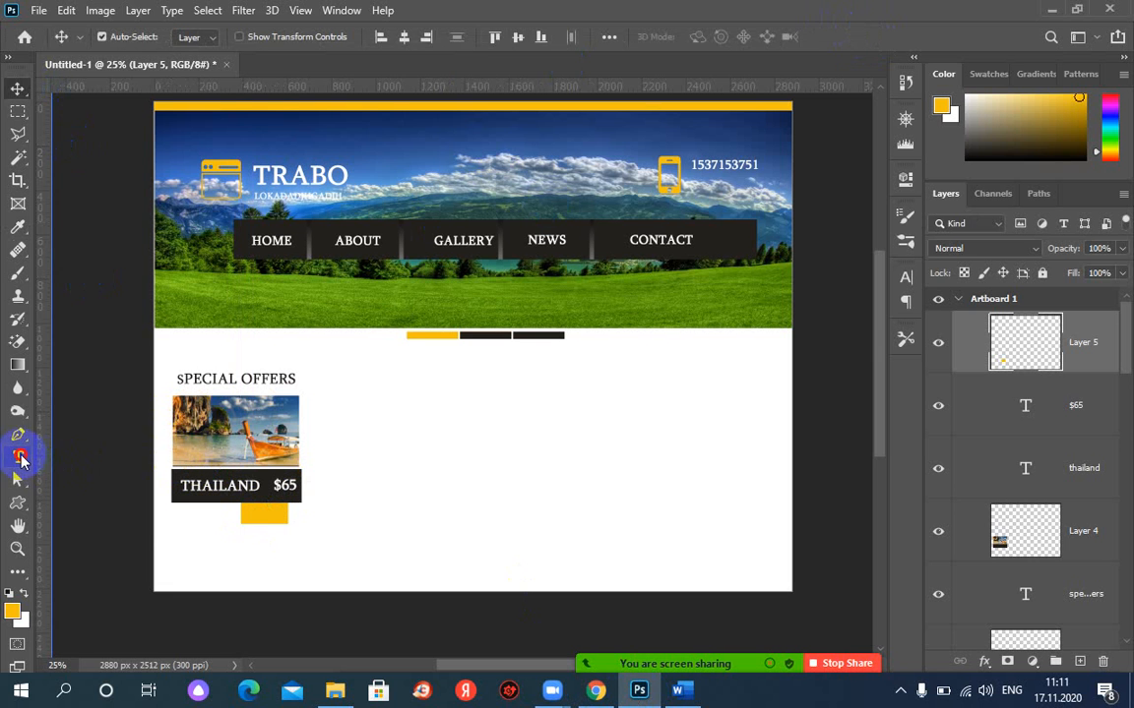
Step: Add the white text MORE INFO at 10 pt over the yellow button below the THAILAND caption bar
click(18, 457)
click(254, 513)
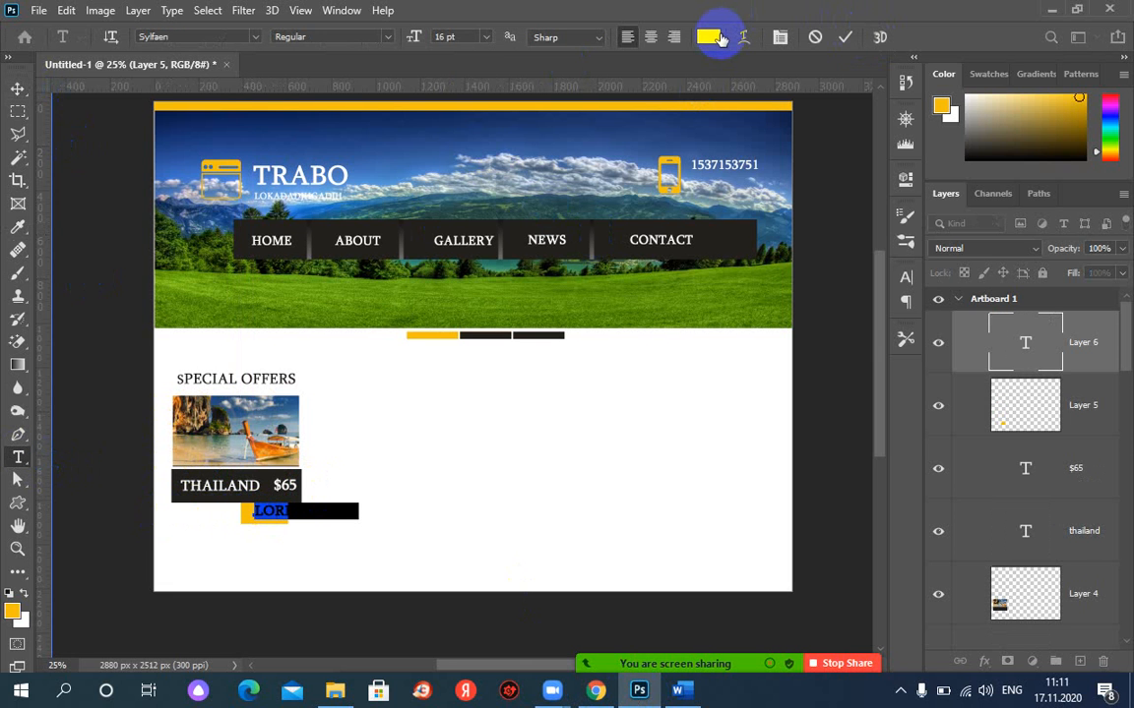
click(719, 37)
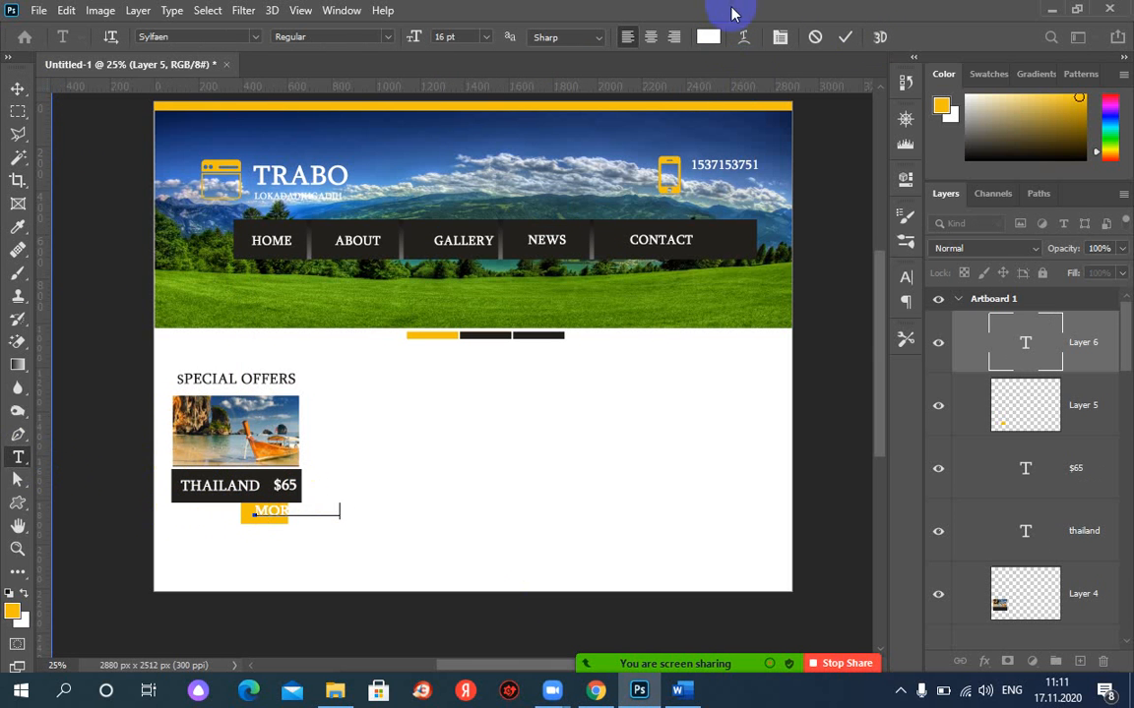
double_click(282, 510)
triple_click(287, 510)
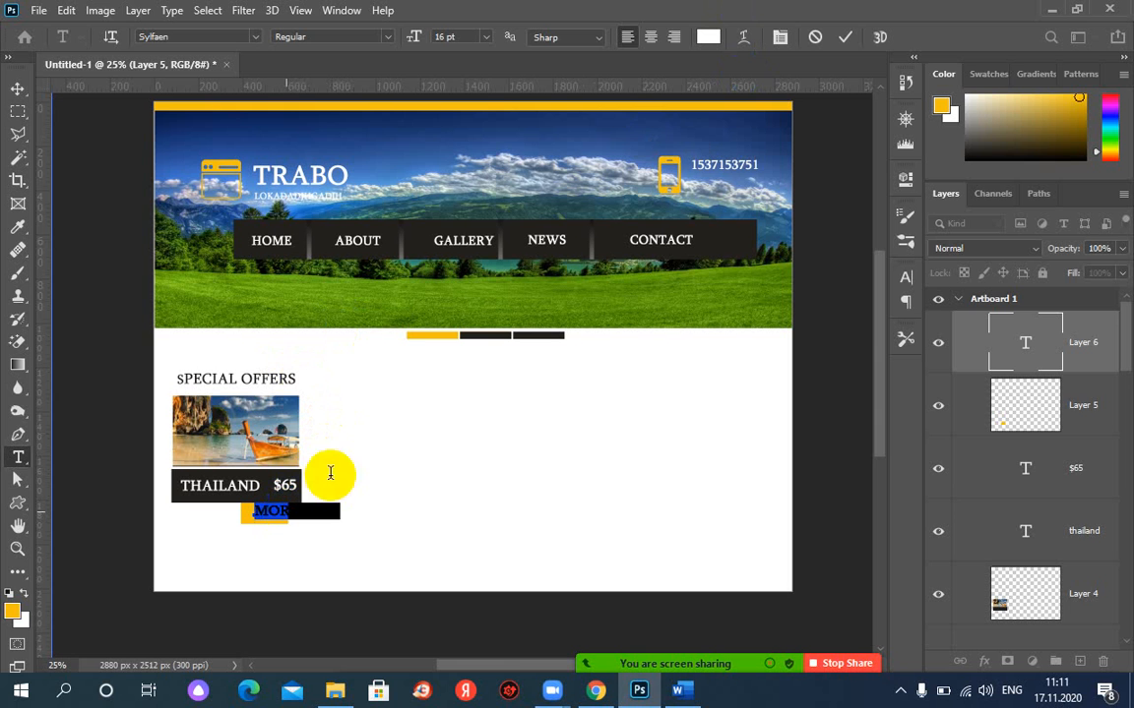
click(487, 37)
click(462, 118)
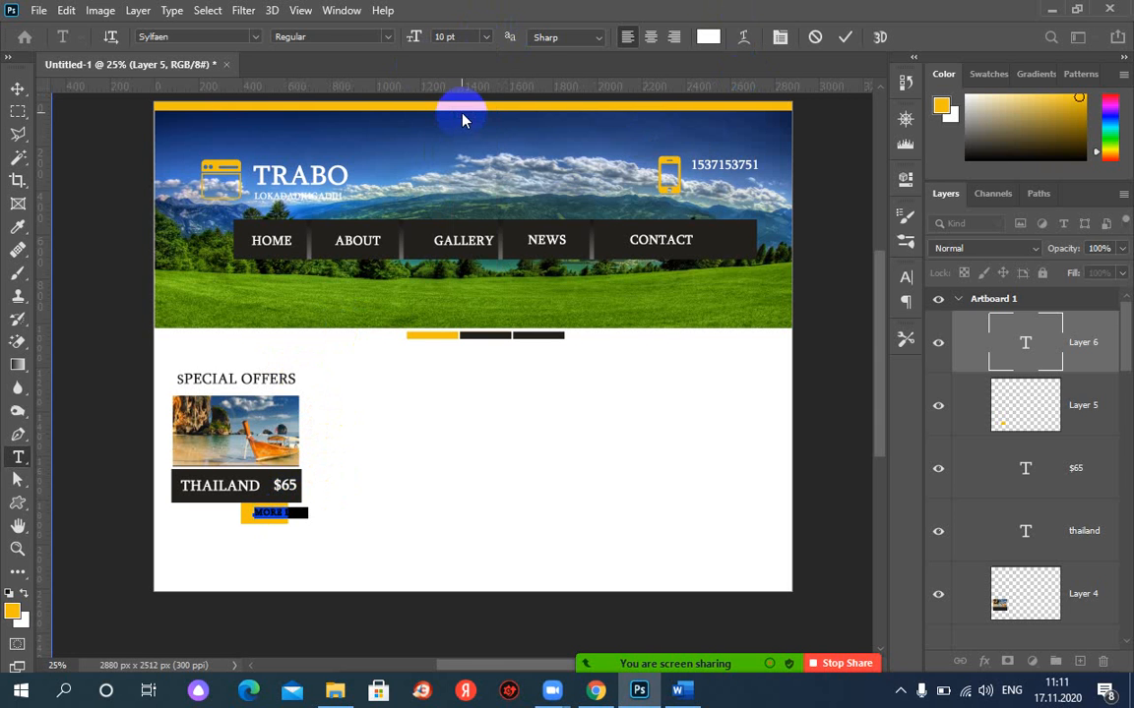
click(846, 37)
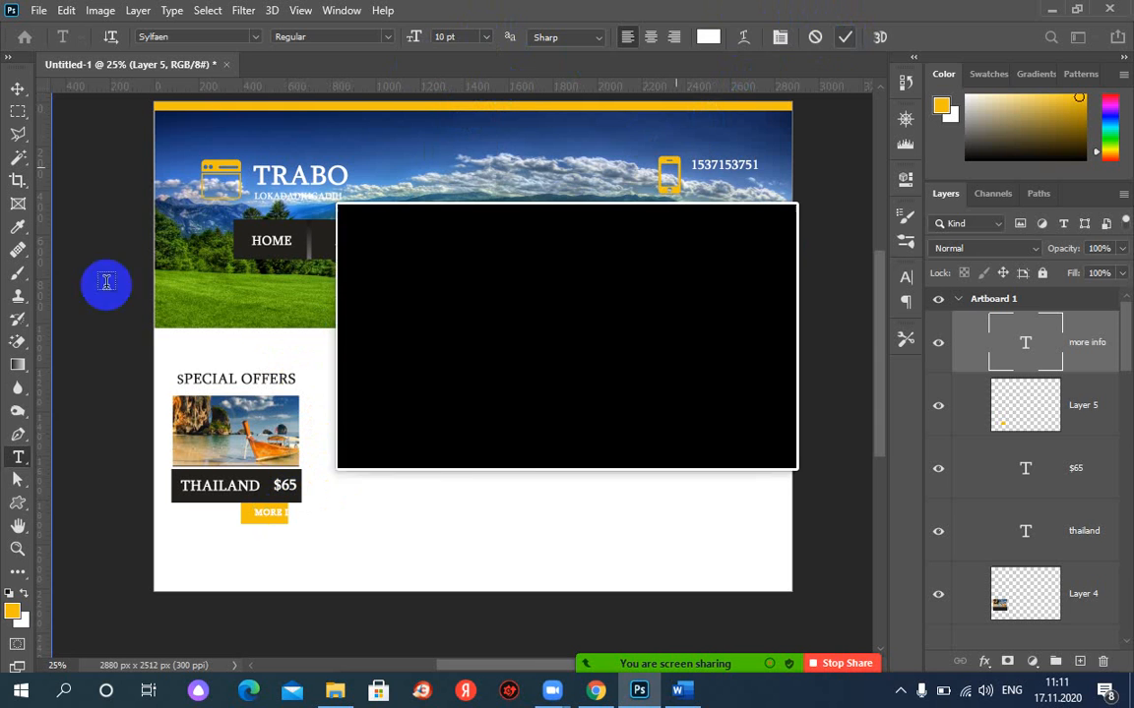
Step: Shift the MORE INFO text left to the yellow button's edge and compare the card with the reference in Chrome
click(17, 90)
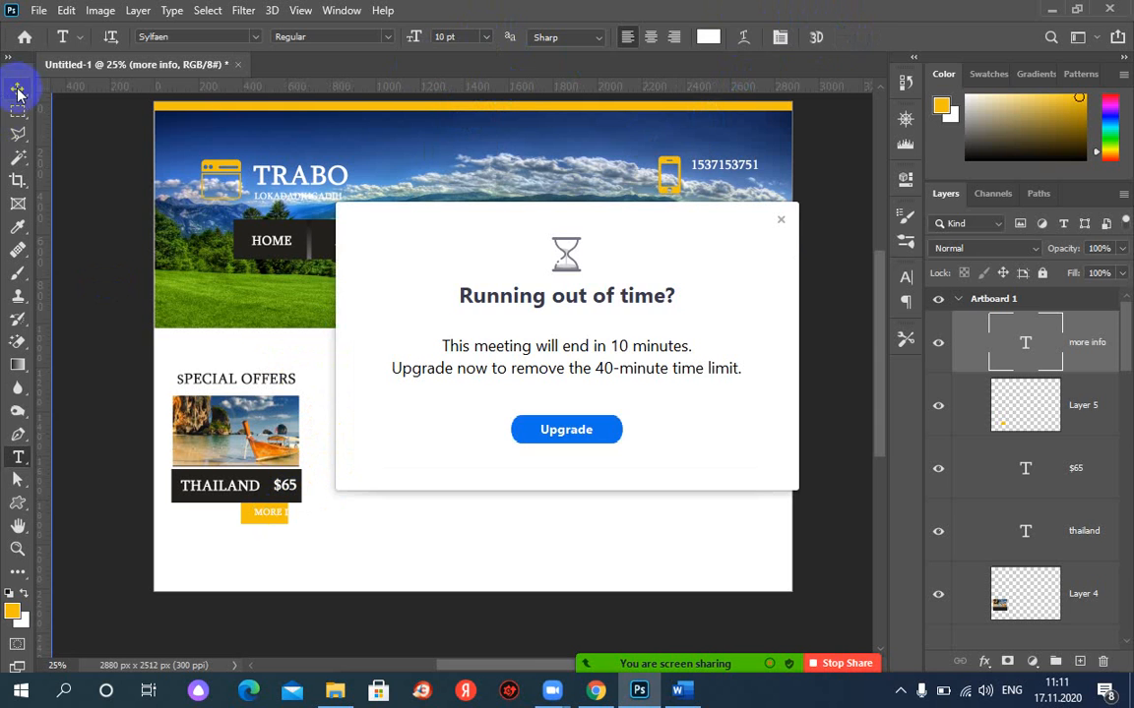
click(780, 219)
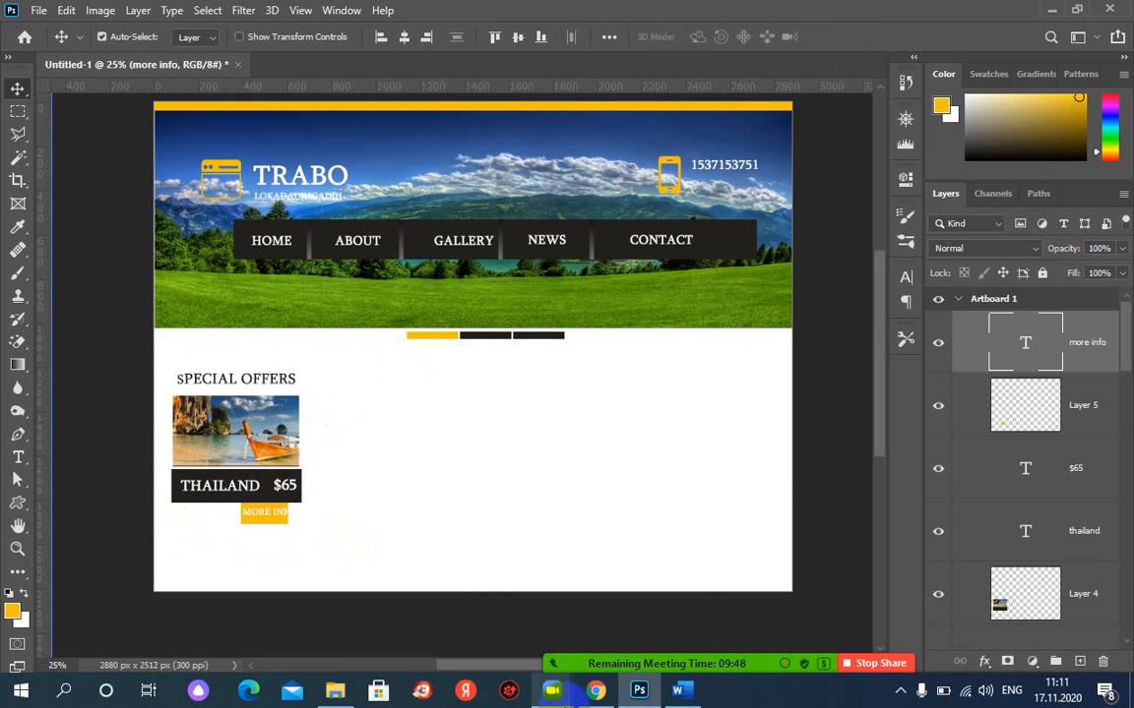
click(596, 691)
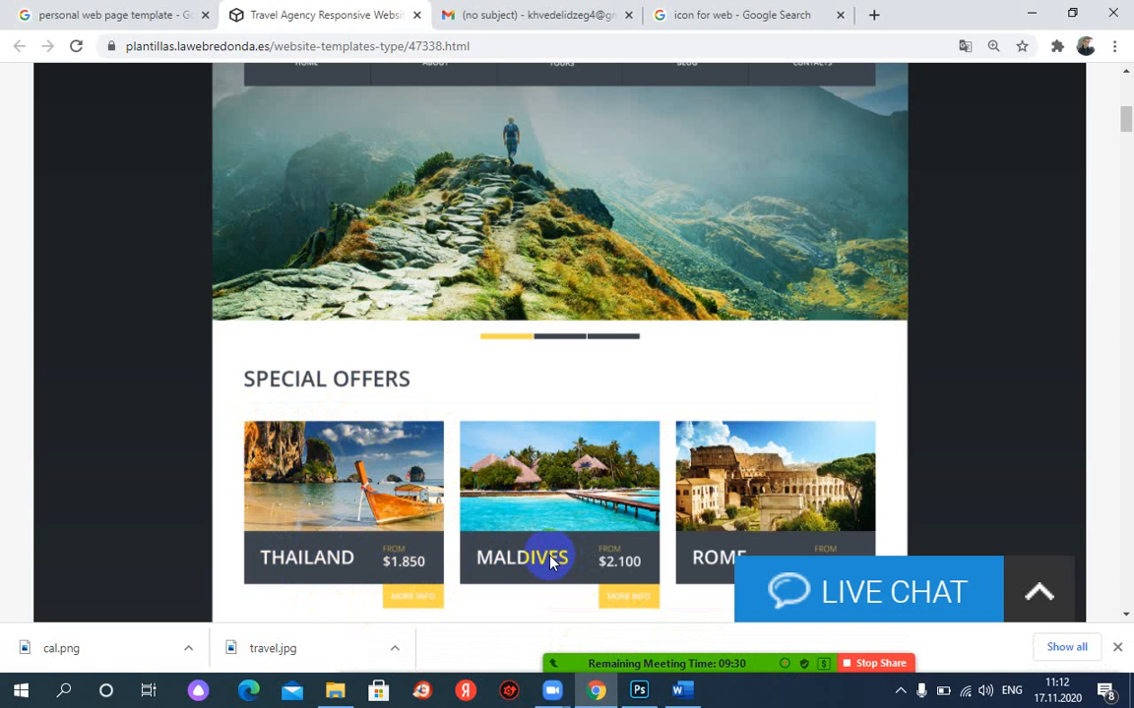
click(1035, 18)
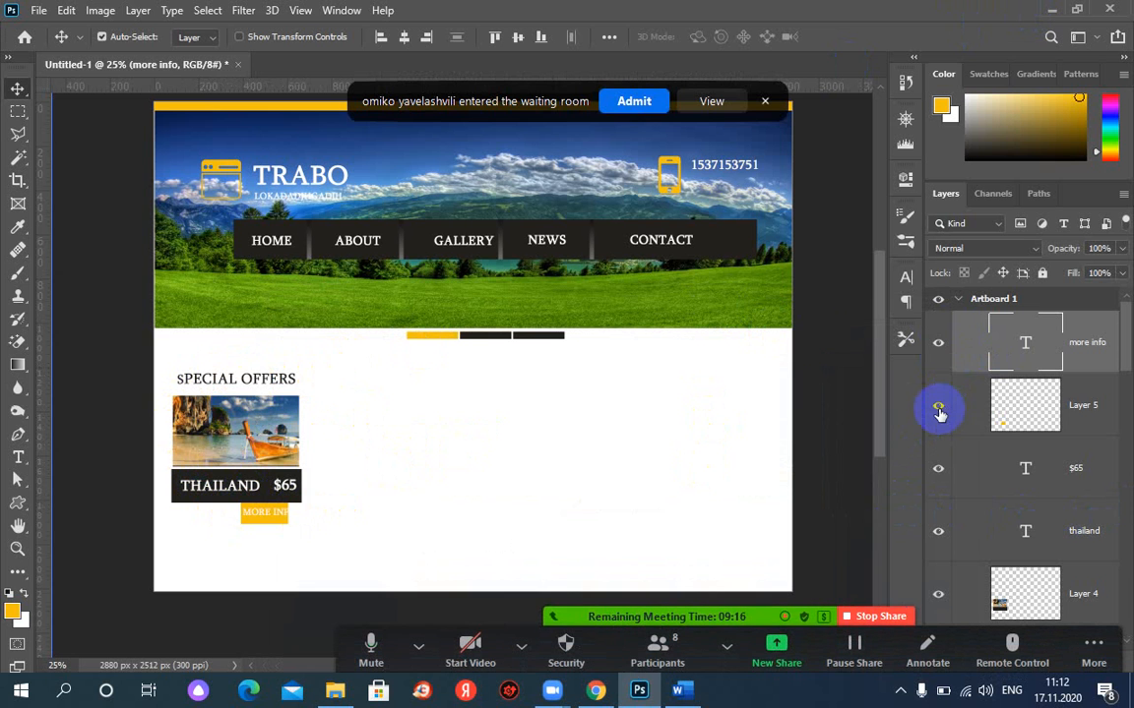
Step: Toggle the visibility of the yellow button, dark slider bar and SPECIAL OFFERS heading layers to identify what each contains
click(612, 102)
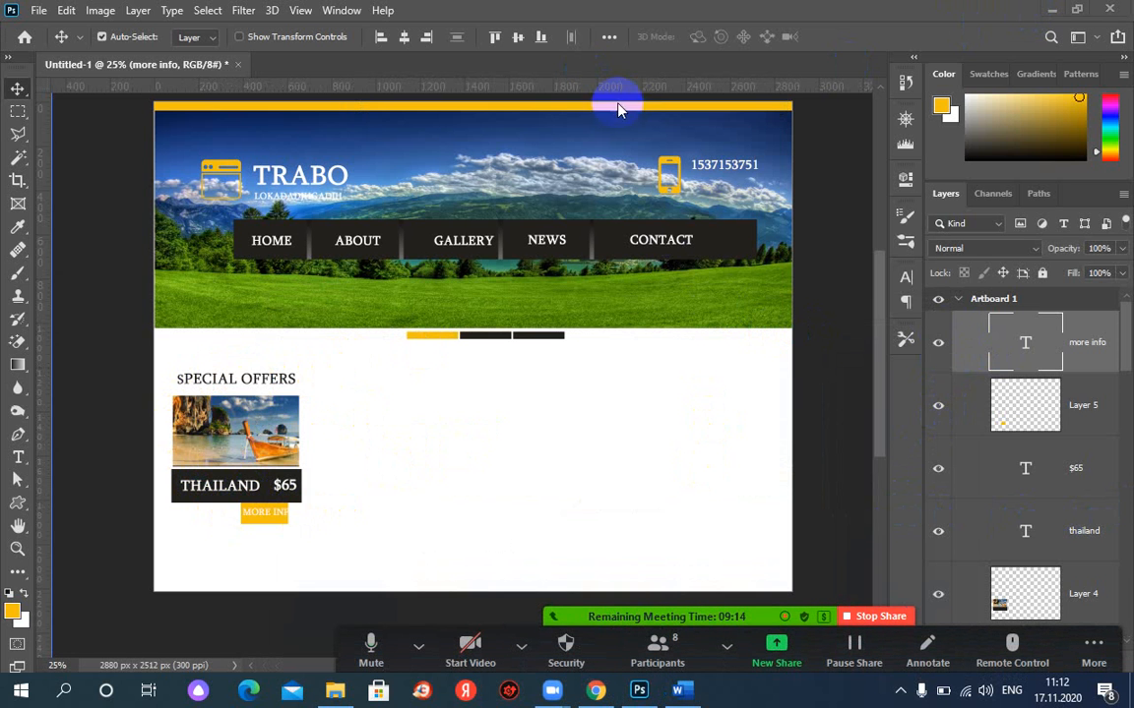
click(938, 410)
click(938, 410)
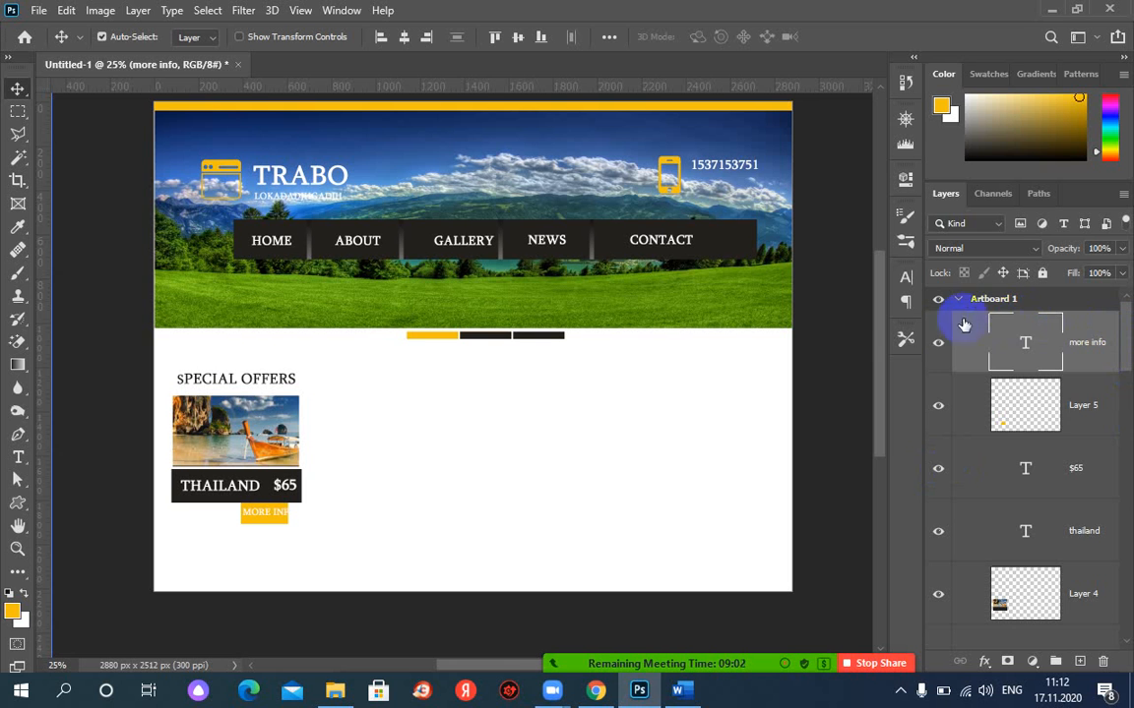
drag(1128, 340, 1124, 398)
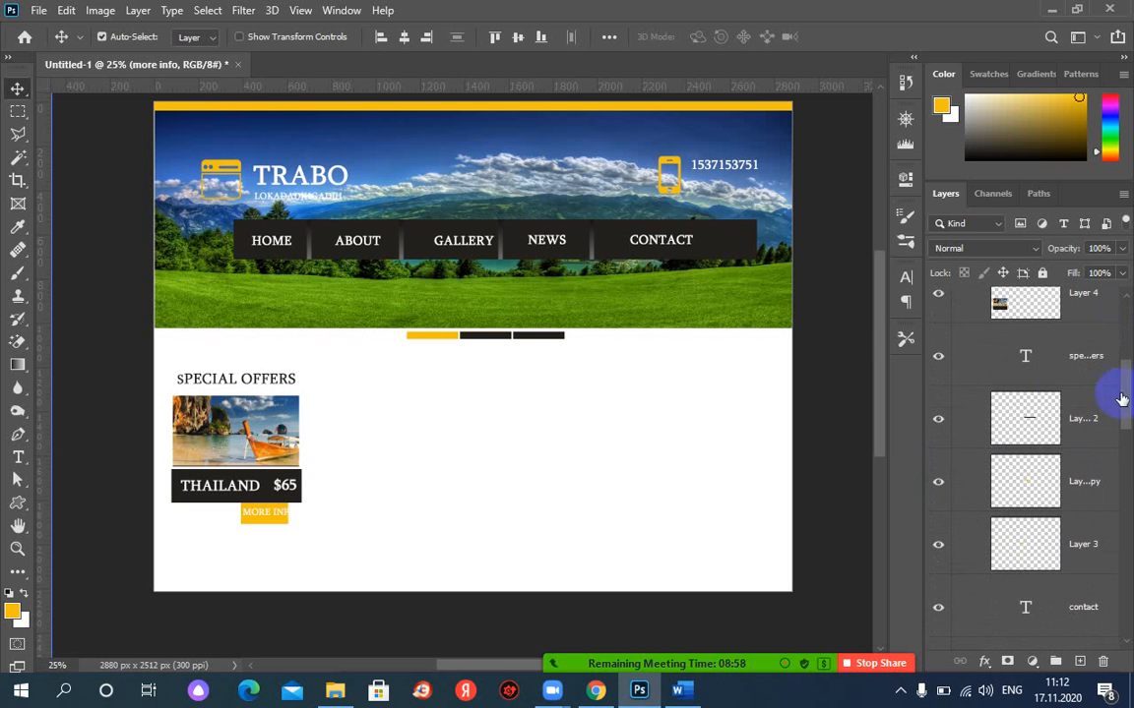
click(936, 425)
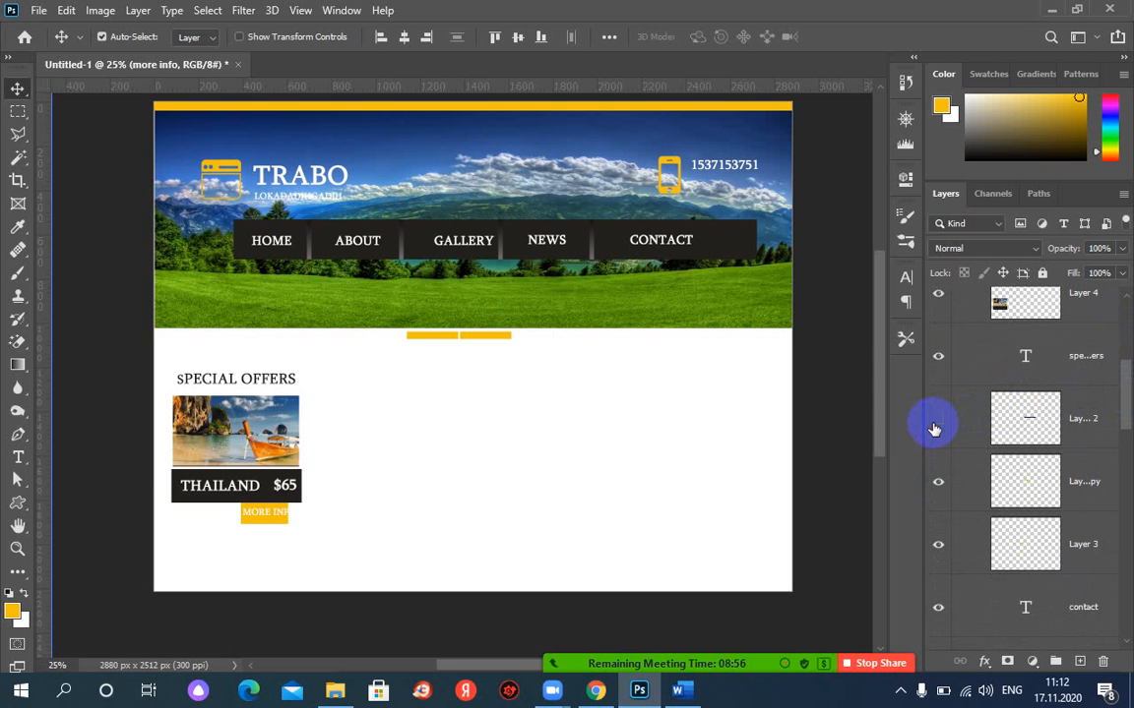
click(936, 425)
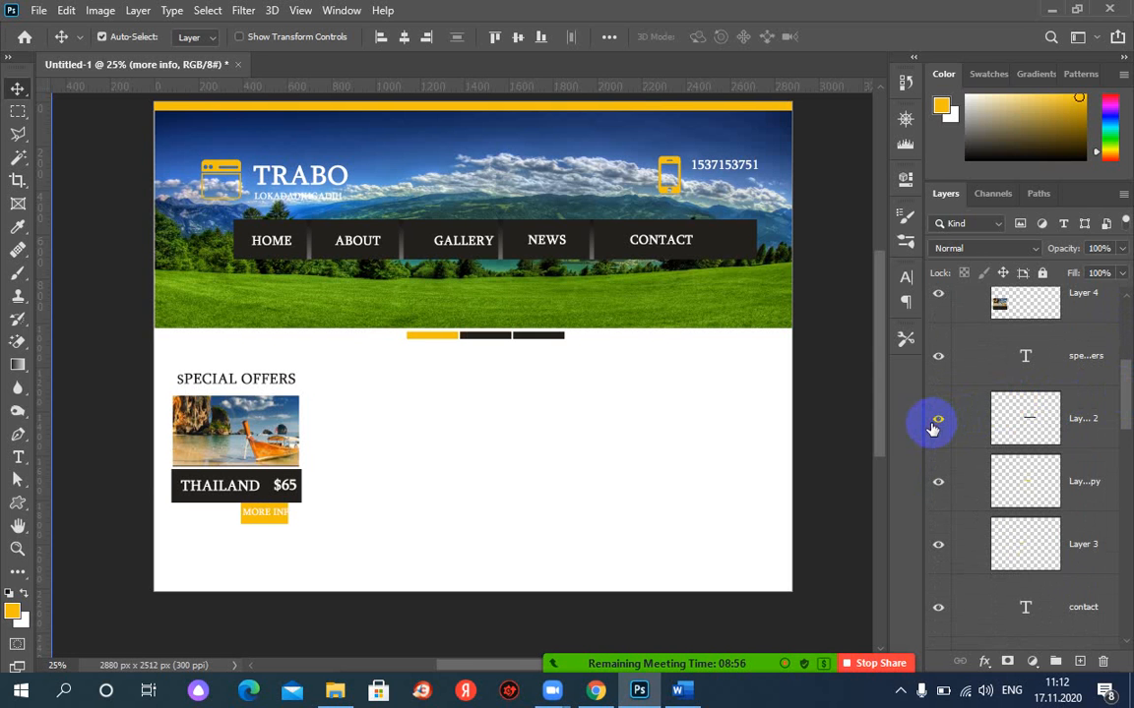
click(935, 360)
click(936, 360)
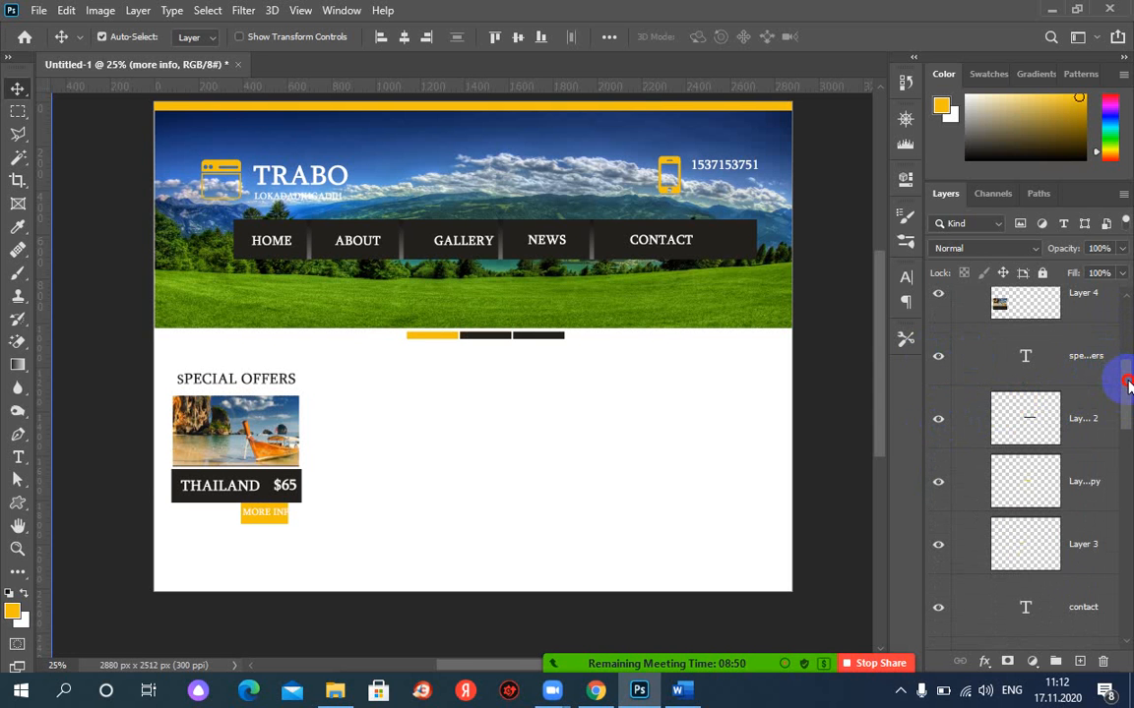
Step: Group the layers from more info down to special offers, name the group info_1 and check its contents by toggling its visibility
drag(1128, 384, 1122, 362)
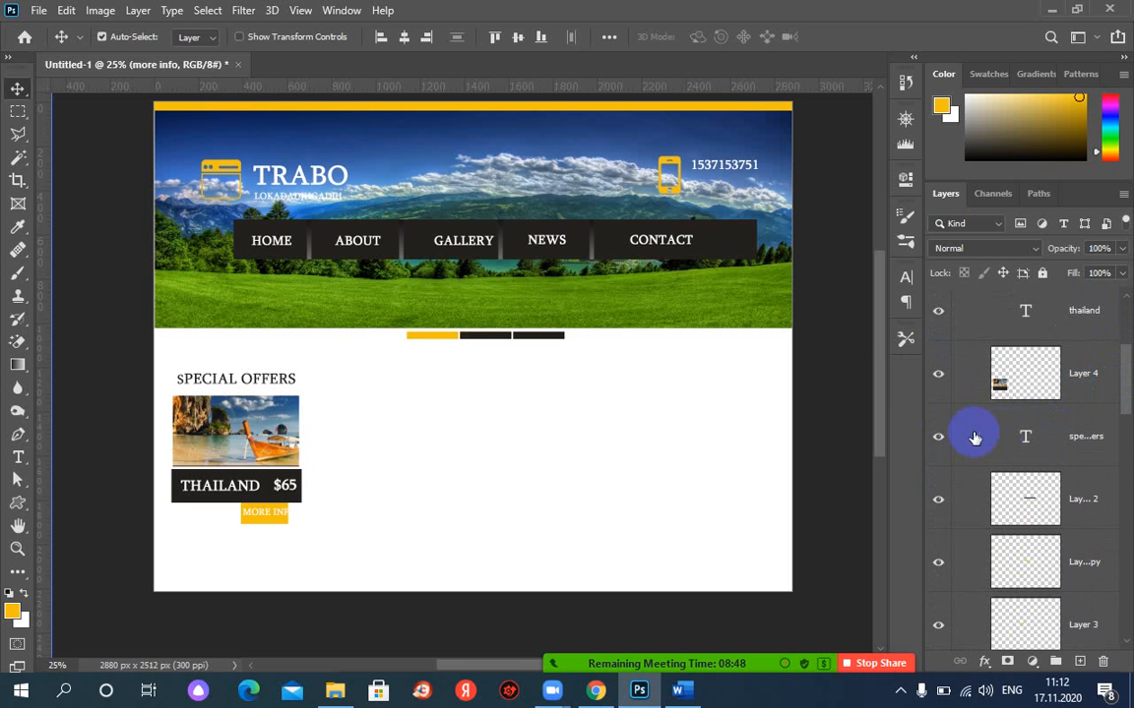
click(998, 436)
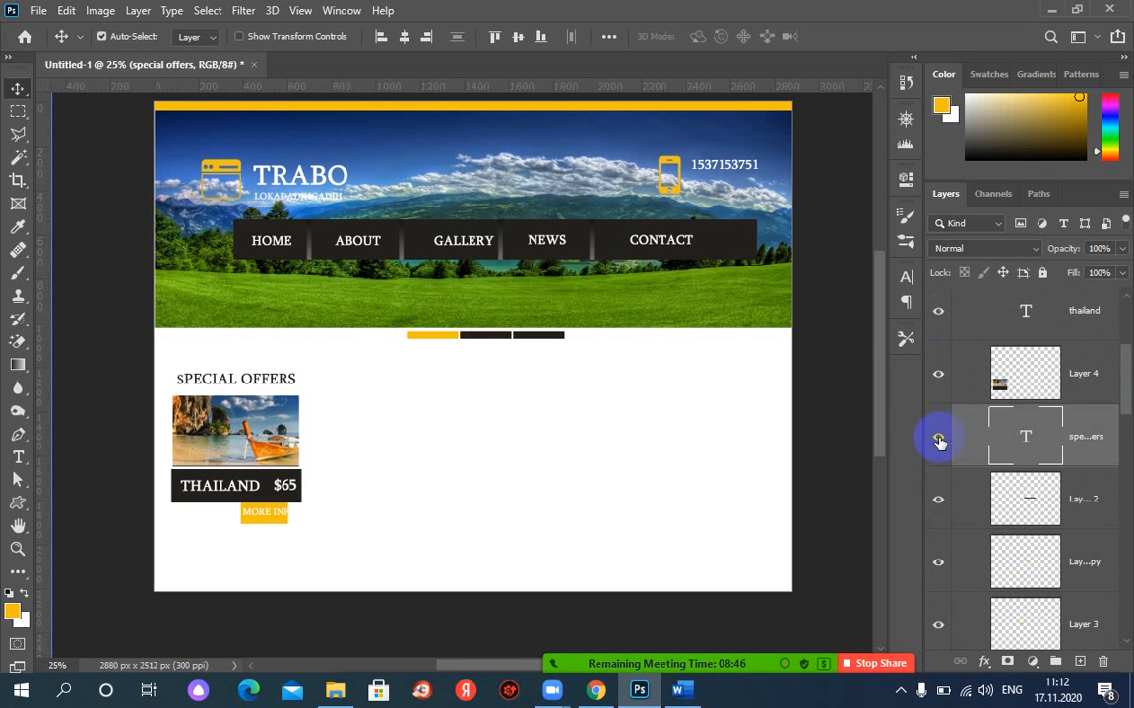
drag(1128, 386, 1124, 322)
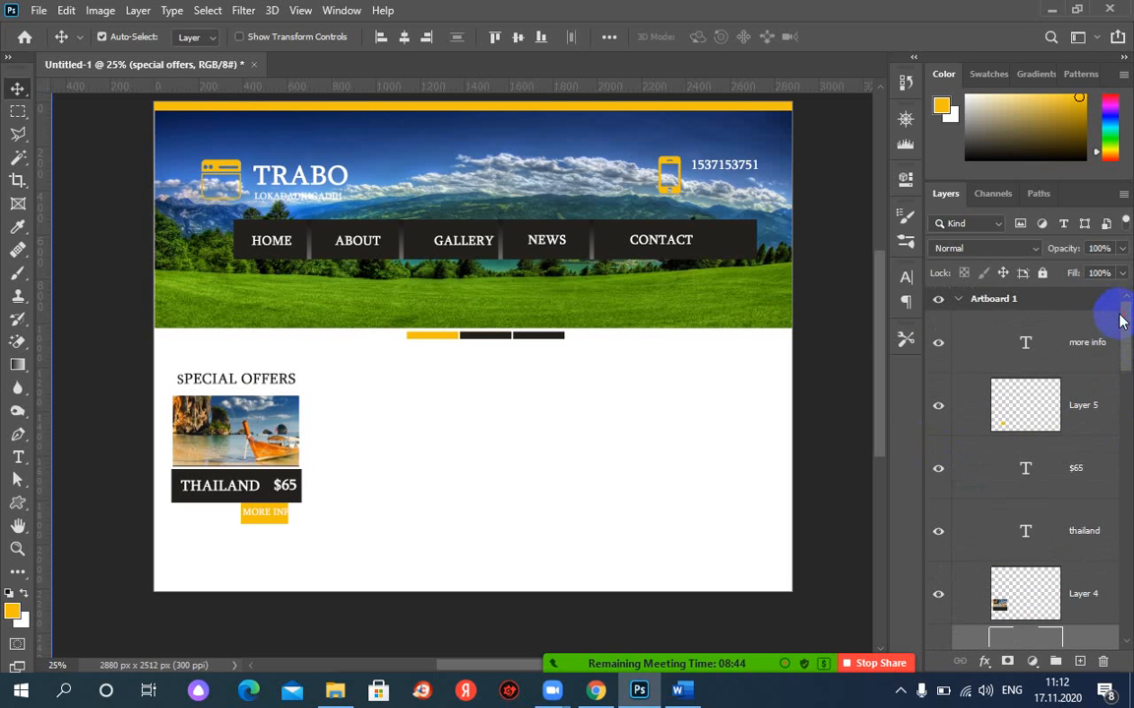
shift+click(998, 343)
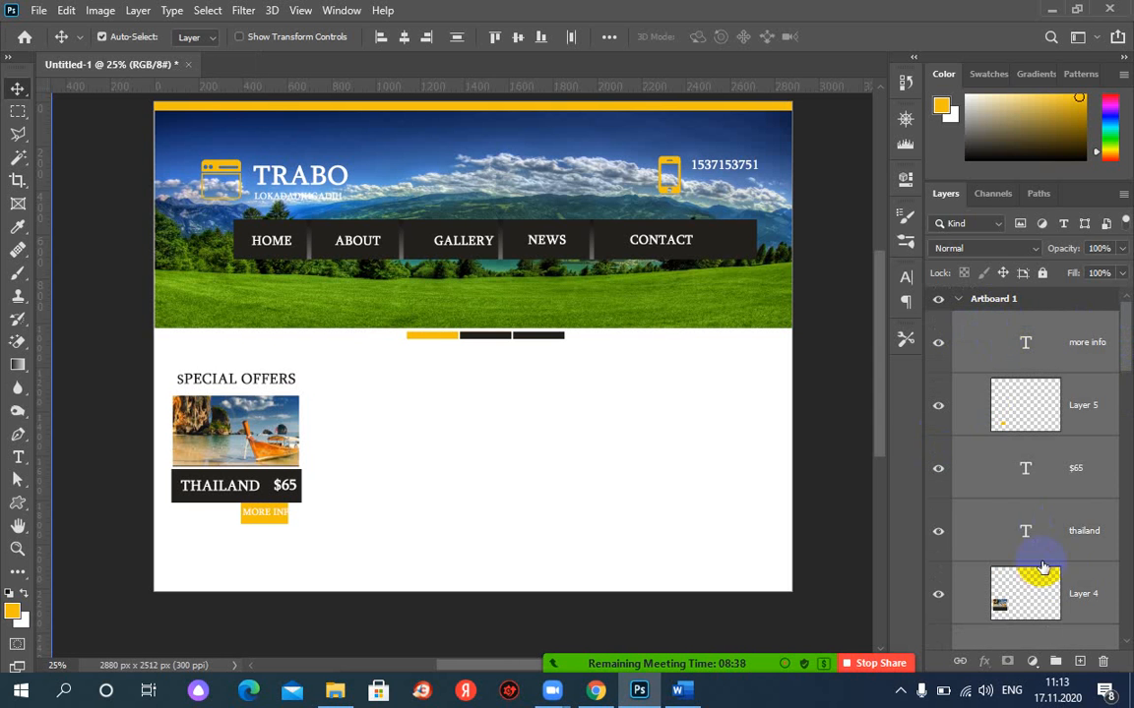
click(1055, 668)
click(1041, 332)
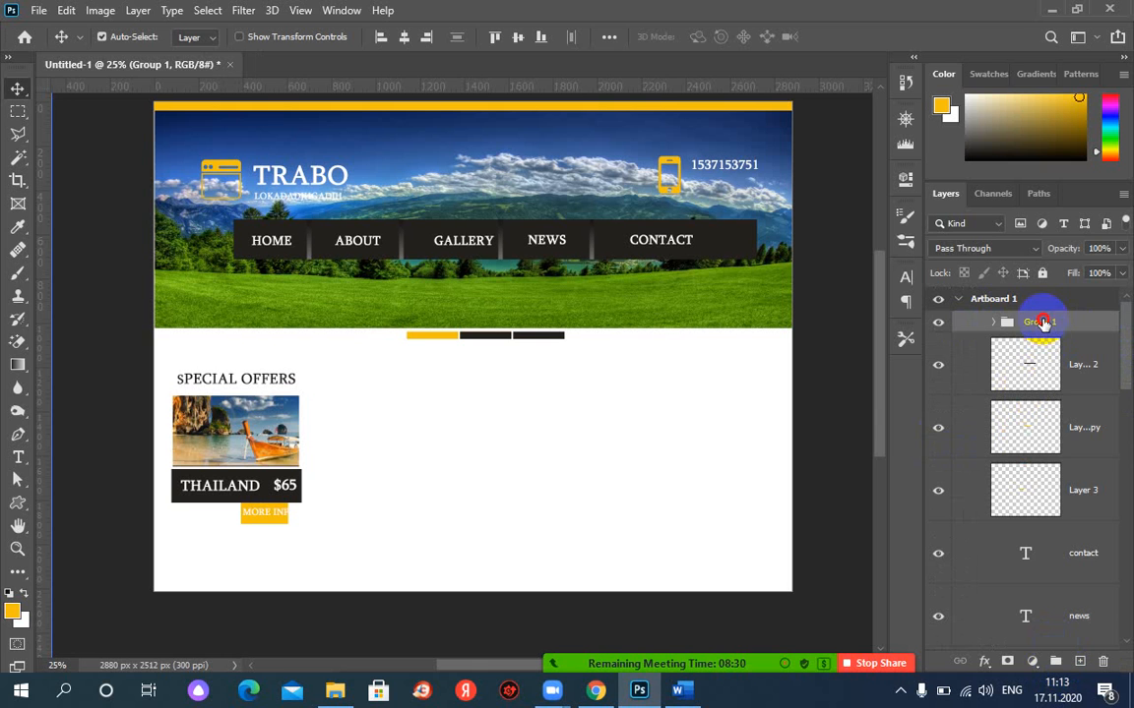
double_click(1041, 321)
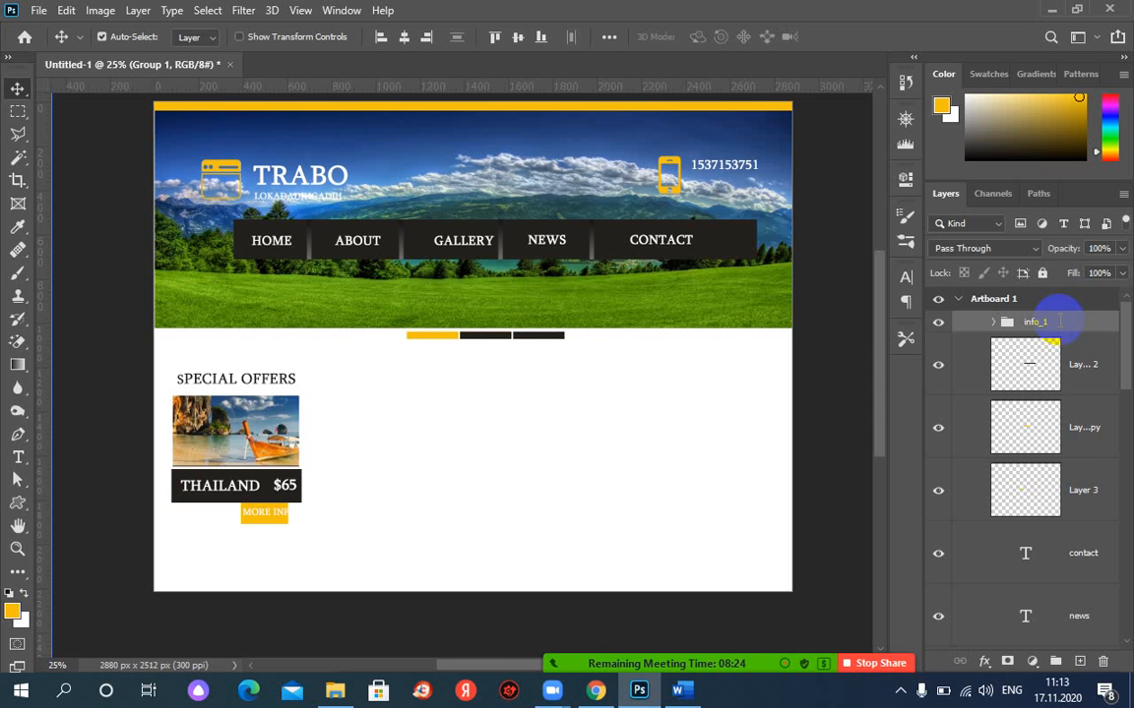
key(Return)
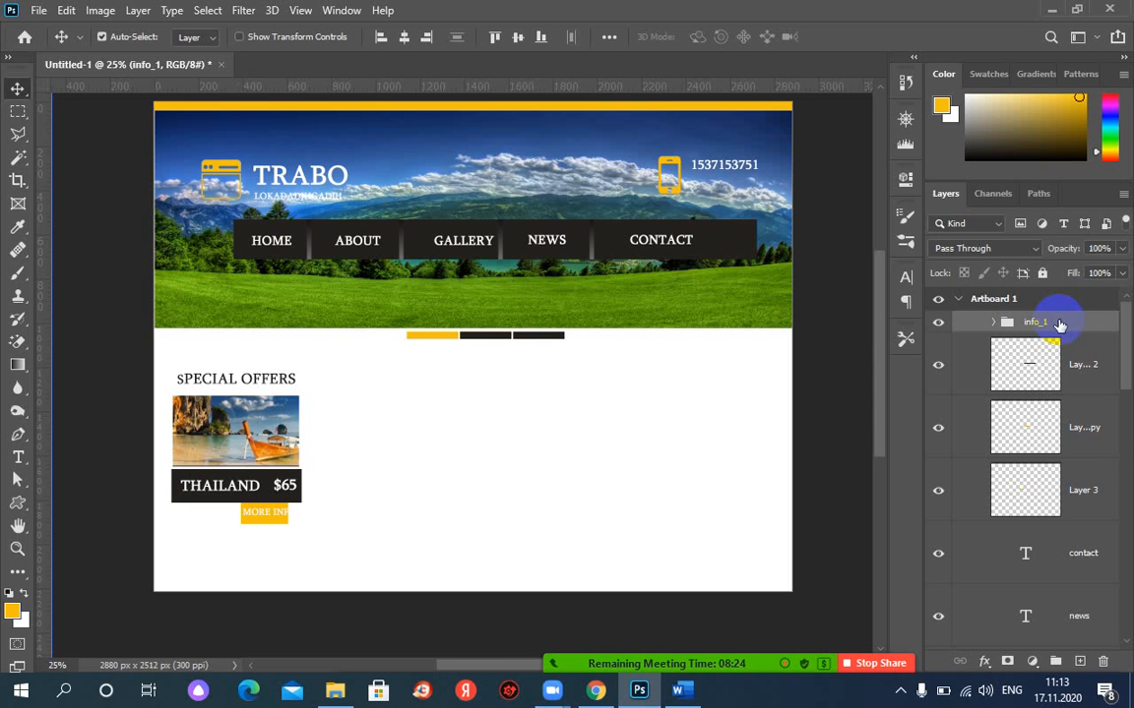
click(939, 326)
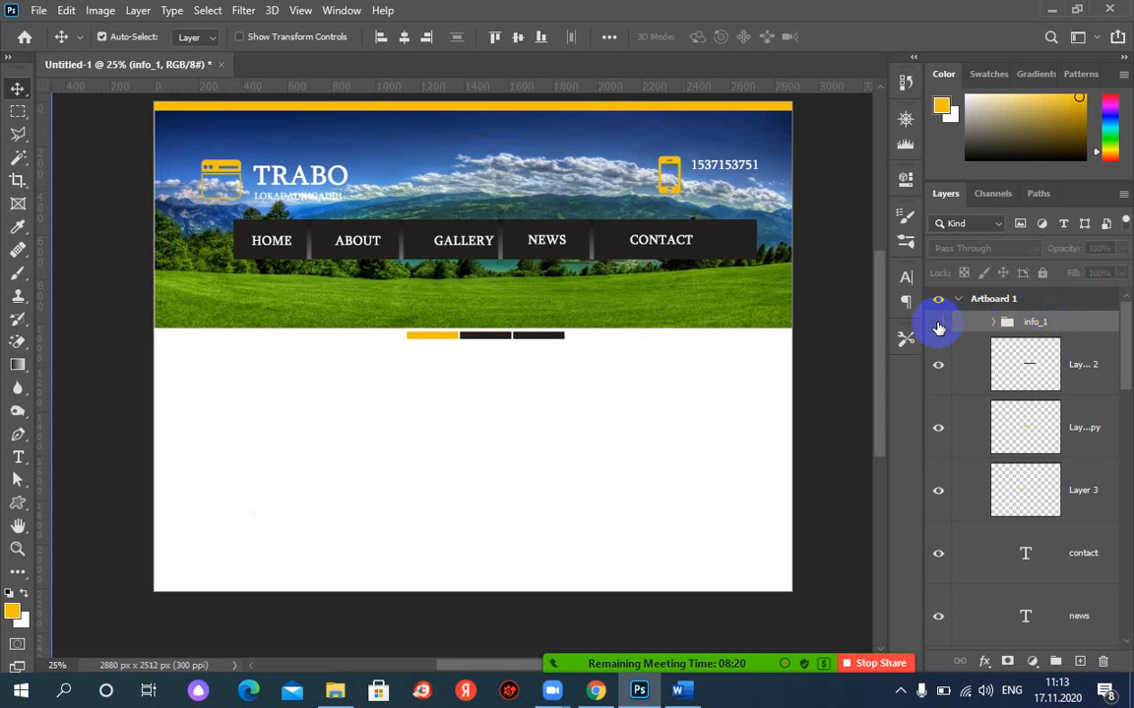
click(938, 325)
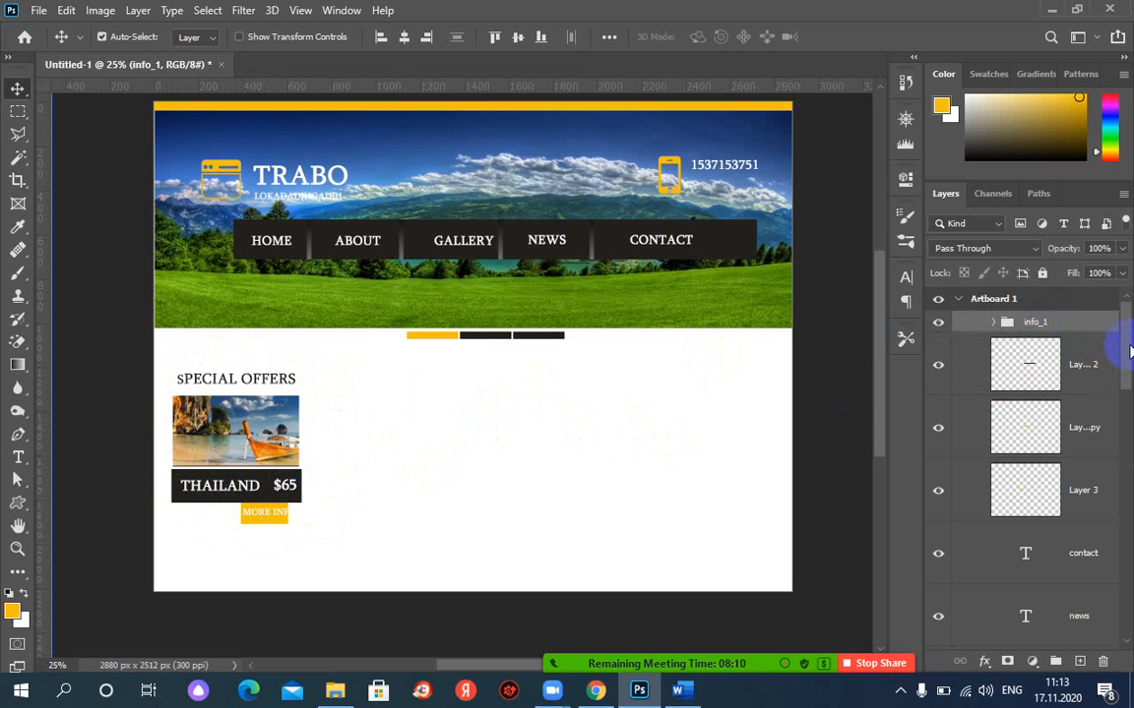
Step: Group the contact, news, gallery, about and home text layers and name the group menu
drag(1127, 349, 1129, 387)
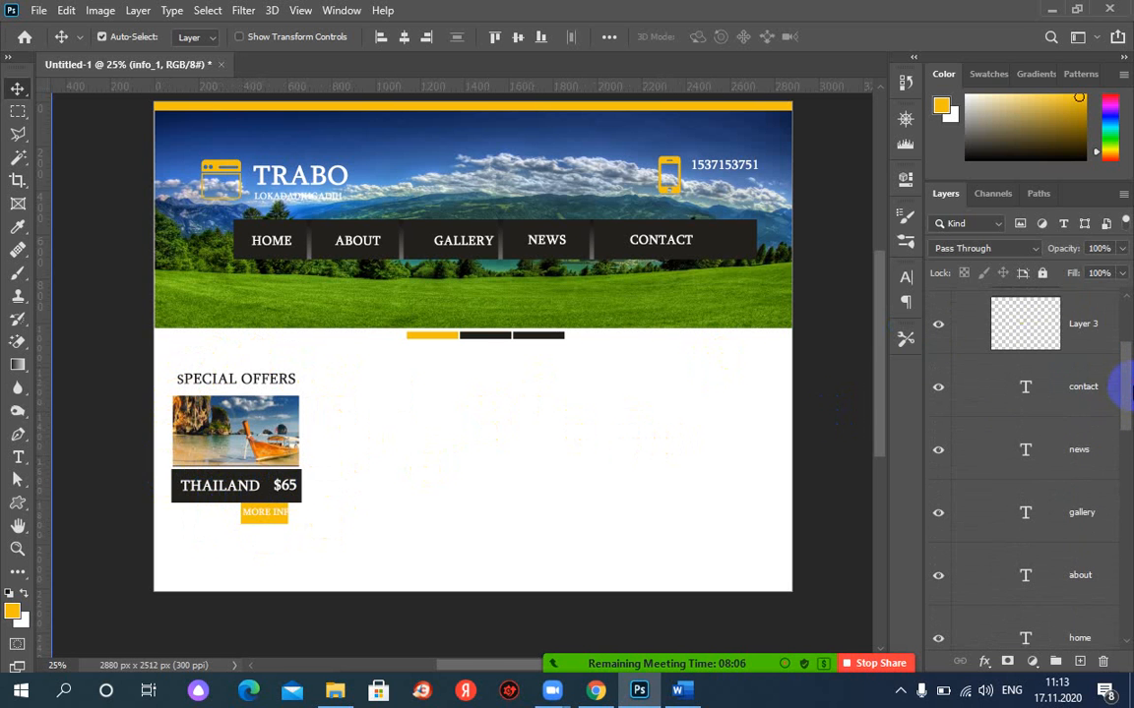
click(1119, 385)
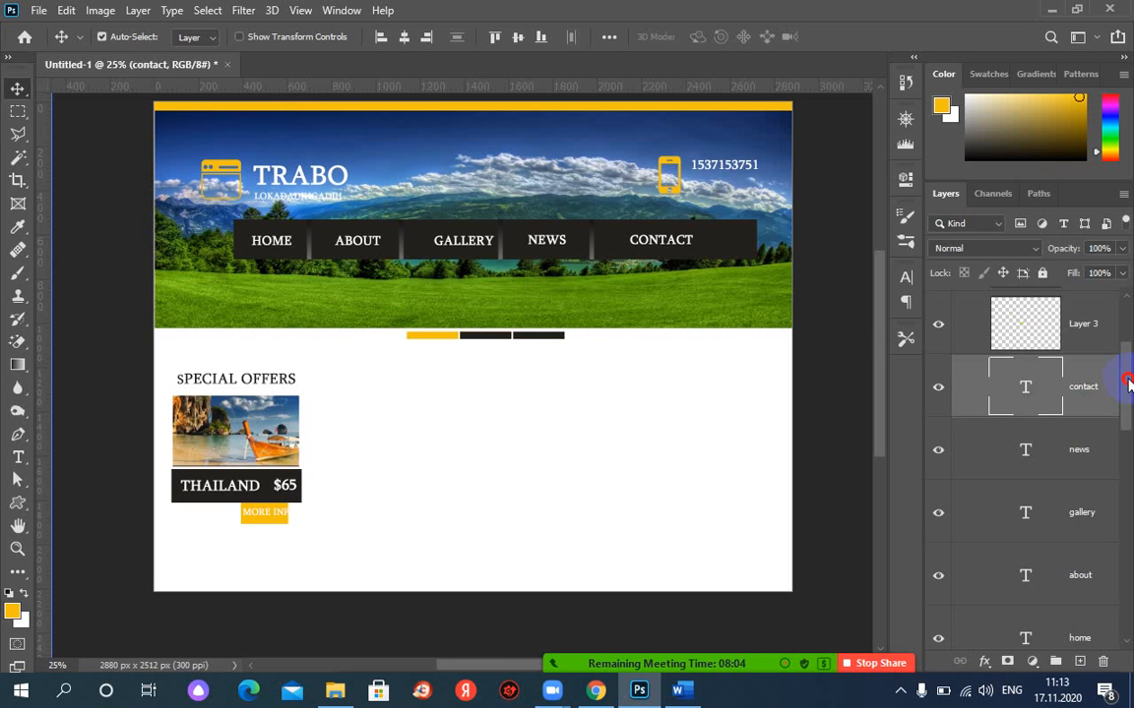
drag(1128, 386, 1129, 425)
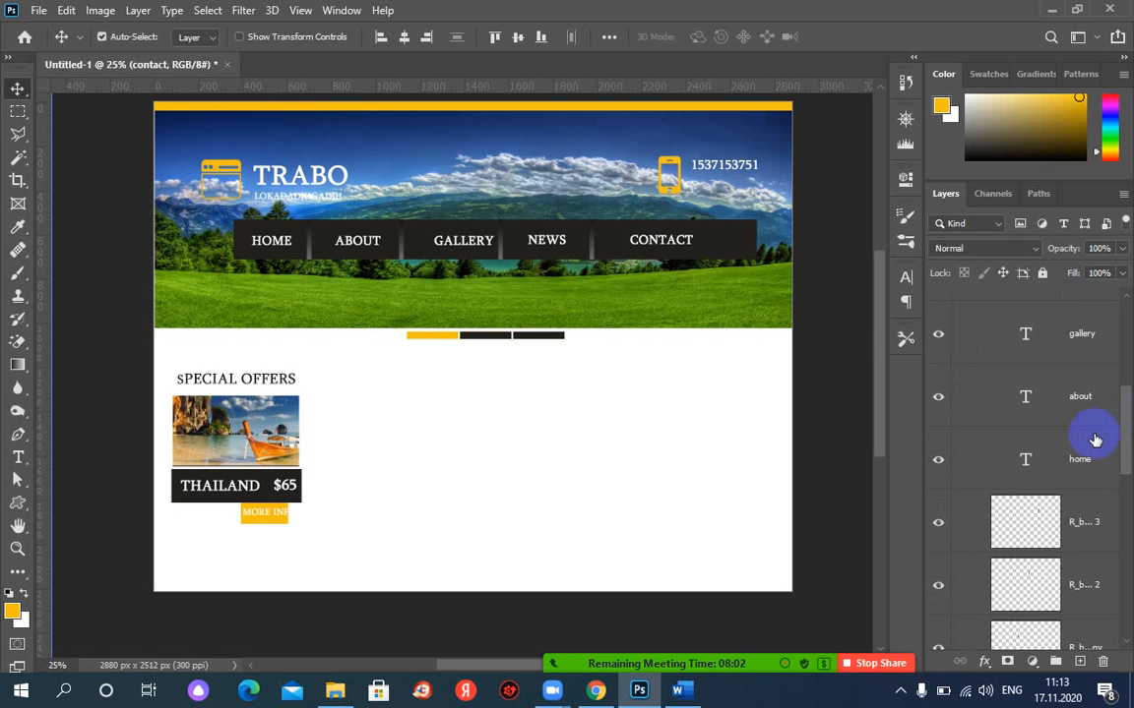
shift+click(993, 461)
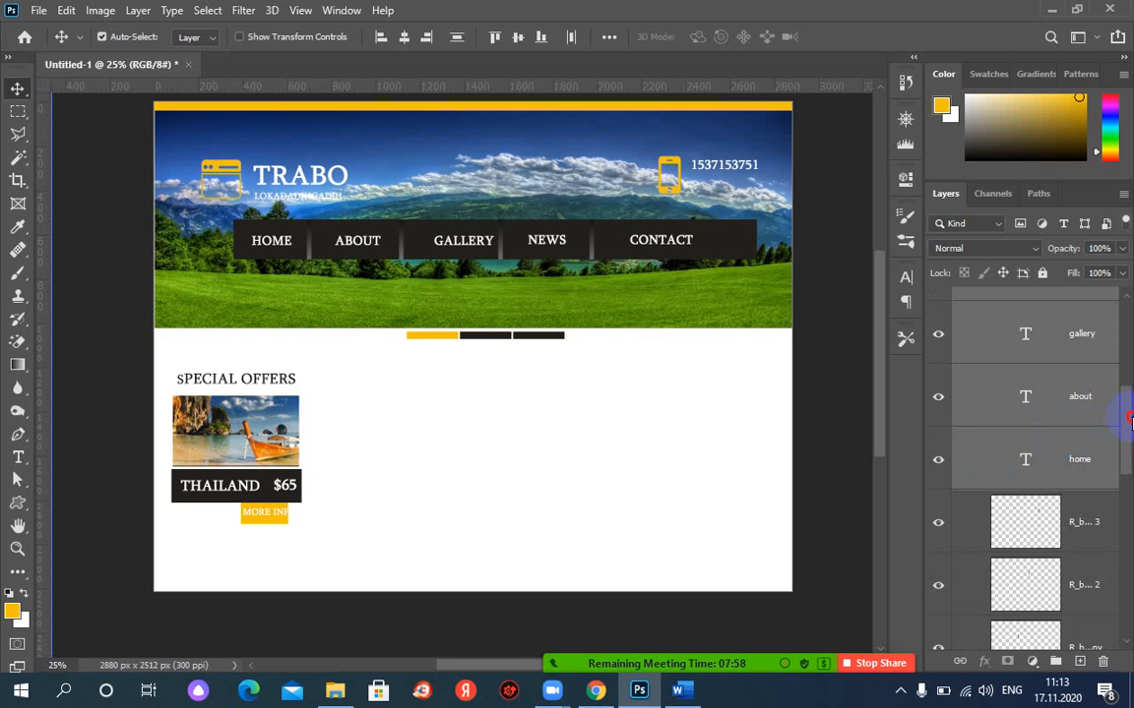
mouse_move(1129, 418)
mouse_down()
mouse_move(1128, 374)
mouse_move(1129, 396)
mouse_up()
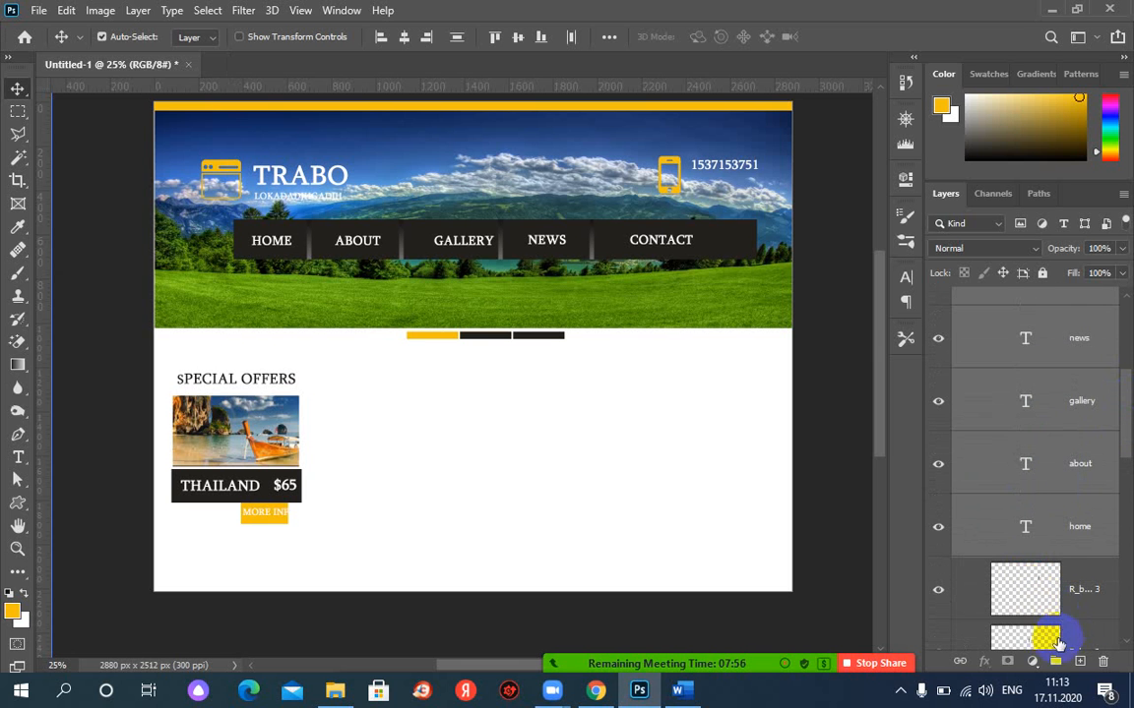
click(1054, 661)
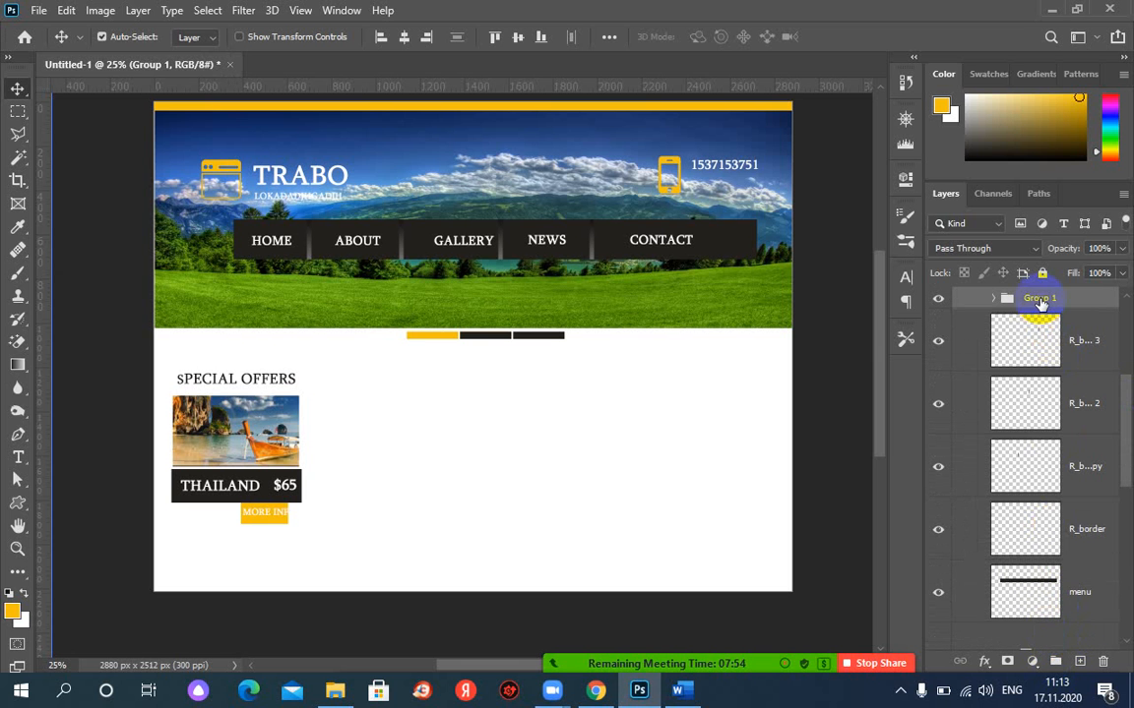
double_click(1040, 299)
text(menu)
key(Return)
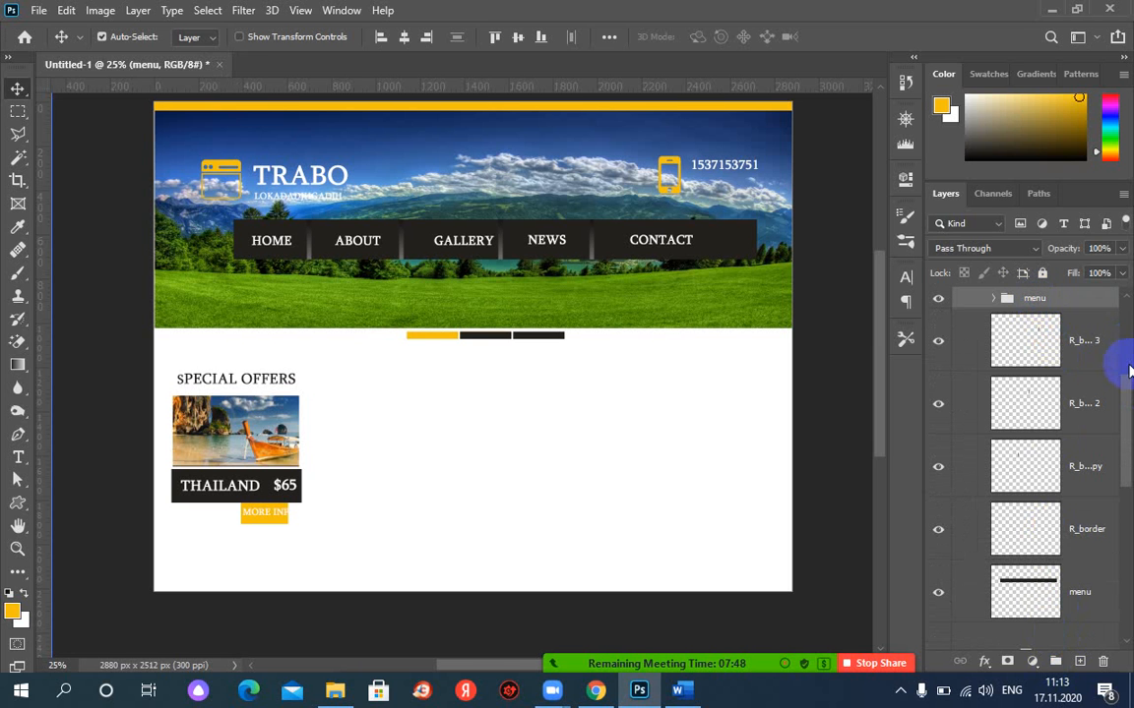
Step: Select the four menu divider layers from R_border copy 3 down to R_border
mouse_move(1127, 394)
mouse_down()
mouse_move(1127, 447)
mouse_move(1128, 389)
mouse_up()
click(1040, 351)
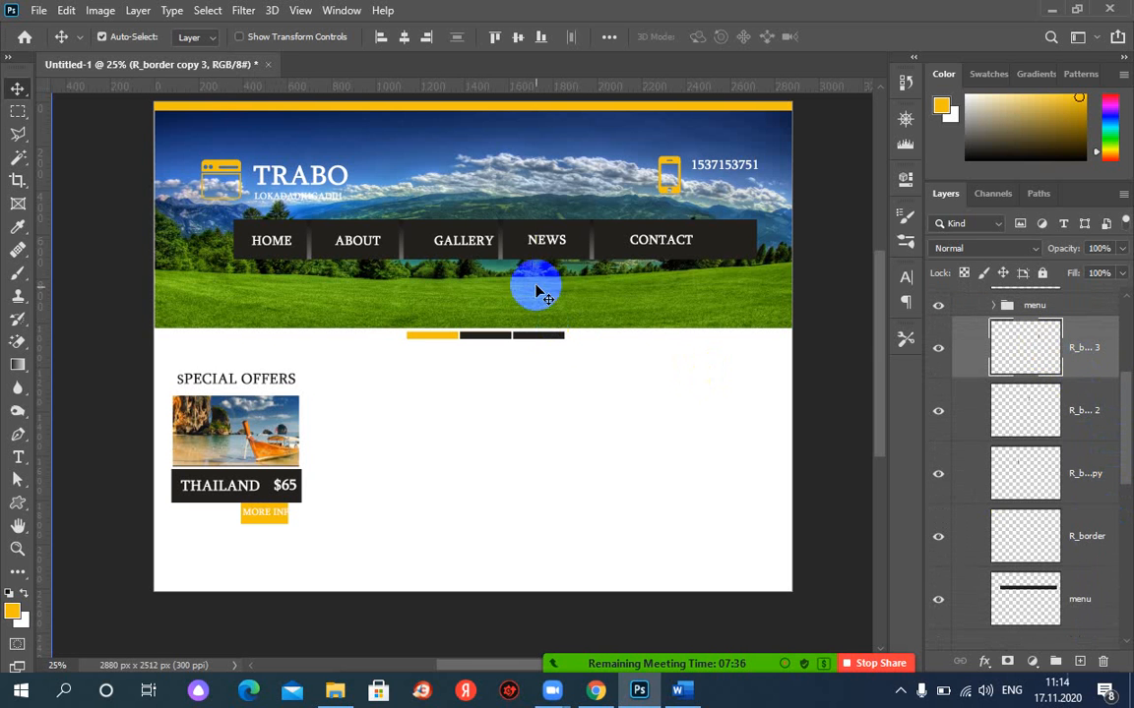
shift+click(1037, 542)
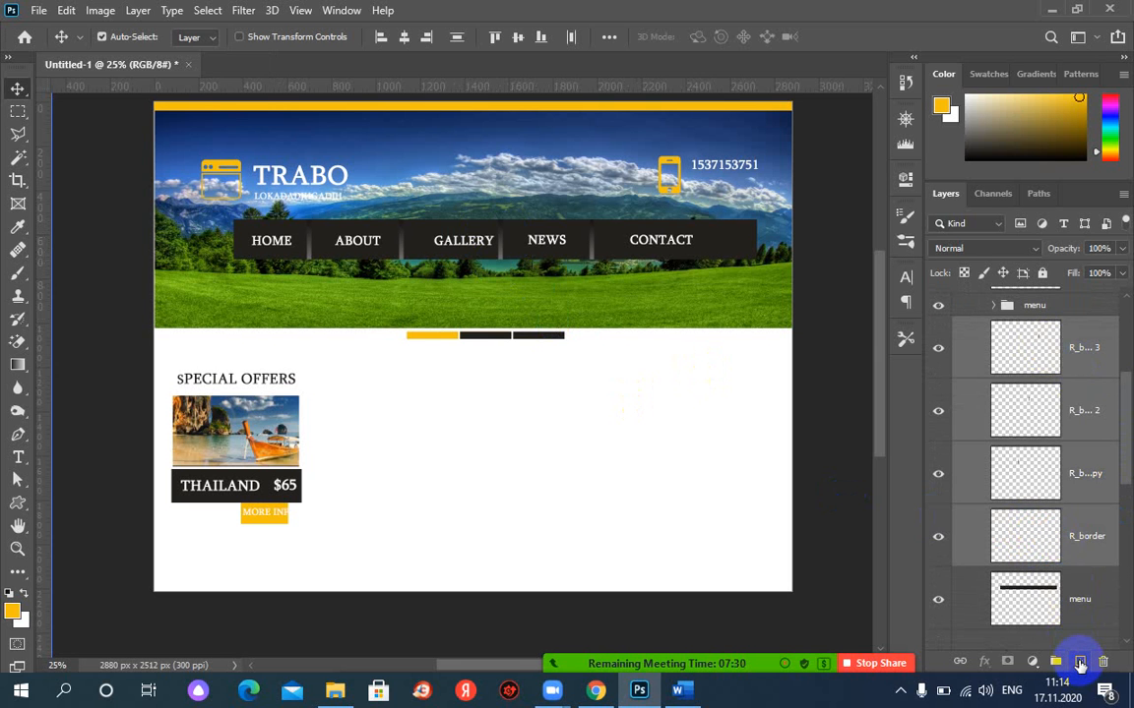
click(1080, 663)
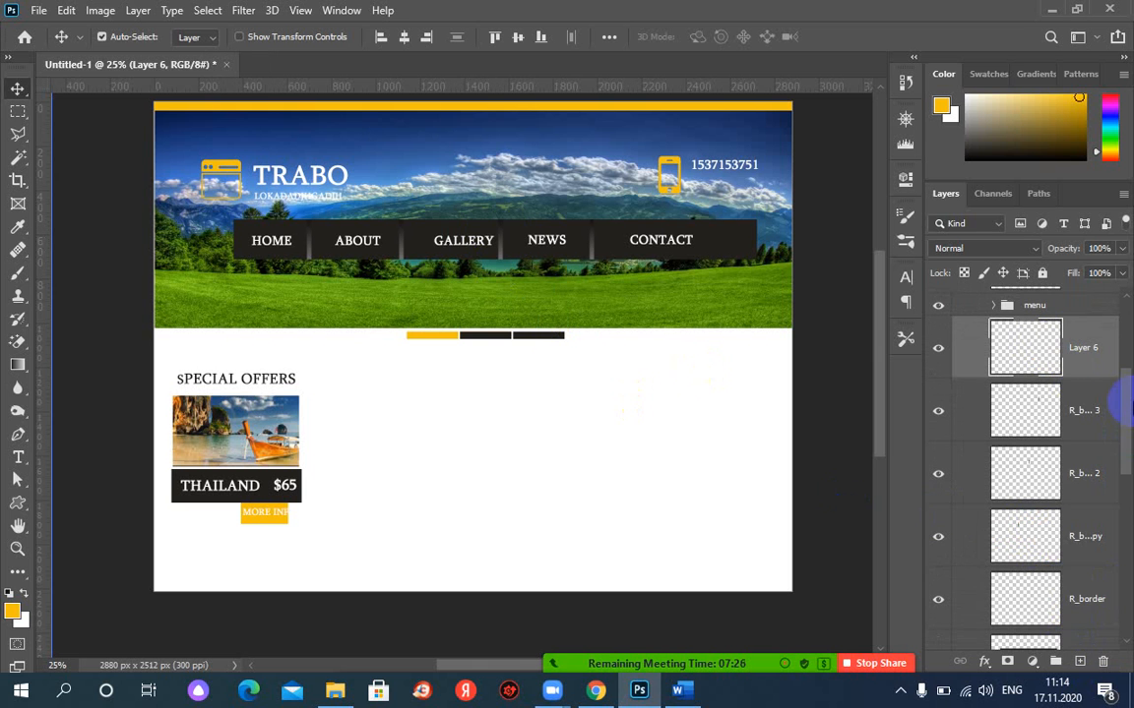
drag(1128, 414, 1130, 305)
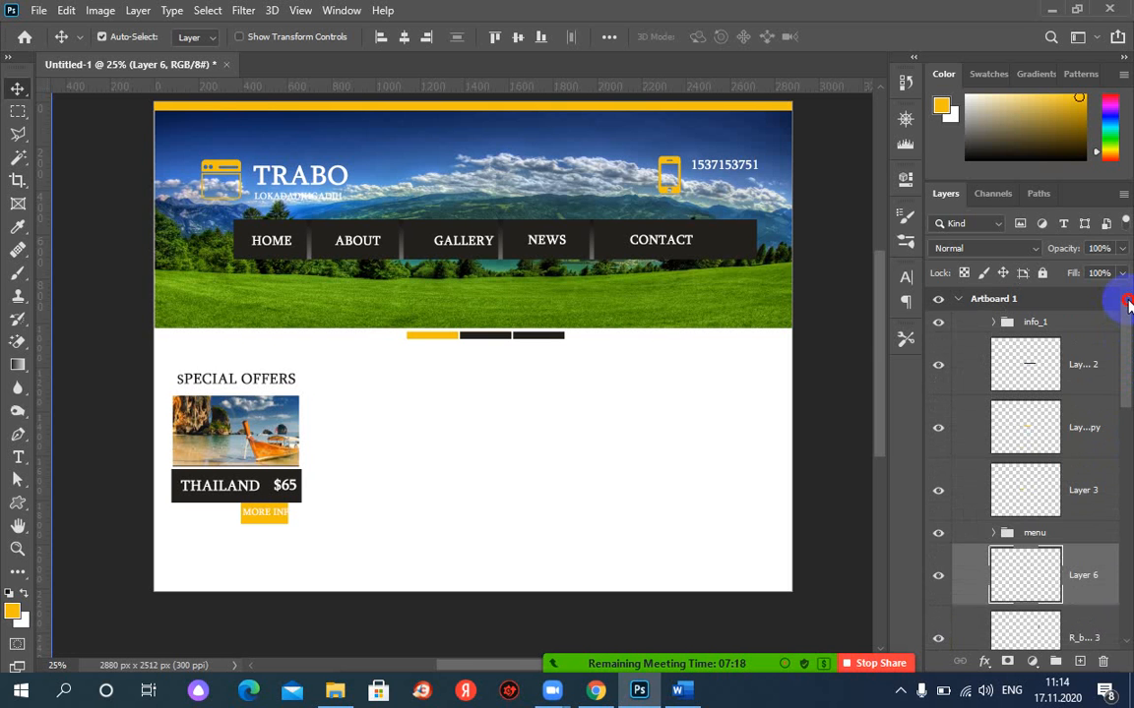
drag(1129, 305, 1128, 423)
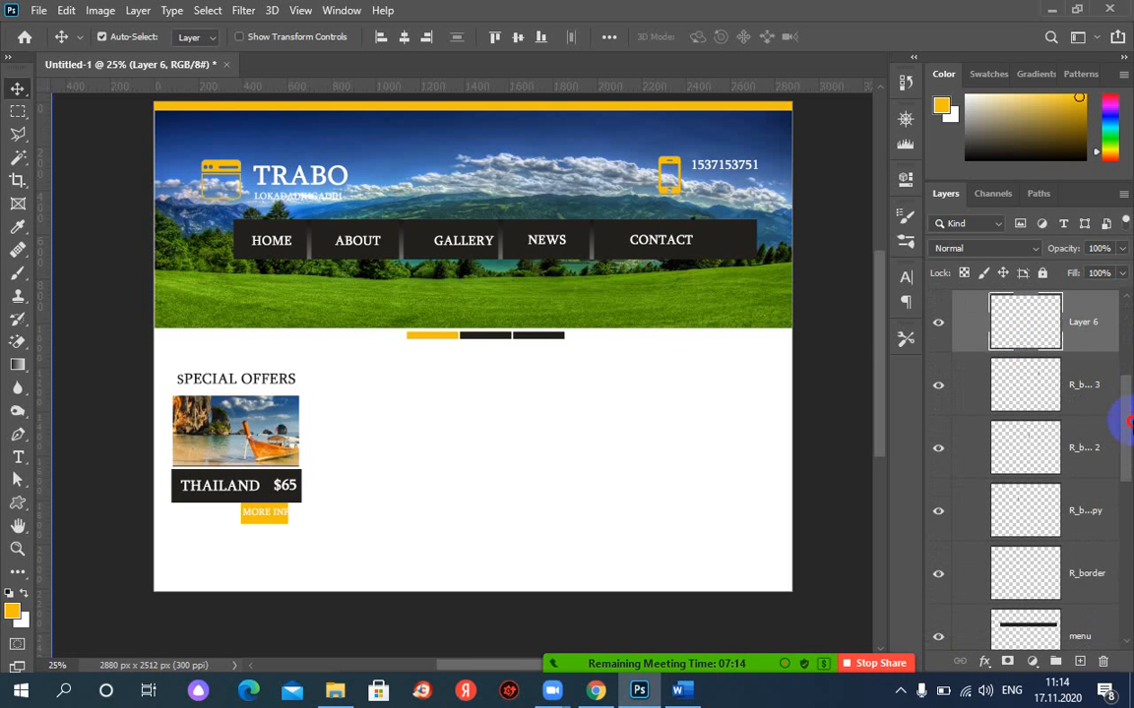
Step: Put the R_border layer and its three copies together in a new layer group
click(1032, 381)
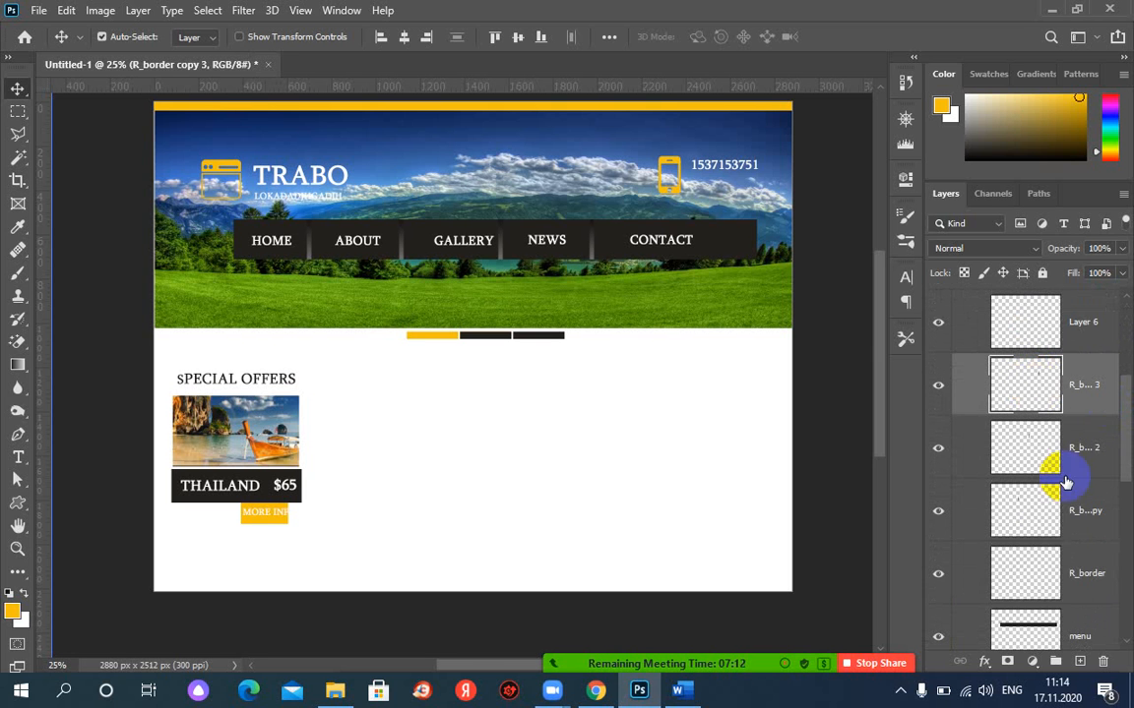
shift+click(1026, 581)
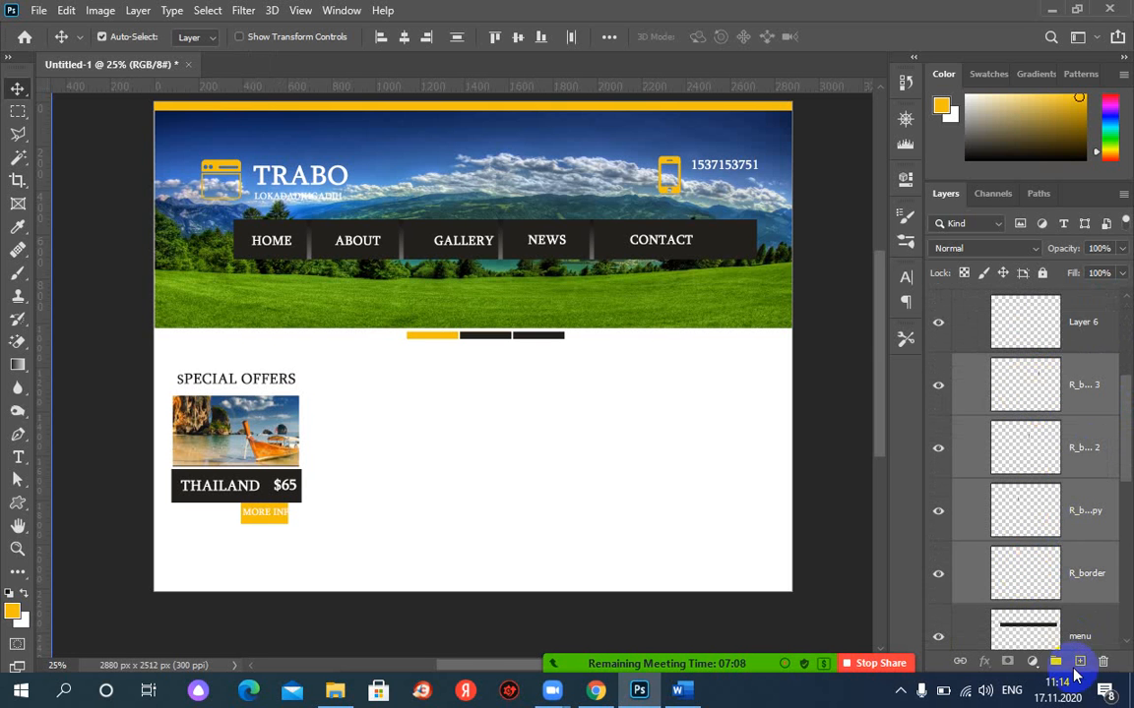
click(1054, 663)
Step: Delete the empty Layer 6 above the new group of border layers
click(959, 322)
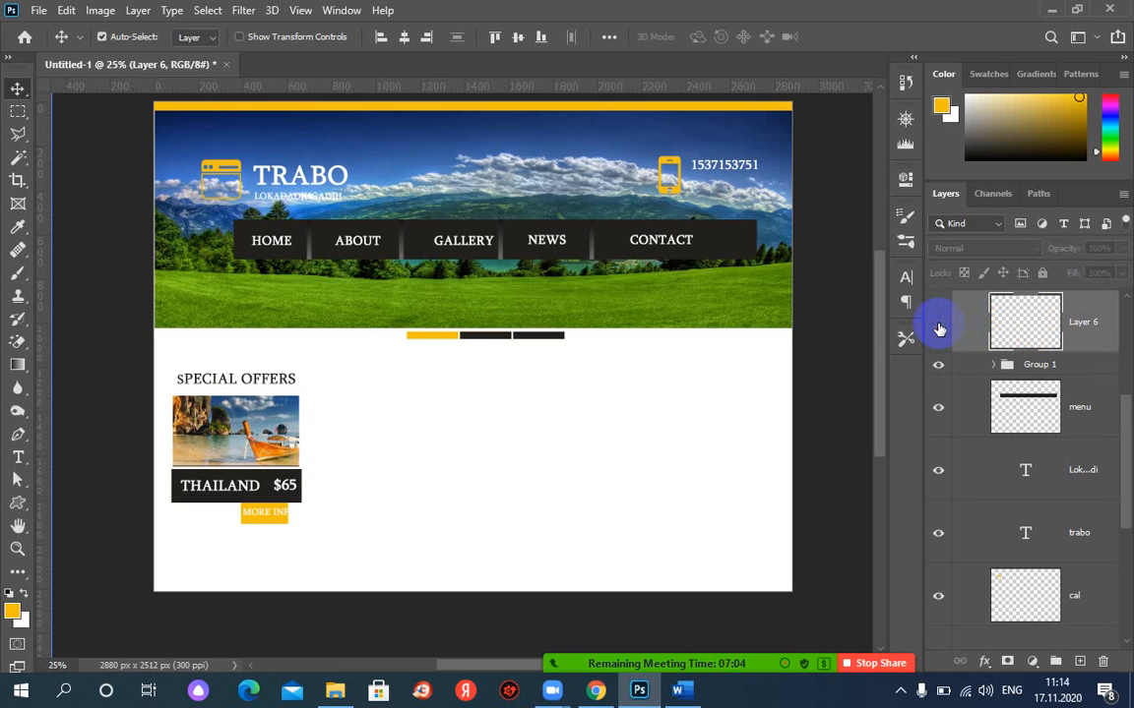
click(1049, 311)
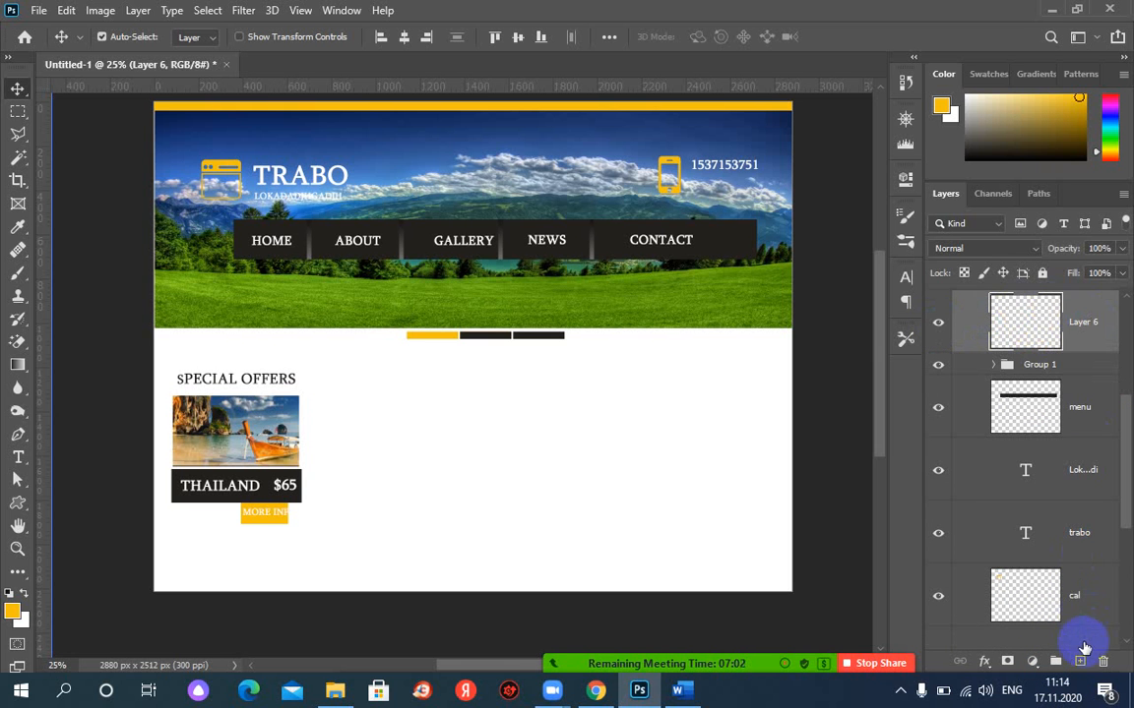
click(1103, 659)
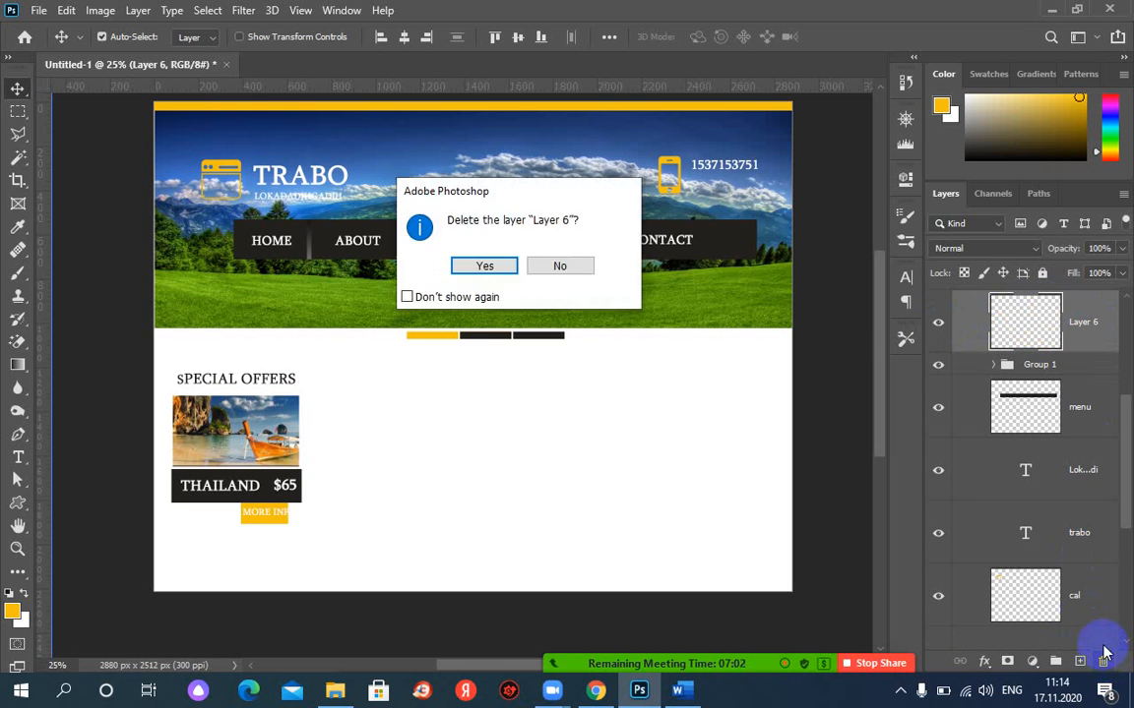
click(481, 265)
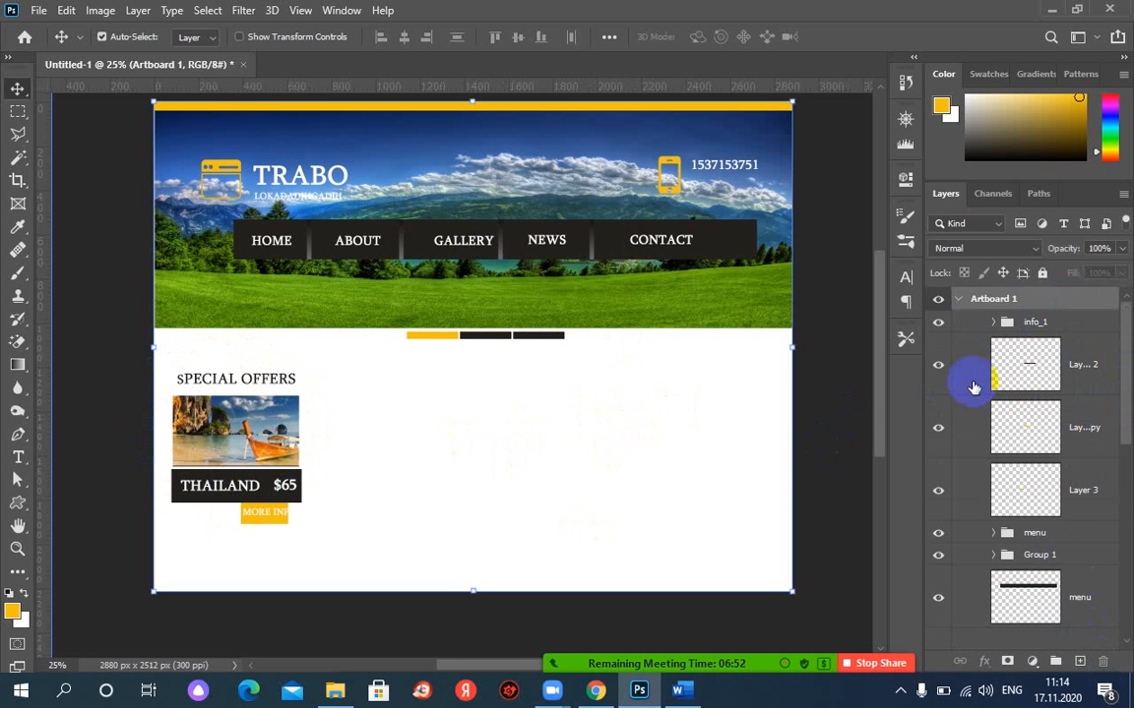
Step: Duplicate the info_1 group within Artboard 1 and name the copy info_2
drag(1127, 376, 1130, 318)
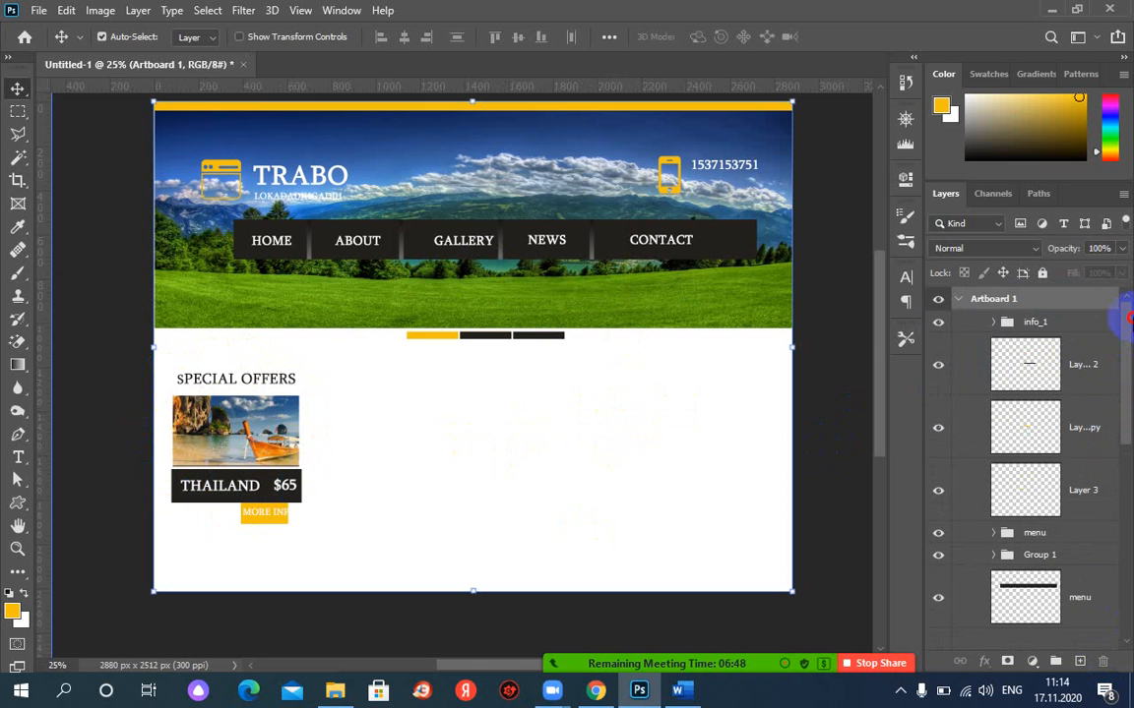
click(938, 323)
click(938, 322)
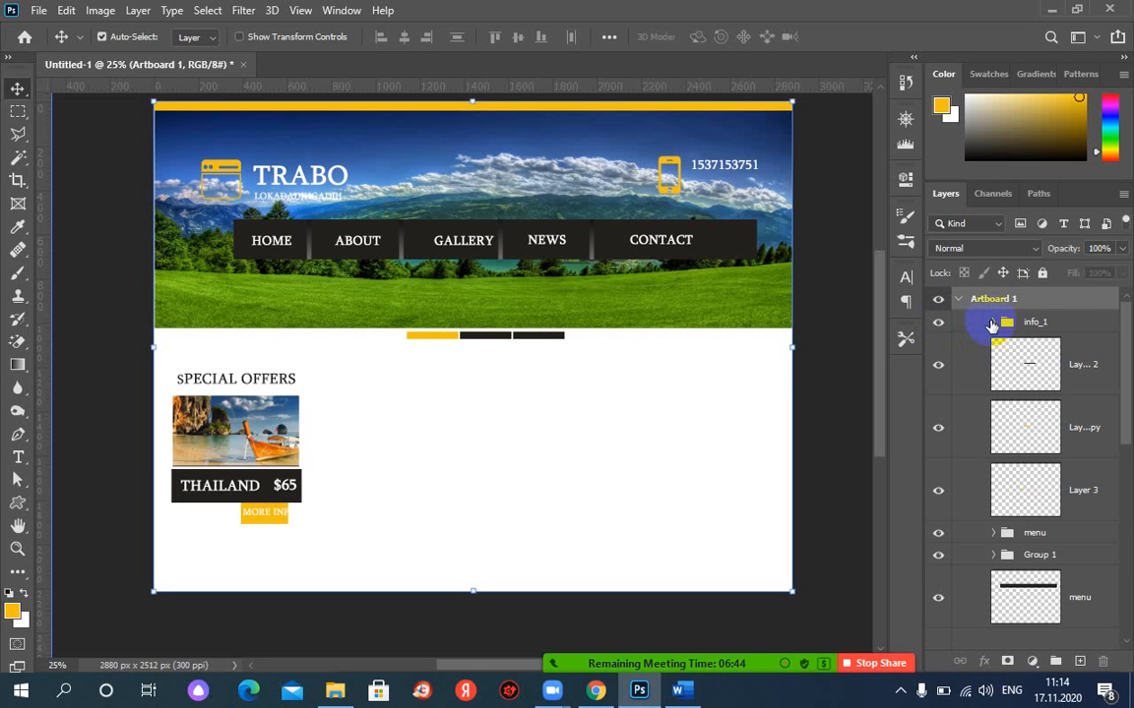
click(1026, 325)
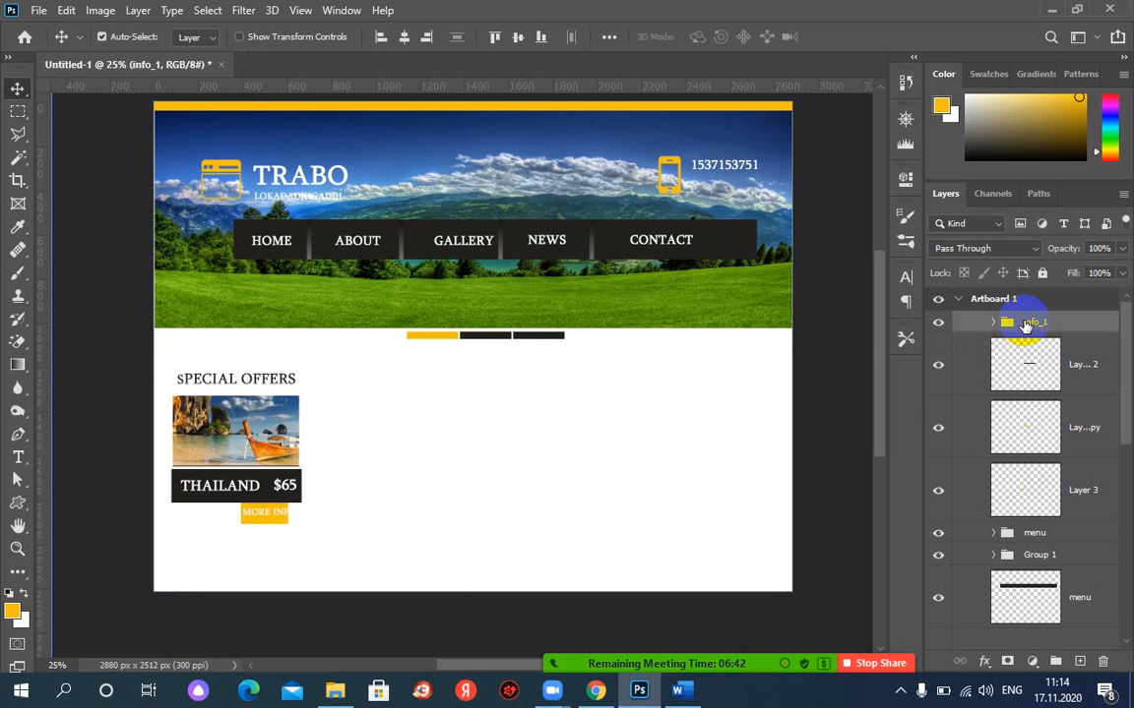
right_click(1025, 325)
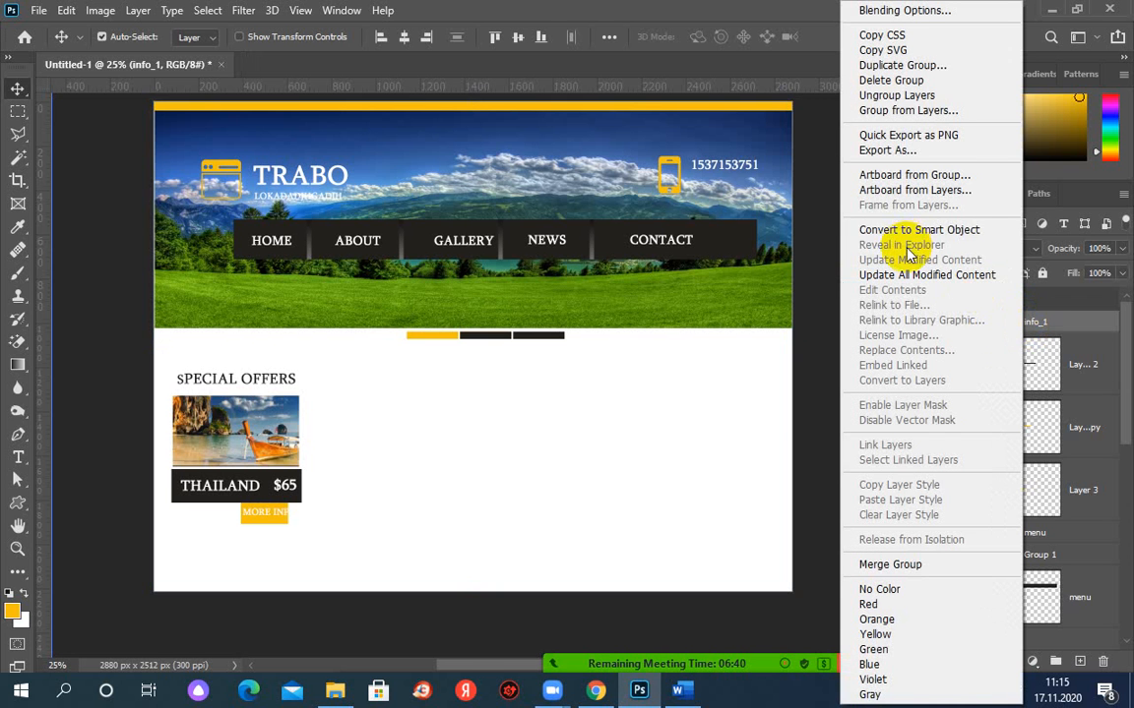
click(880, 71)
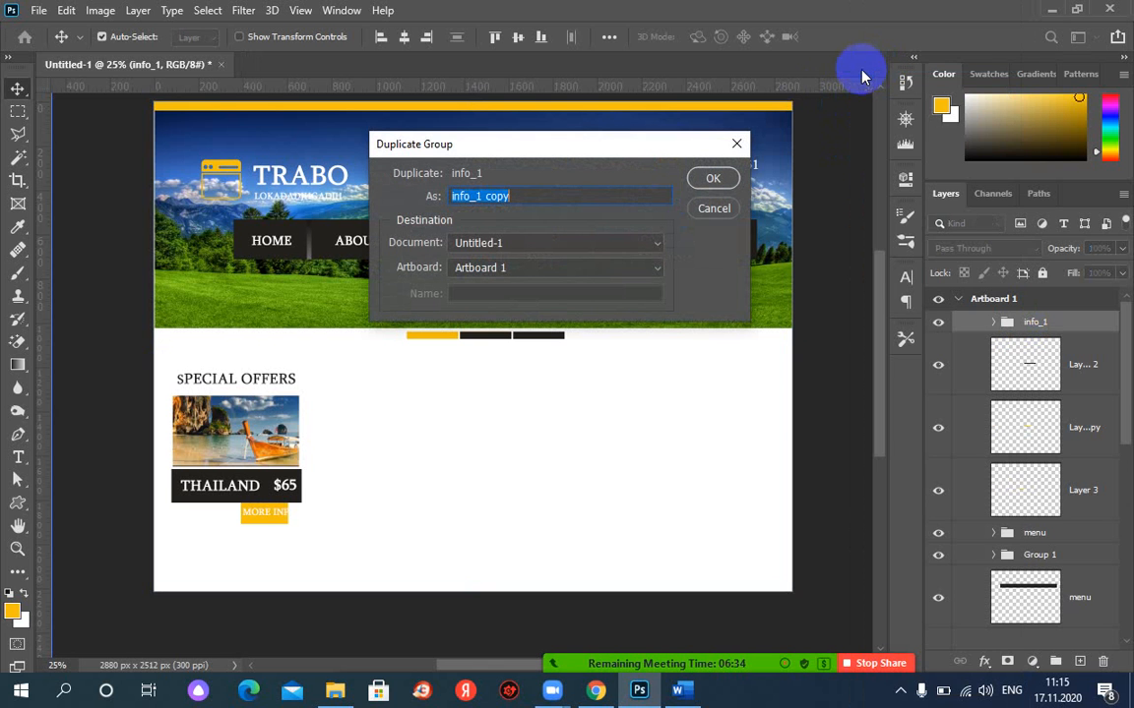
click(542, 199)
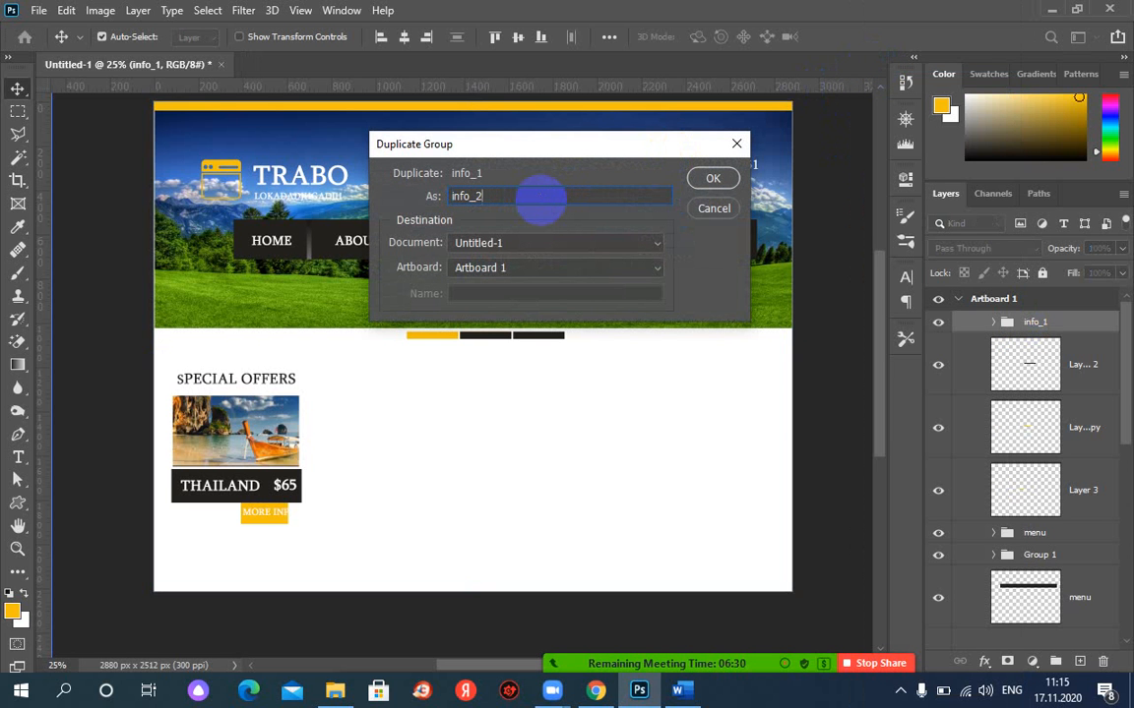
key(Return)
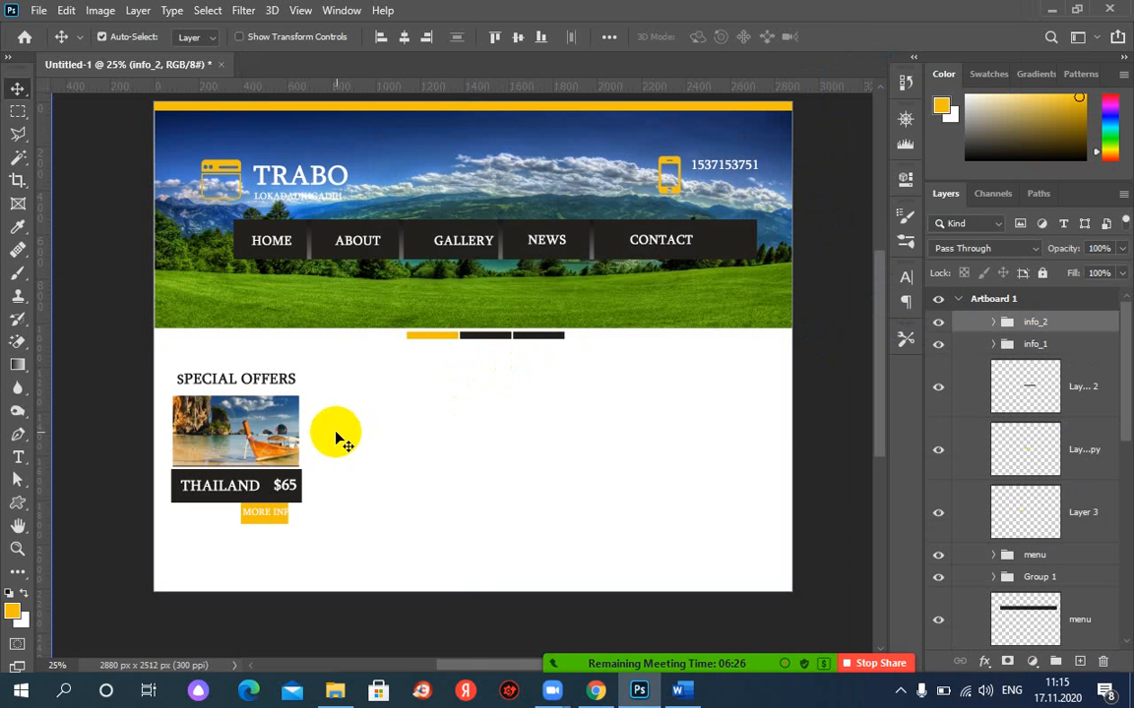
drag(224, 419, 411, 423)
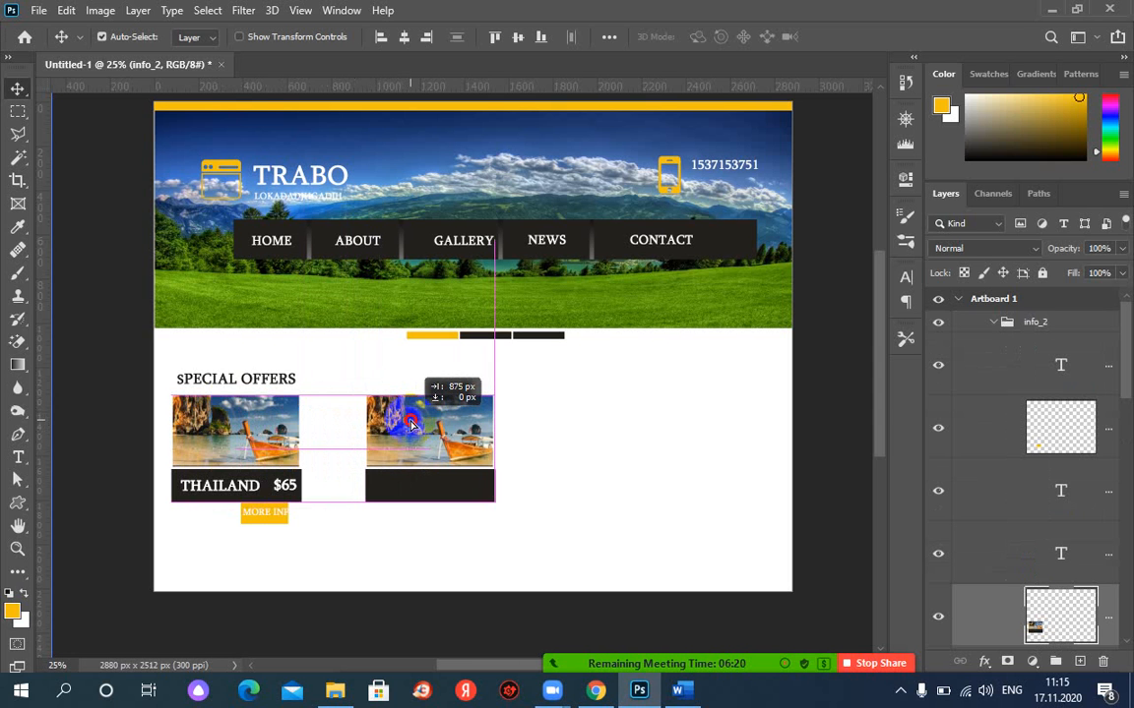
mouse_move(412, 423)
mouse_down()
mouse_move(433, 421)
mouse_move(421, 421)
mouse_up()
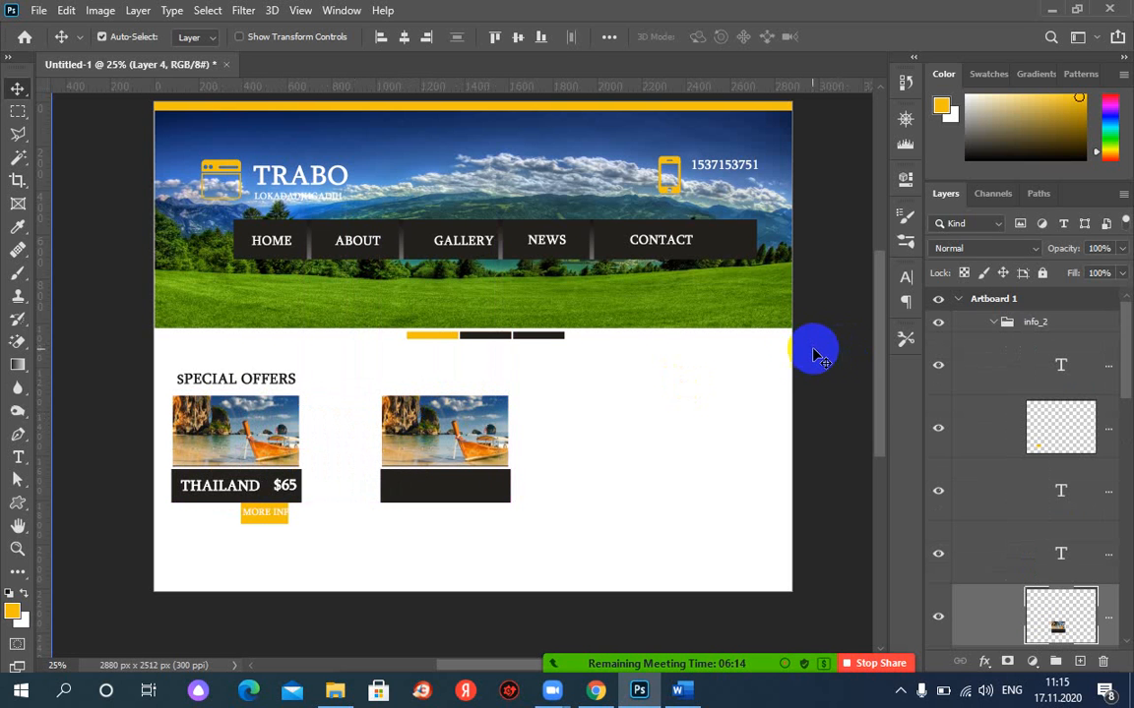
mouse_move(1128, 346)
mouse_down()
mouse_move(1128, 383)
mouse_move(1129, 337)
mouse_up()
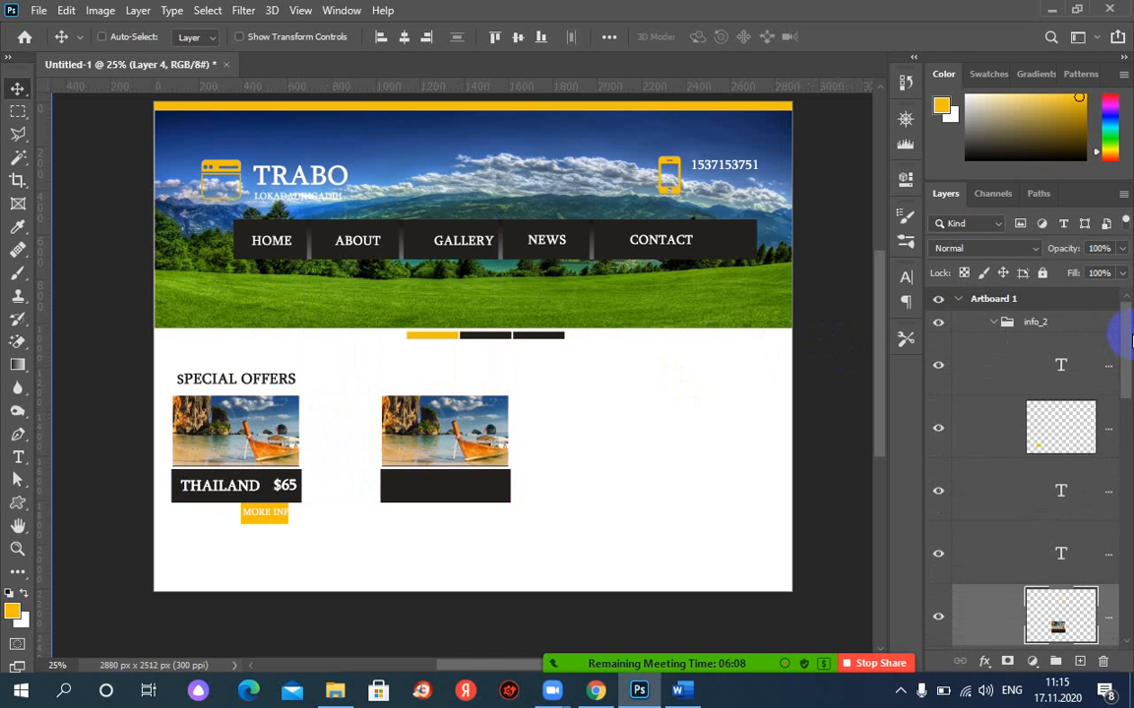
key(ctrl+z)
Step: Select all layers inside the info_2 group and move them together to form a second offer card beside the original Thailand card
click(992, 323)
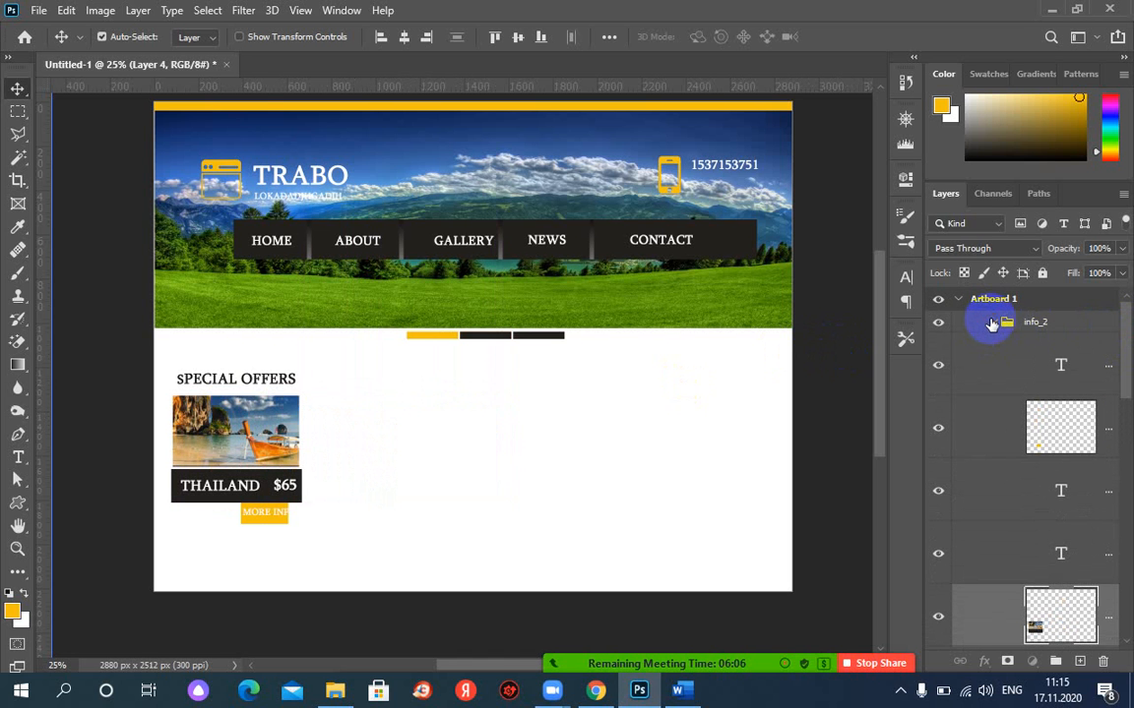
click(991, 324)
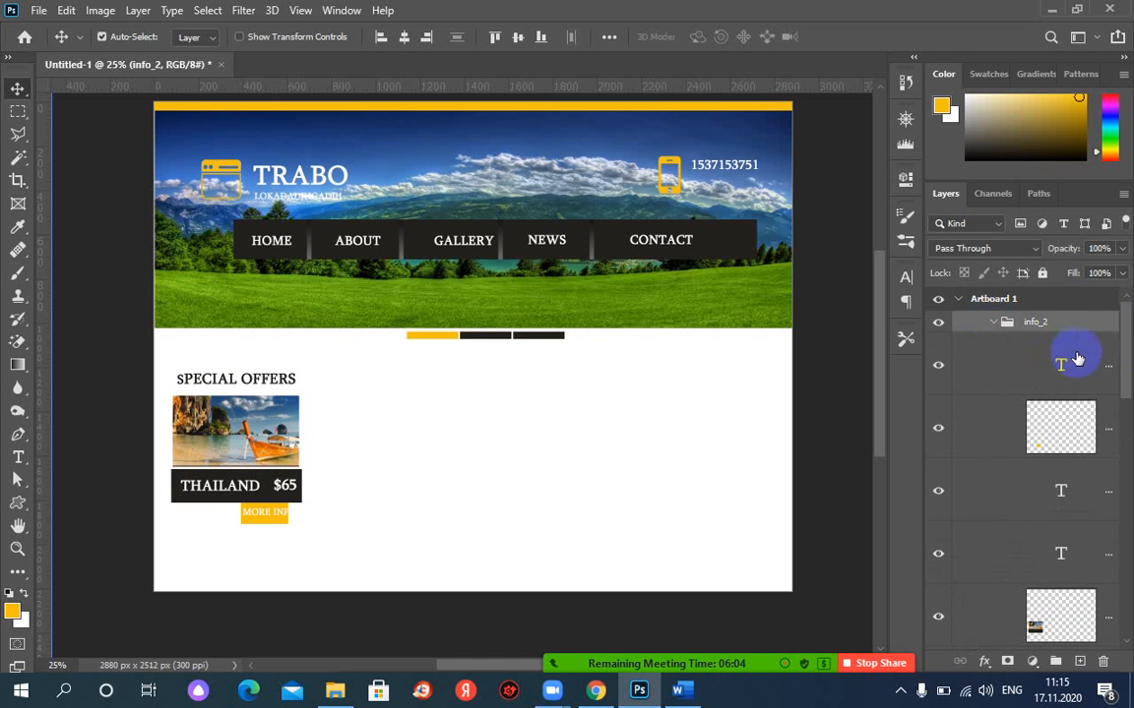
click(1119, 351)
drag(1126, 344, 1130, 419)
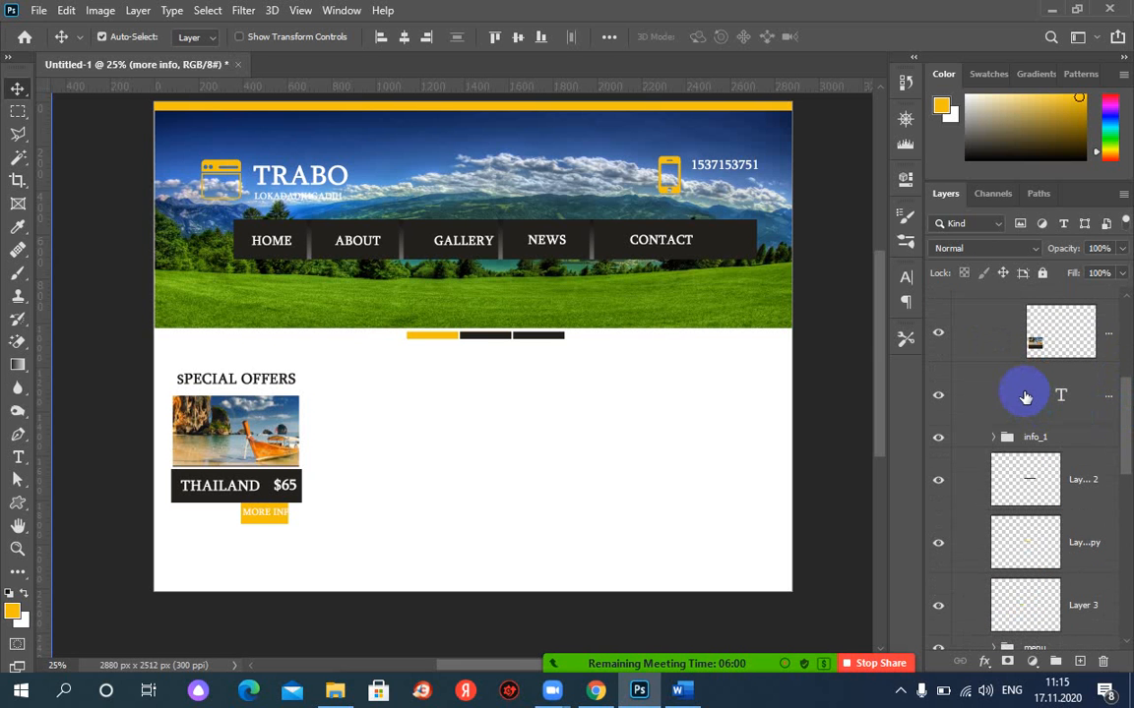
shift+click(1025, 396)
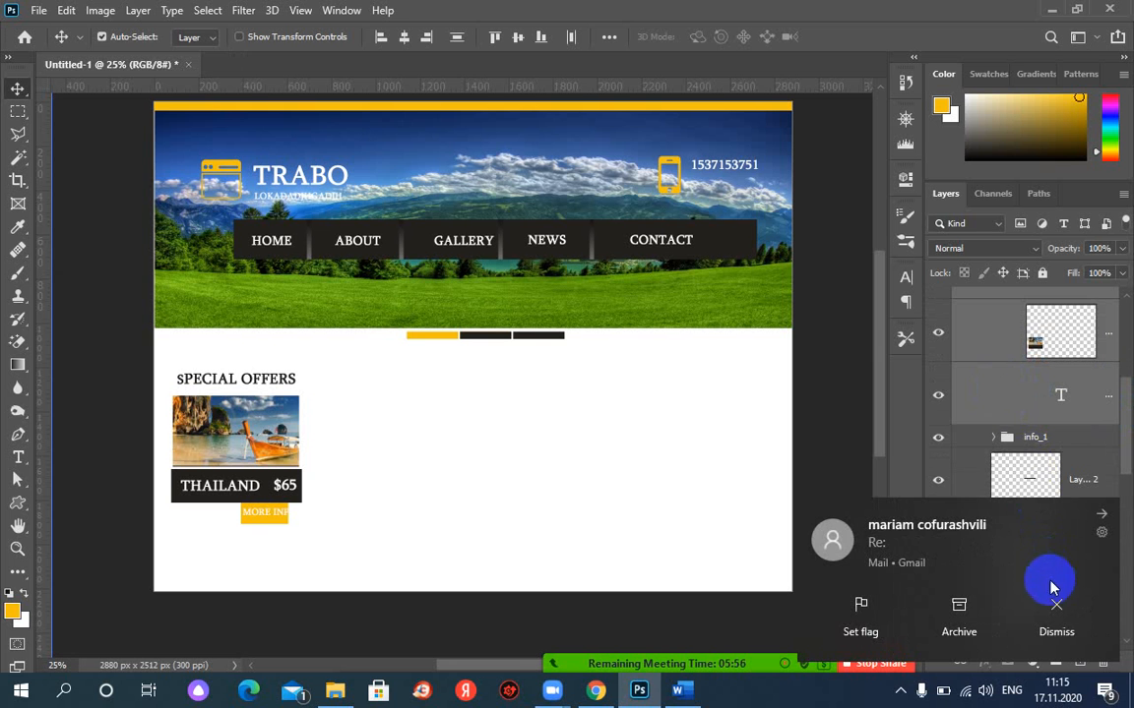
click(1056, 626)
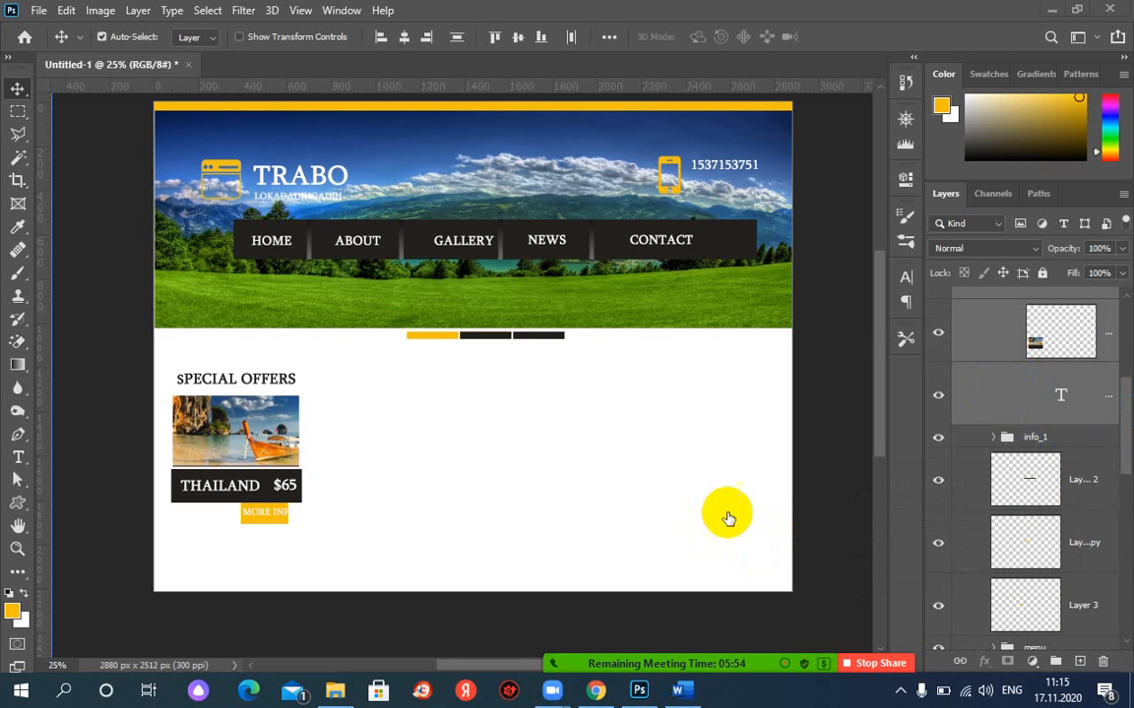
drag(246, 427, 381, 430)
drag(404, 430, 431, 430)
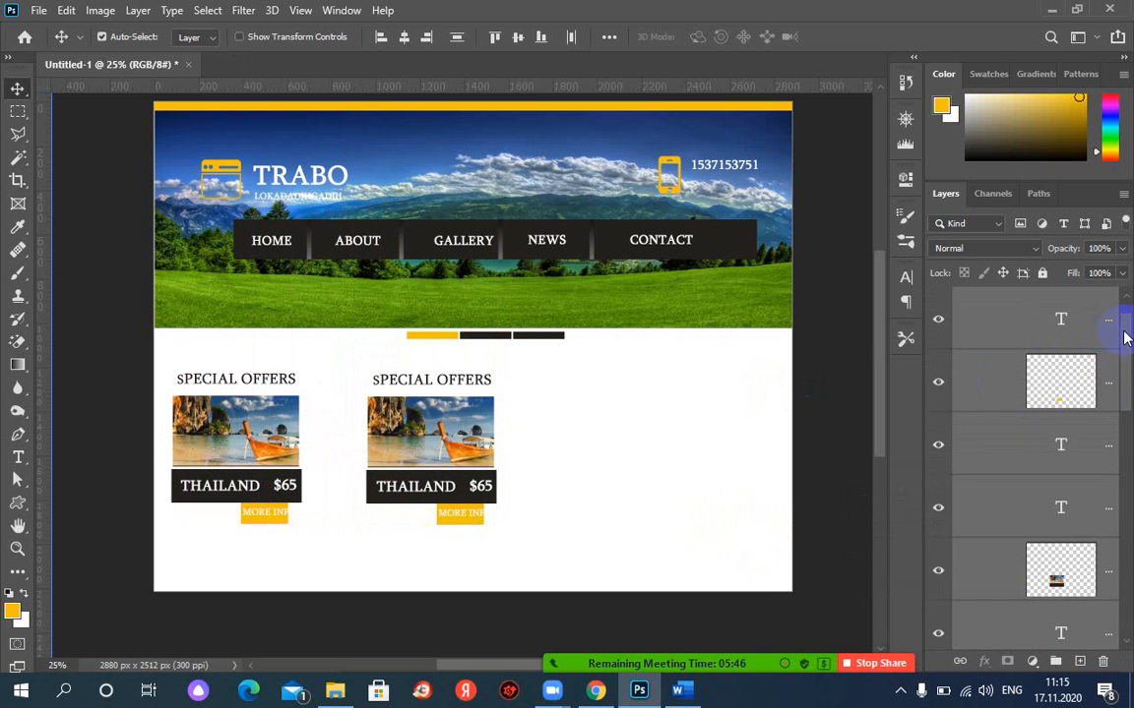
Step: Collapse the info_2 group in the layer list
drag(1128, 339, 1129, 304)
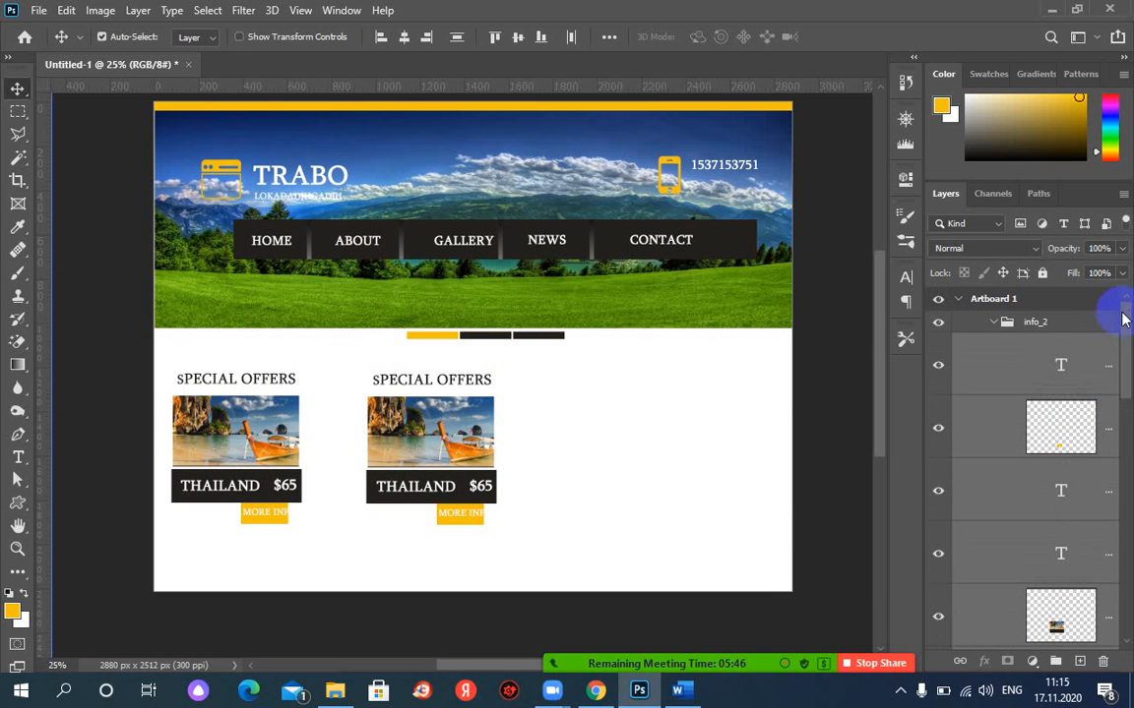
click(995, 324)
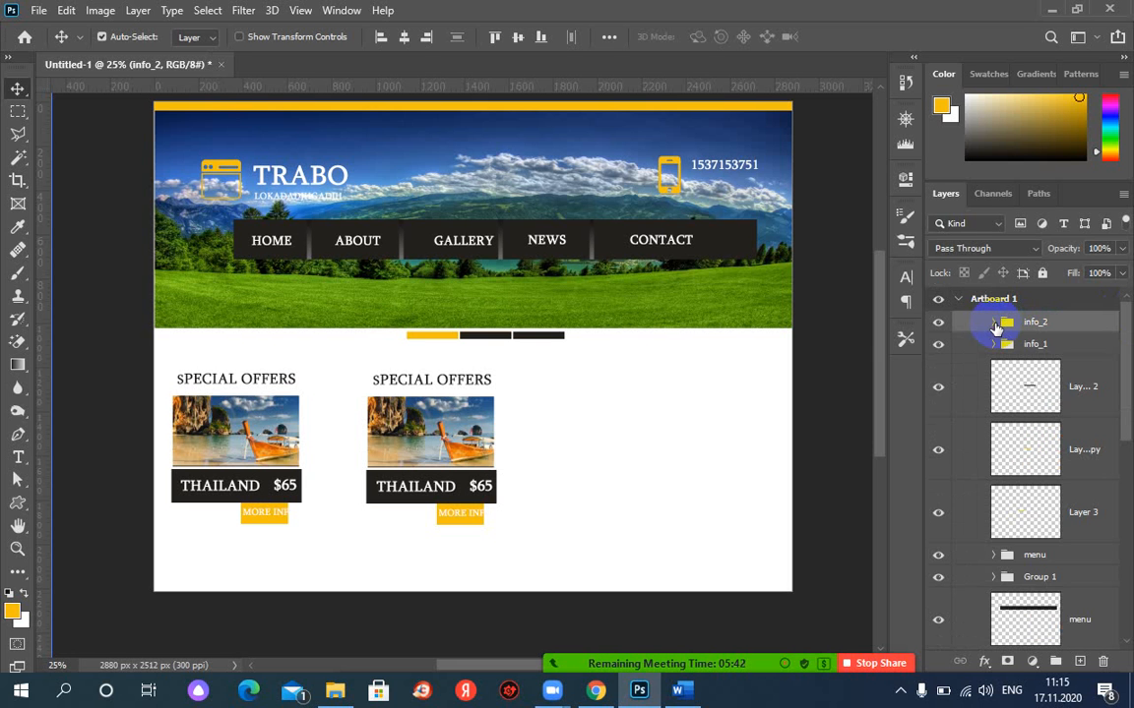
click(994, 324)
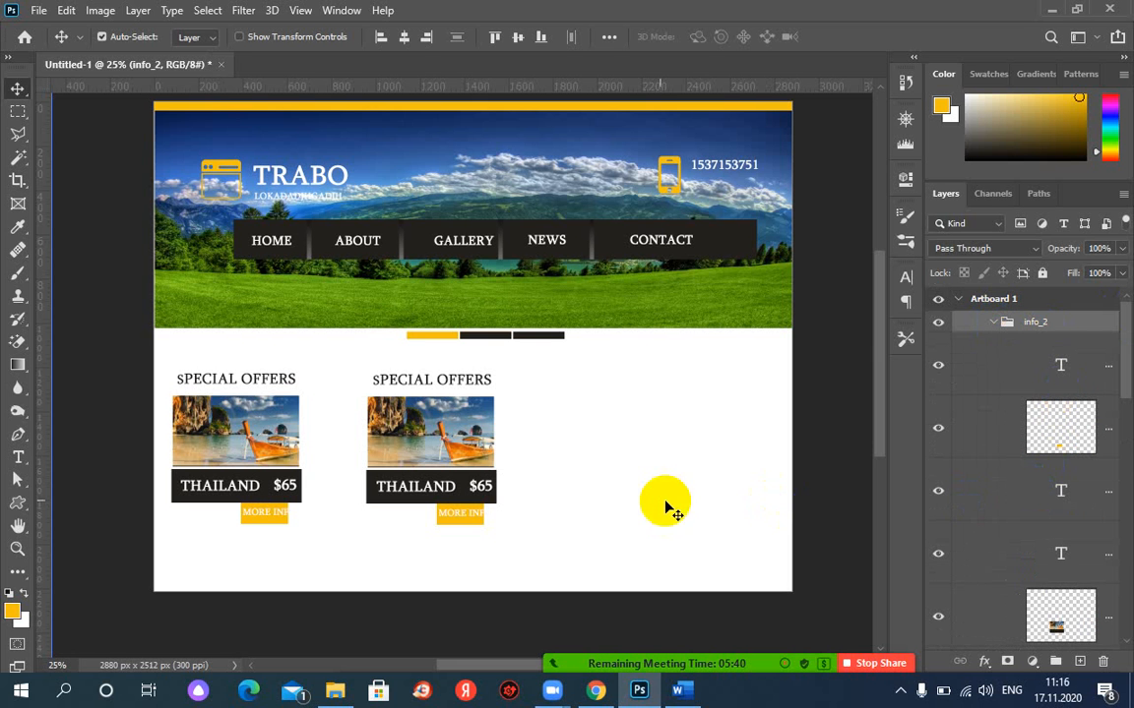
click(993, 325)
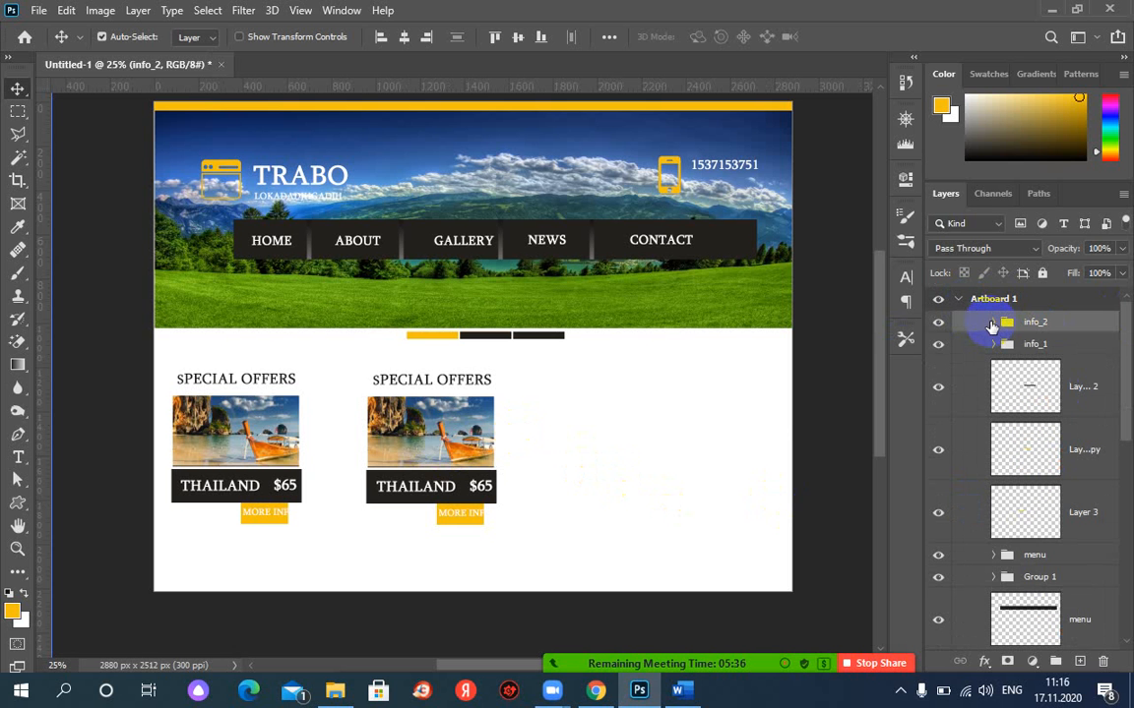
Step: Switch to Chrome to examine the Special Offers card layout in the travel agency template, and return to Photoshop
click(592, 695)
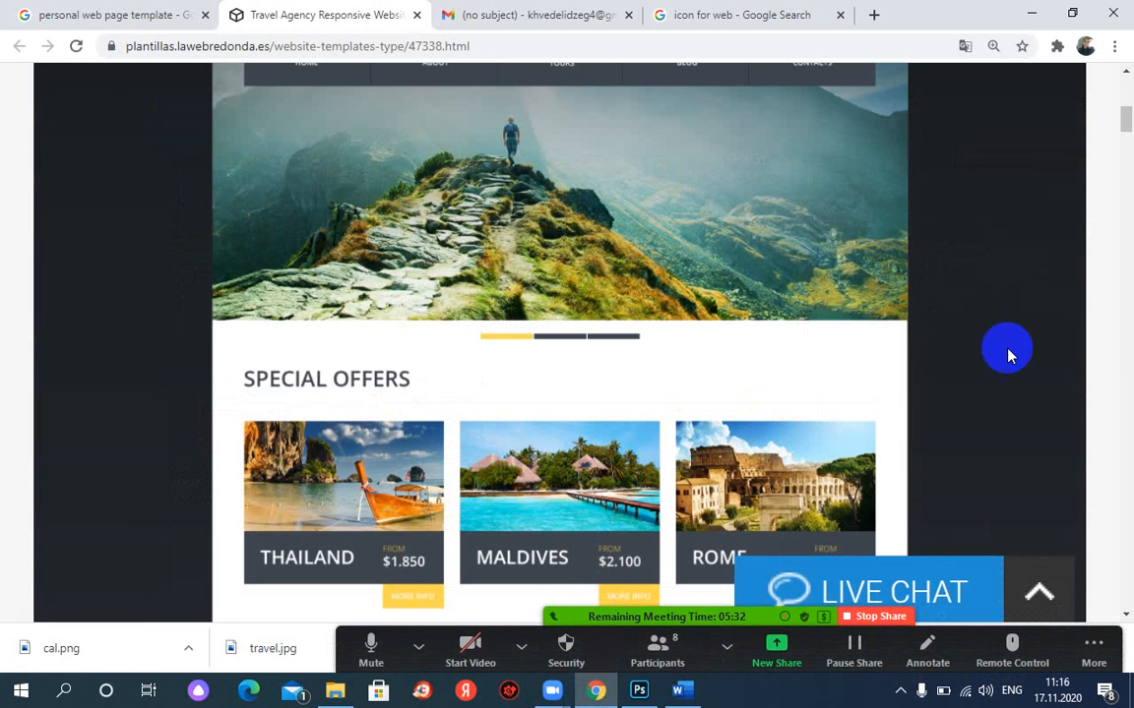
drag(1126, 120, 1126, 126)
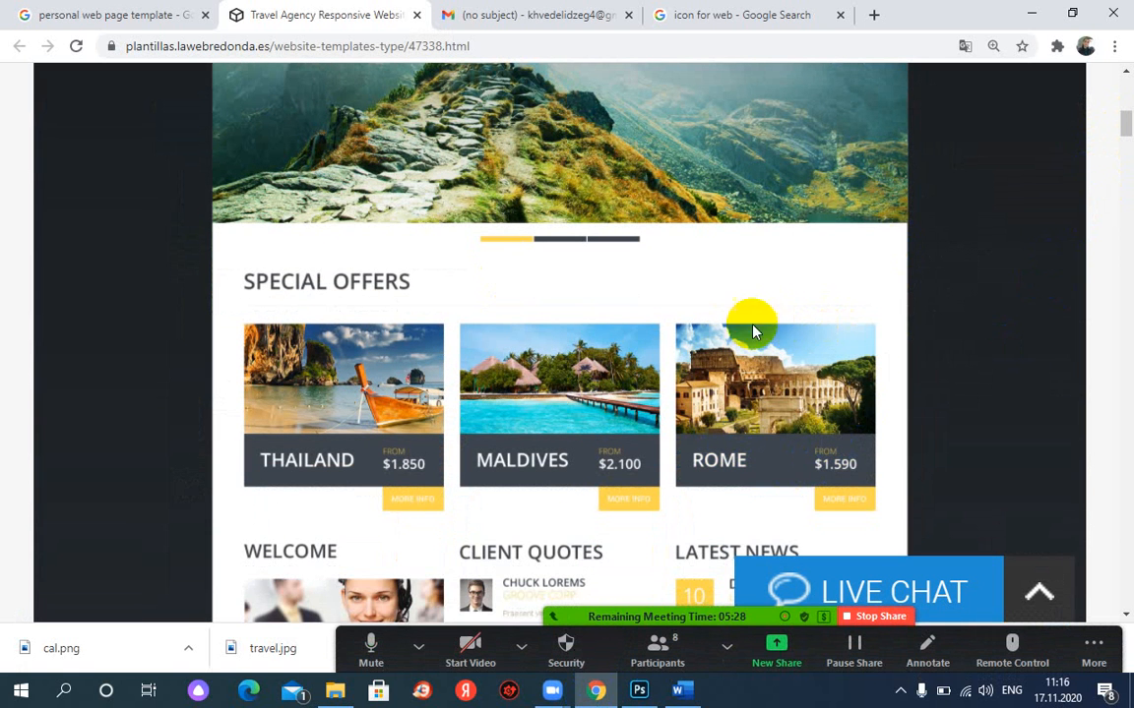
click(1033, 13)
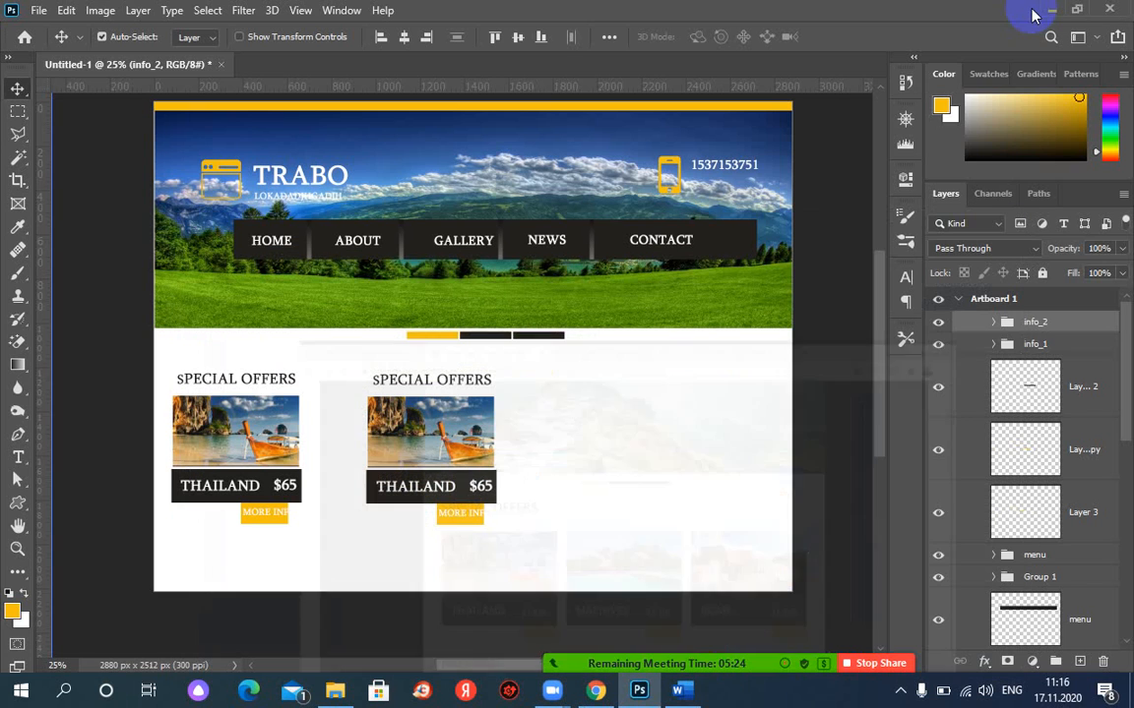
Step: Duplicate the info_2 group within Artboard 1 and name the copy info_3
drag(999, 404, 1030, 348)
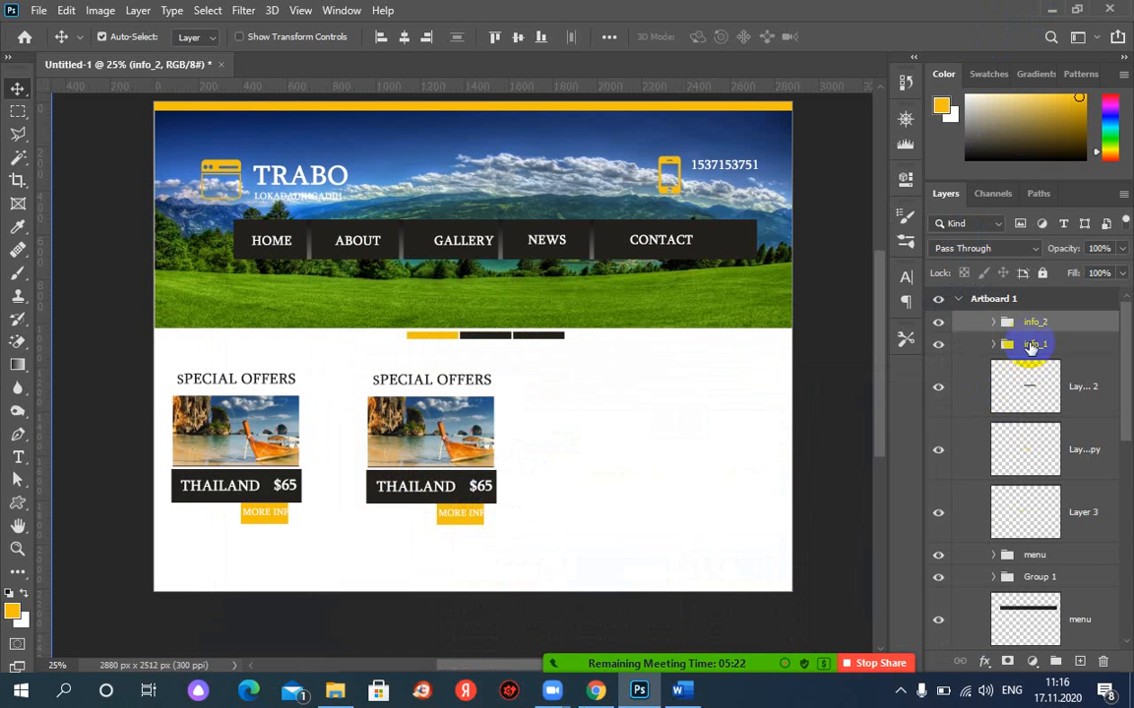
right_click(1019, 323)
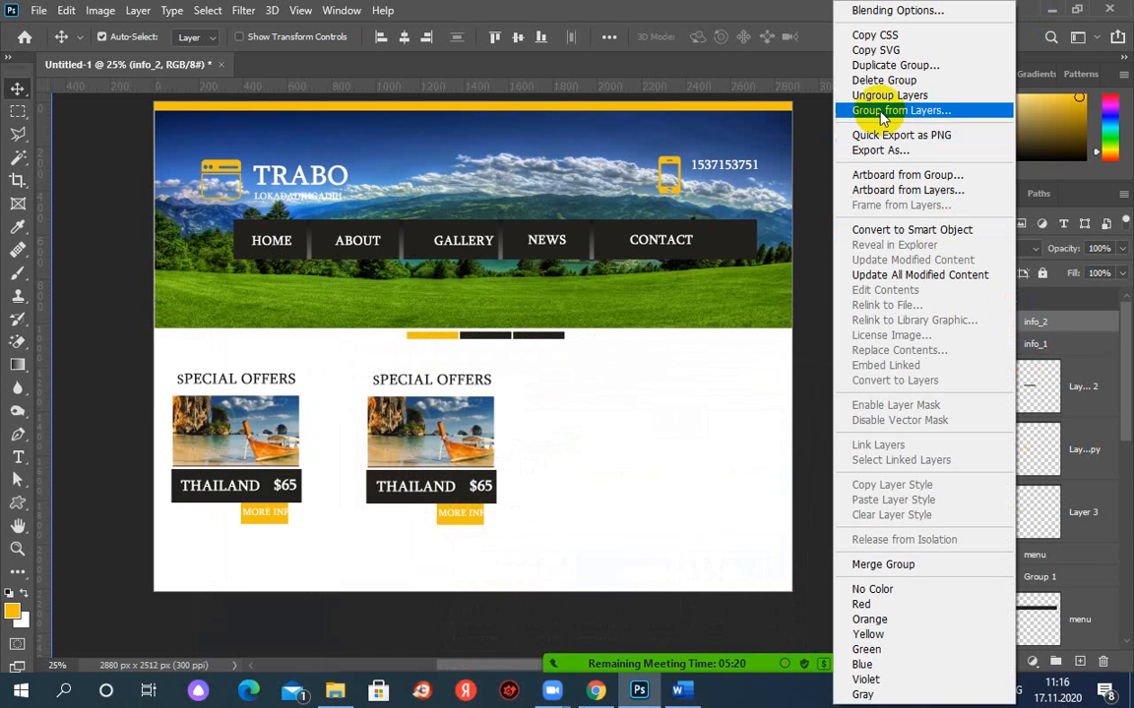
click(884, 65)
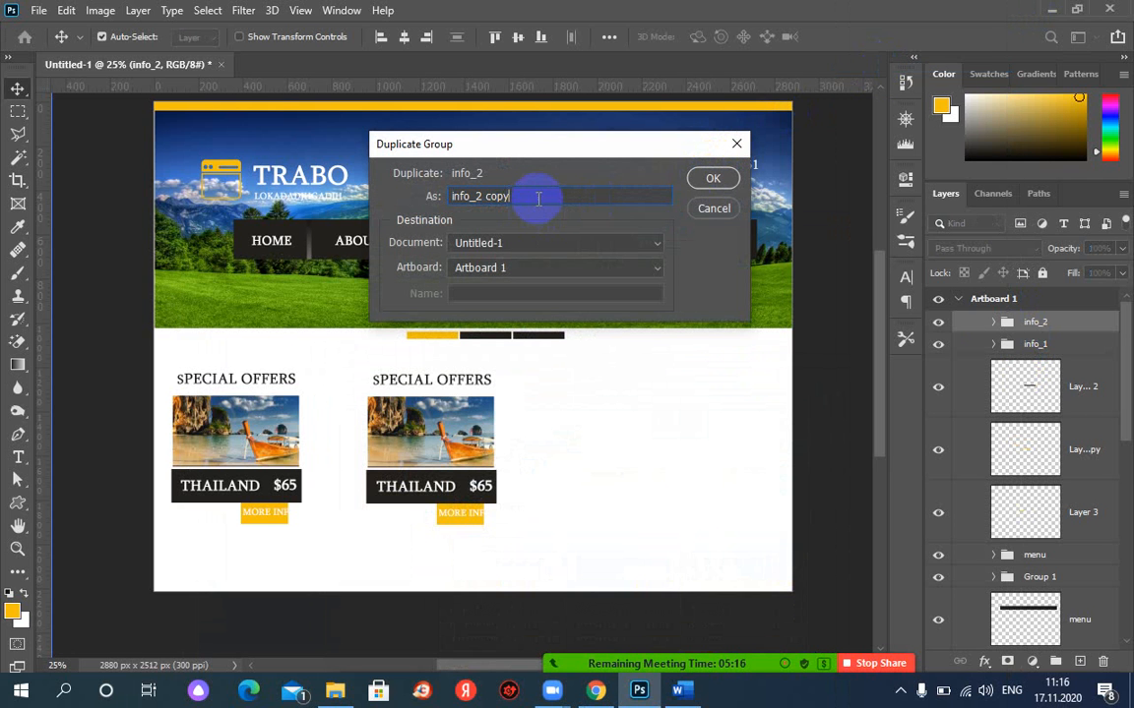
key(BackSpace)
key(BackSpace)
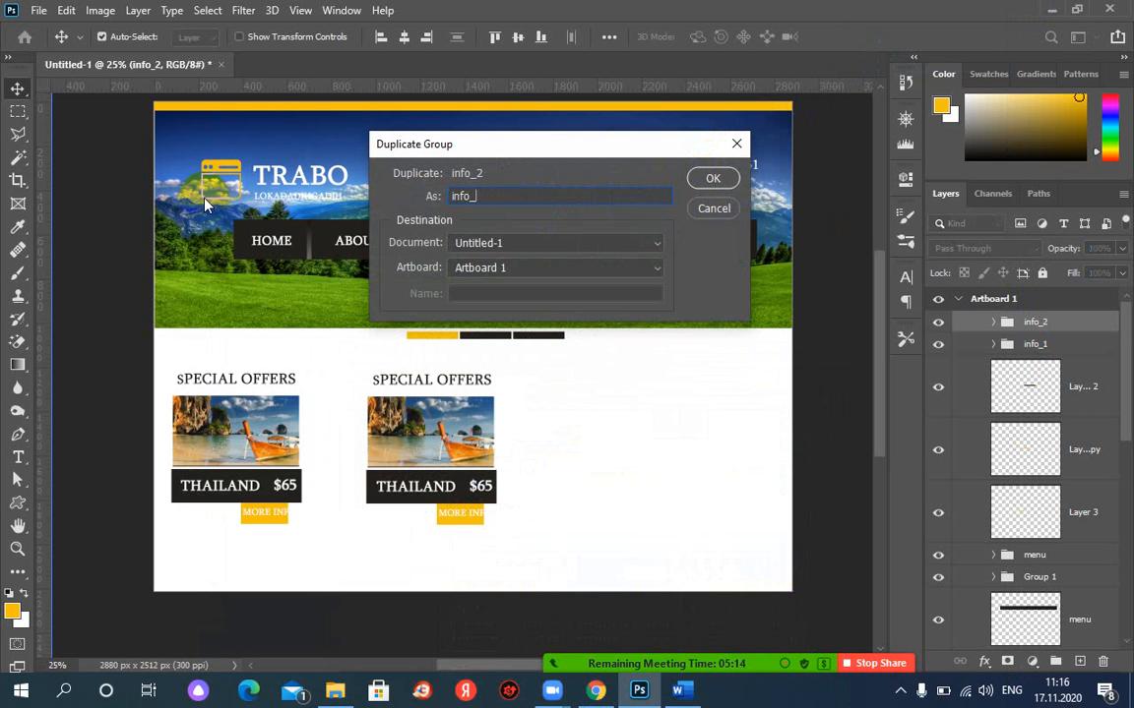
text(3)
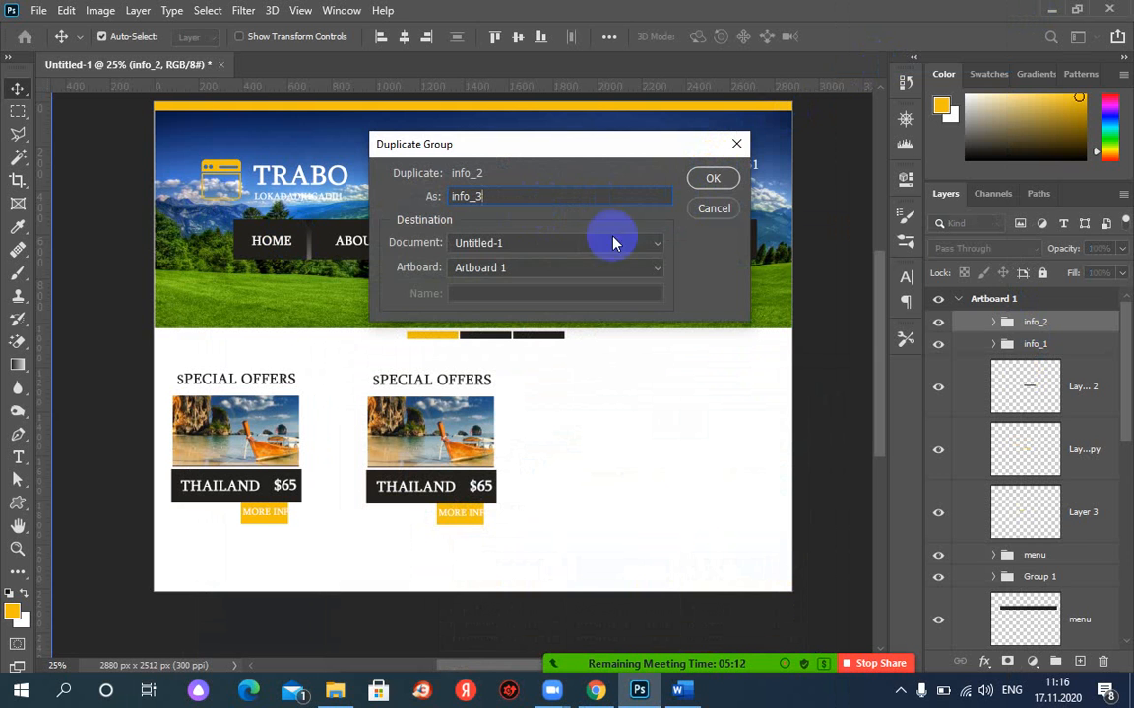
click(713, 179)
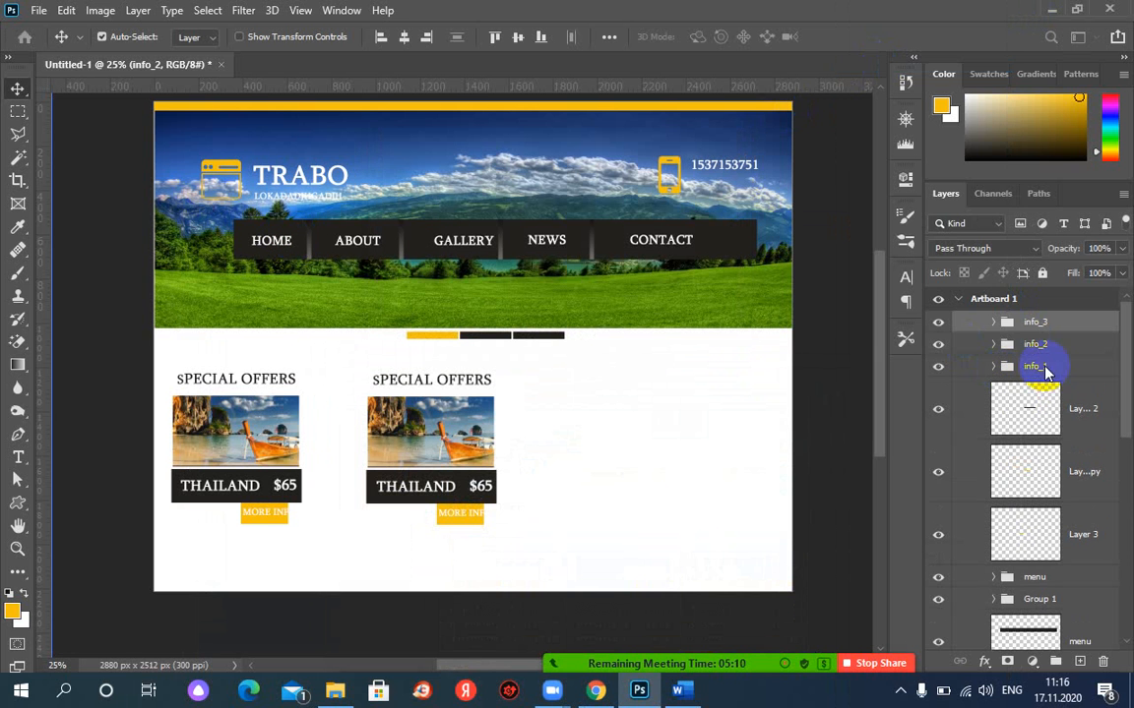
Step: Move all layers inside the info_3 group together to form a third offer card beside the second one, and collapse the group
click(994, 322)
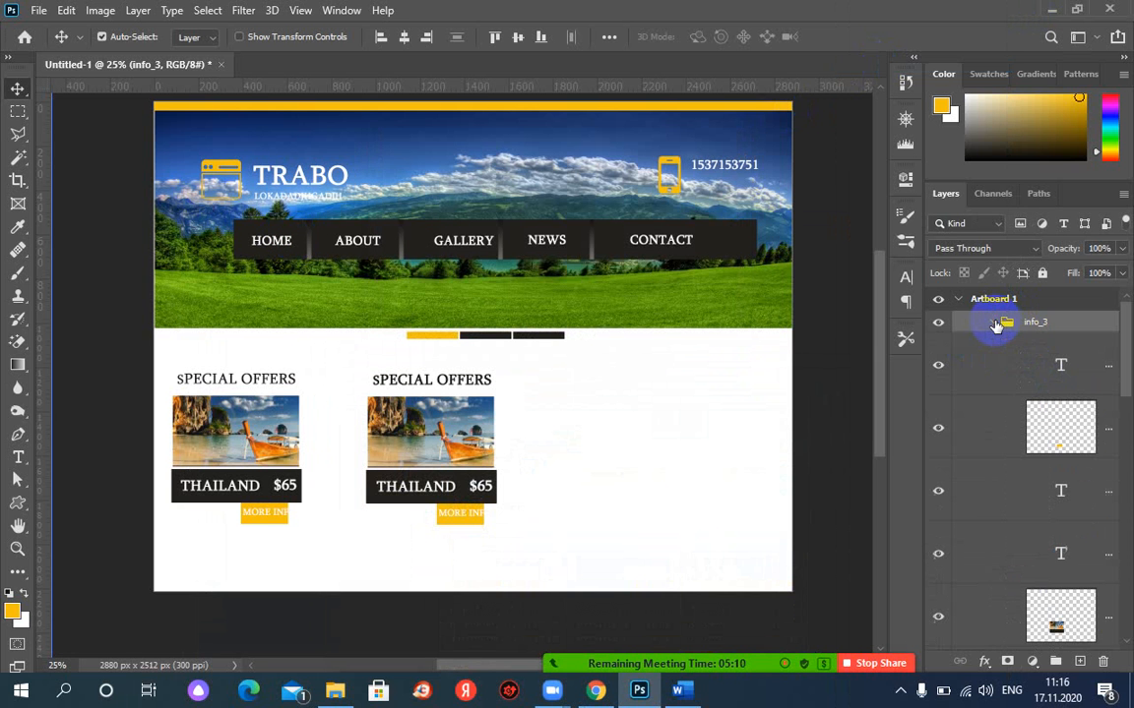
click(1040, 356)
drag(1129, 336, 1127, 392)
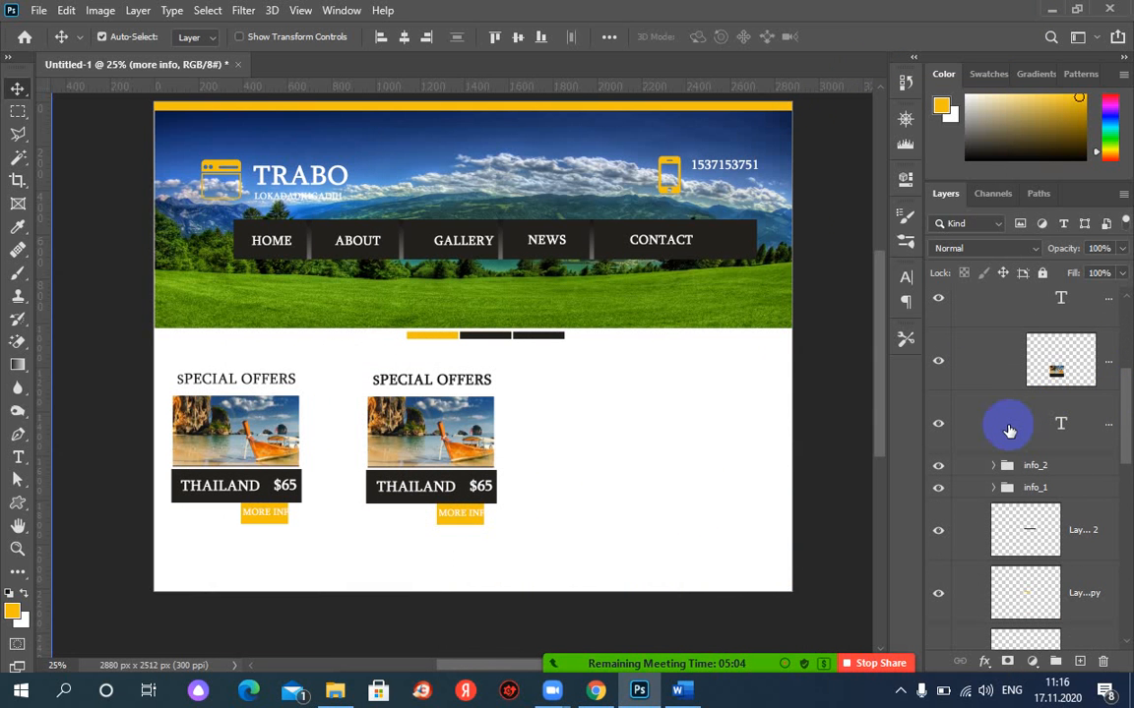
shift+click(1008, 430)
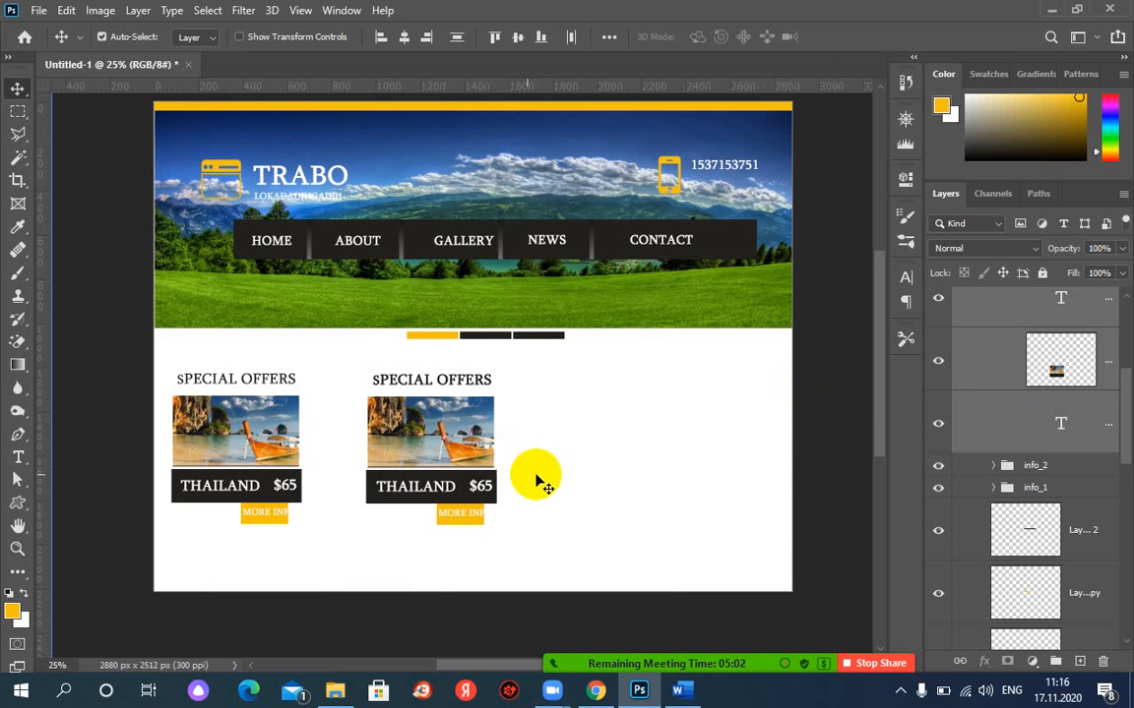
drag(423, 433, 606, 425)
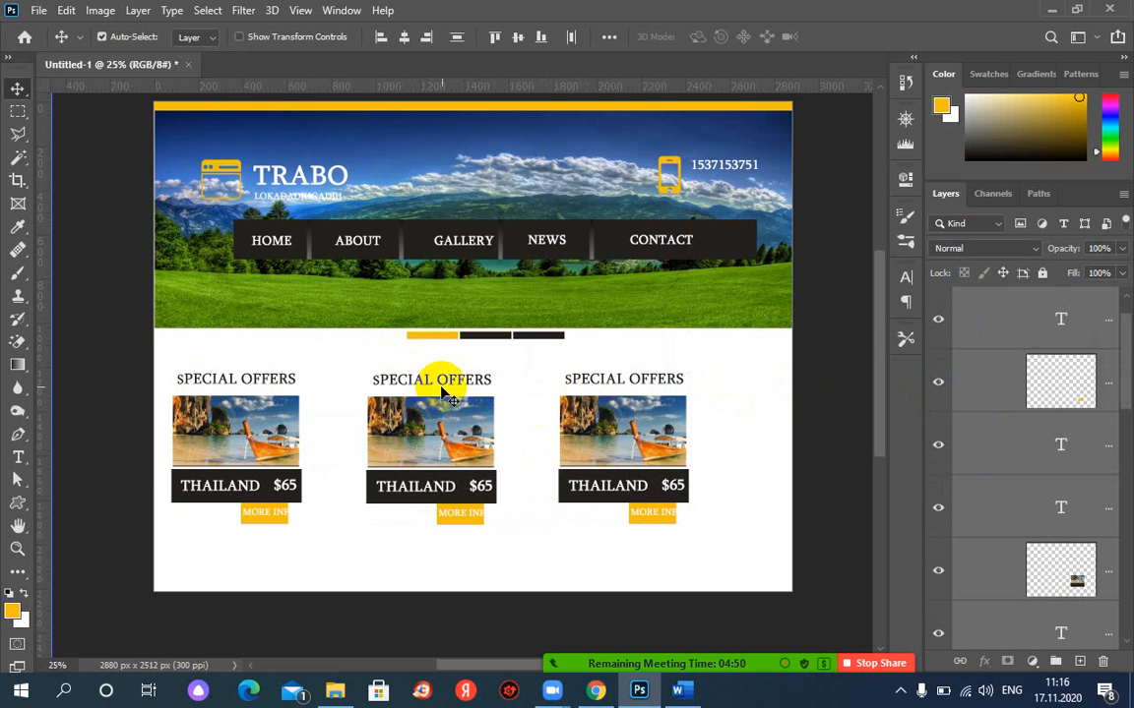
drag(1129, 366, 1129, 324)
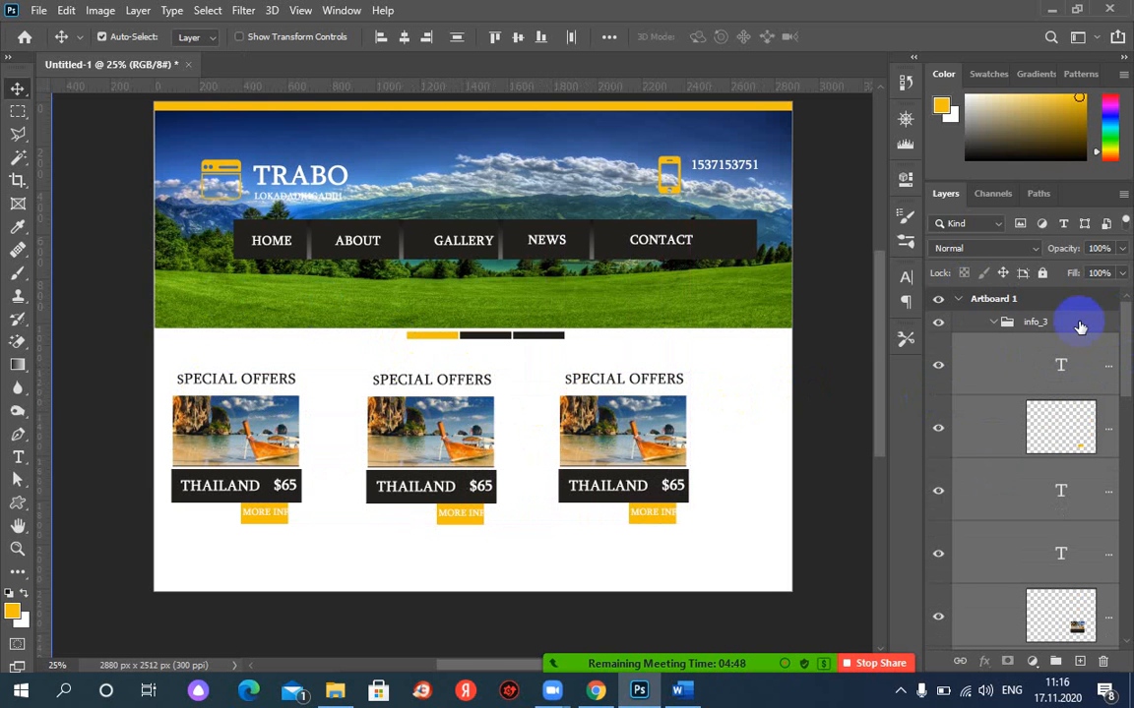
click(995, 325)
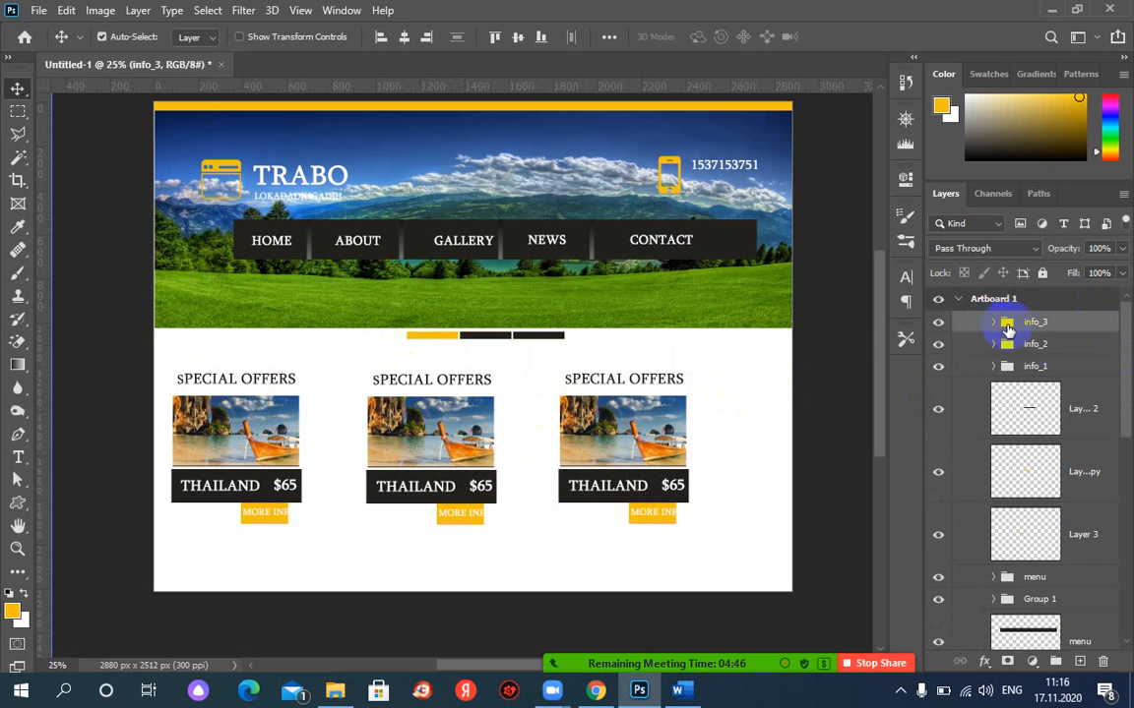
drag(1124, 380, 1130, 330)
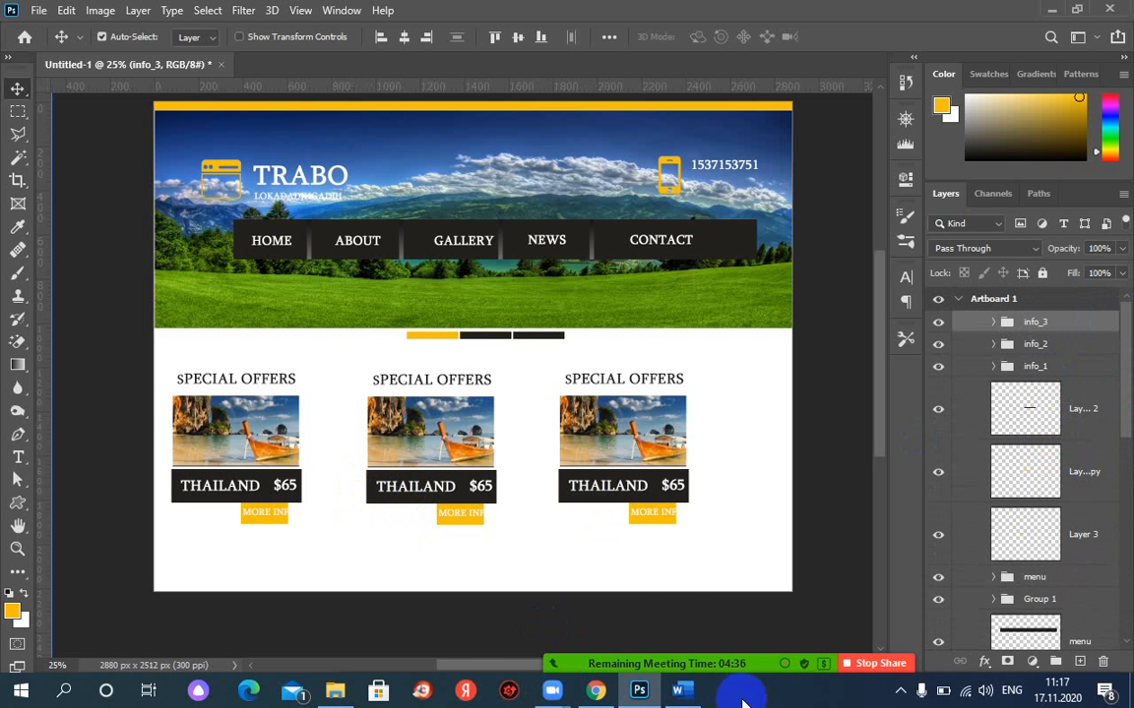
Step: Check the offer names in the Chrome template and replace the second card's title in Photoshop with MALDIVIA
click(595, 694)
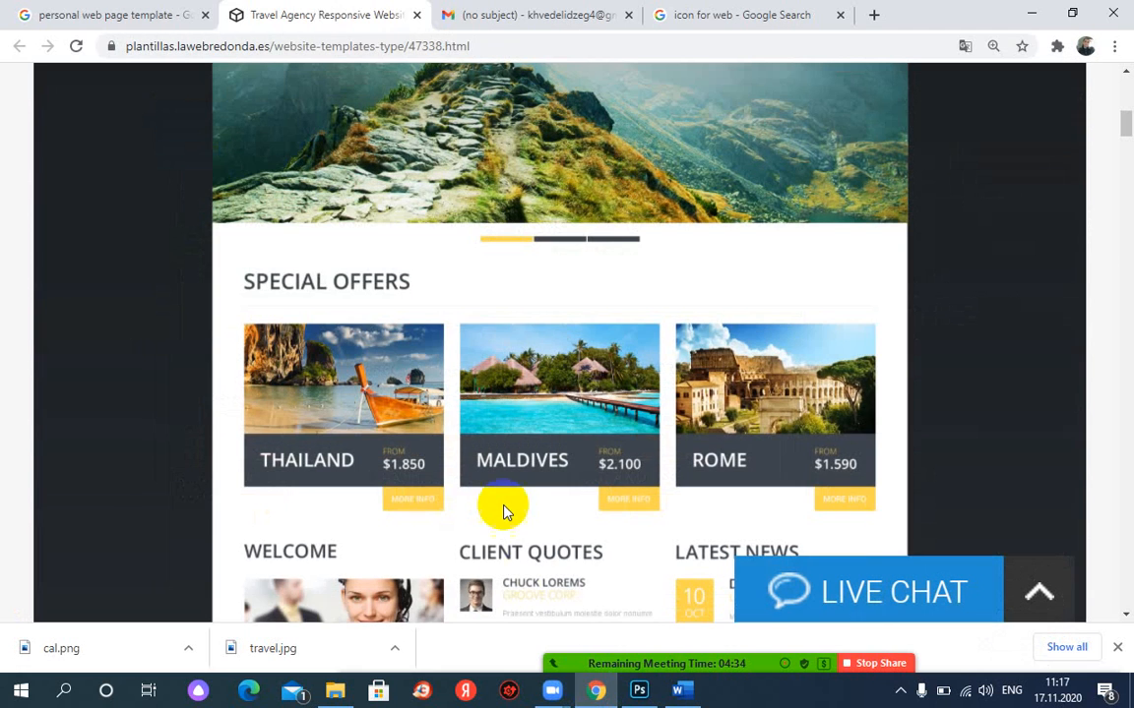
click(596, 689)
double_click(414, 486)
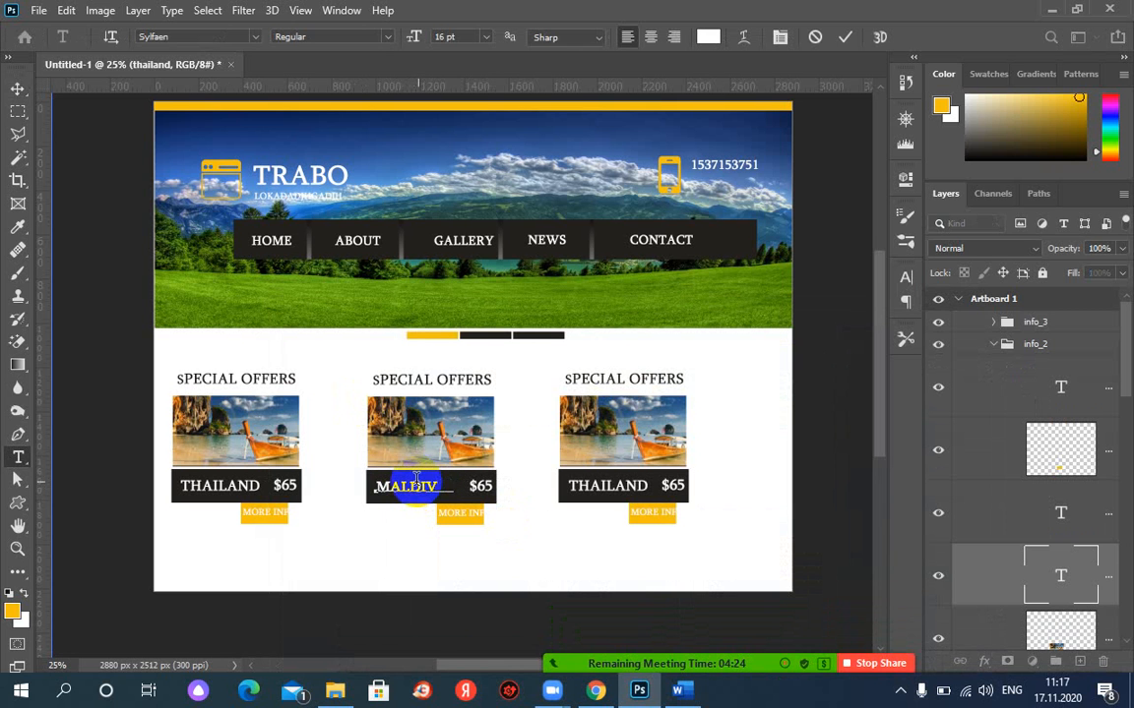
click(843, 33)
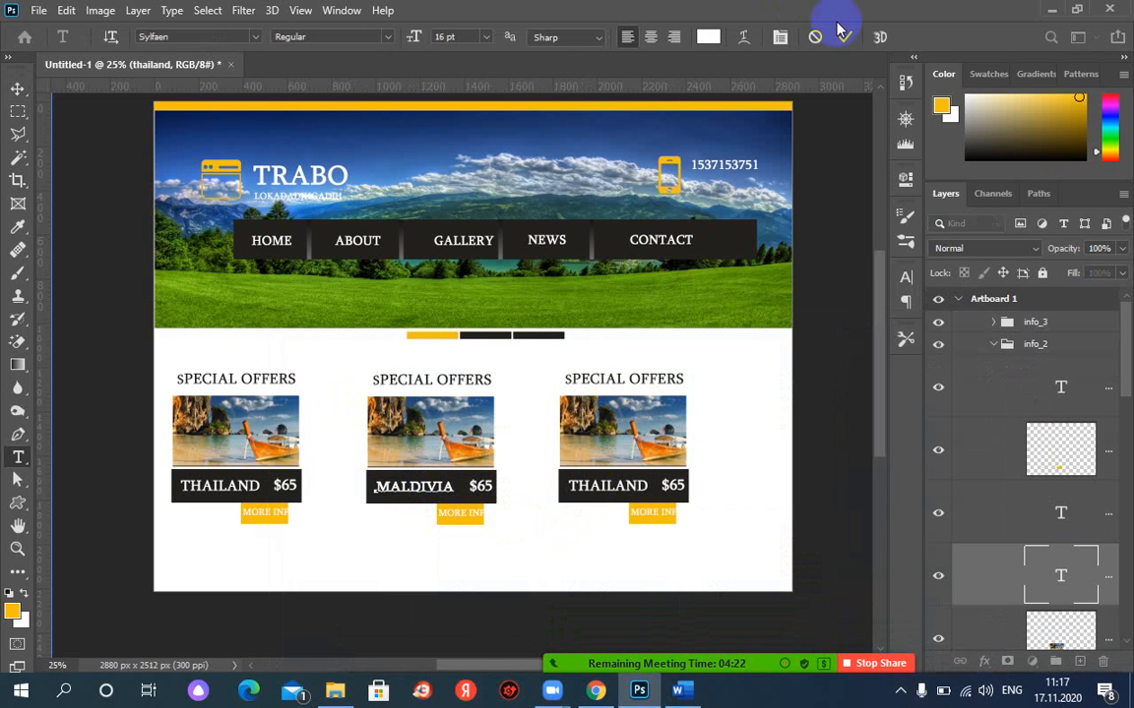
key(v)
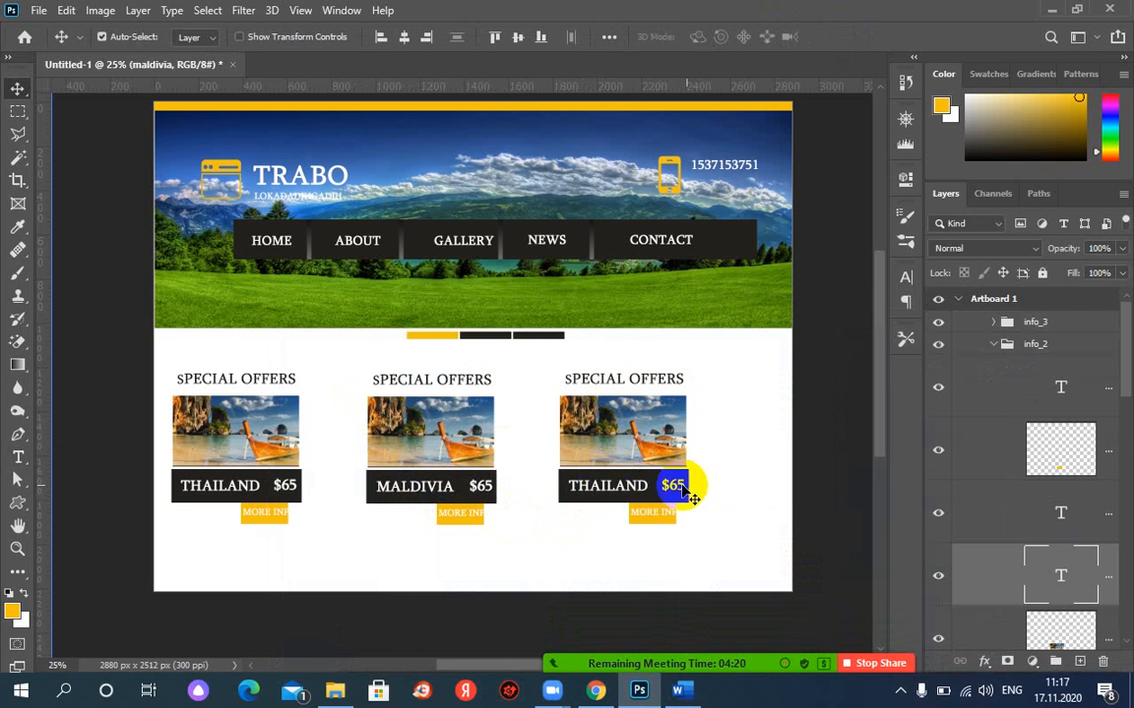
Step: Replace the THAILAND title on the third offer card with ROME
click(587, 486)
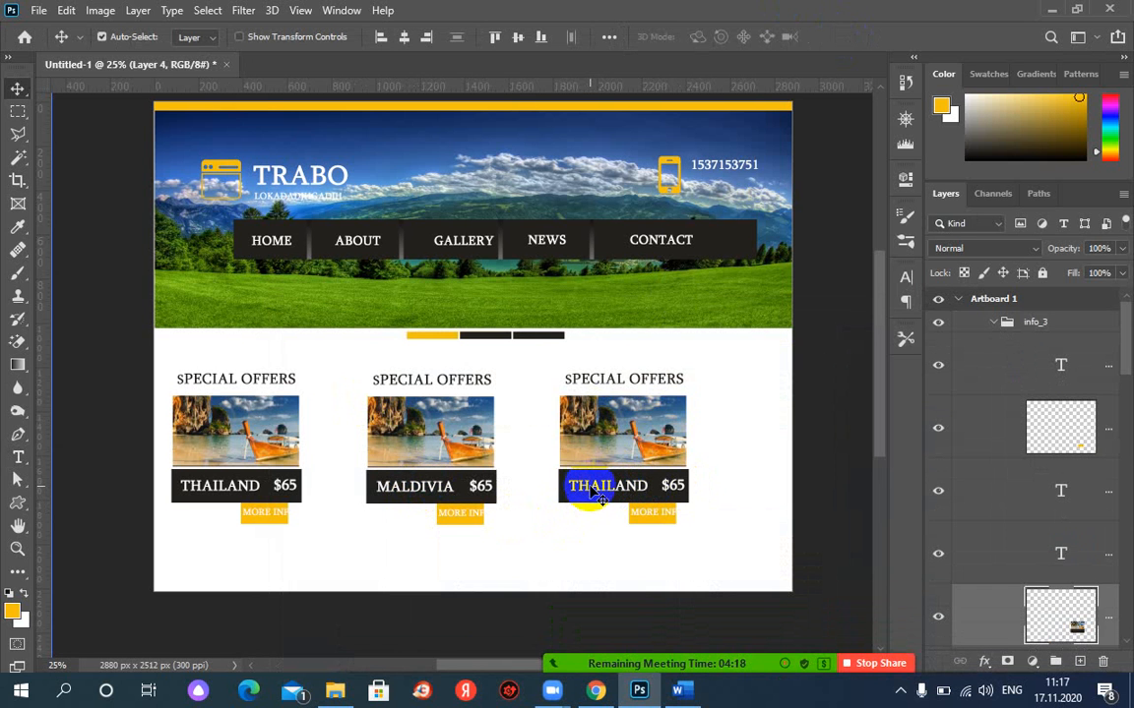
double_click(603, 488)
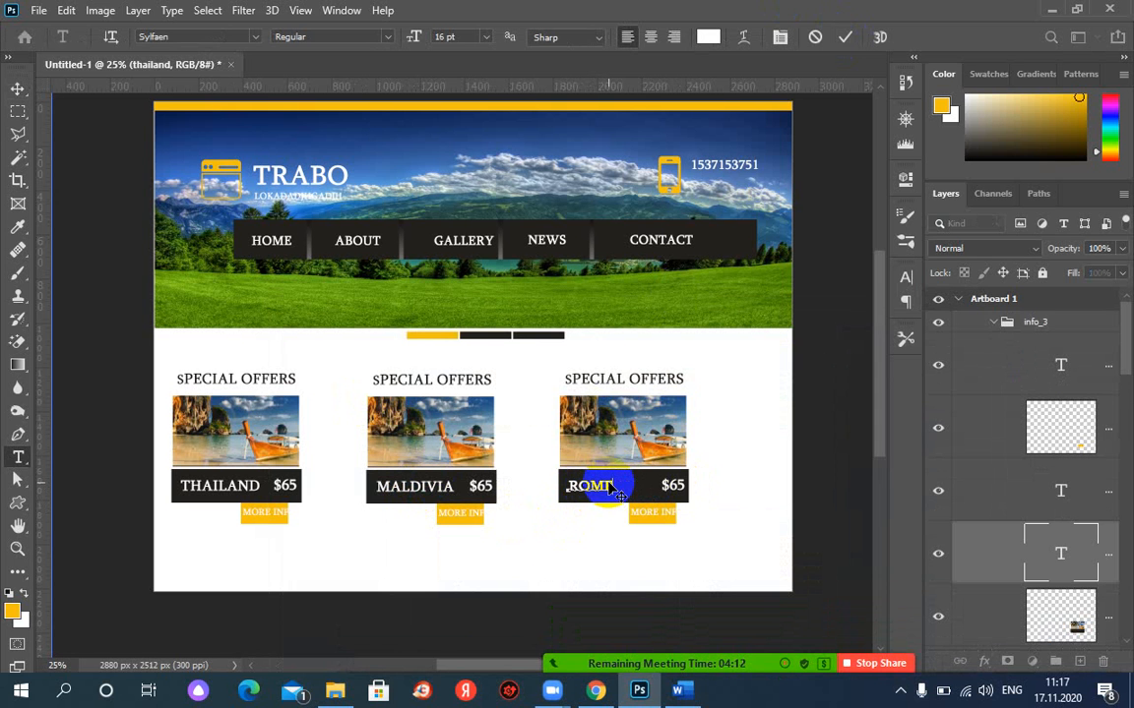
click(846, 39)
key(v)
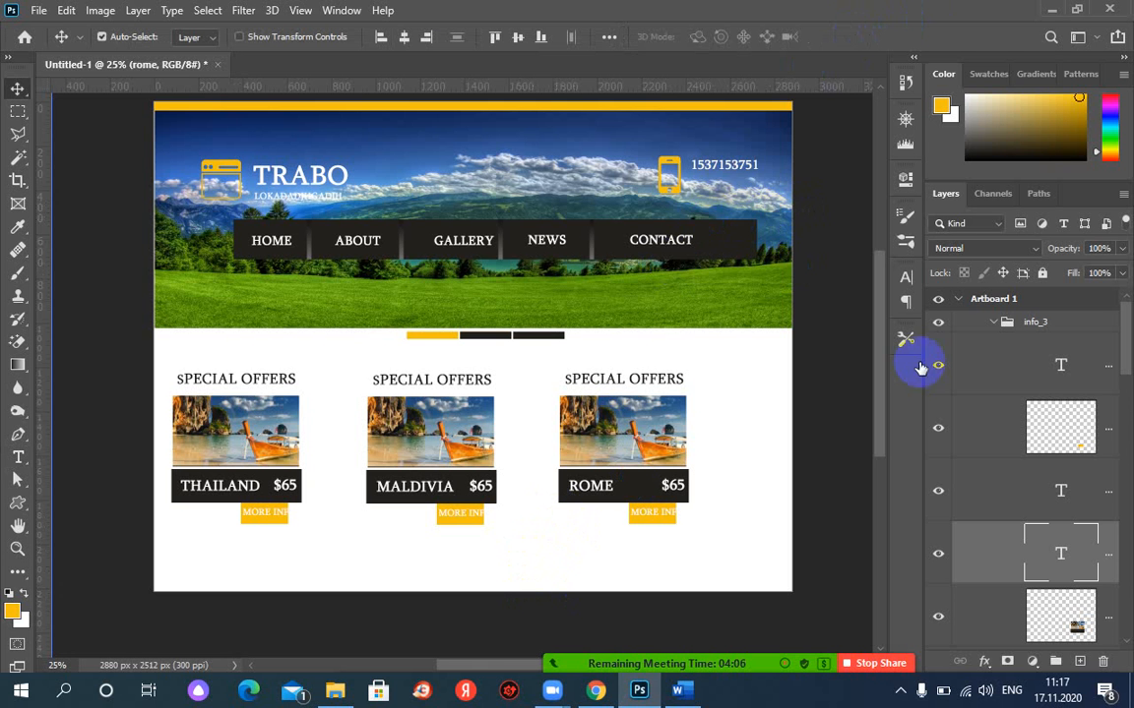
Step: Switch to Chrome to examine the template sections below the Special Offers cards, and return to Photoshop
mouse_move(644, 675)
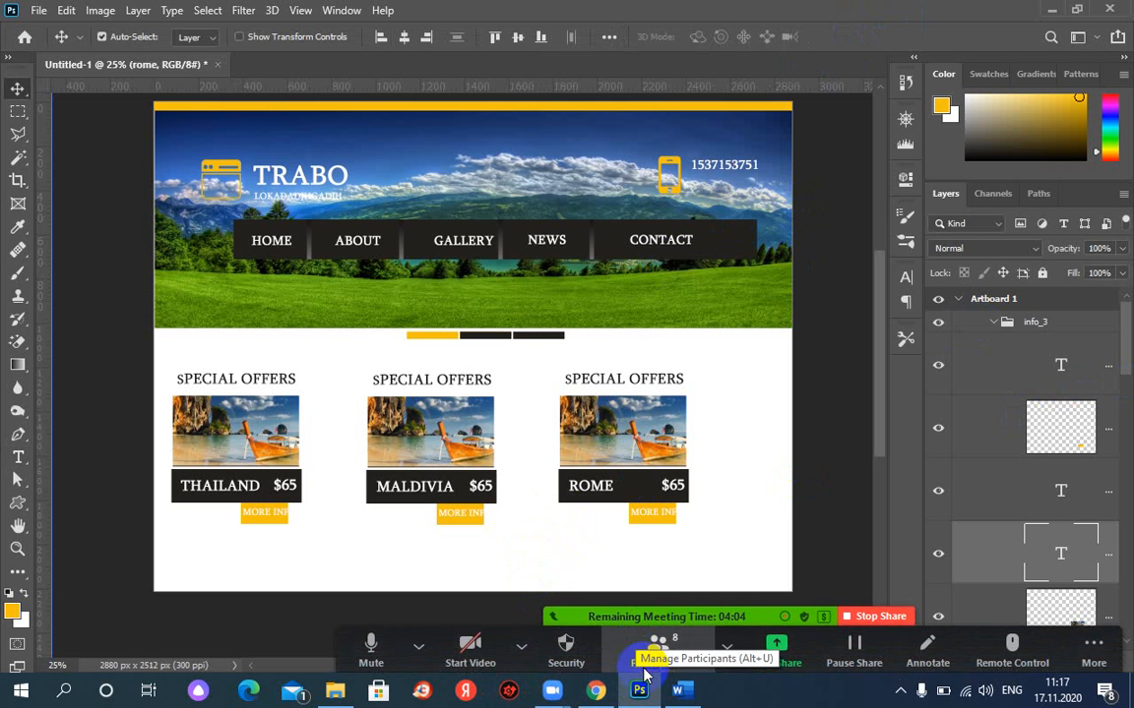
click(598, 693)
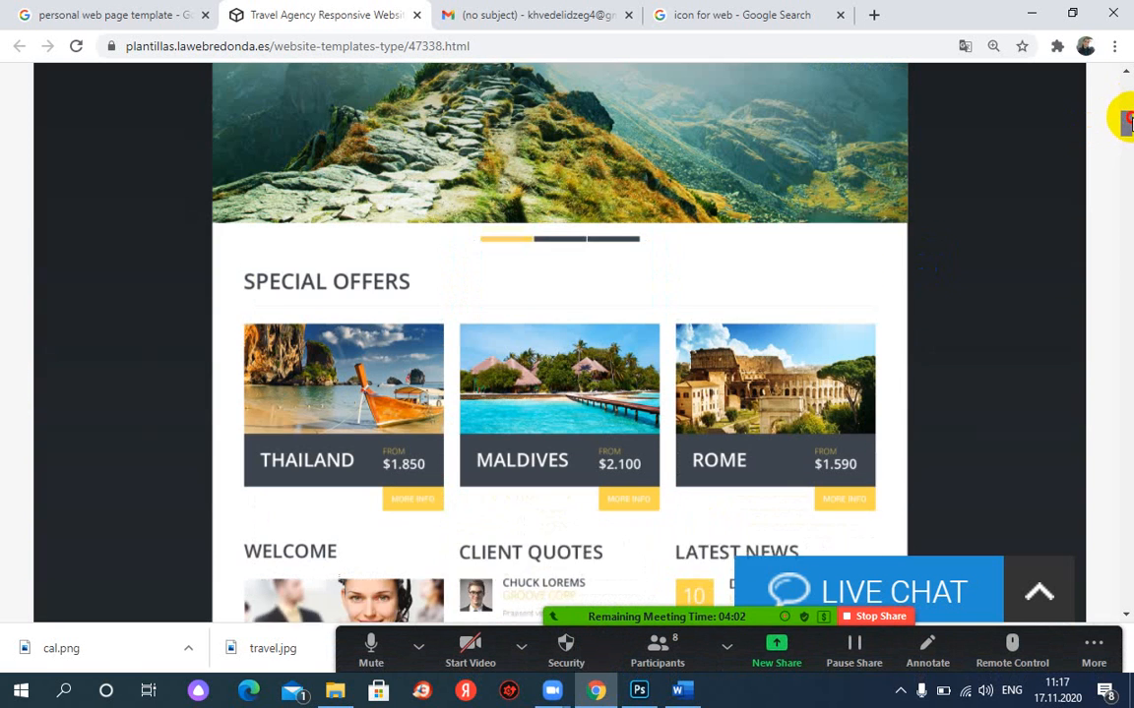
drag(1132, 117, 1131, 116)
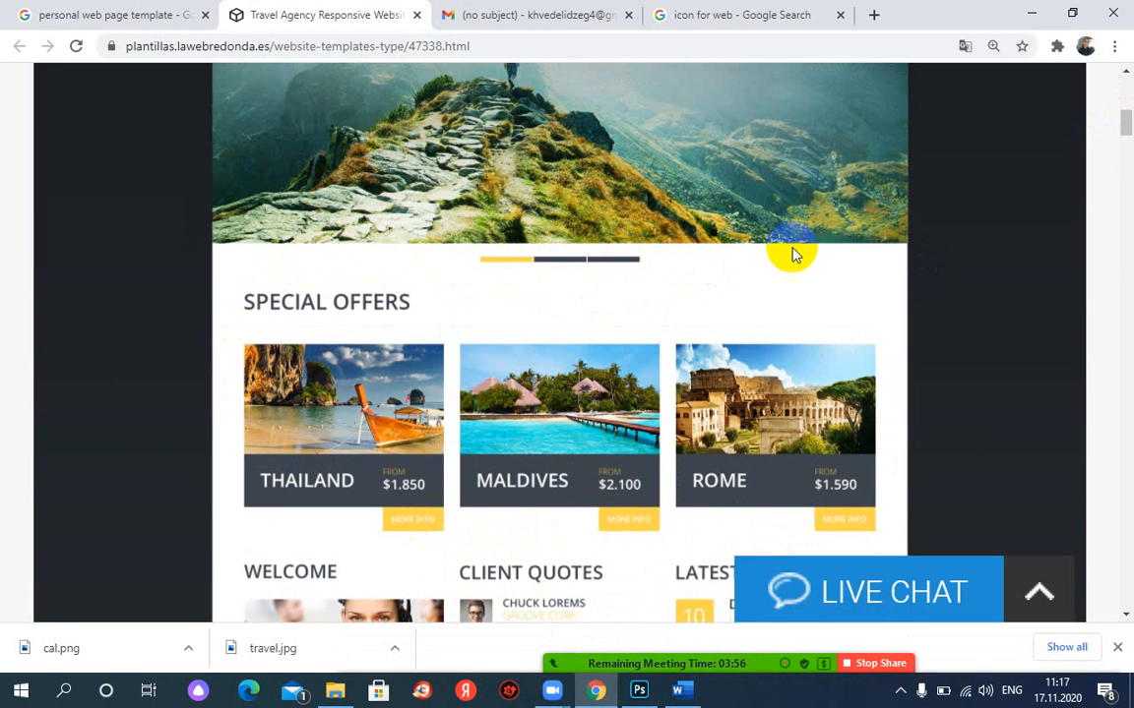
click(1128, 123)
drag(1128, 121, 1128, 142)
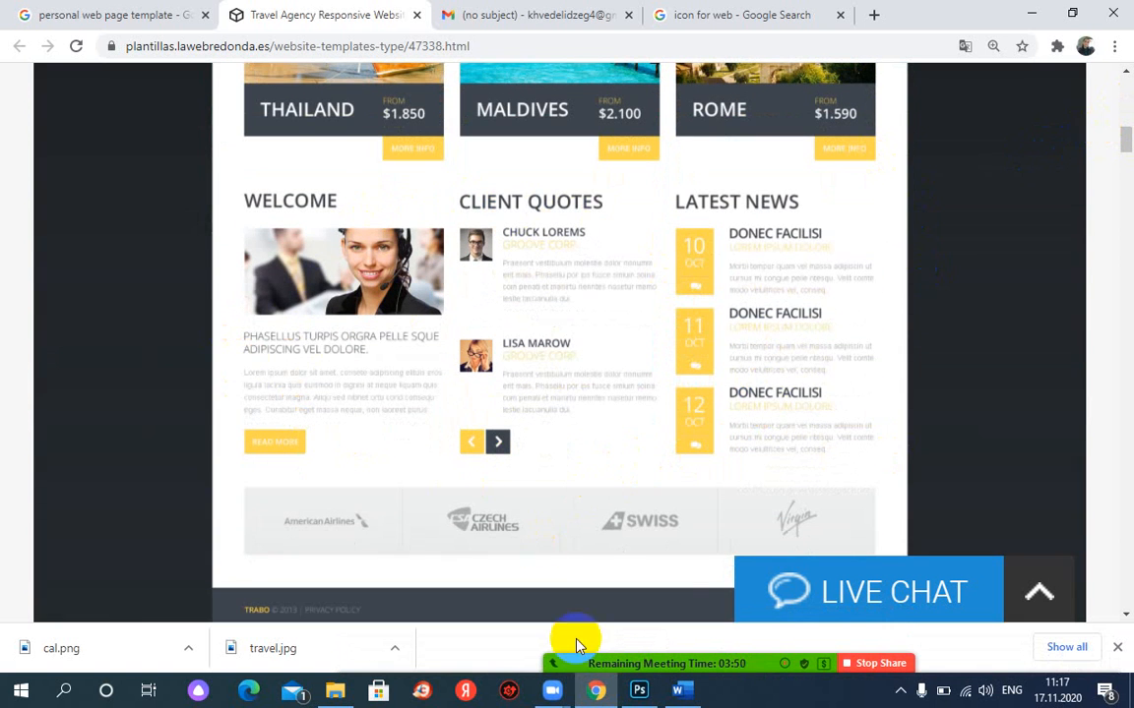
click(640, 689)
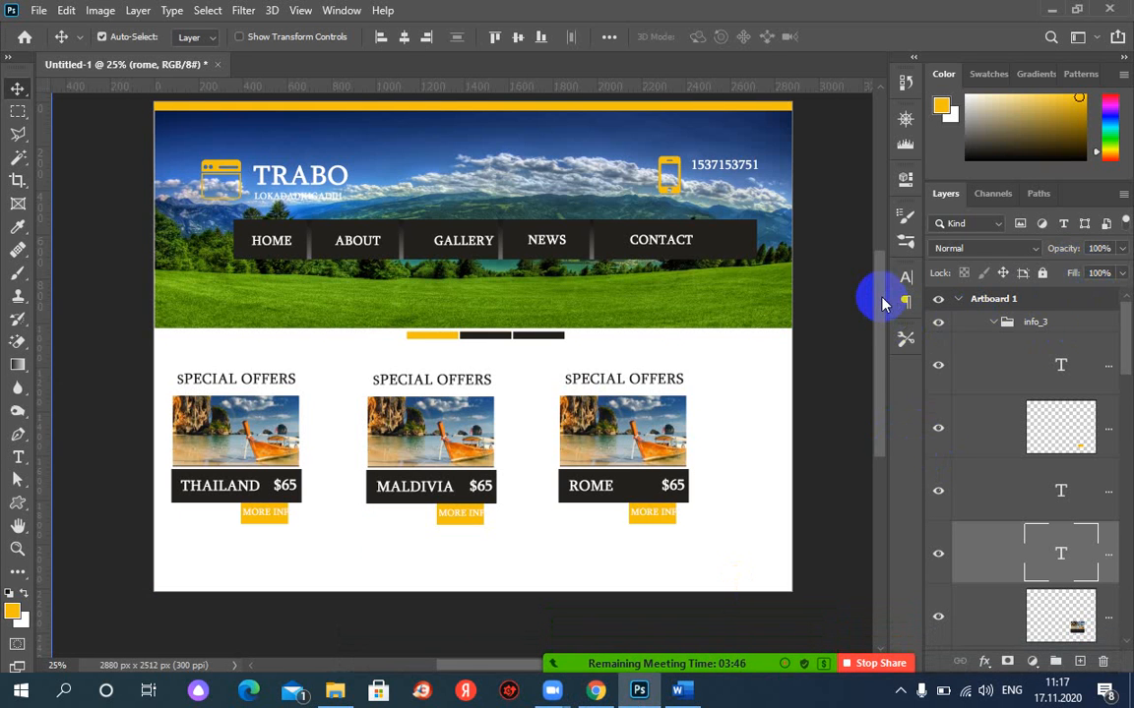
Step: Extend Artboard 1 downward below the offer cards to a height of about 3580 px
drag(881, 302, 826, 378)
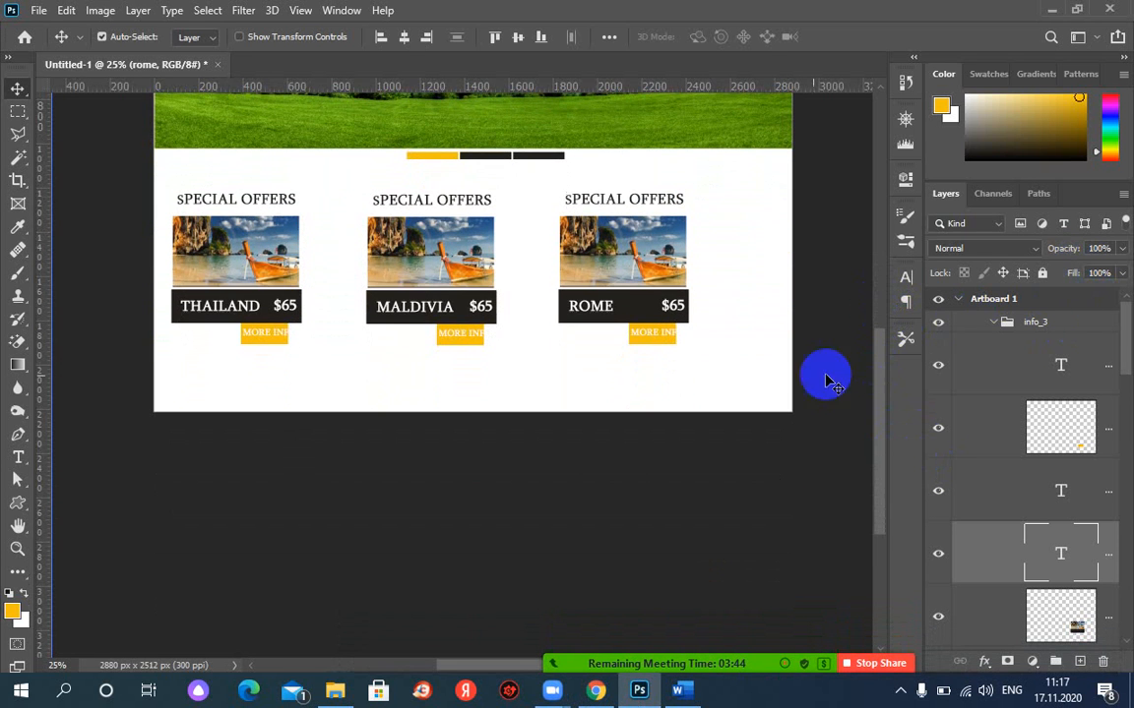
click(518, 407)
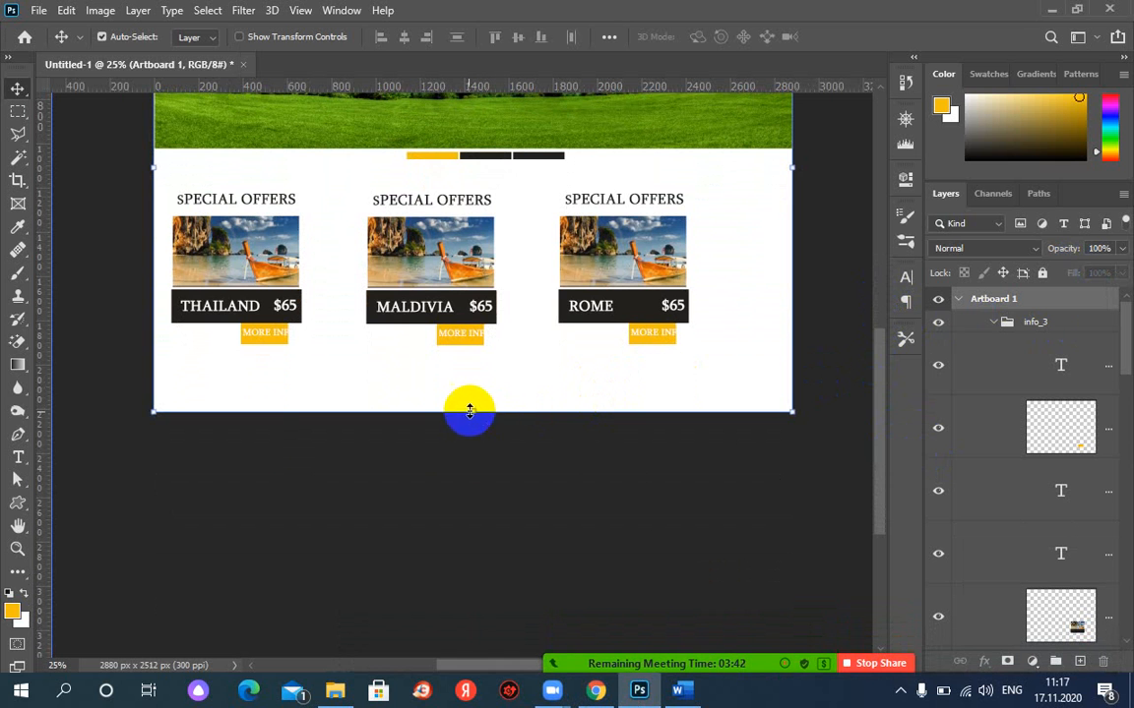
drag(469, 412, 461, 614)
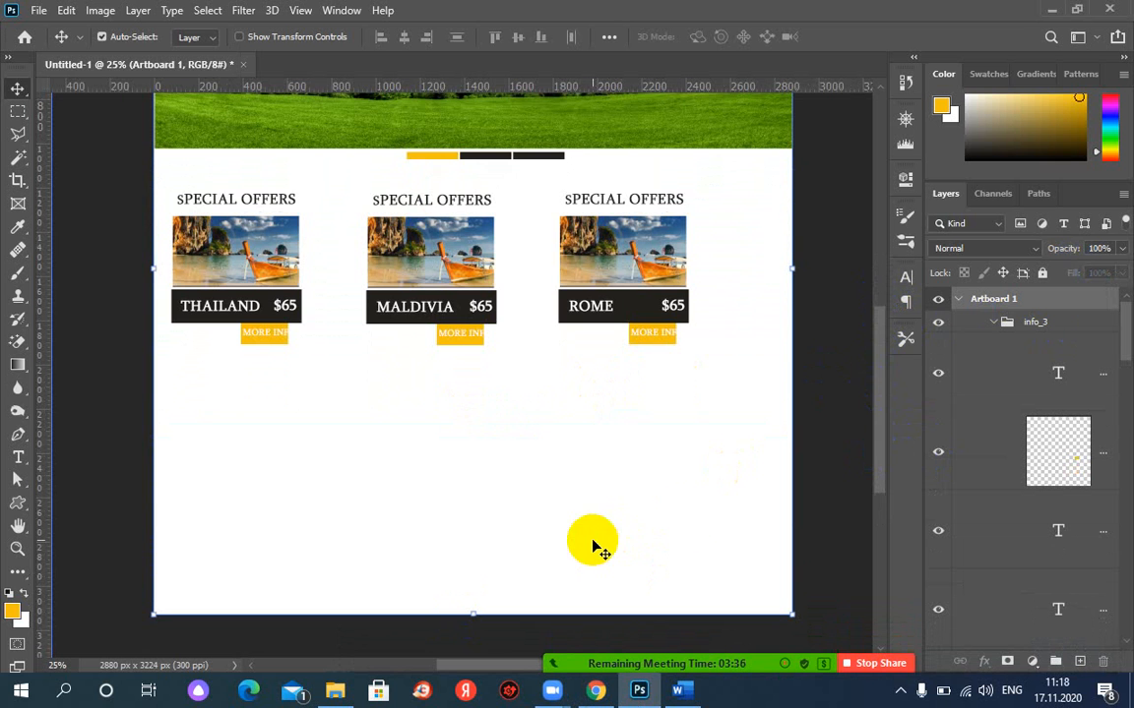
scroll(879, 374, down, 2)
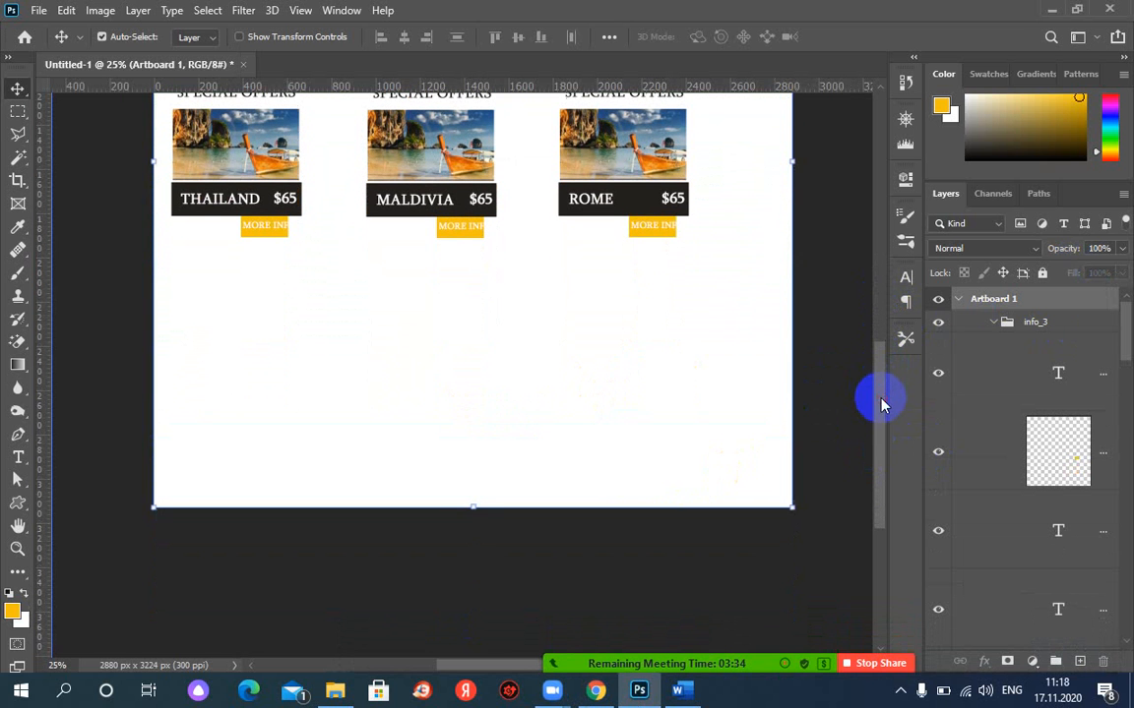
drag(498, 514, 477, 578)
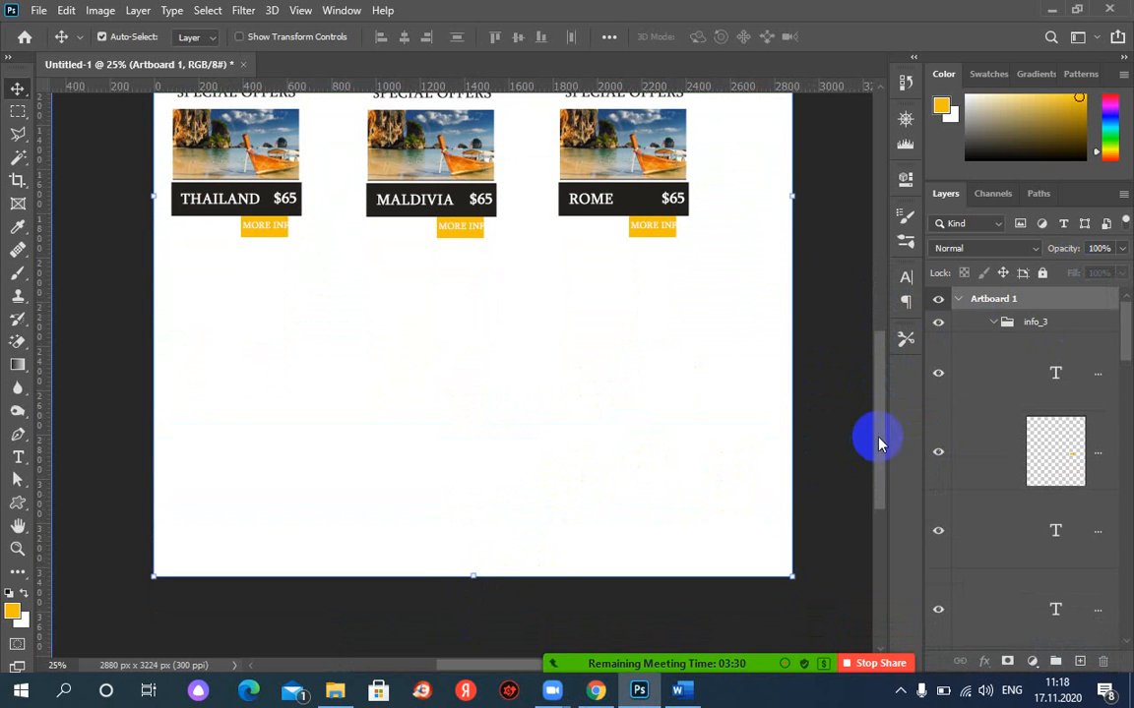
drag(878, 438, 885, 339)
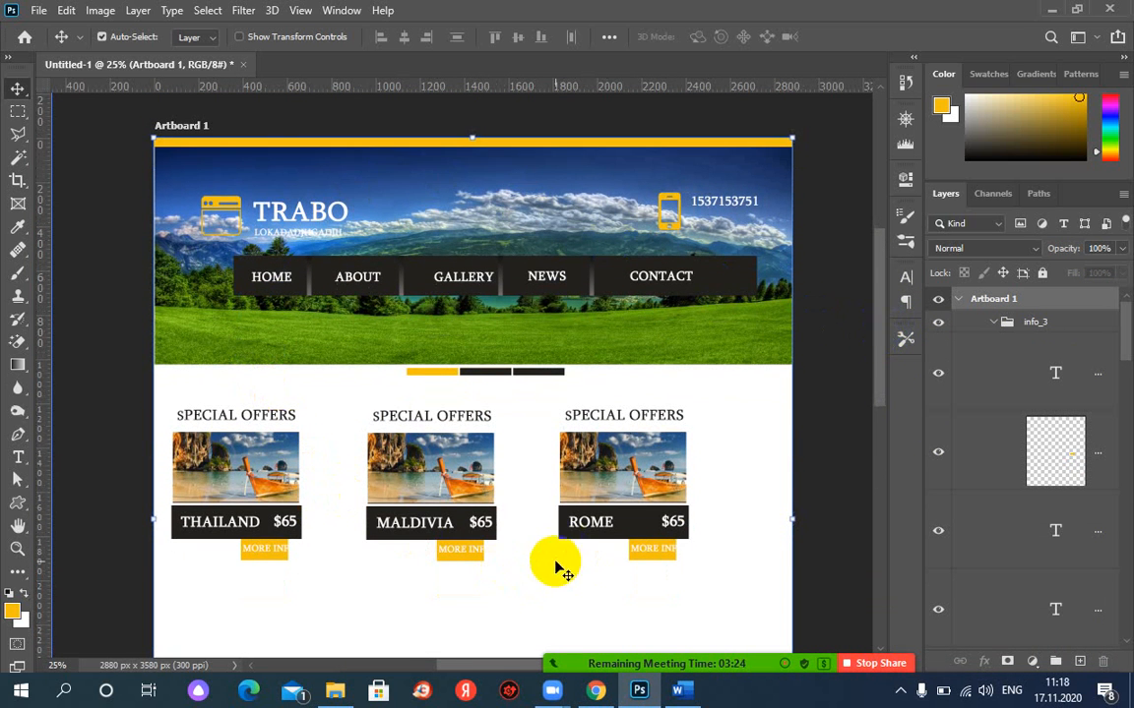
Step: Switch to Chrome and narrow its window so the travel agency template sits beside the Photoshop design
click(596, 692)
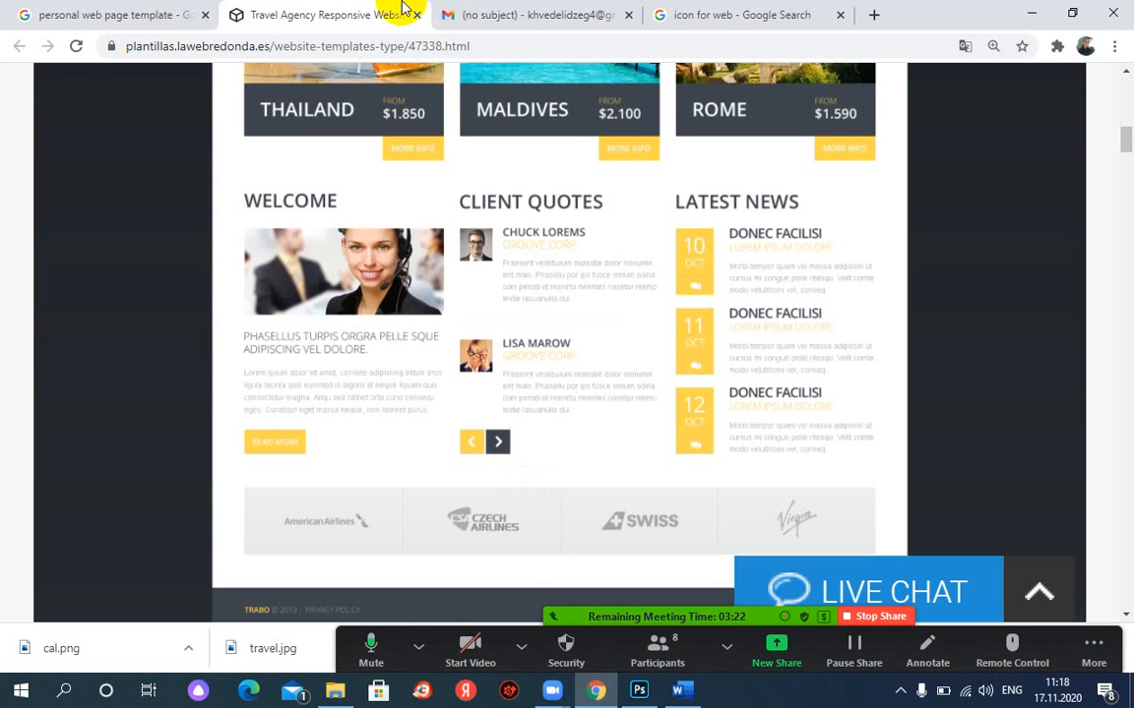
drag(1128, 143, 1128, 121)
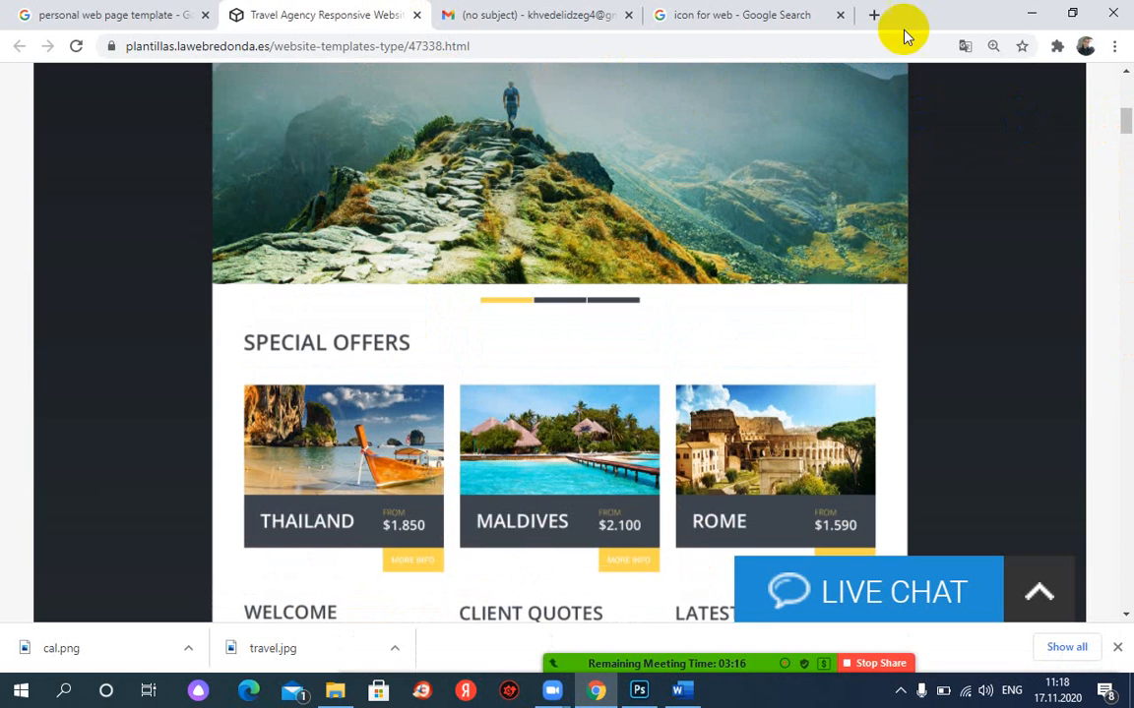
drag(937, 14, 1038, 69)
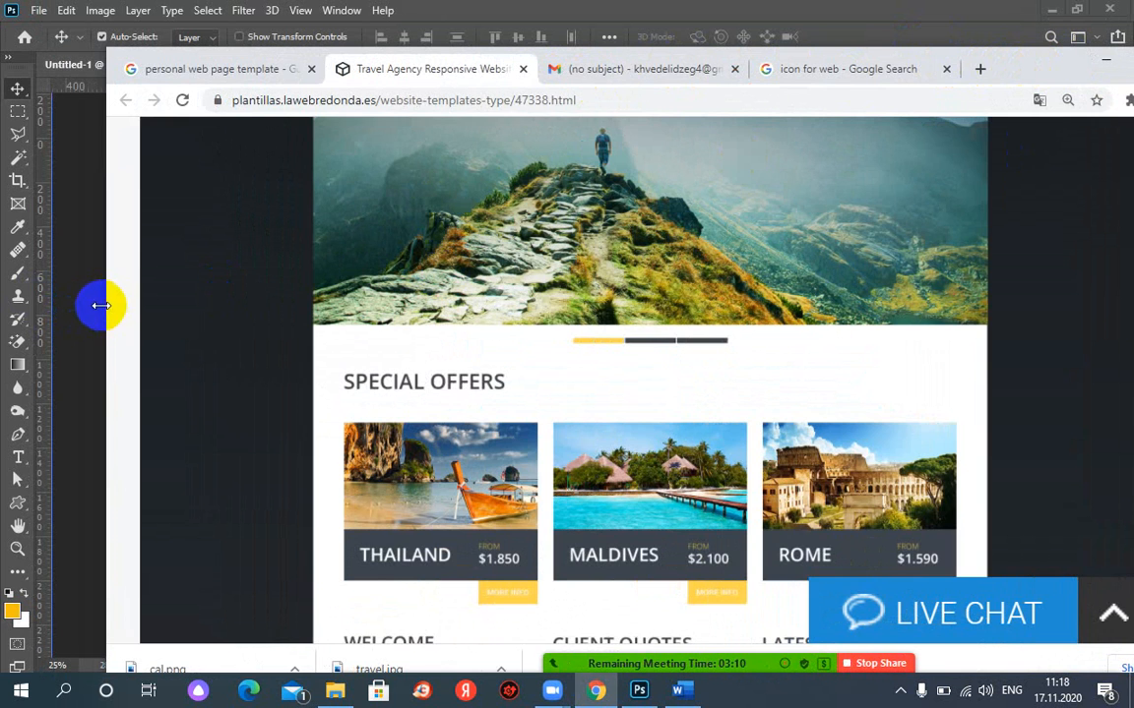
drag(98, 304, 646, 295)
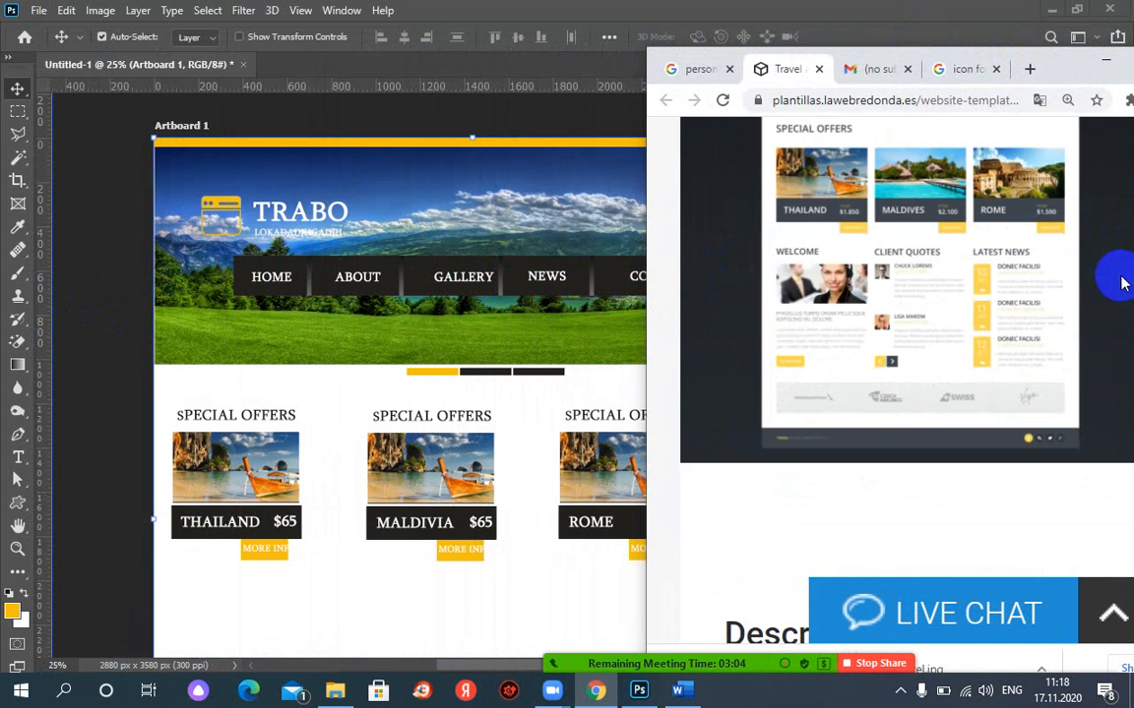
Step: Examine the travel agency template's layout from its header to its footer, and return to Photoshop
scroll(1122, 278, up, 3)
scroll(1122, 268, down, 1)
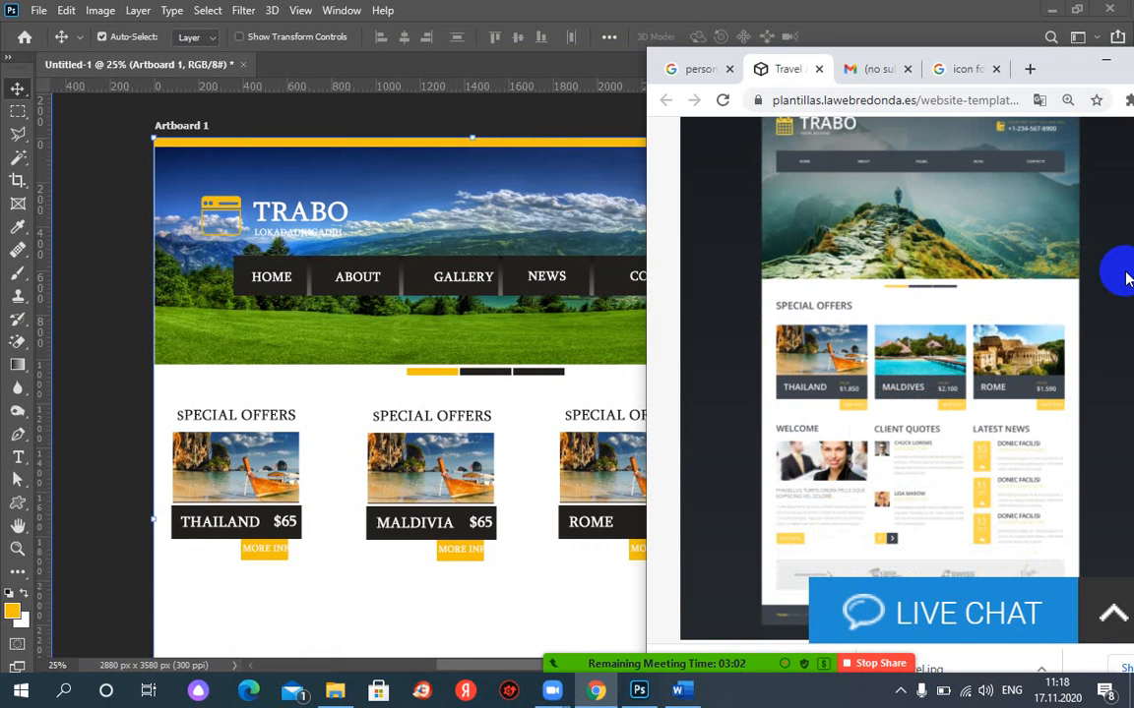
click(797, 345)
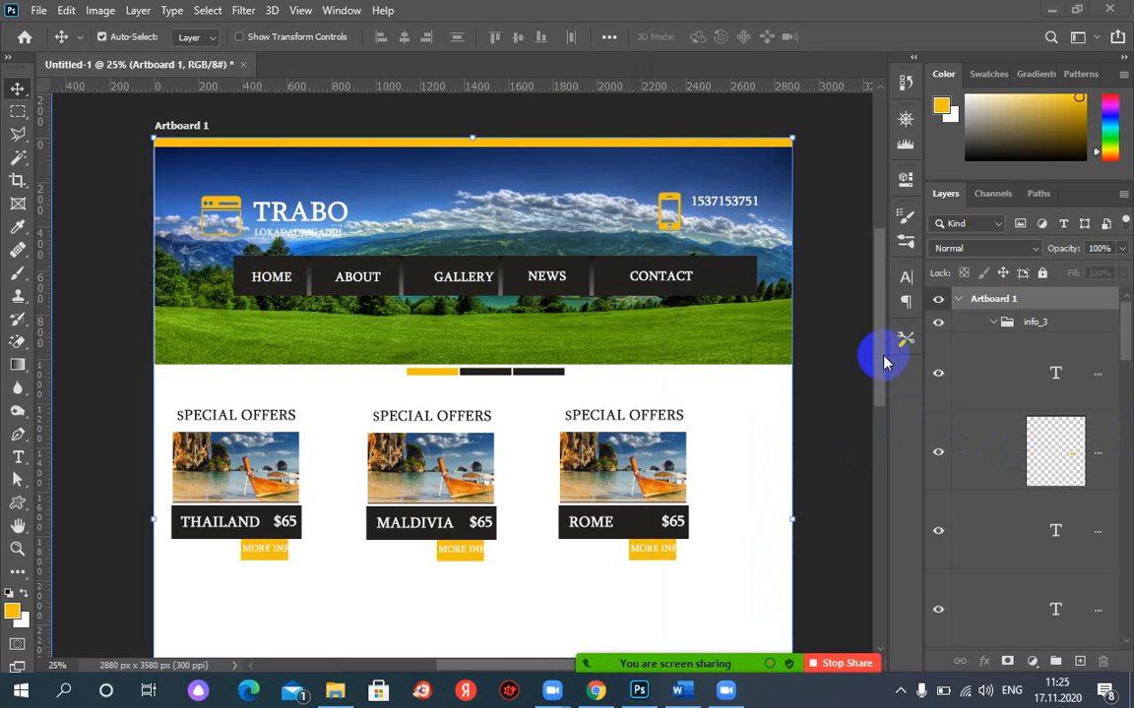
mouse_move(880, 384)
mouse_down()
mouse_move(881, 435)
mouse_move(888, 391)
mouse_up()
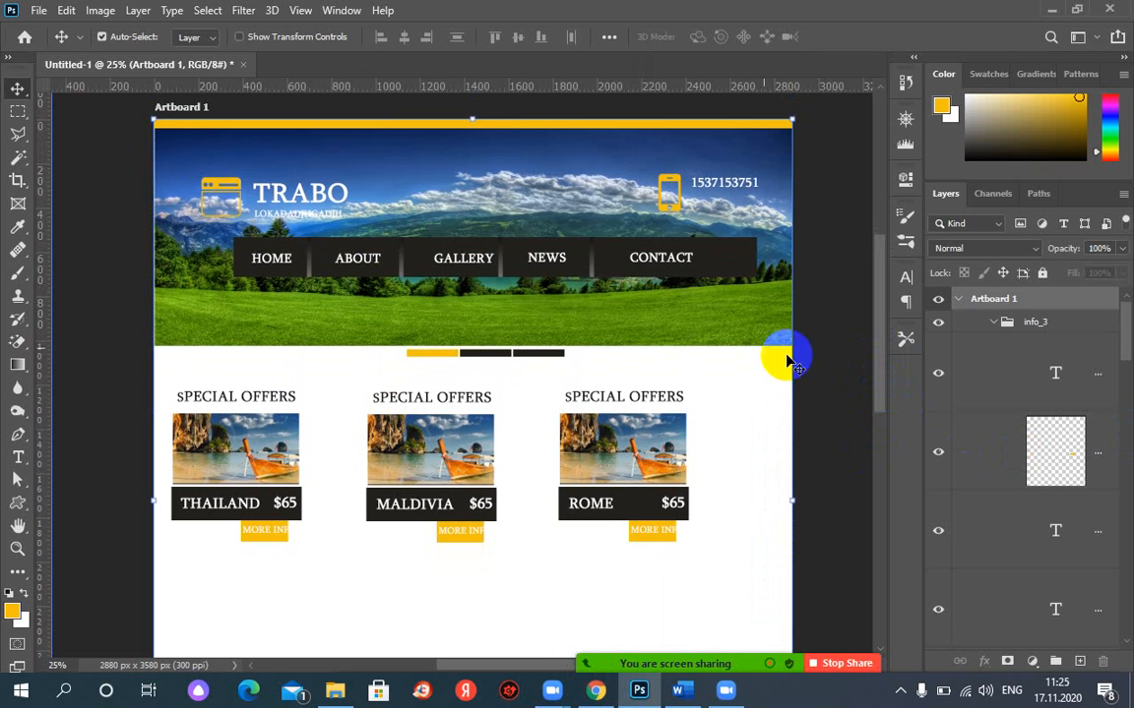
click(41, 12)
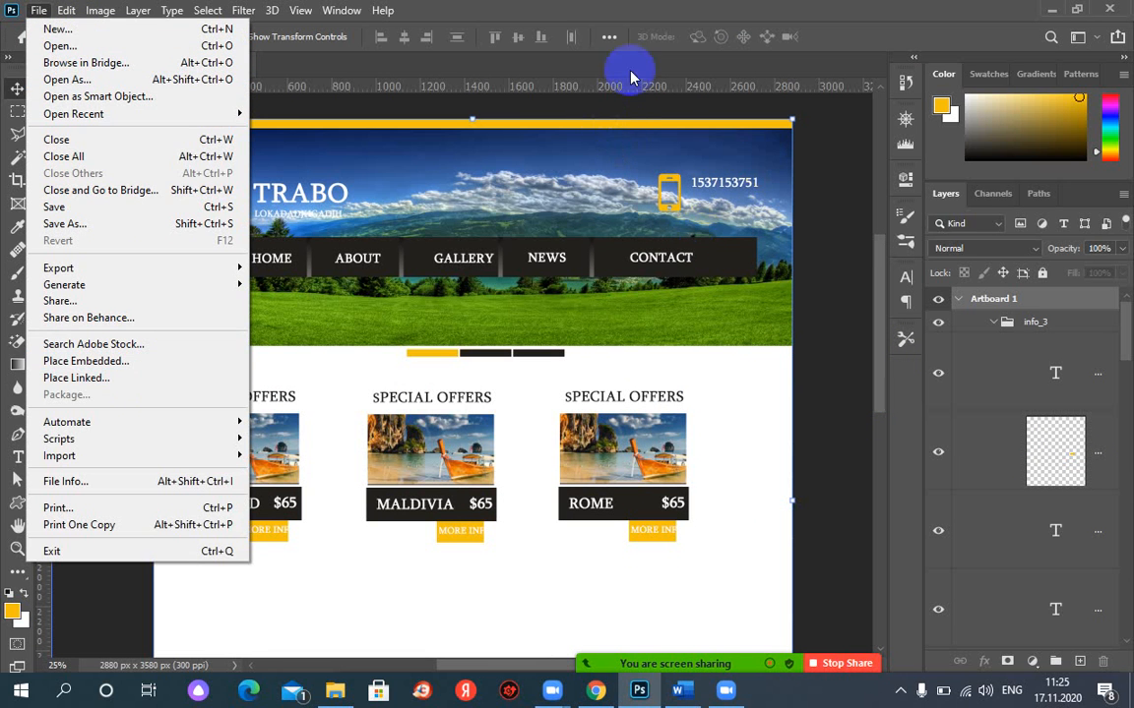
click(746, 13)
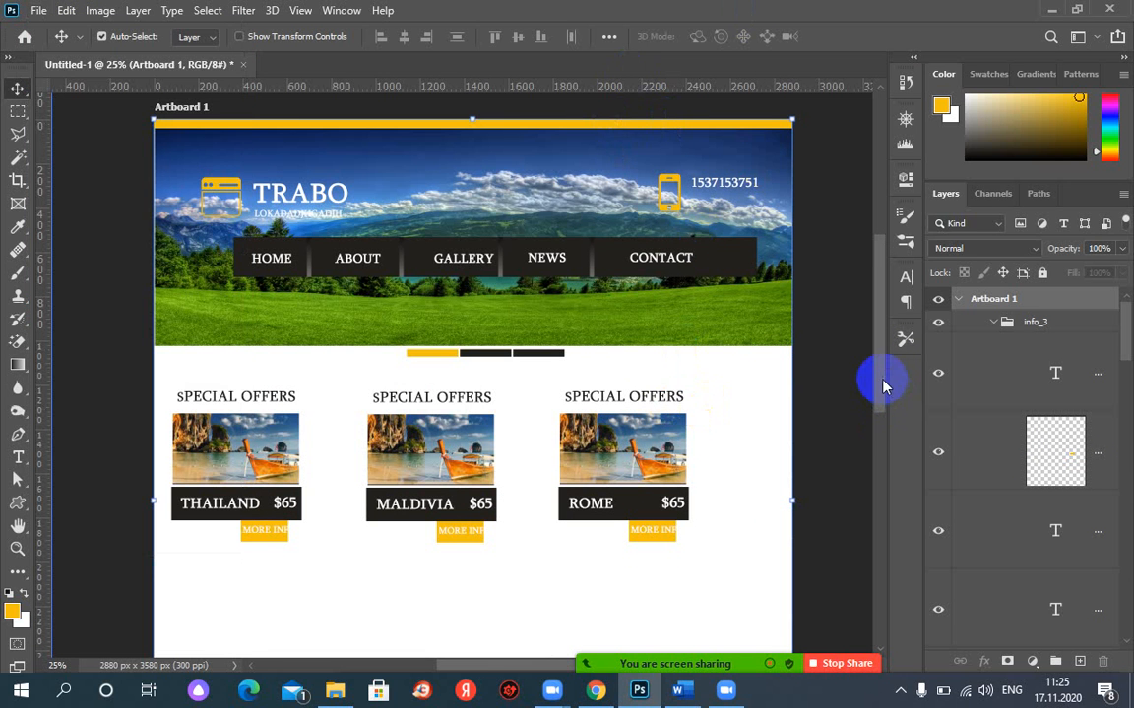
scroll(881, 383, down, 2)
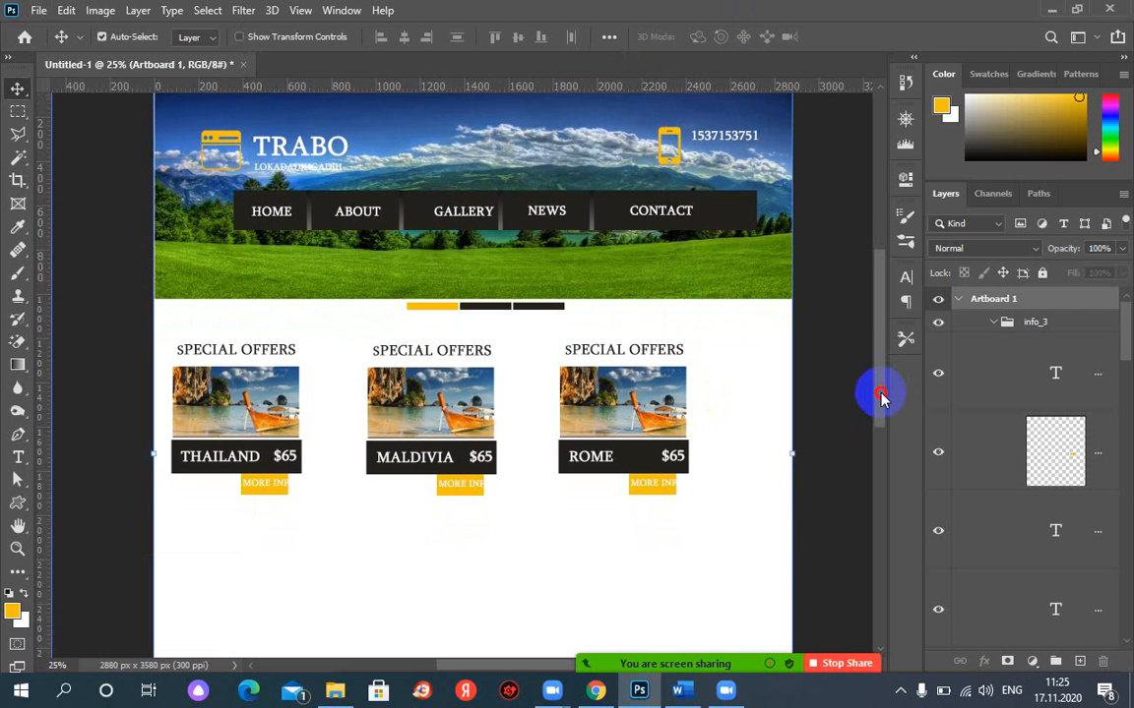
drag(880, 393, 881, 405)
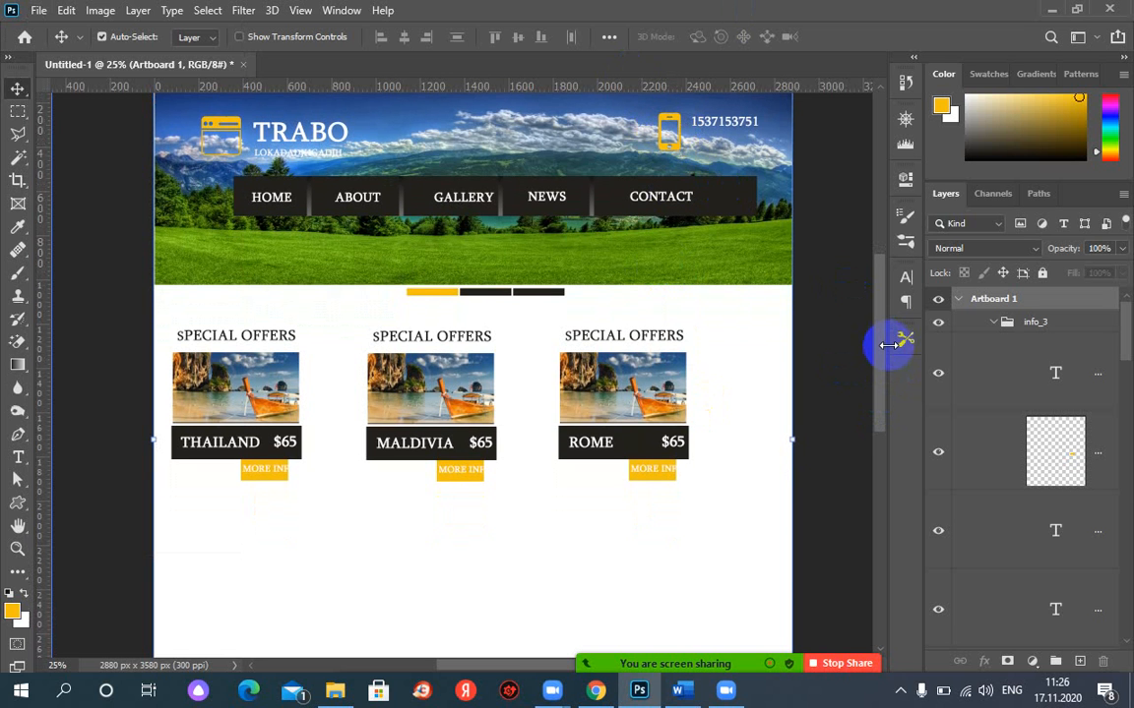
Step: Switch to Chrome to examine the Welcome, Client Quotes and Latest News columns of the template, and return to Photoshop
scroll(880, 353, down, 5)
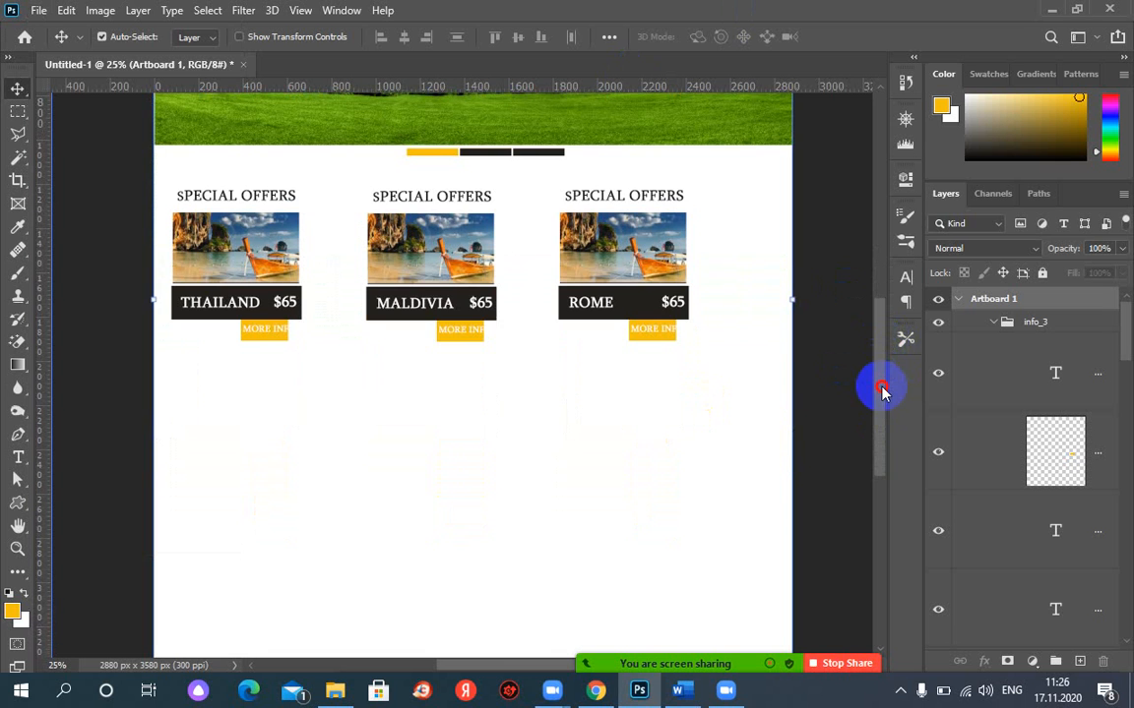
mouse_move(589, 699)
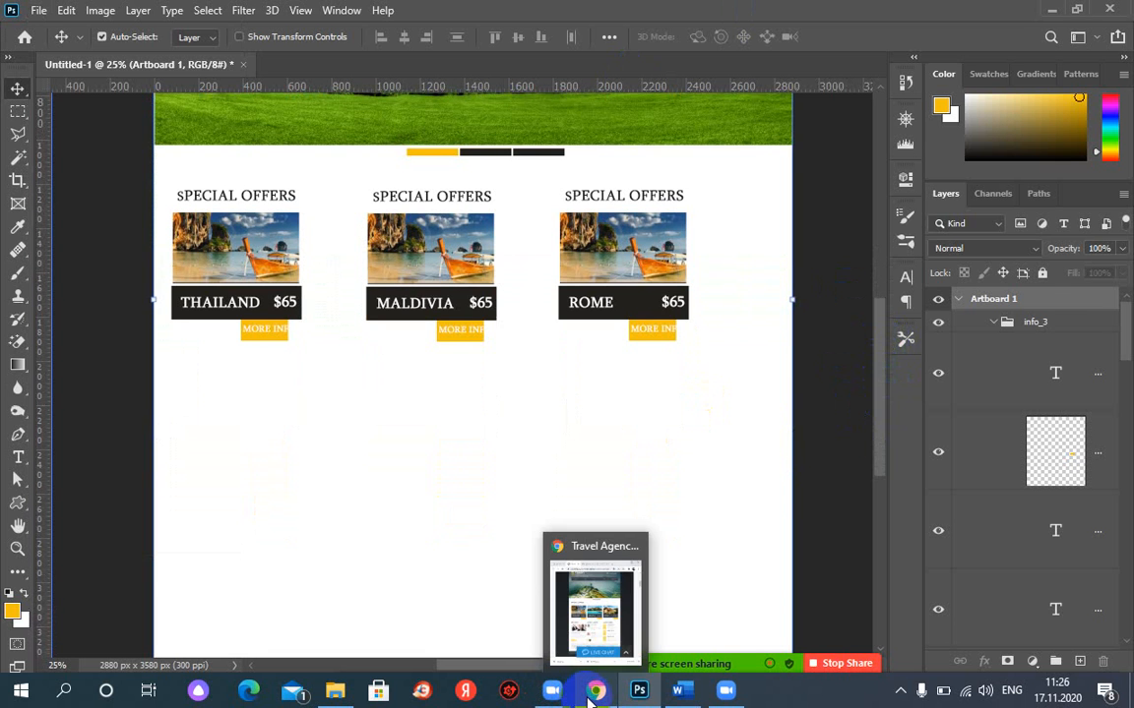
click(595, 615)
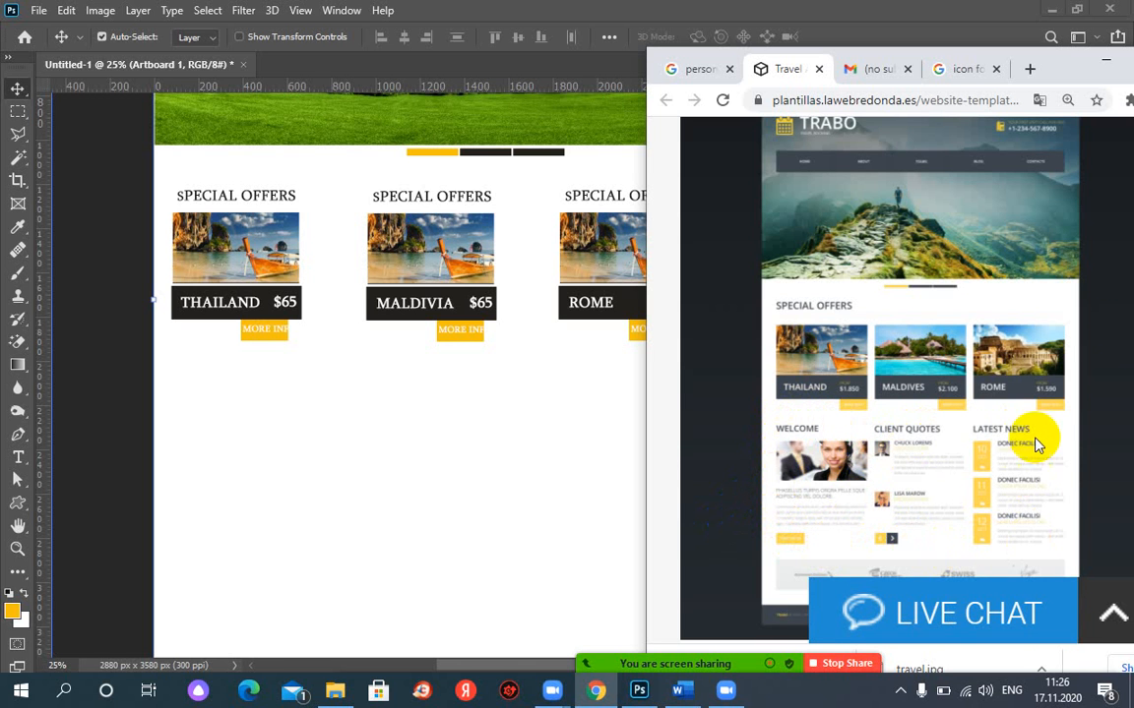
drag(1077, 74, 1072, 47)
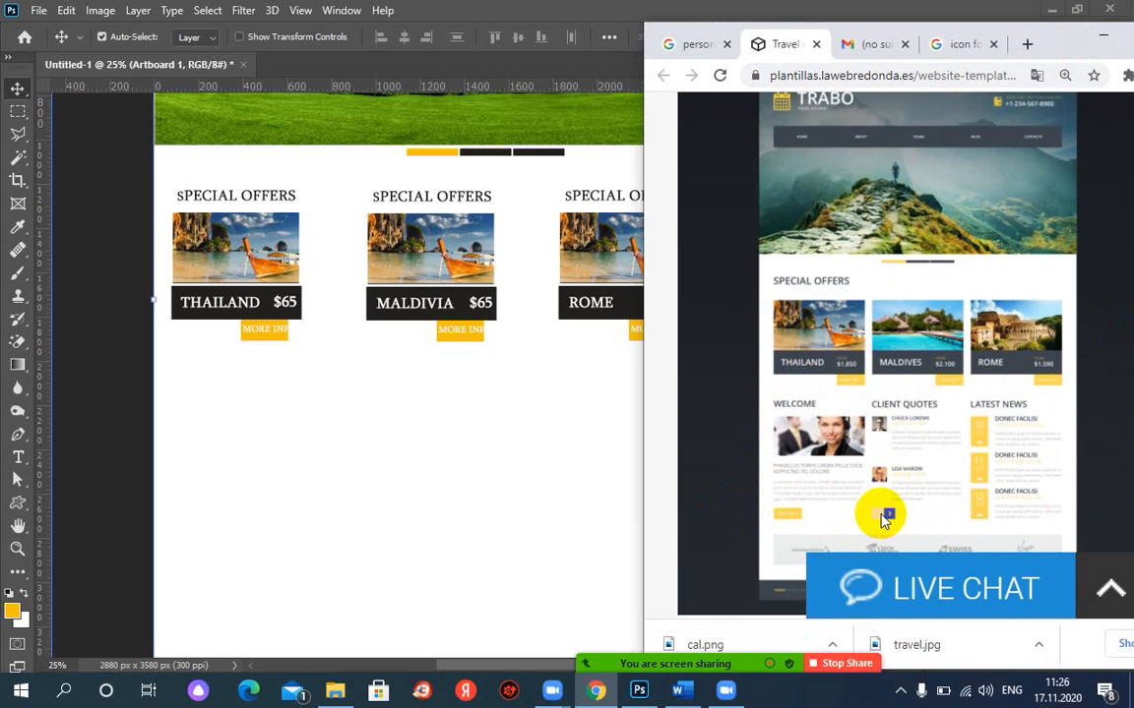
click(249, 425)
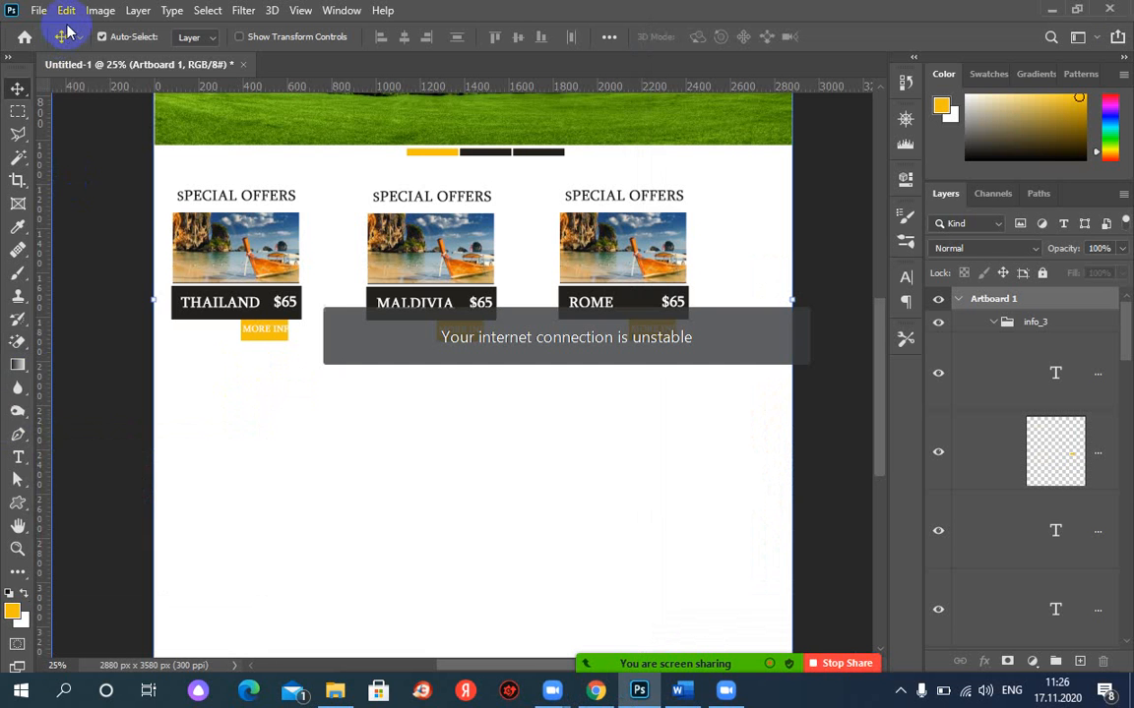
Step: Open the image girls.jpg from the ps folder on the Desktop
click(39, 11)
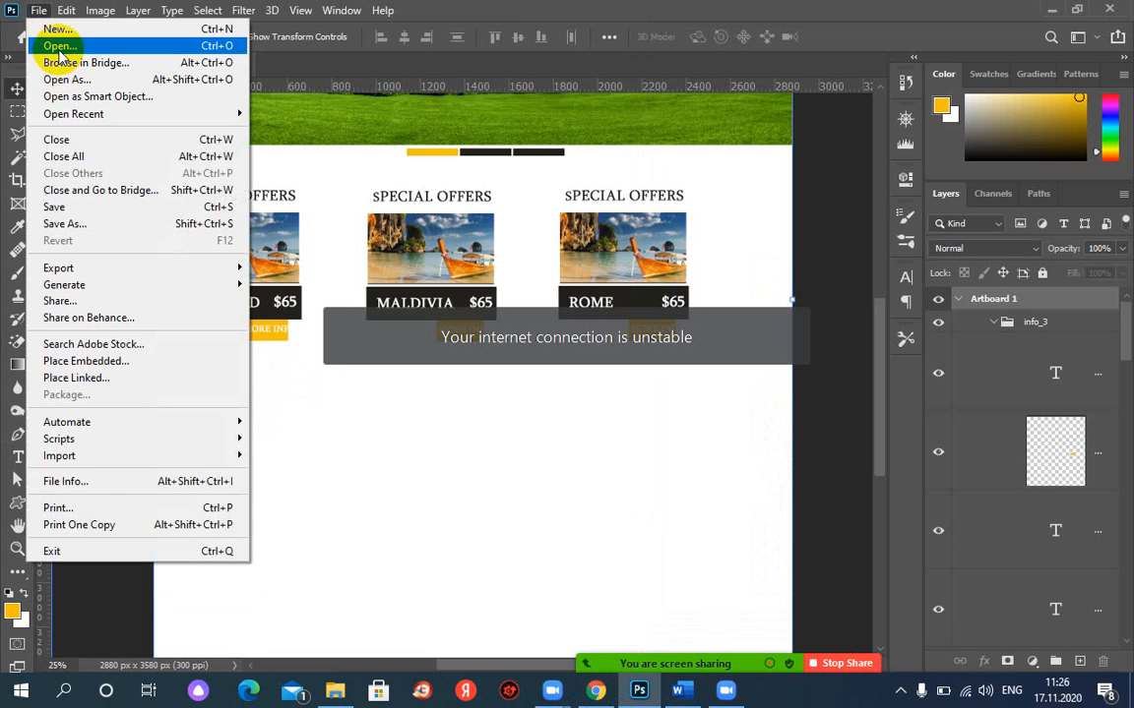
click(59, 47)
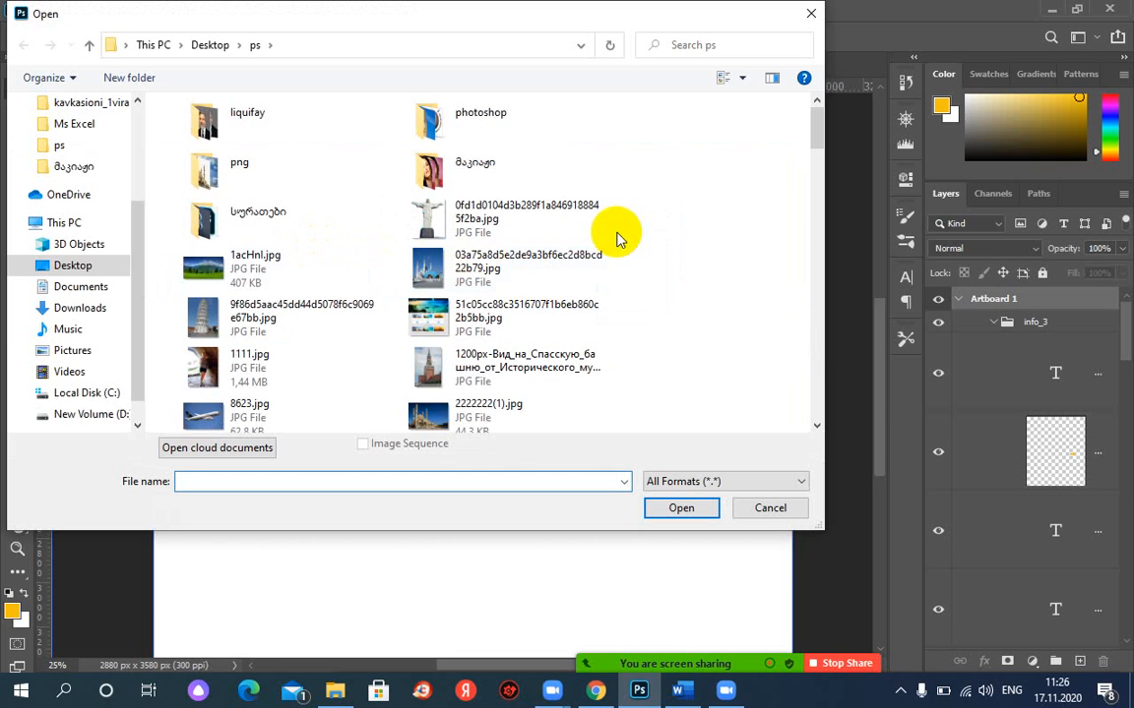
drag(816, 141, 904, 229)
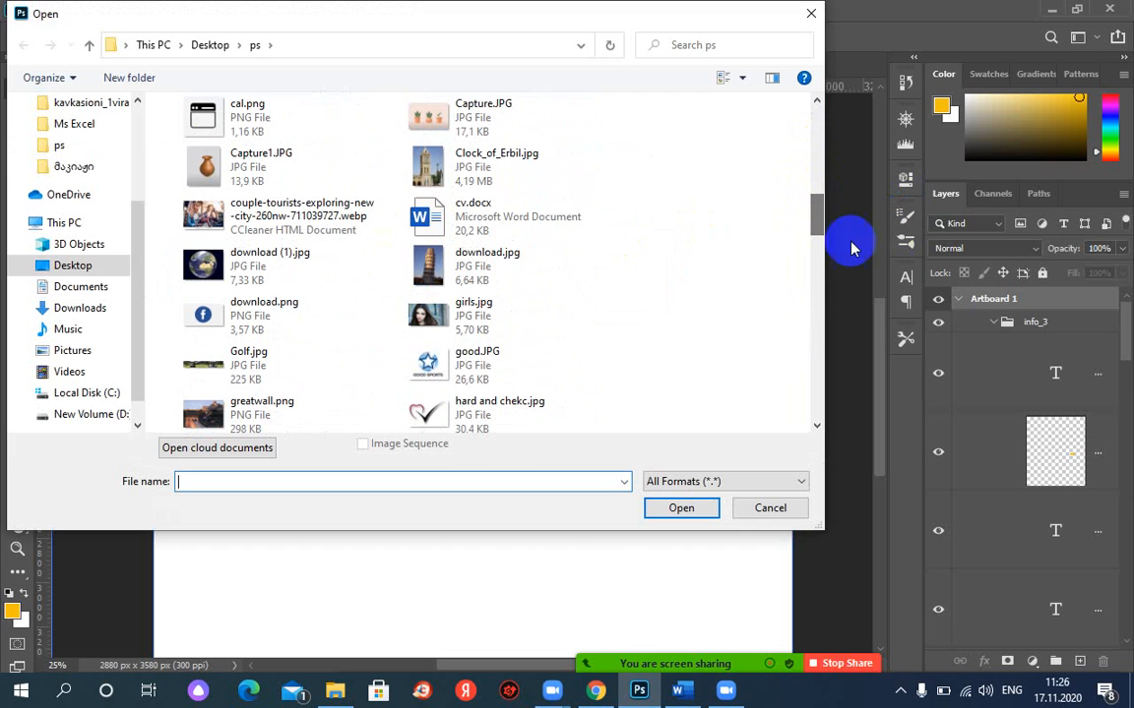
double_click(463, 309)
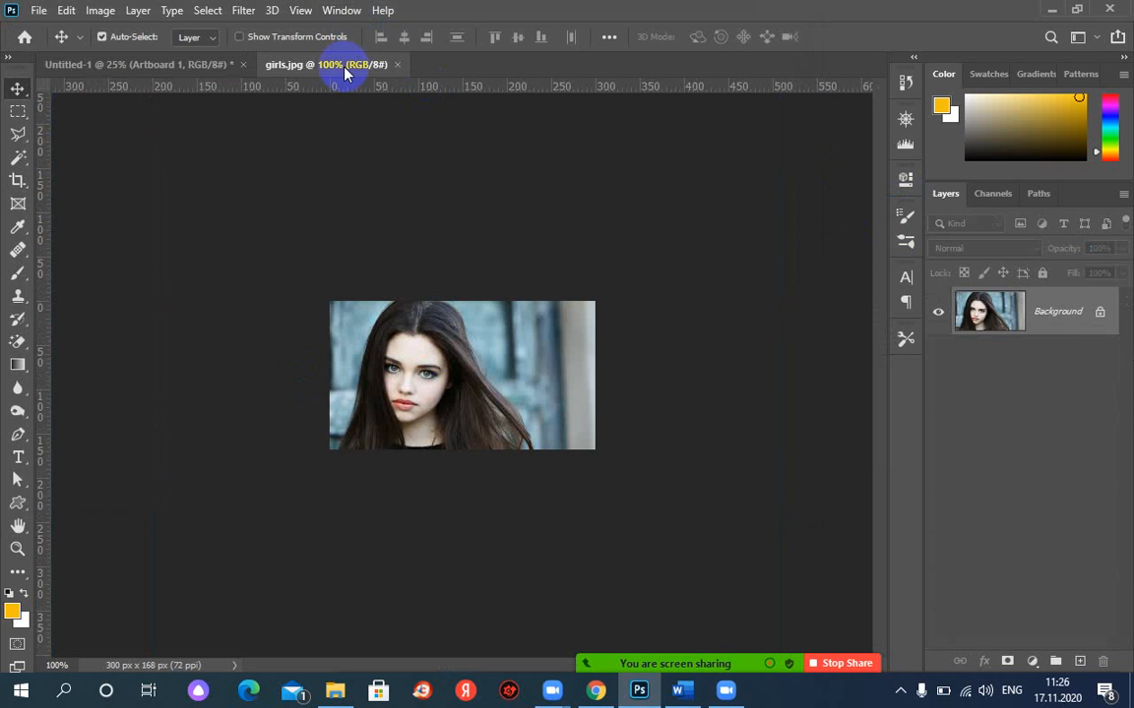
Step: Copy the girls.jpg photo into the web page design below the THAILAND card and close the source image
drag(344, 74, 336, 157)
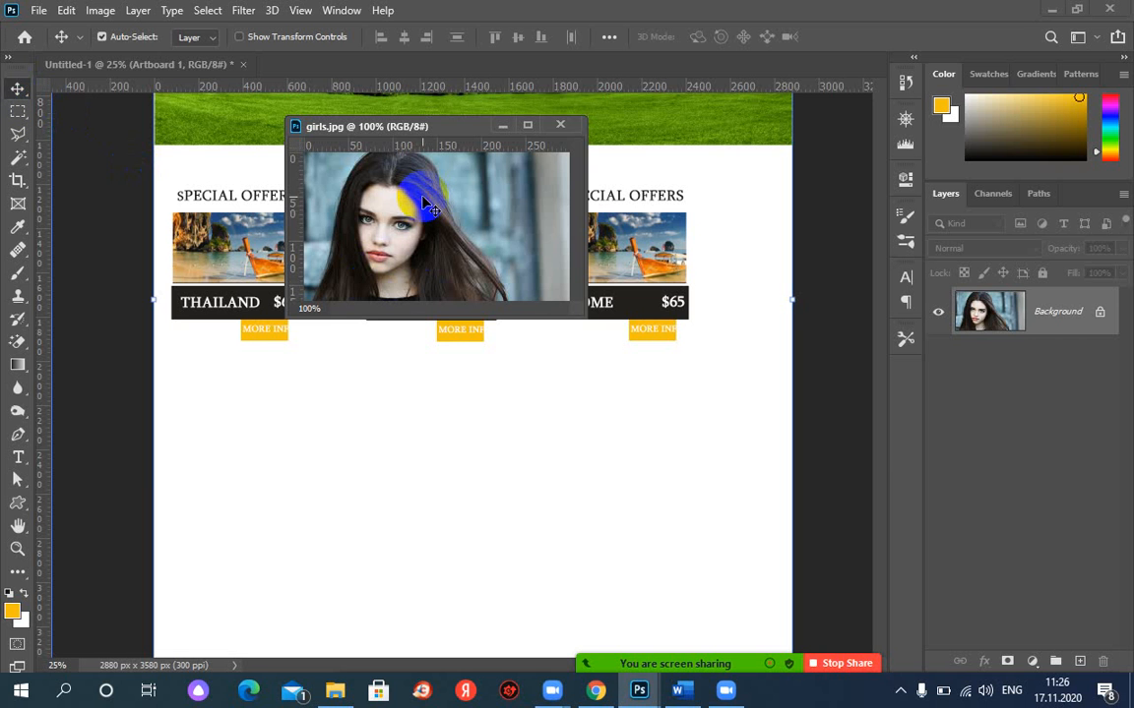
drag(428, 206, 245, 404)
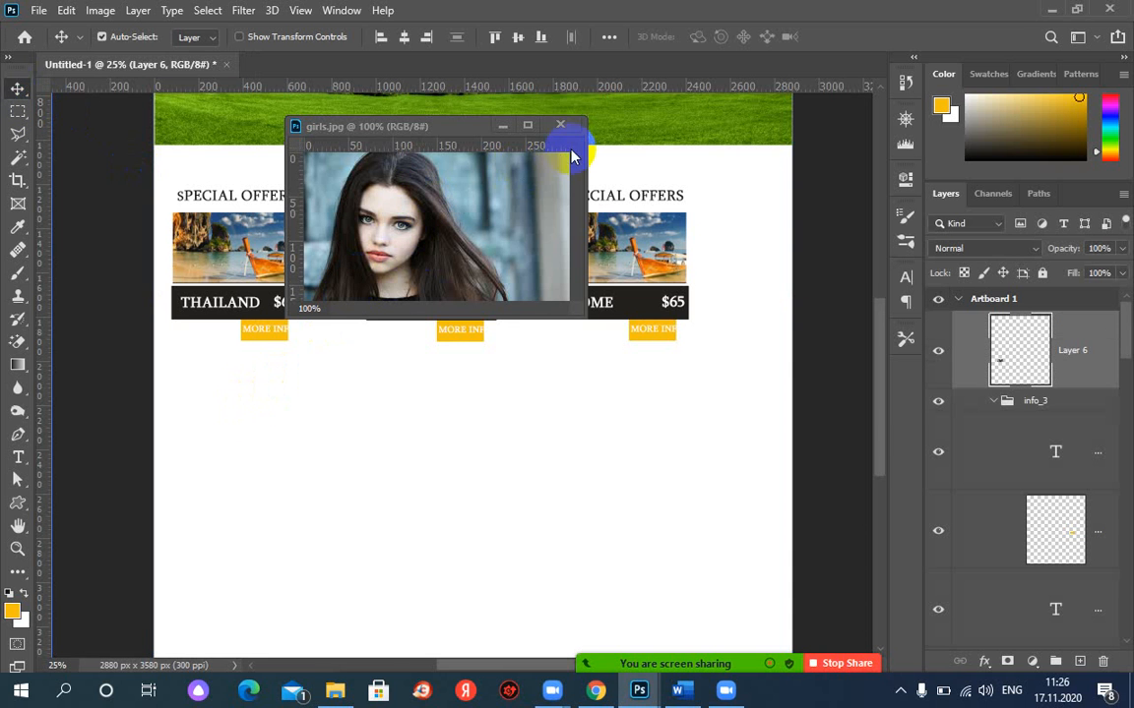
click(563, 126)
drag(216, 414, 191, 429)
Step: Add the heading WELCOME above the photo in 16 pt Sylfaen, coloured black (#000000)
click(17, 458)
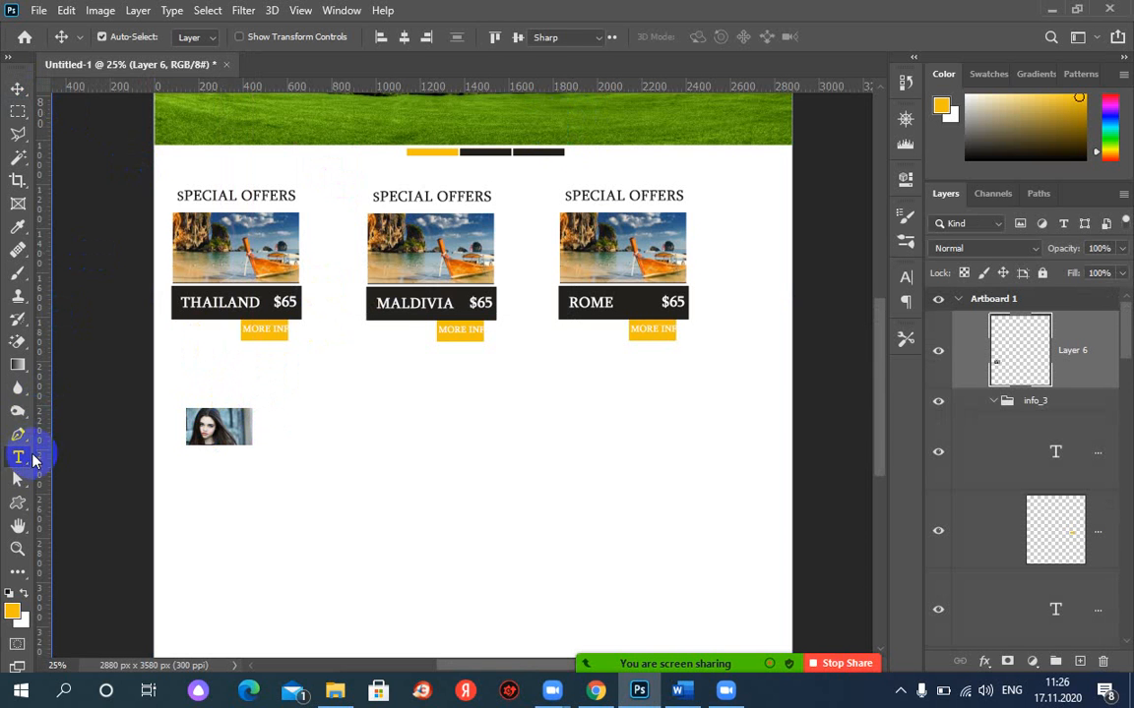
click(207, 392)
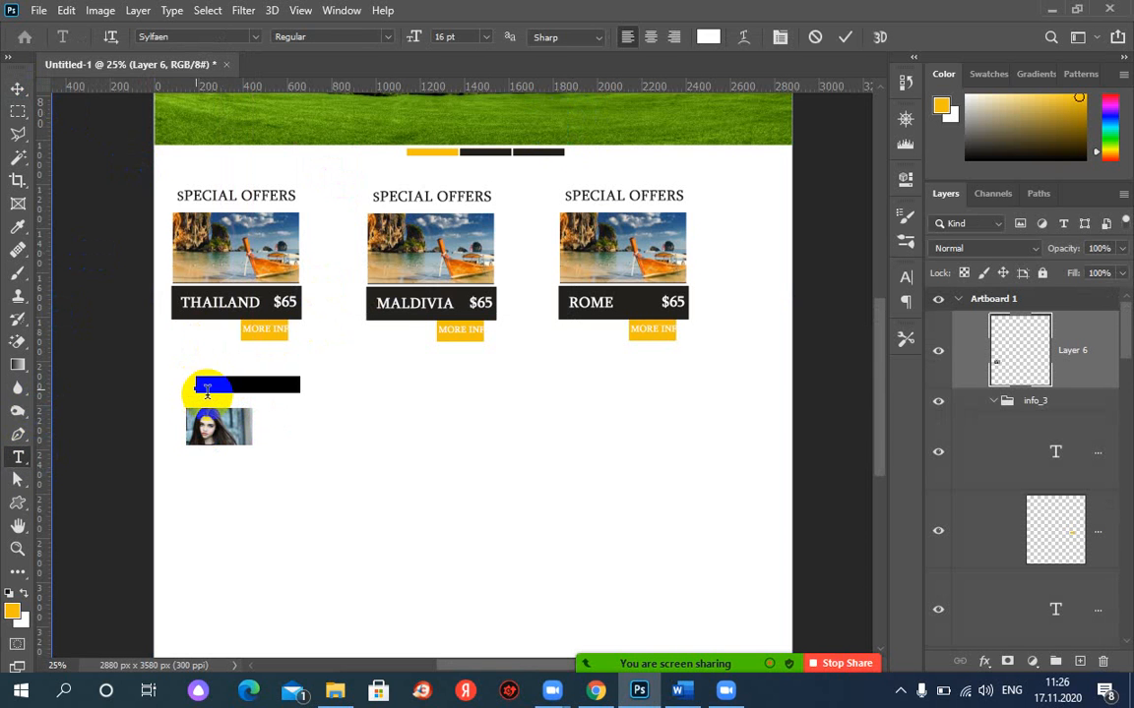
key(BackSpace)
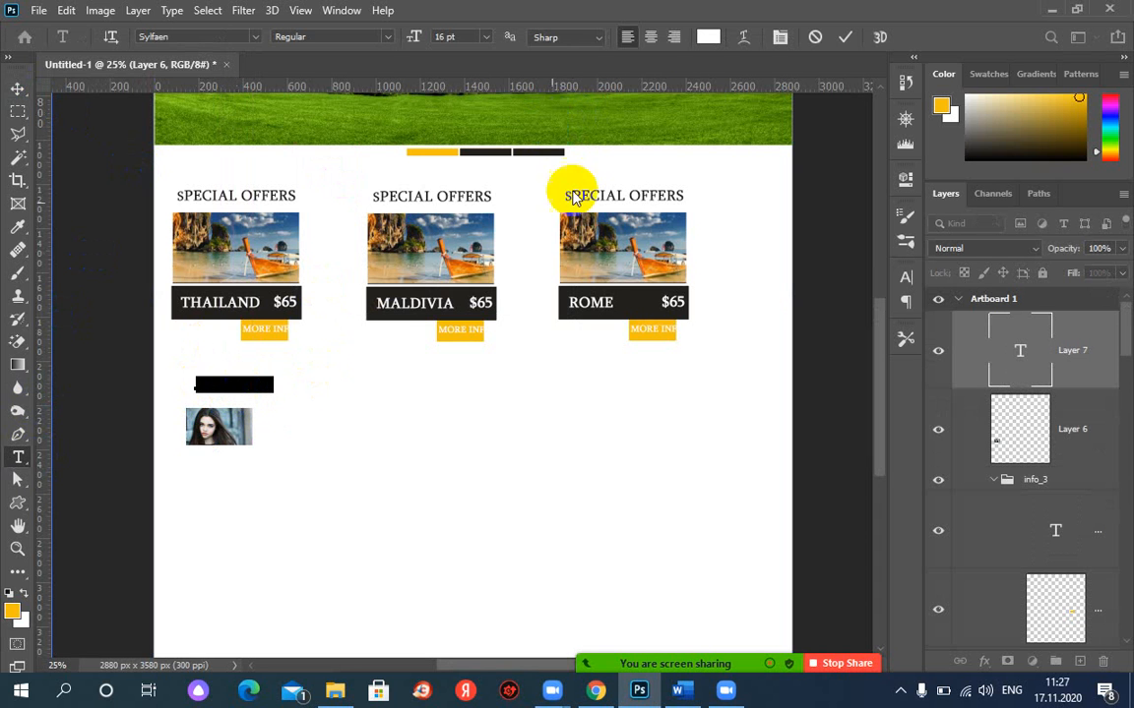
click(707, 37)
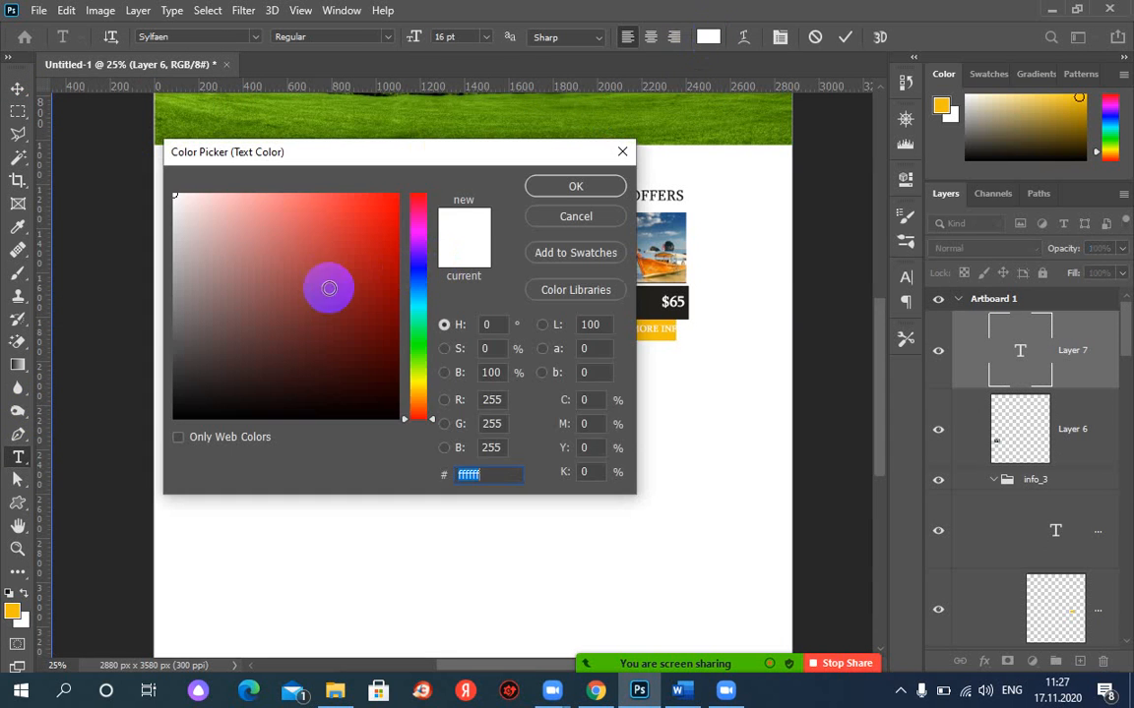
drag(316, 351, 379, 439)
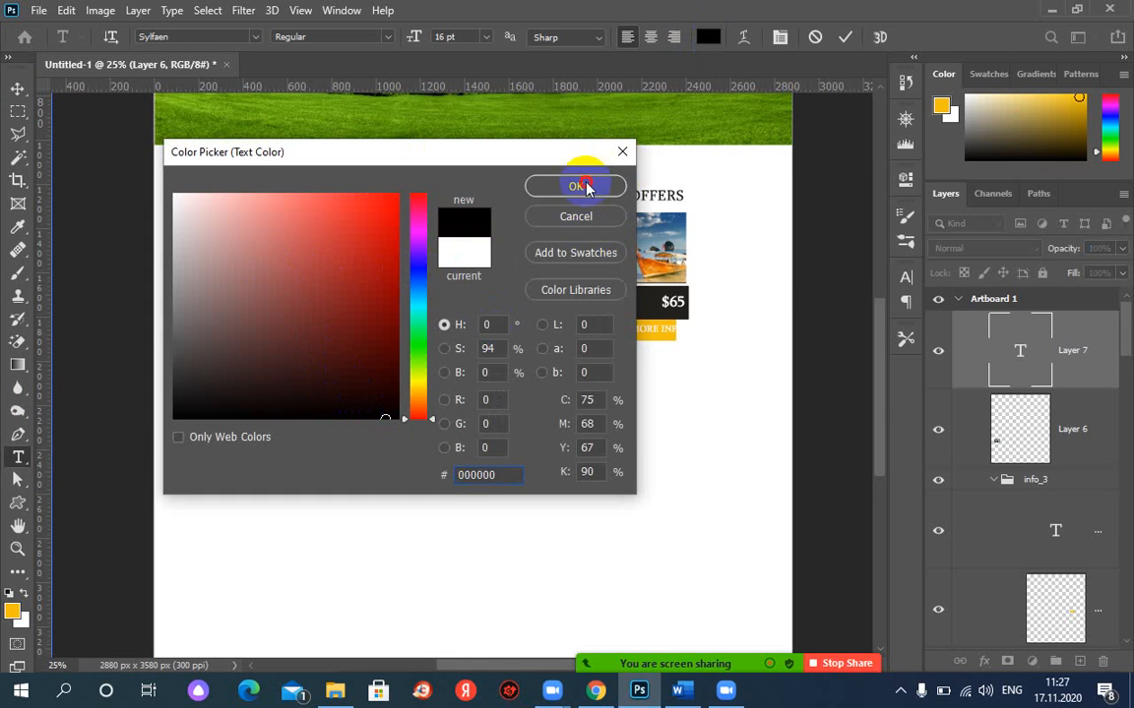
click(576, 186)
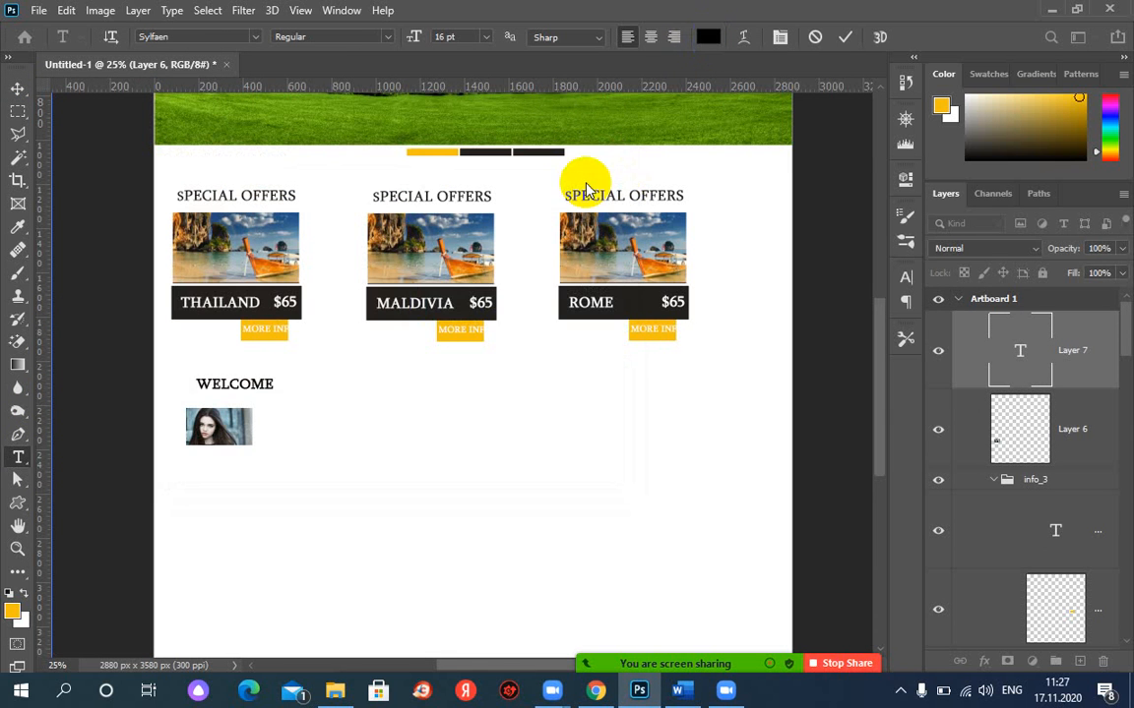
click(846, 39)
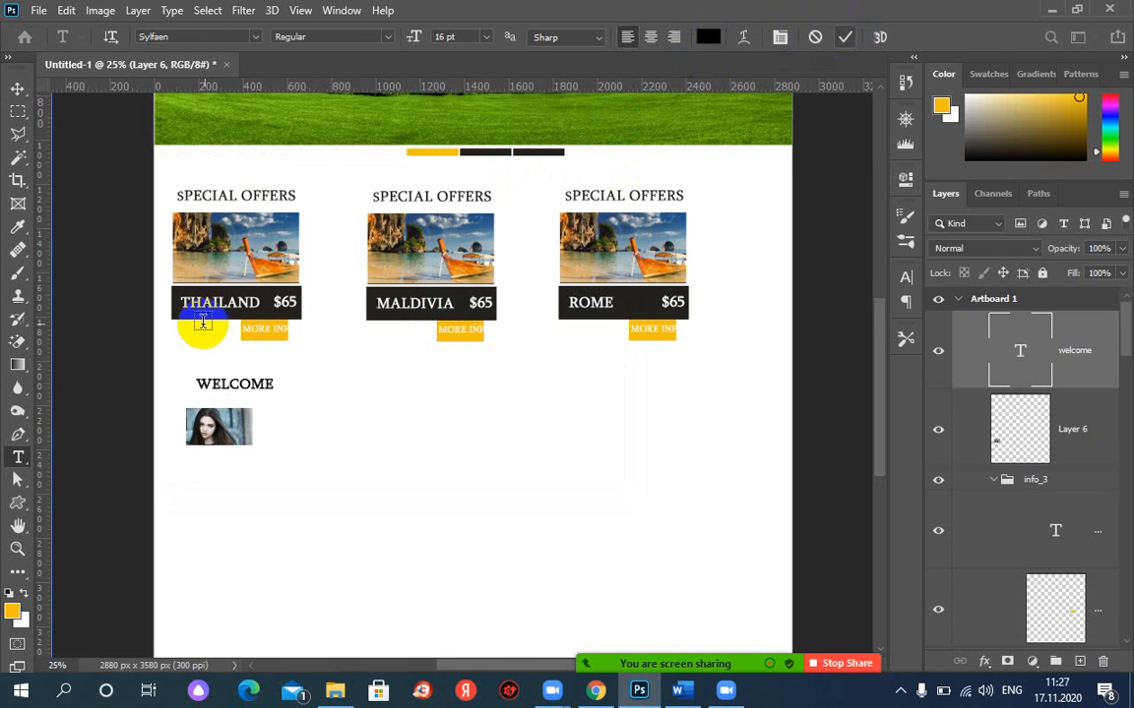
Step: Centre the photo beneath the WELCOME heading and scale it to 156%
click(19, 90)
drag(202, 435, 224, 428)
key(ctrl+t)
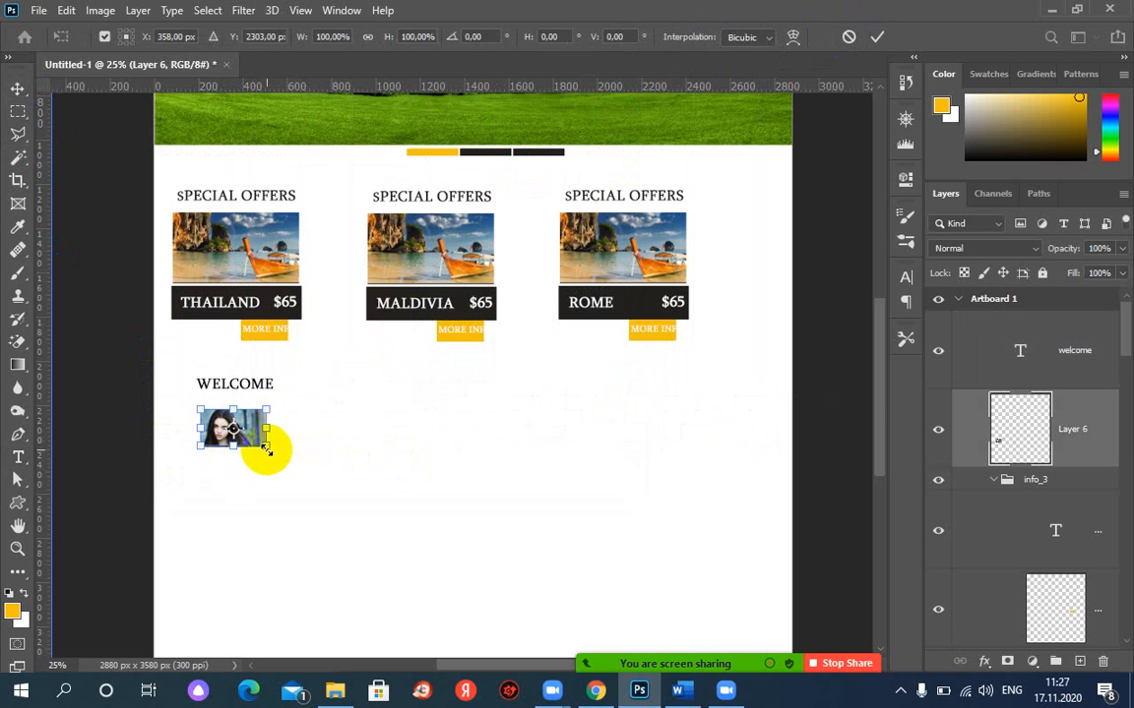
drag(267, 450, 284, 467)
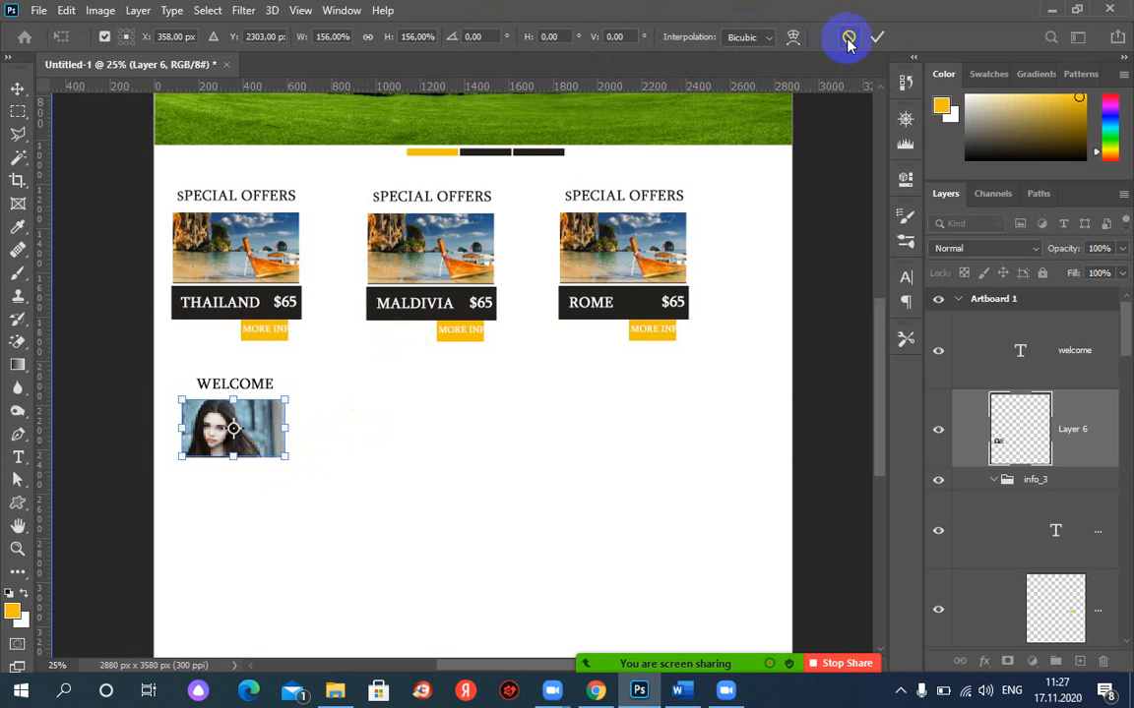
key(Return)
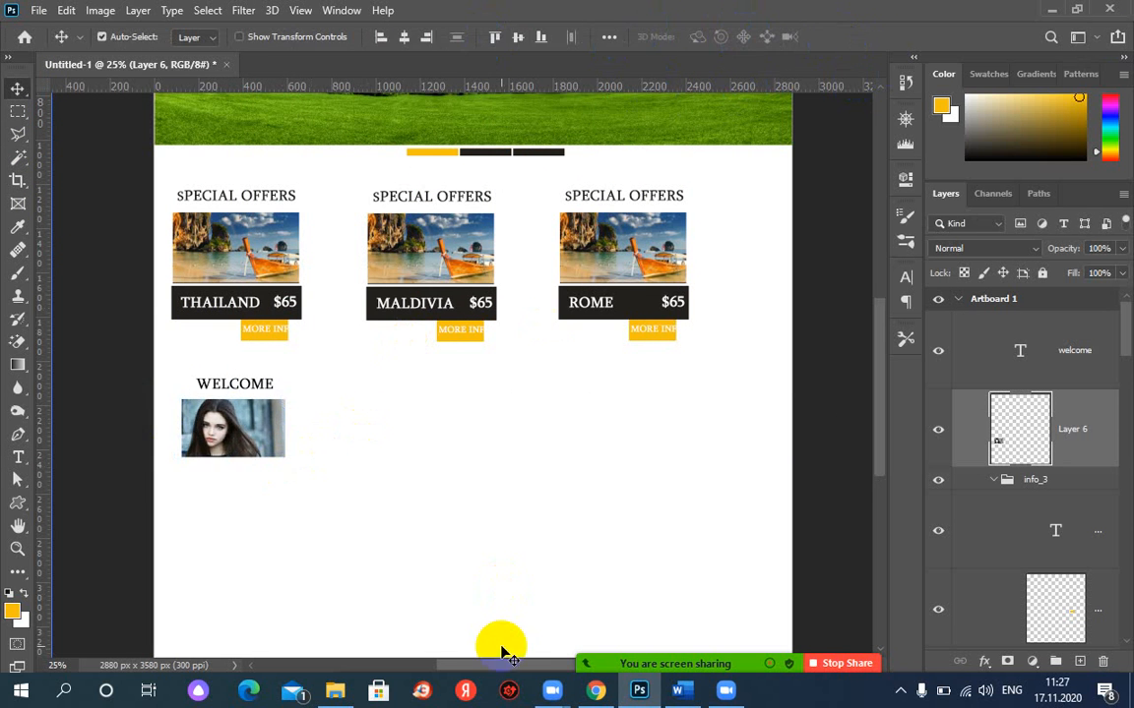
Step: Check the Welcome column of the template in Chrome and add a Lorem ipsum placeholder paragraph below the photo in Photoshop
click(593, 694)
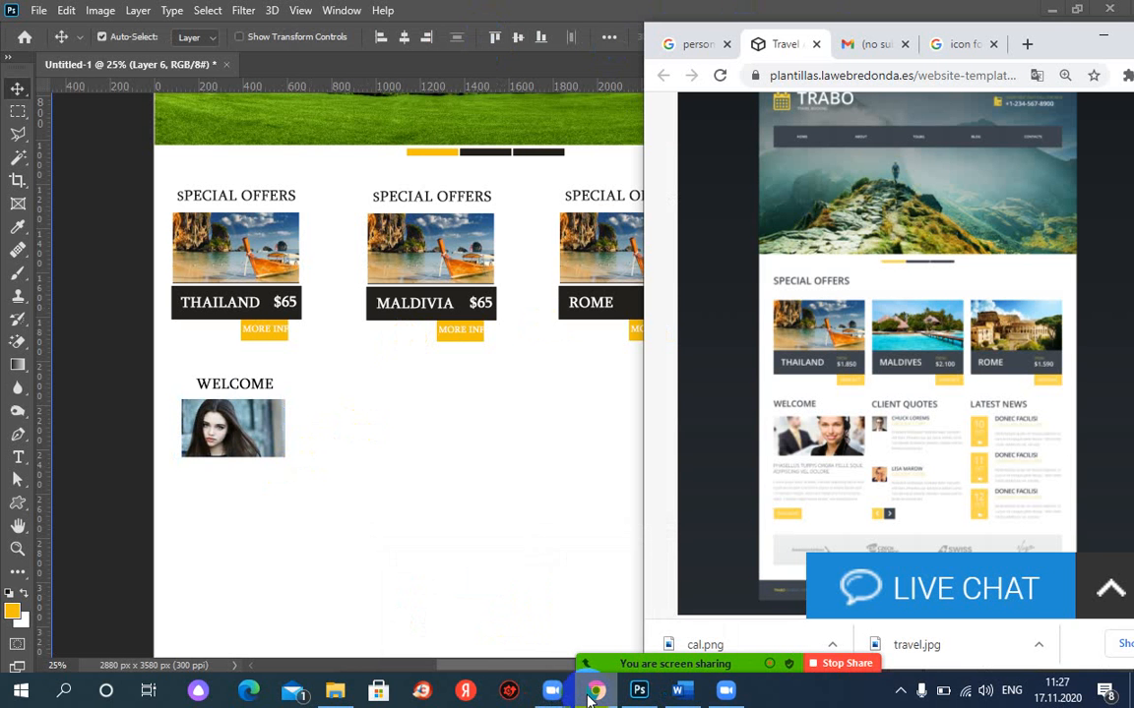
click(194, 545)
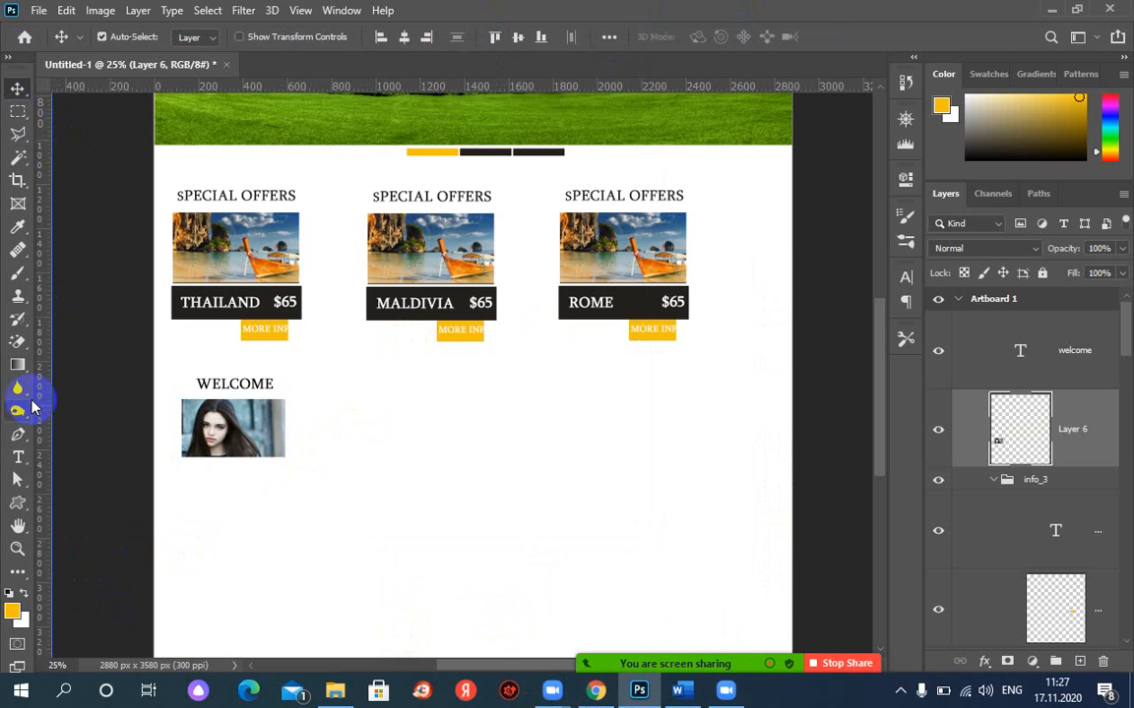
click(18, 456)
click(187, 528)
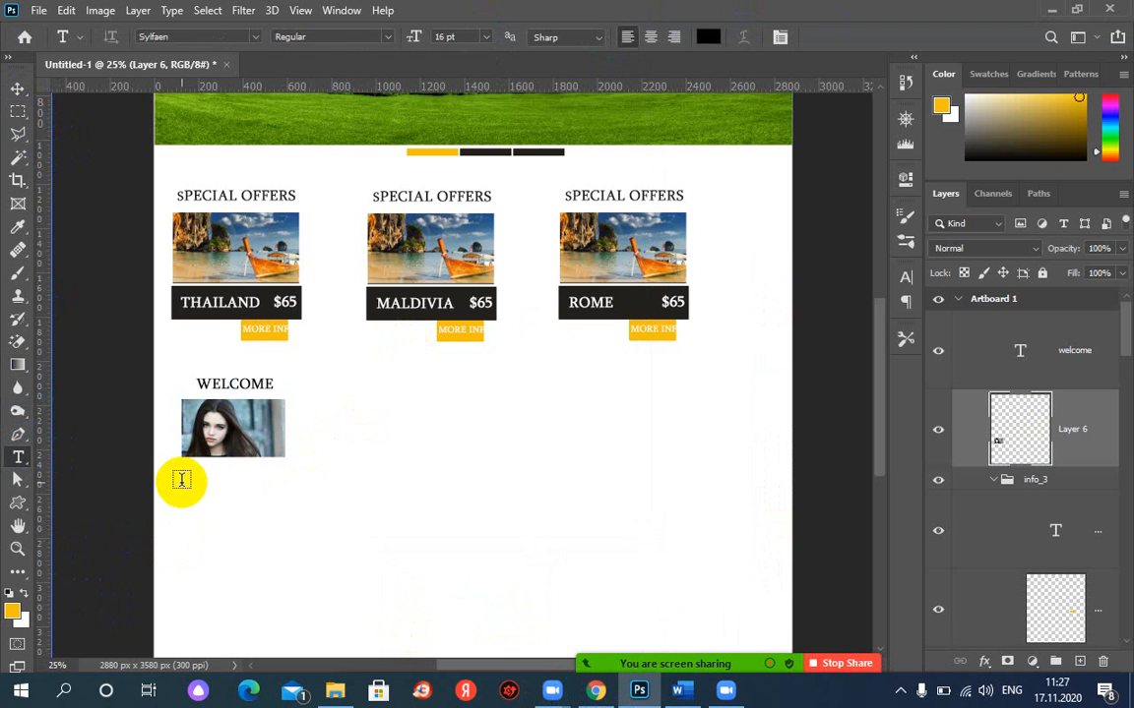
drag(182, 480, 1014, 533)
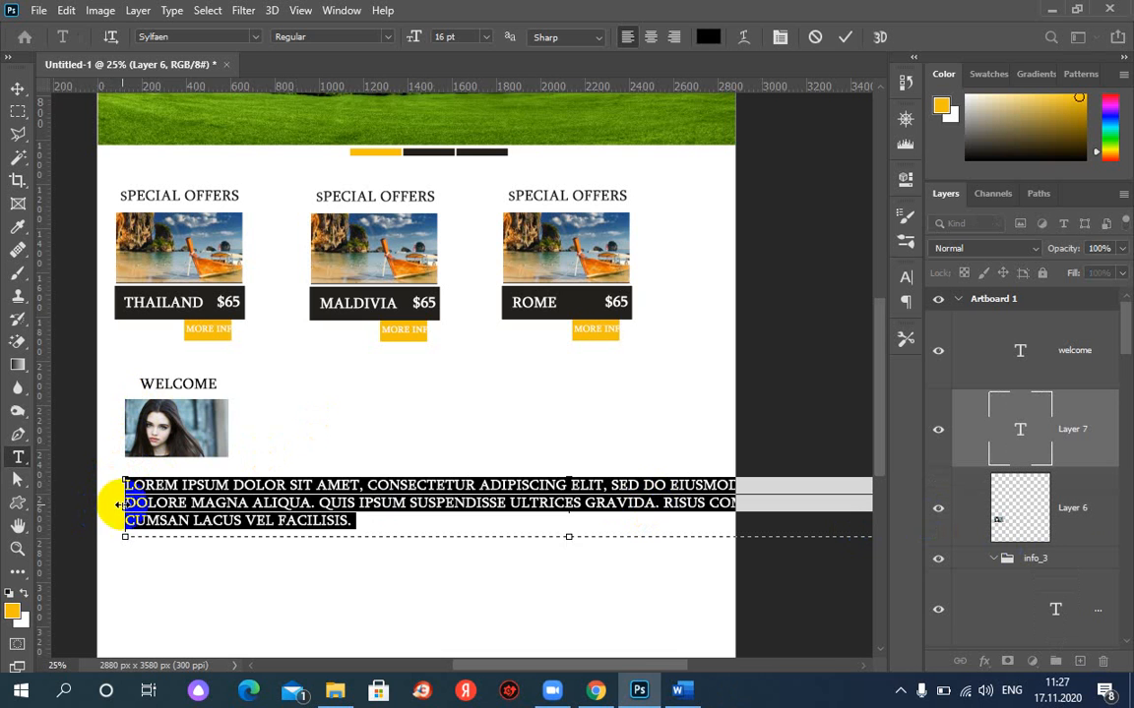
Step: Narrow the Lorem ipsum text box by moving its left edge inward, and commit the paragraph
drag(122, 504, 356, 504)
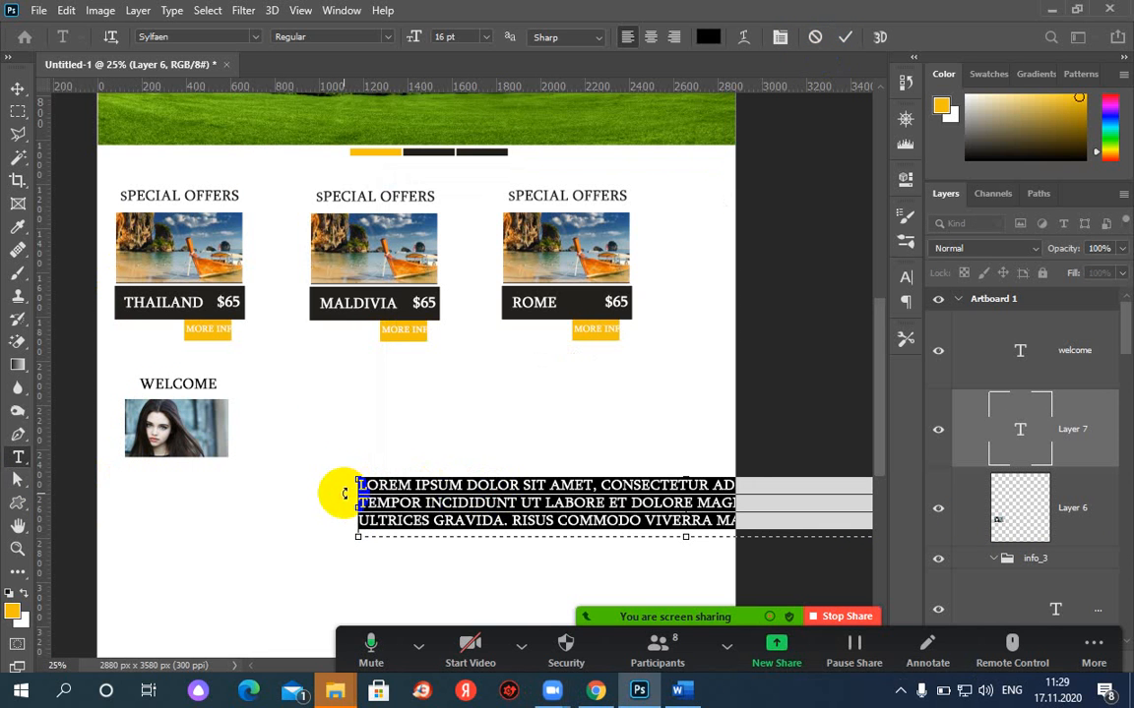
click(842, 36)
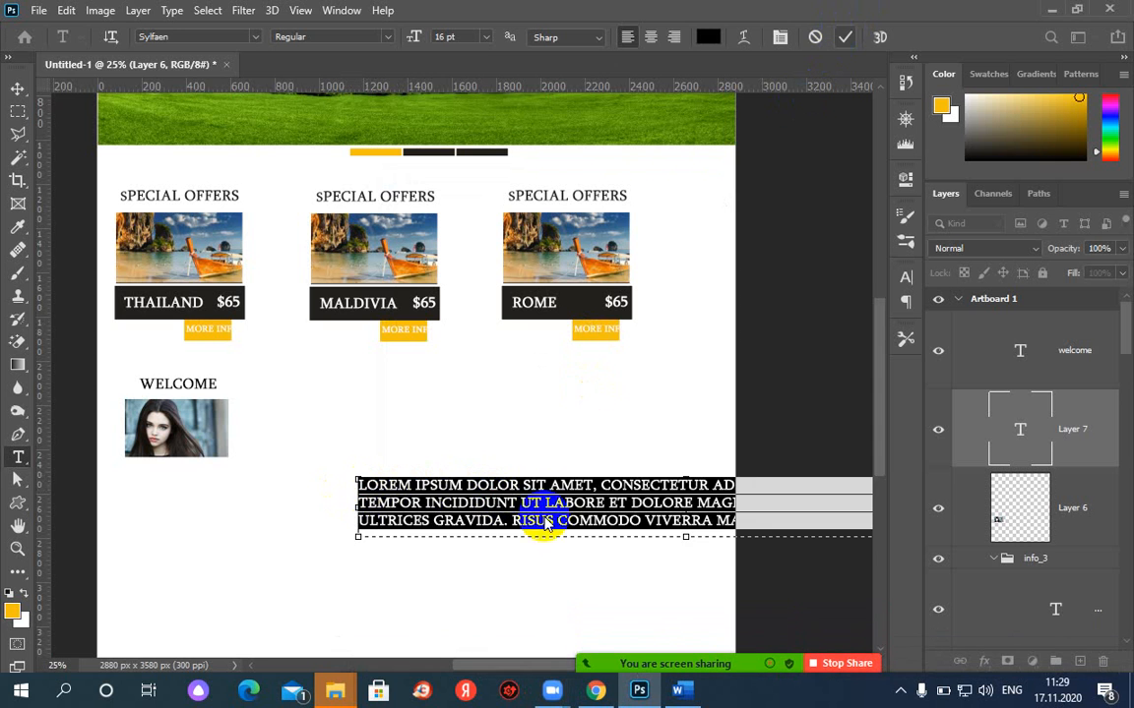
click(17, 89)
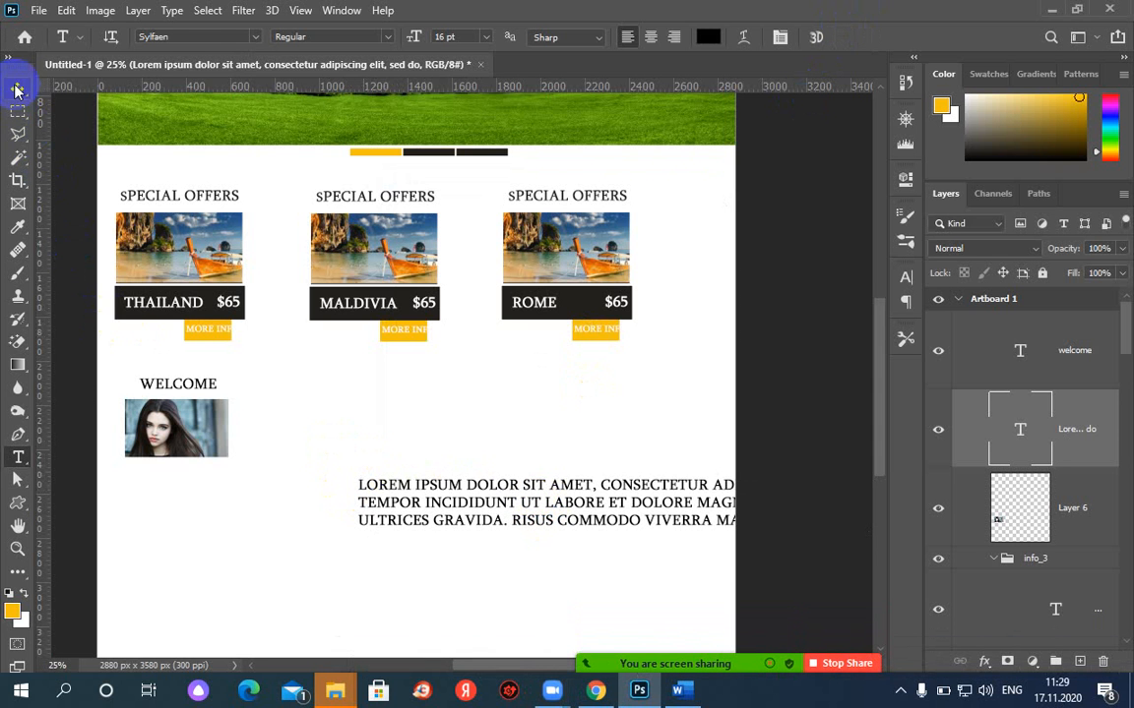
Step: Try to fit the Lorem ipsum paragraph beneath the photo by moving it there and scaling it down with Free Transform
drag(485, 502, 233, 501)
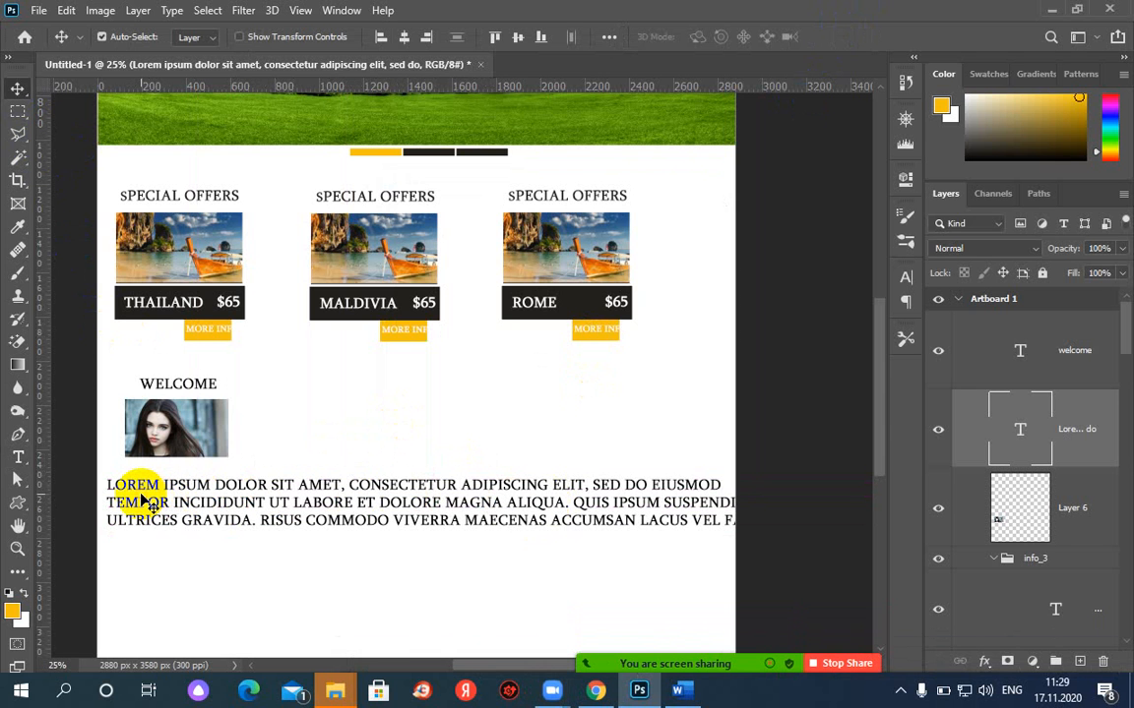
key(ctrl+t)
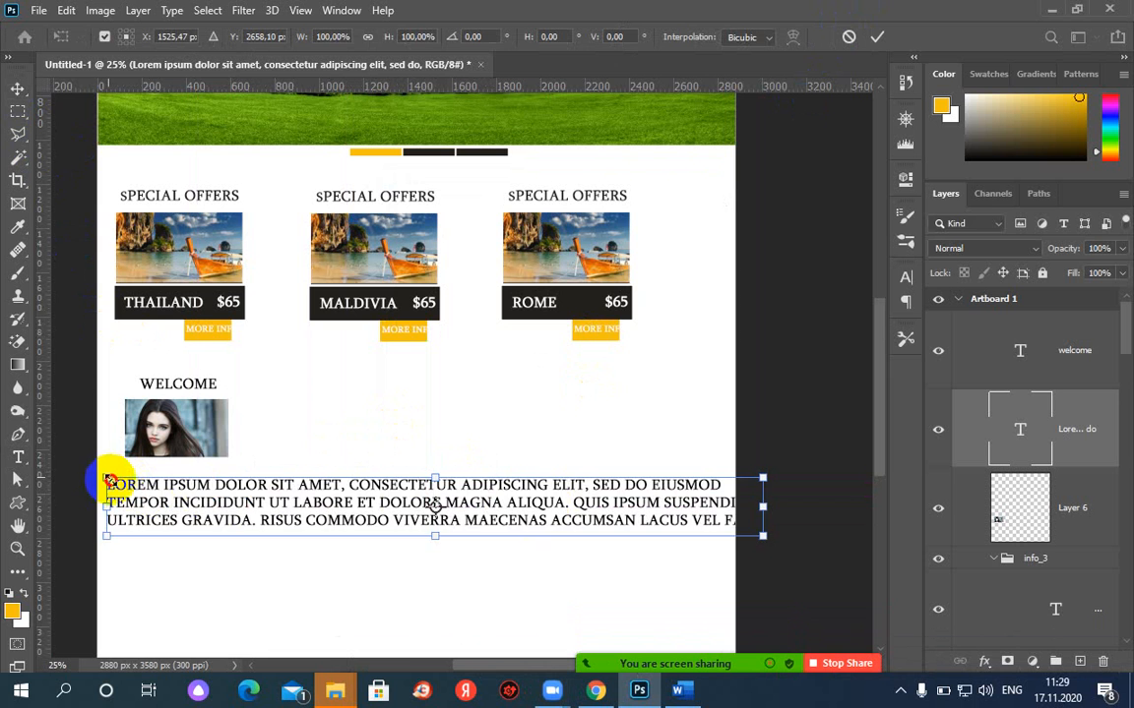
drag(106, 480, 210, 519)
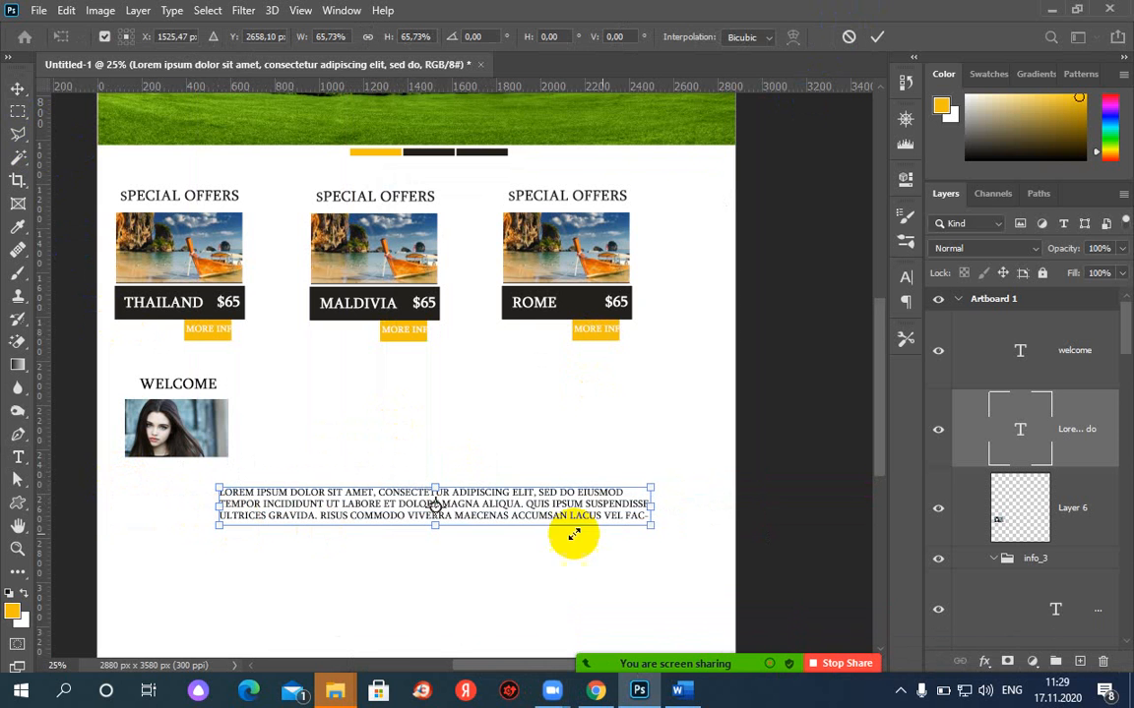
drag(652, 529, 350, 533)
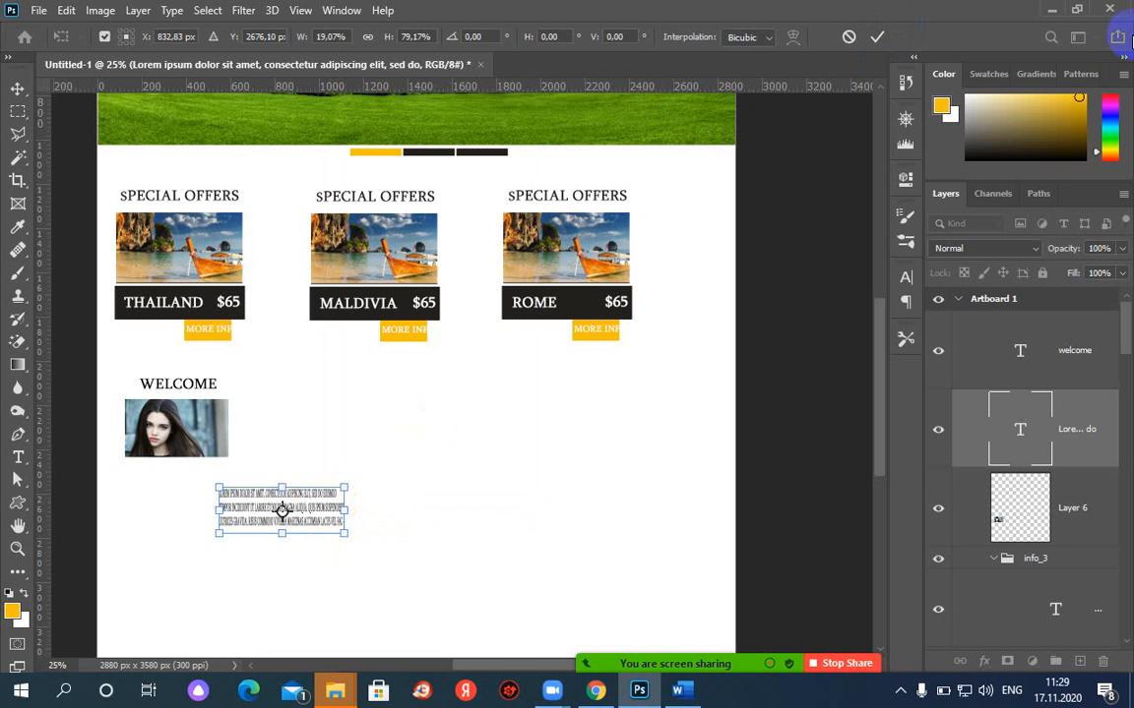
click(878, 40)
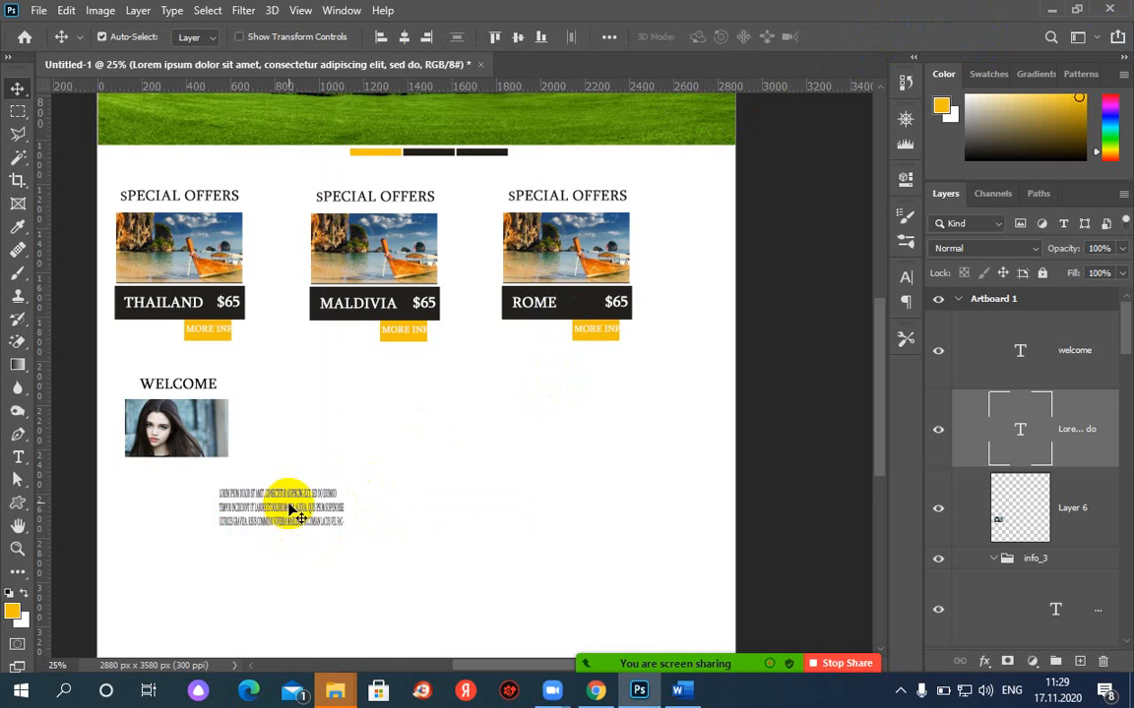
drag(292, 502, 187, 483)
double_click(187, 484)
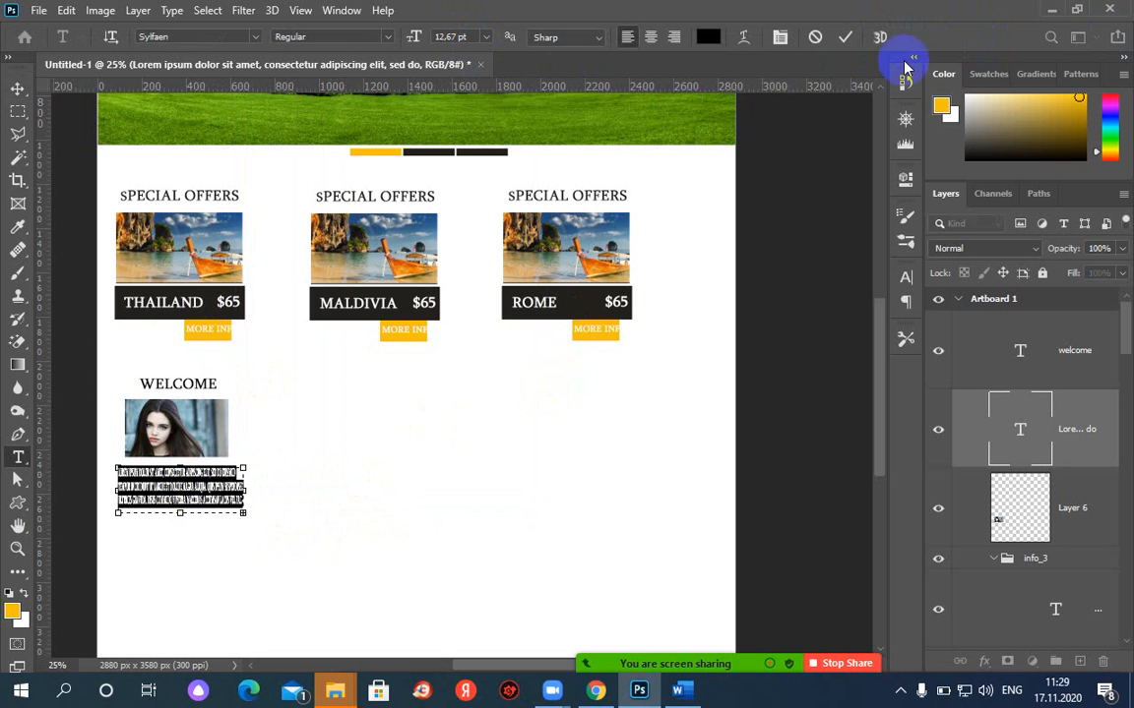
click(843, 39)
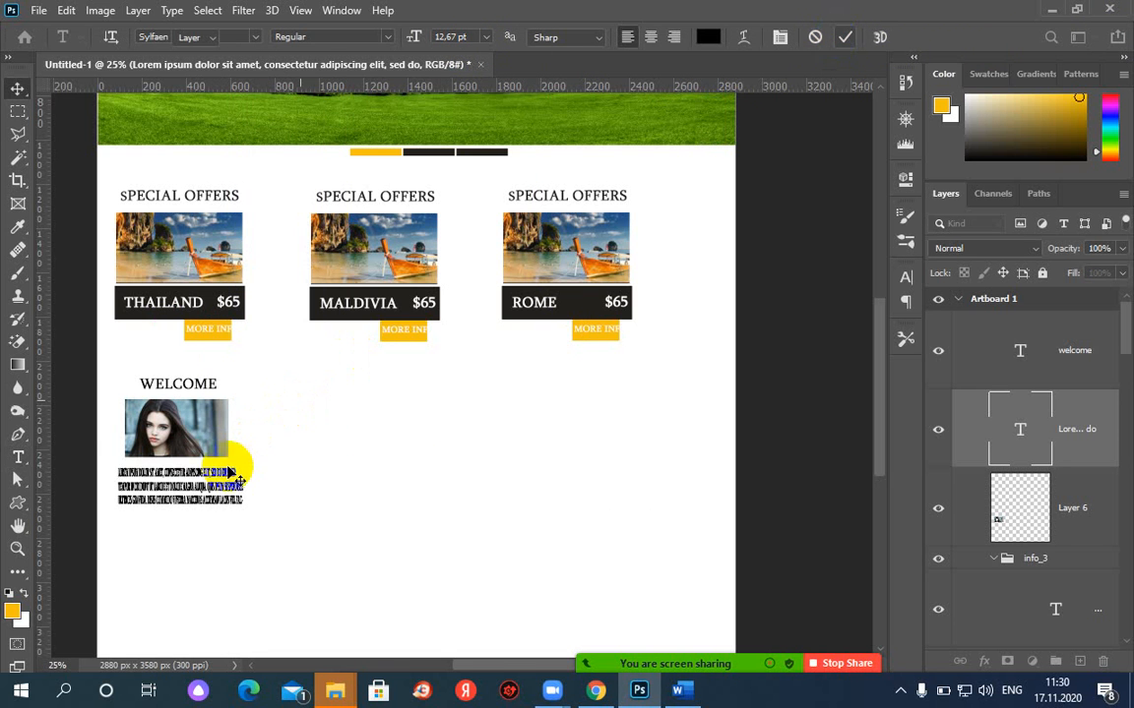
Step: Delete the distorted paragraph and replace it with a 10 pt Lorem ipsum text box about 488 px wide and 236 px high beneath the photo
key(v)
key(Delete)
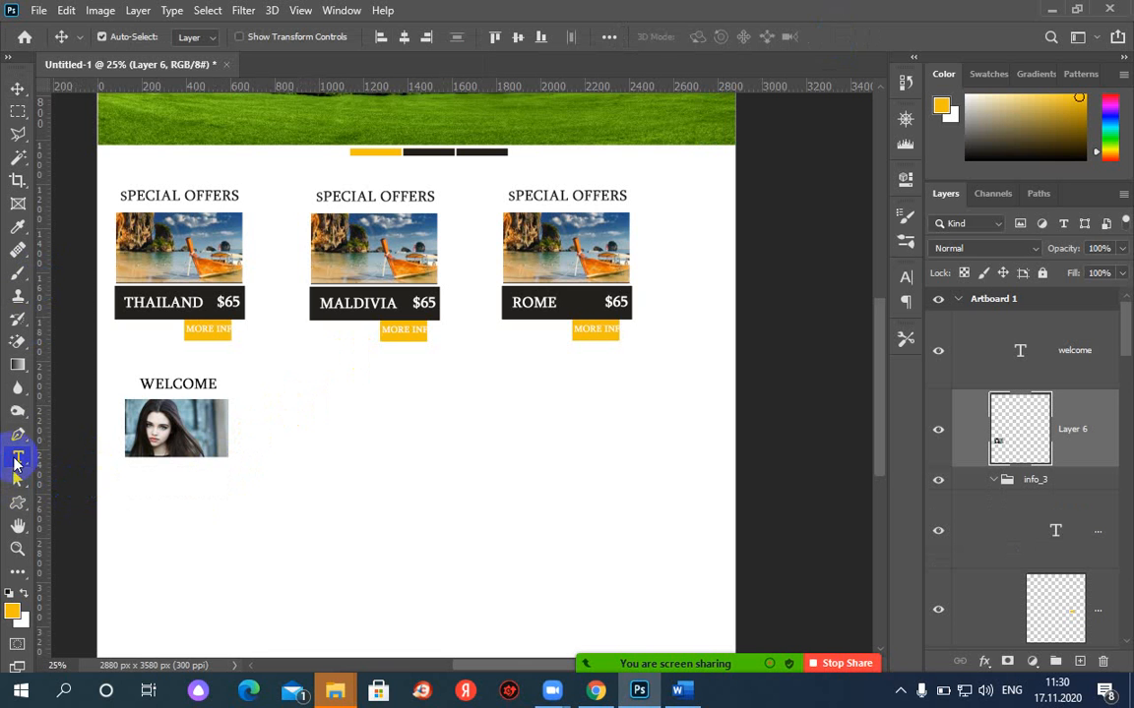
click(18, 459)
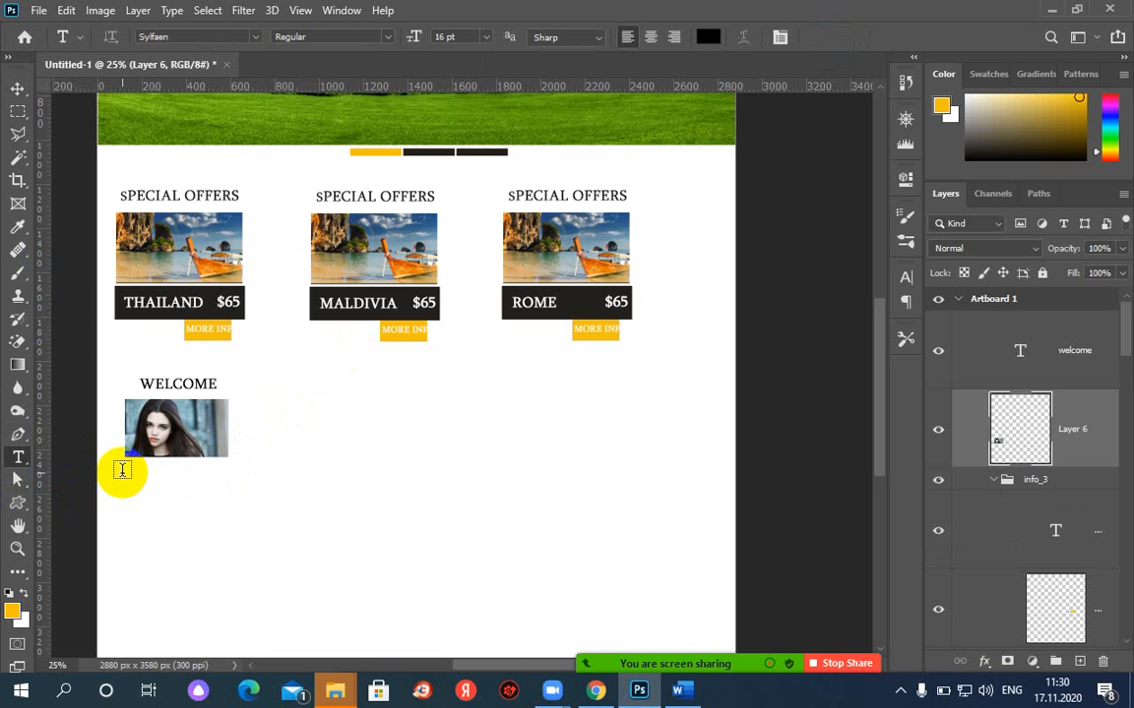
drag(122, 471, 229, 503)
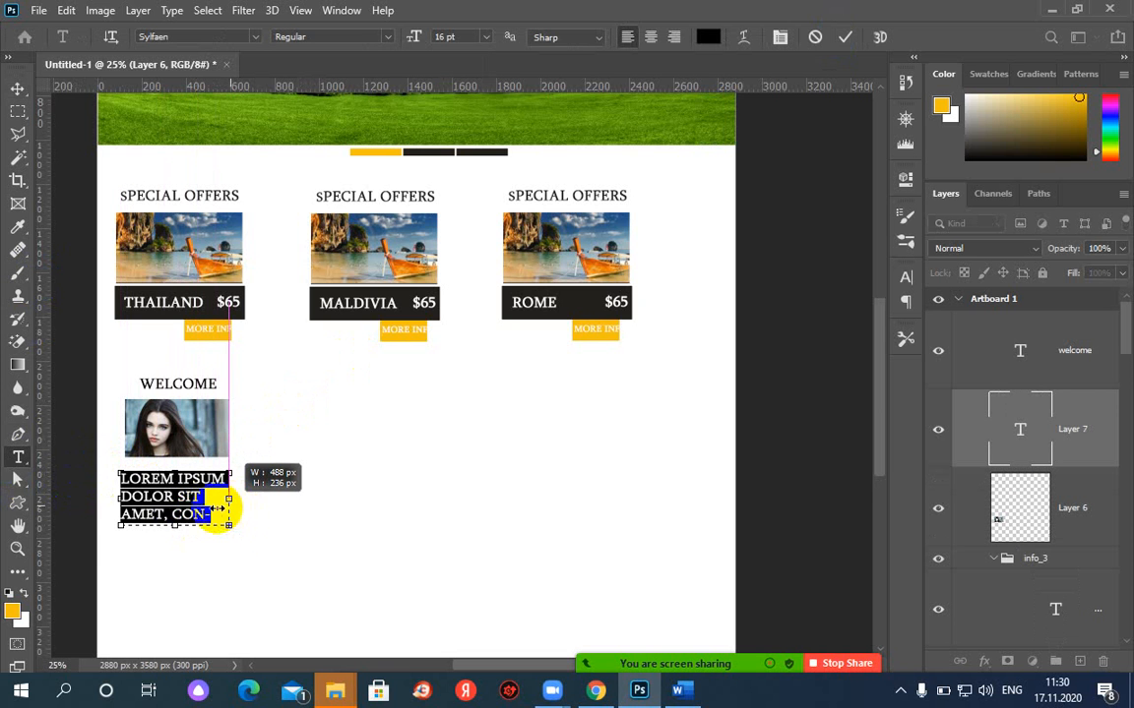
click(484, 42)
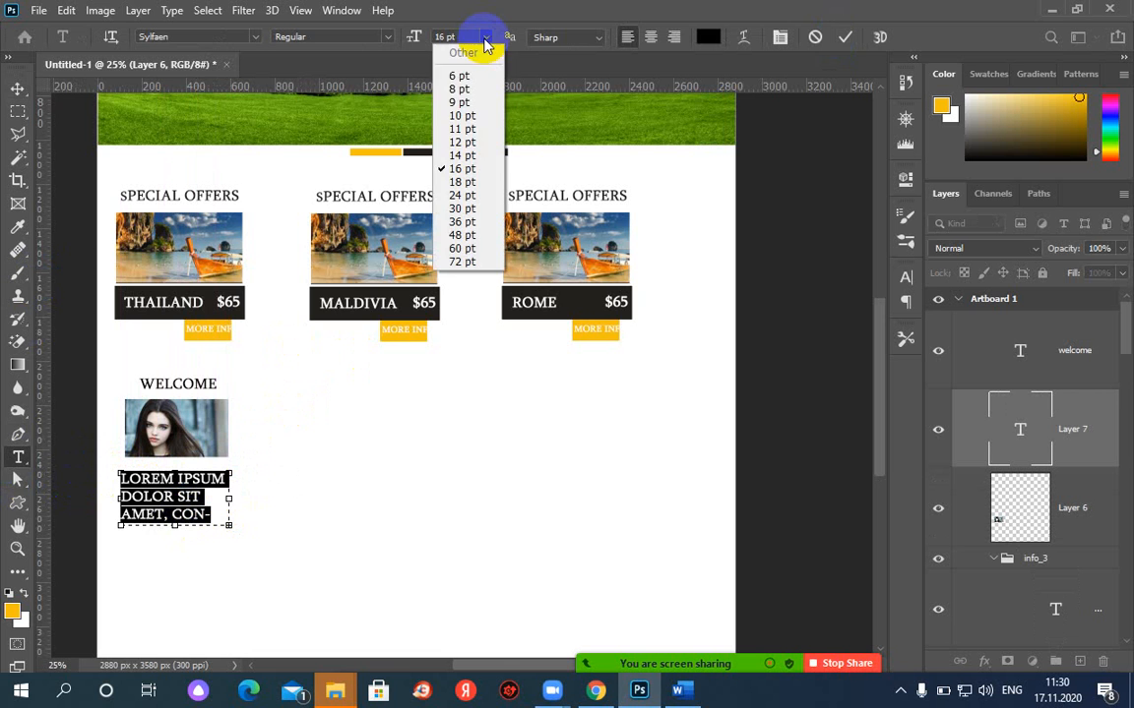
click(462, 117)
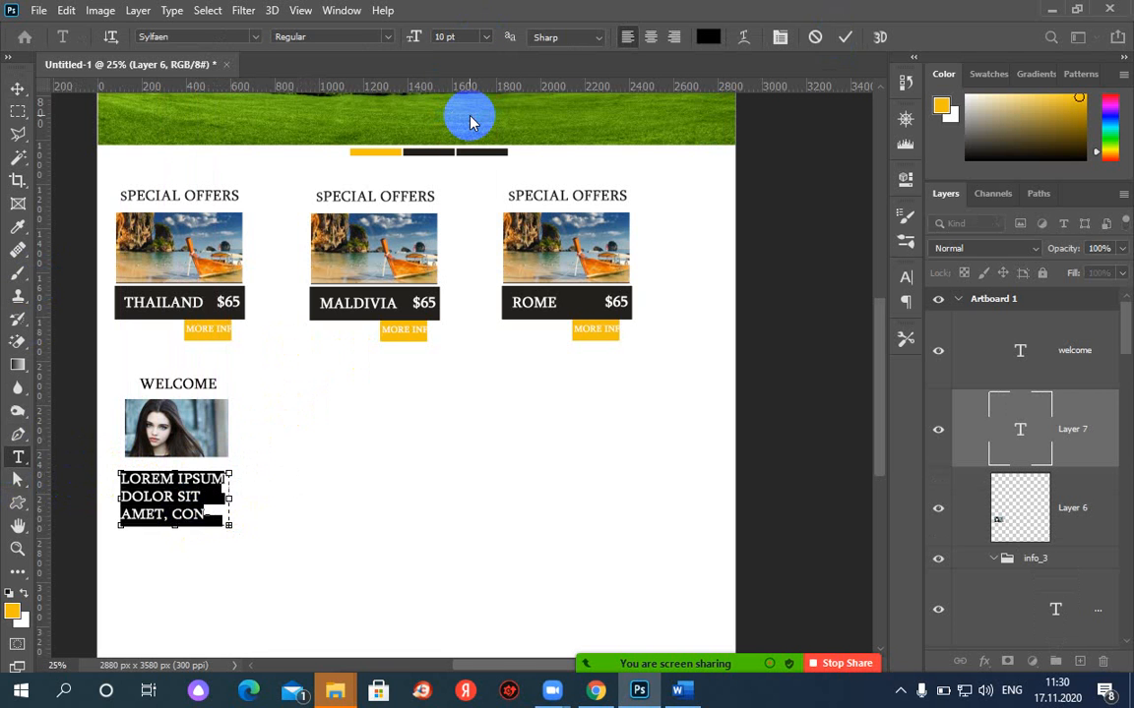
click(846, 37)
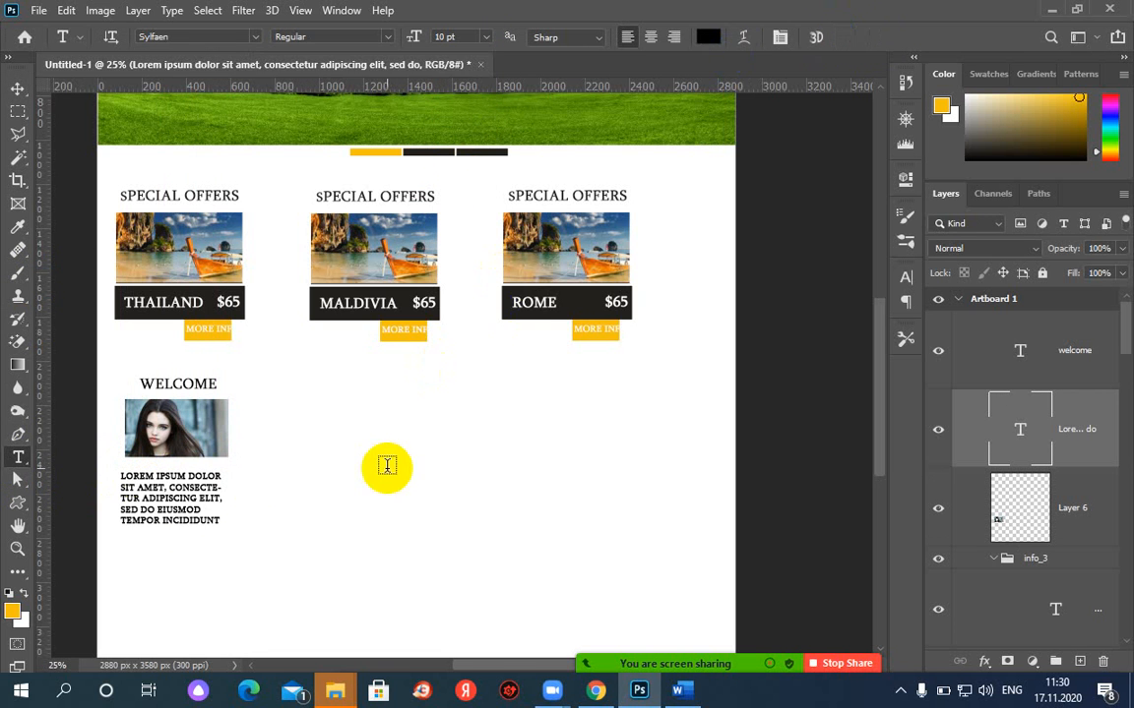
Step: Check the template's lower columns in Chrome and duplicate the Lorem ipsum paragraph in Photoshop into two columns of two beside the Welcome section
click(597, 693)
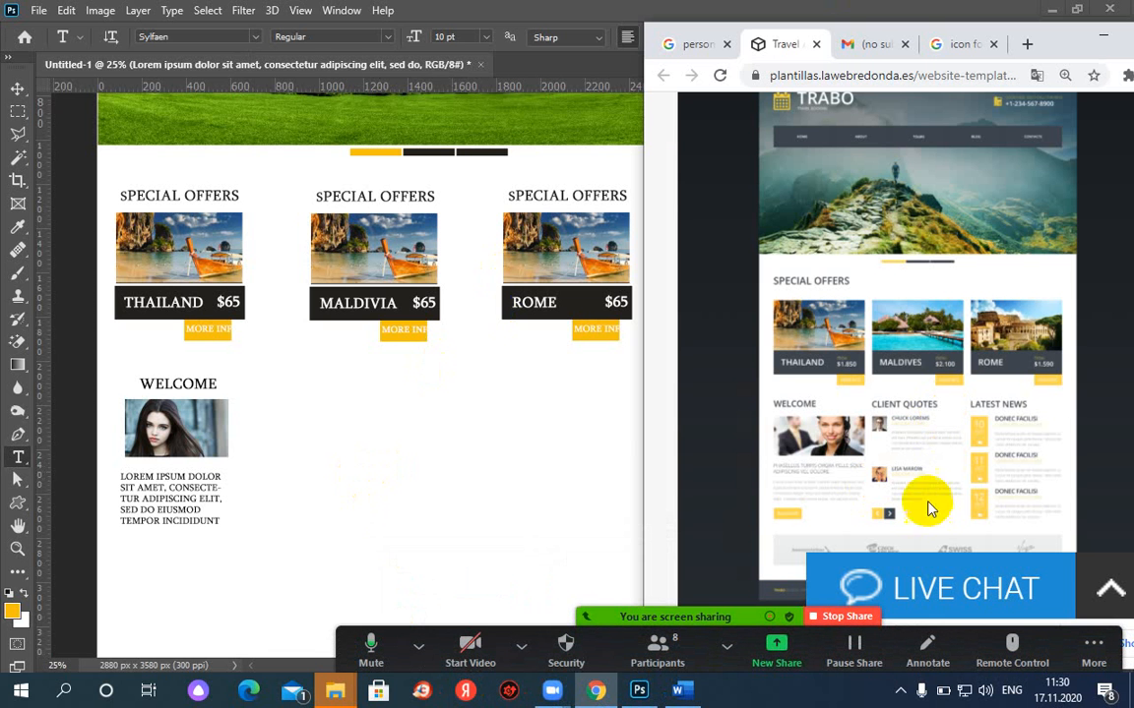
click(144, 502)
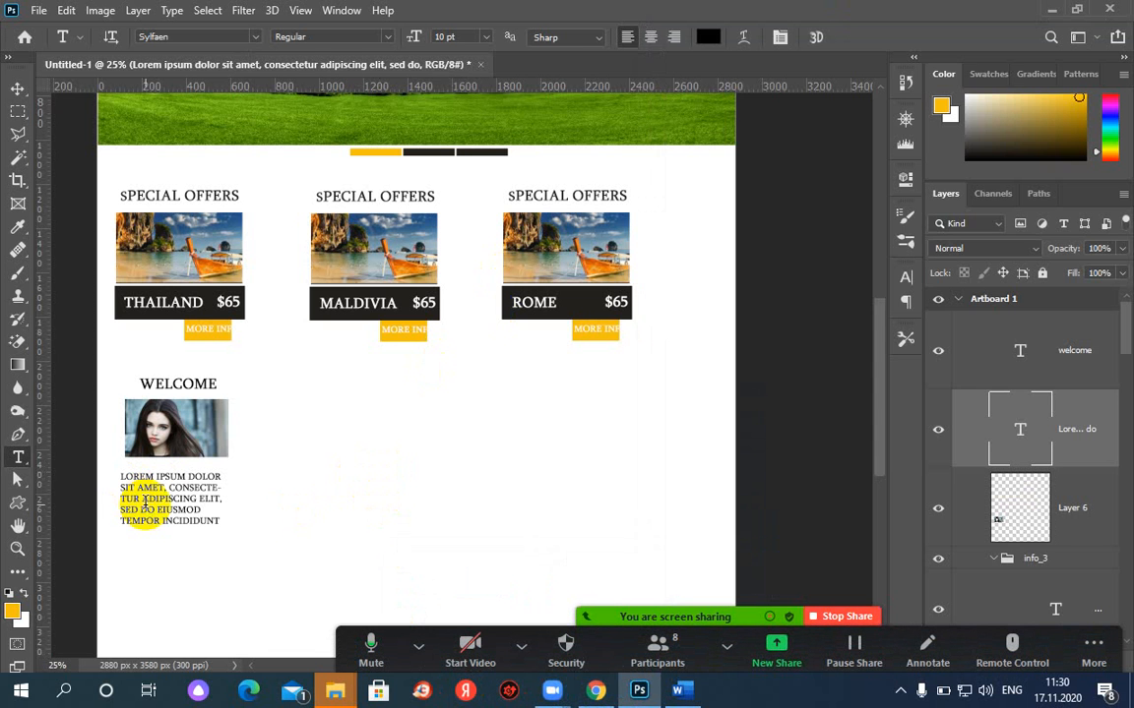
click(17, 90)
click(139, 487)
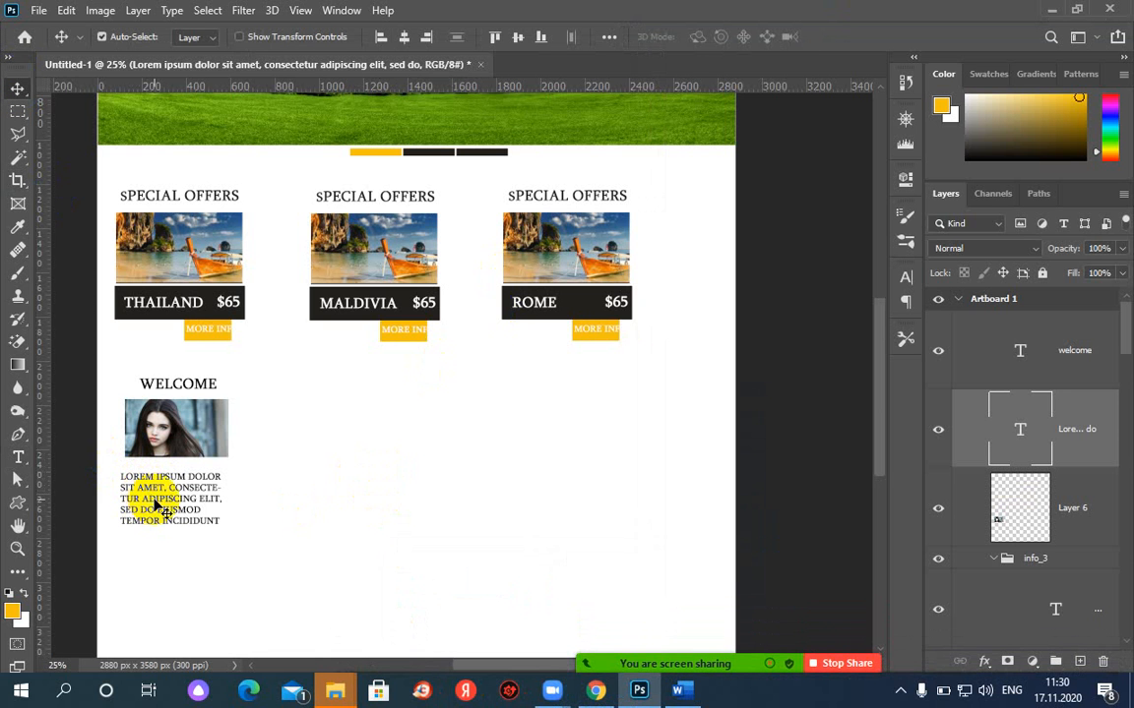
drag(155, 501, 366, 506)
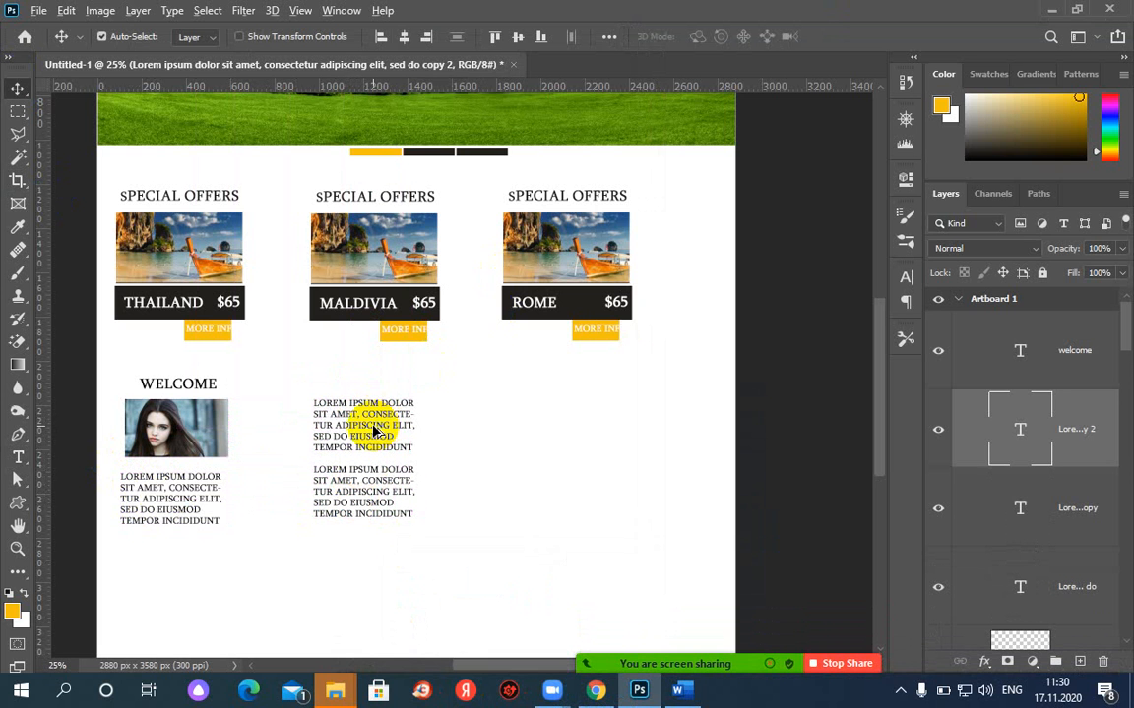
drag(374, 430, 511, 495)
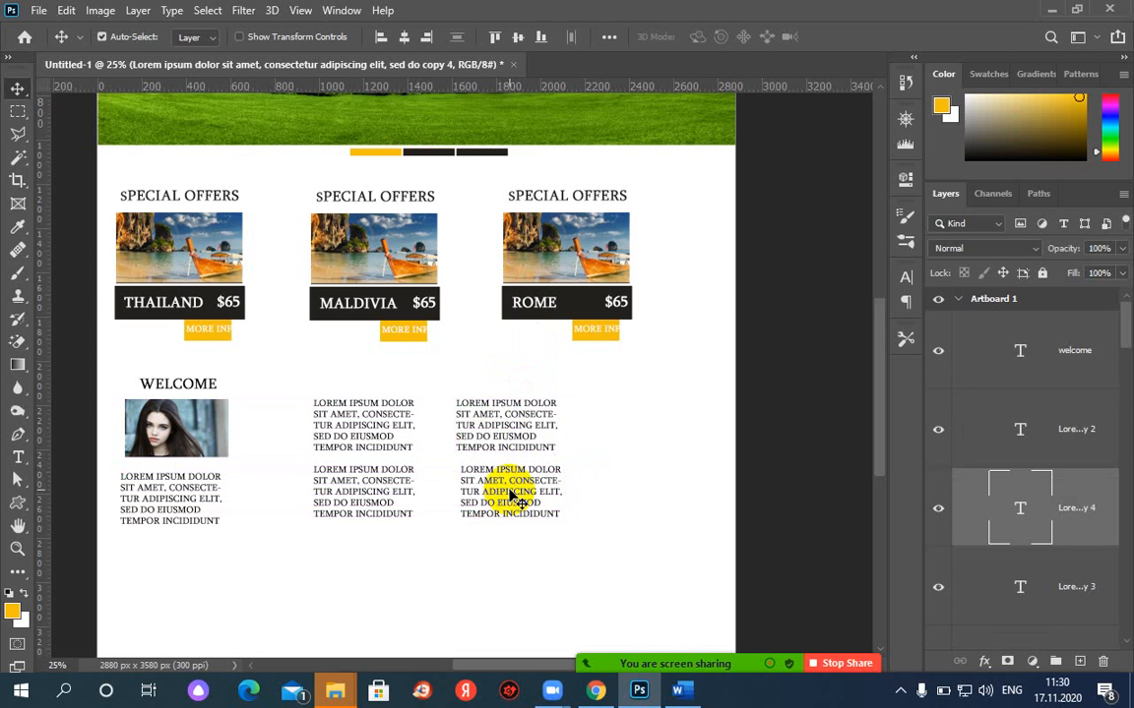
click(580, 490)
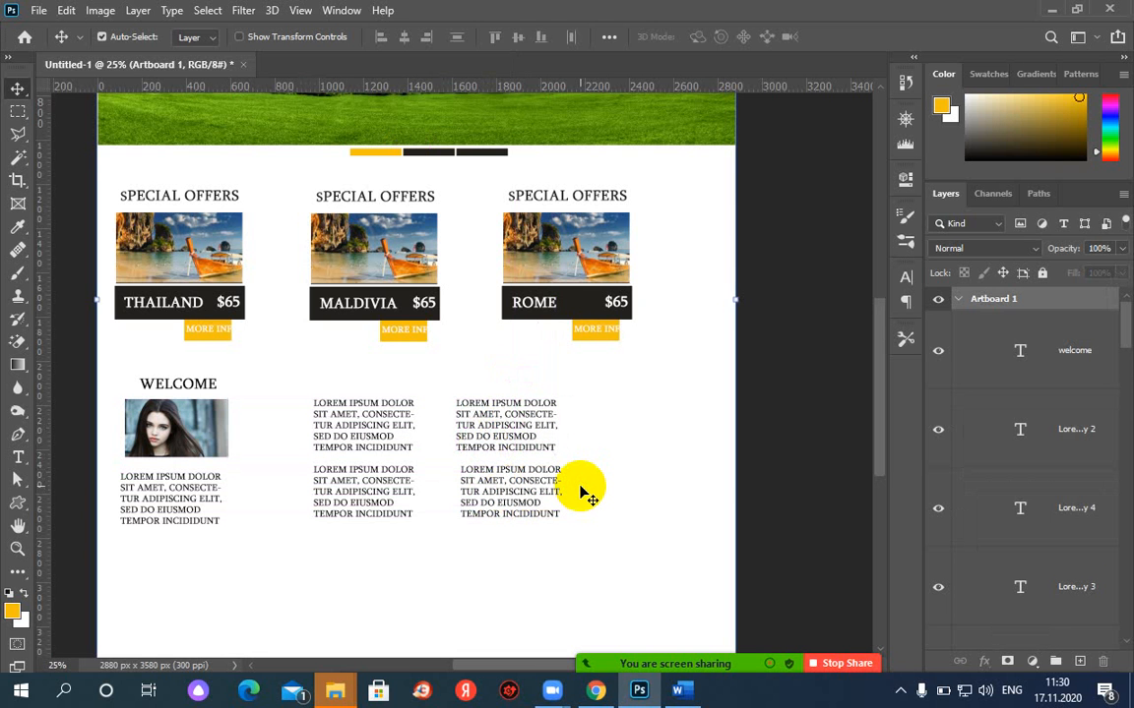
Step: Check the Welcome column's button in the Chrome template and copy the Thailand card's yellow button rectangle below the Welcome paragraph in Photoshop
click(595, 691)
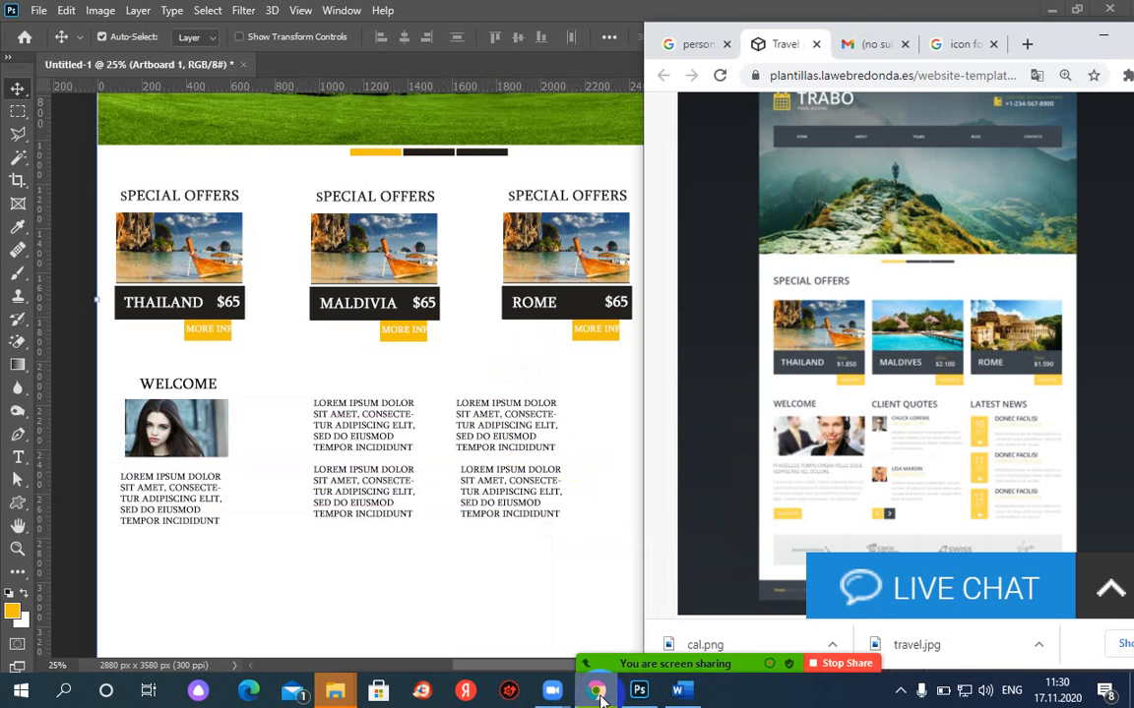
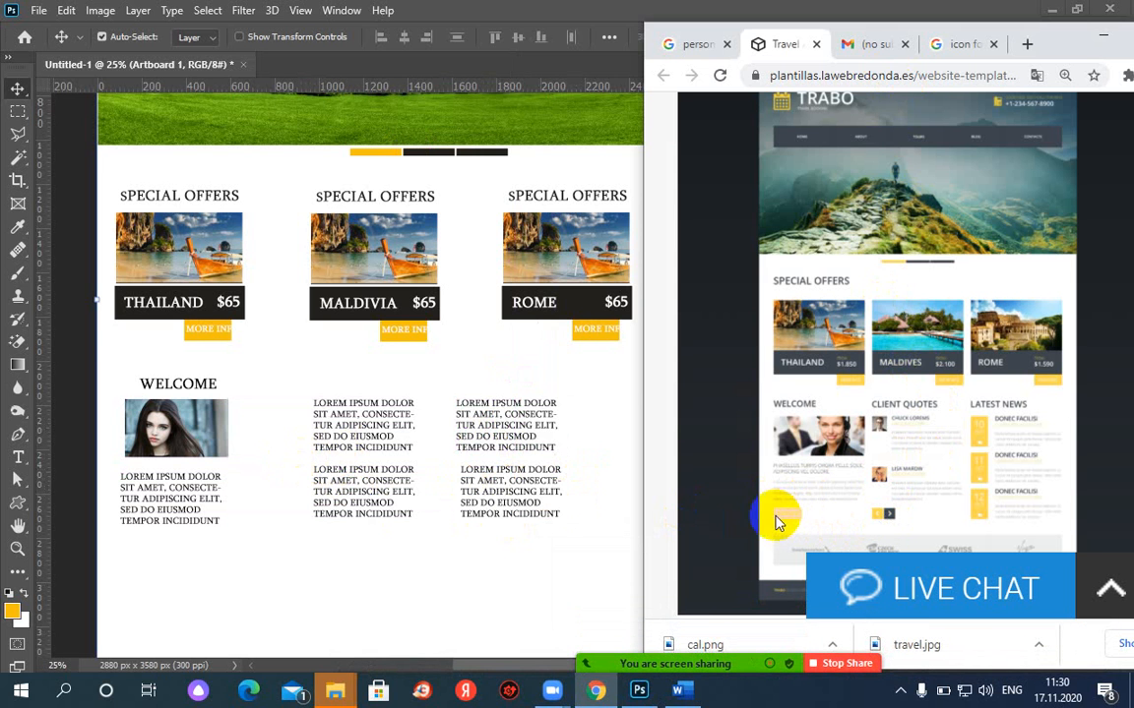
click(217, 343)
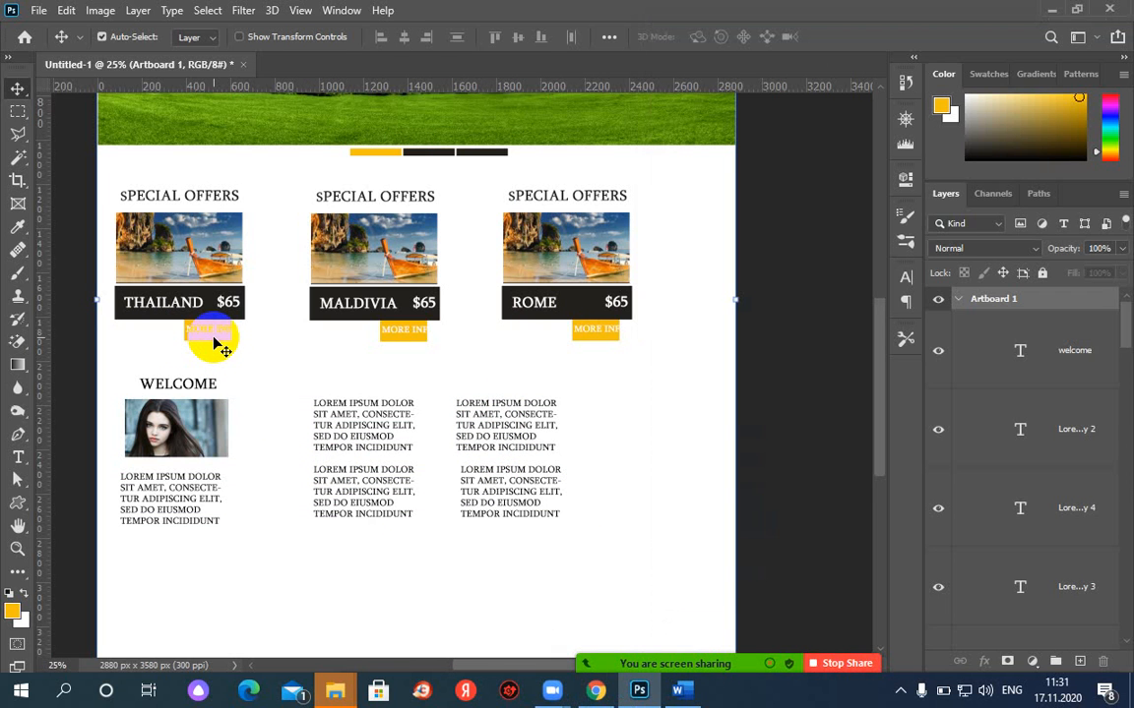
click(216, 344)
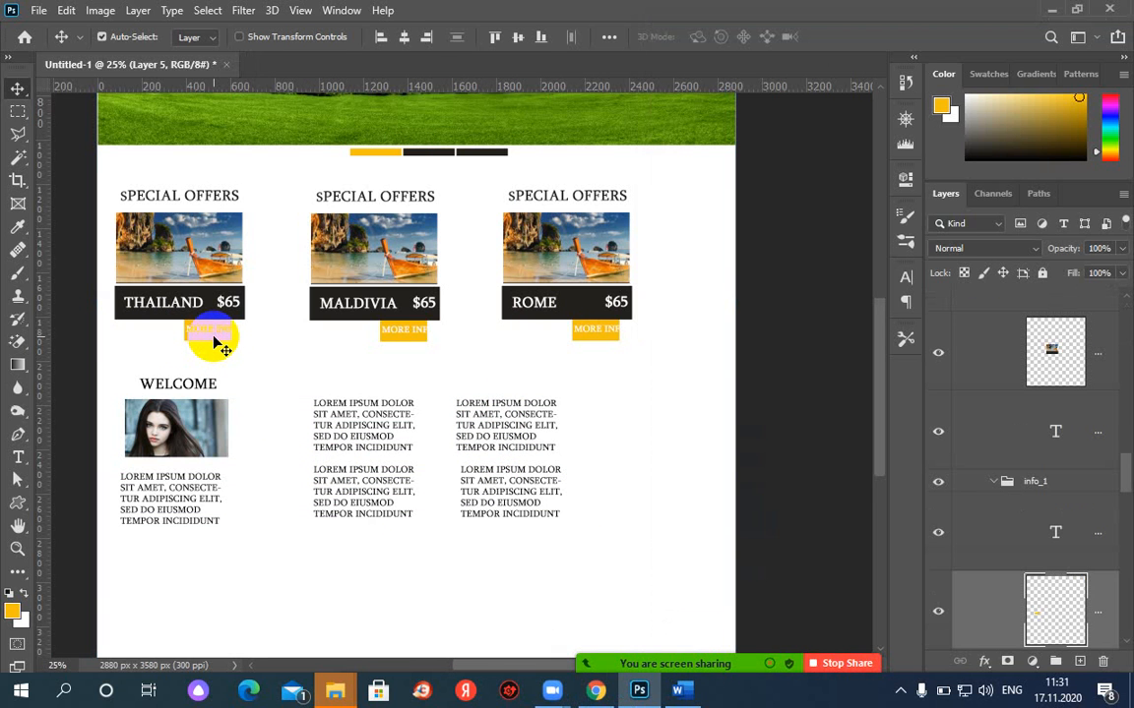
drag(213, 339, 187, 566)
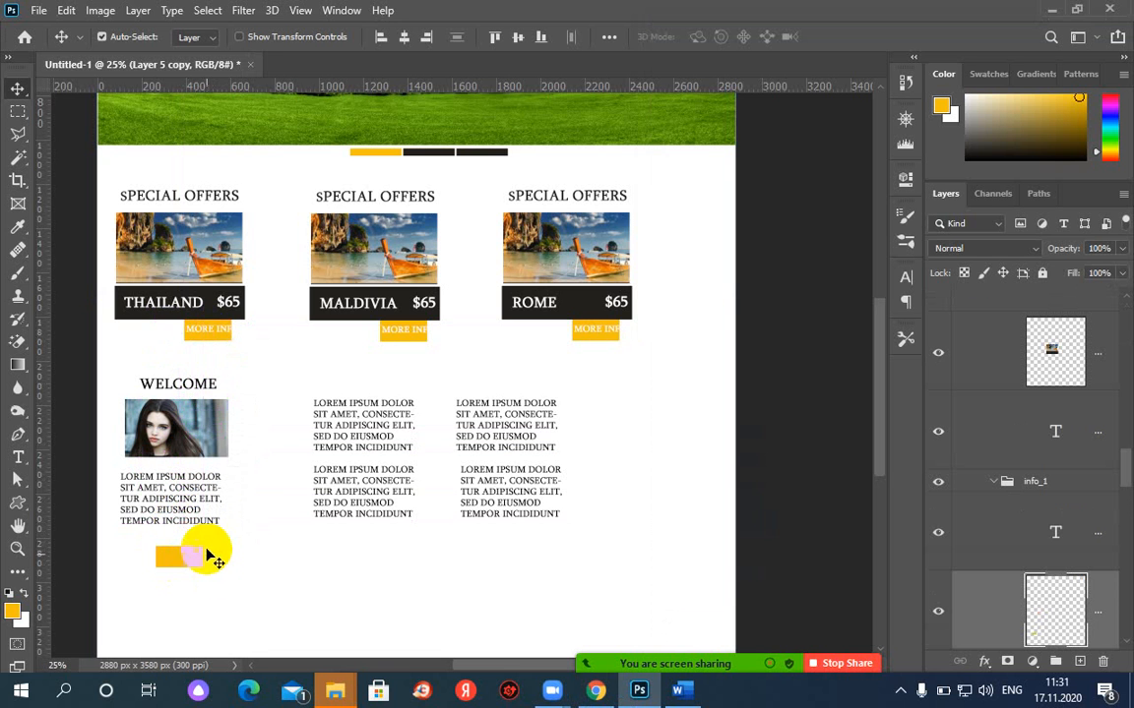
click(207, 334)
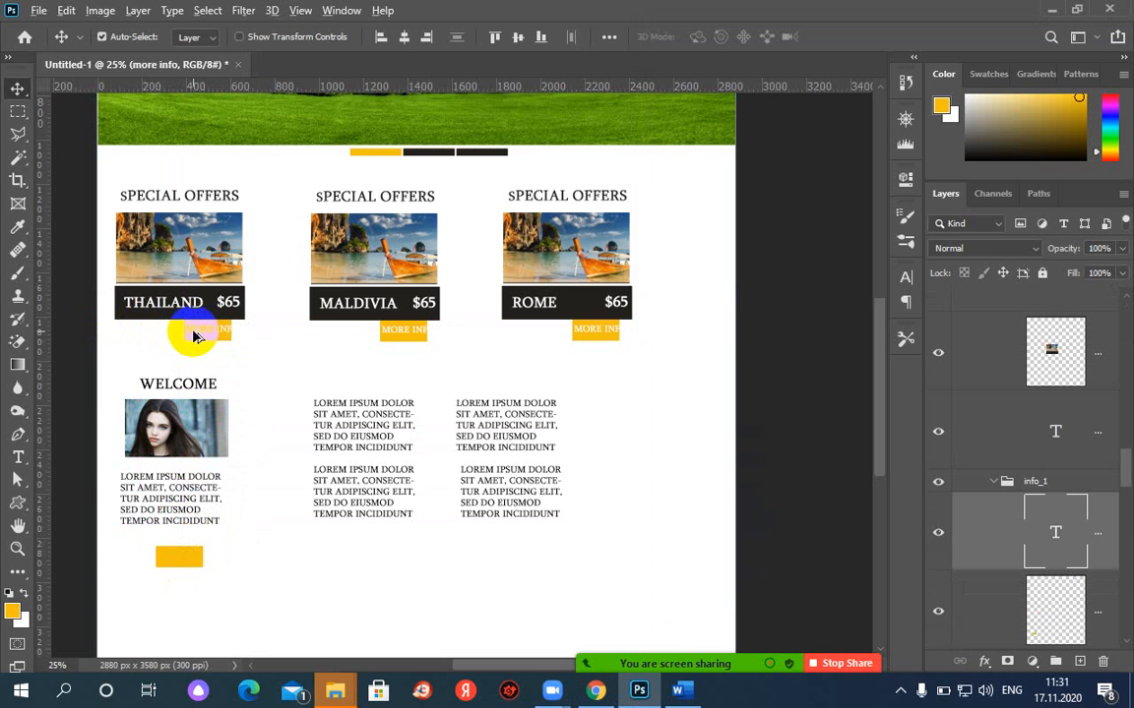
click(96, 337)
drag(96, 337, 401, 394)
key(ctrl+z)
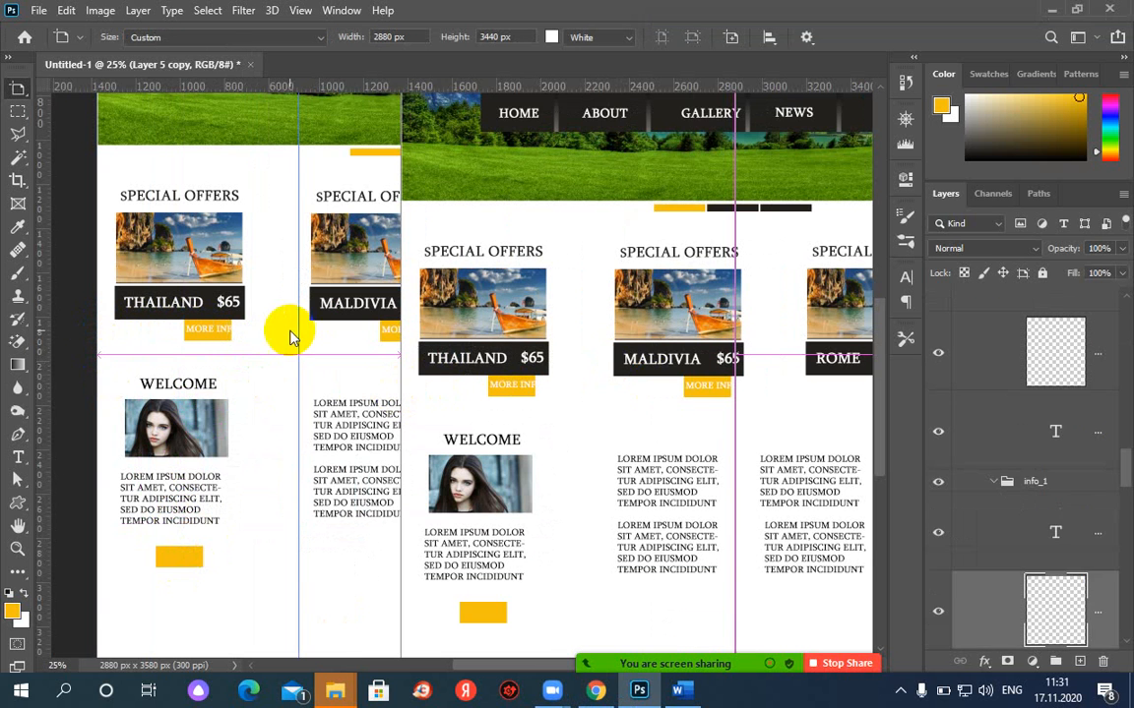
Step: Copy the Thailand card's MORE INFO label onto the yellow rectangle below the Welcome paragraph and nudge it right until it is centred
click(219, 337)
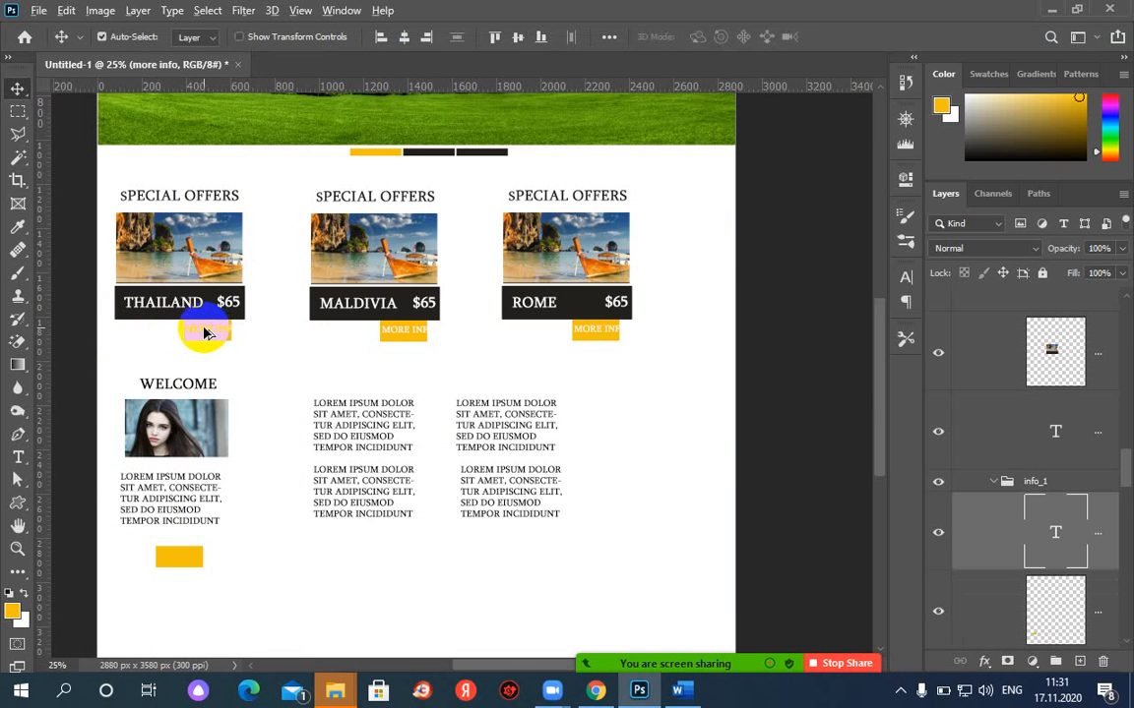
drag(207, 335, 166, 561)
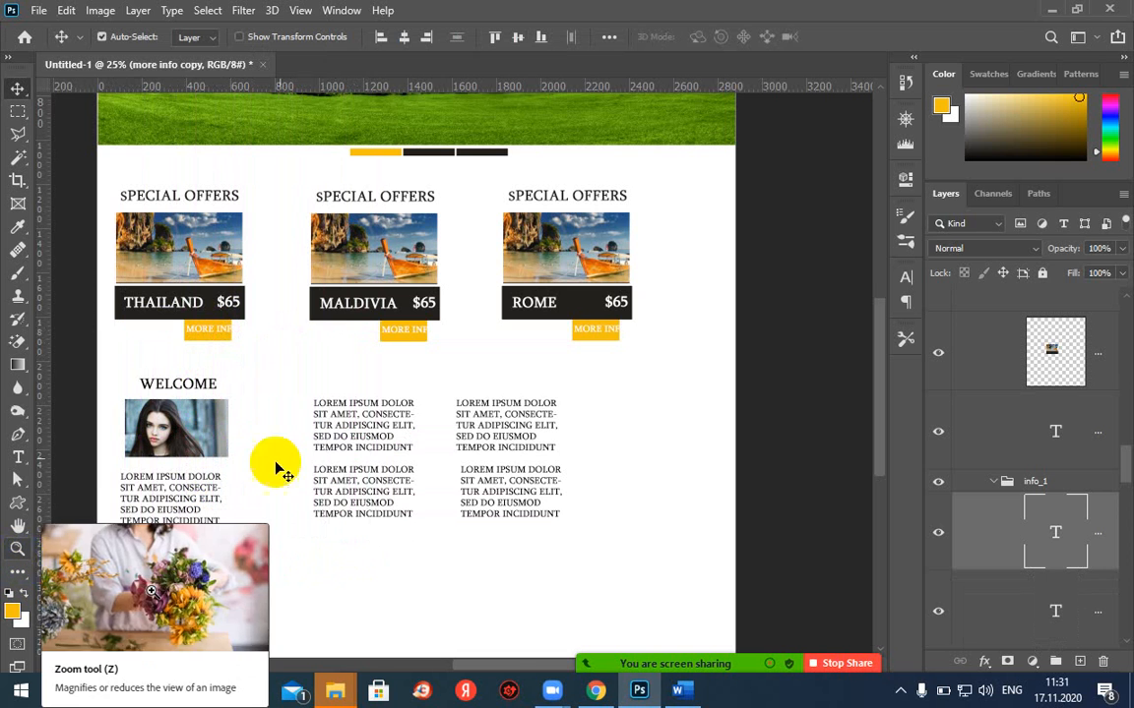
click(368, 373)
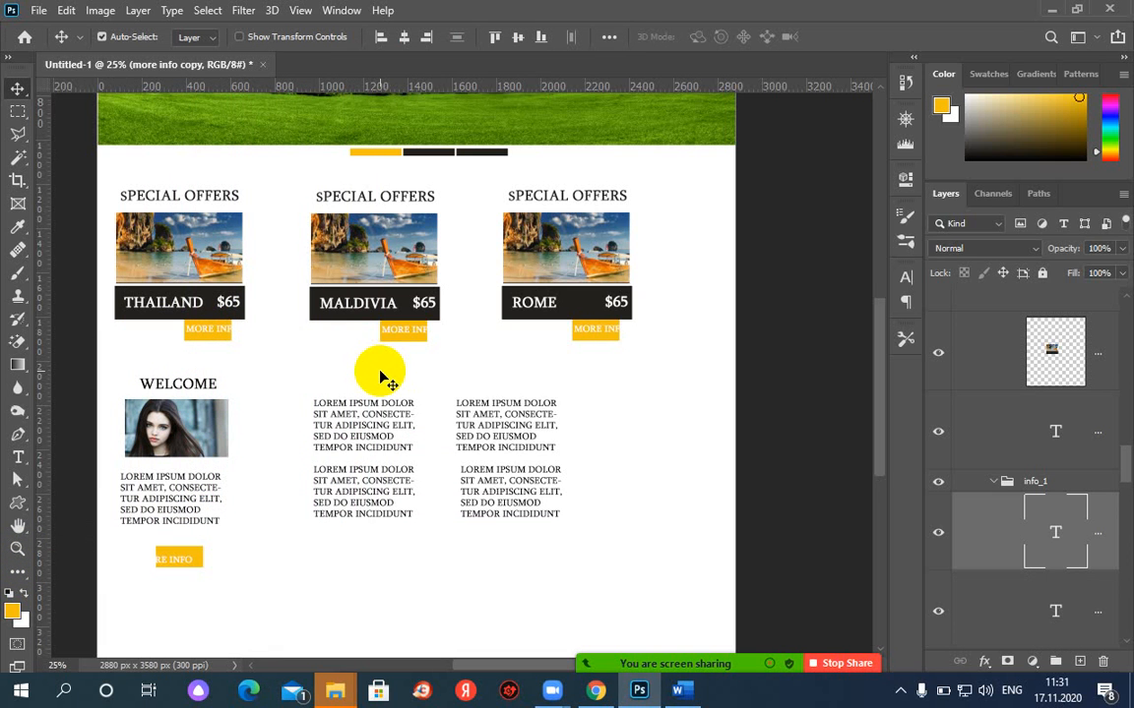
key(Right)
key(Right)
key(Right)
key(Right)
key(Right)
key(Right)
key(Right)
key(Right)
key(Right)
key(Right)
key(Right)
key(Right)
key(Right)
key(Right)
key(Right)
key(Right)
key(Right)
key(Right)
key(Right)
key(Right)
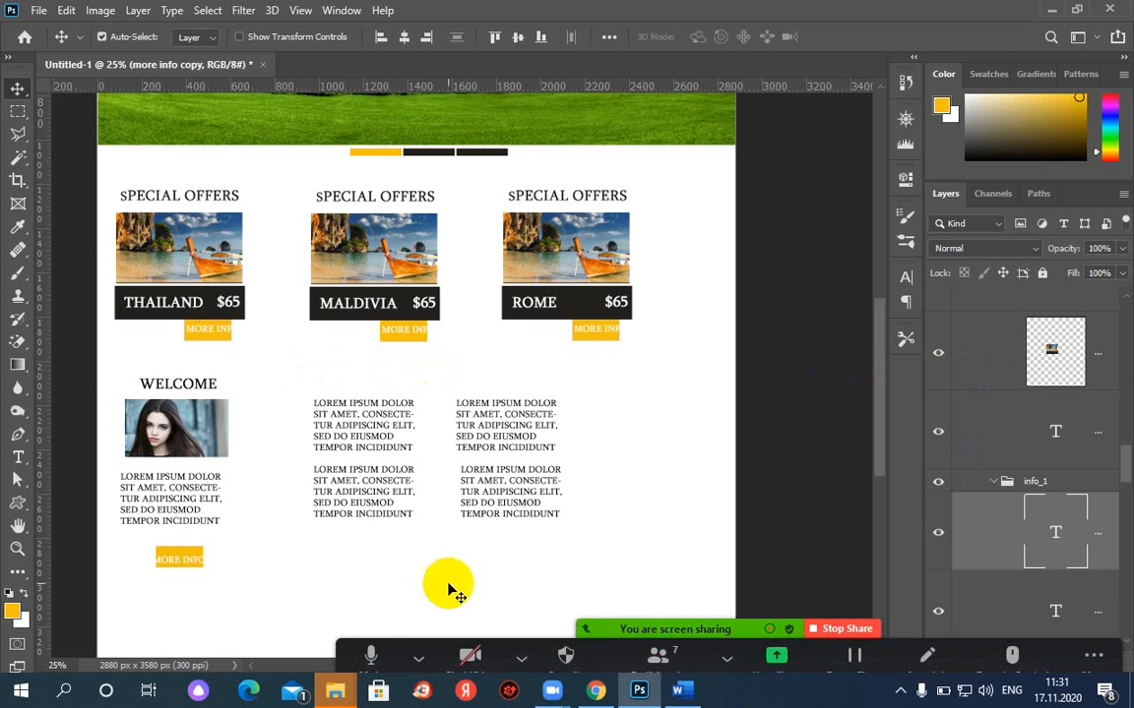
Step: Switch to the travel agency template in Chrome, enlarge the page and examine it for the lower columns' button details
click(522, 646)
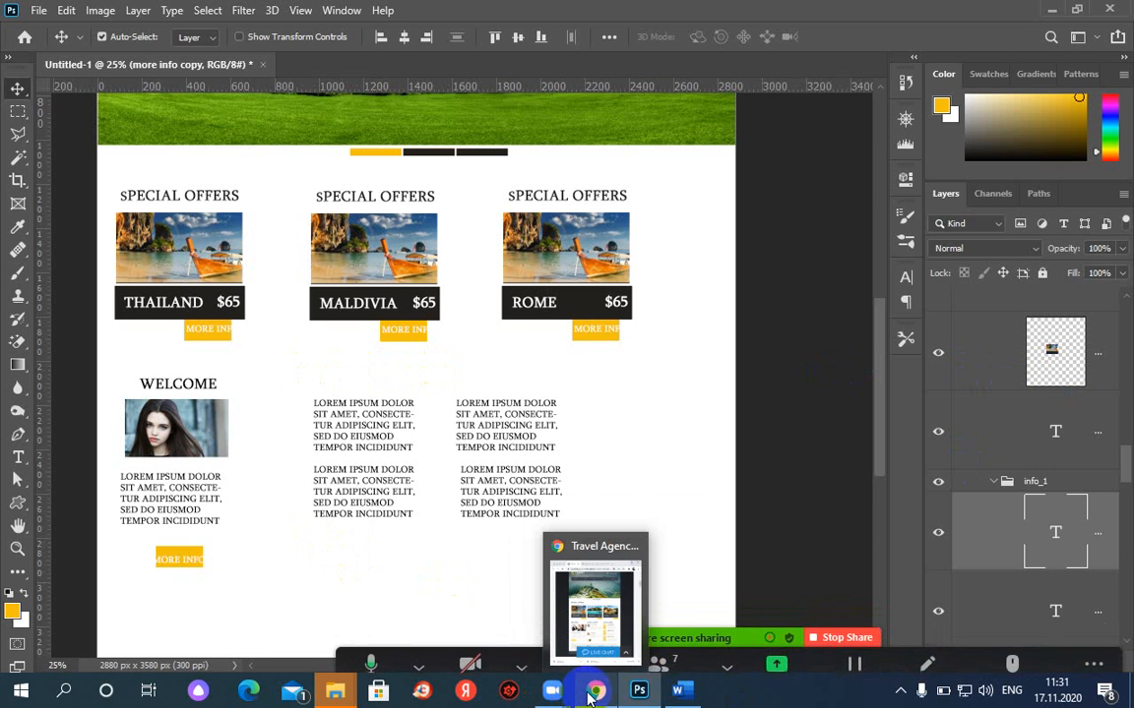
click(596, 692)
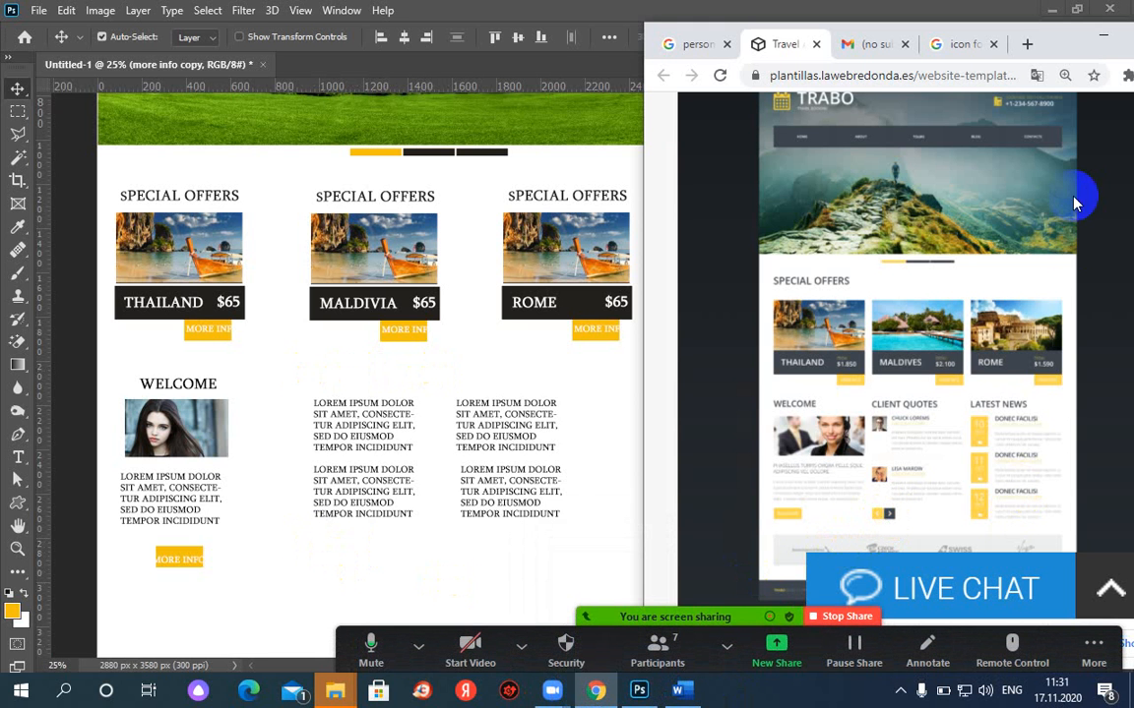
click(1065, 74)
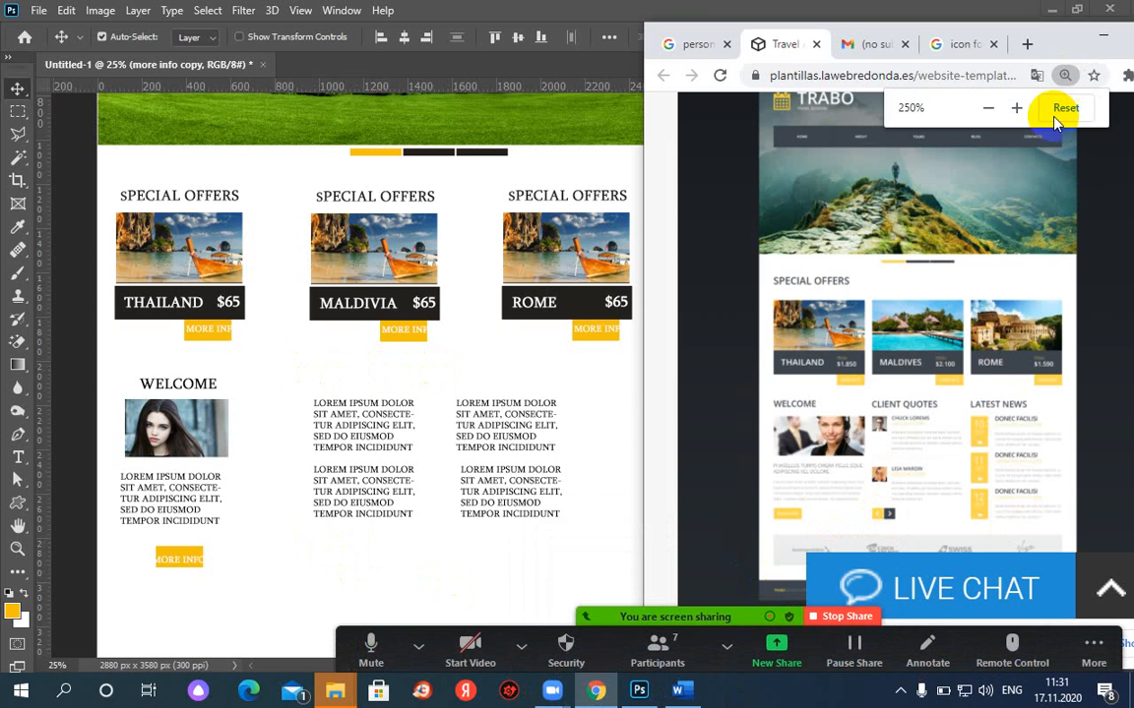
click(1017, 110)
click(1017, 110)
click(1017, 111)
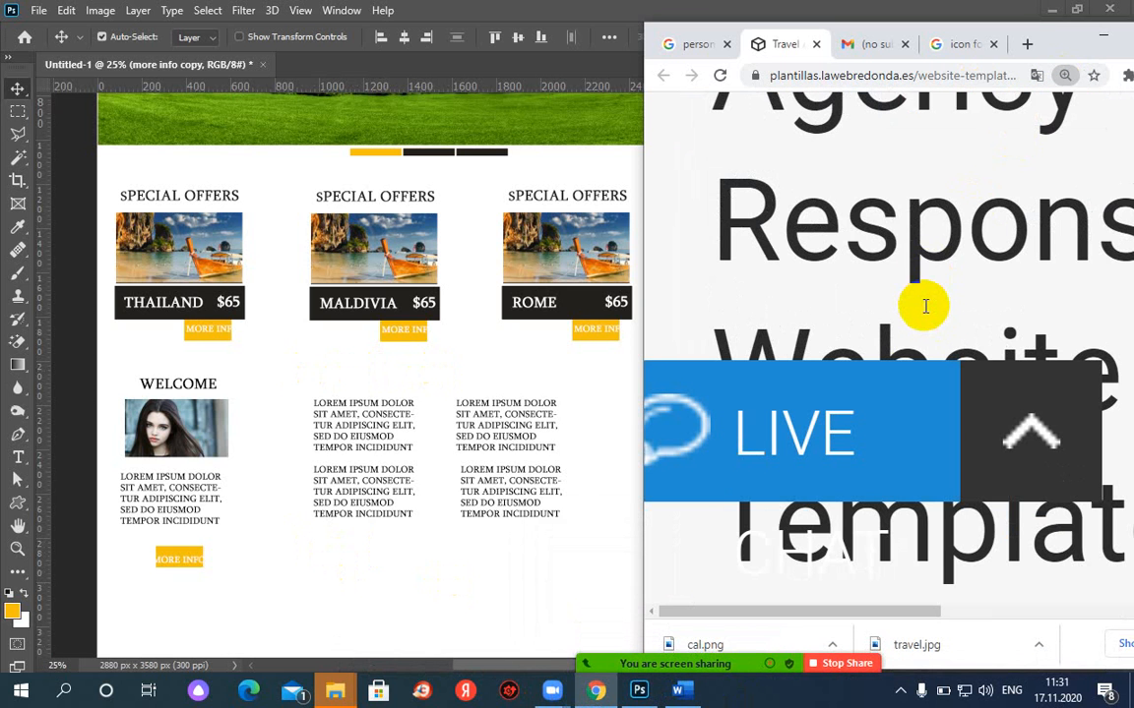
scroll(928, 307, down, 10)
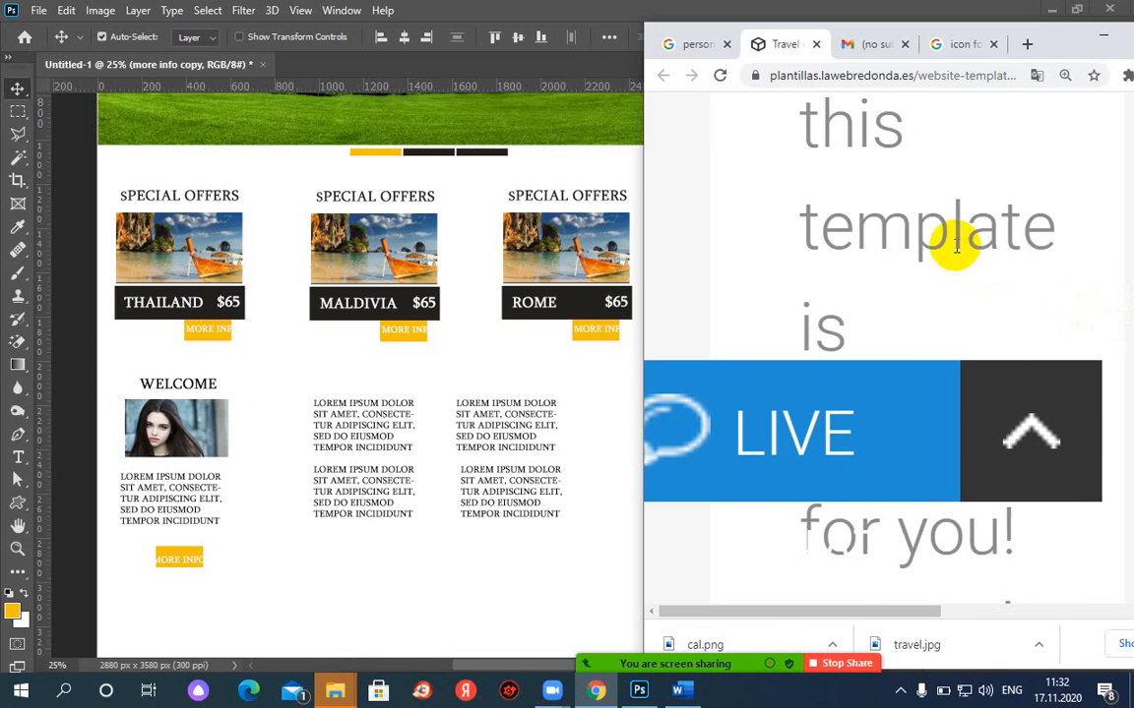
scroll(938, 279, down, 10)
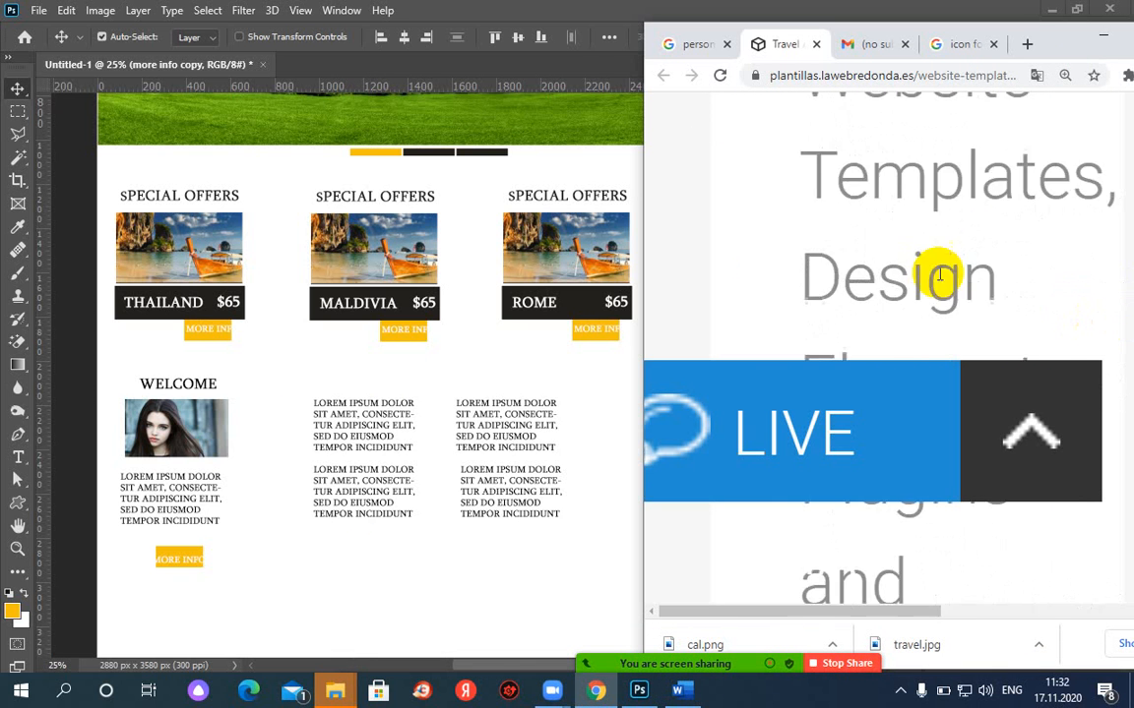
scroll(890, 281, down, 10)
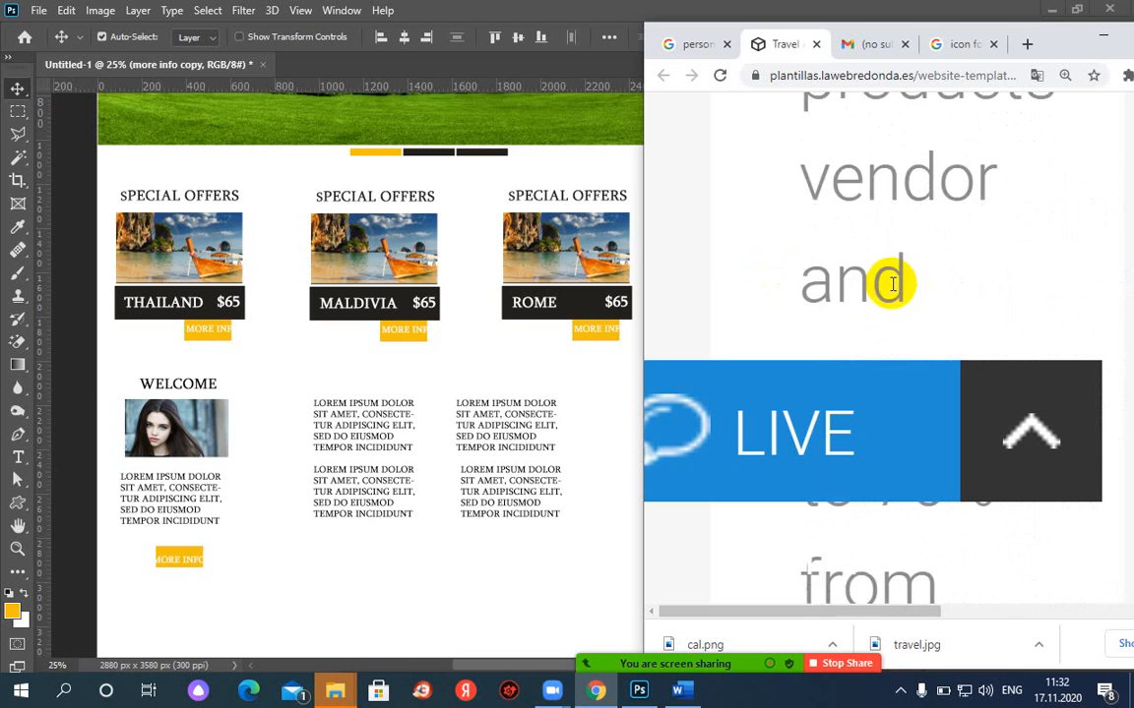
scroll(890, 292, down, 10)
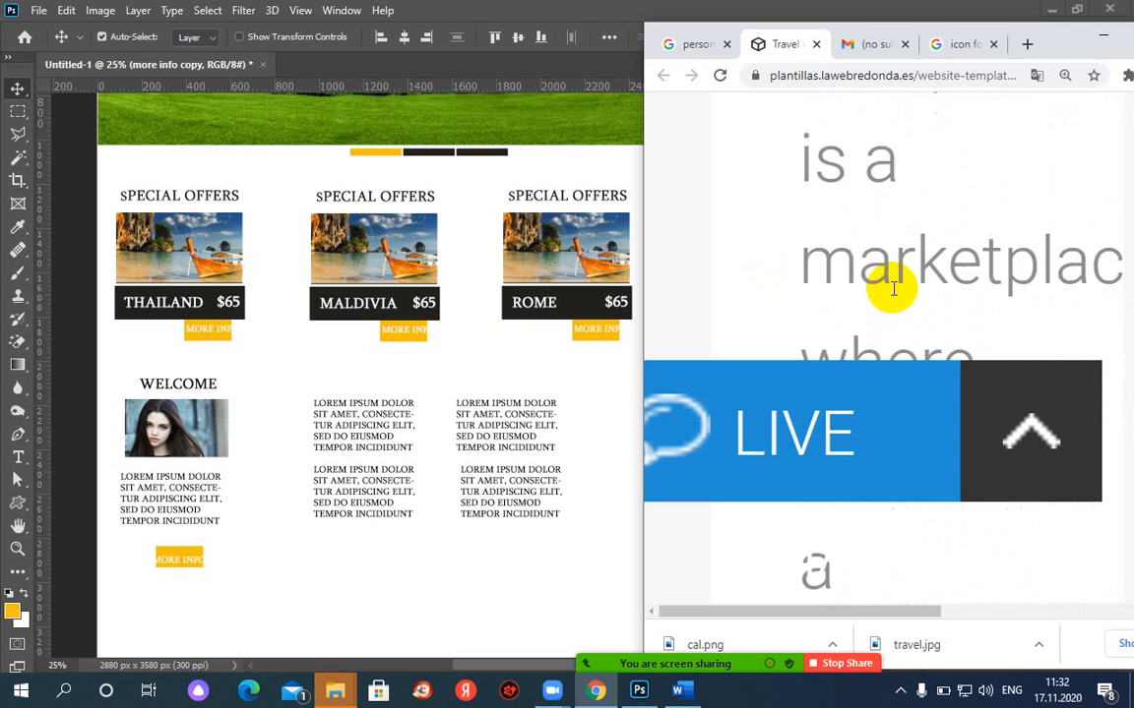
scroll(888, 290, down, 10)
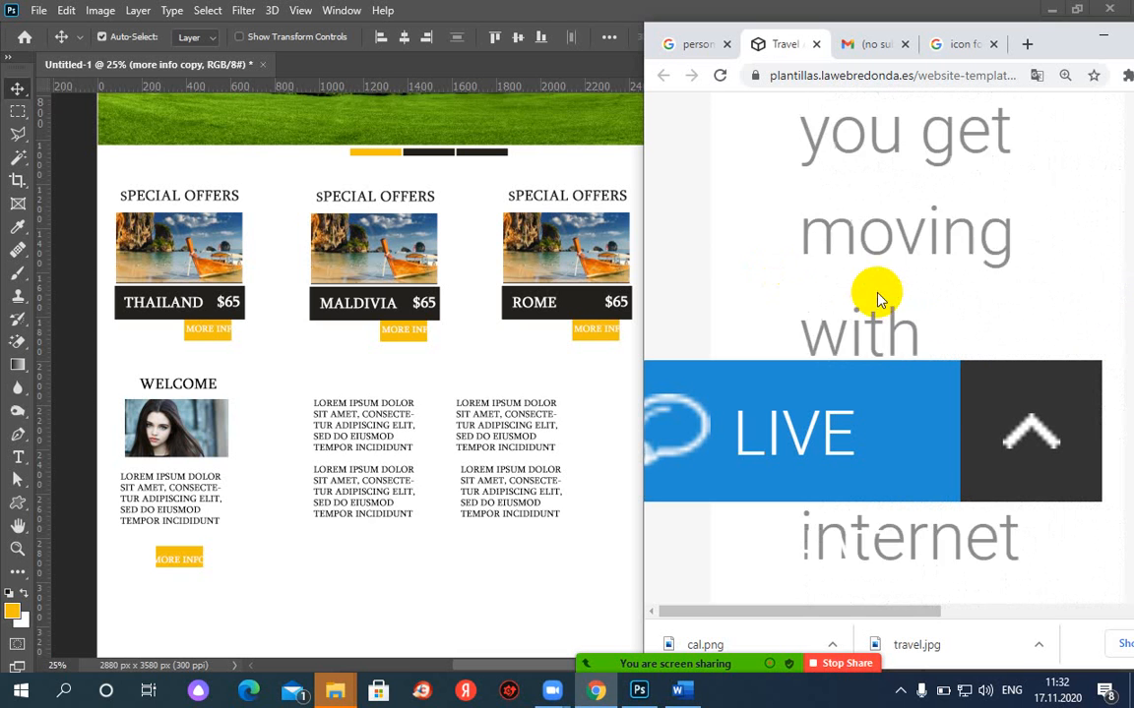
scroll(878, 295, down, 8)
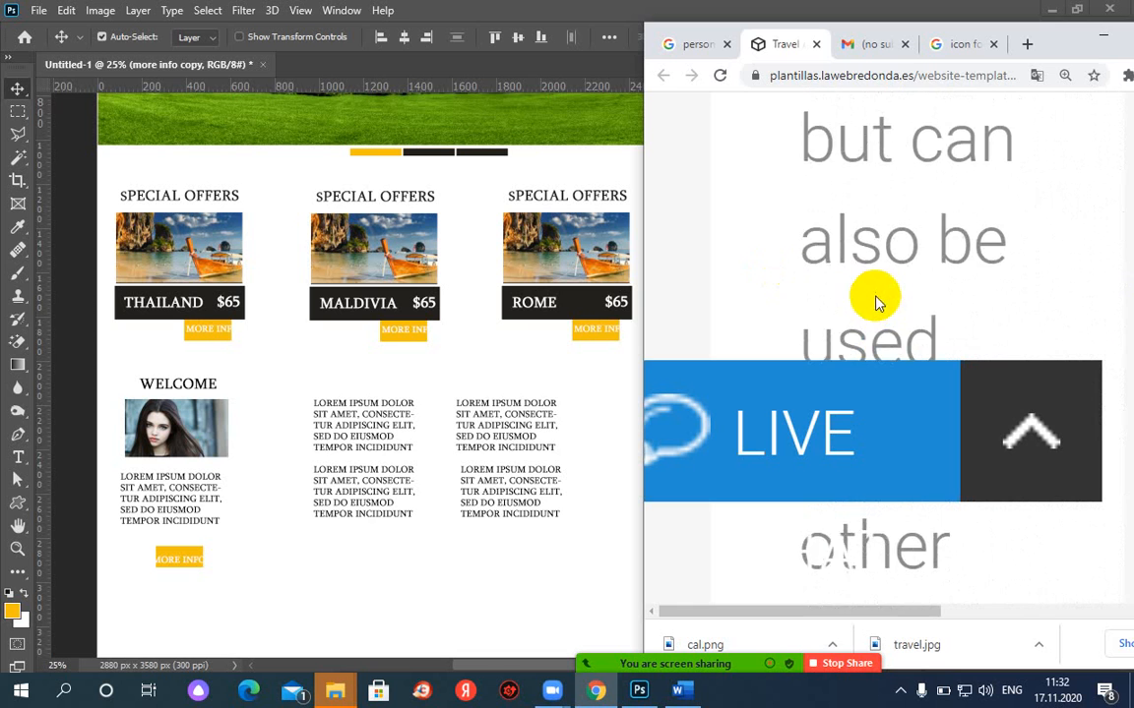
Step: Return to Photoshop and duplicate the Welcome section's blank yellow button rectangle twice in a row below the Lorem ipsum columns
click(320, 562)
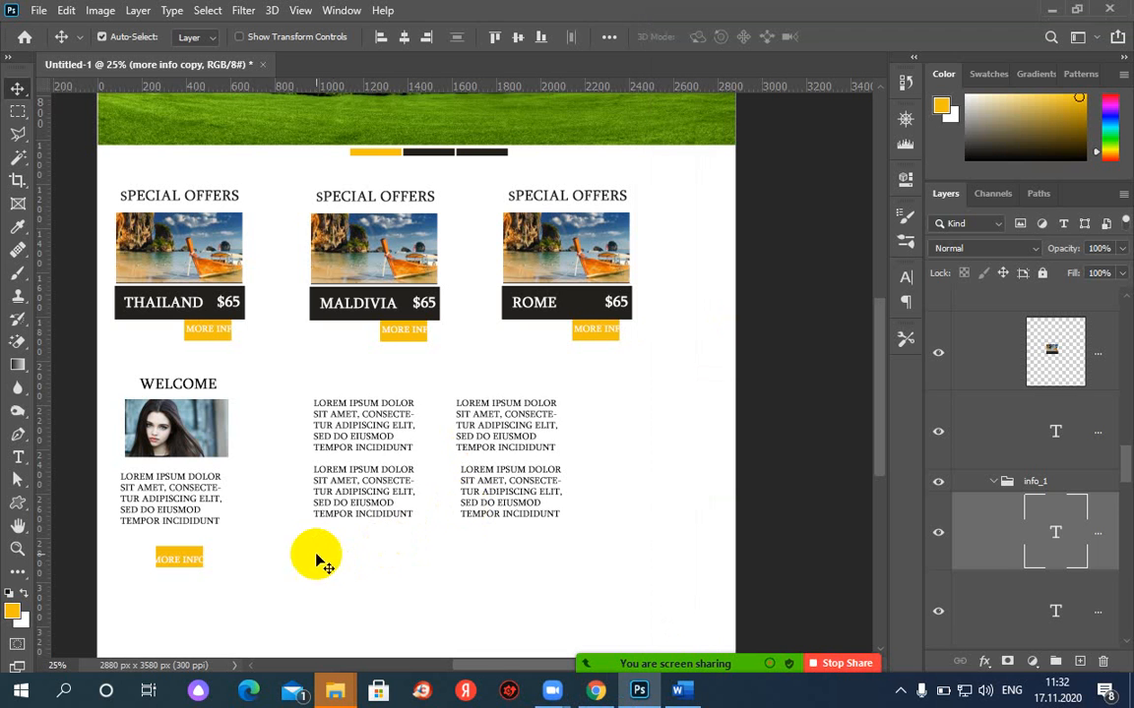
click(19, 113)
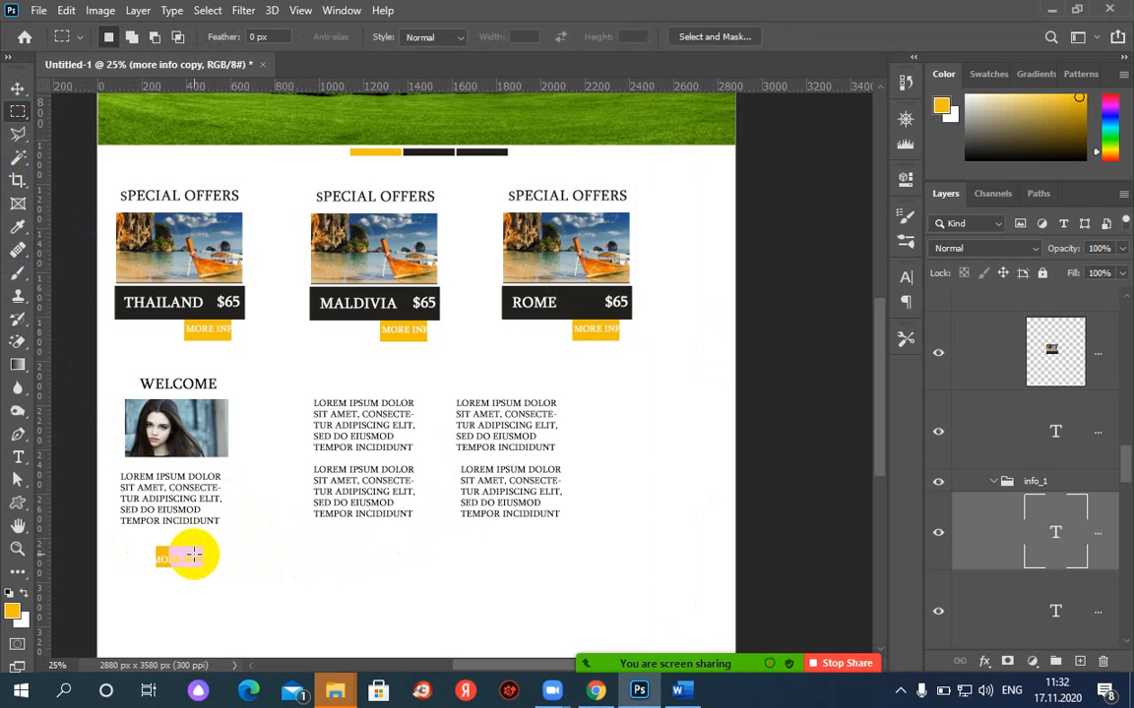
click(16, 91)
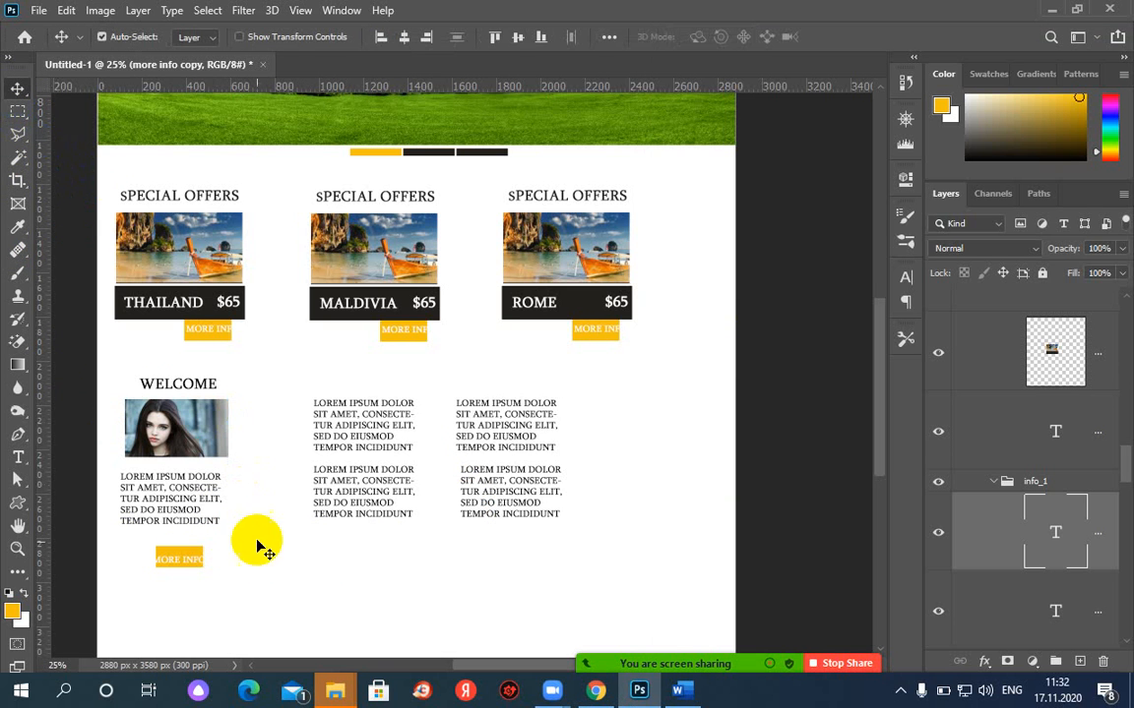
click(187, 561)
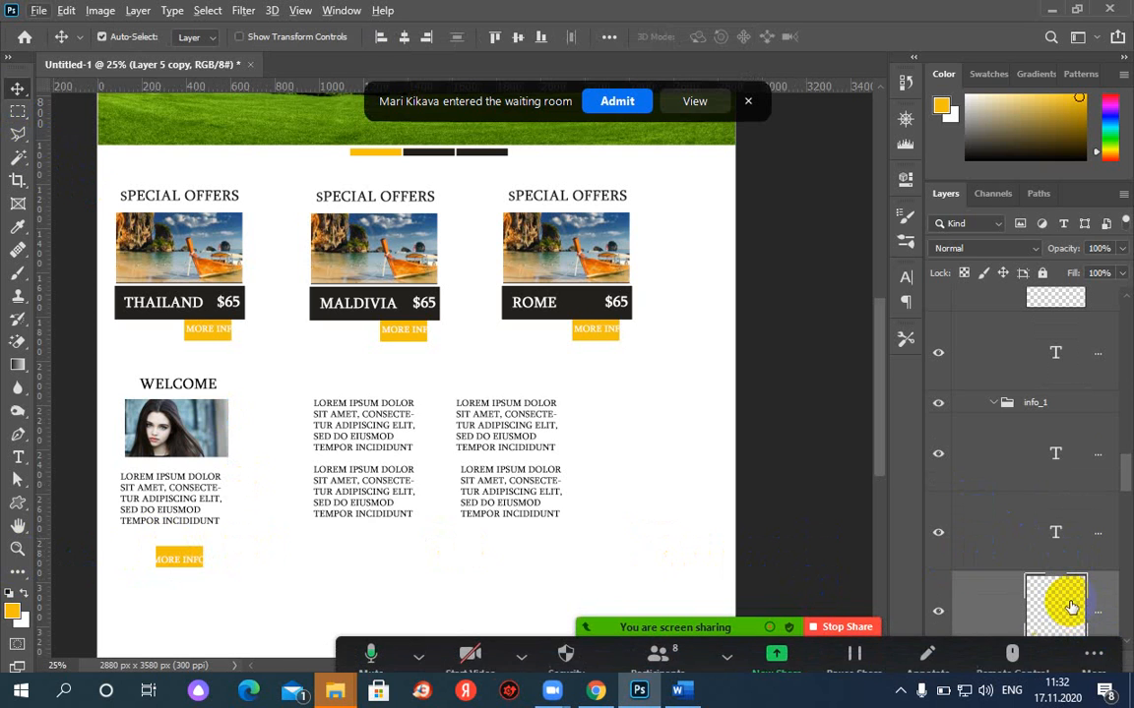
drag(1061, 617, 1079, 662)
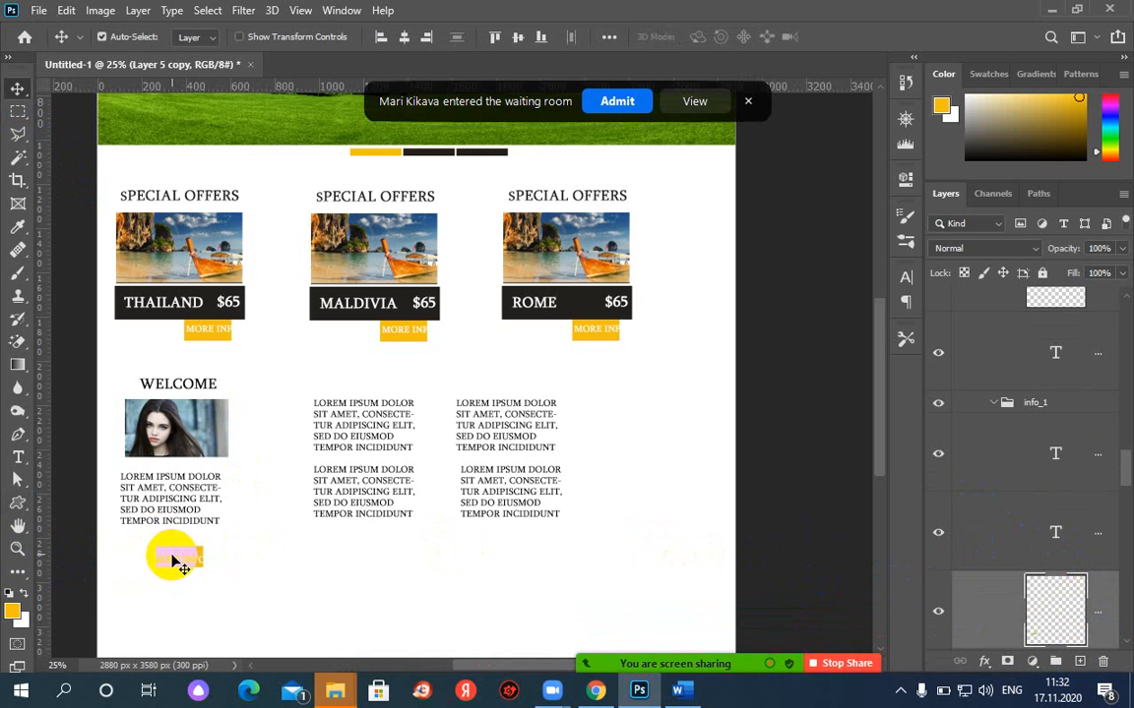
drag(174, 557, 327, 563)
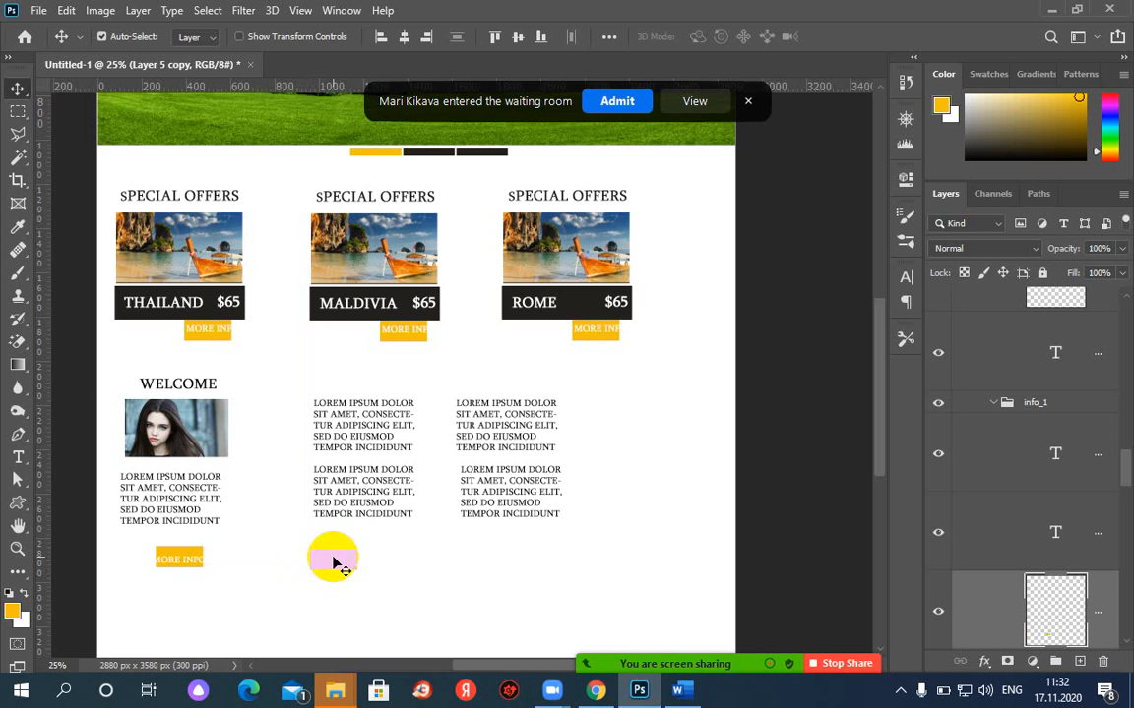
drag(336, 560, 500, 562)
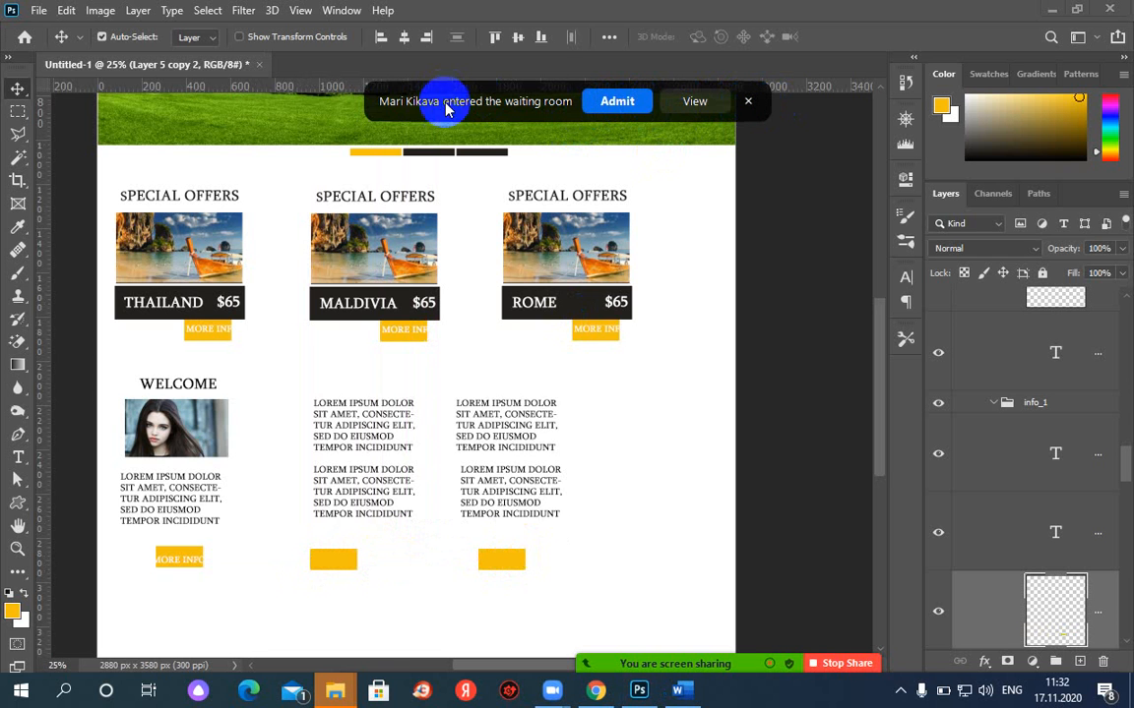
click(600, 102)
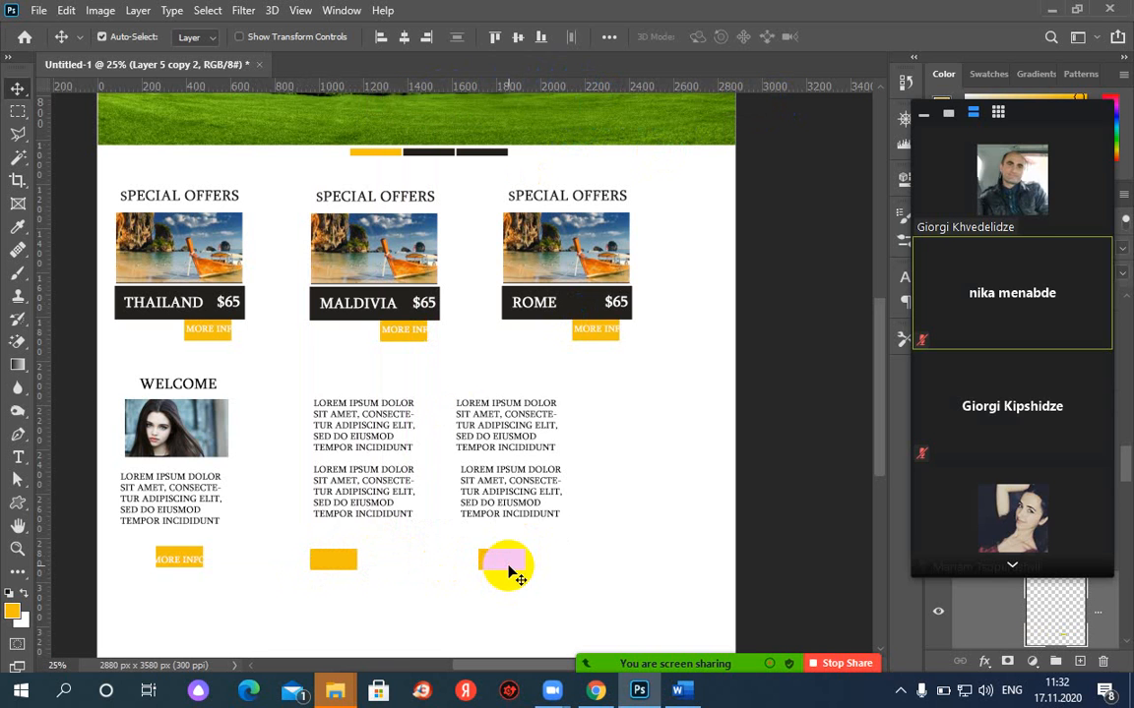
Step: Move the second yellow rectangle copy left until it sits beside the first one below the middle text column
drag(474, 575, 466, 576)
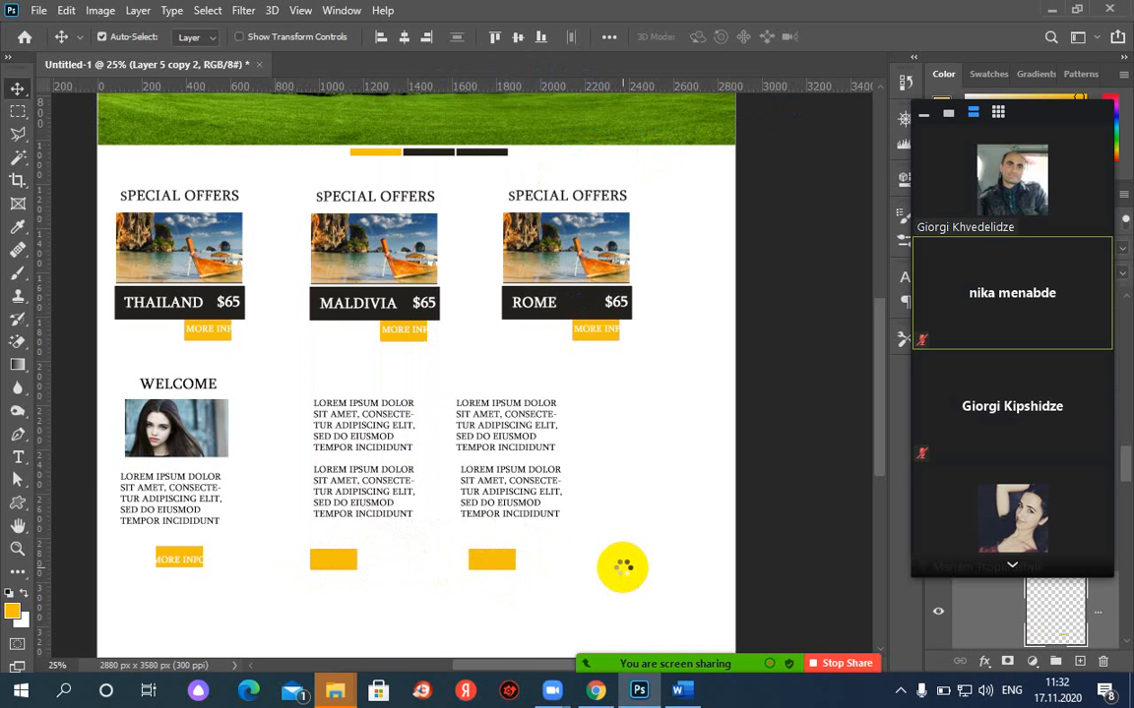
key(shift+Left)
key(shift+Left)
key(shift+Left)
key(shift+Left)
key(shift+Left)
key(shift+Left)
key(shift+Left)
key(shift+Left)
key(shift+Left)
key(shift+Left)
key(shift+Left)
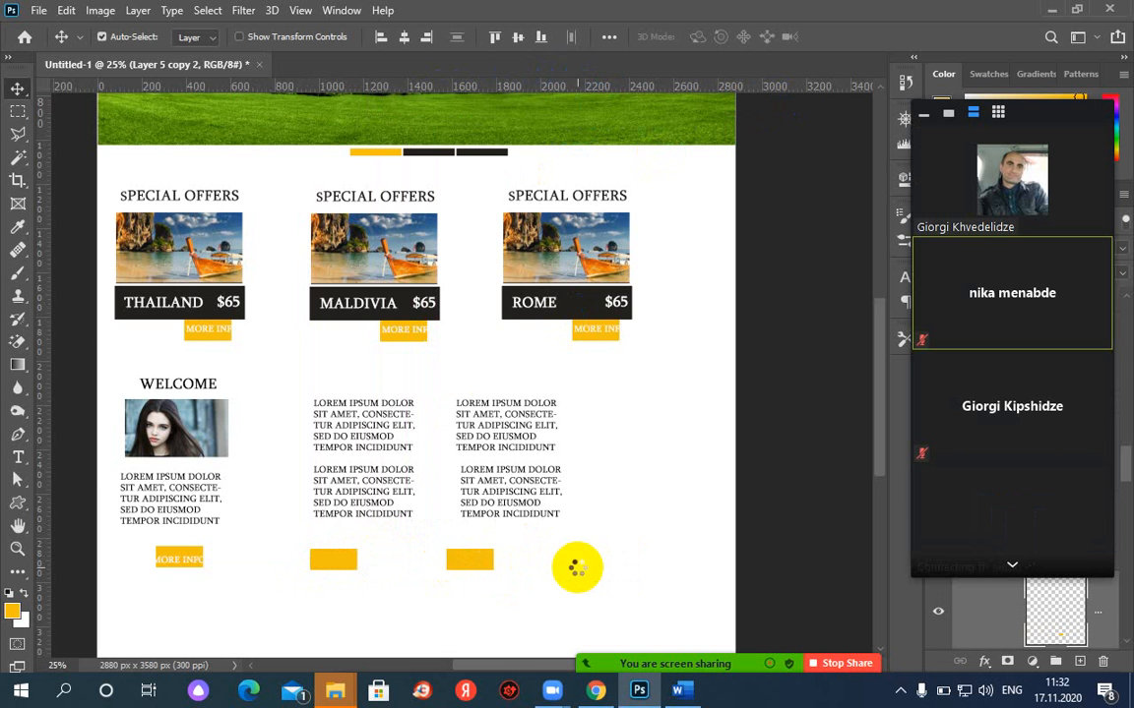
key(shift+Left)
key(shift+Left)
key(shift+Left)
key(shift+Left)
key(shift+Left)
key(shift+Left)
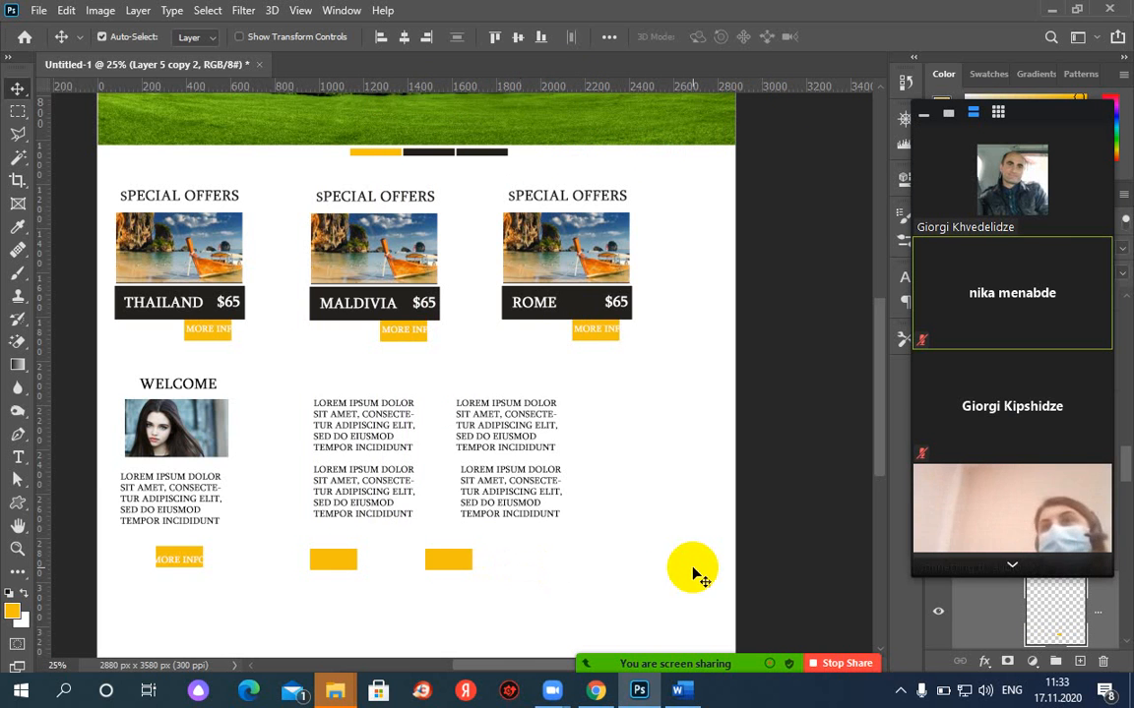
key(shift+Left)
key(shift+Left)
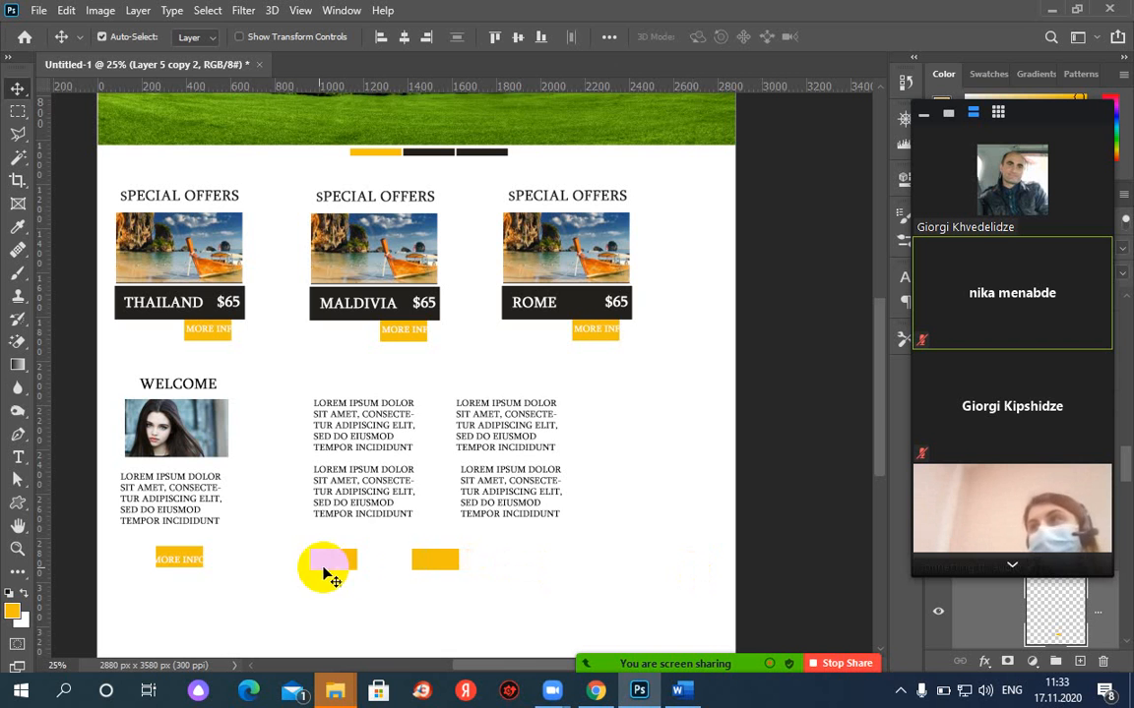
drag(421, 559, 398, 559)
click(402, 566)
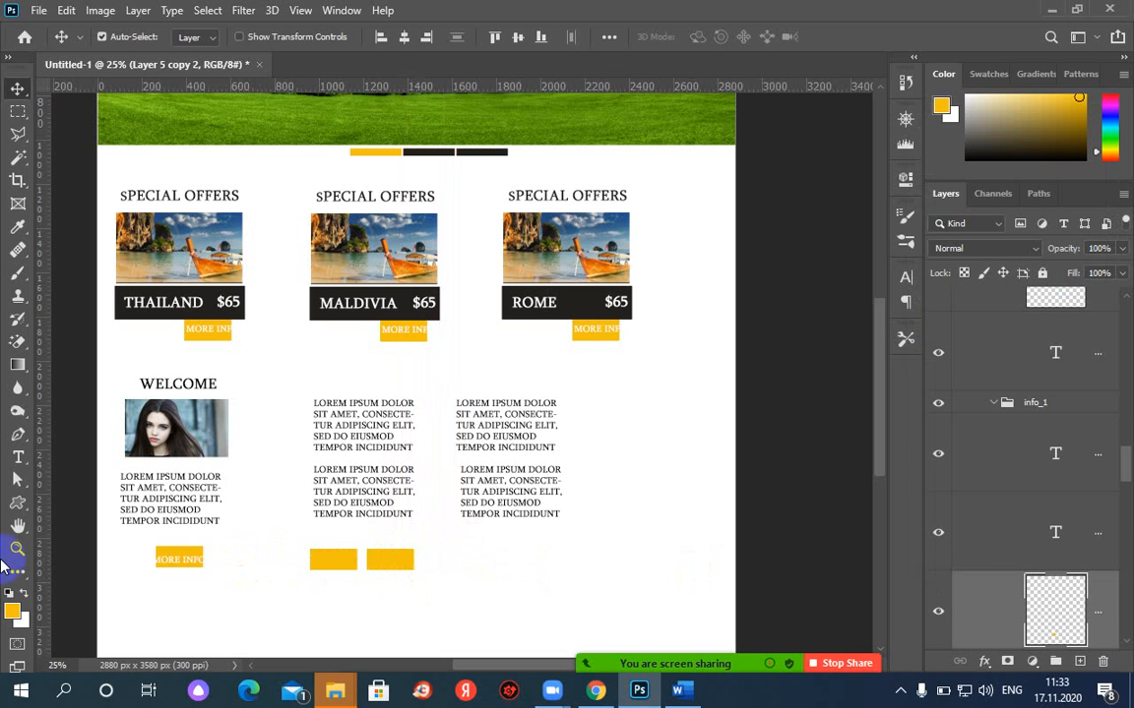
Step: Draw a thin horizontal rectangular selection inside the left yellow button below the middle text column
click(539, 489)
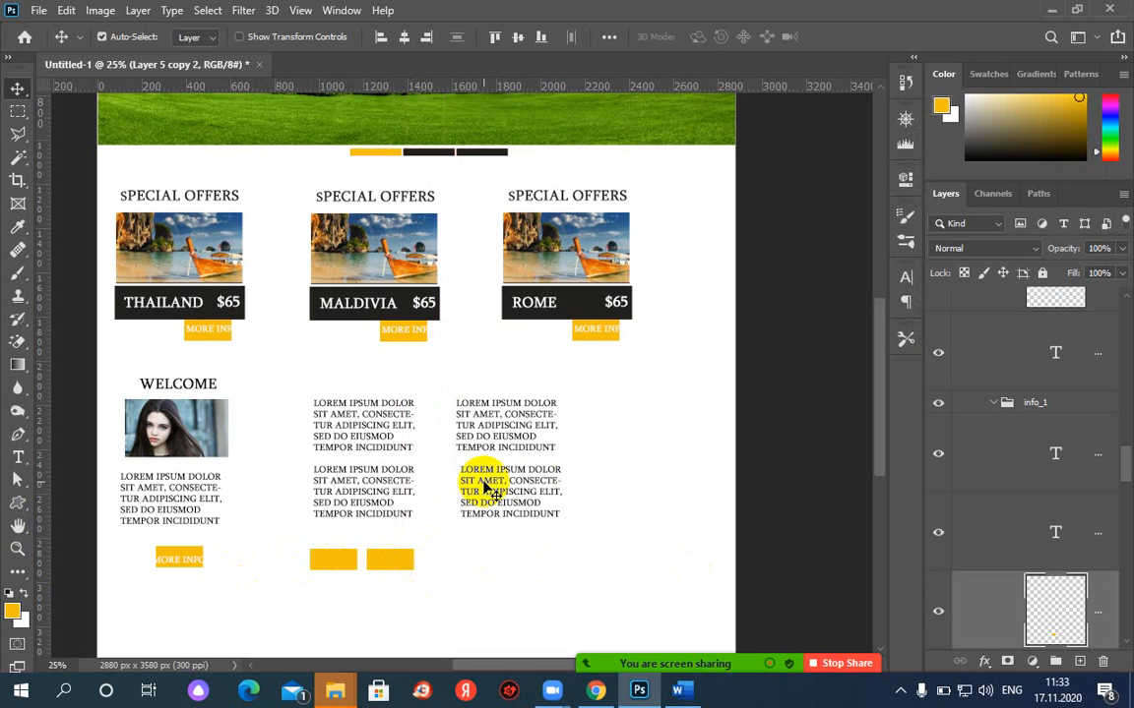
key(ctrl+plus)
key(ctrl+plus)
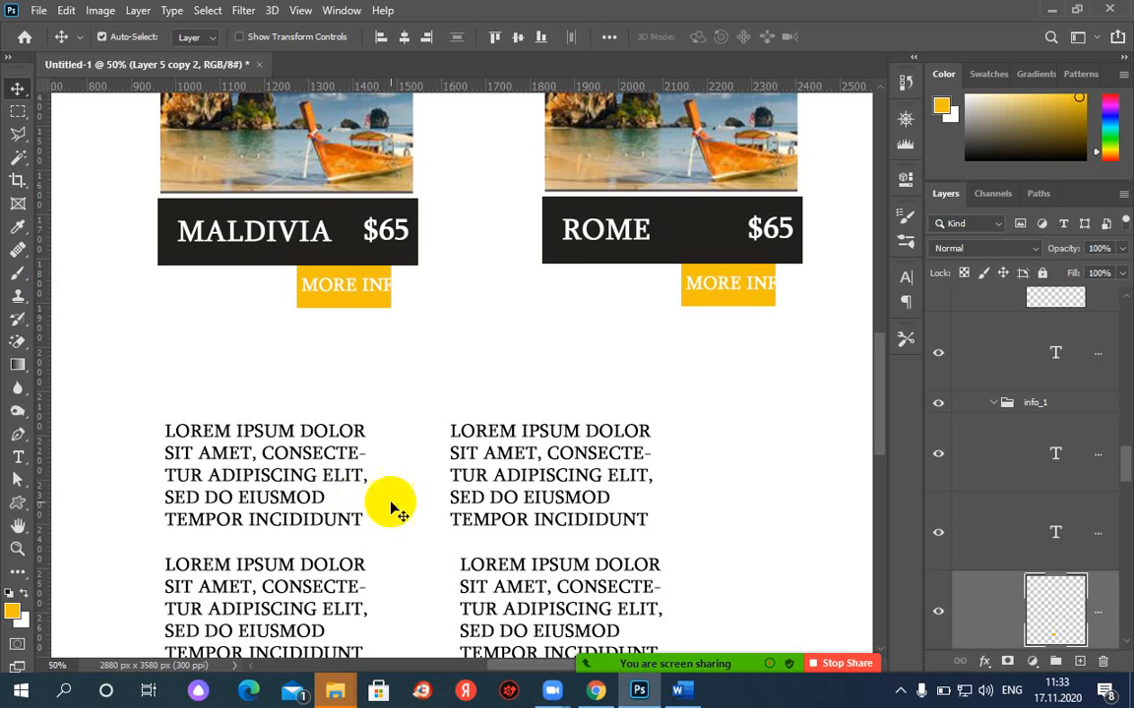
drag(415, 518, 519, 291)
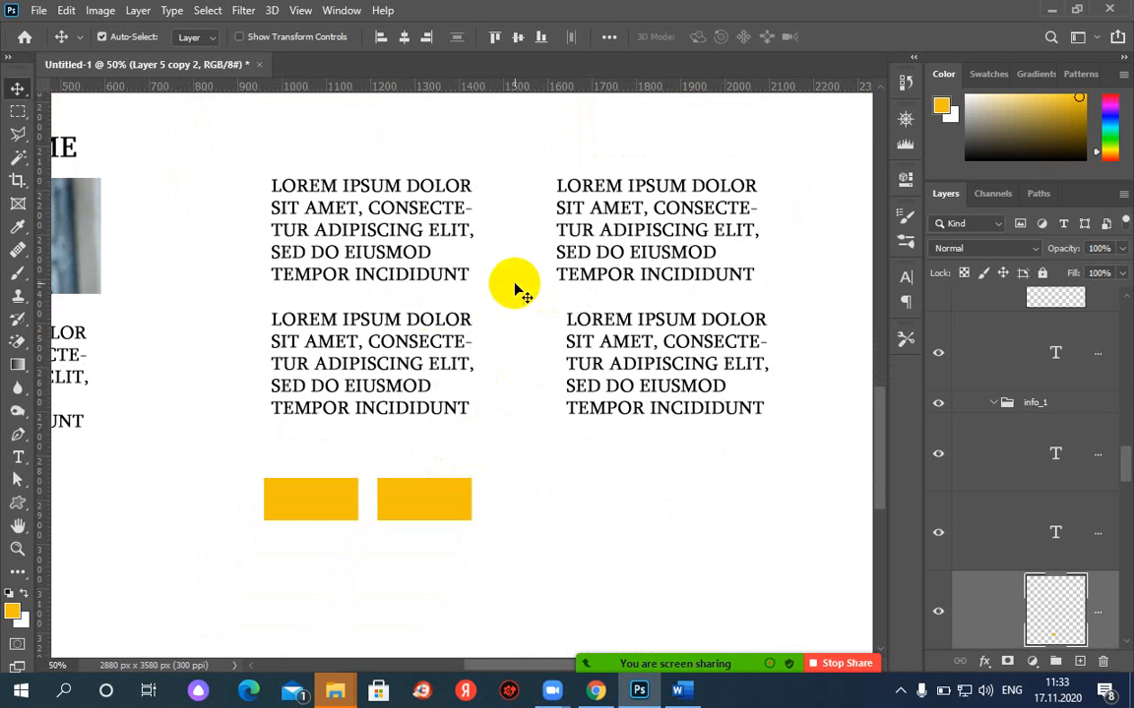
click(15, 114)
click(49, 111)
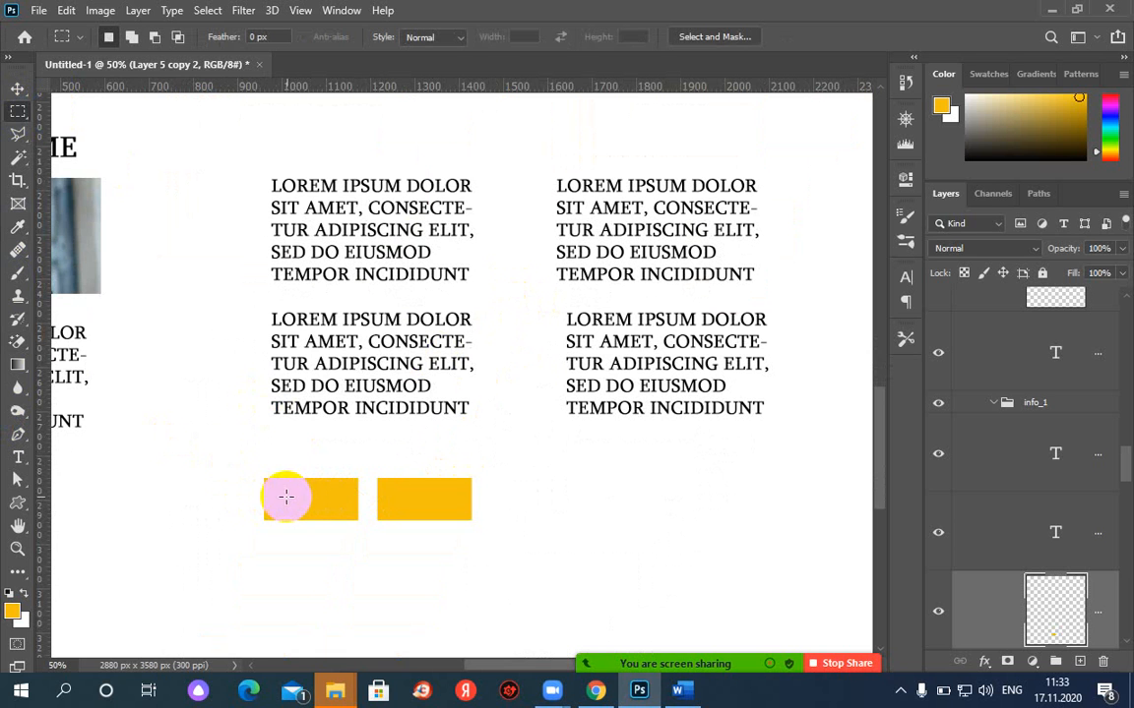
drag(278, 496, 321, 505)
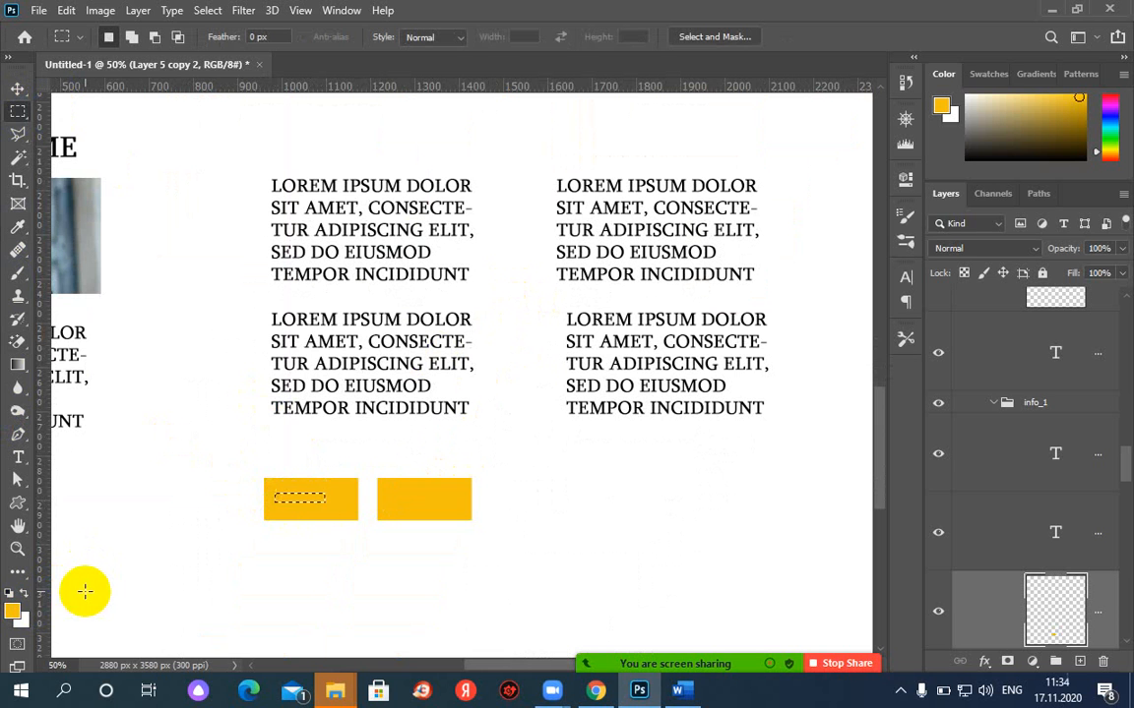
Step: Swap the foreground colour to white, fill the thin selection with it on a new layer, and deselect
click(27, 597)
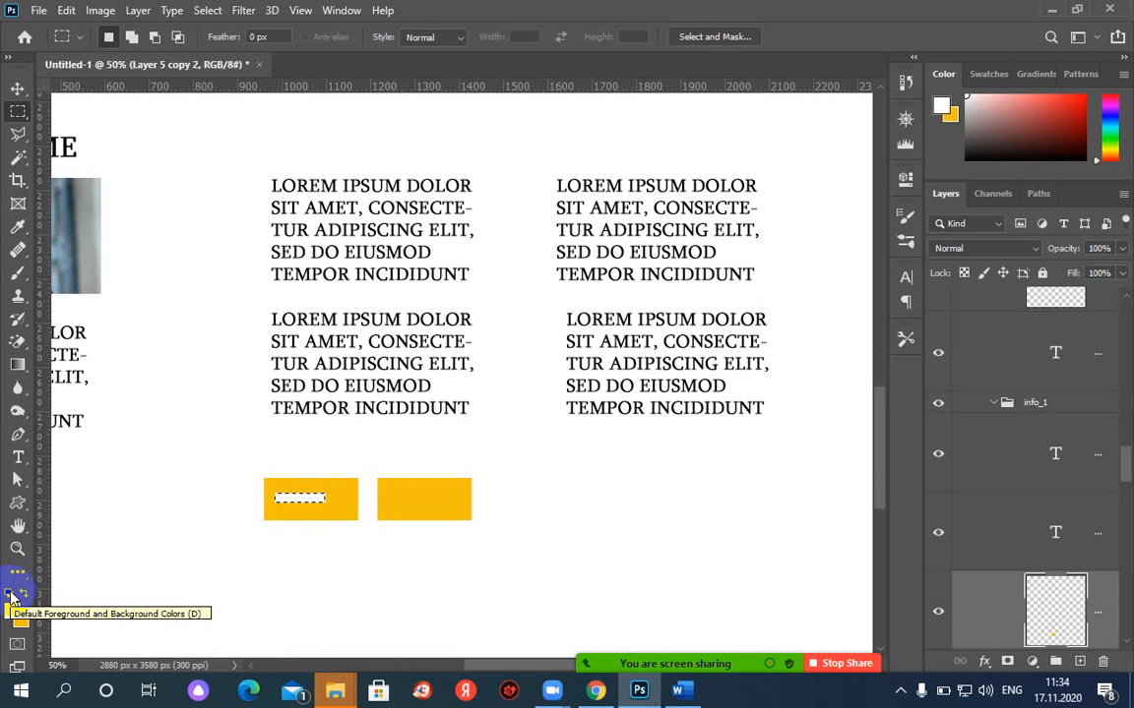
click(10, 594)
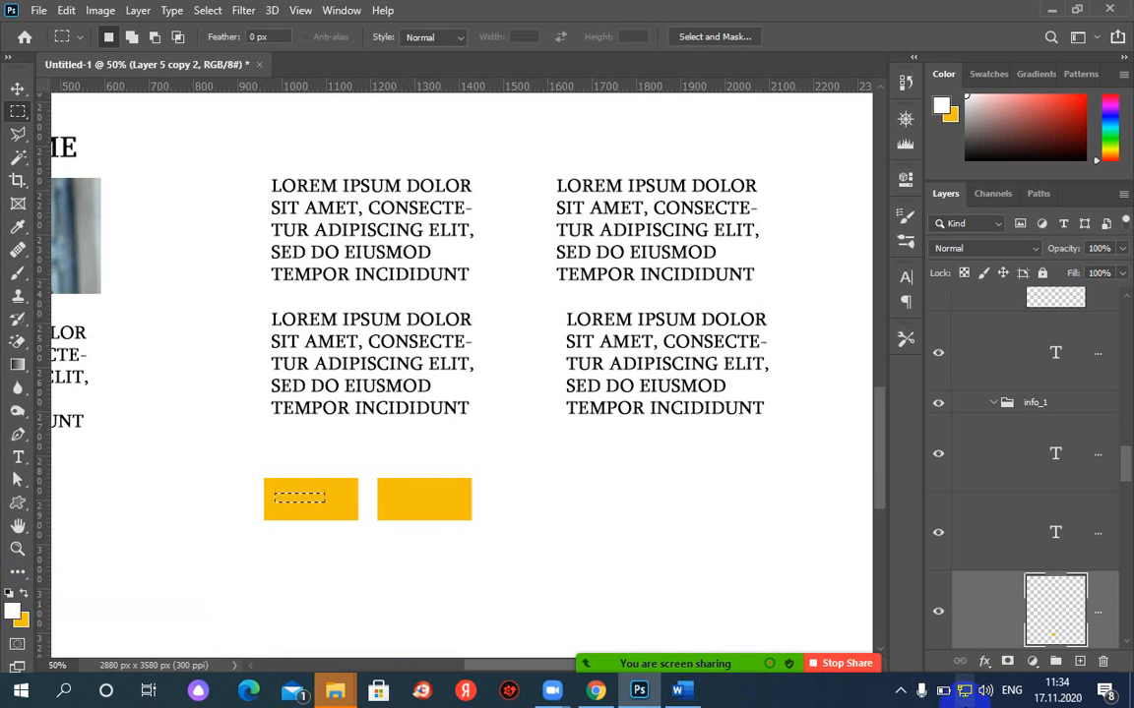
click(1081, 663)
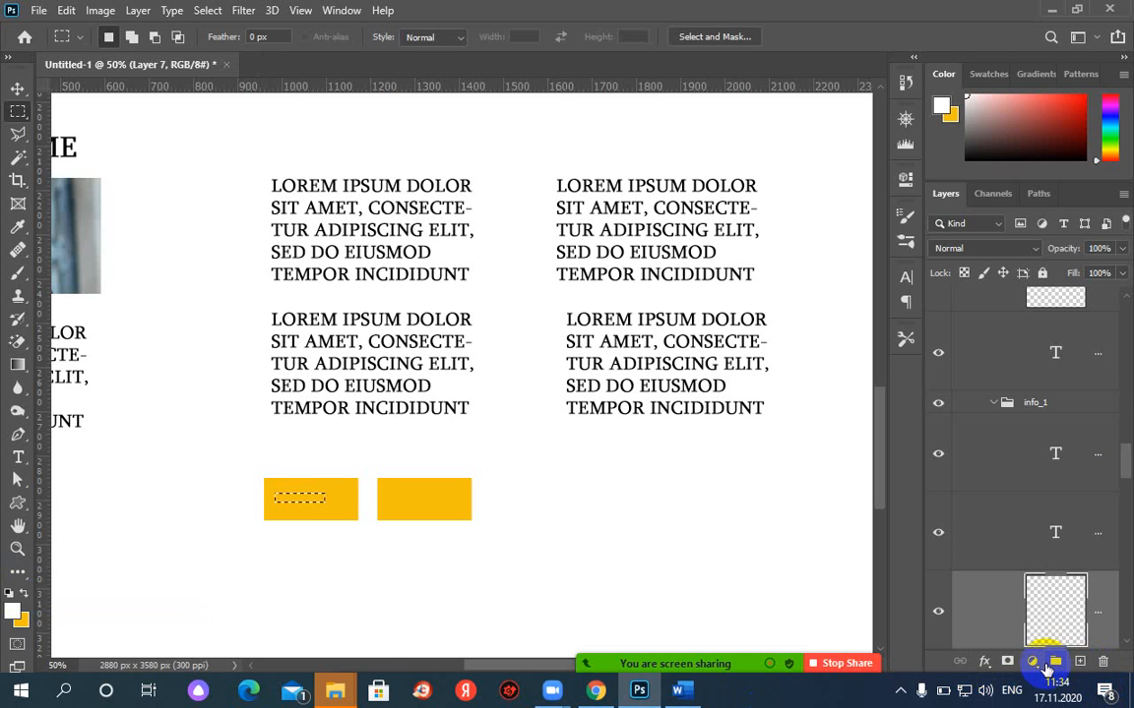
key(ctrl+d)
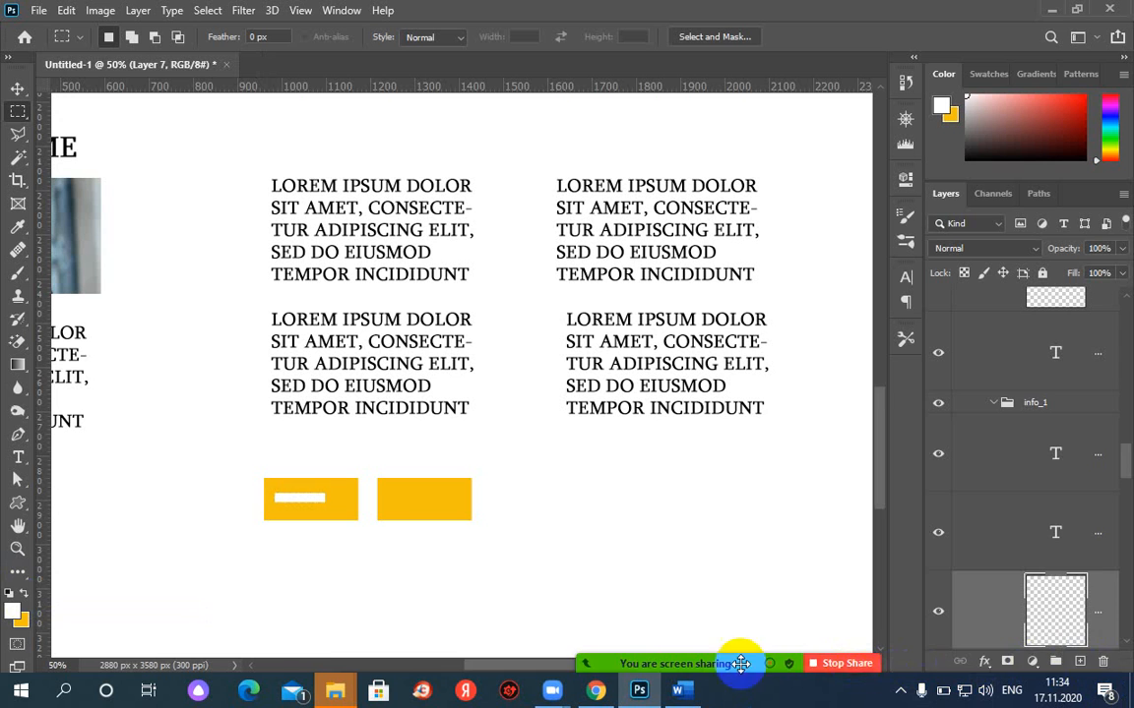
Step: Rotate the thin white bar in the left yellow button to -45 degrees with Free Transform
mouse_move(739, 664)
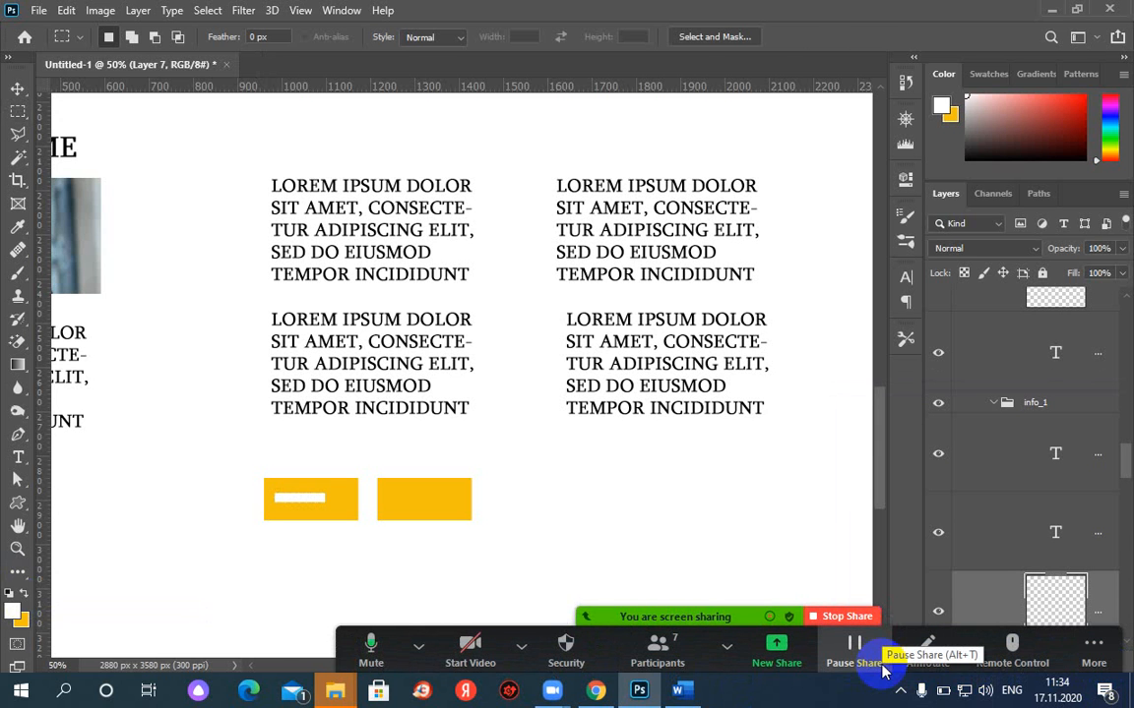
key(ctrl+t)
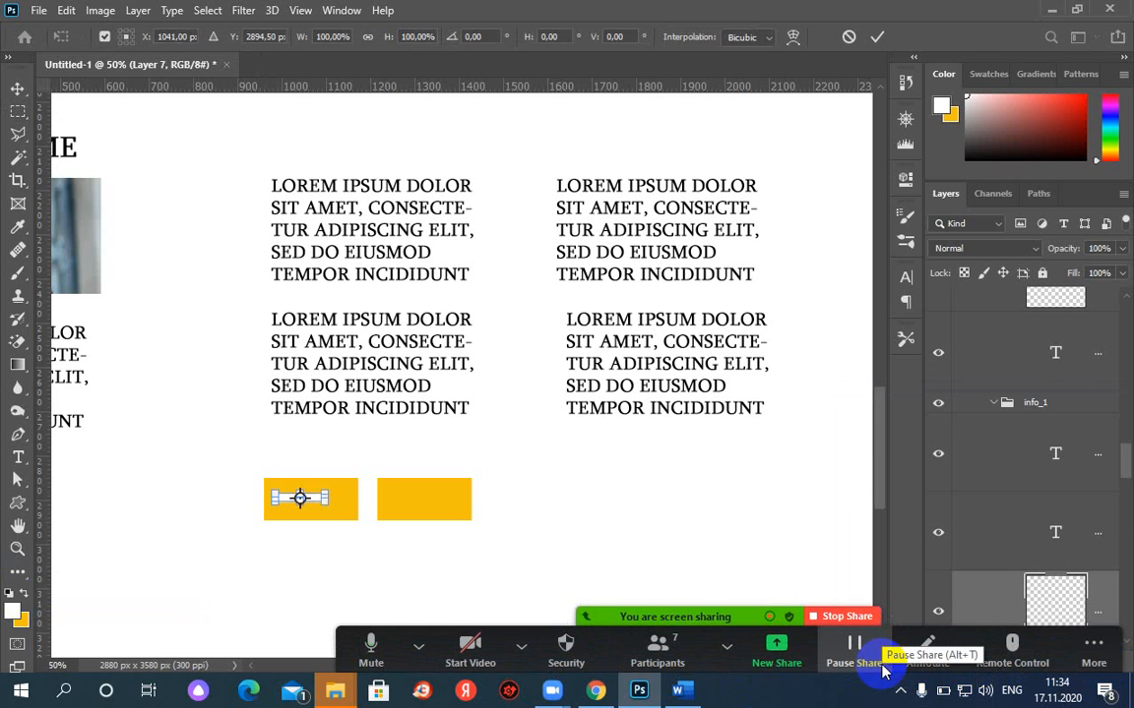
click(482, 38)
double_click(474, 38)
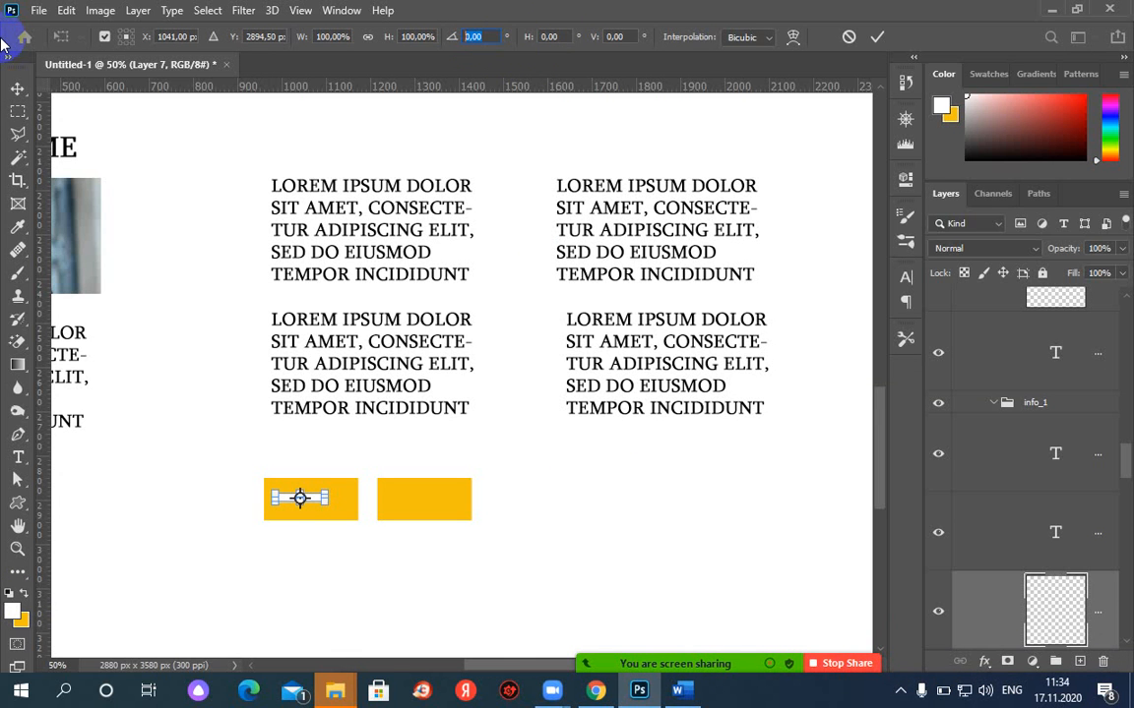
text(90)
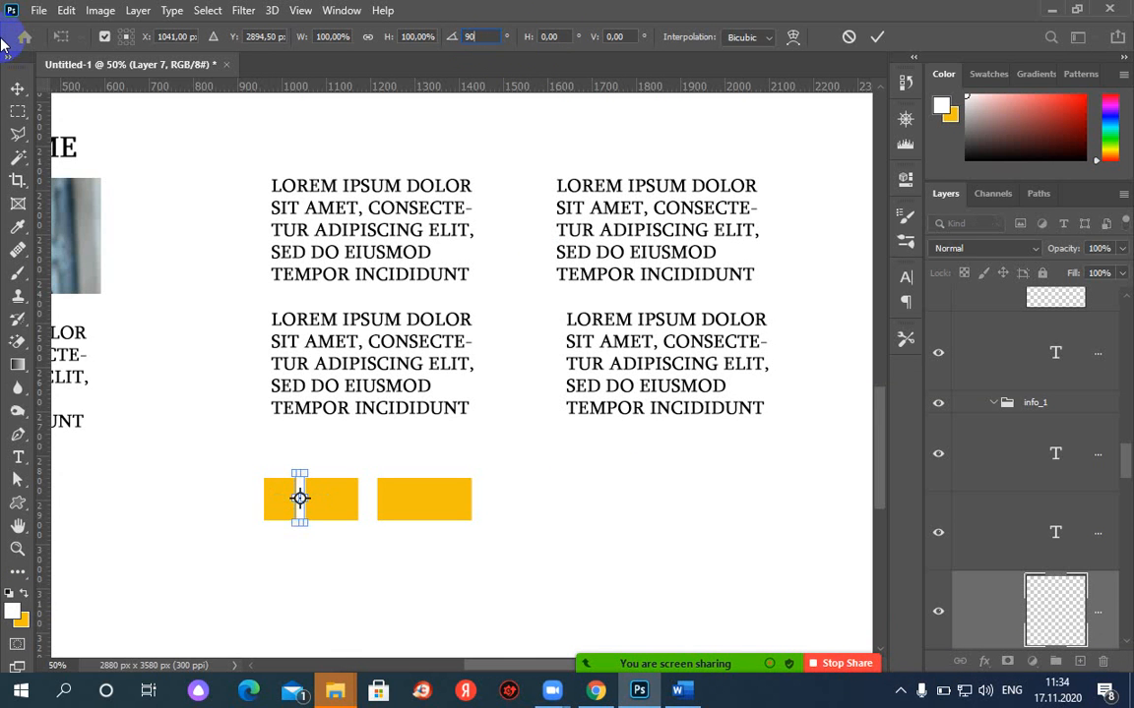
click(183, 37)
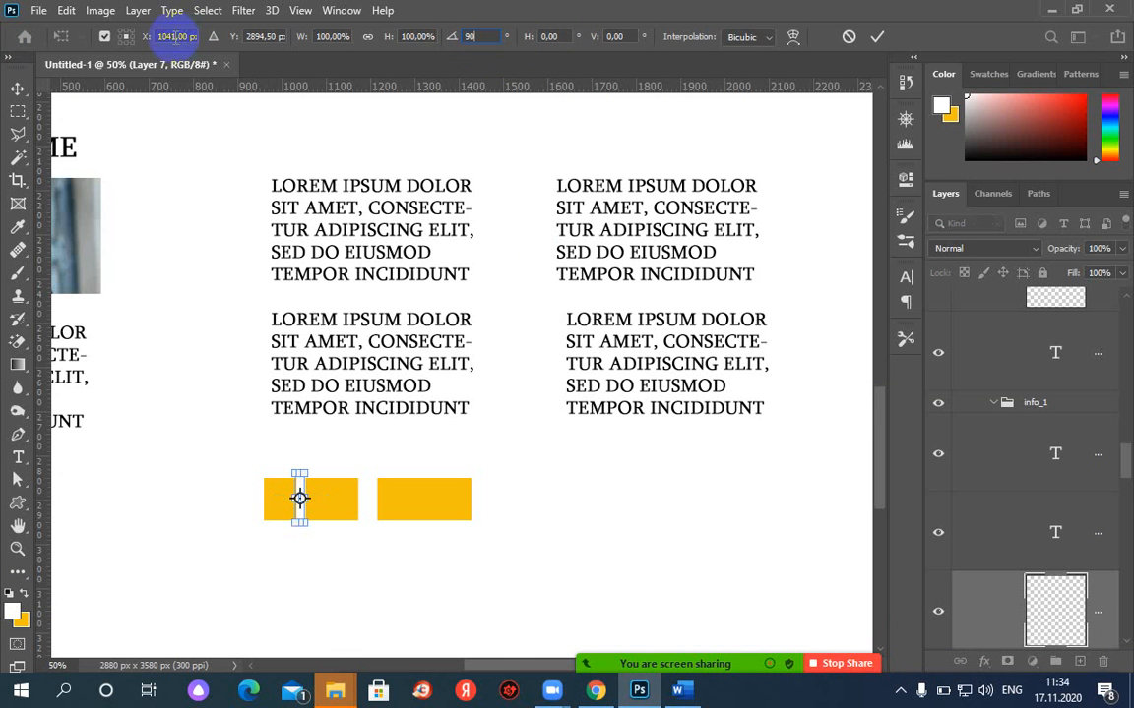
key(BackSpace)
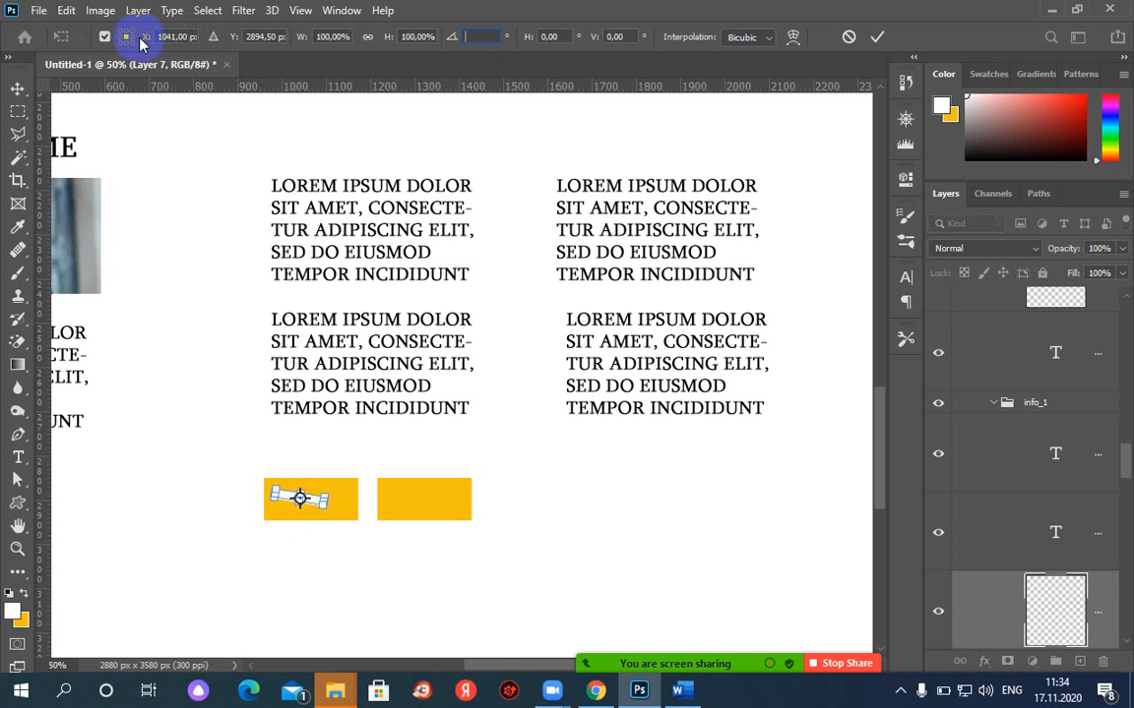
text(45)
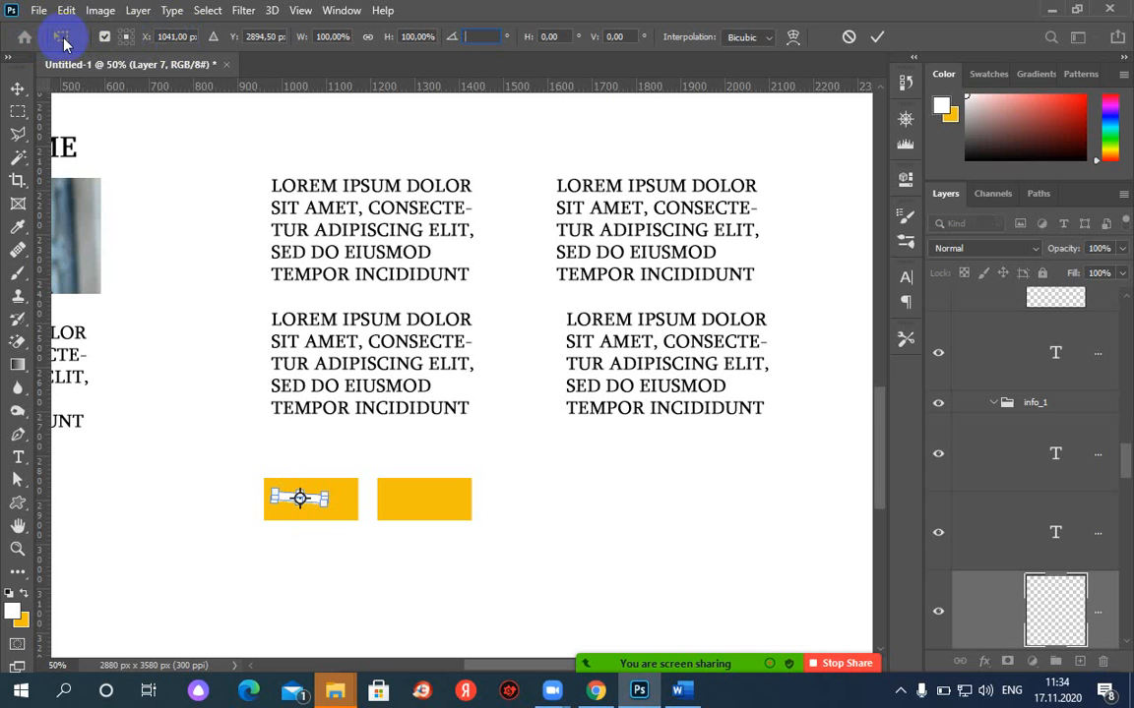
text(-45)
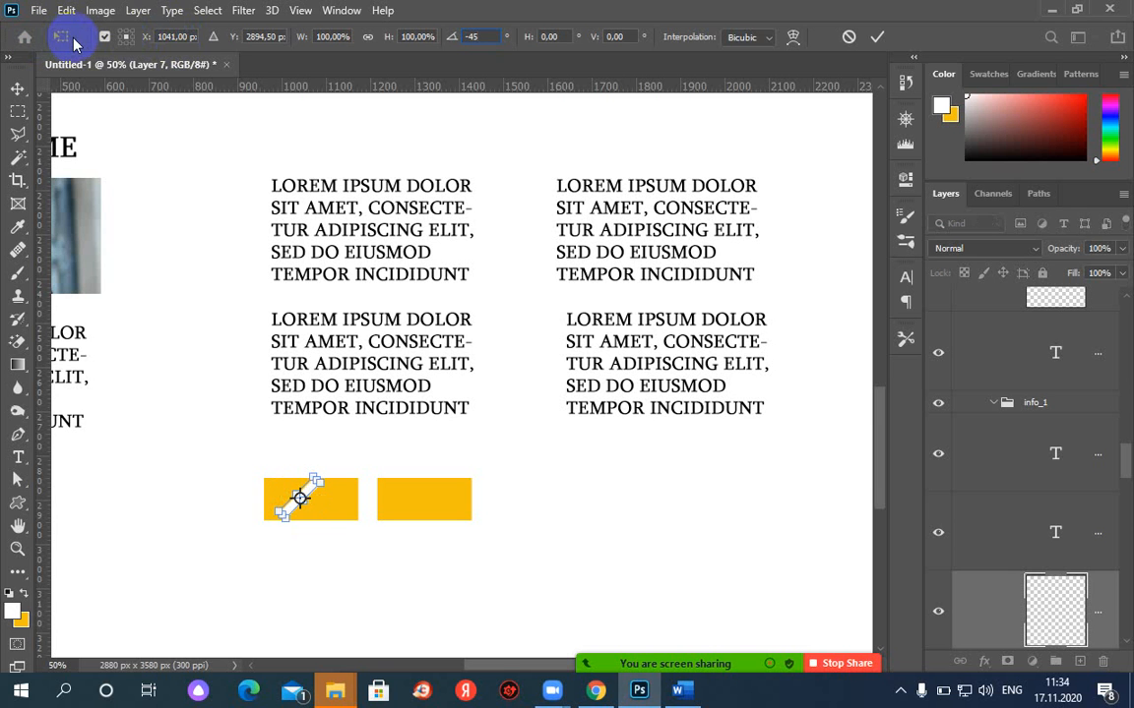
click(876, 38)
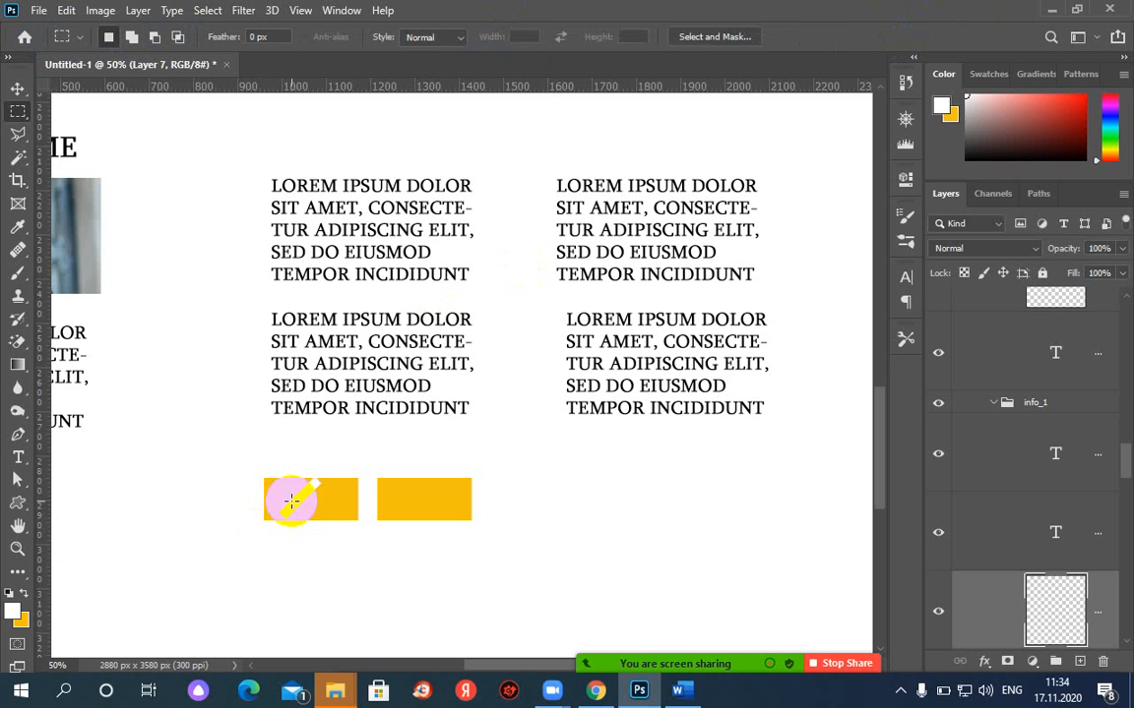
click(18, 88)
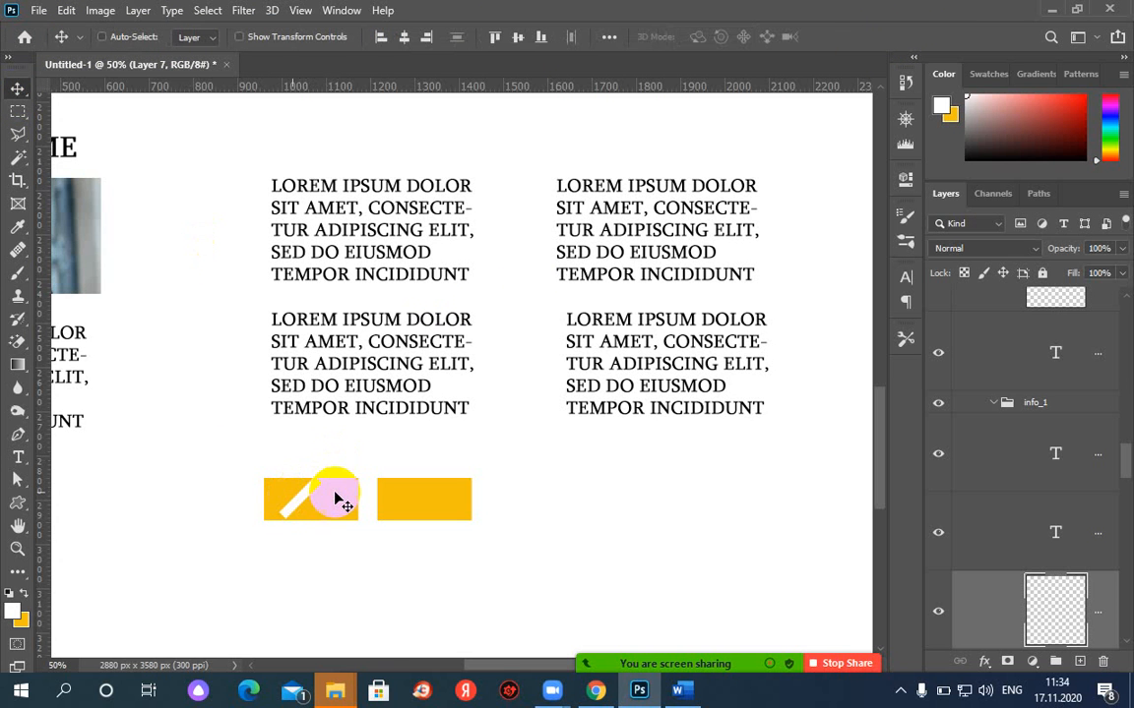
key(ctrl+t)
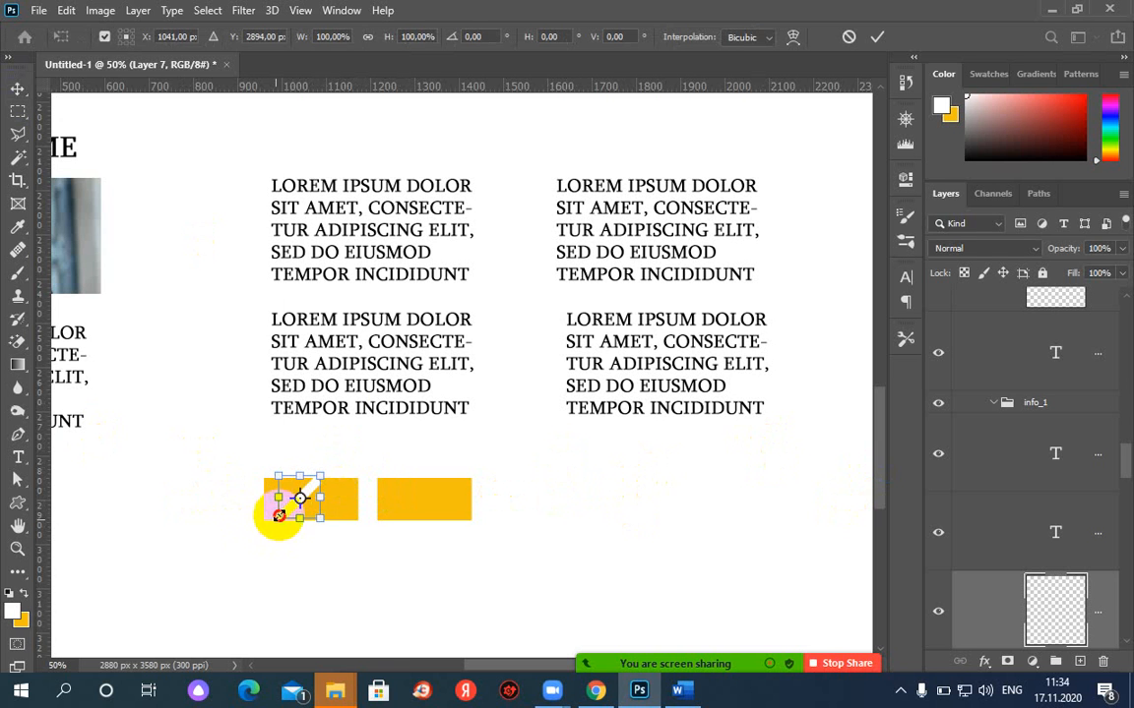
drag(280, 515, 325, 497)
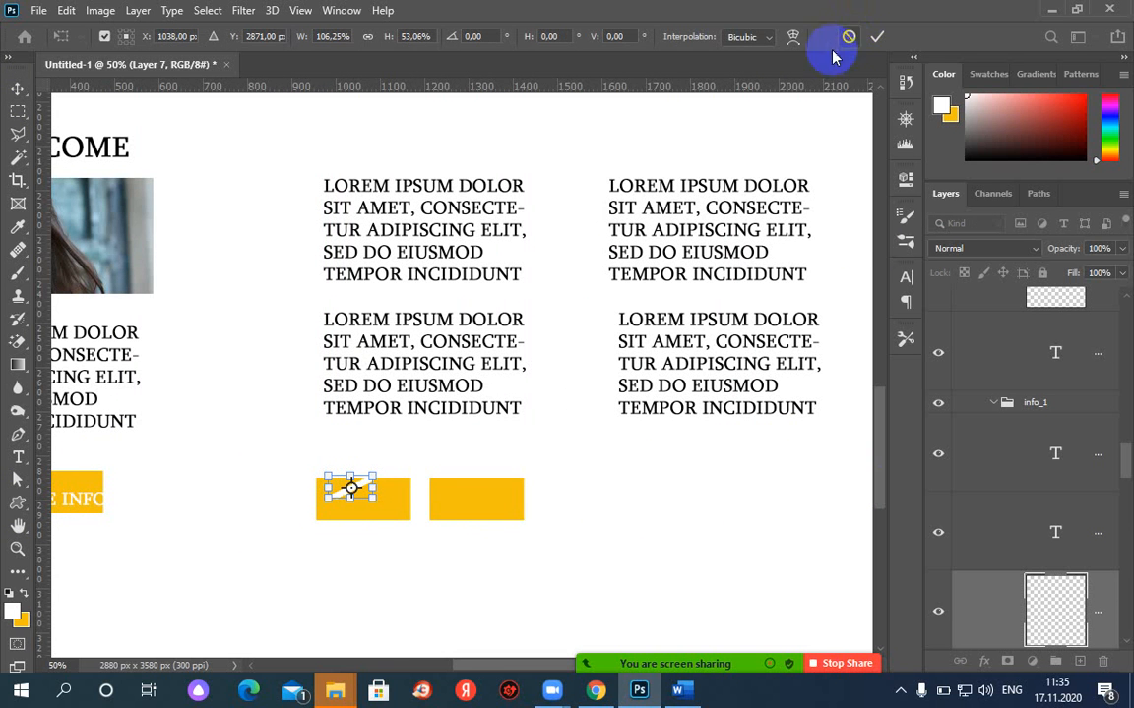
key(Return)
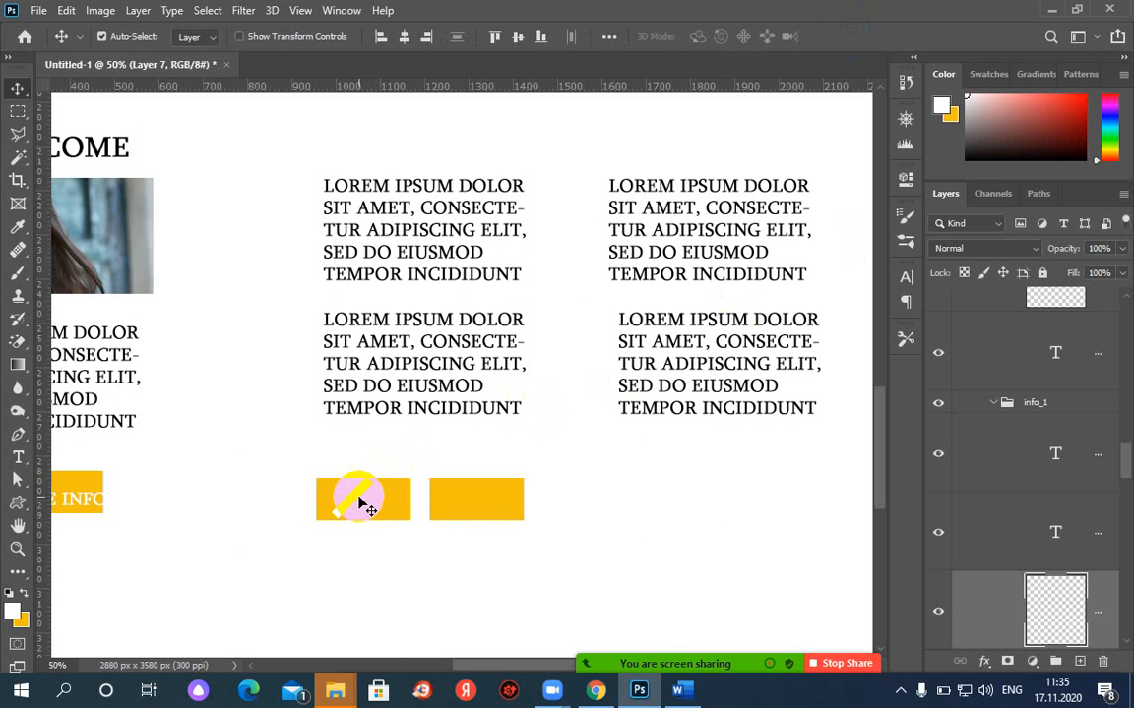
click(65, 11)
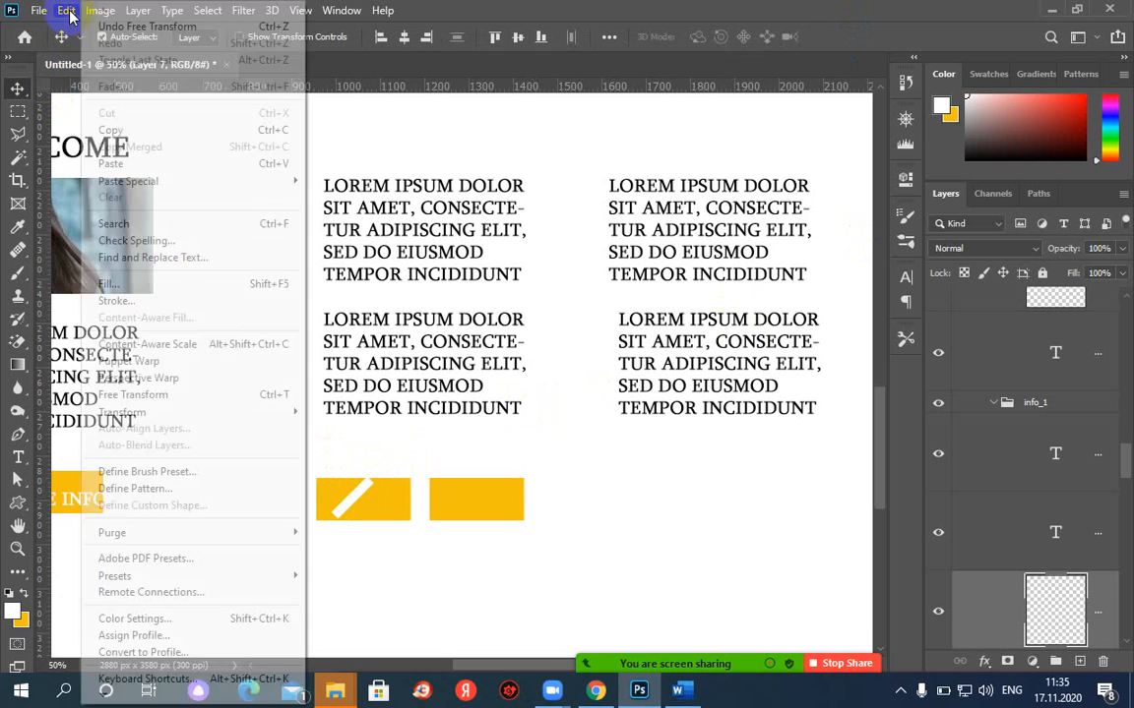
mouse_move(143, 418)
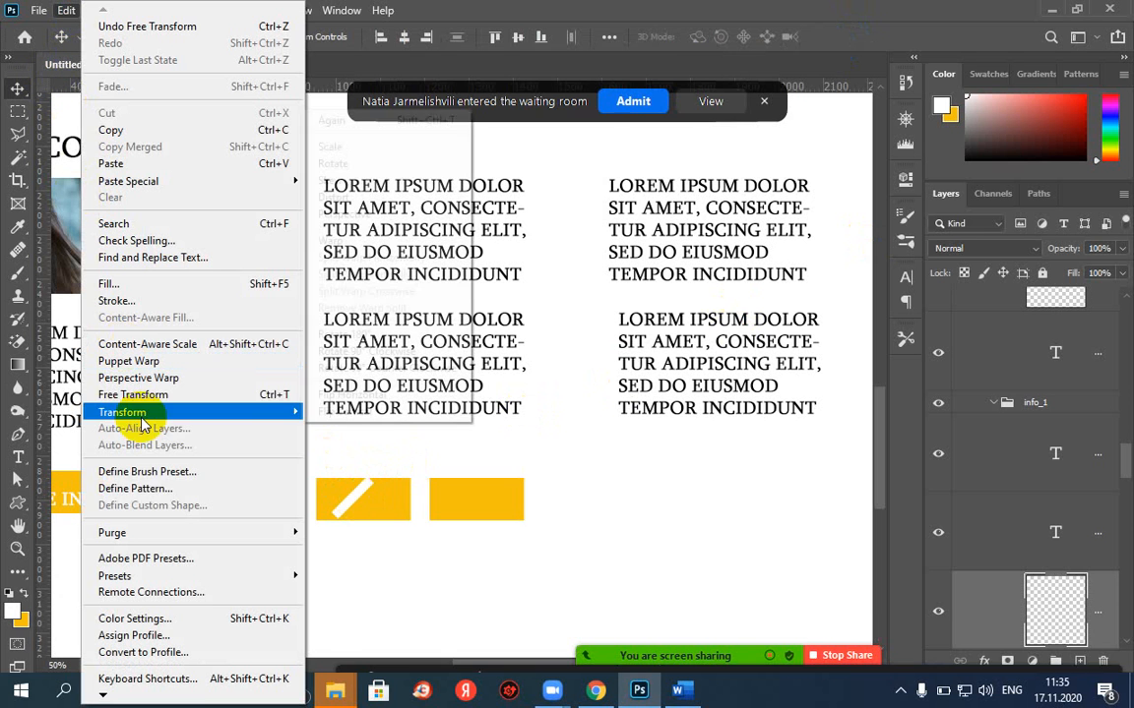
click(615, 101)
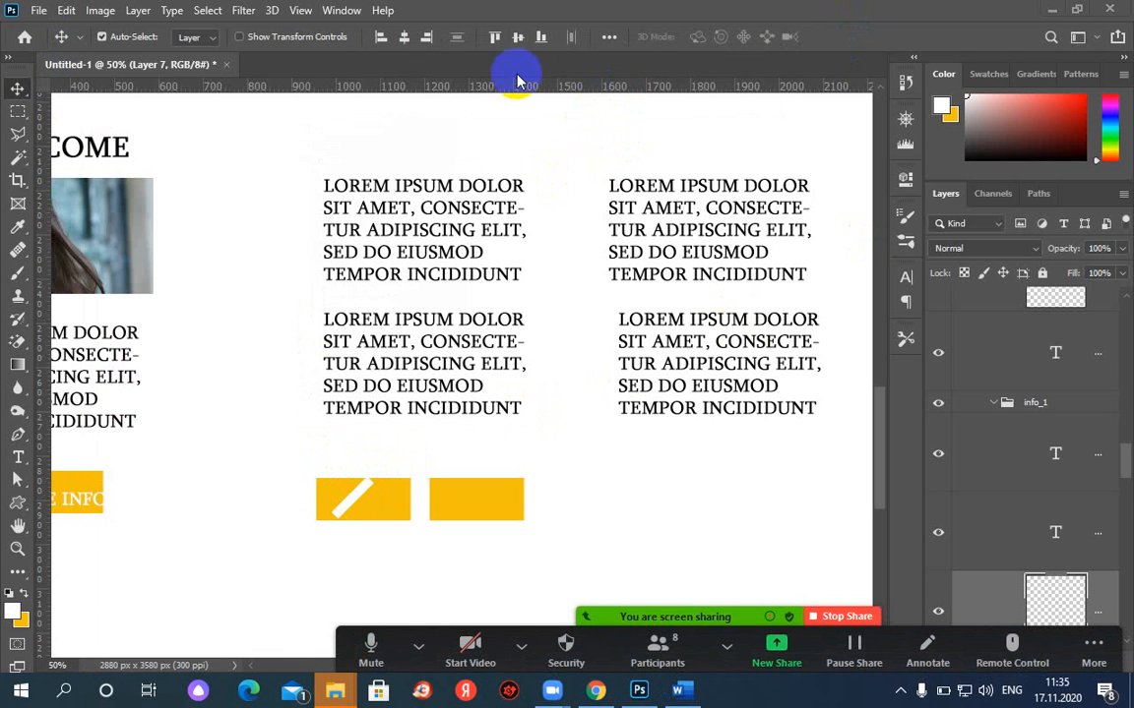
click(64, 10)
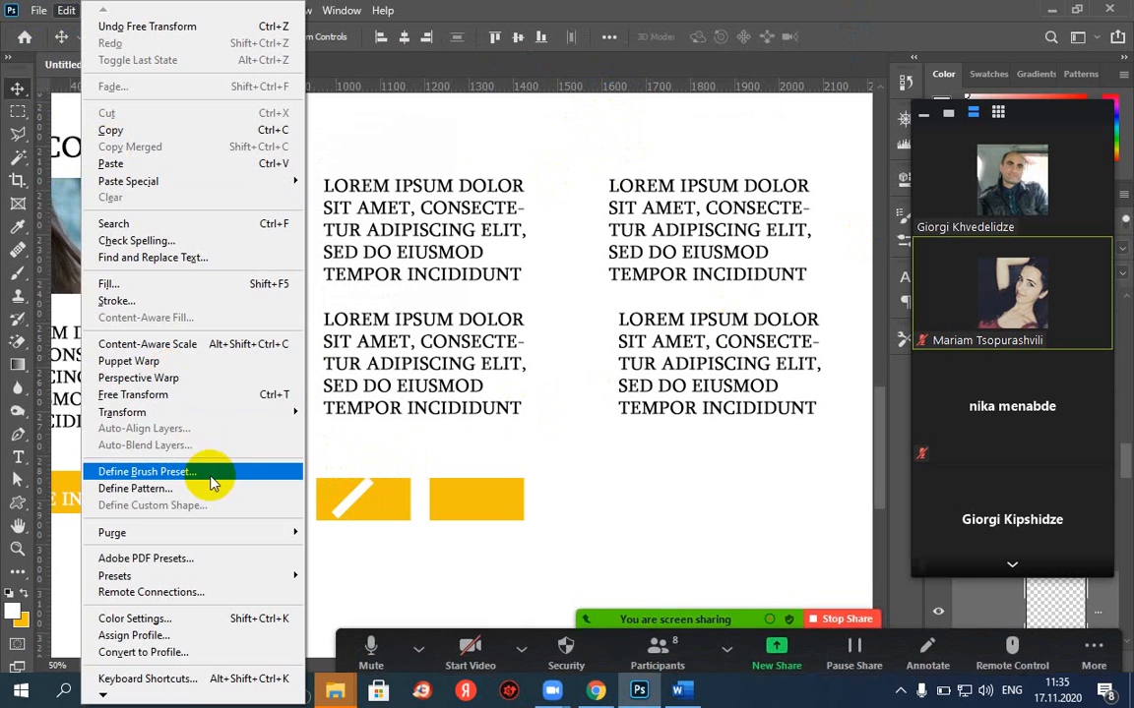
click(65, 11)
click(65, 11)
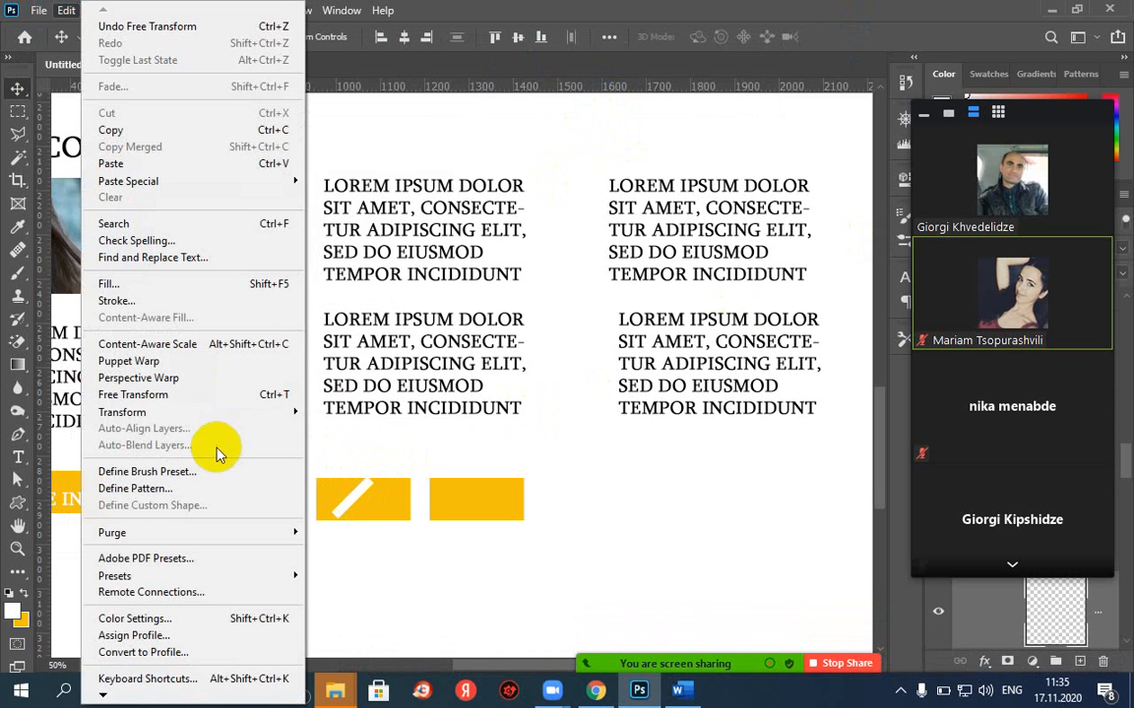
mouse_move(197, 419)
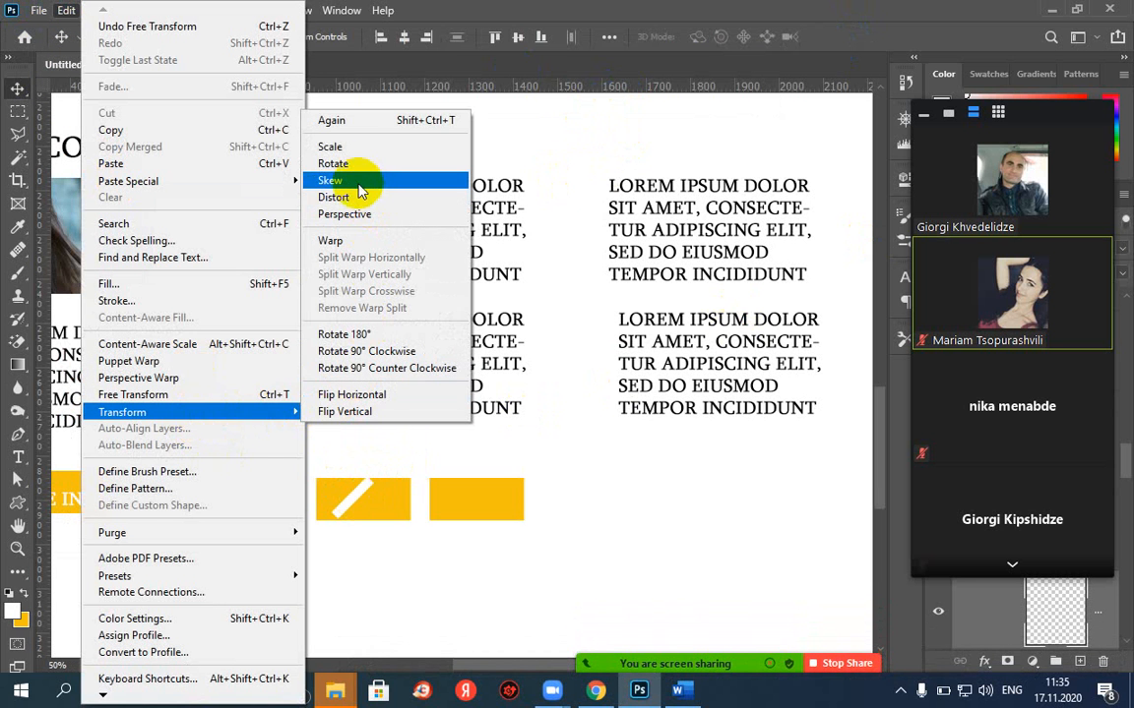
click(544, 159)
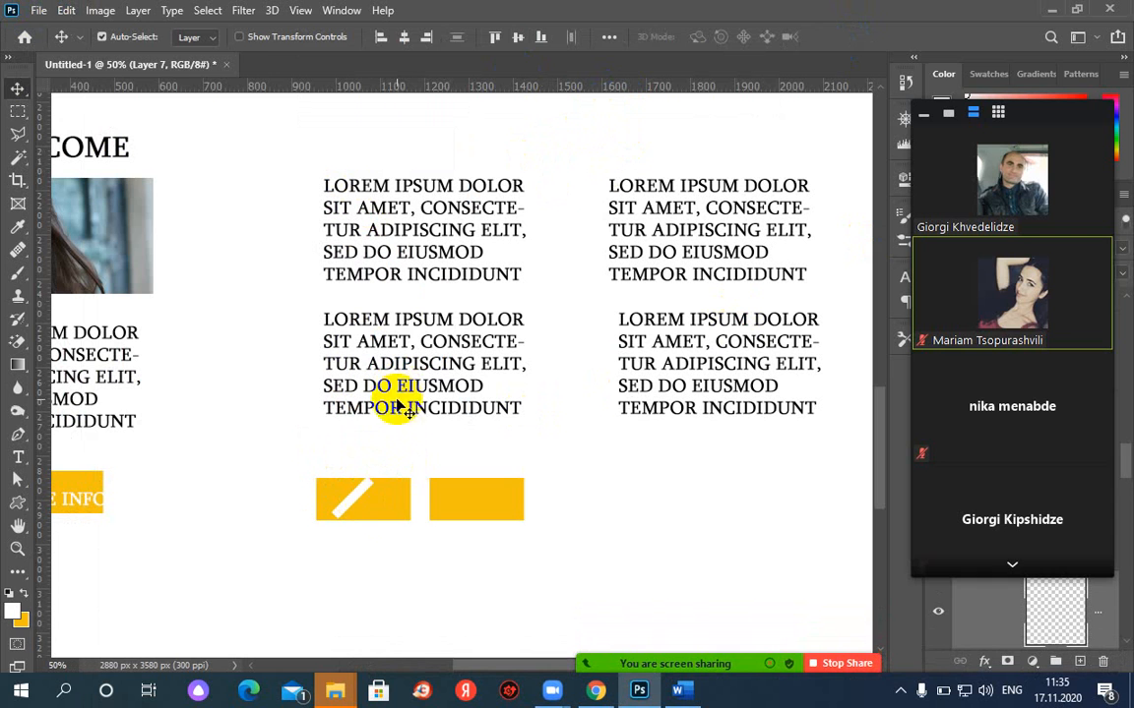
click(369, 505)
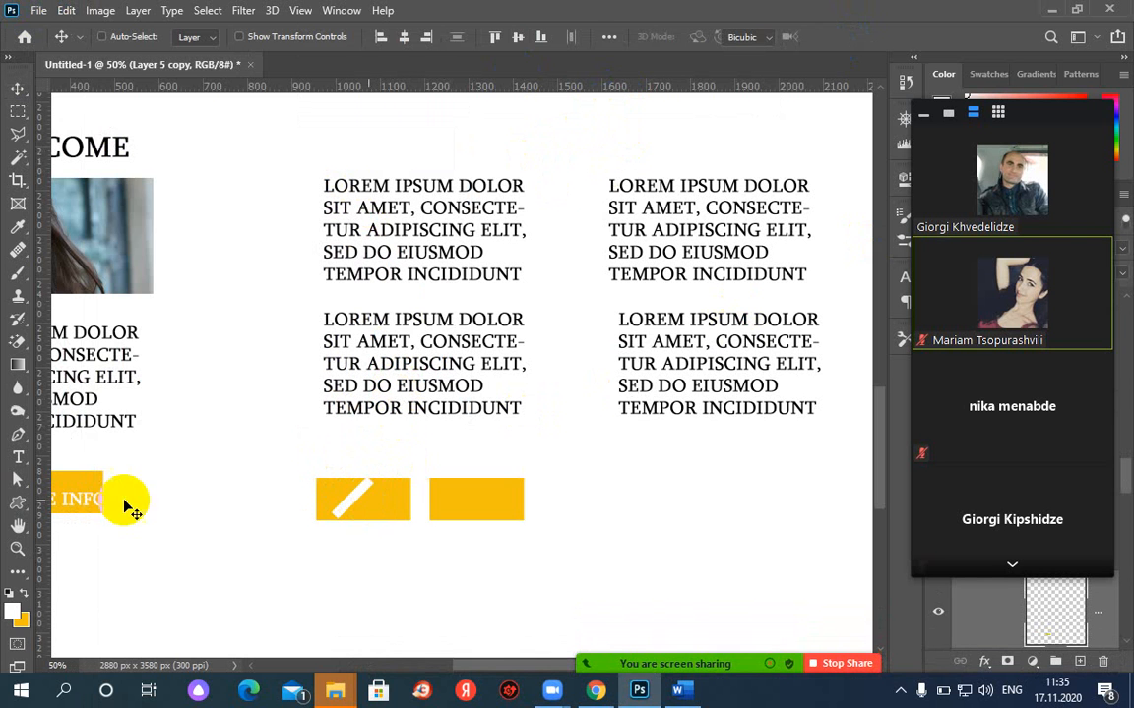
key(ctrl+t)
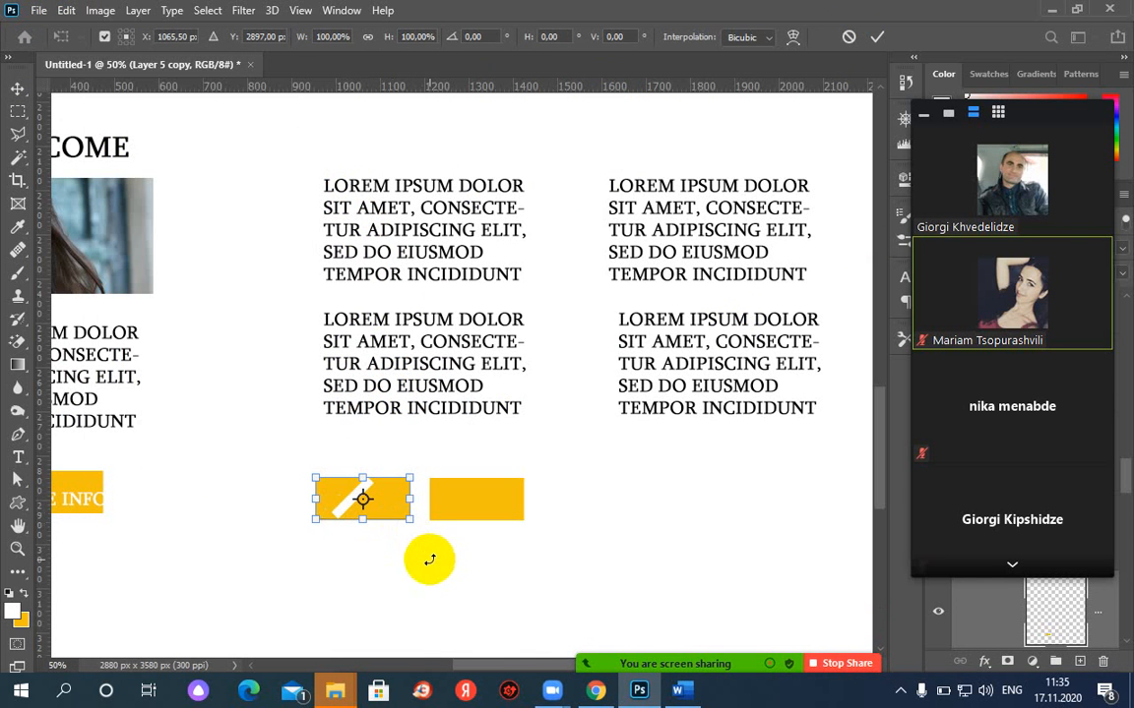
key(Return)
Step: Select the diagonal white bar and scale it down to about 72% width and 68% height
click(342, 513)
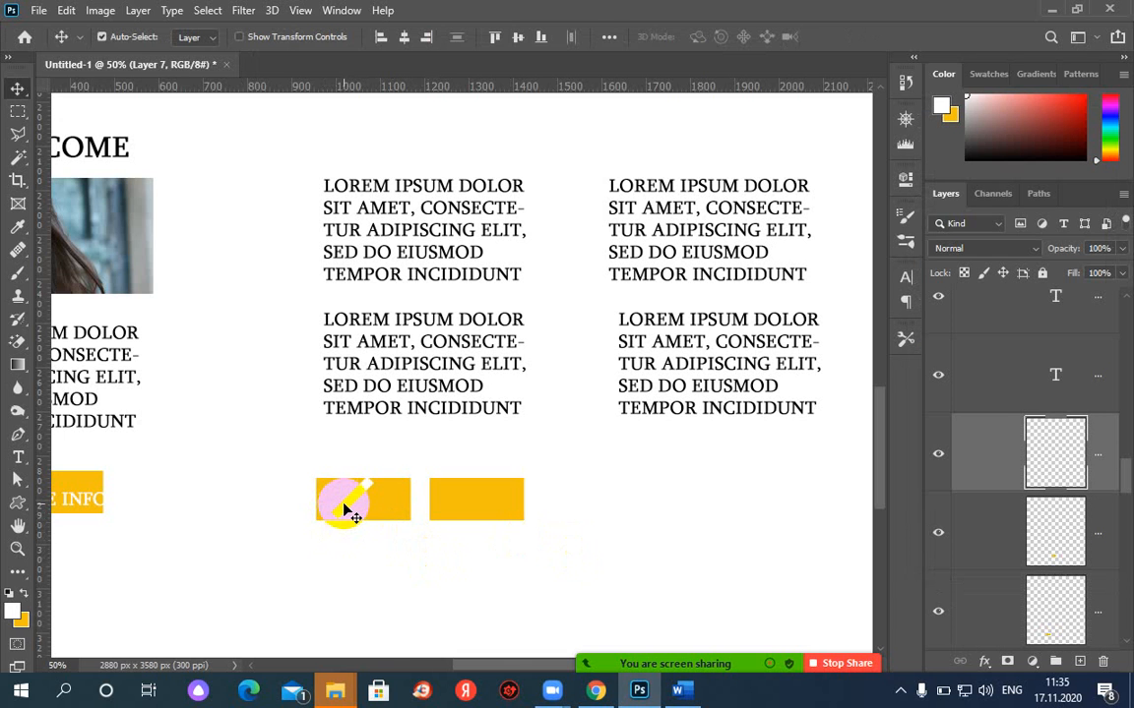
key(ctrl+t)
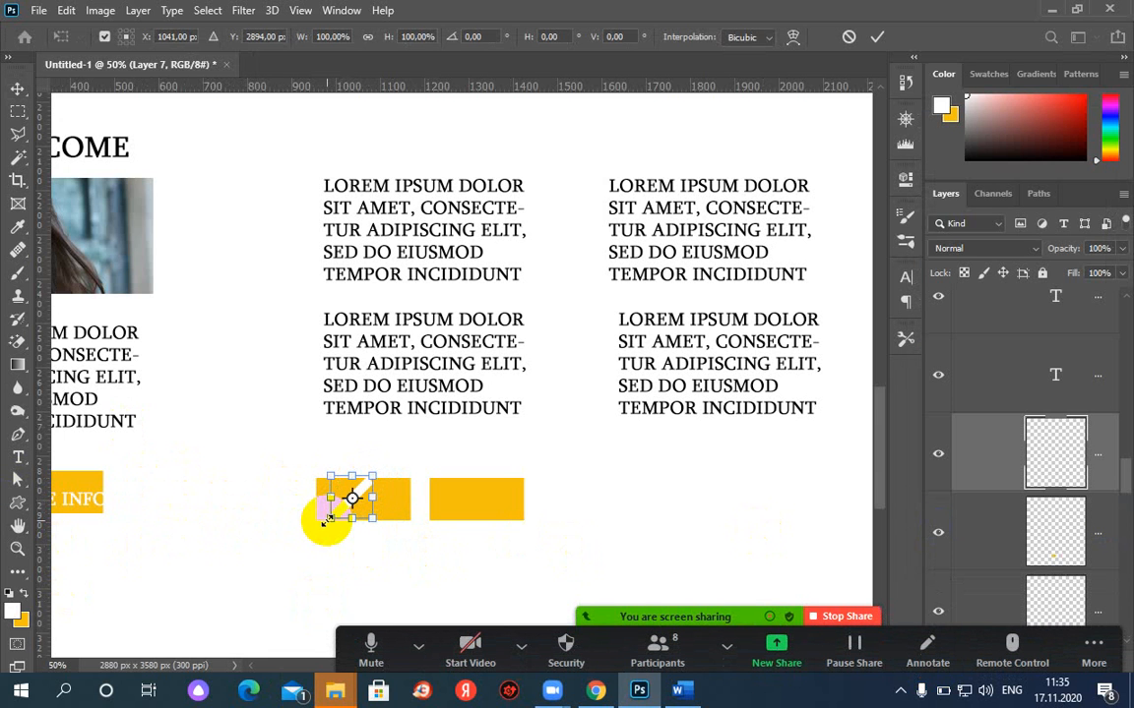
drag(326, 522, 1127, 539)
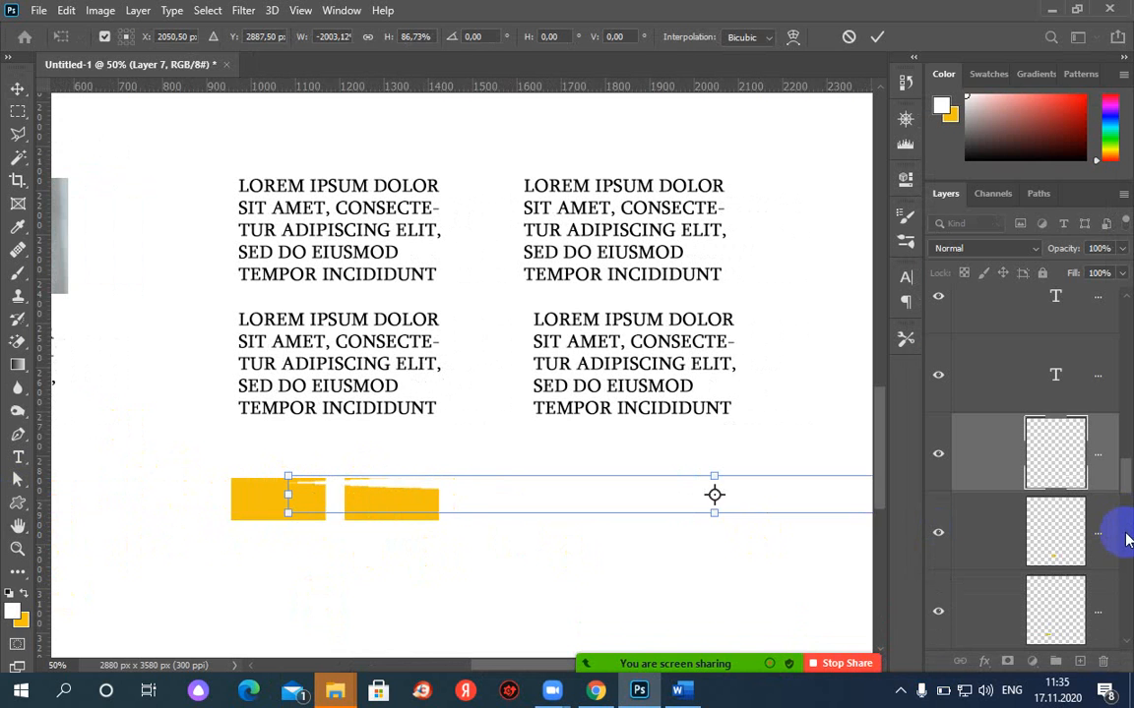
key(ctrl+z)
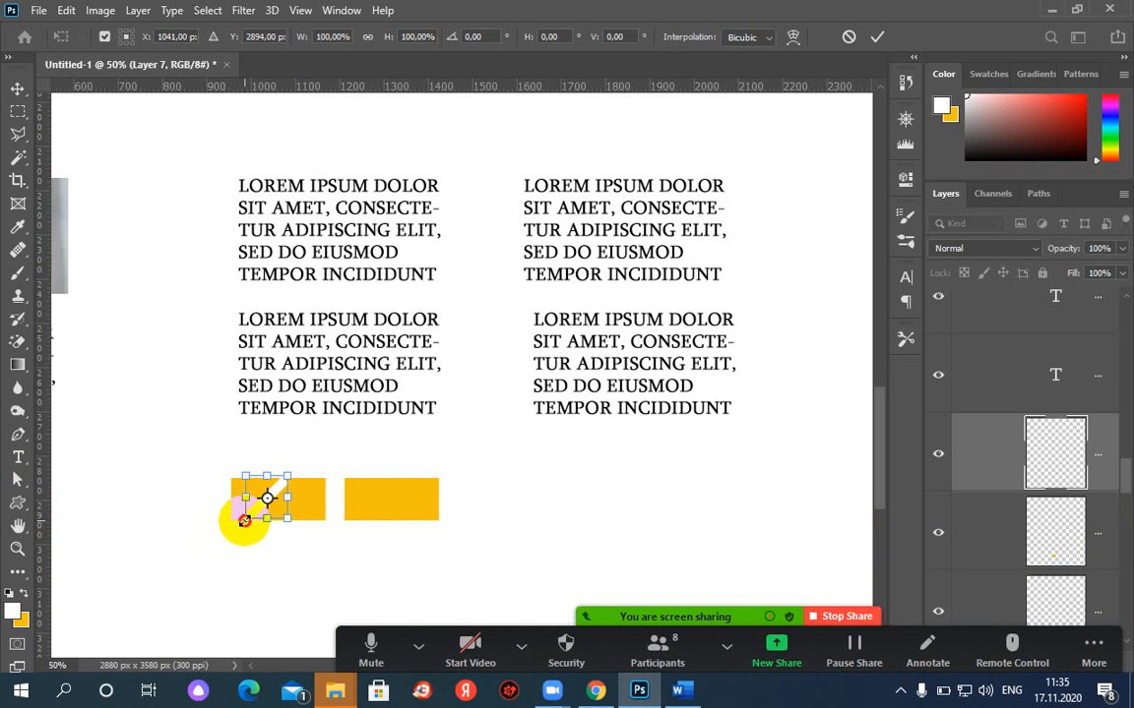
mouse_move(244, 520)
mouse_down()
mouse_move(156, 508)
mouse_move(245, 515)
mouse_up()
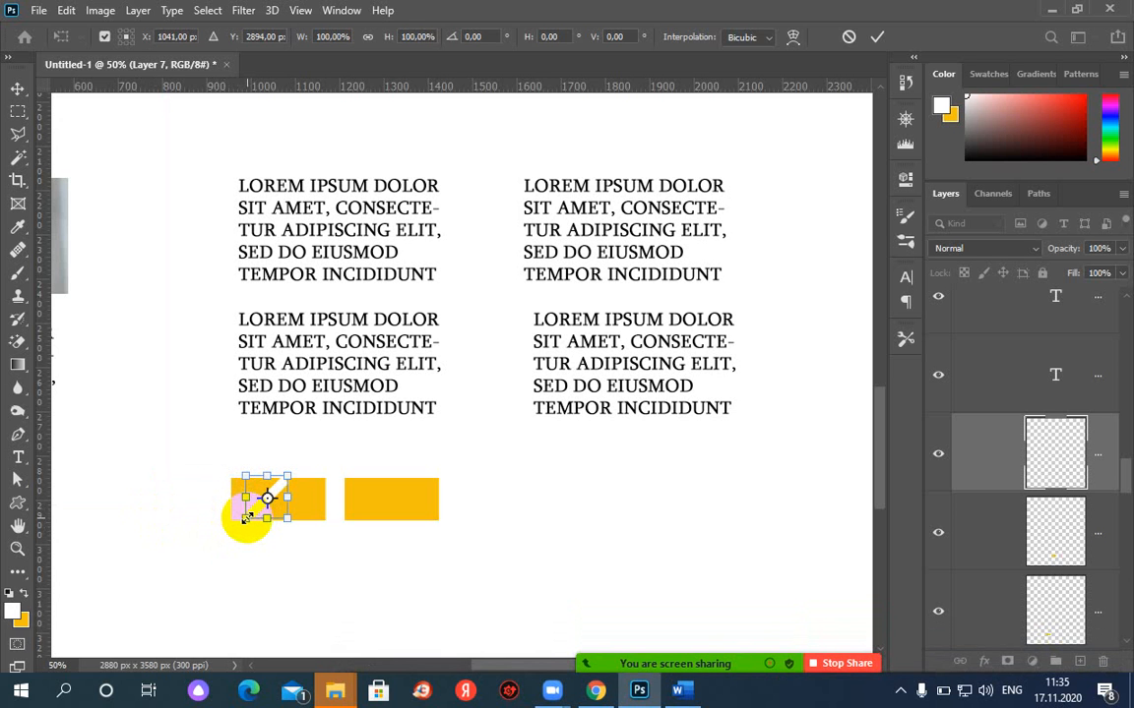
drag(246, 519, 255, 508)
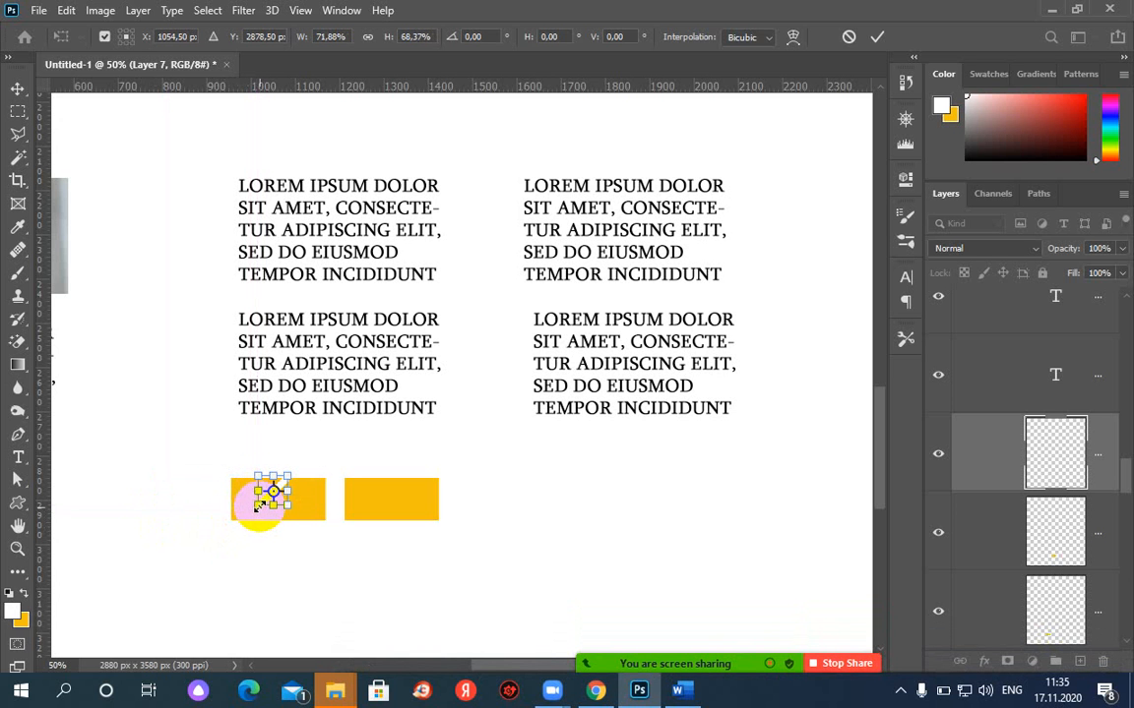
click(877, 39)
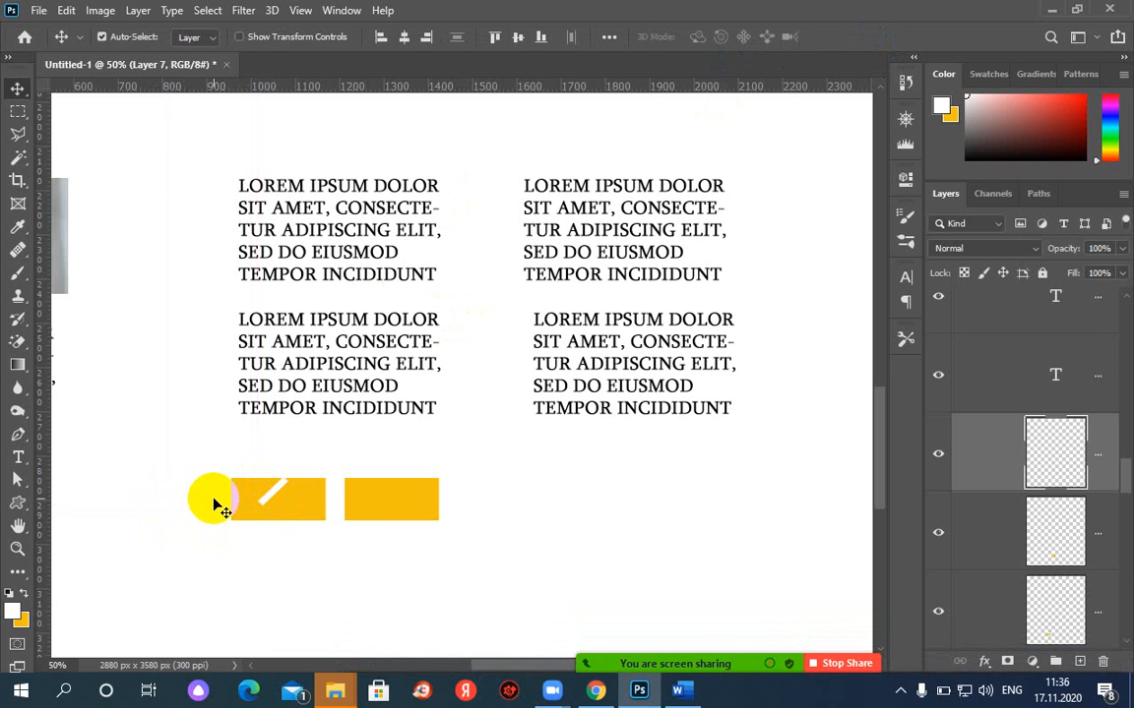
Step: Try to flip the diagonal white bar vertically
key(ctrl+t)
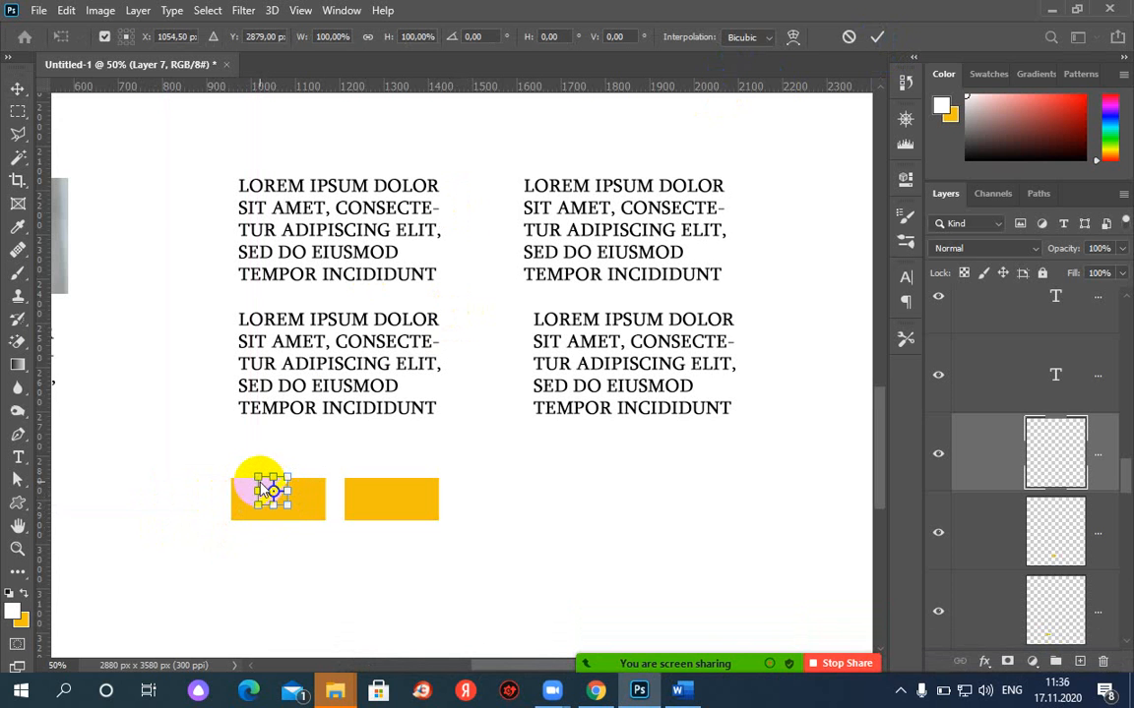
right_click(280, 489)
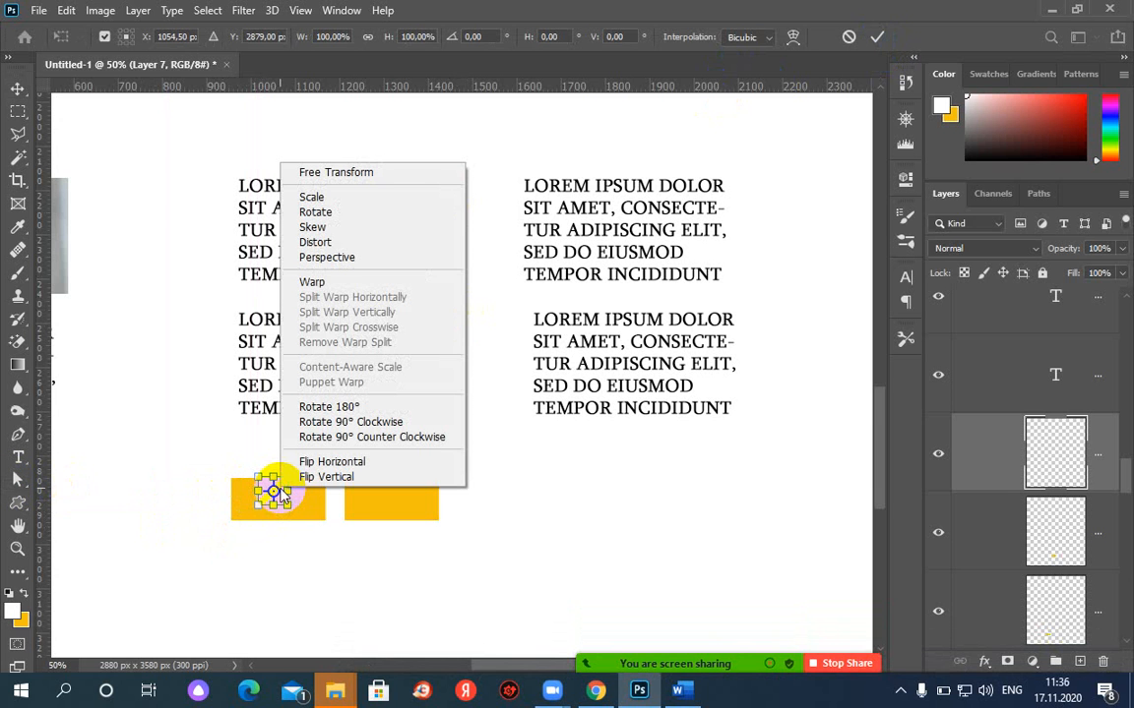
click(311, 477)
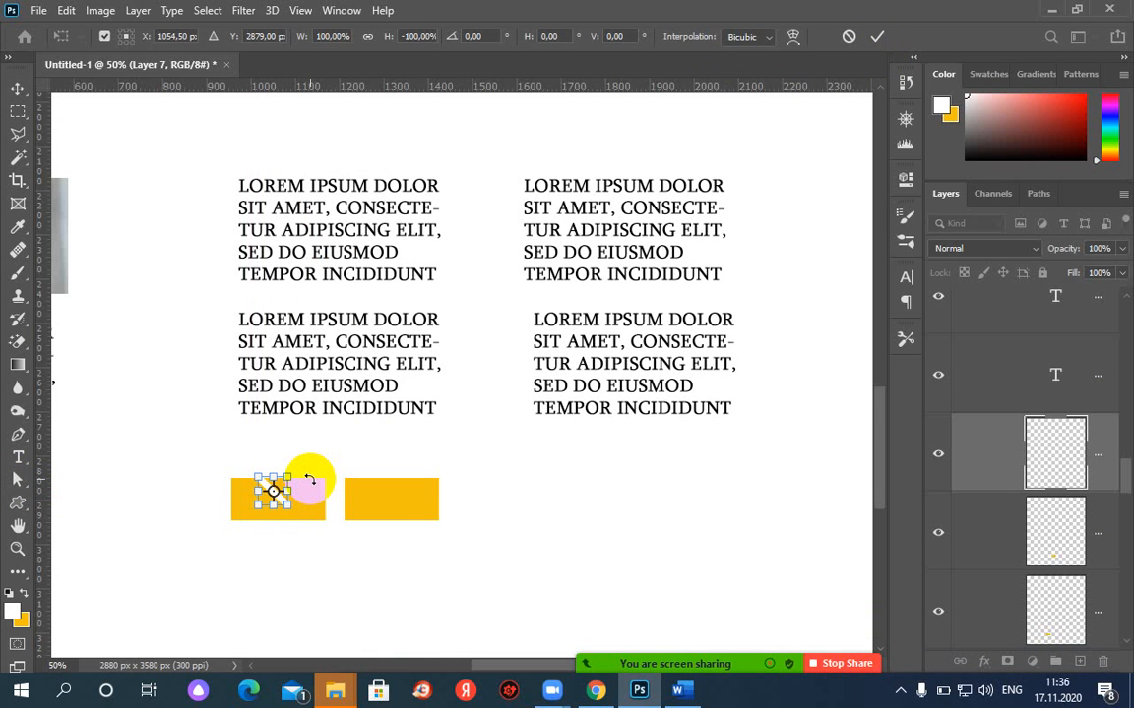
click(876, 39)
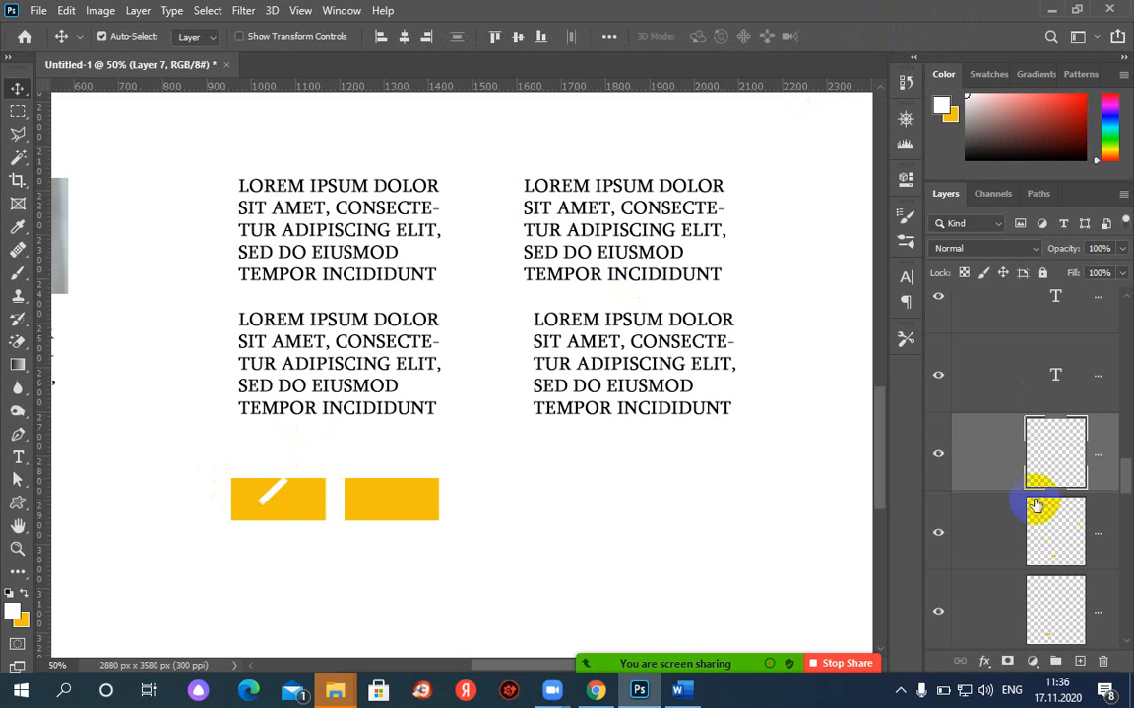
Step: Check which layer holds the diagonal white bar by toggling its visibility, and duplicate that layer
click(940, 461)
click(940, 460)
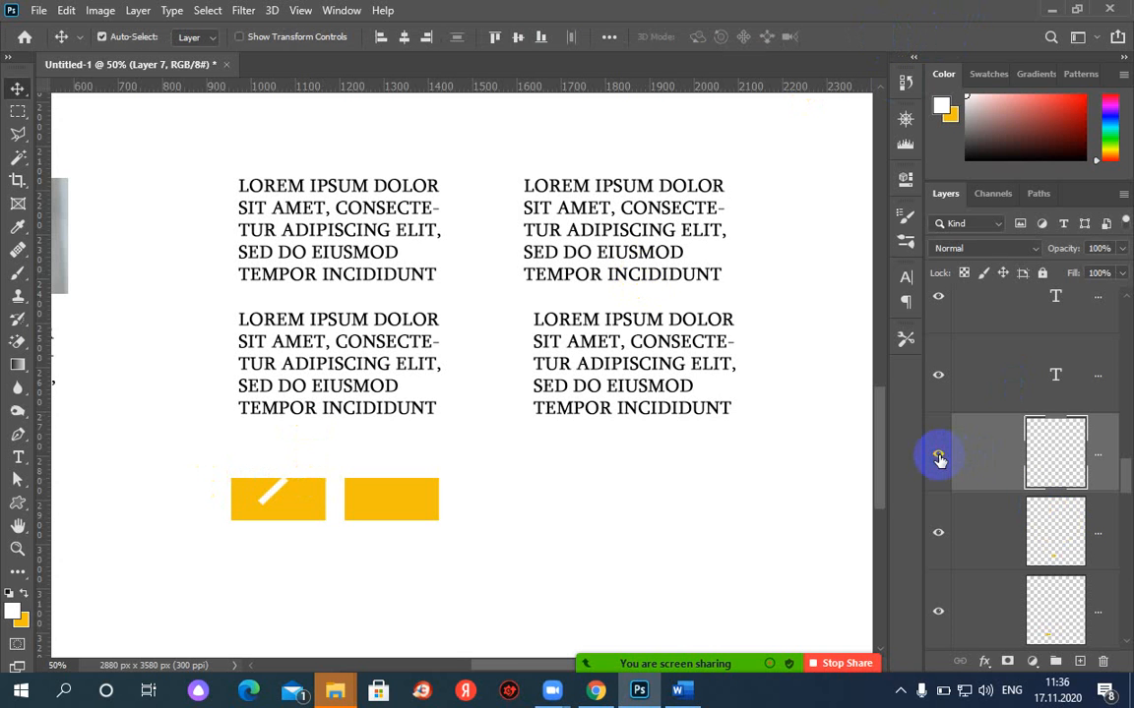
drag(1065, 455, 1075, 651)
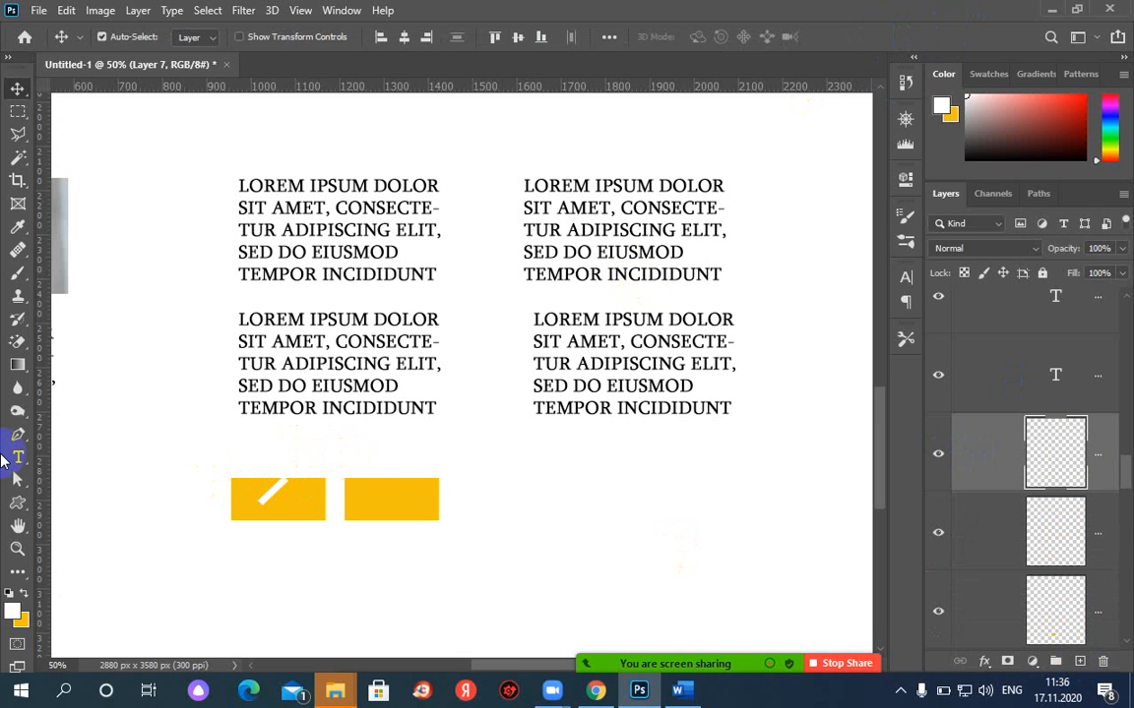
Step: Flip the duplicated diagonal white bar vertically and move it straight down to form a left-pointing arrow in the left yellow button
key(ctrl+t)
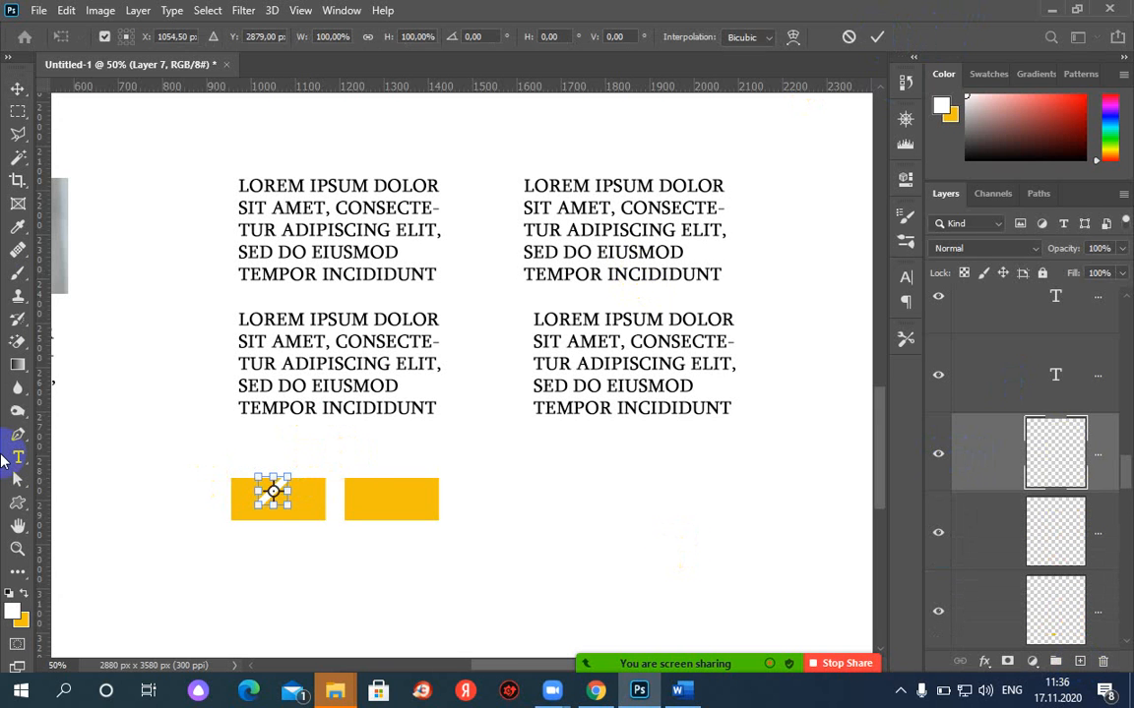
right_click(276, 489)
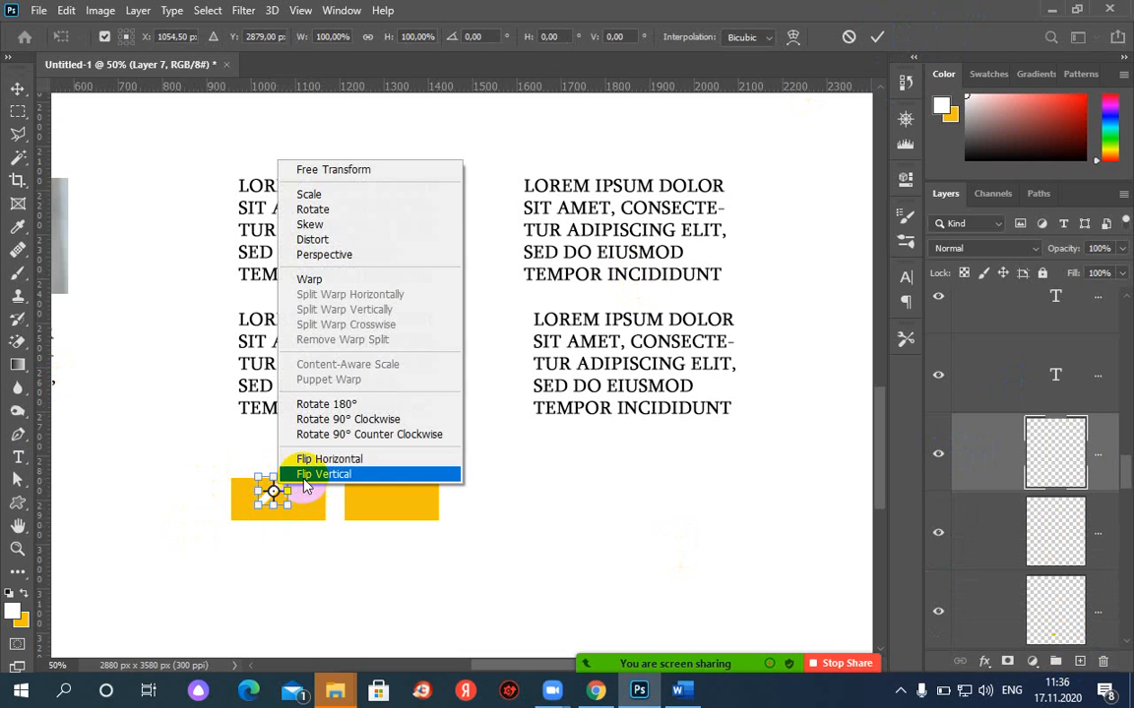
click(306, 481)
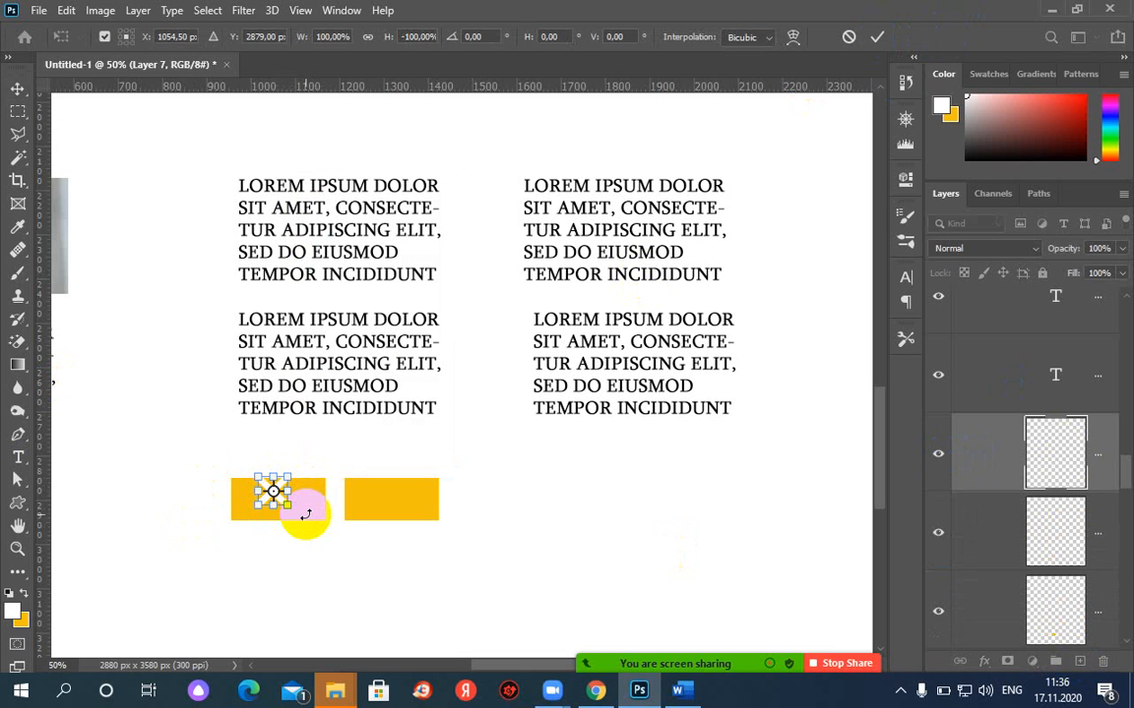
key(Down)
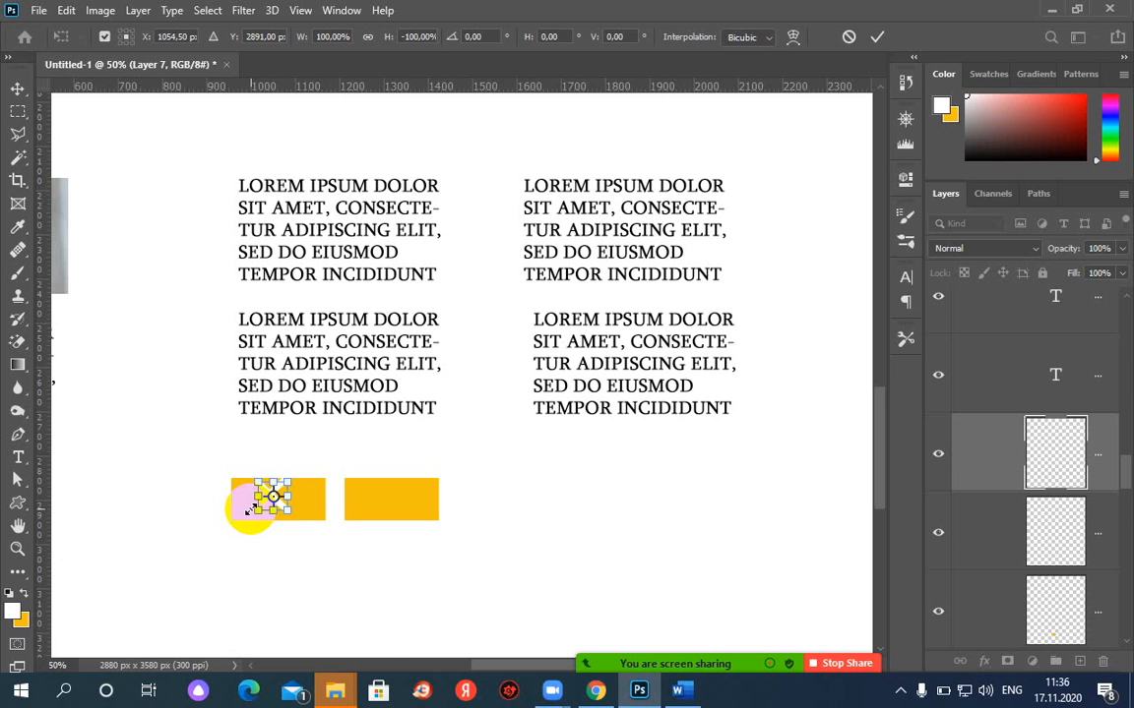
key(Down)
key(Down)
key(Down)
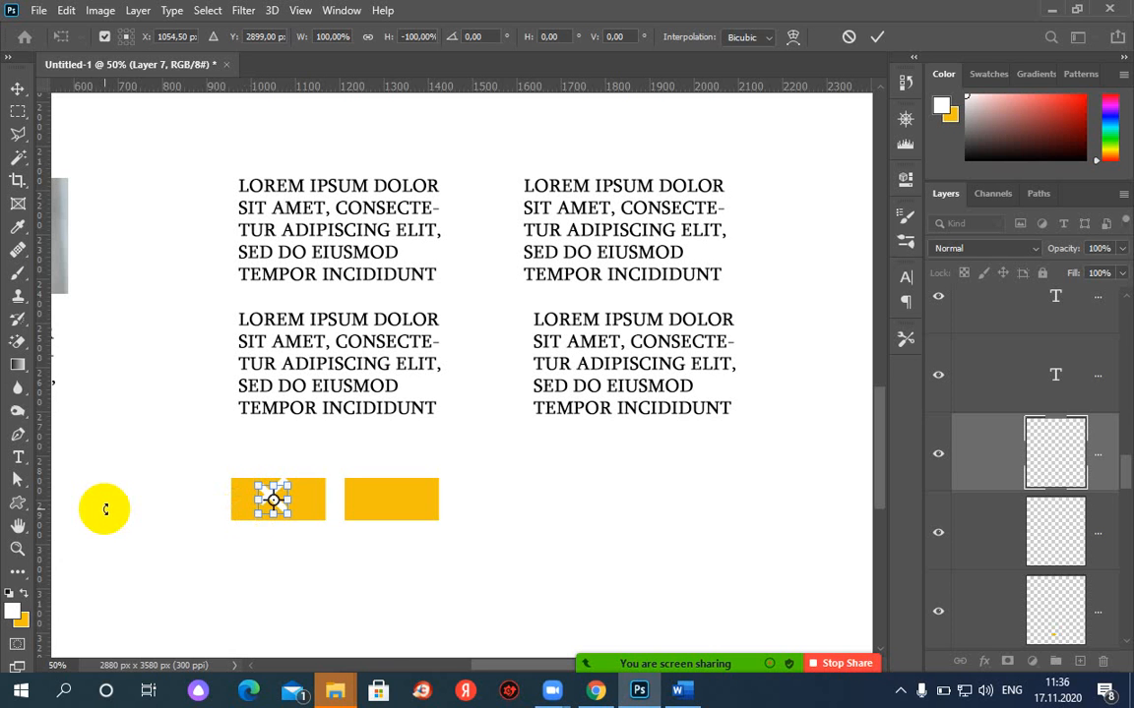
key(Down)
key(Down)
key(Down)
key(Down)
key(Down)
key(Down)
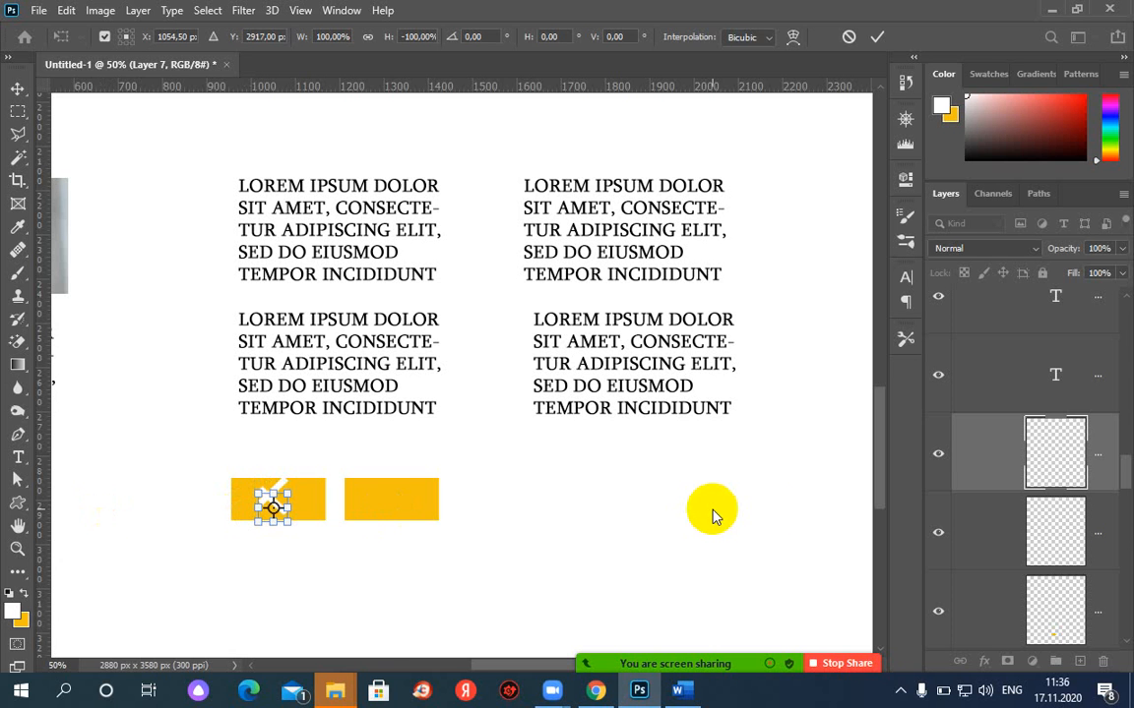
key(Down)
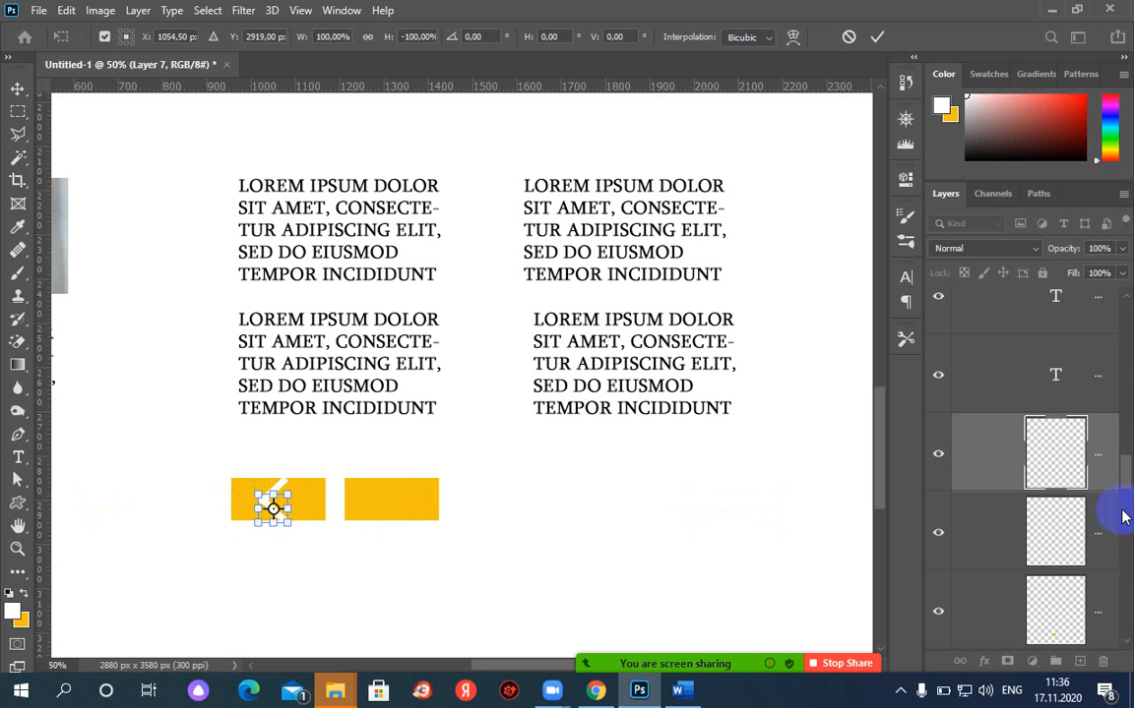
key(Return)
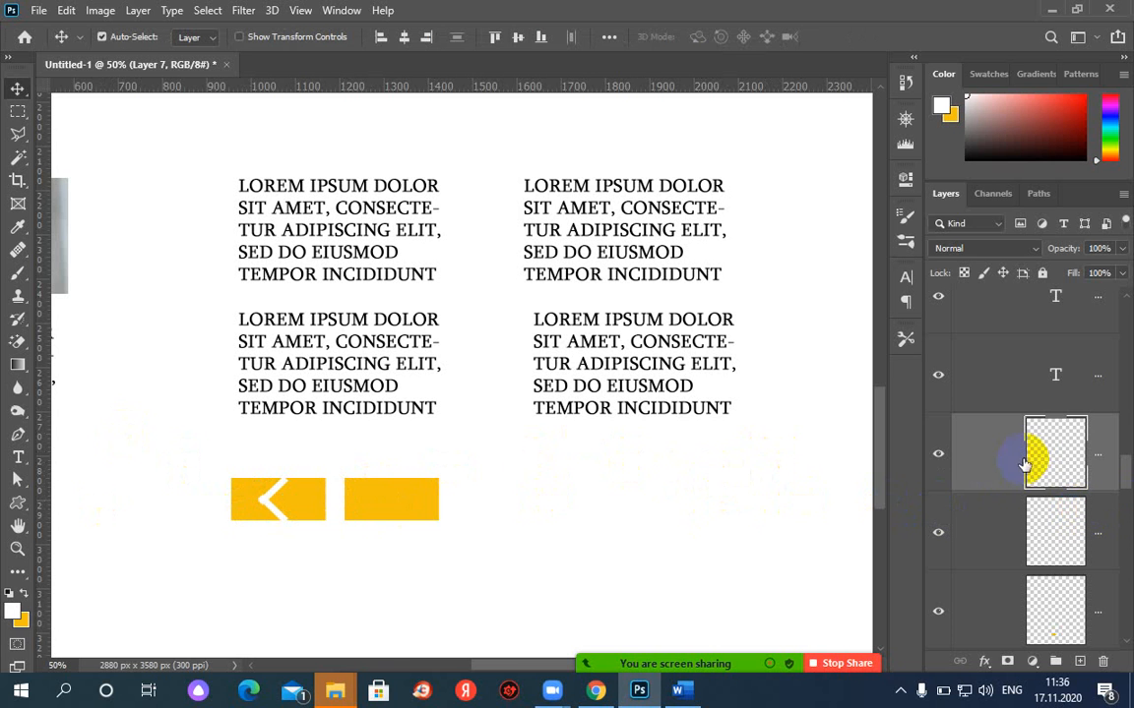
Step: Identify the two diagonal bar layers by toggling their visibility, and merge them into one arrow layer
click(939, 456)
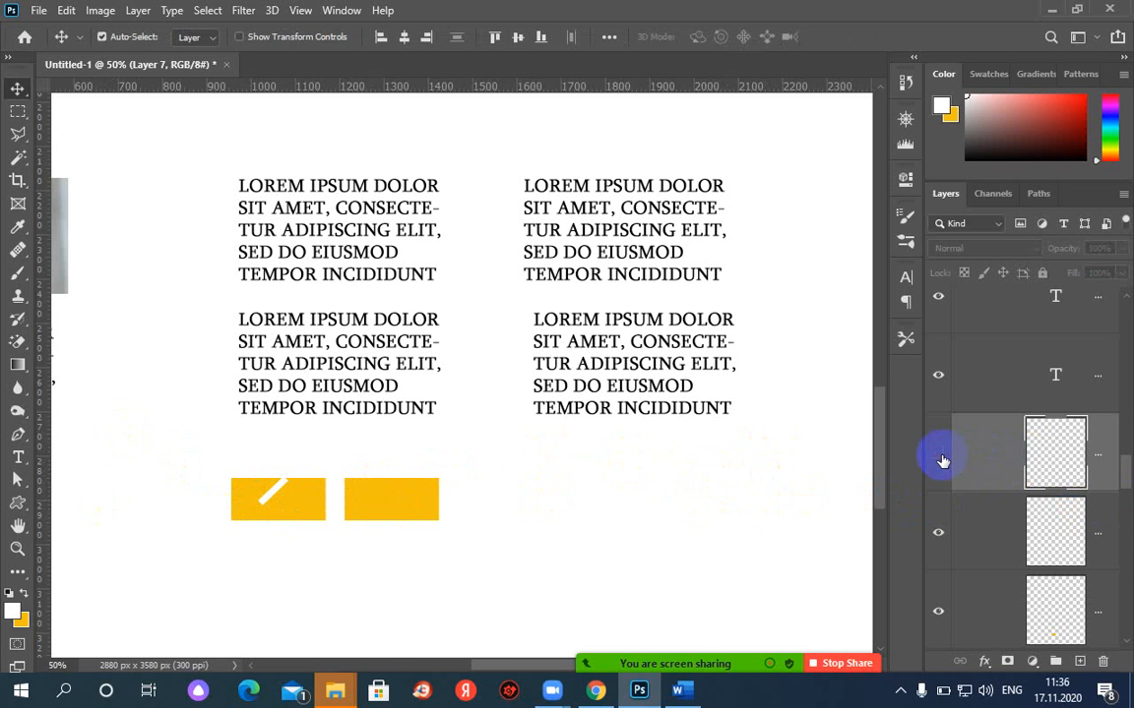
click(939, 457)
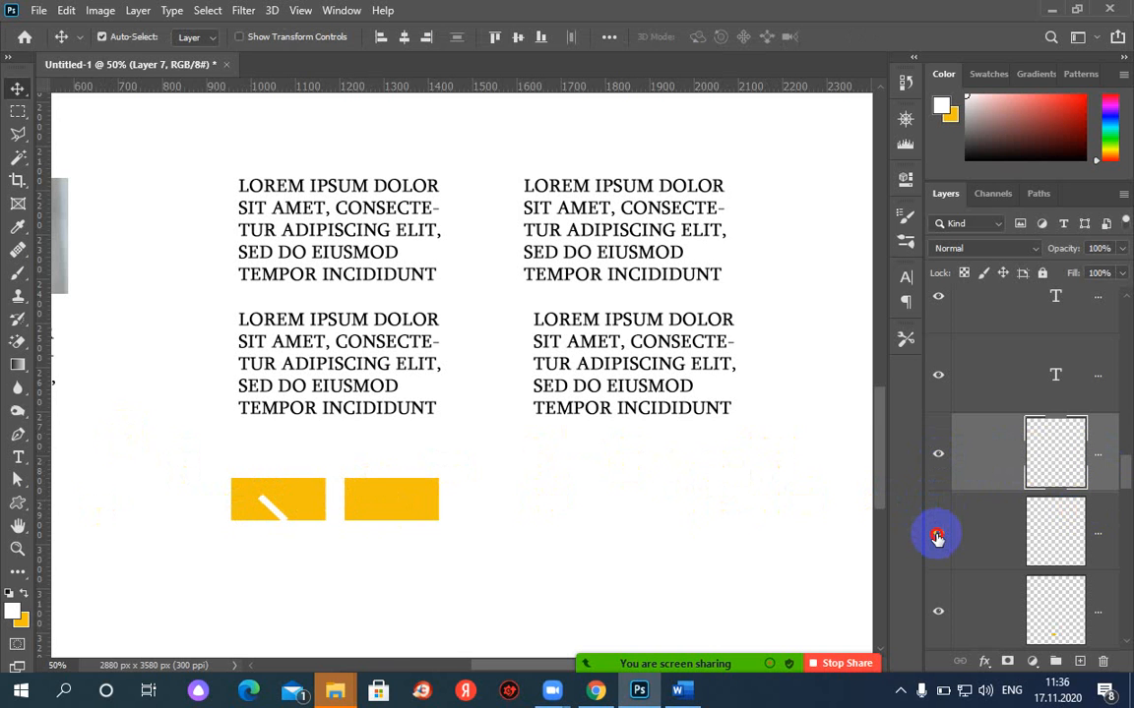
ctrl+click(1012, 532)
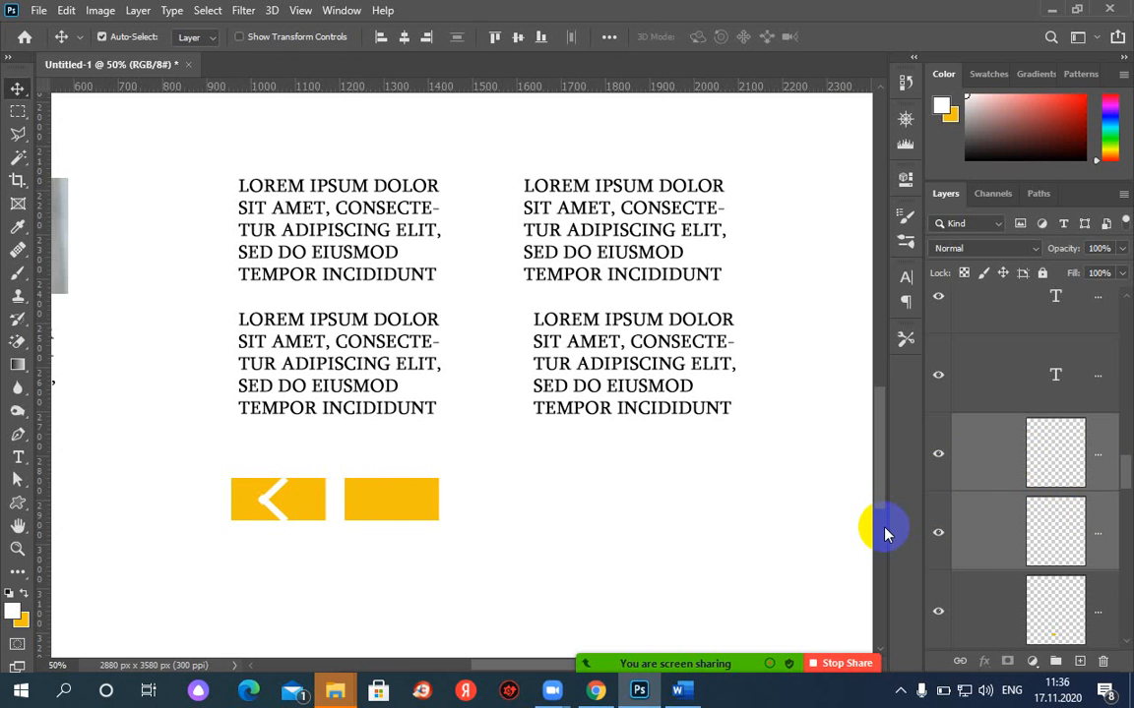
key(ctrl+e)
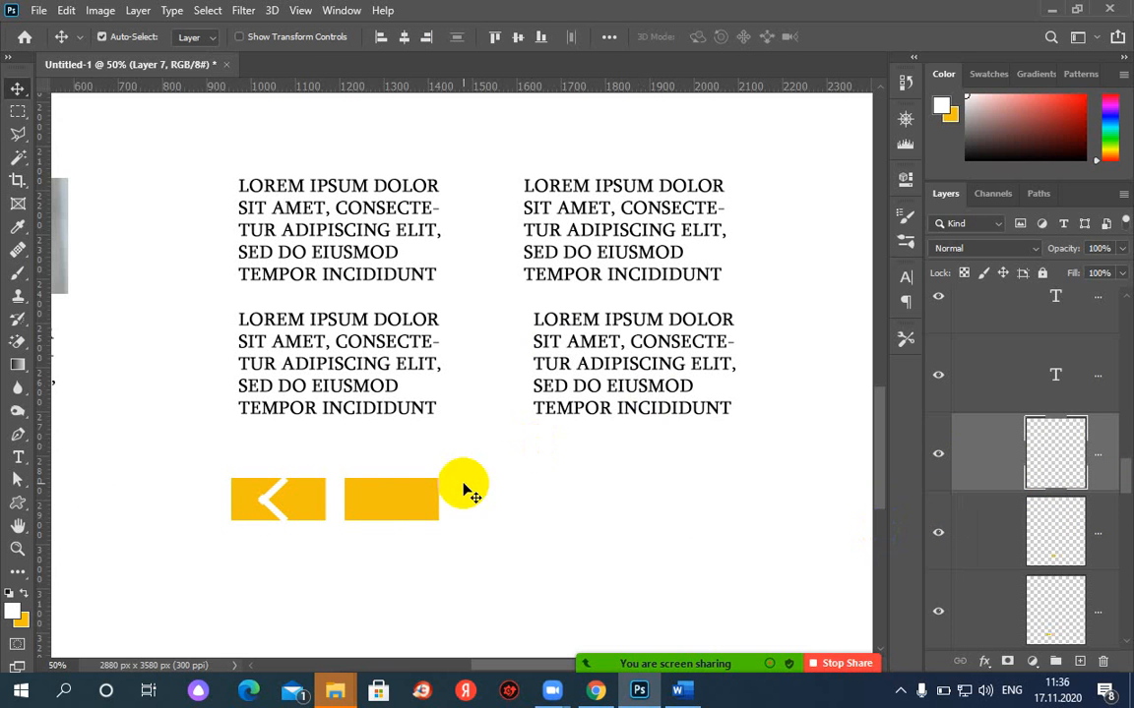
Step: Duplicate the white arrow layer, flip the copy horizontally, and place it inside the right yellow button
drag(1045, 445, 1086, 663)
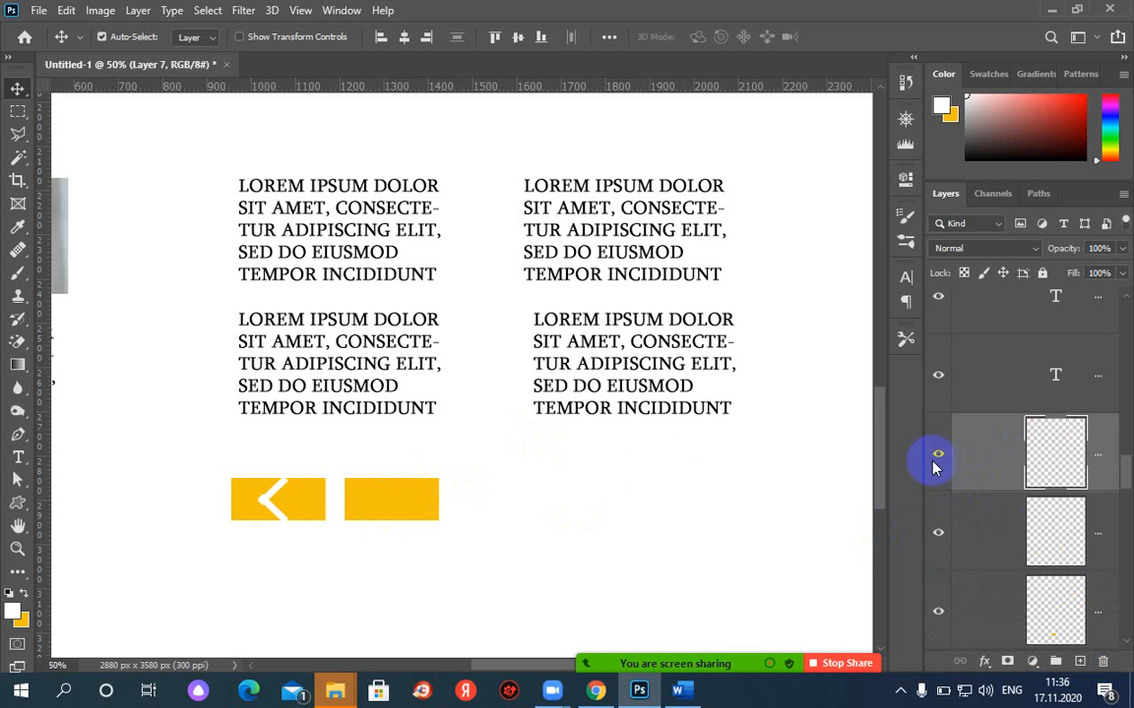
drag(324, 504, 283, 512)
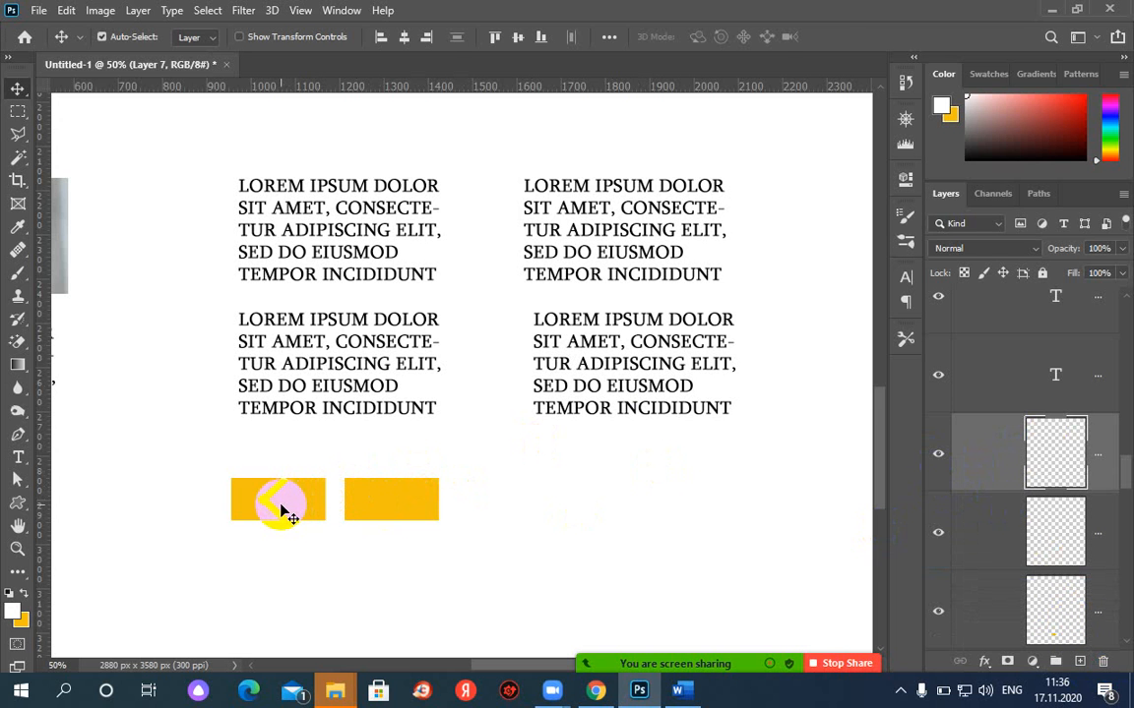
key(ctrl+t)
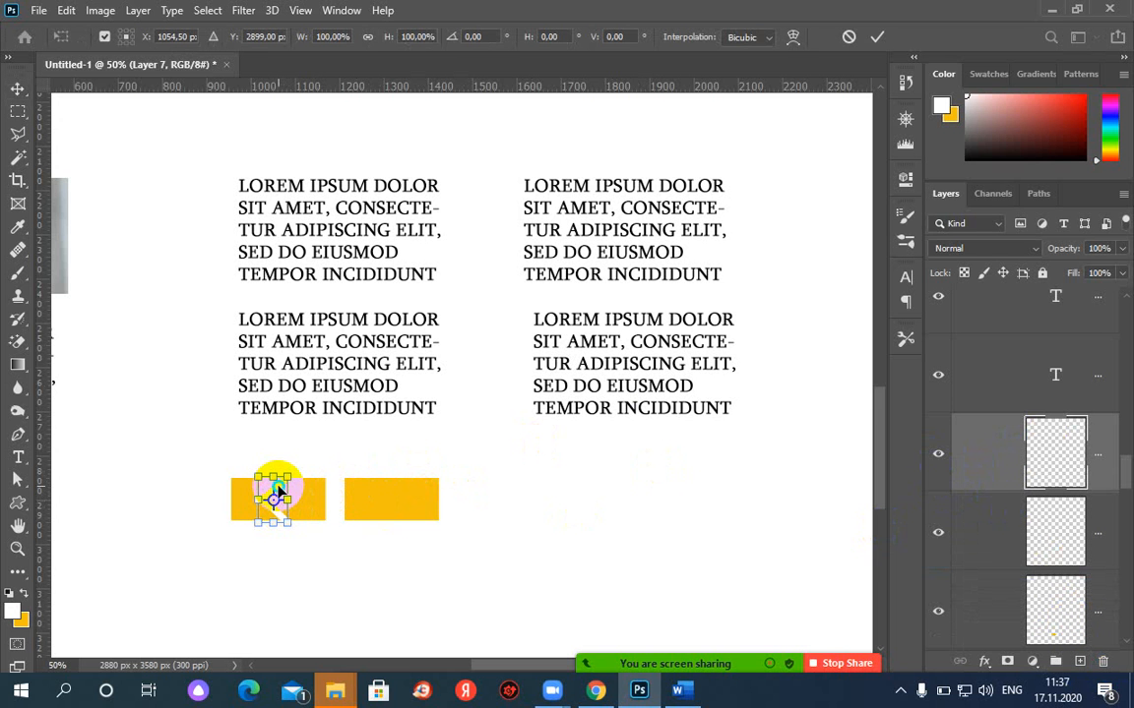
right_click(278, 492)
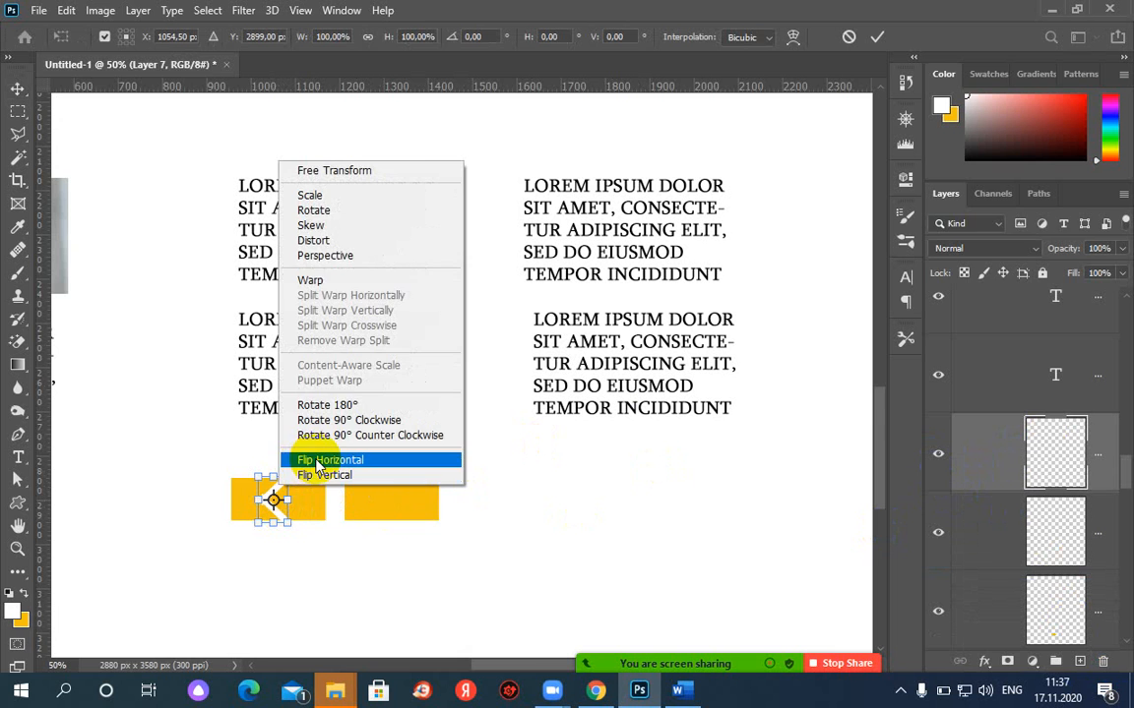
click(318, 462)
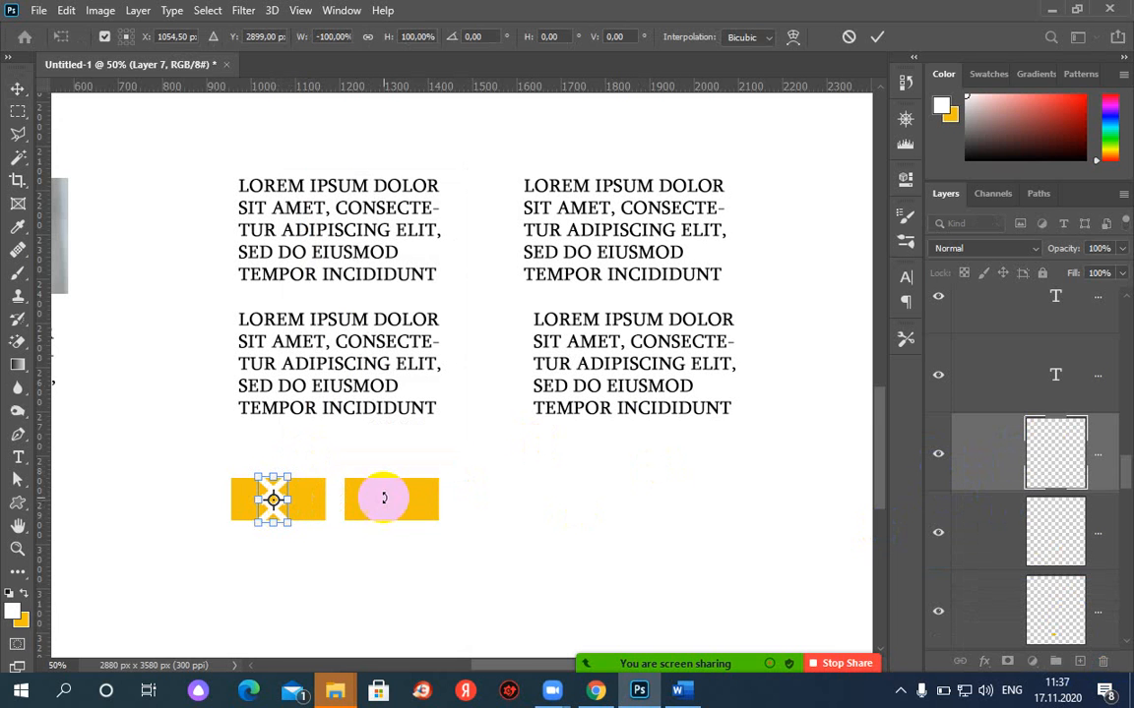
drag(281, 486, 403, 489)
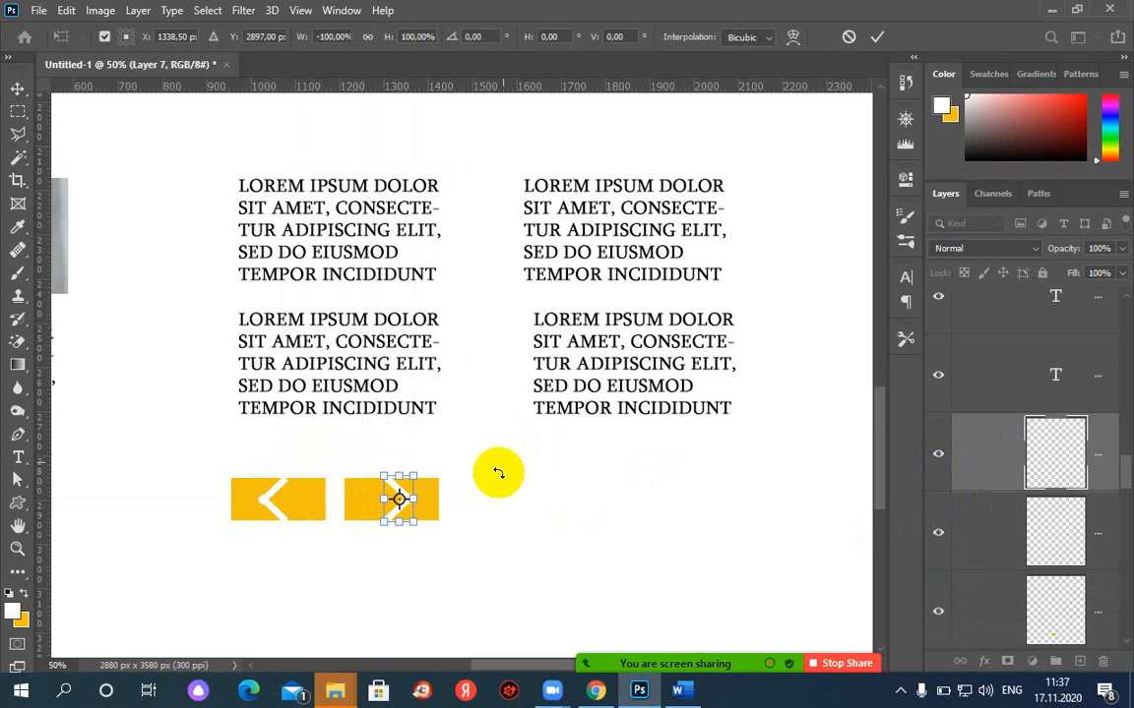
click(879, 38)
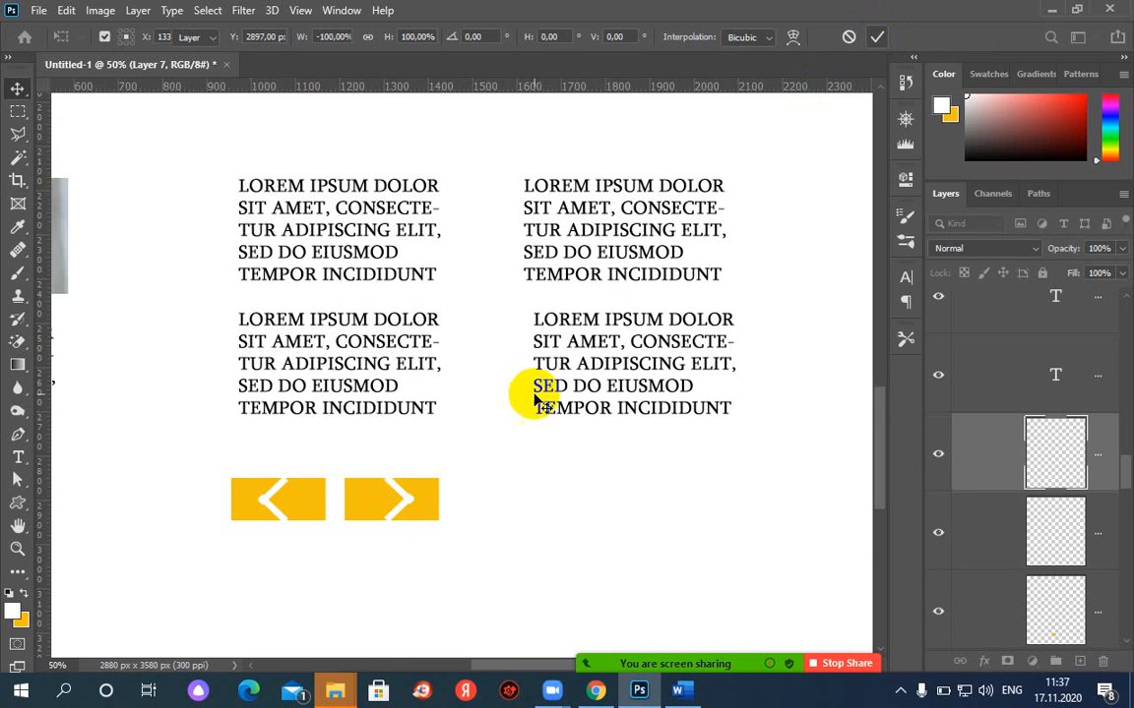
Step: Reset the colours to default and fill the right arrow button's rectangle with black
click(357, 515)
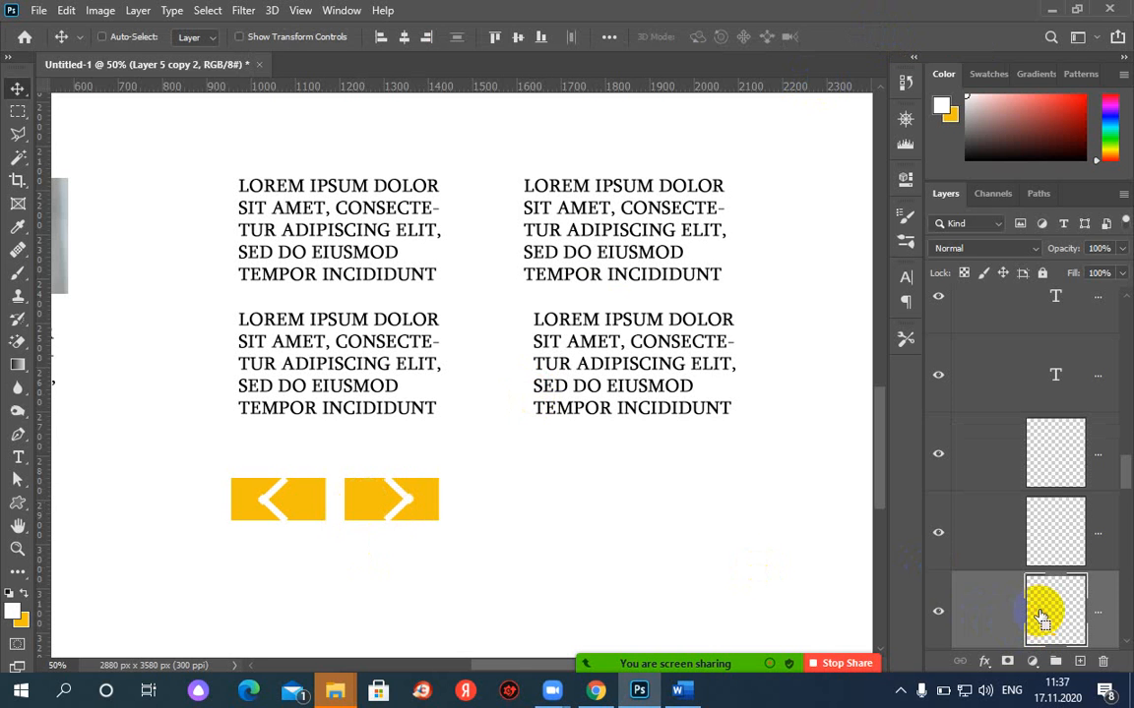
click(8, 596)
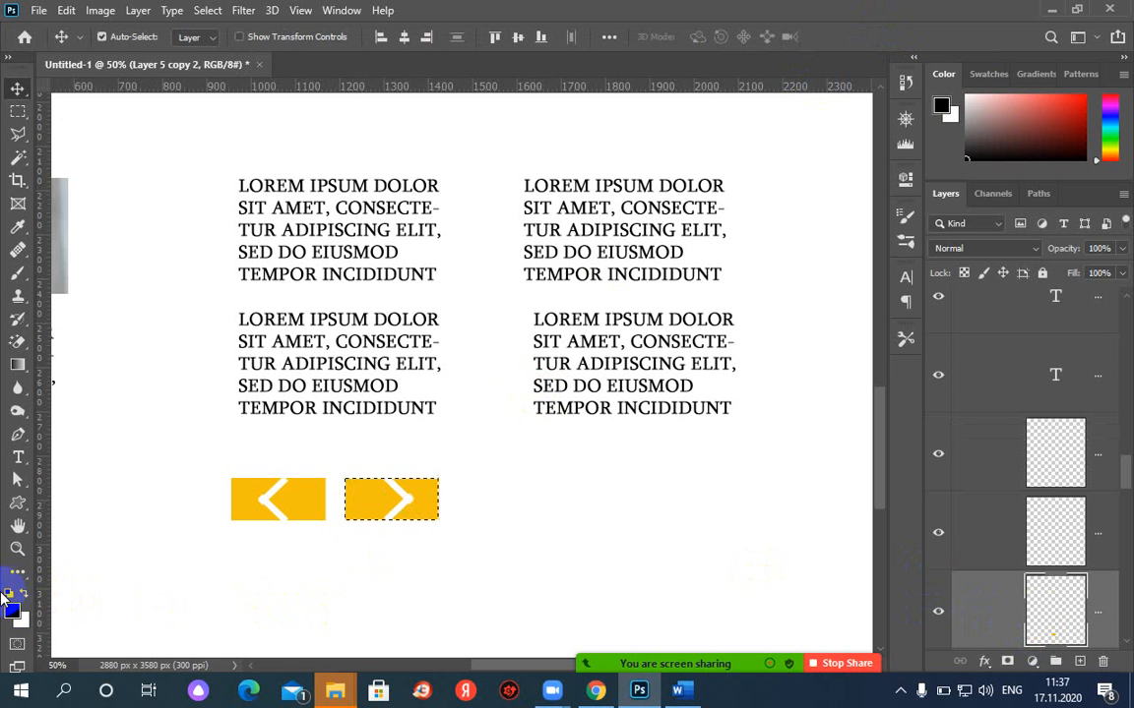
key(alt+BackSpace)
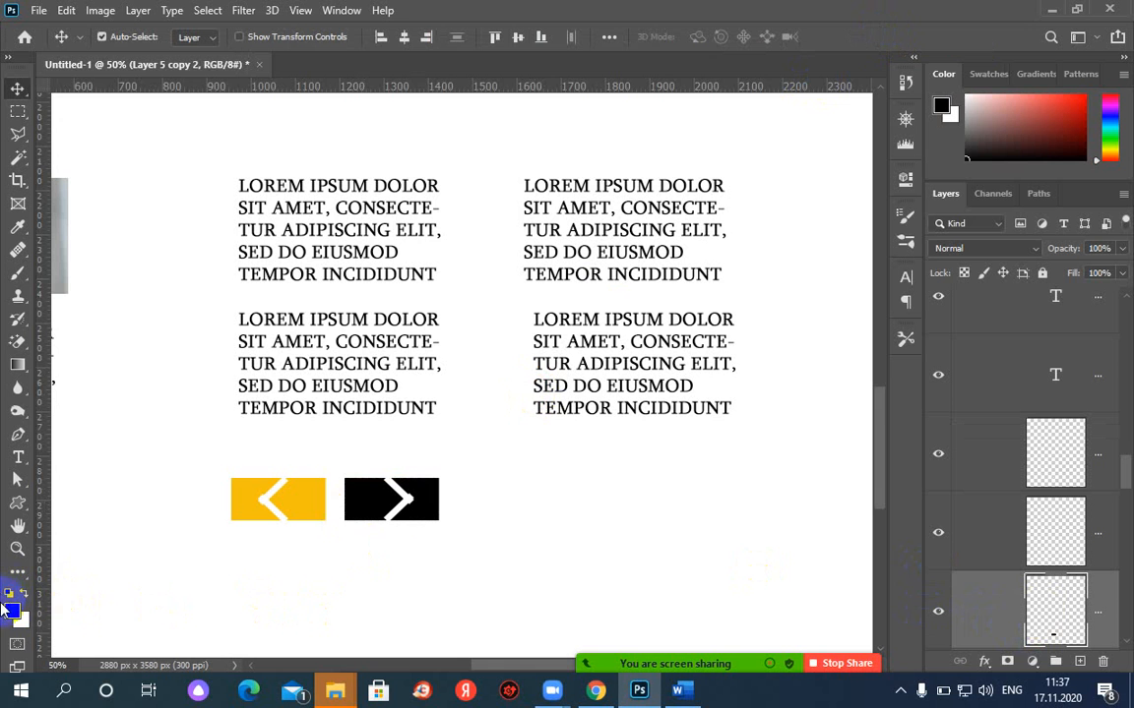
click(128, 602)
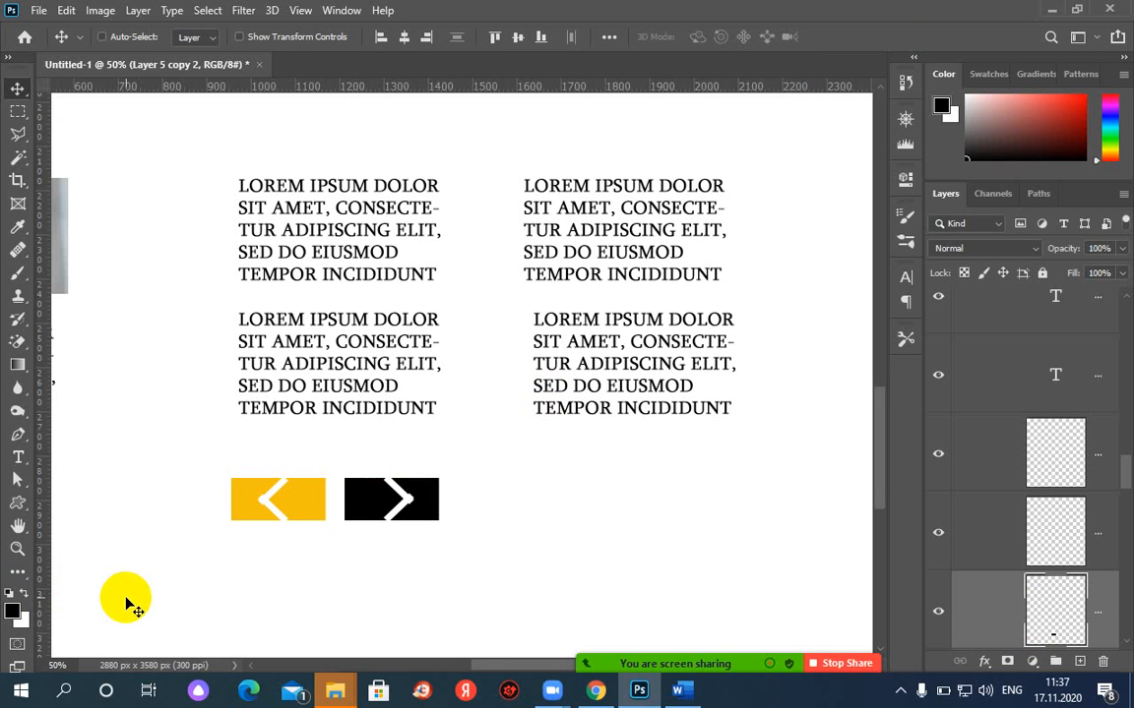
key(ctrl+minus)
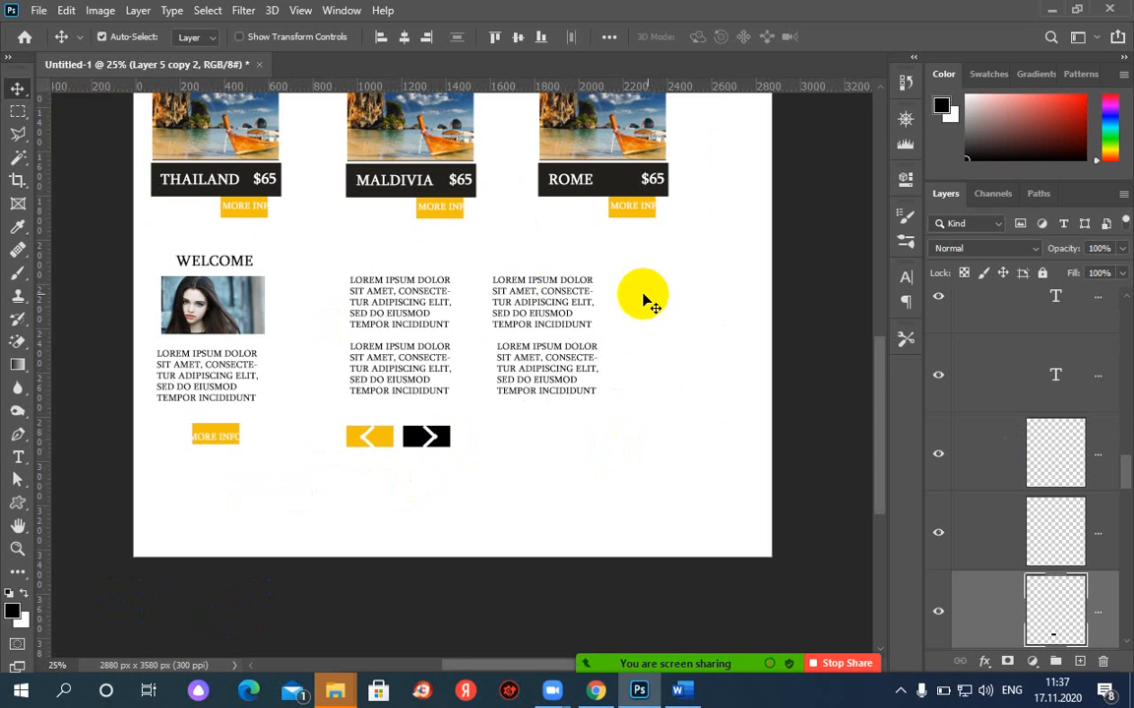
drag(663, 292, 658, 420)
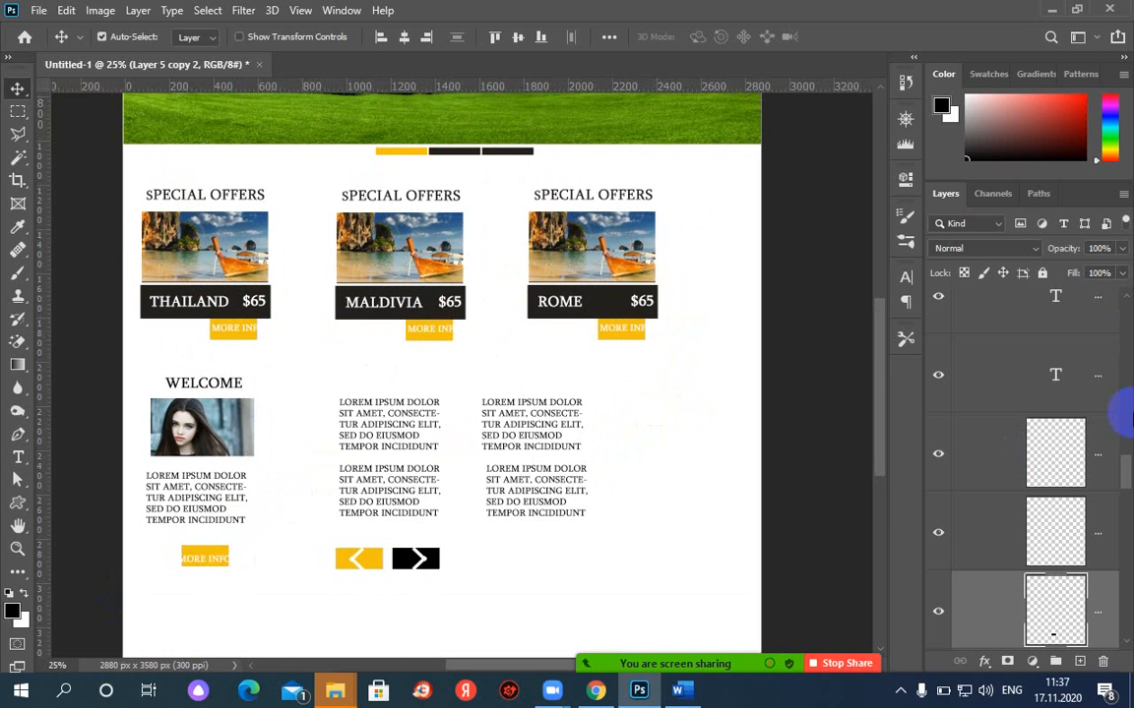
key(ctrl+minus)
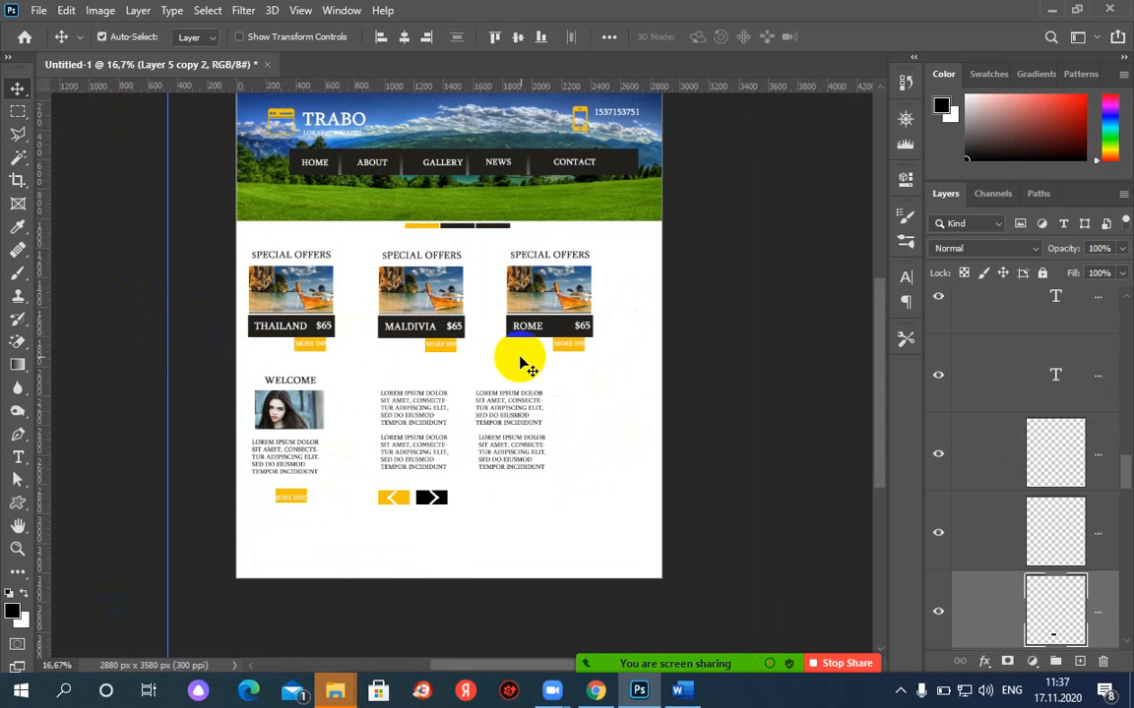
drag(638, 369, 639, 425)
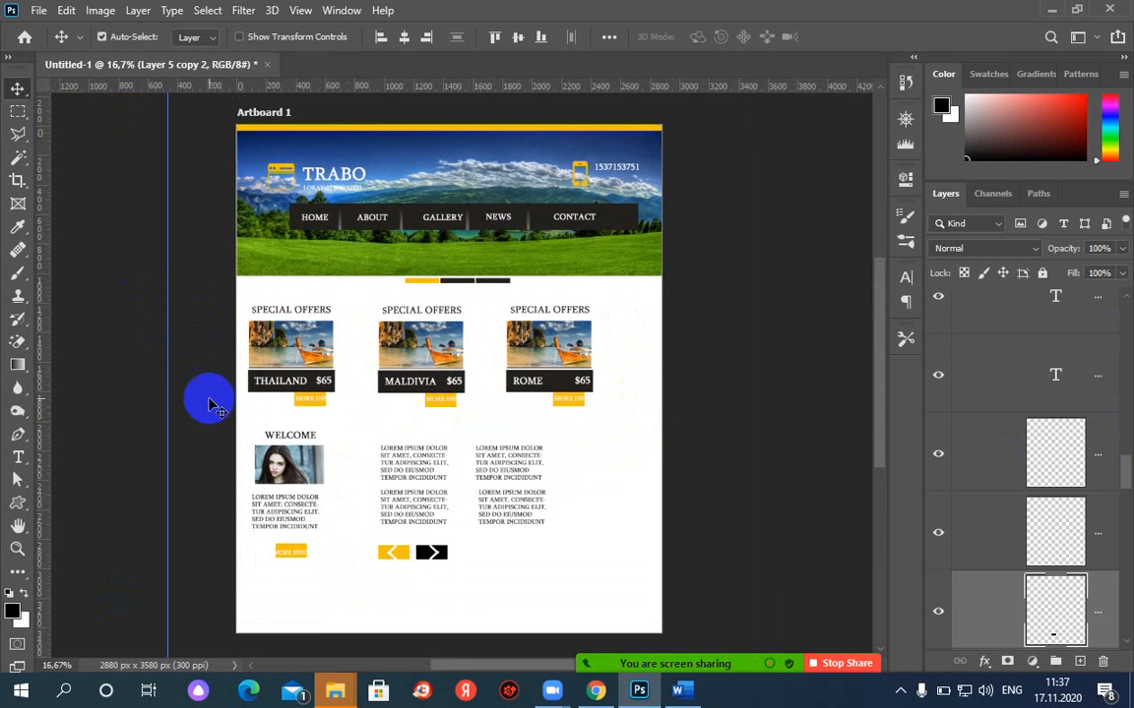
drag(337, 403, 364, 404)
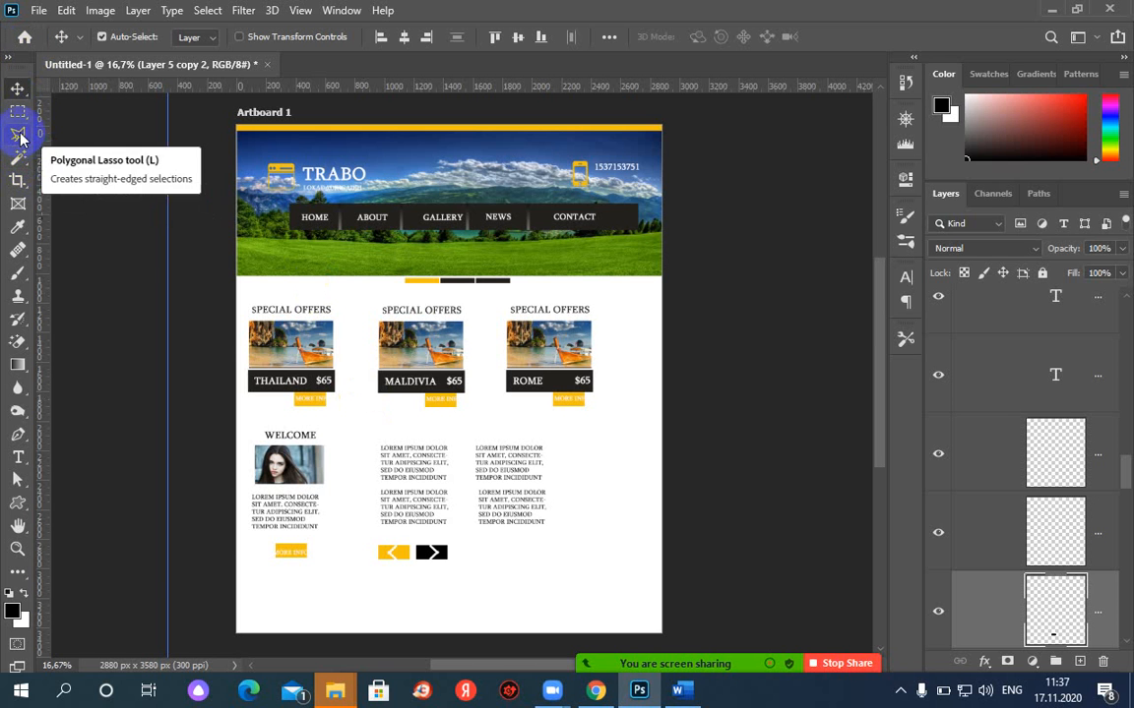
click(20, 228)
right_click(26, 231)
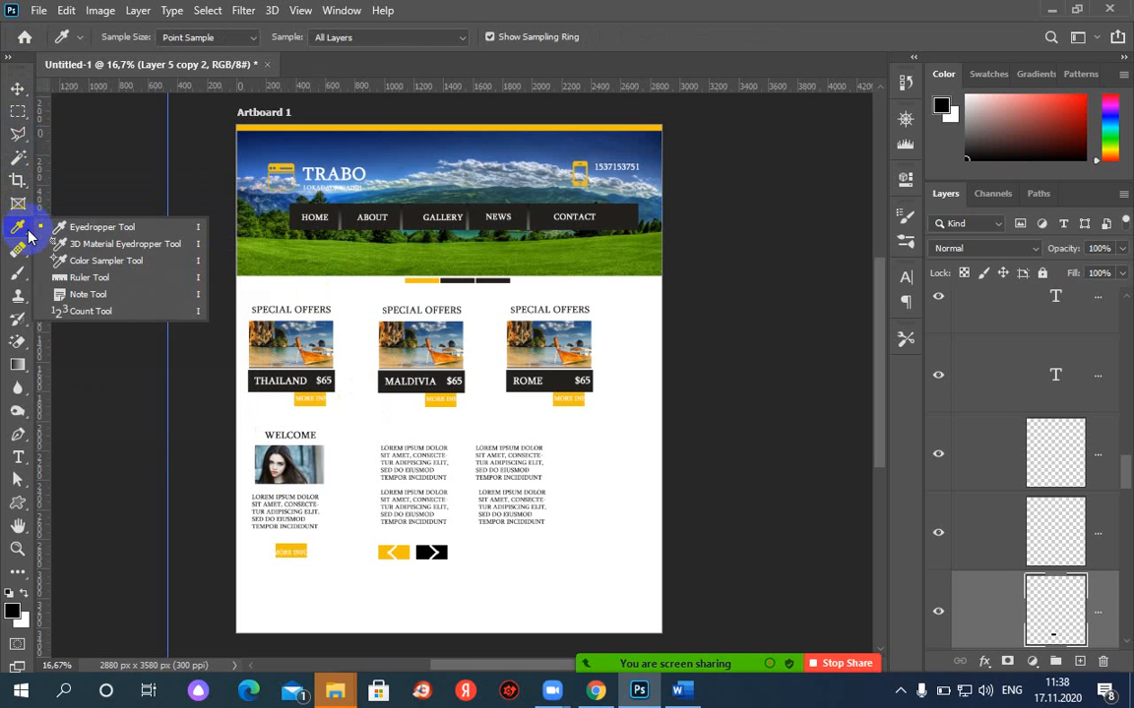
click(28, 117)
click(28, 144)
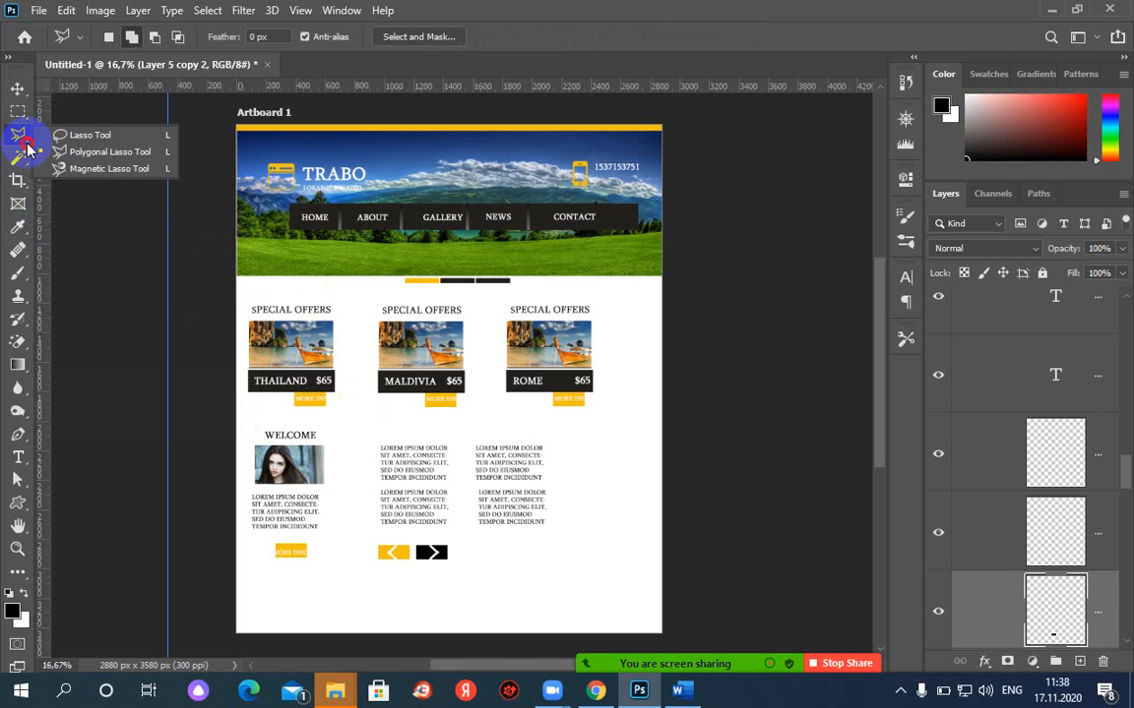
click(24, 159)
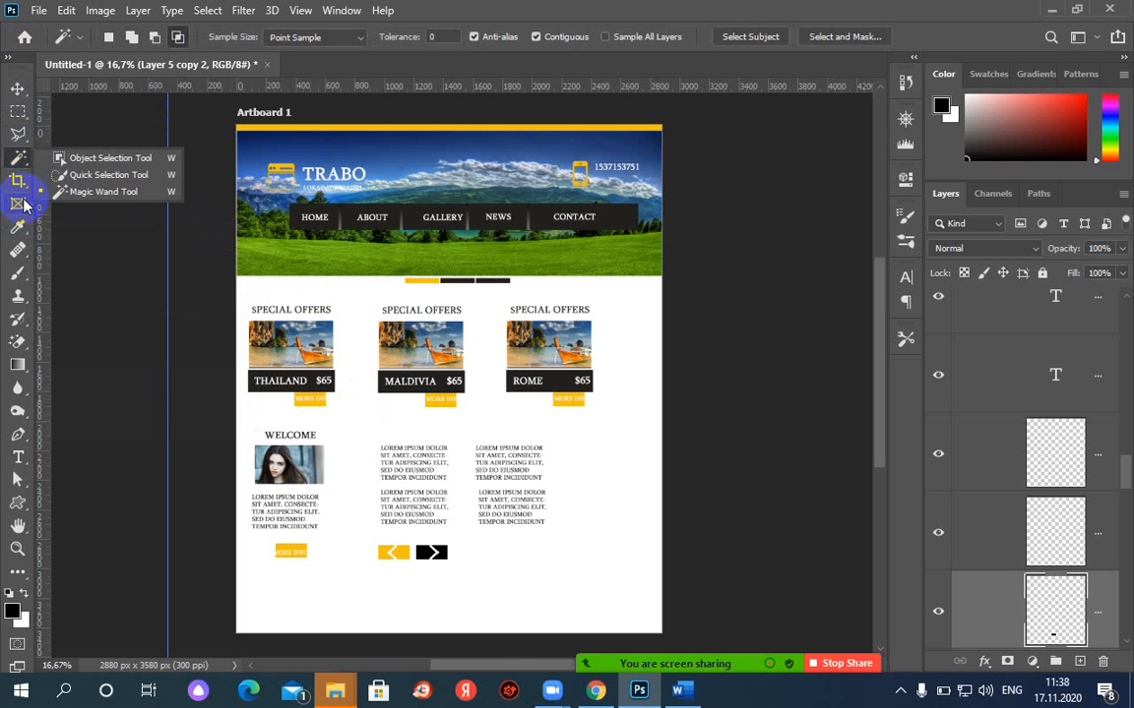
Step: Draw a slice around the HOME item in the navigation bar with the Slice Tool
click(18, 182)
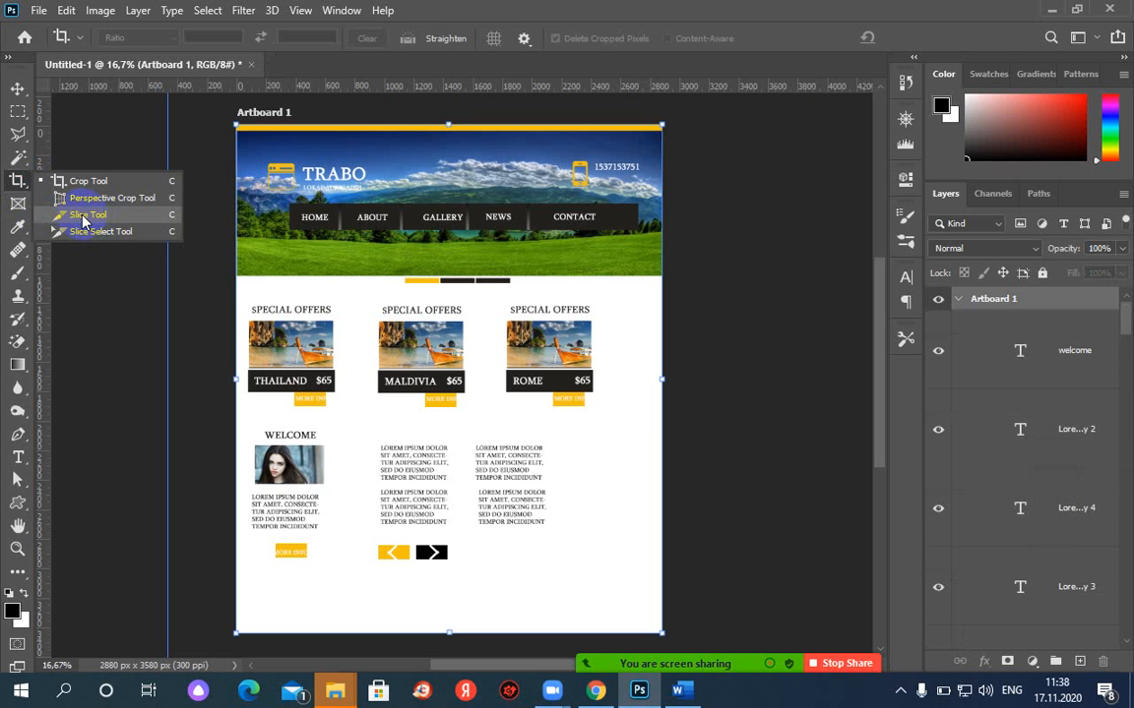
click(82, 218)
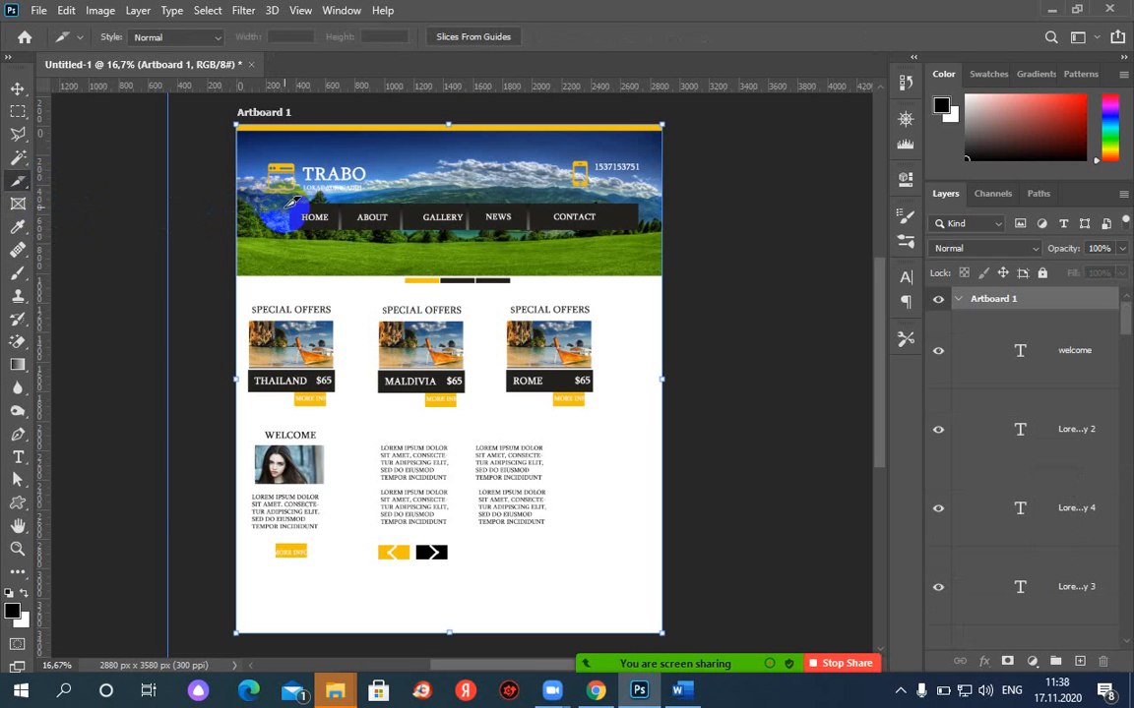
key(ctrl+plus)
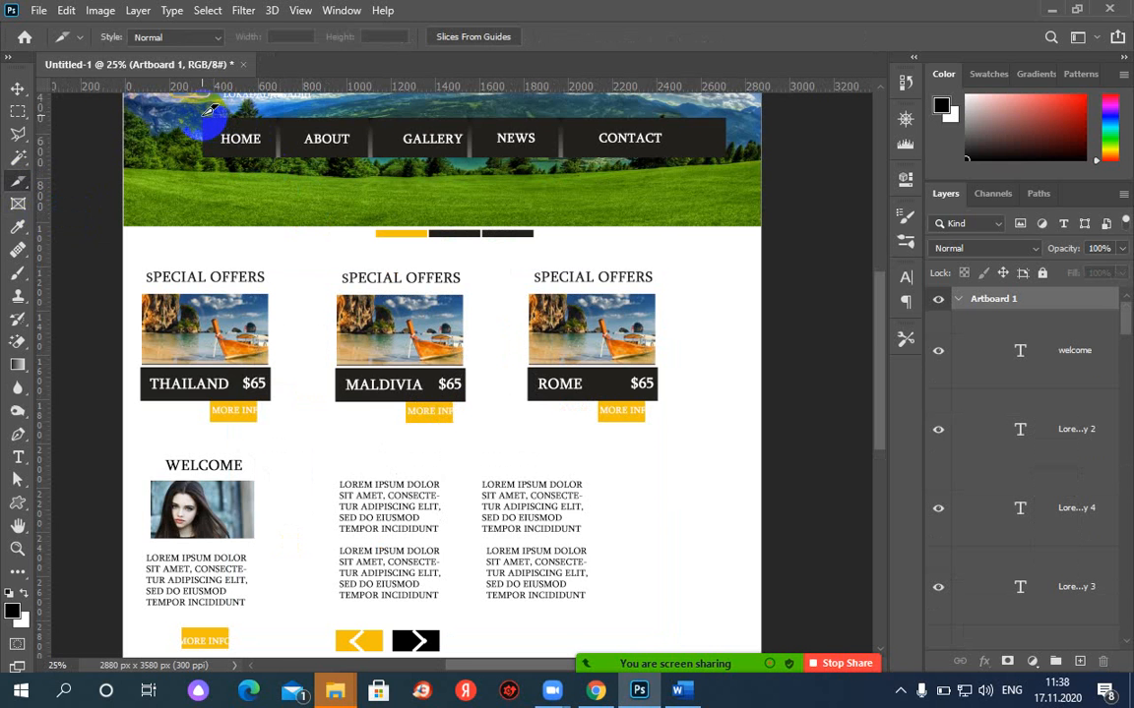
drag(203, 119, 282, 152)
drag(13, 155, 347, 157)
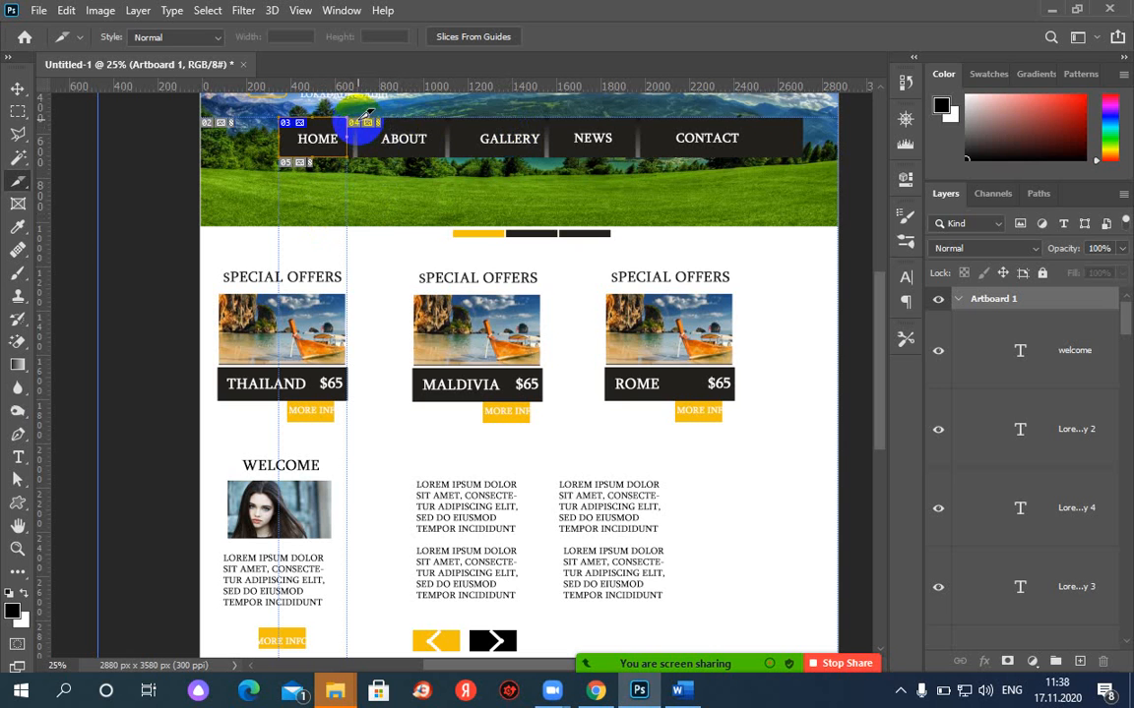
Step: Draw separate slices around the ABOUT, GALLERY, NEWS and CONTACT items in the navigation bar
drag(366, 114, 536, 159)
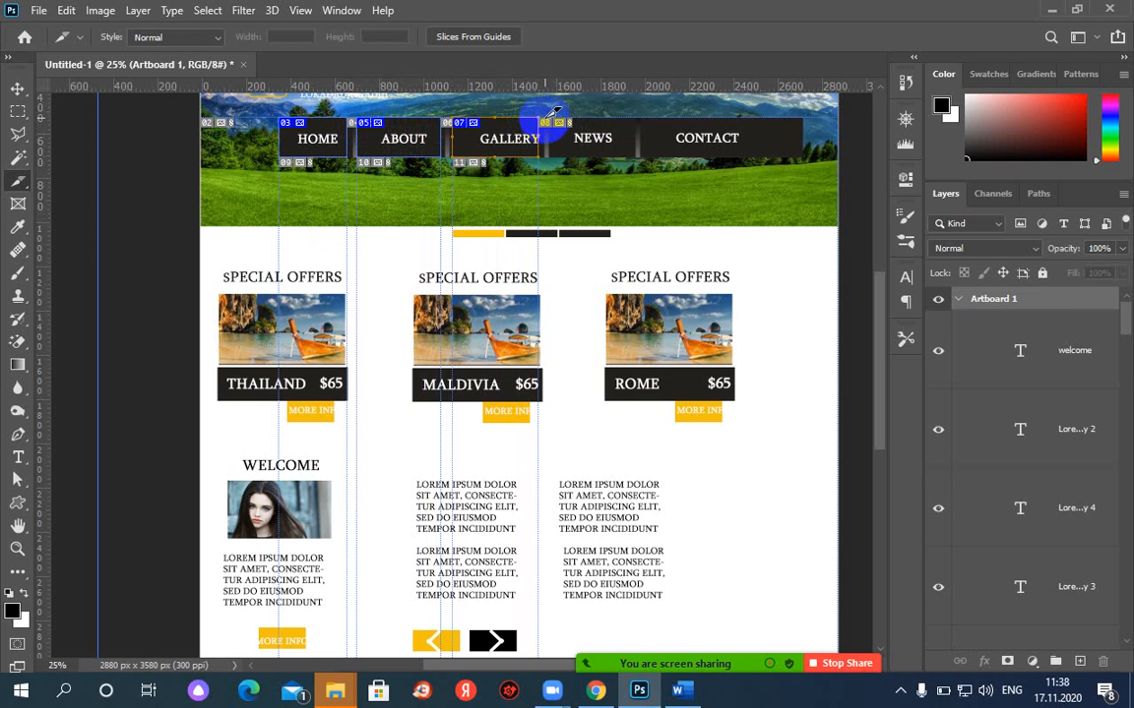
drag(553, 112, 551, 150)
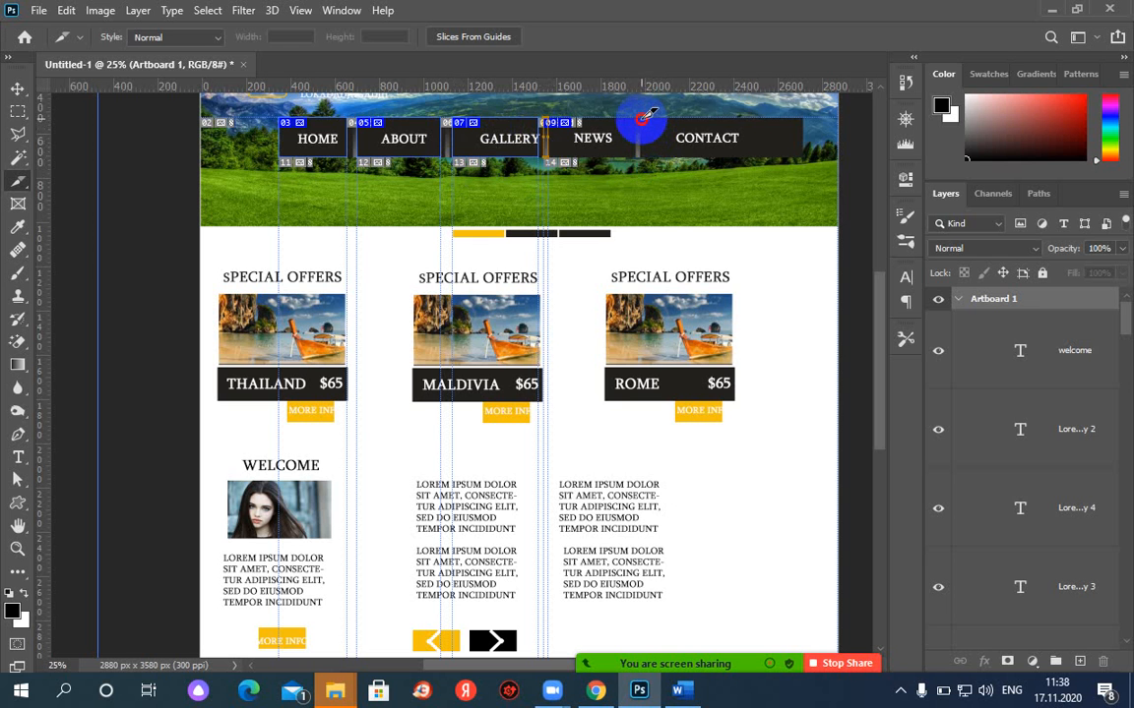
drag(651, 120, 762, 151)
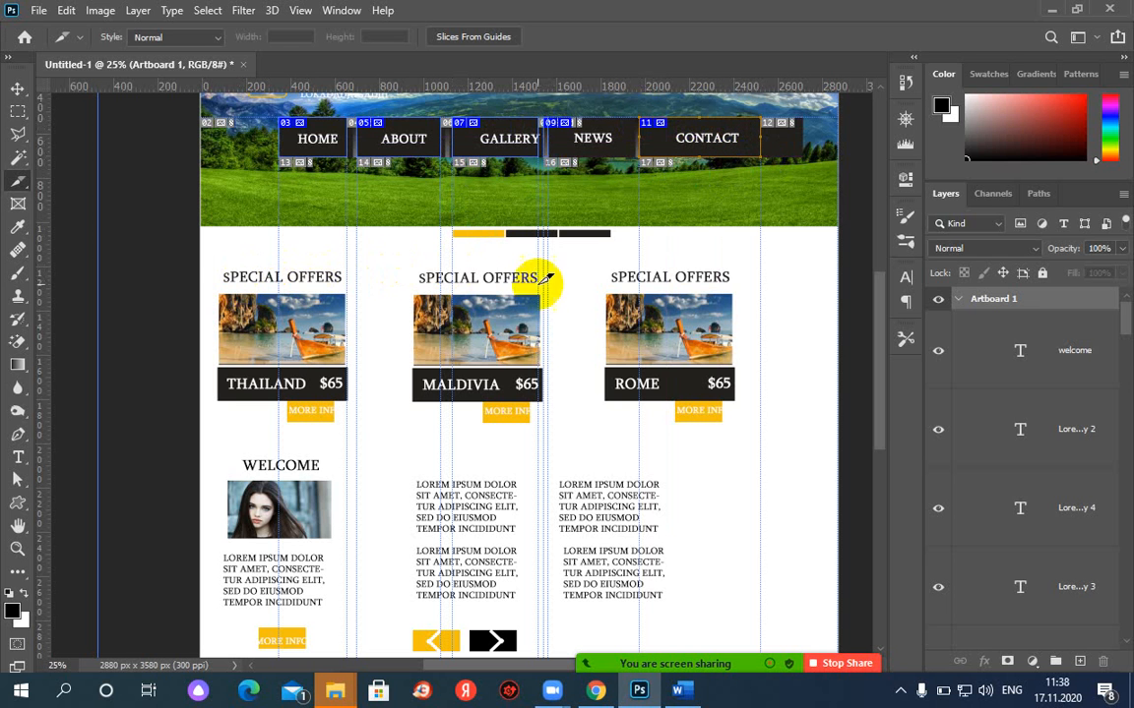
Step: Draw slices around the Thailand special offer card and around each of the two arrow buttons below the text columns
drag(219, 295, 356, 390)
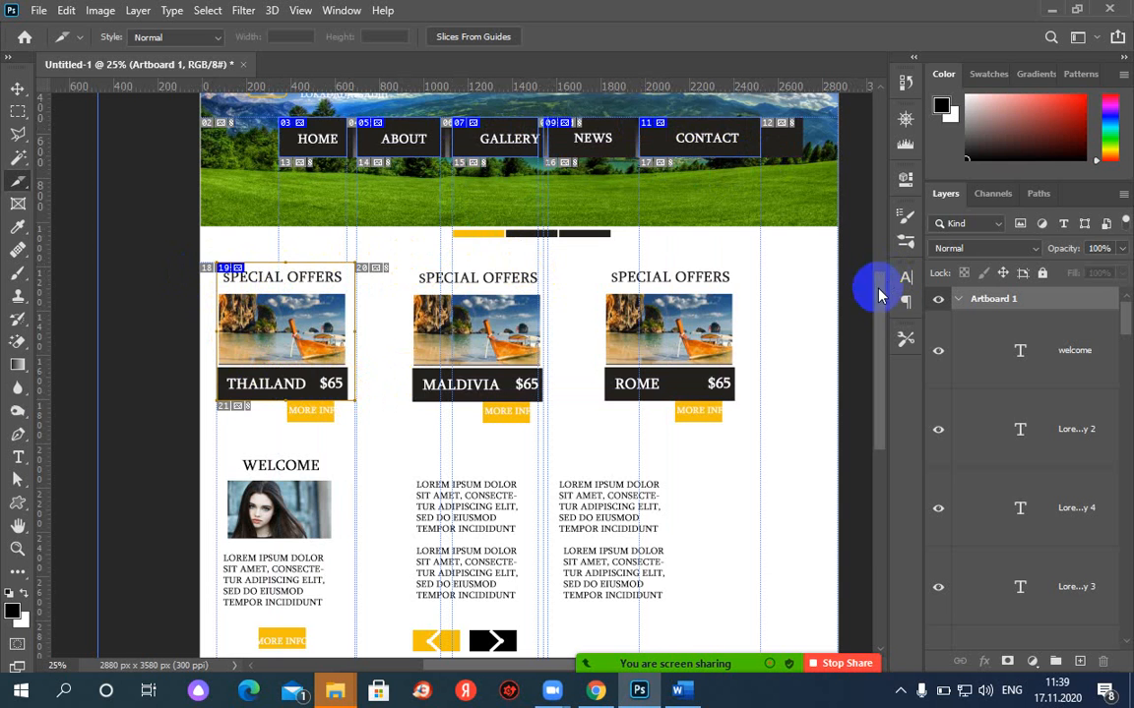
scroll(948, 394, down, 5)
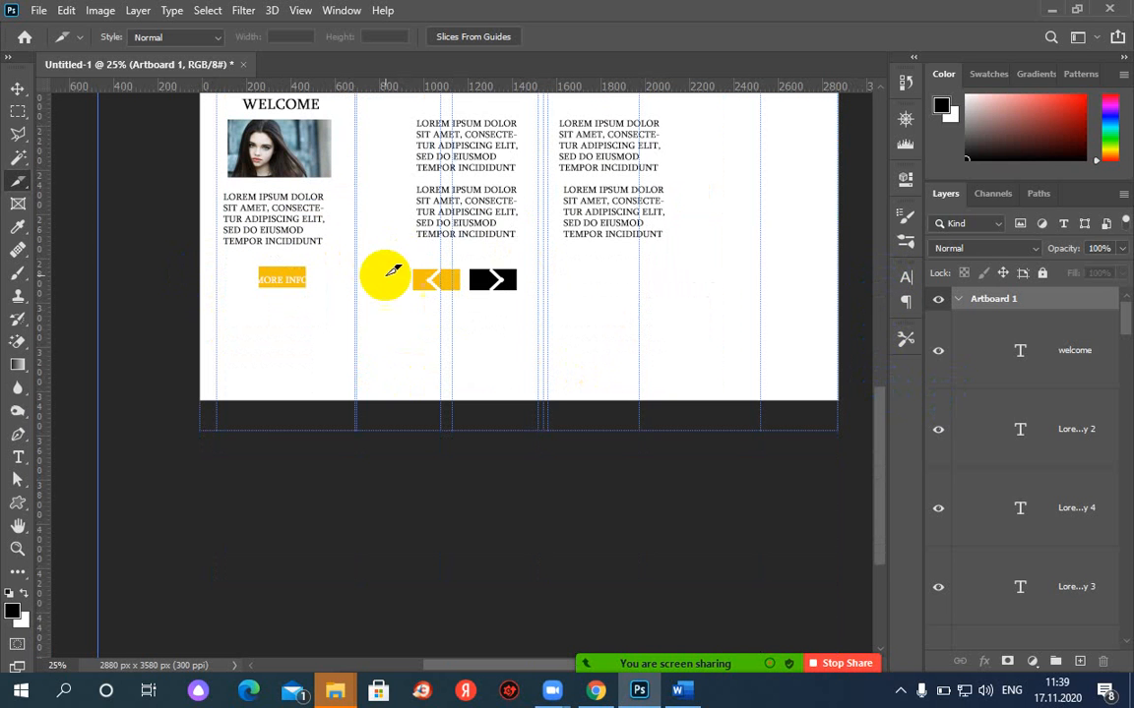
drag(415, 273, 518, 285)
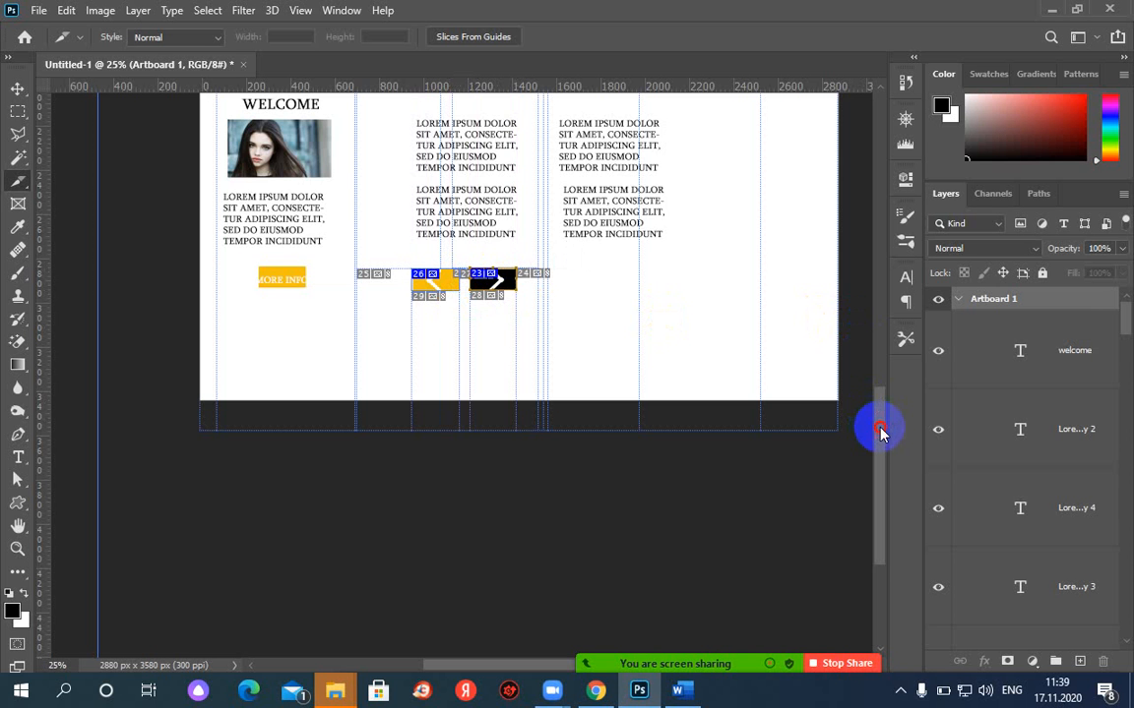
drag(881, 433, 879, 195)
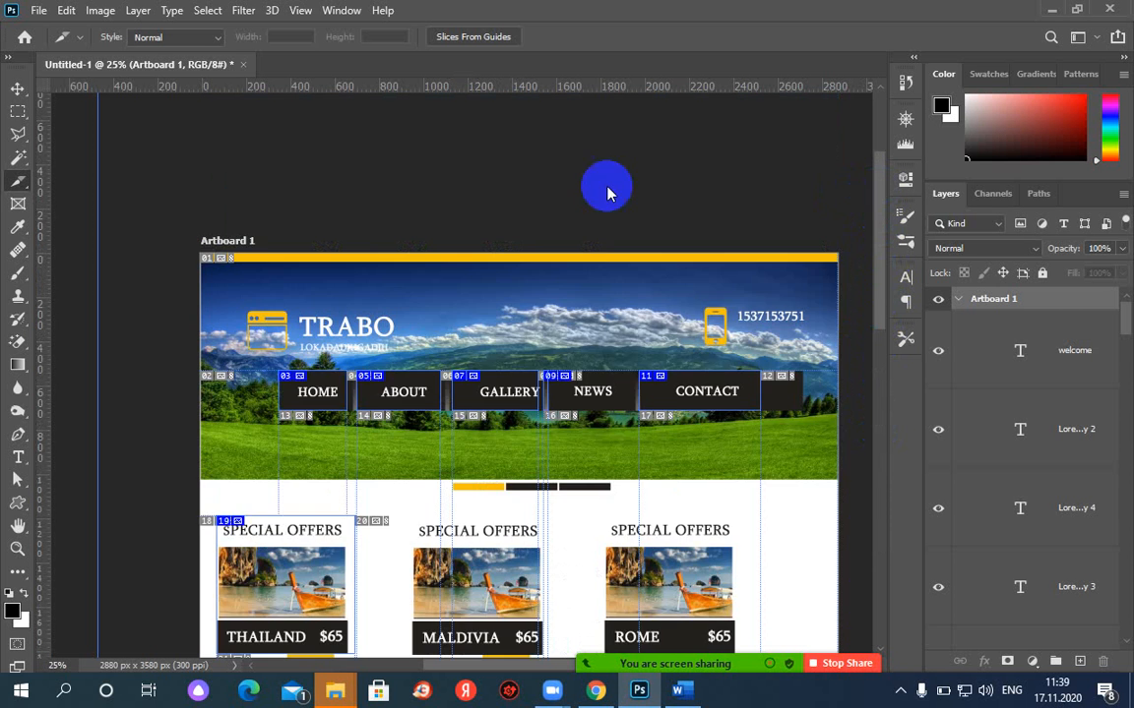
click(38, 10)
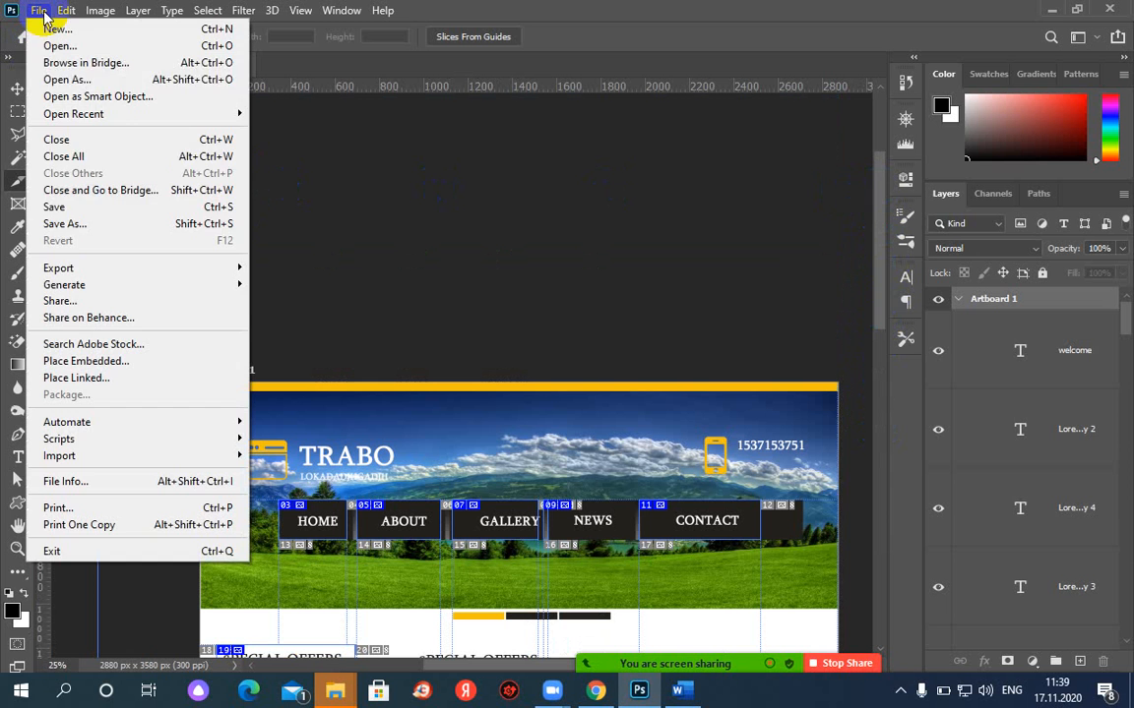
click(62, 224)
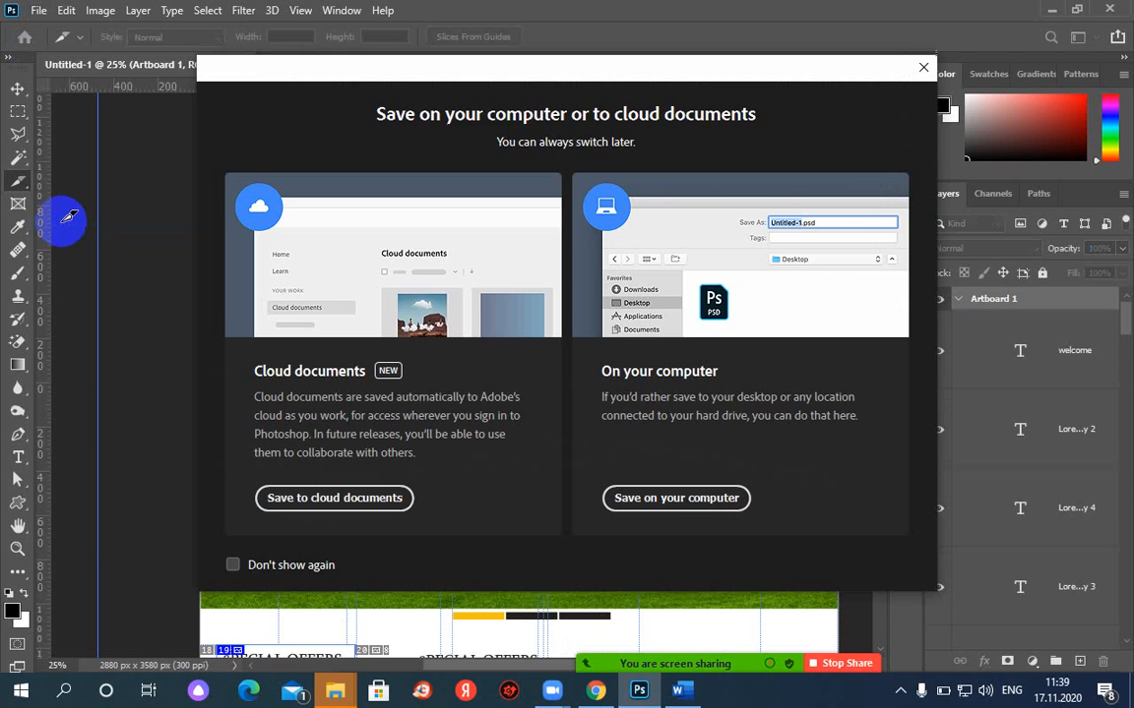
click(652, 497)
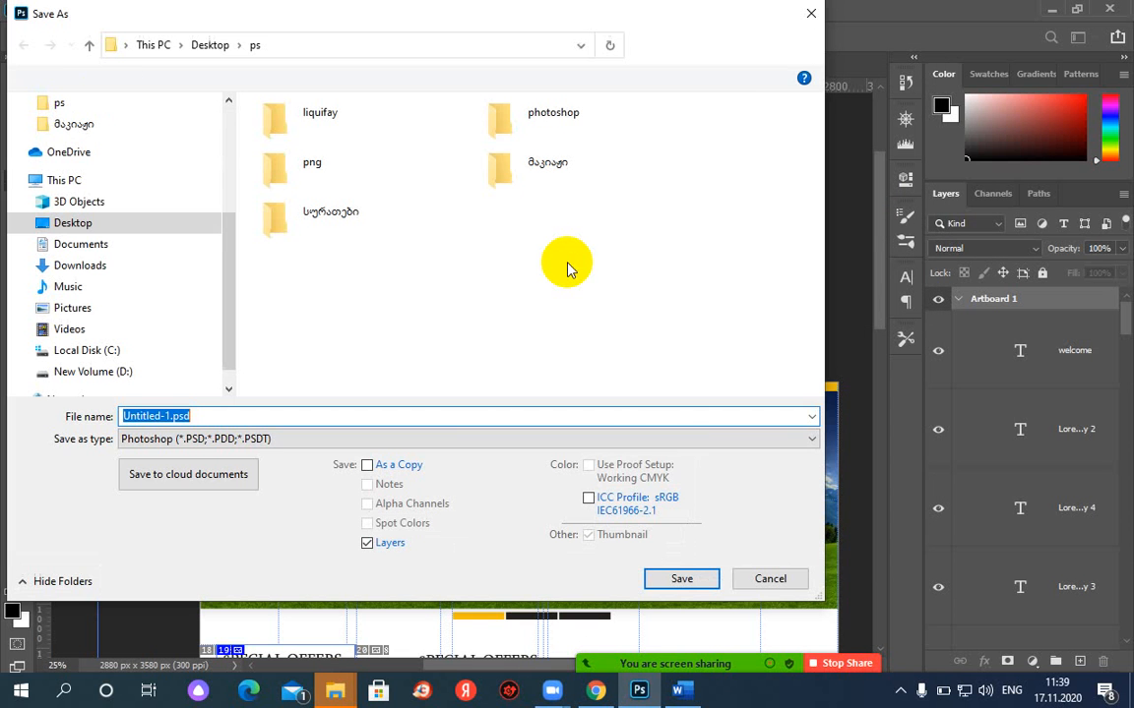
click(809, 22)
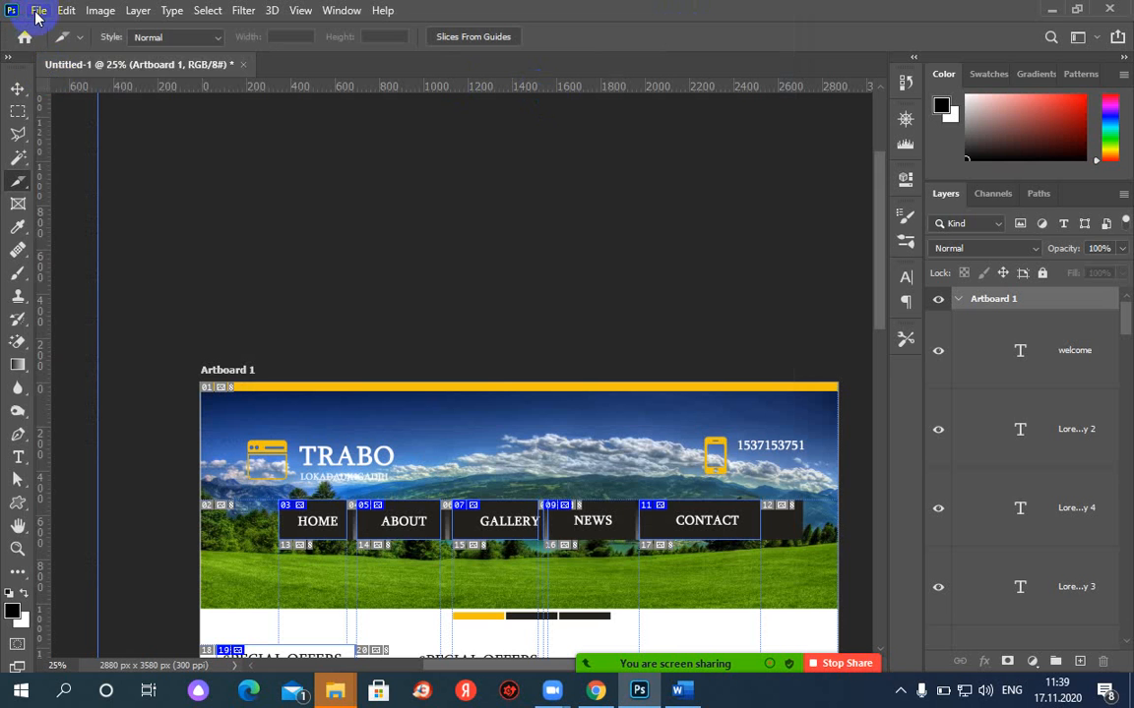
click(38, 11)
mouse_move(95, 440)
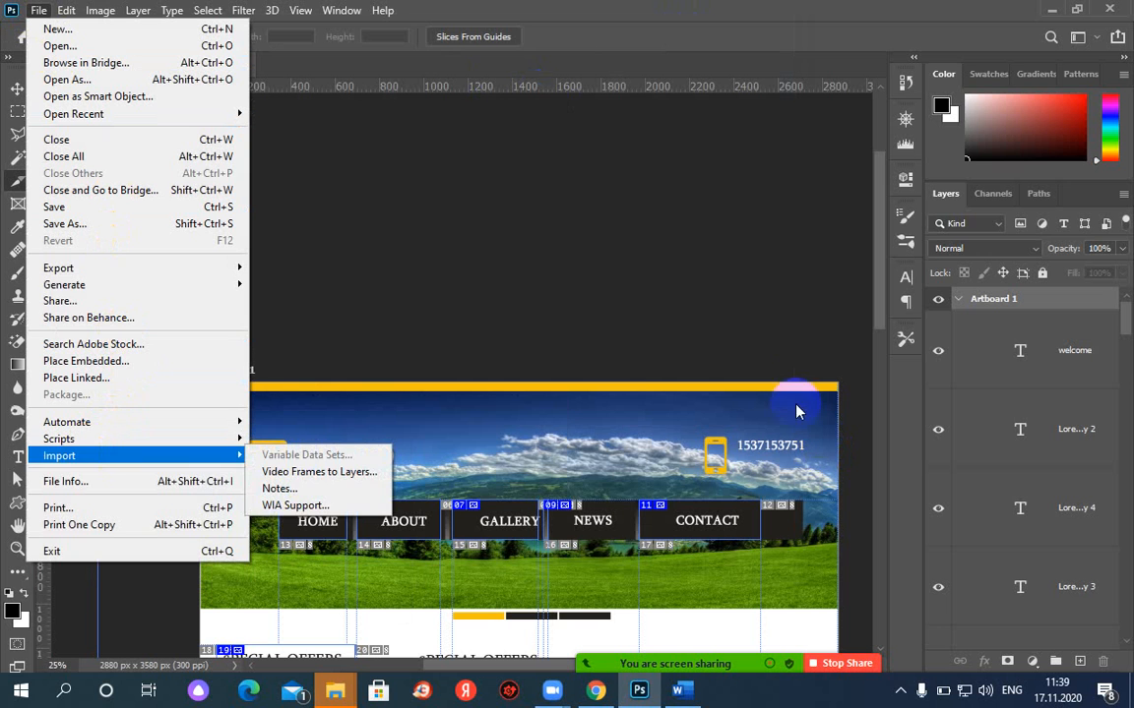
mouse_move(142, 268)
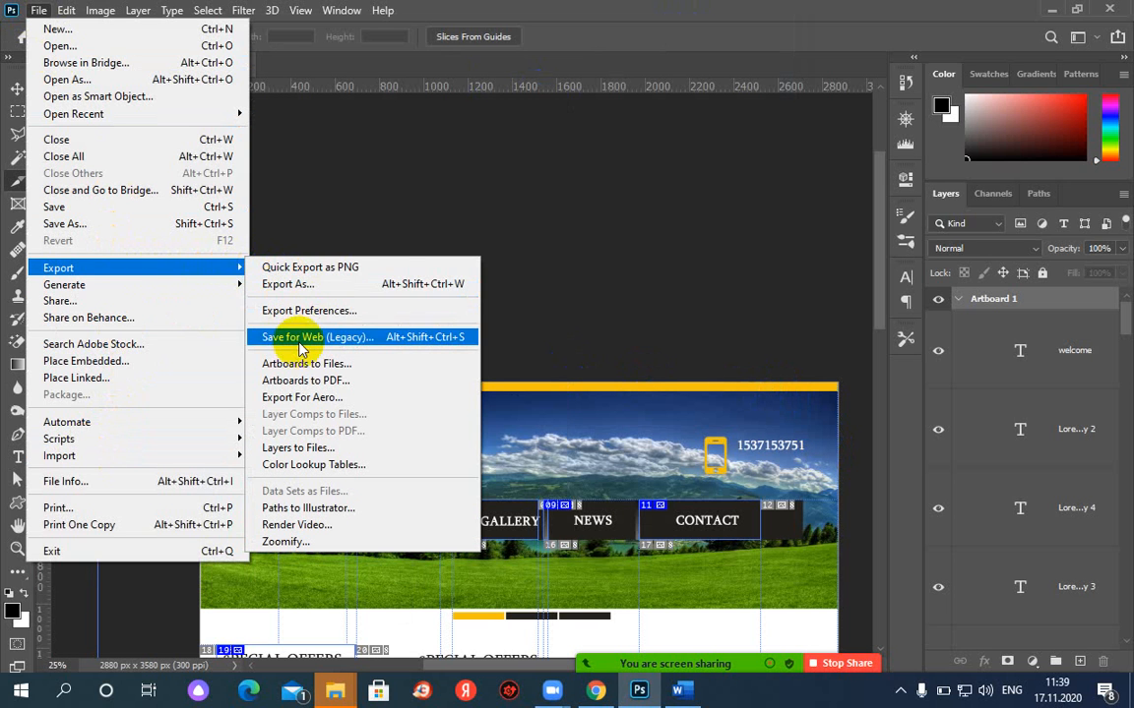
click(300, 287)
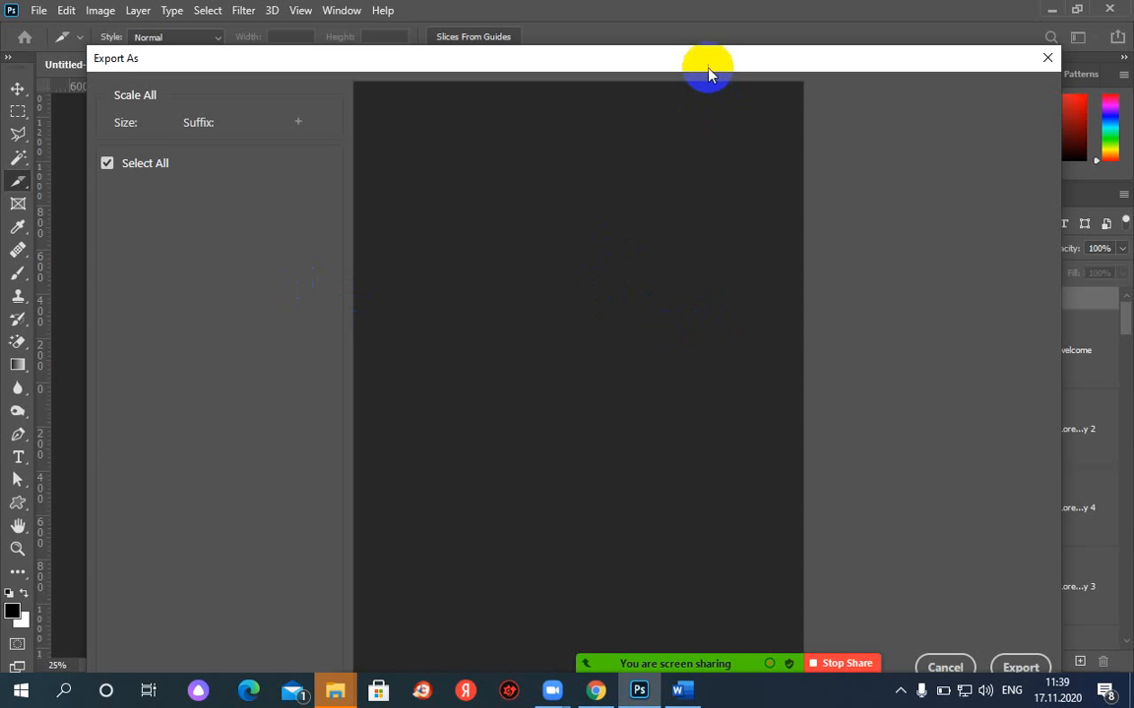
drag(708, 74, 692, 36)
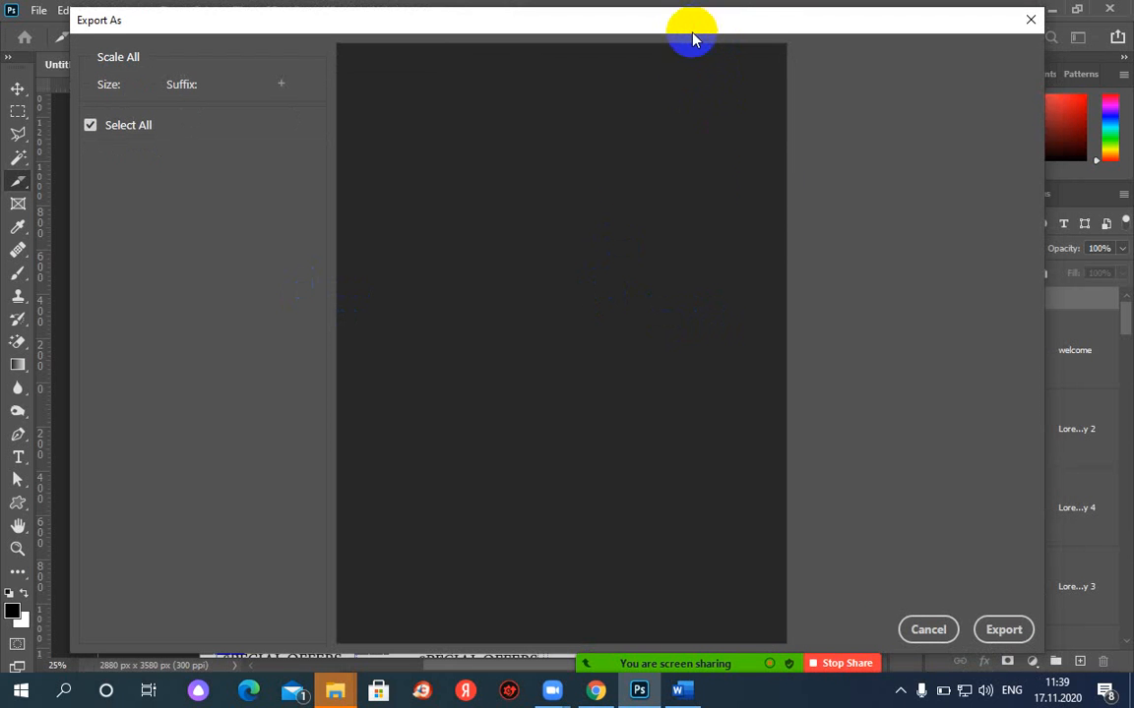
click(1001, 631)
click(418, 344)
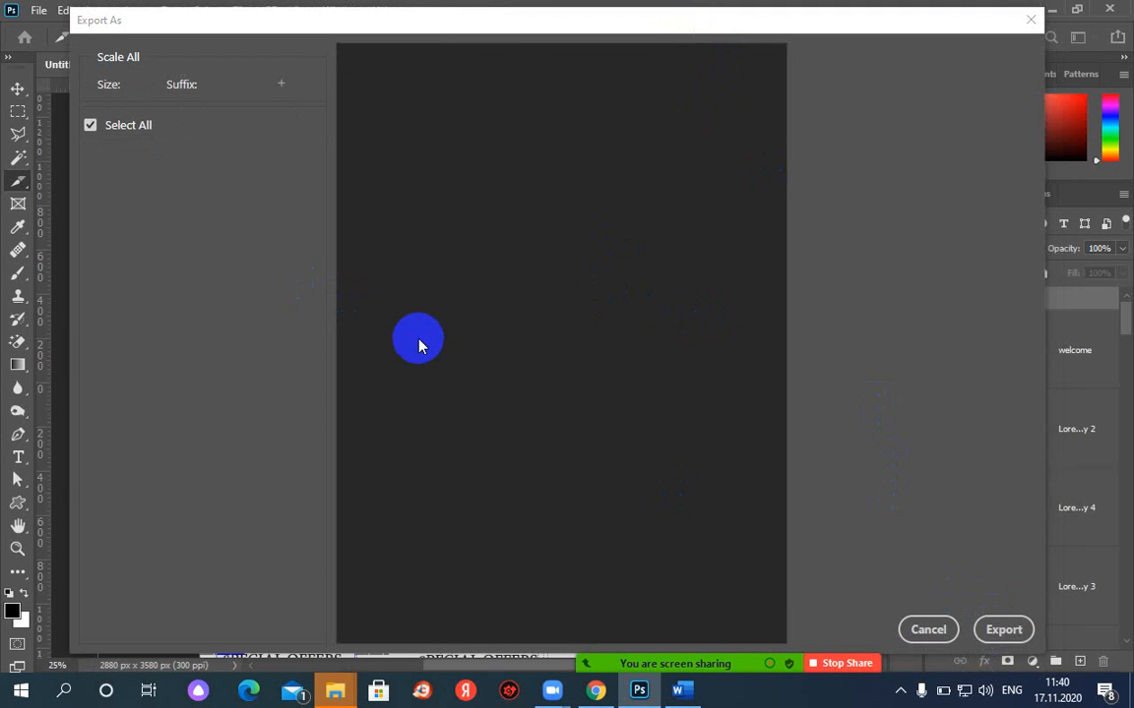
click(1000, 632)
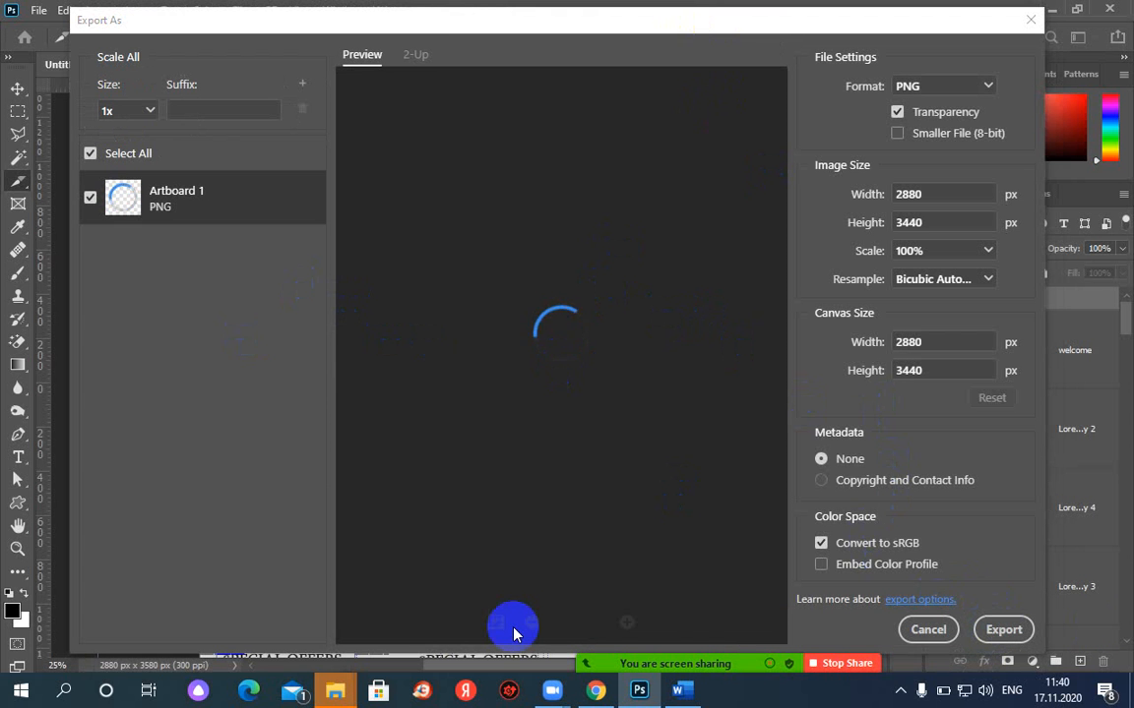
click(929, 637)
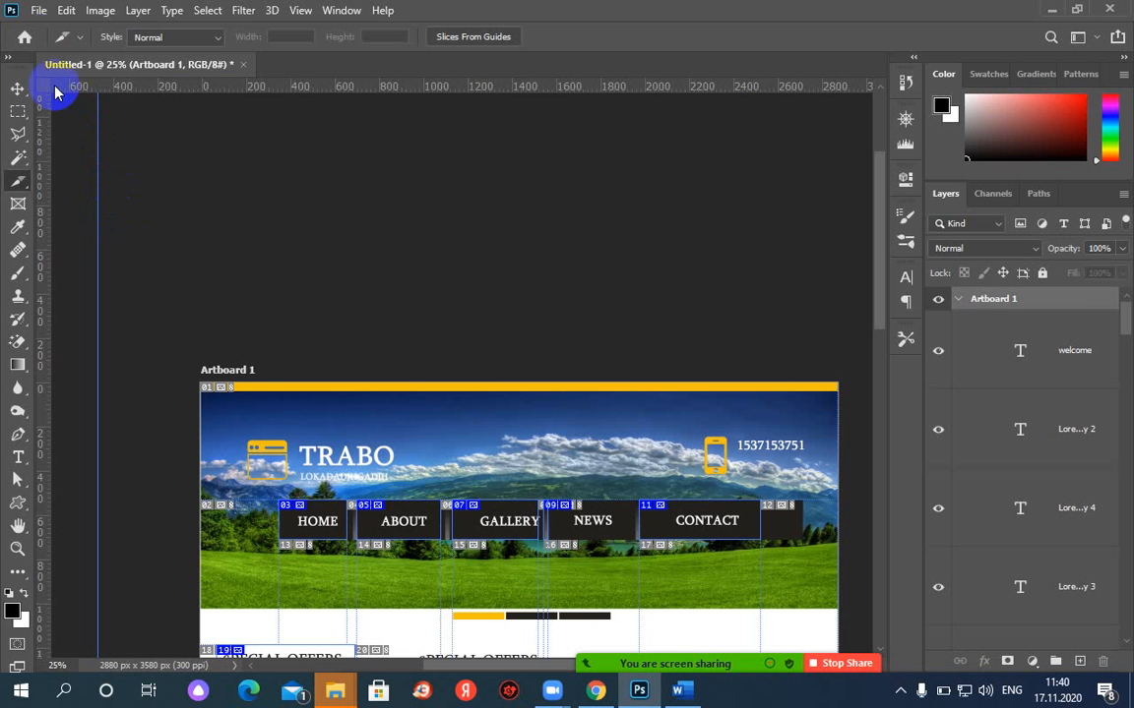
Step: Open the sliced page in Save for Web (Legacy) with the GIF format
click(43, 12)
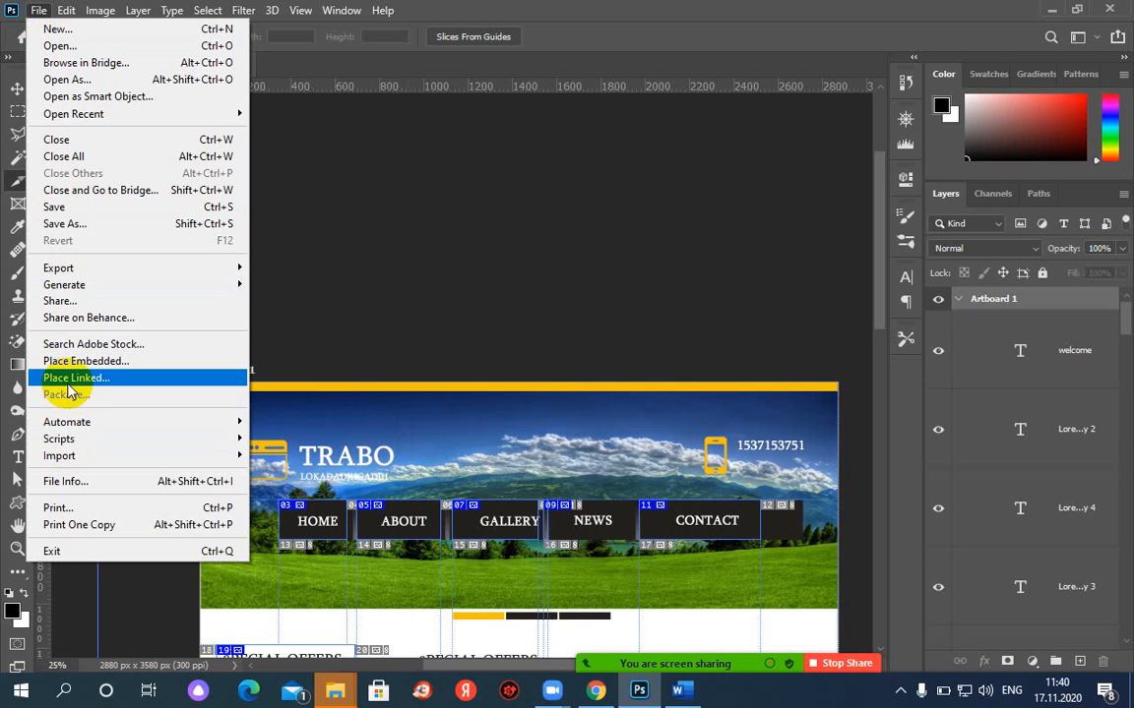
mouse_move(69, 268)
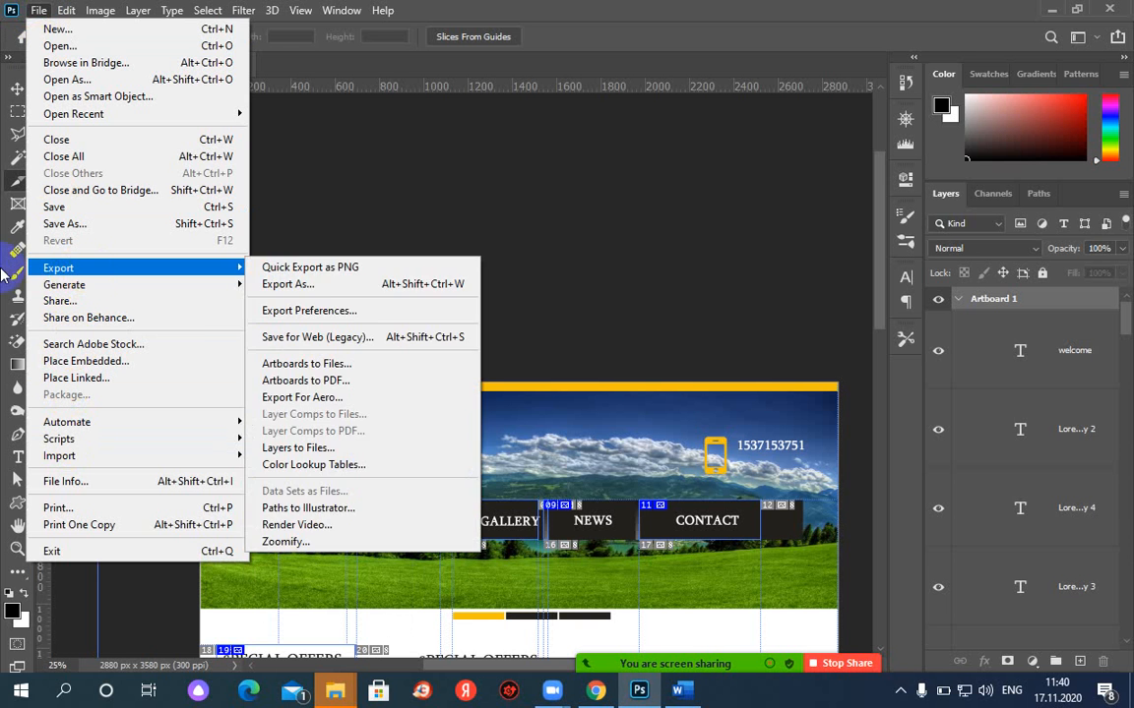
click(302, 344)
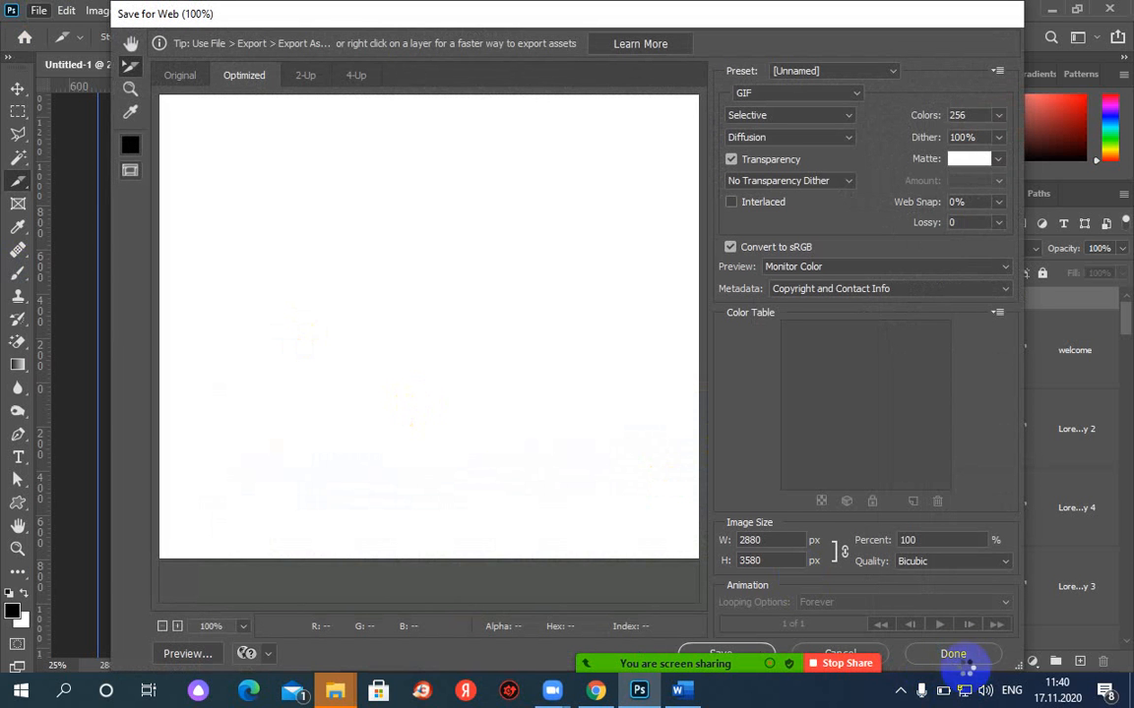
click(953, 655)
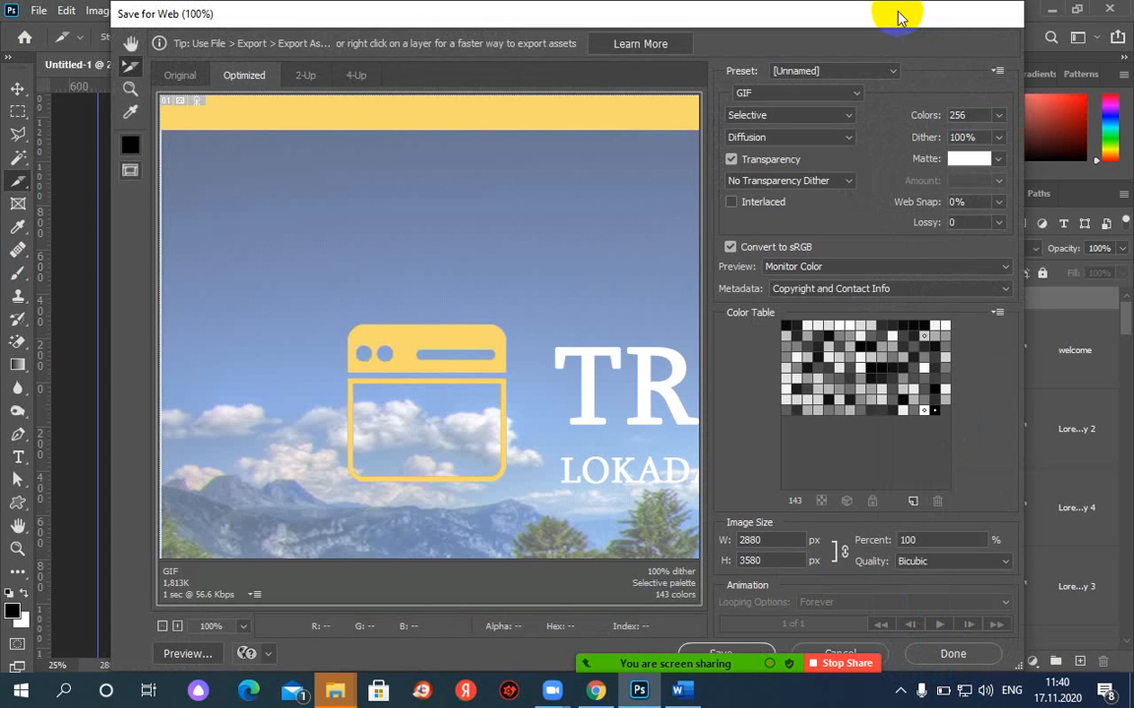
drag(896, 17, 903, 17)
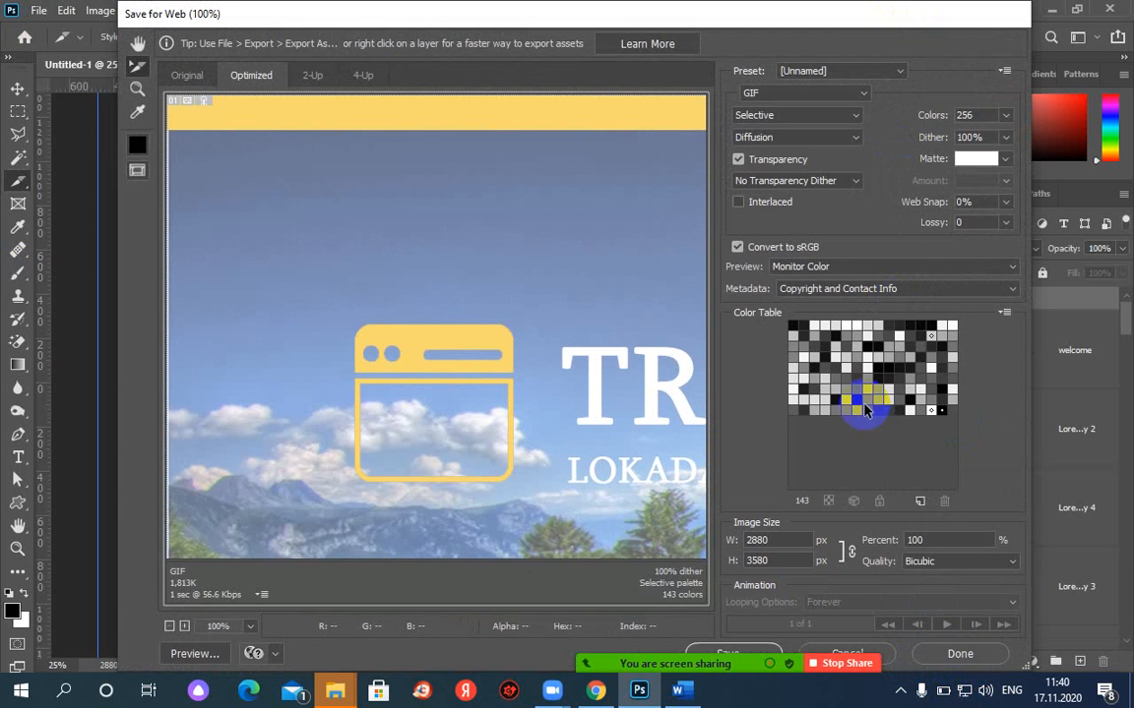
Step: Save all slices as images only, named Untitled-1.gif, in a new desktop folder called web
click(743, 655)
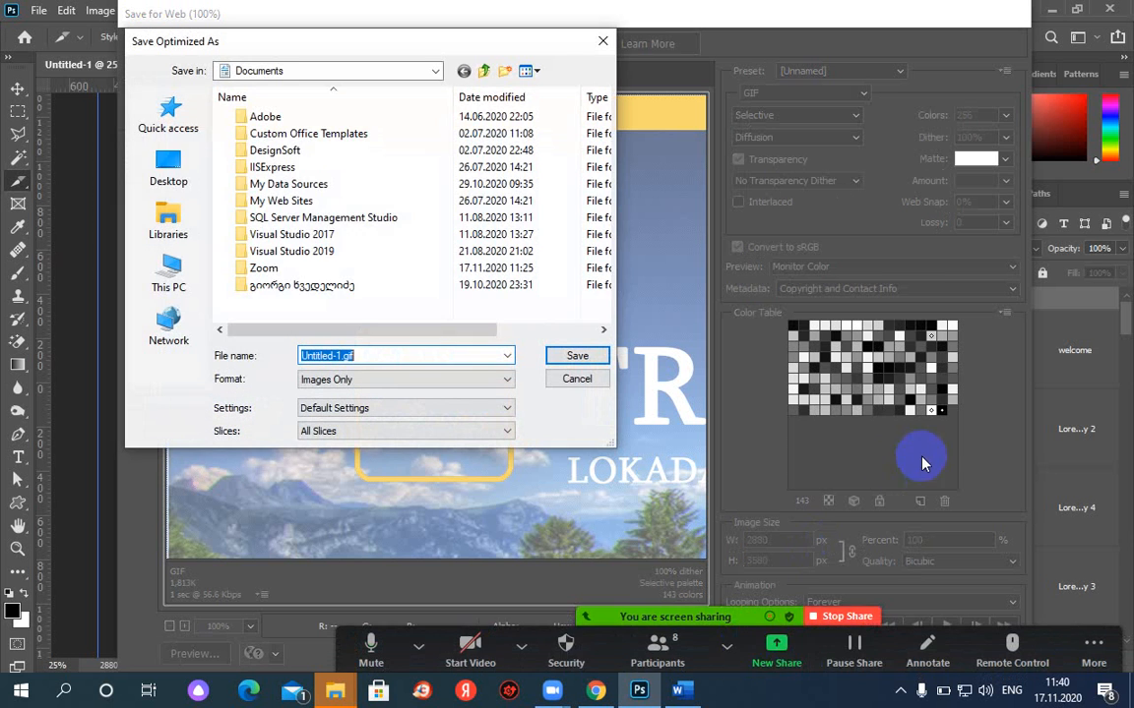
click(169, 164)
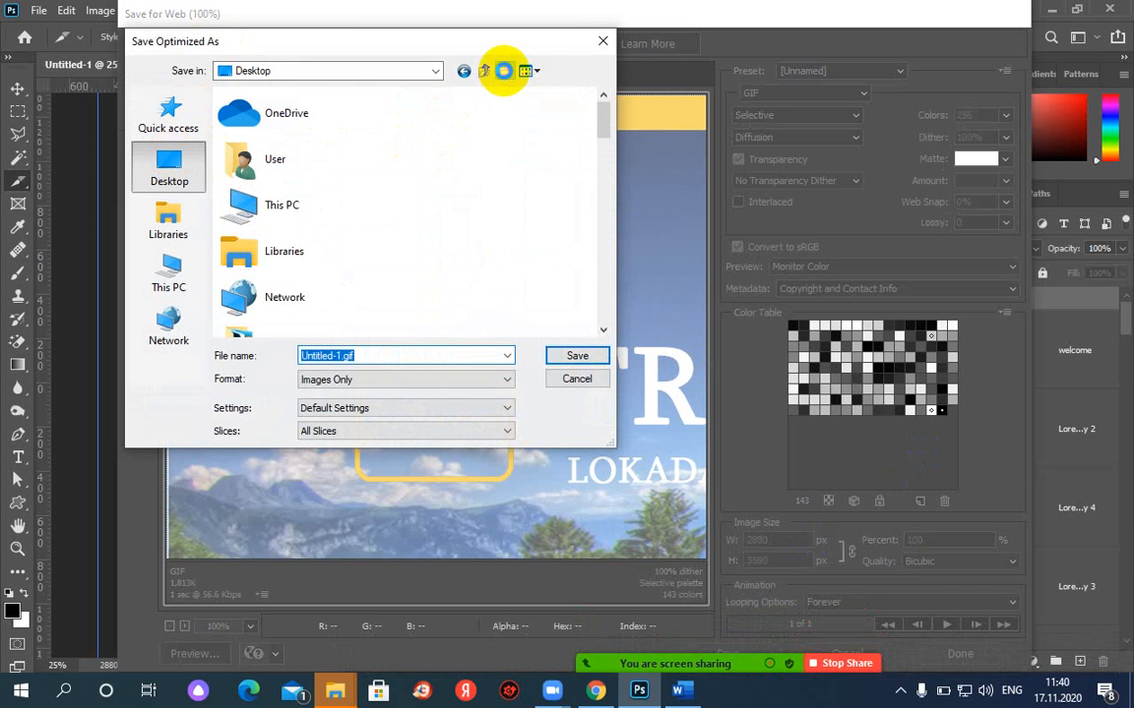
click(505, 73)
text(we)
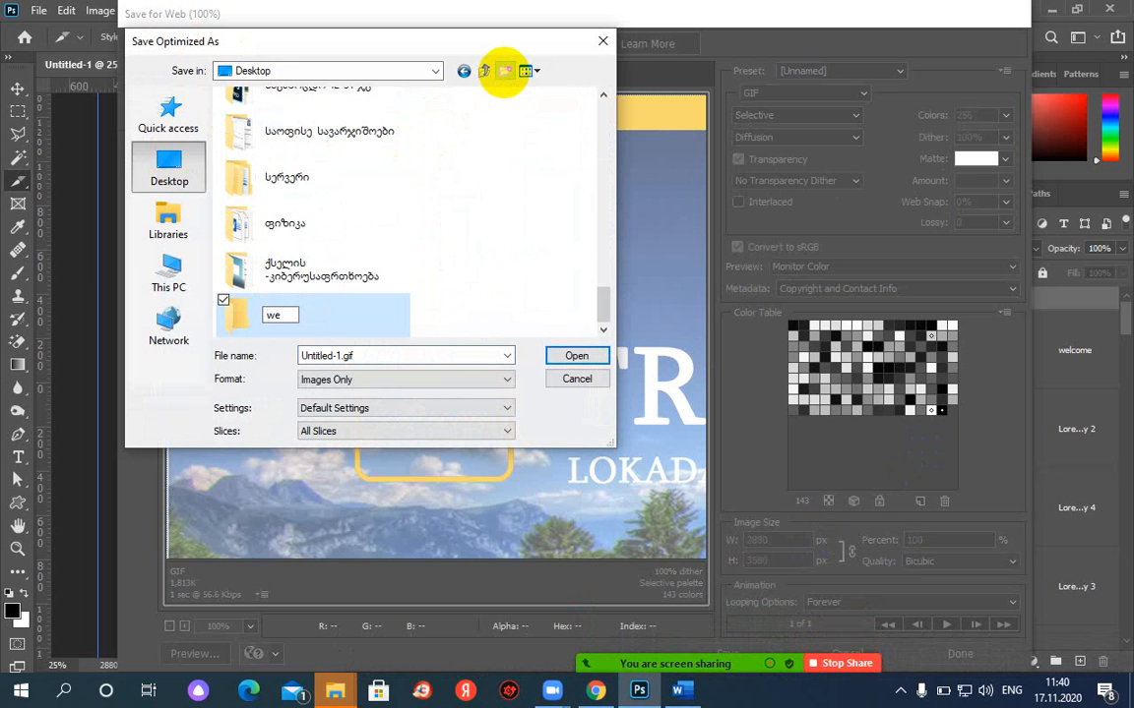
text(b)
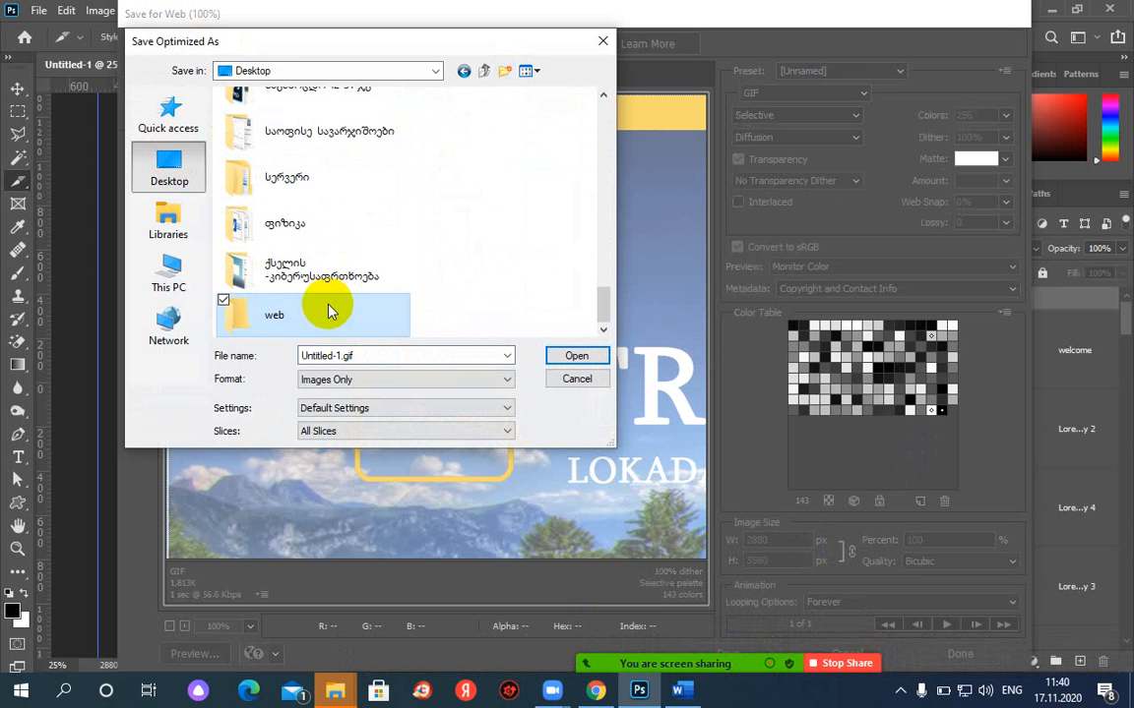
double_click(322, 318)
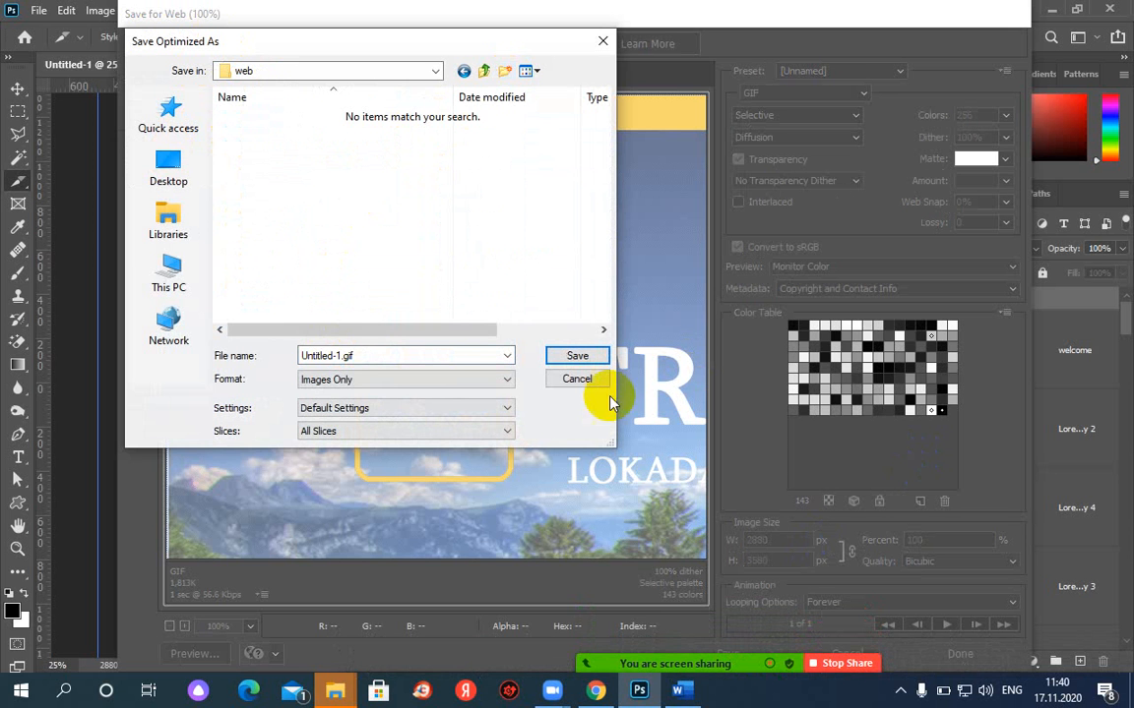
click(576, 358)
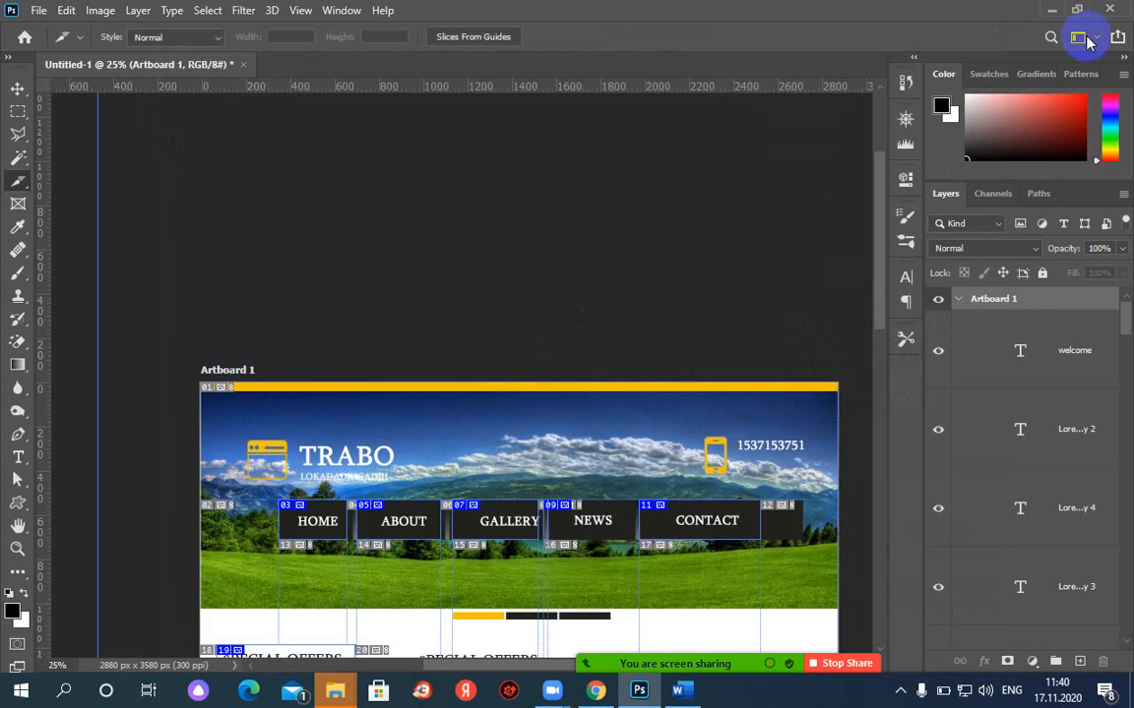
Step: Minimise the open windows, open the images folder inside the web folder, and check the two exported arrow button slices
click(1051, 10)
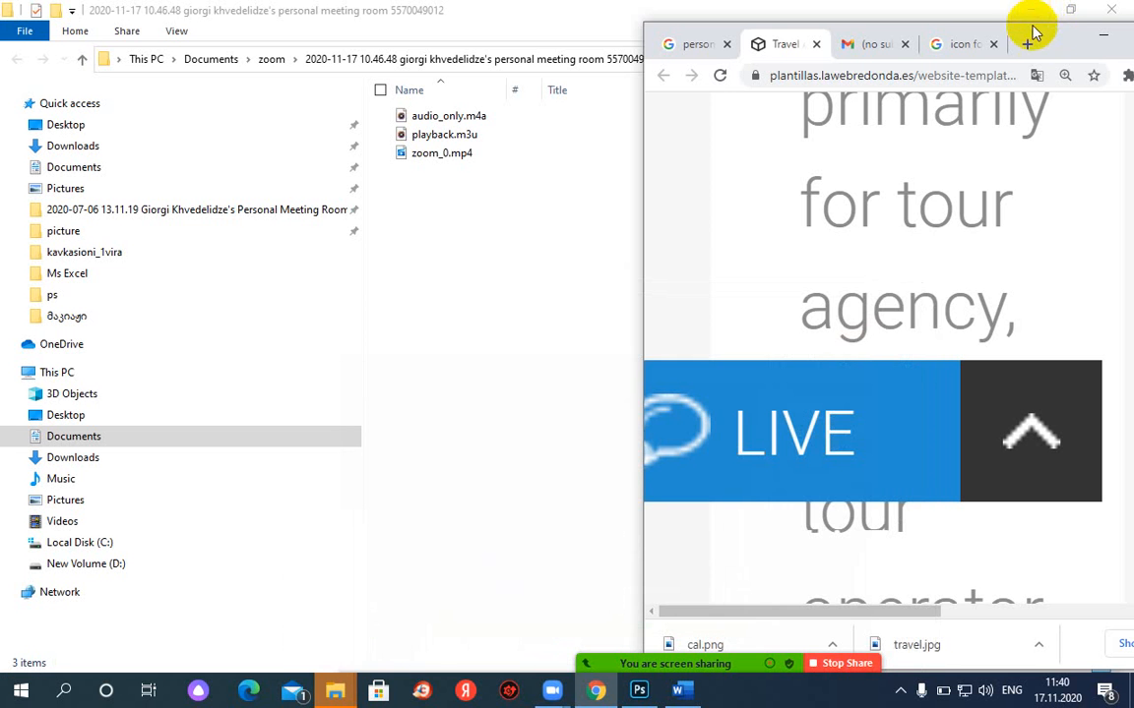
drag(1031, 26, 689, 38)
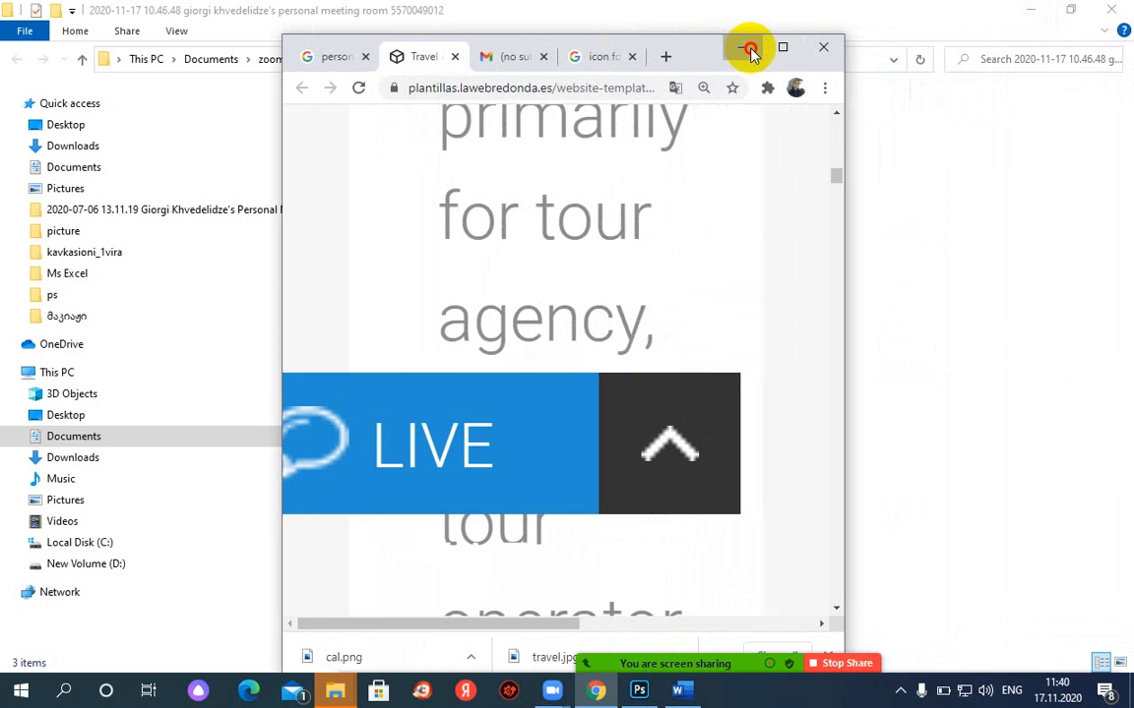
click(754, 50)
click(1028, 18)
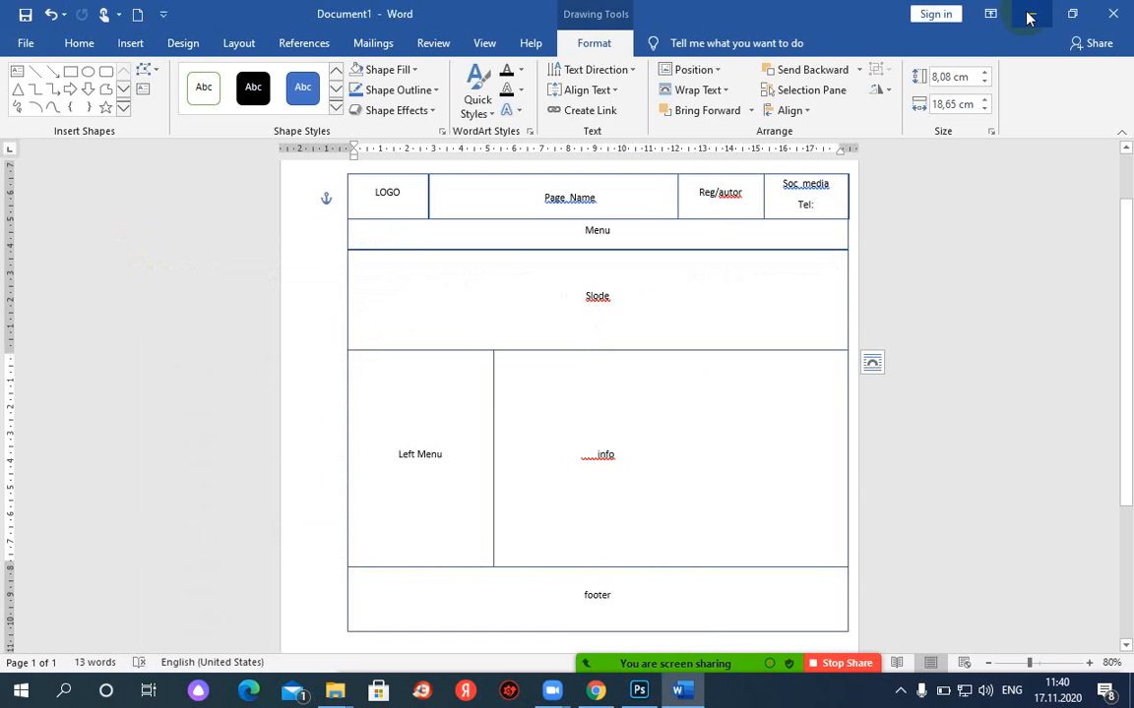
click(1033, 18)
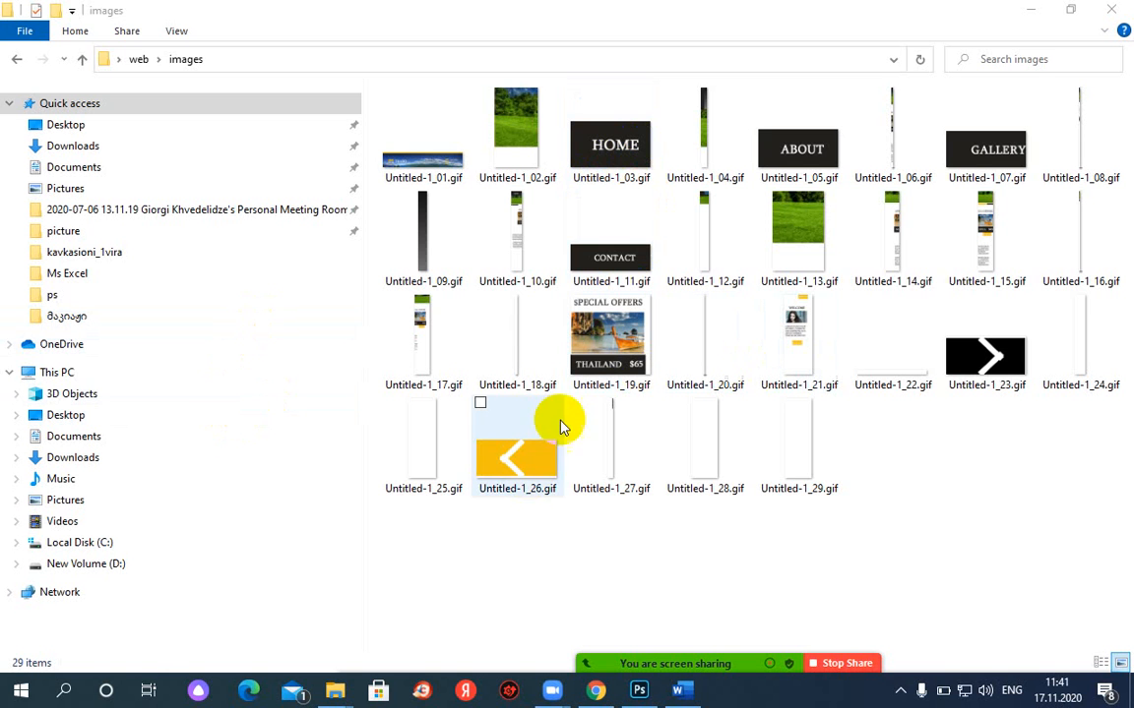
click(511, 459)
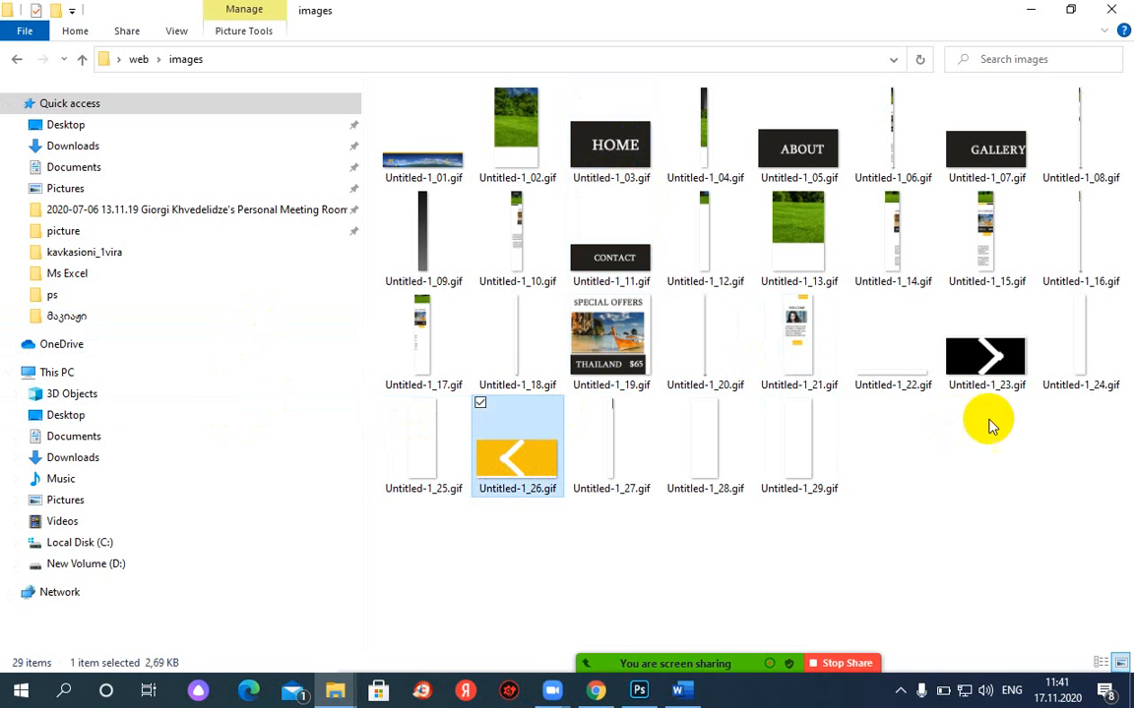
click(1009, 388)
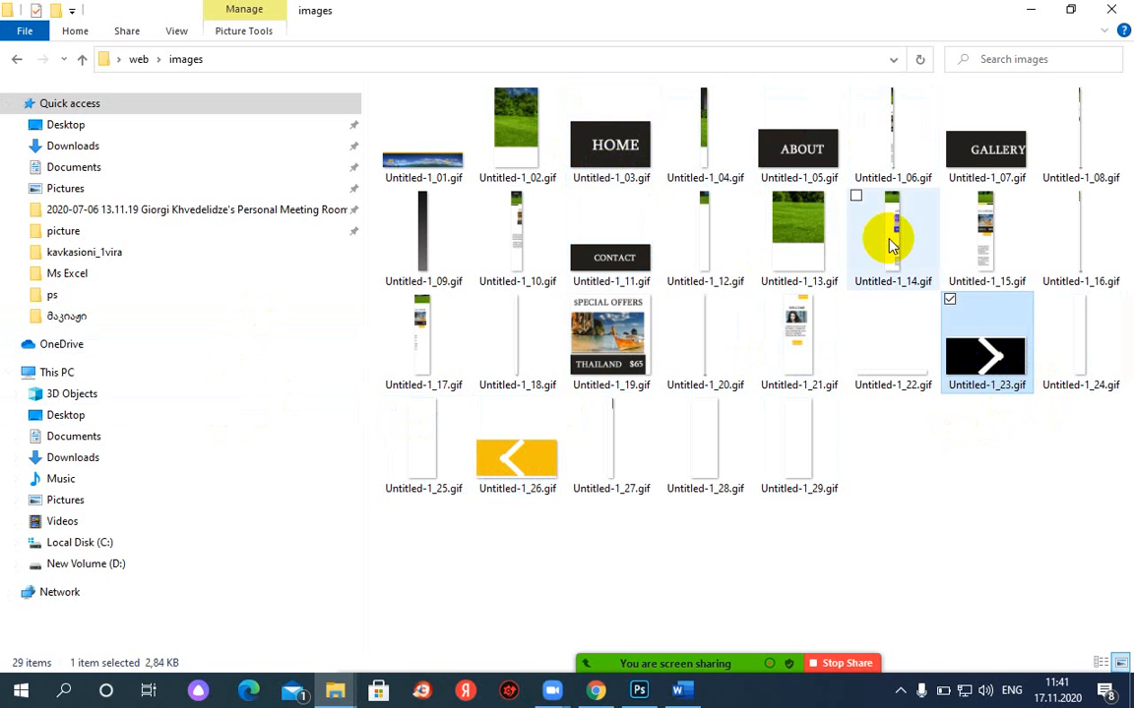
Step: Check the exported HOME button image and the black and yellow arrow images in the images folder
mouse_move(689, 302)
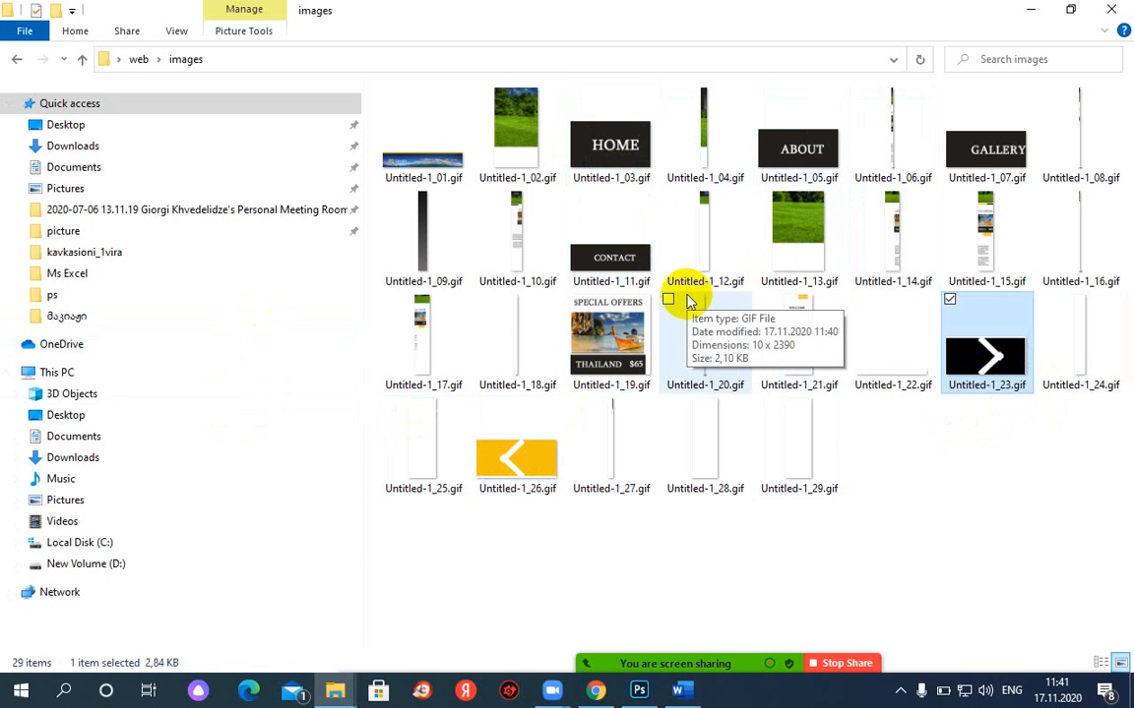
click(611, 154)
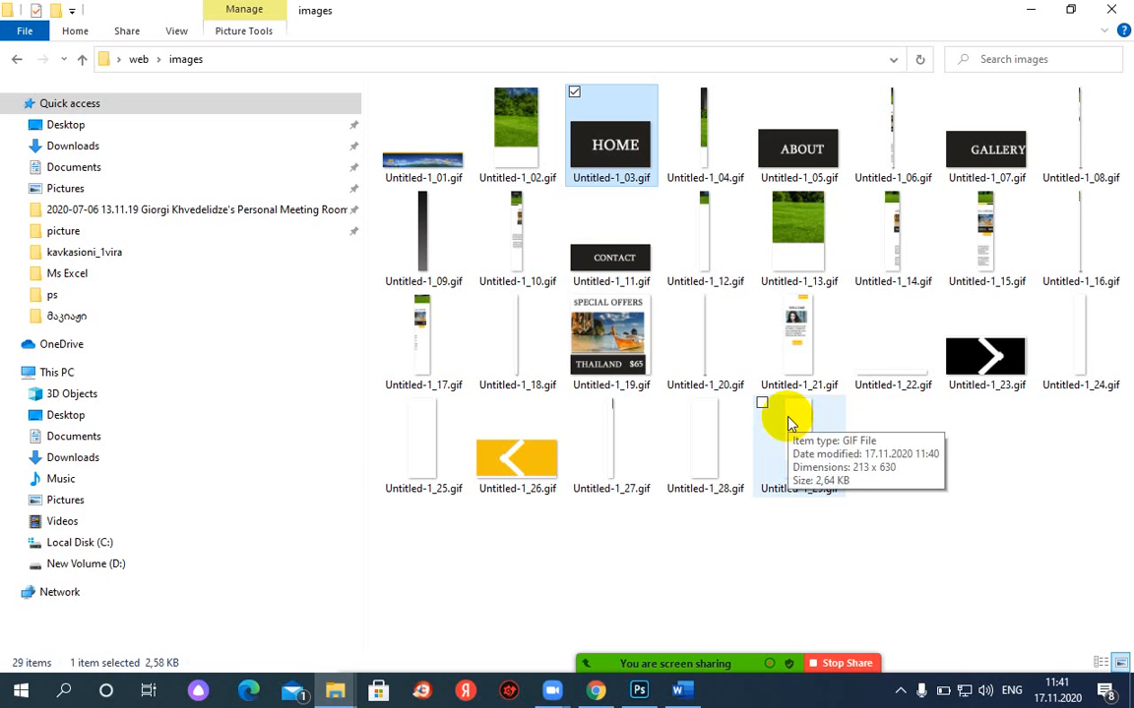
click(979, 345)
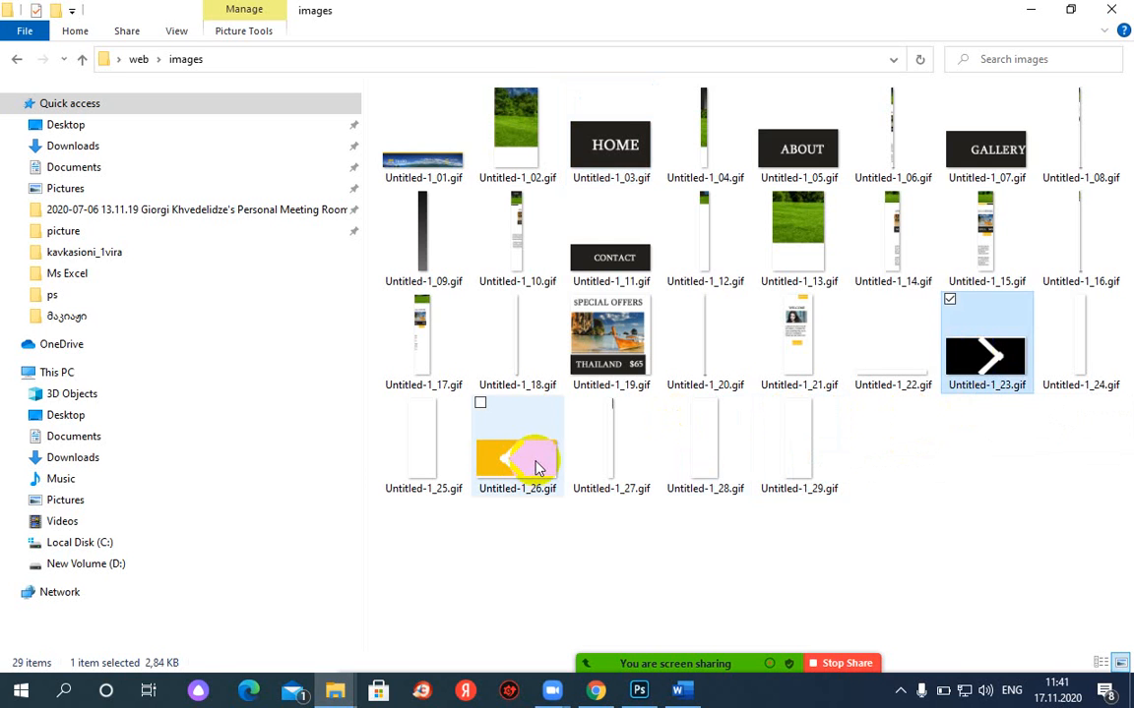
click(501, 474)
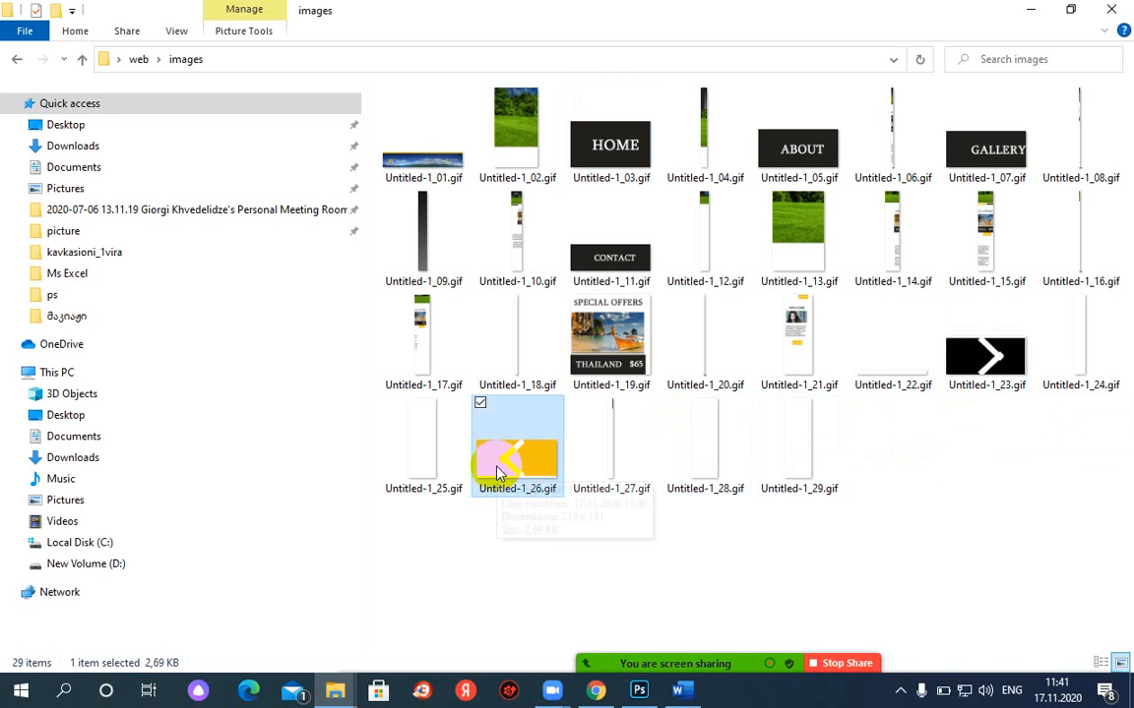
Step: Switch to Photoshop, review the slices over the whole travel page, and return to the exported ABOUT button image in the images folder
key(alt+Tab)
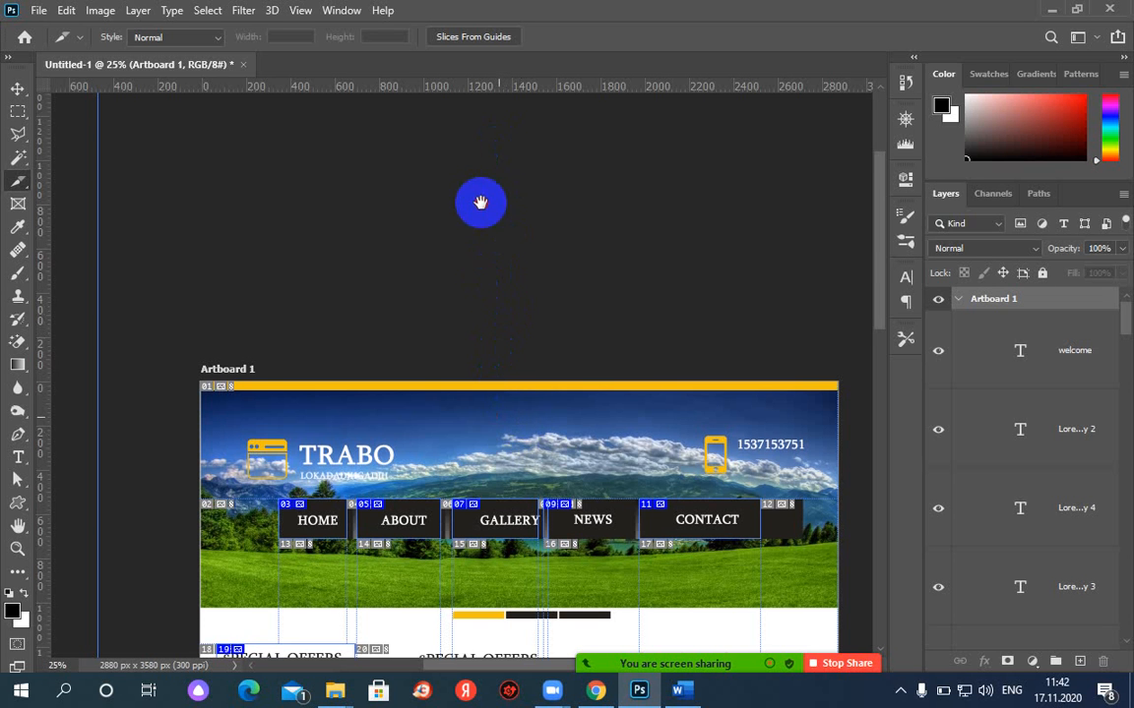
scroll(861, 246, down, 5)
scroll(872, 244, down, 1)
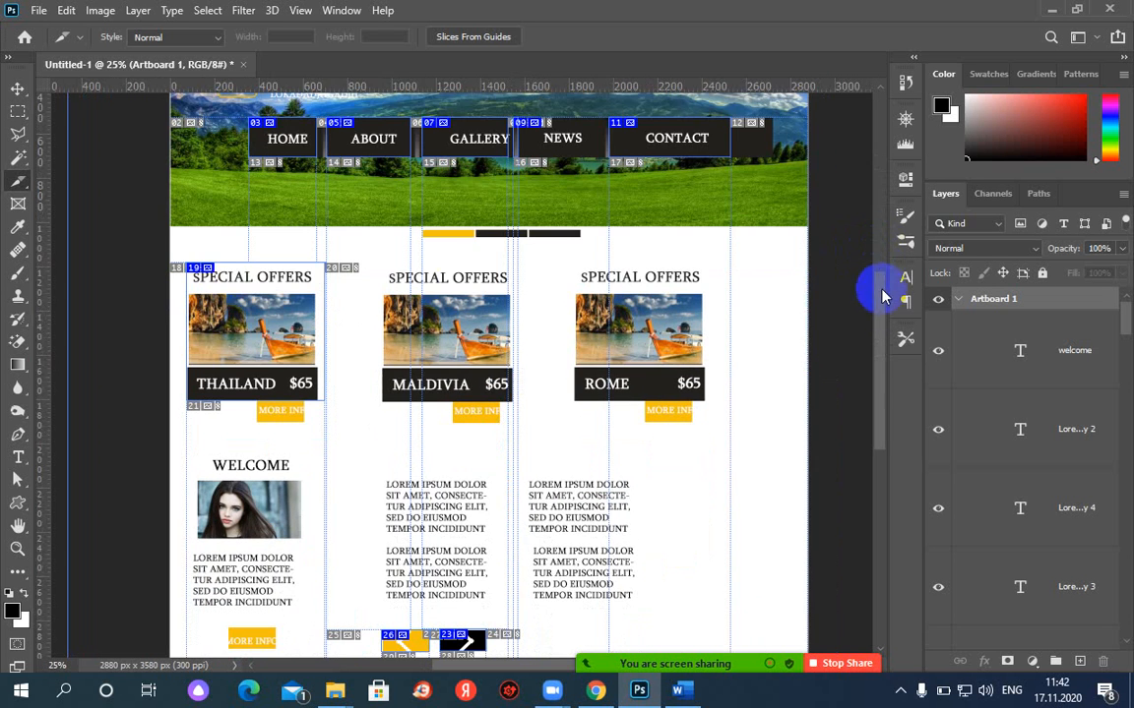
scroll(882, 271, up, 5)
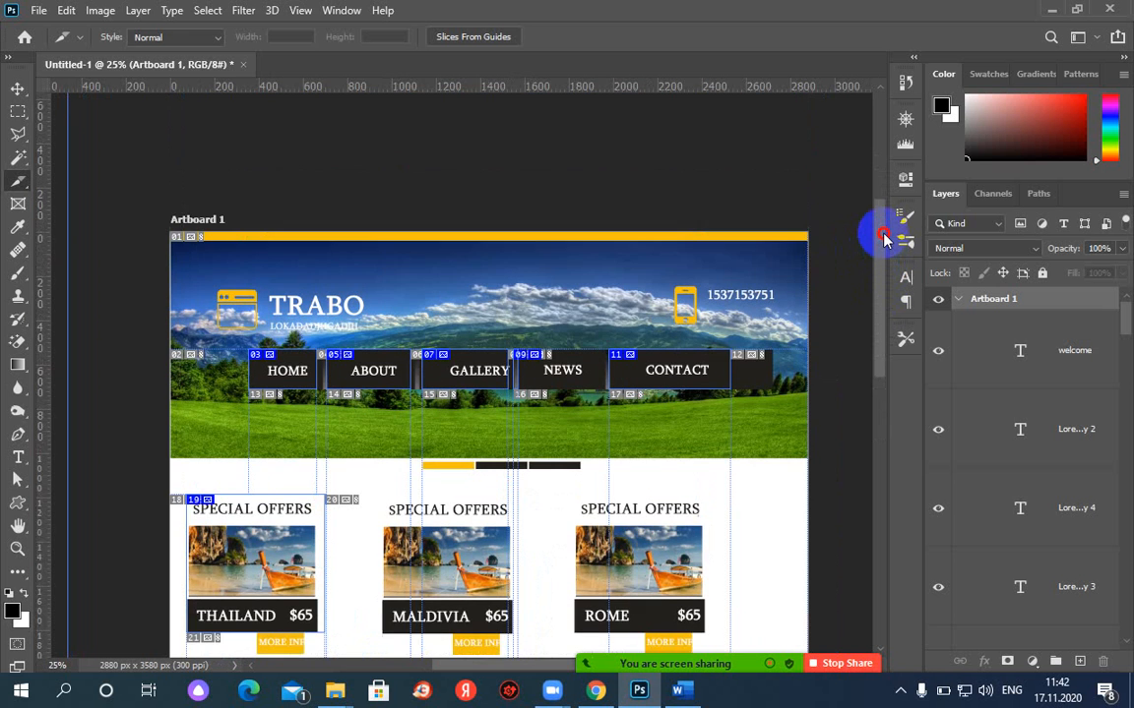
scroll(882, 254, down, 3)
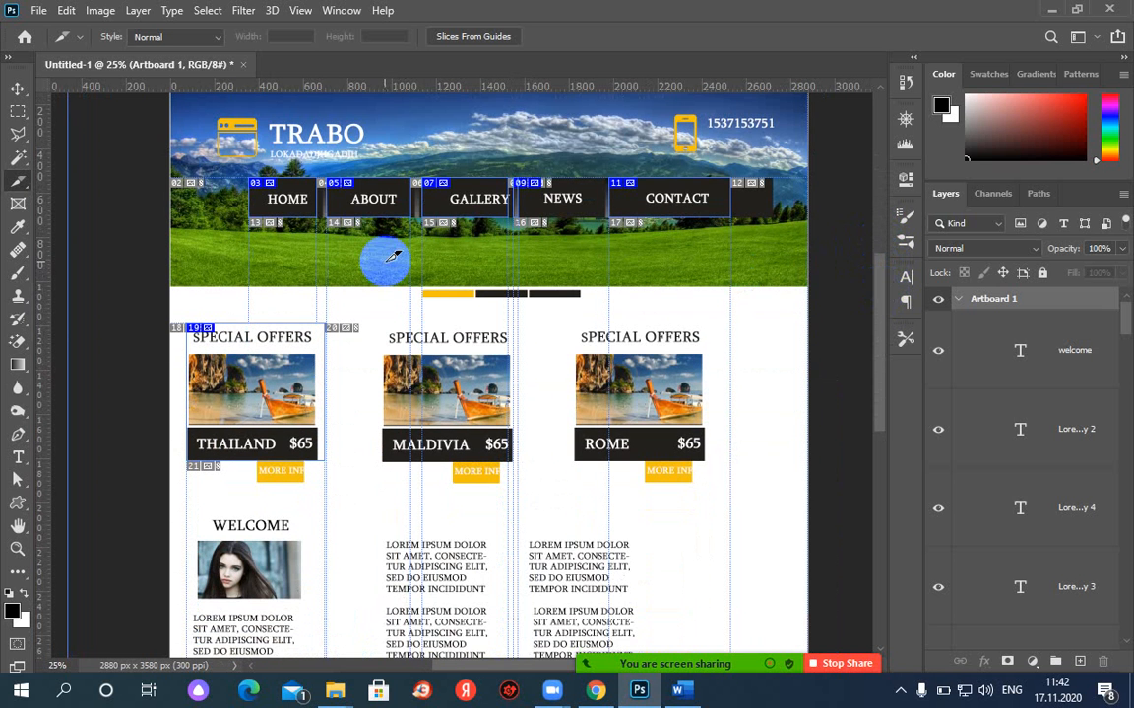
click(20, 89)
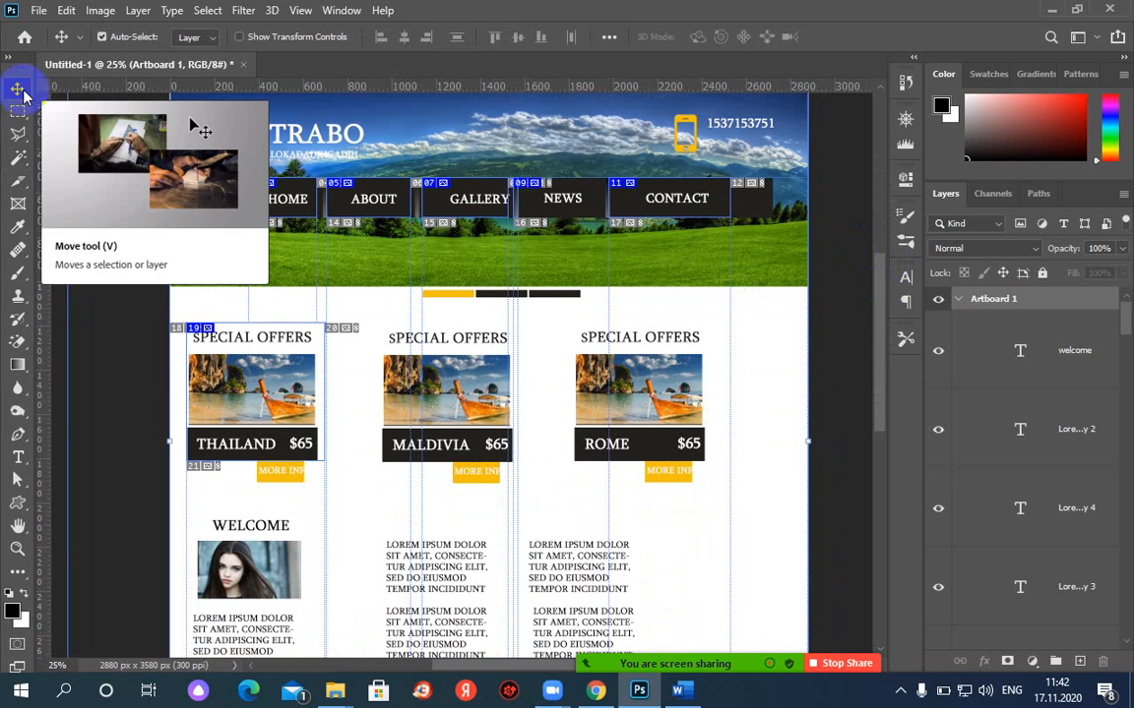
click(701, 285)
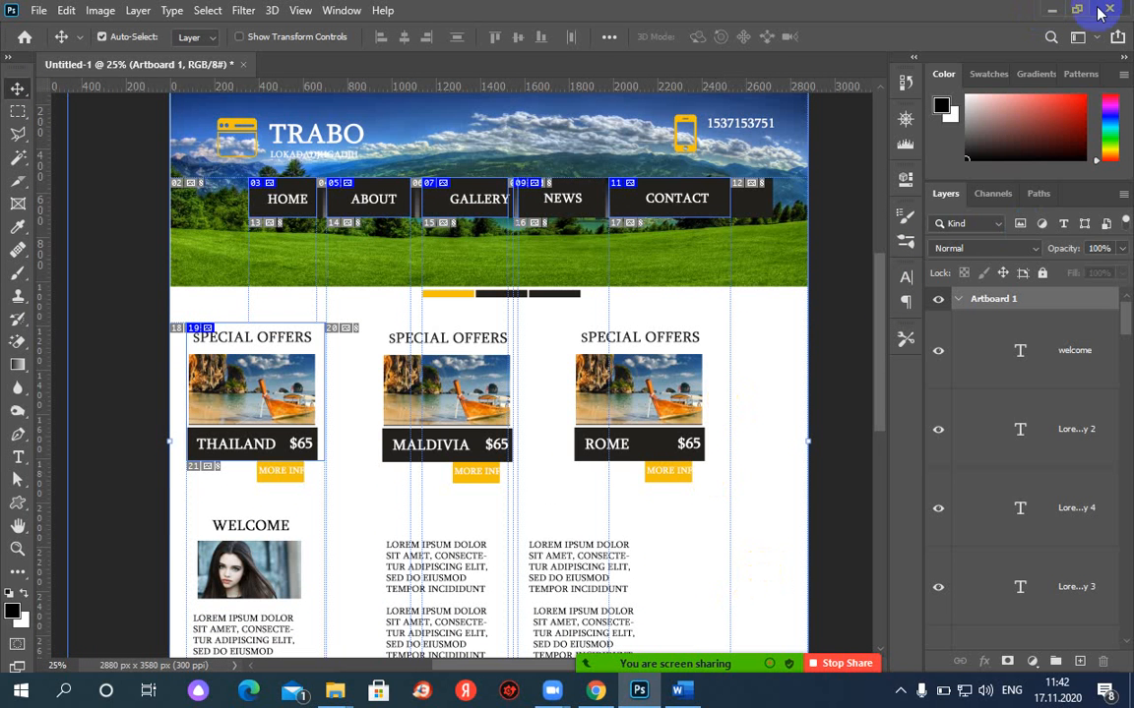
click(1051, 10)
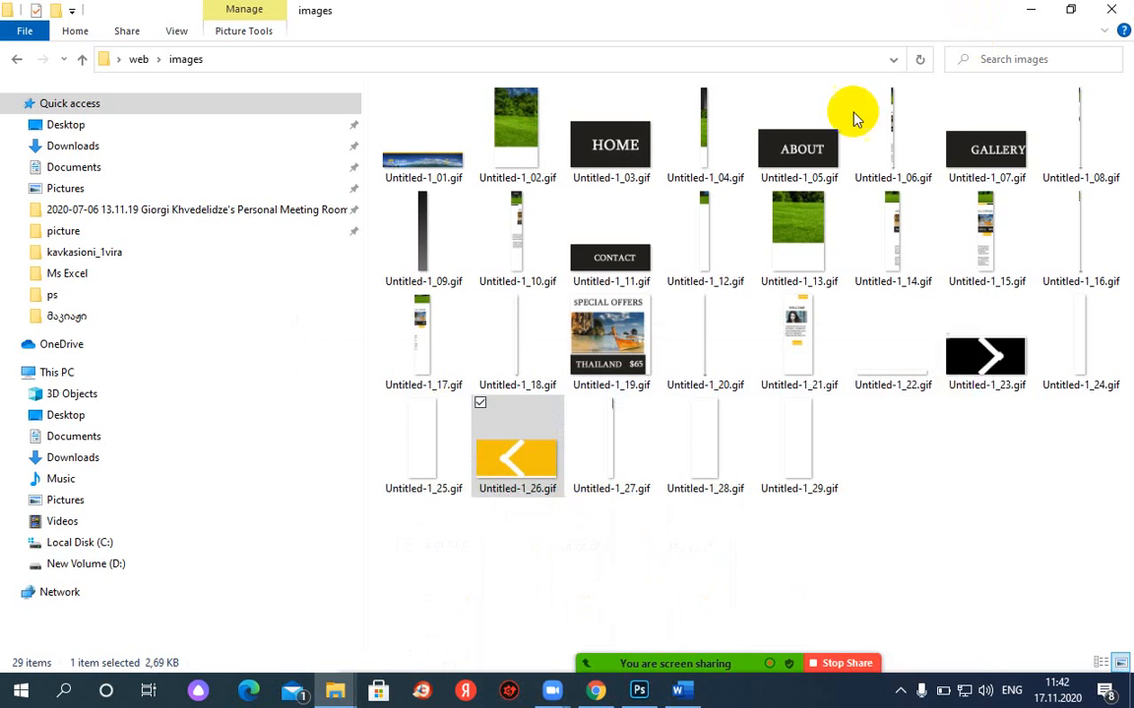
click(782, 187)
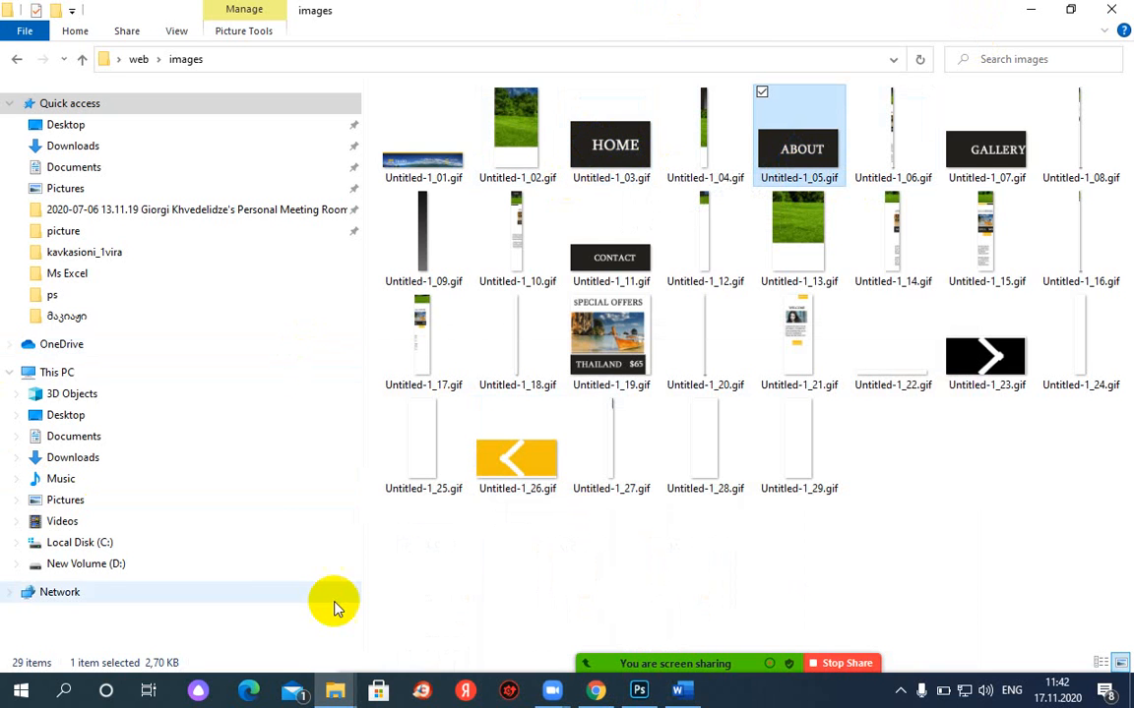
Step: Open Notepad++ without downloading its update, and create a new blank document
click(66, 692)
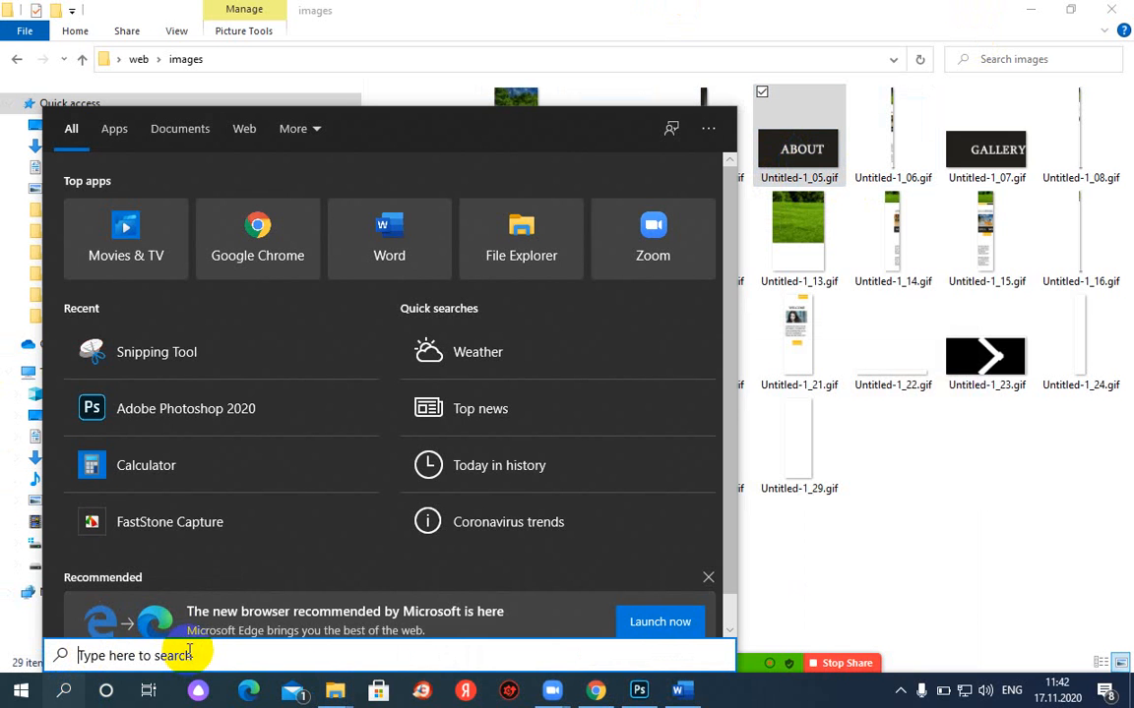
text(not)
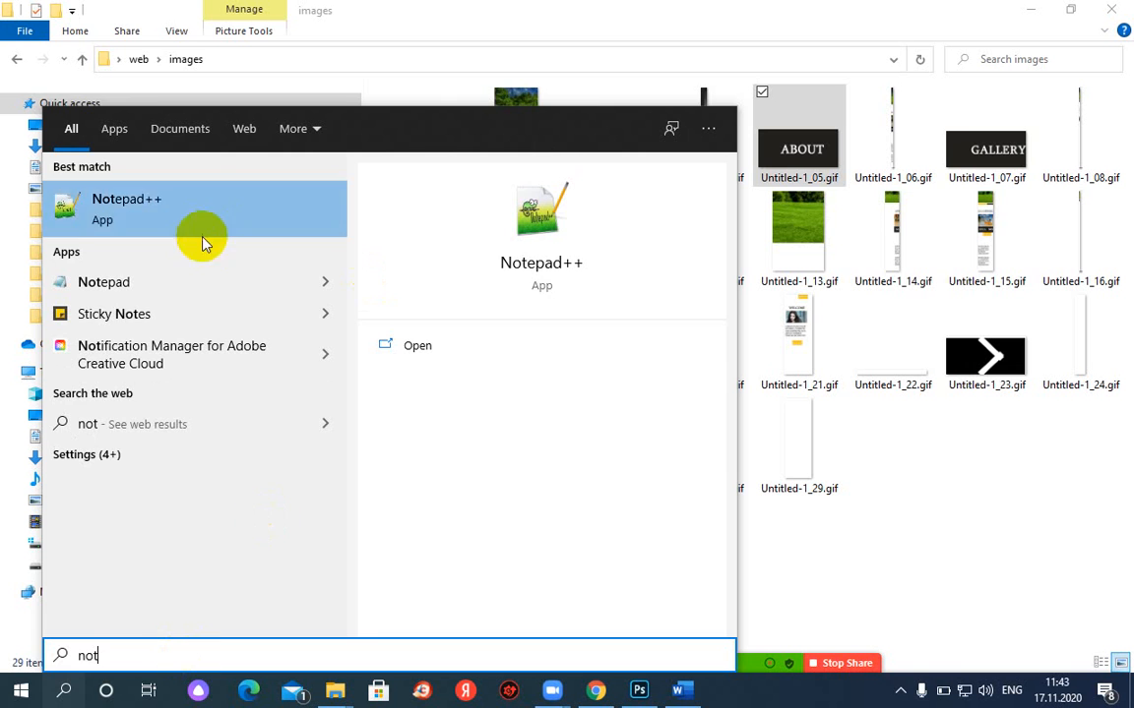
click(176, 206)
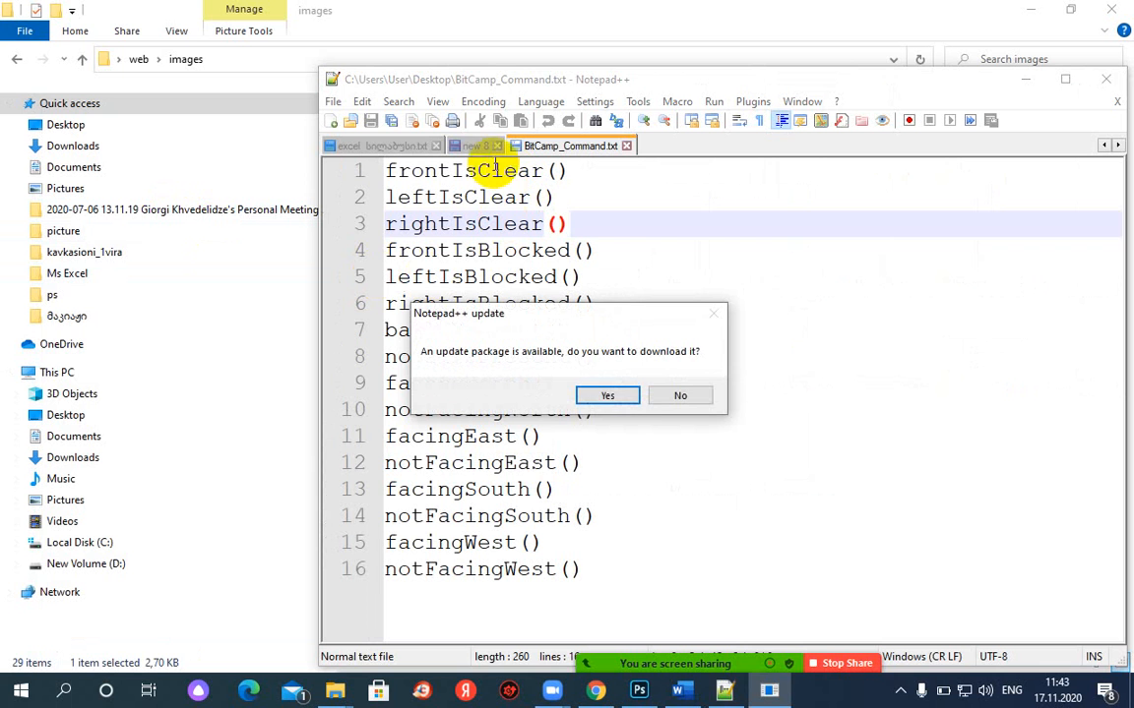
click(673, 393)
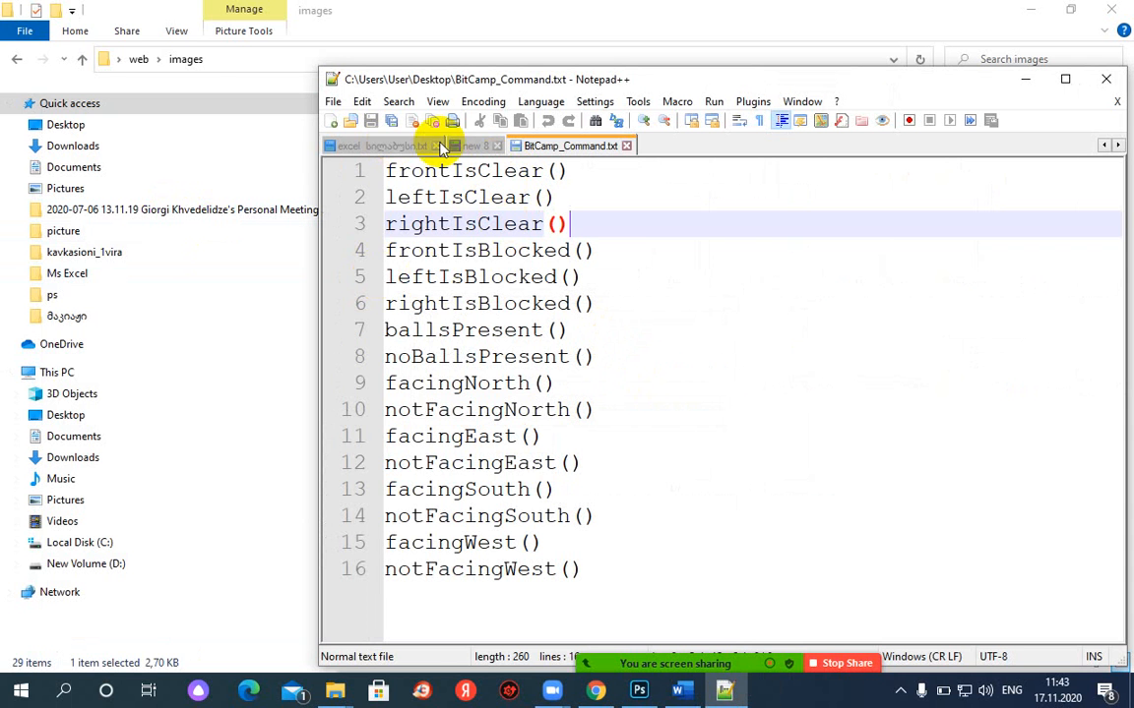
click(333, 121)
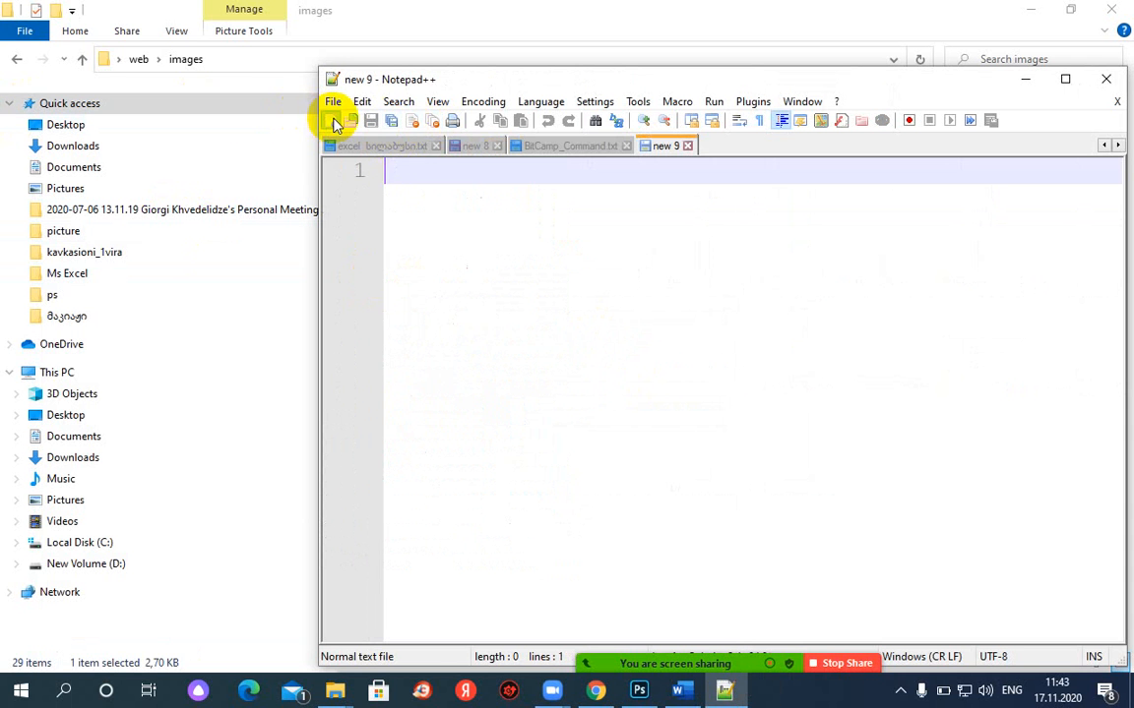
Step: Write the list item <li>home</li> on the first line of the blank document
text(<)
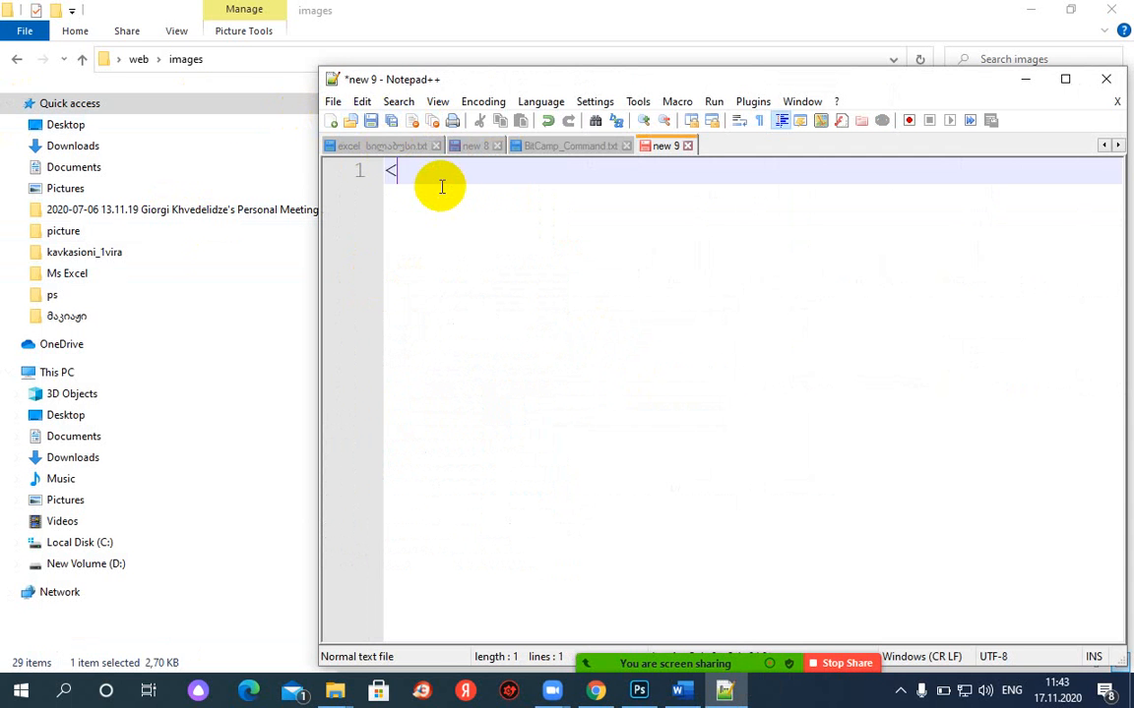
text(li>home)
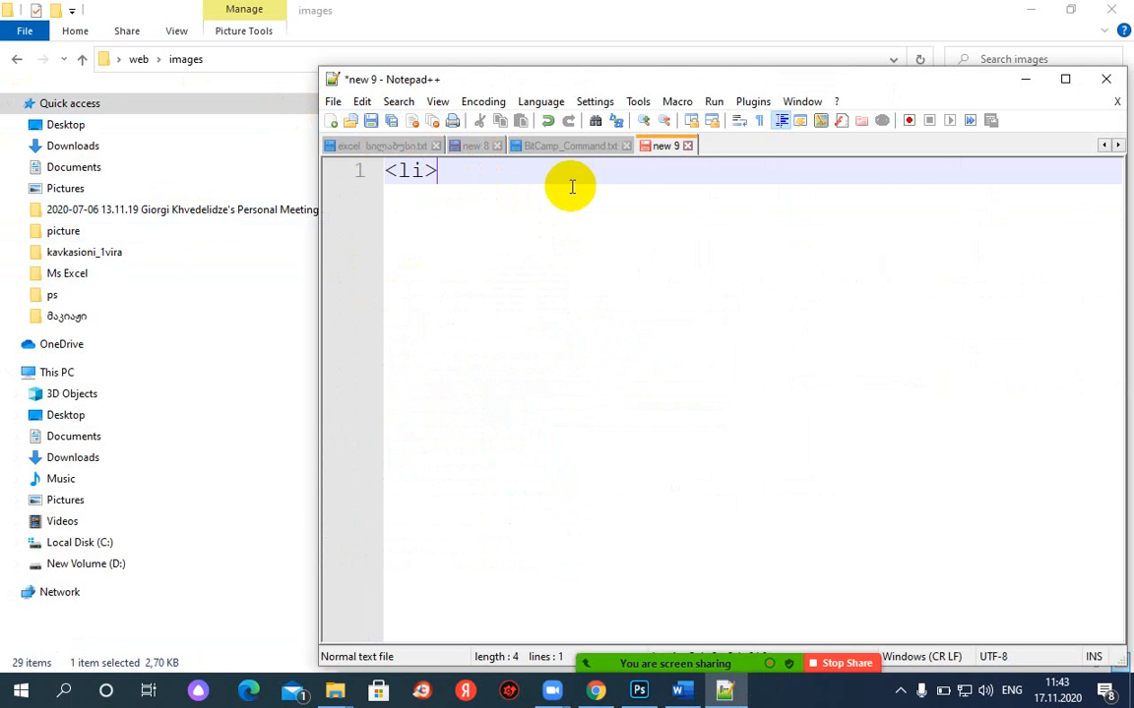
text(</li)
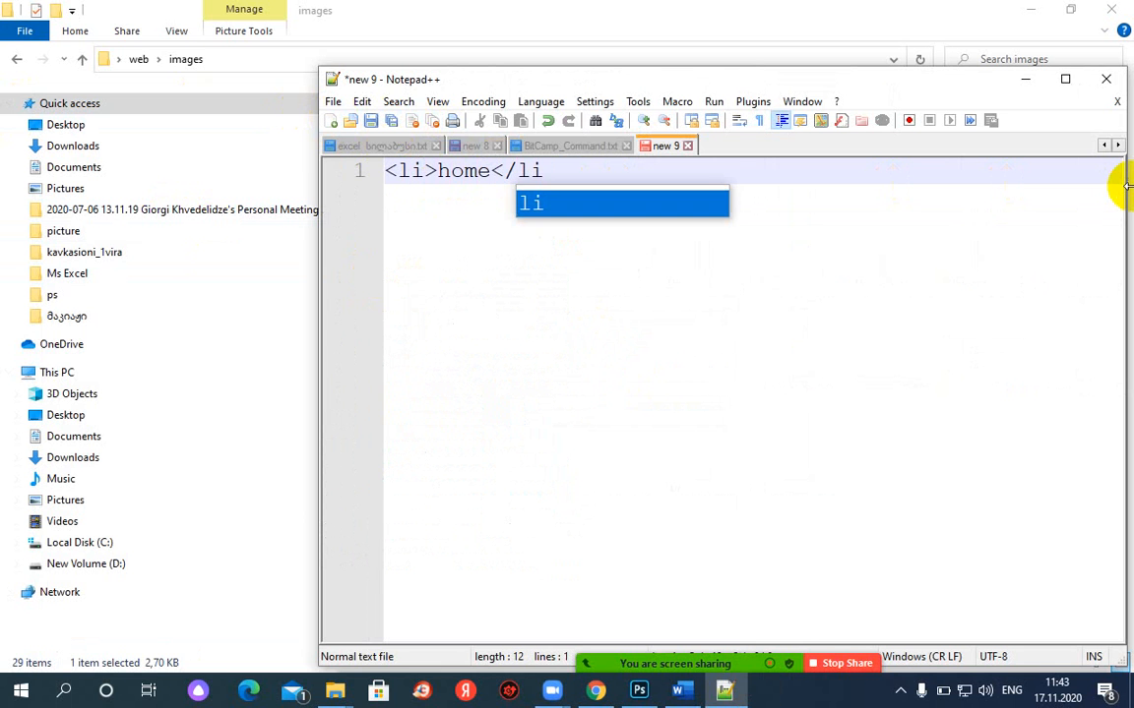
text(>)
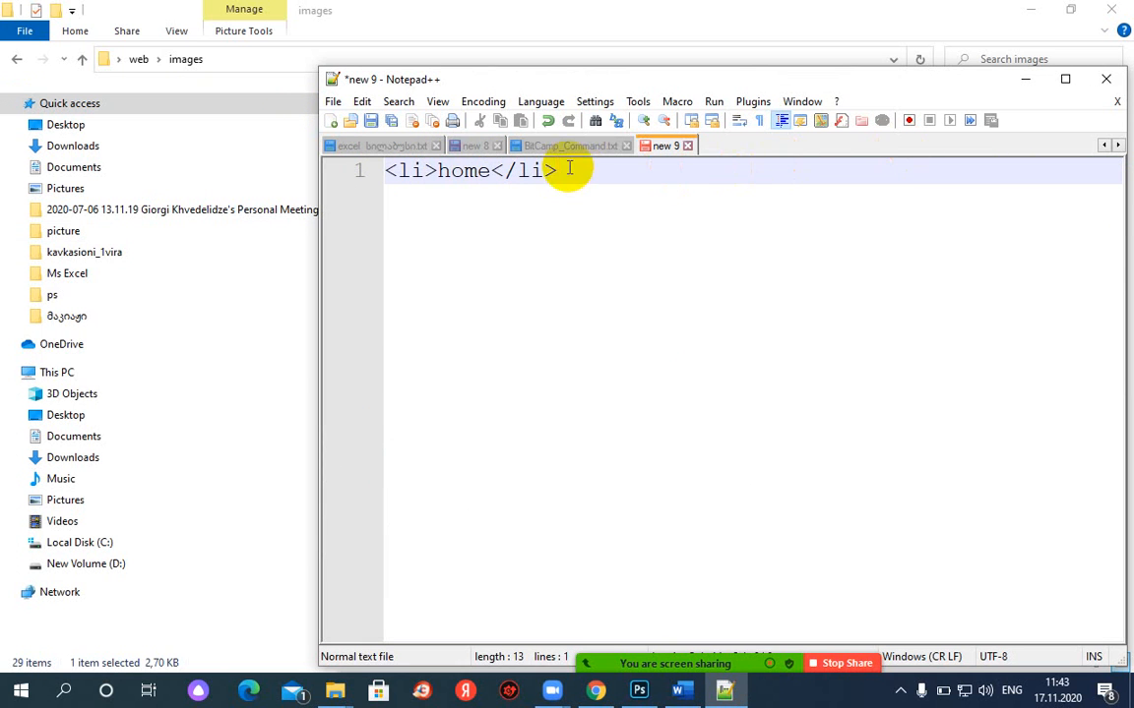
Step: Wrap the word home in a link inside the list item, giving <li><a href="">home</a></li>
click(437, 172)
text(<a href)
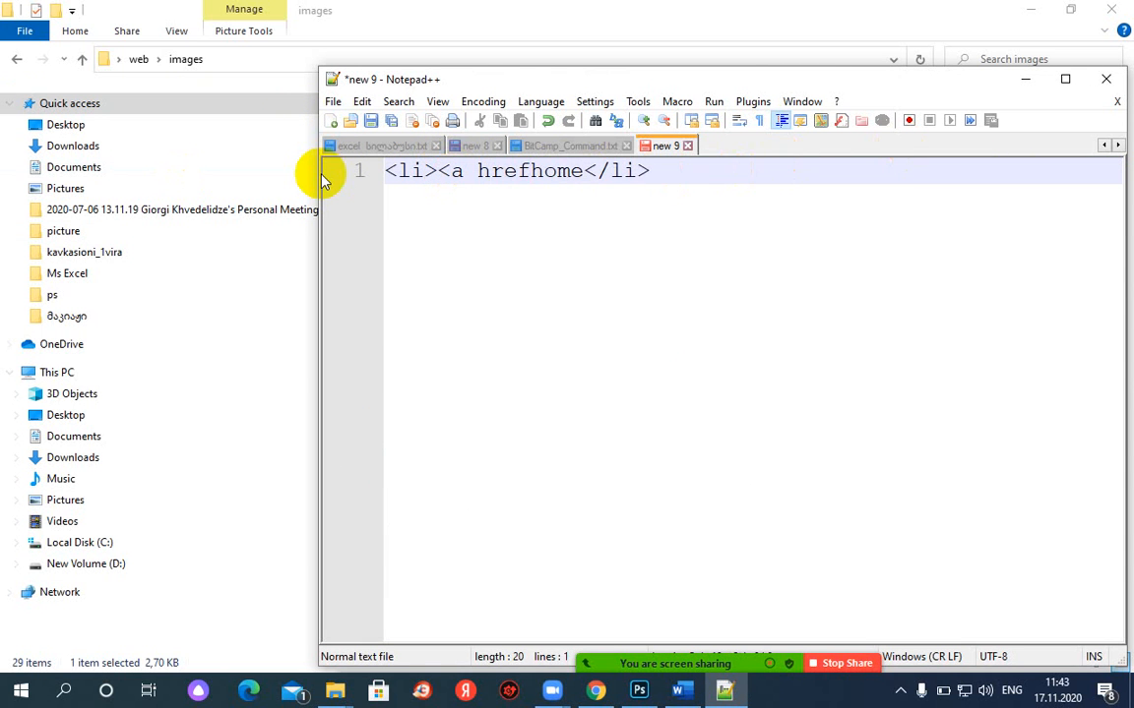
text(="")
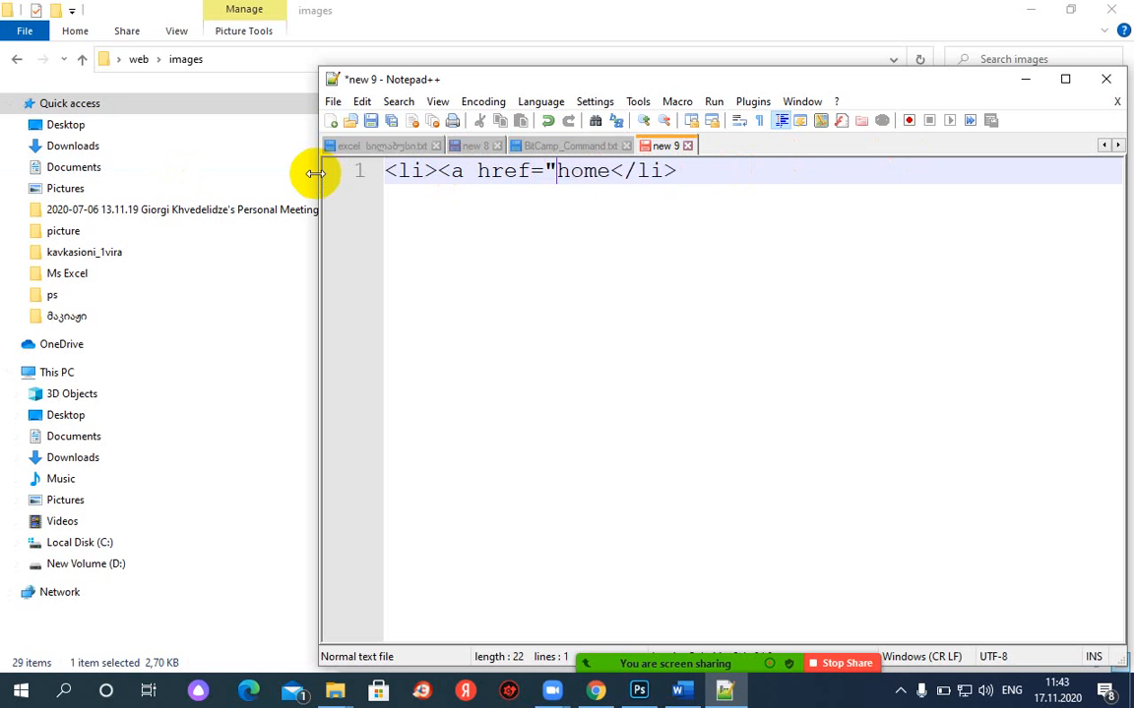
text(>home)
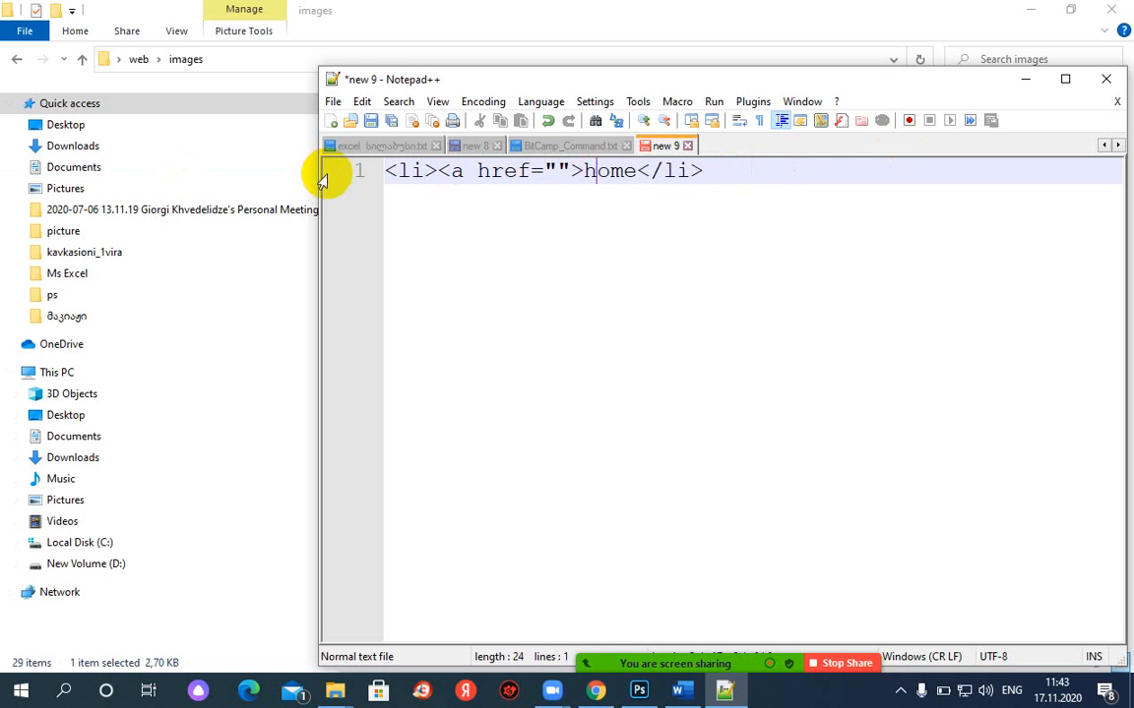
text(</a>)
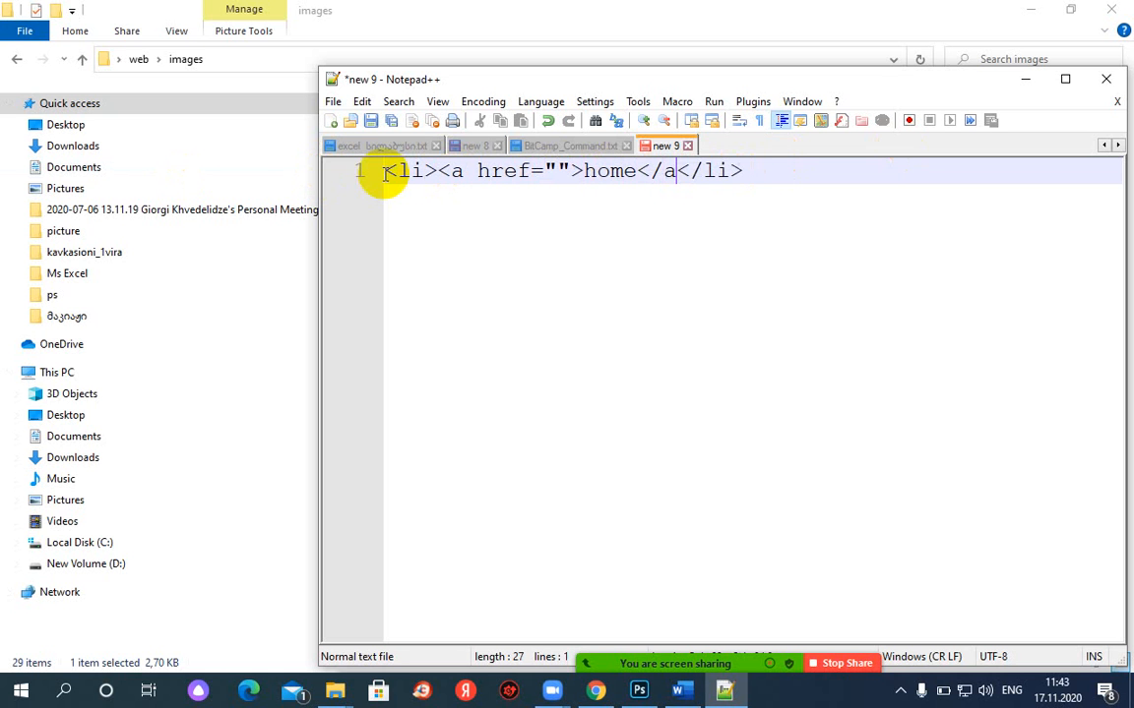
Step: Replace the word home inside the link with an empty image tag, <img src="">
double_click(601, 177)
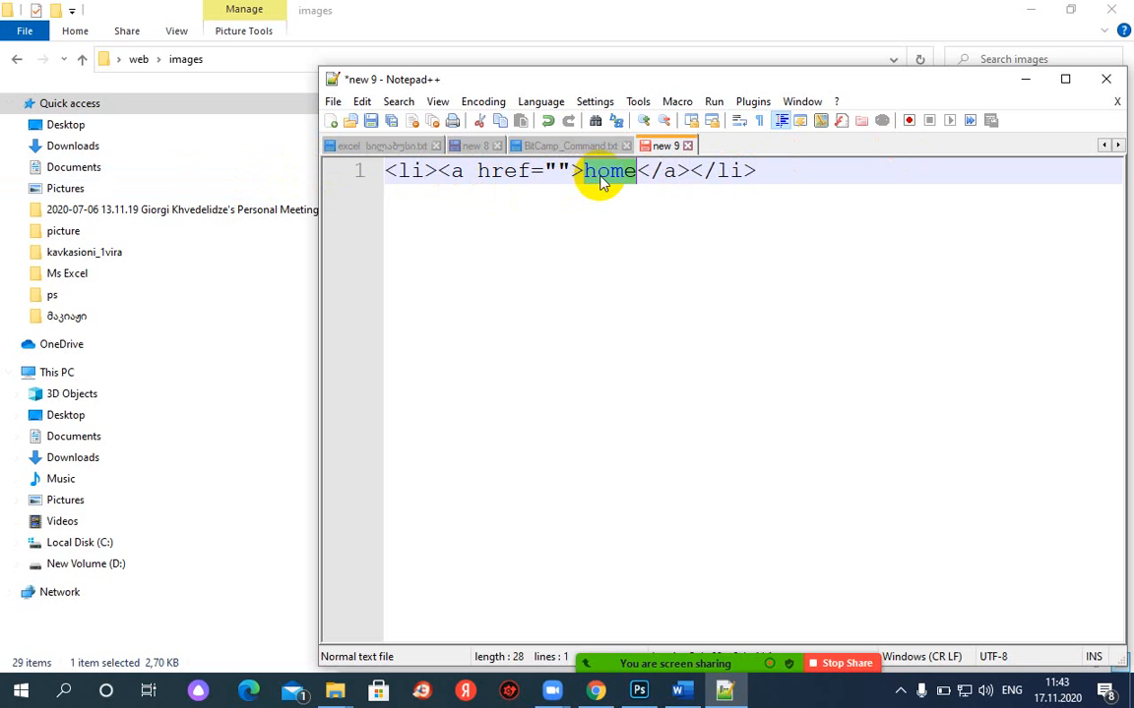
text(<img src)
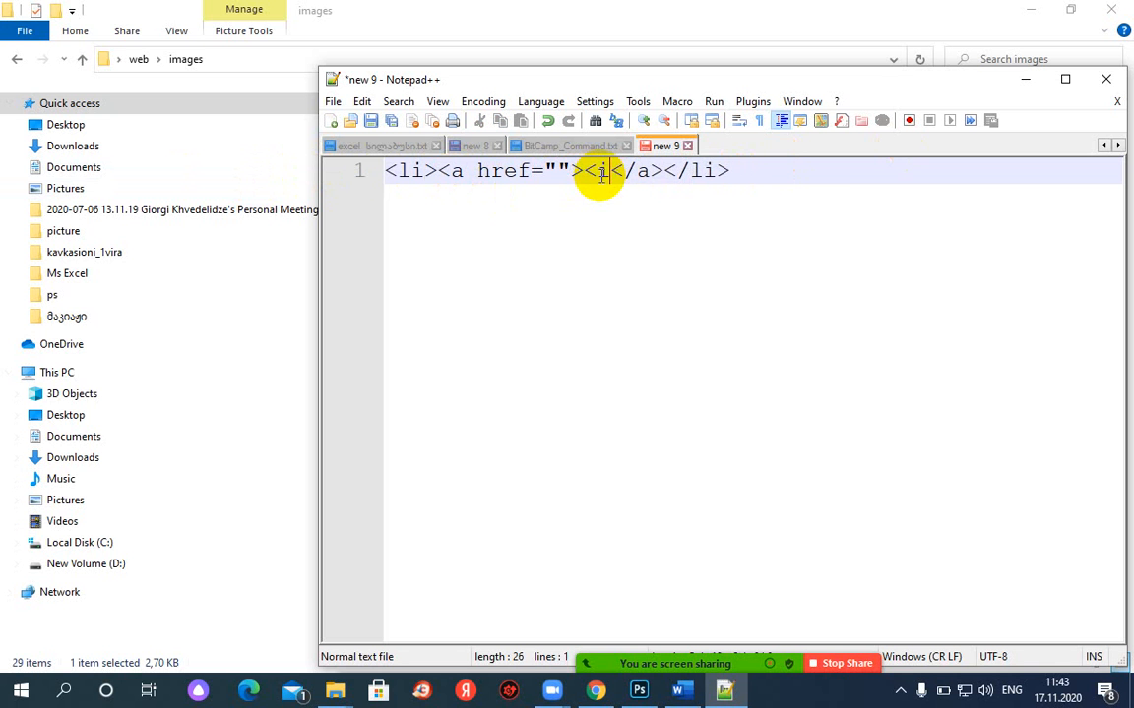
text(="")
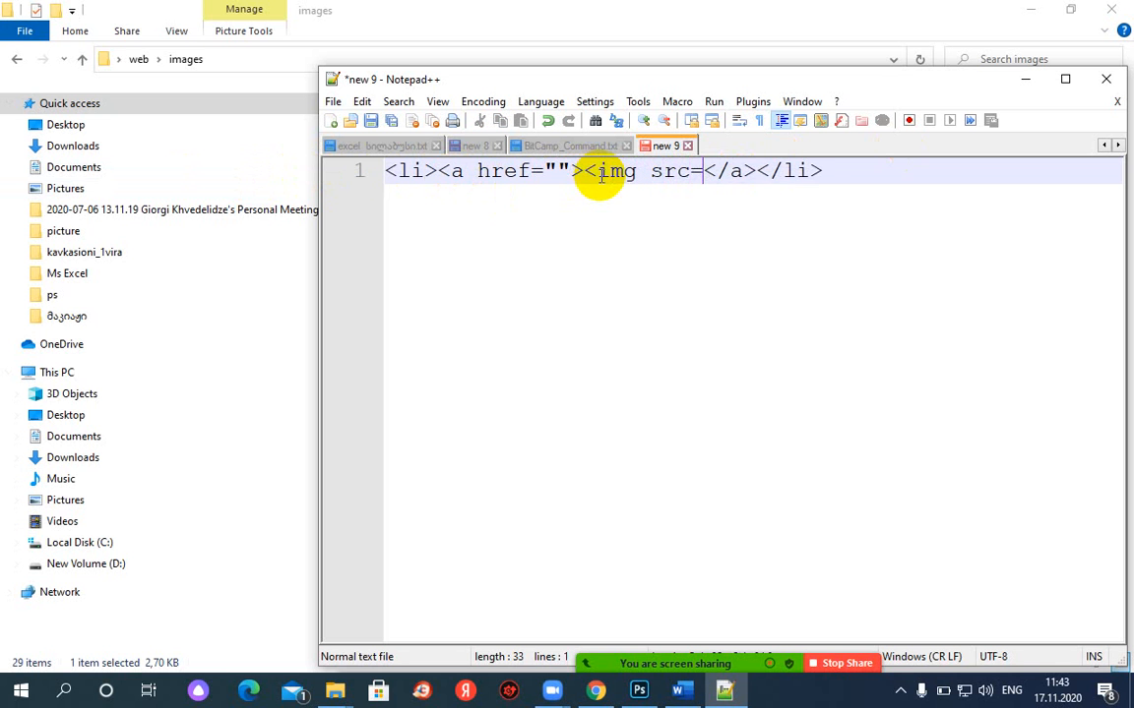
text(>)
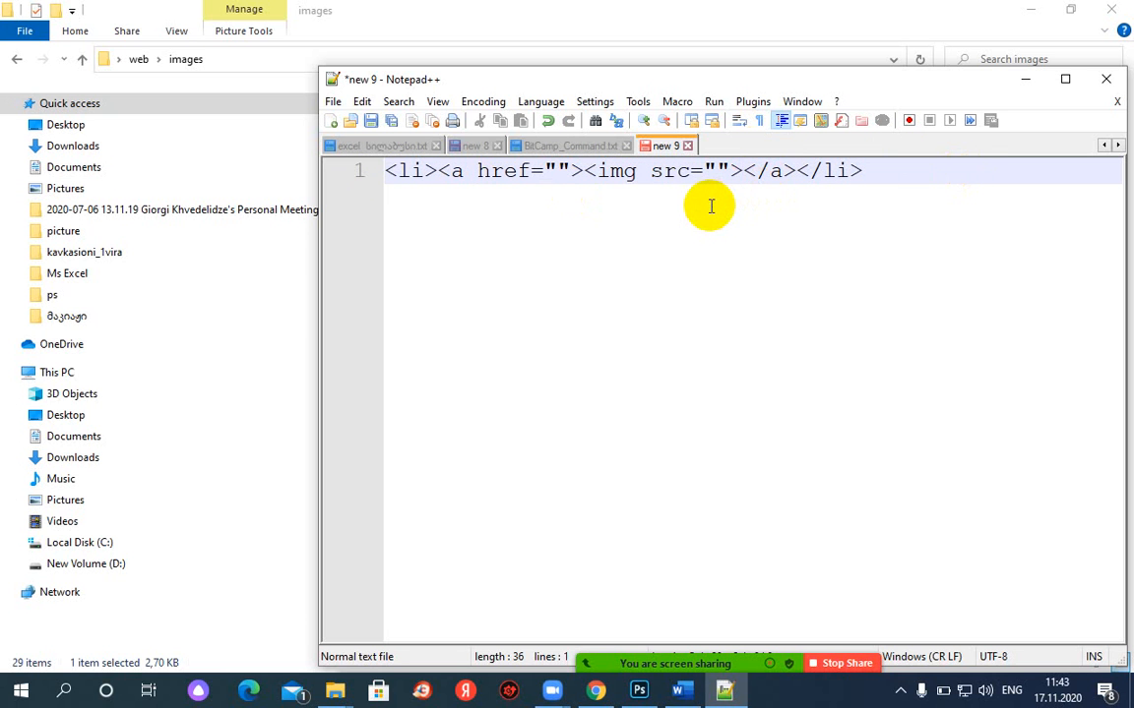
Step: Minimise Notepad++ to view the exported images again, and switch to the sliced page in Photoshop
click(1023, 87)
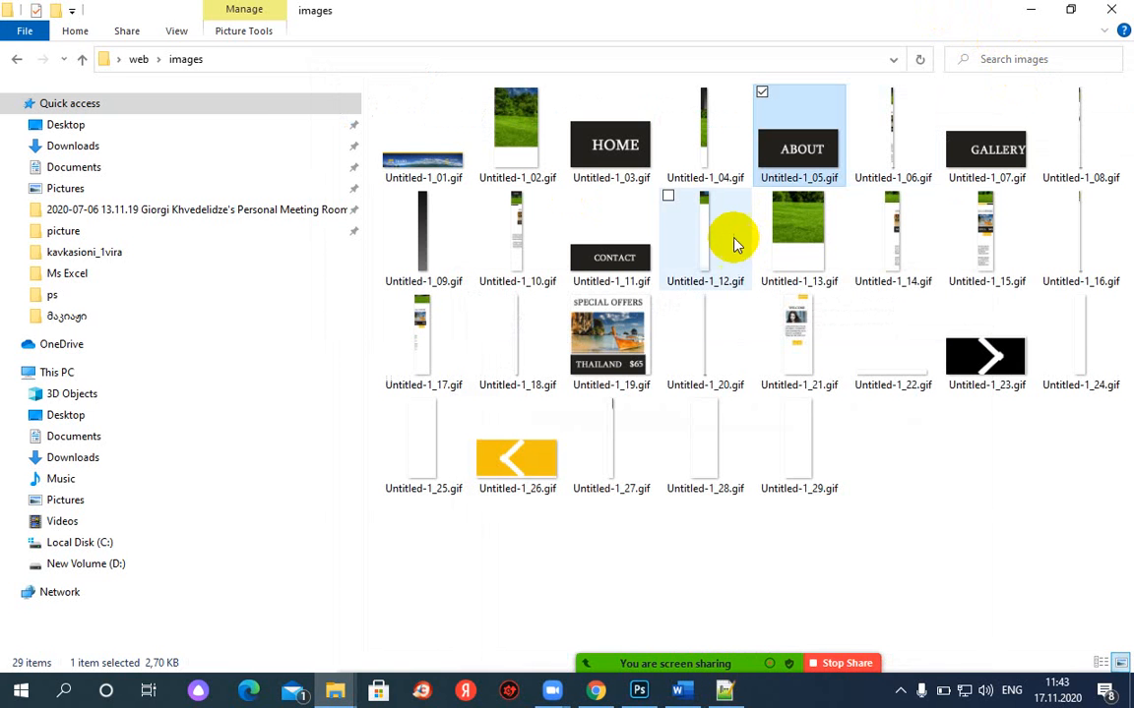
mouse_move(667, 695)
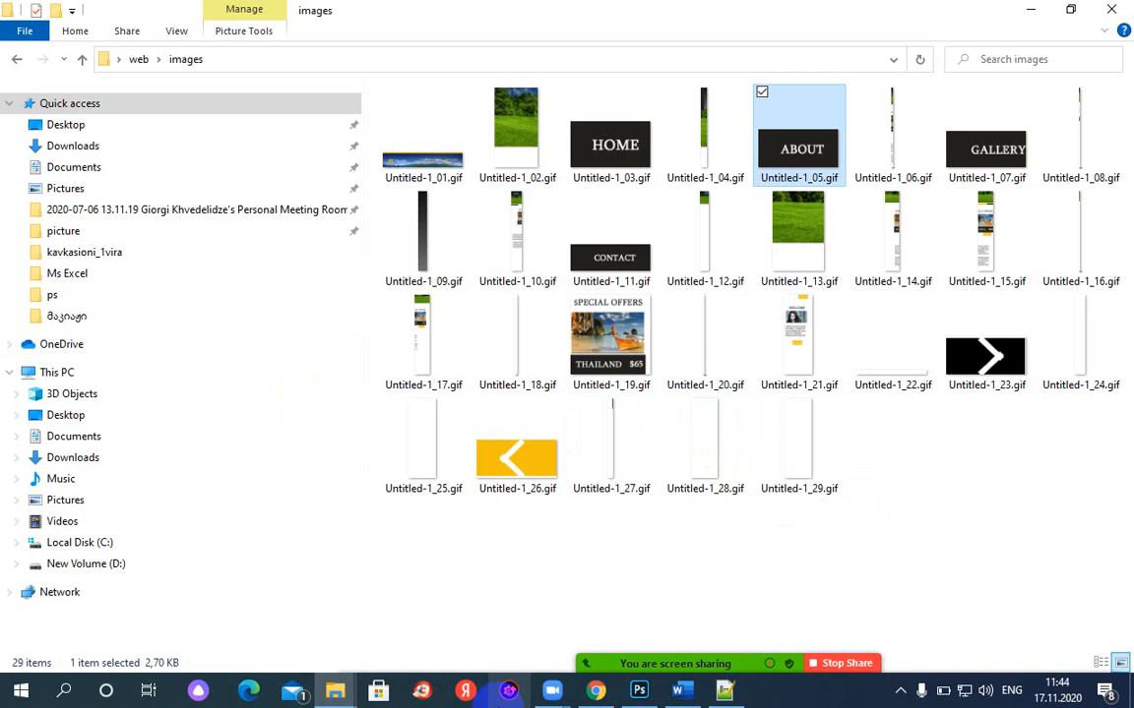
click(637, 693)
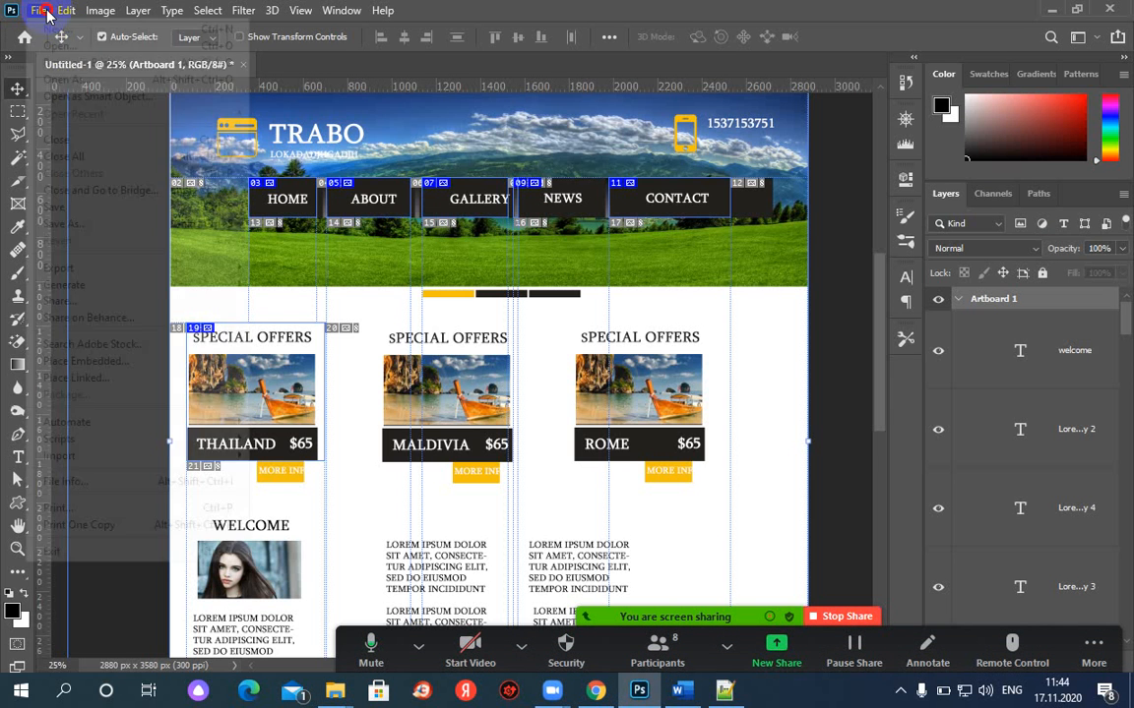
click(39, 10)
click(48, 30)
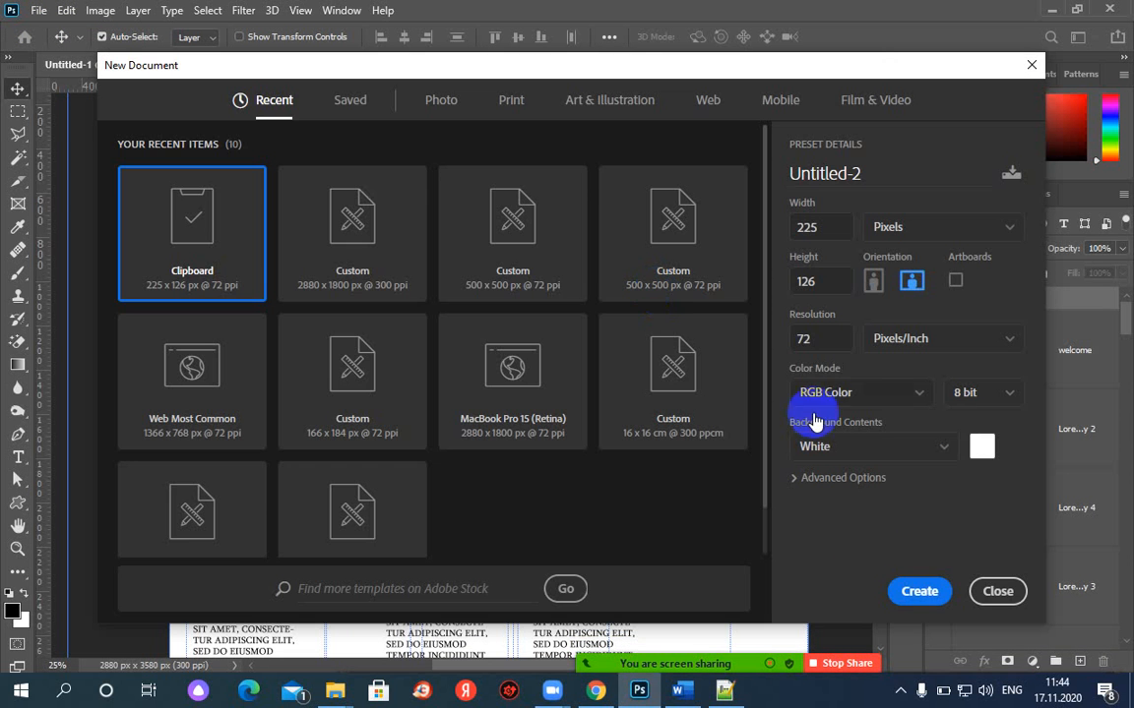
click(916, 593)
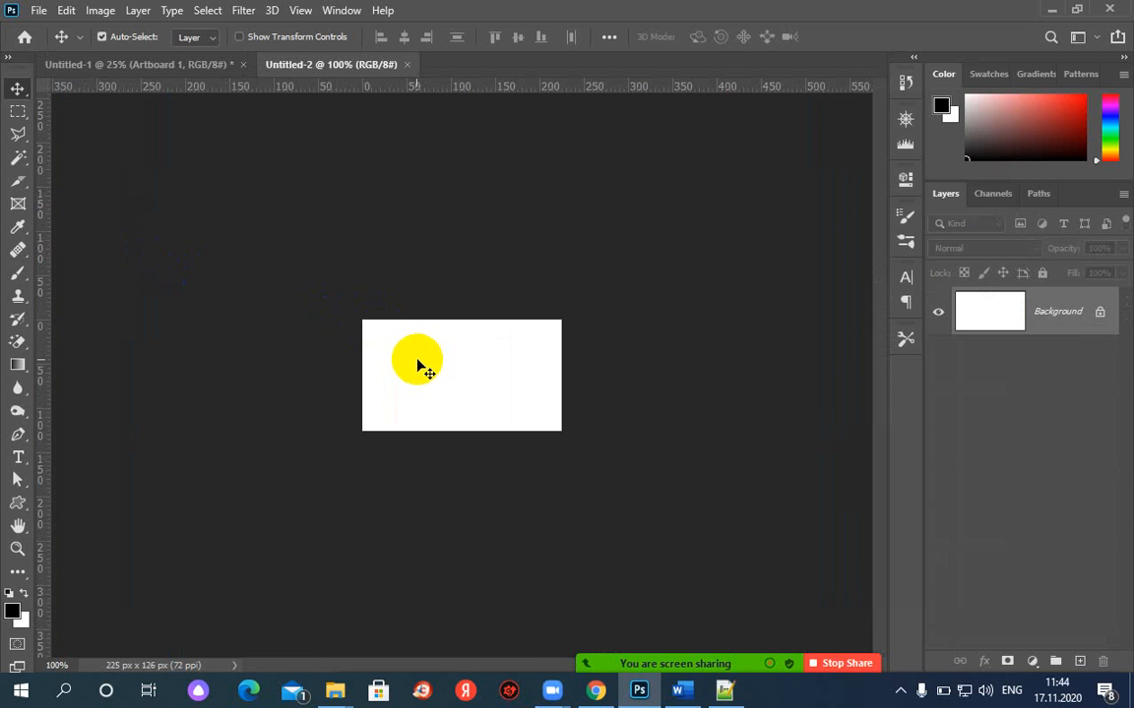
click(406, 67)
Step: Create a new blank white document 2222 px wide and 1262 px high at 72 pixels per inch
click(38, 11)
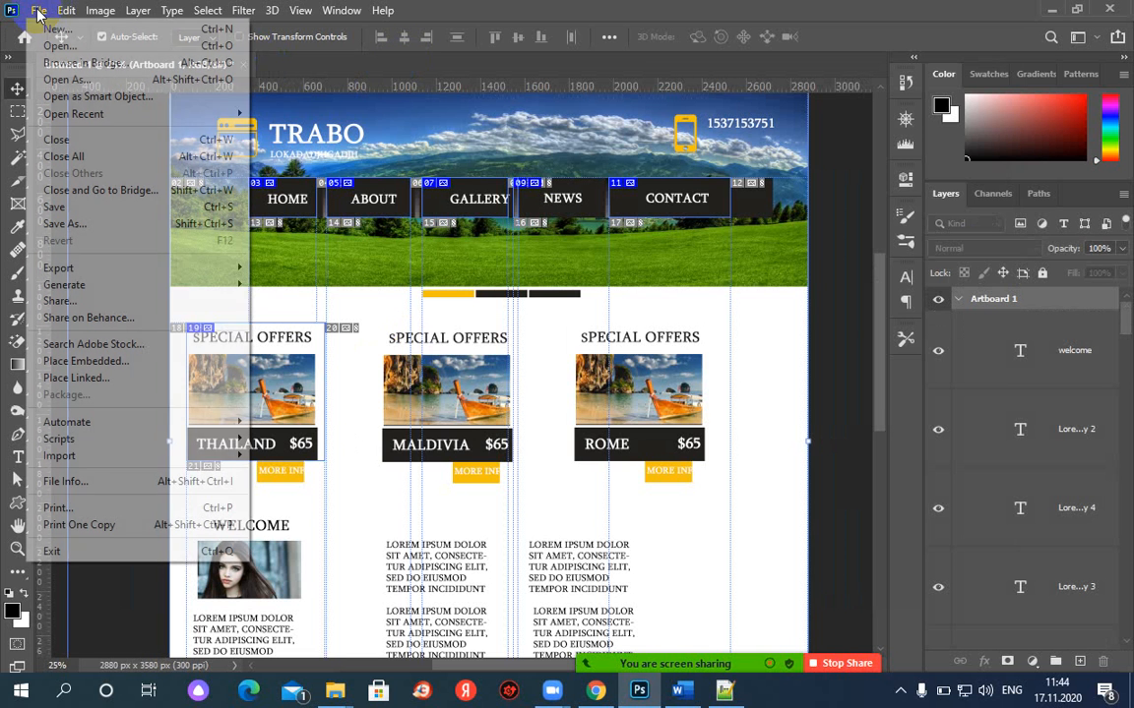
click(46, 31)
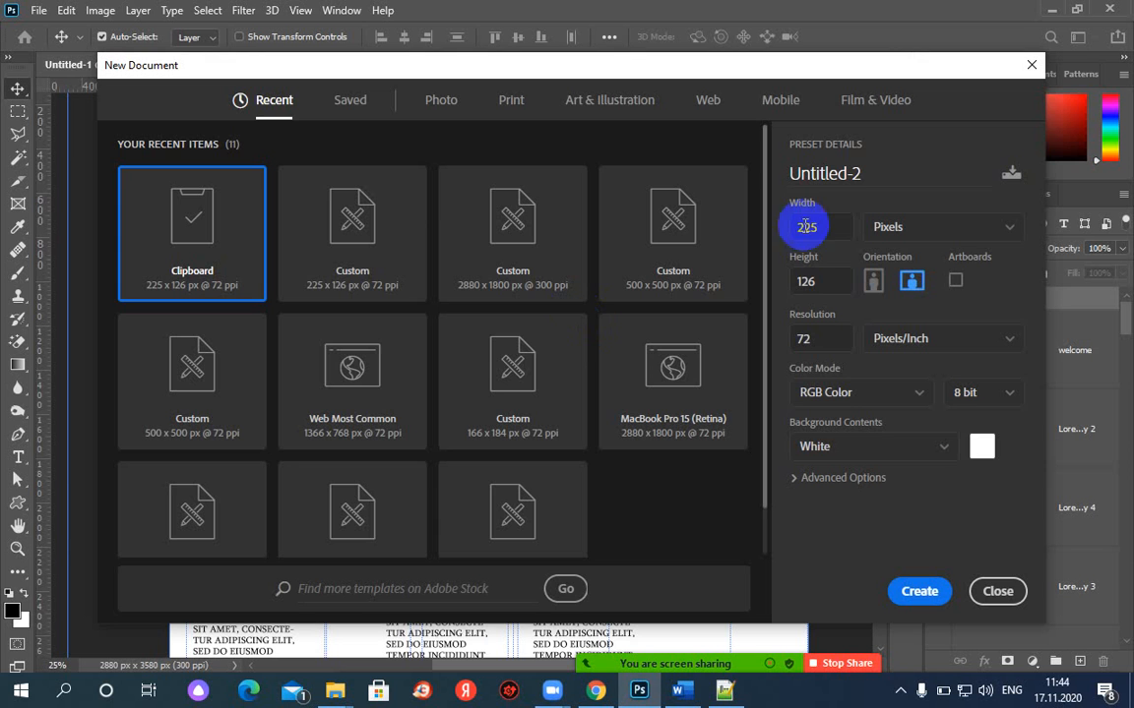
double_click(827, 232)
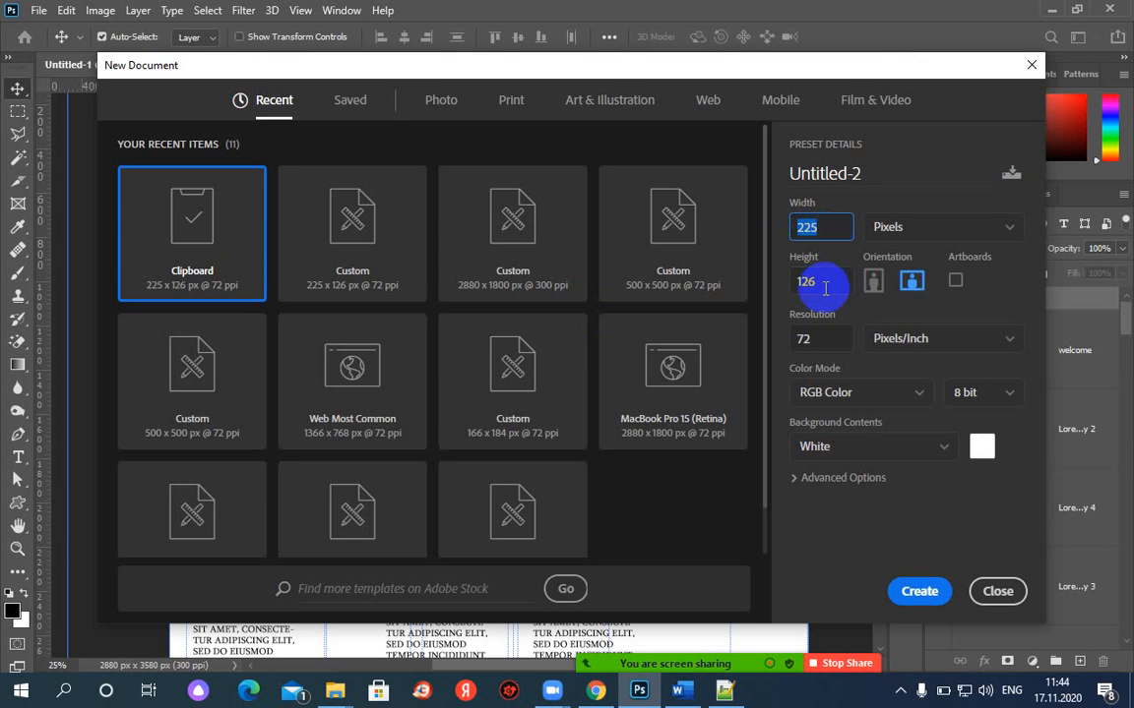
text(222)
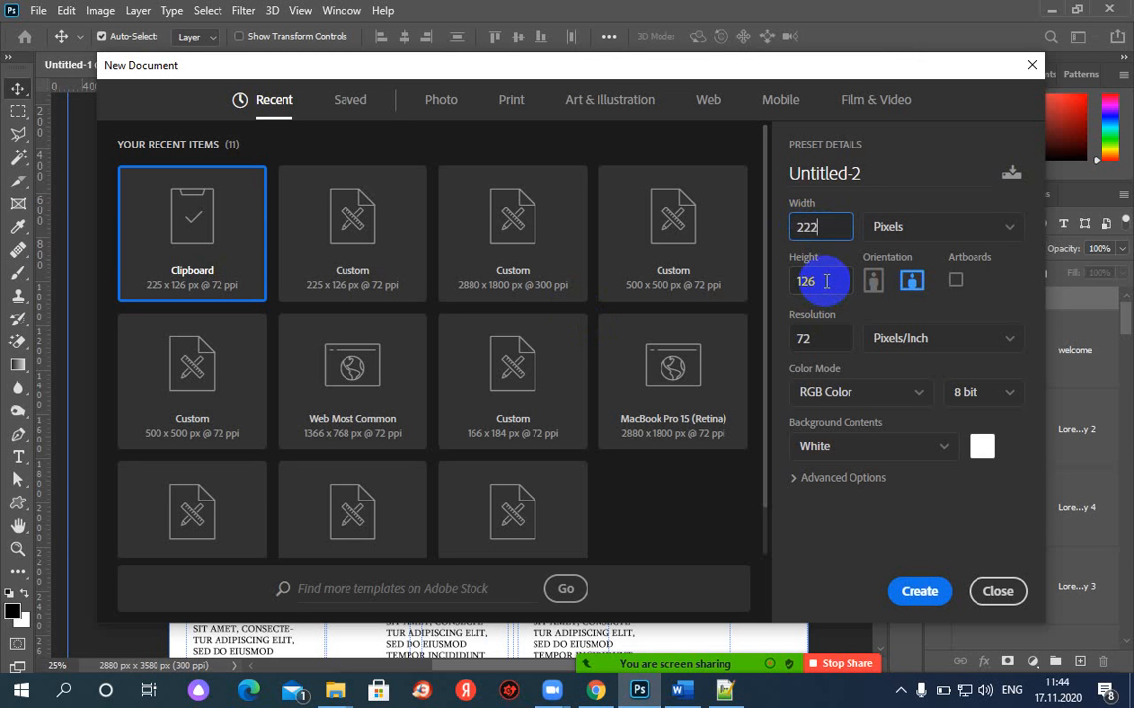
text(2)
click(826, 281)
text(2)
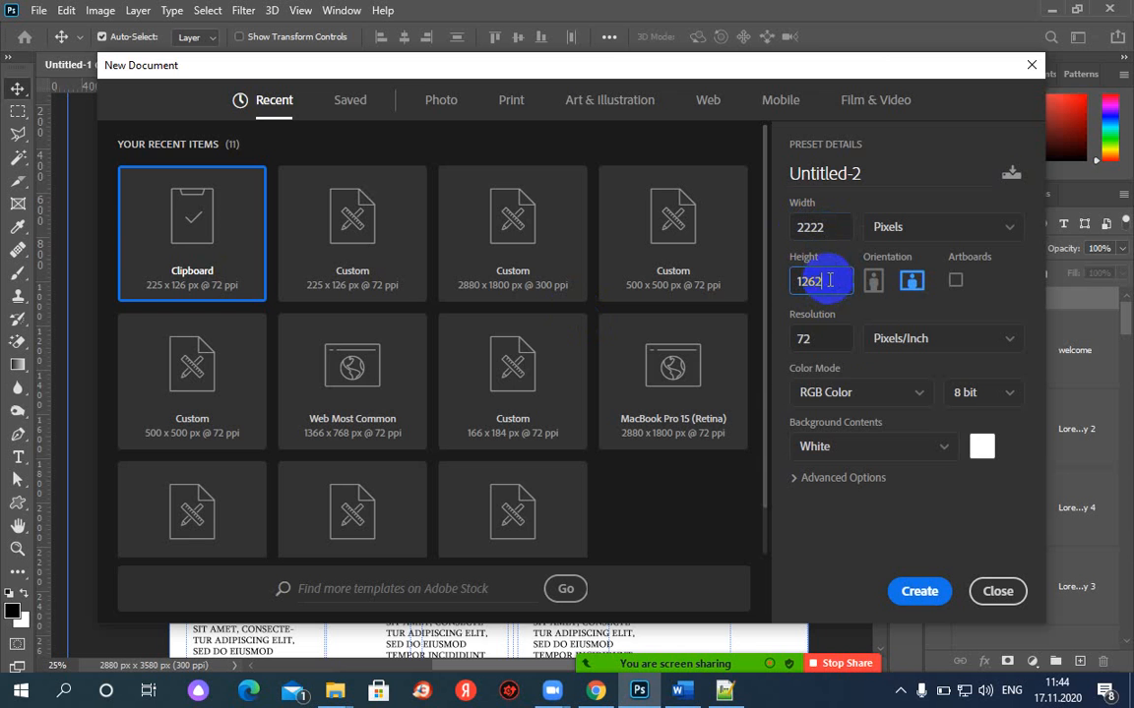
click(919, 590)
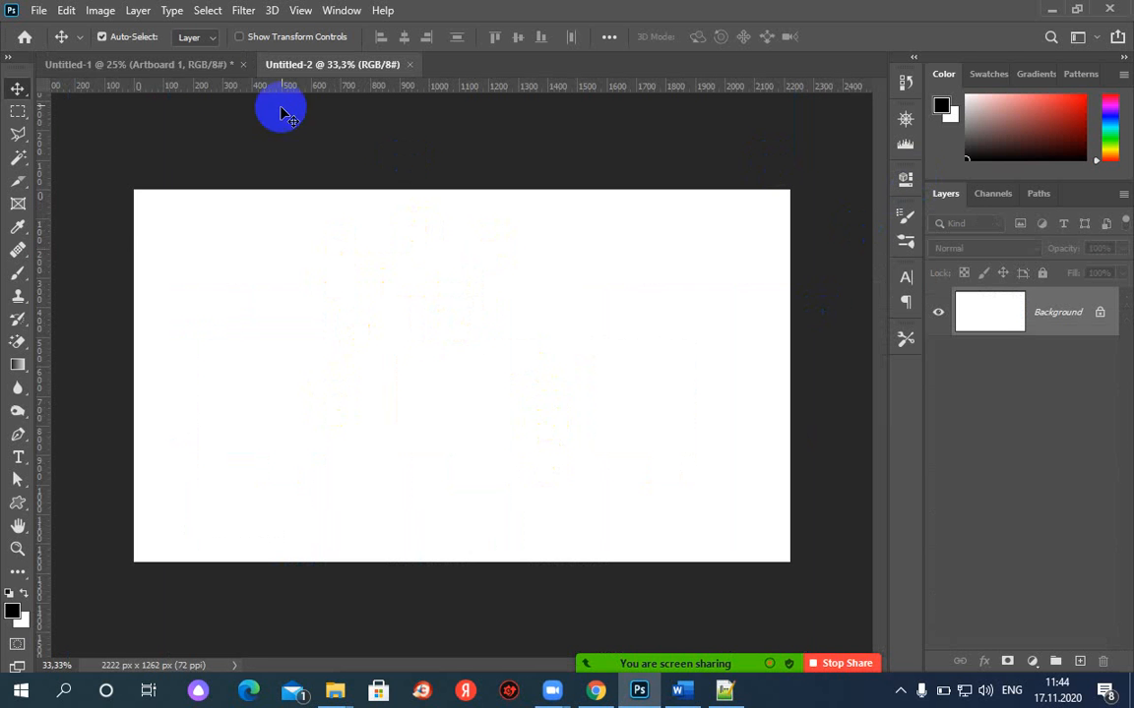
click(187, 65)
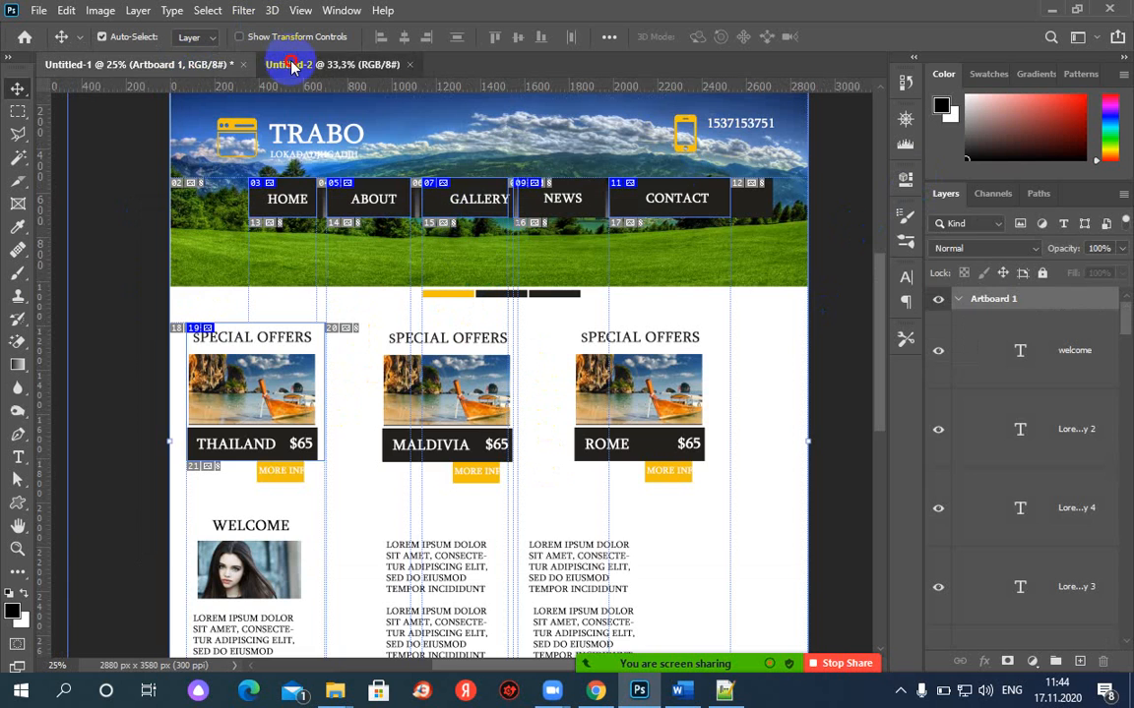
click(292, 65)
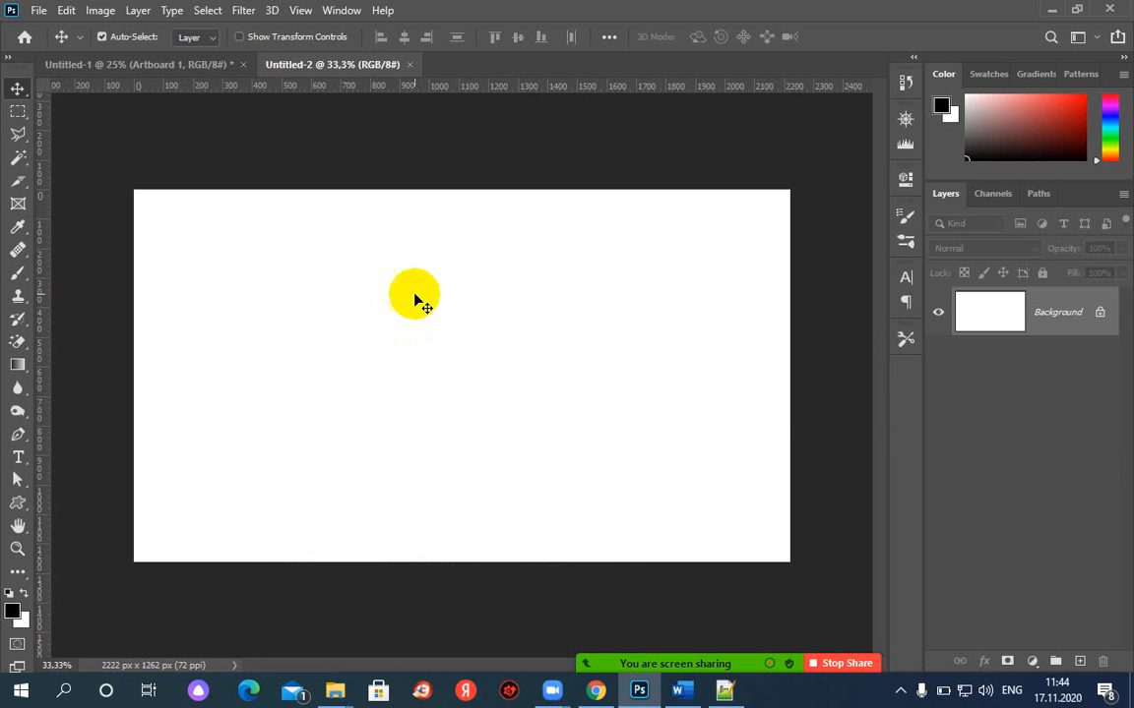
Step: Open the photo Capture_1.JPG from the მაკიაჟი folder inside the ps folder
click(41, 11)
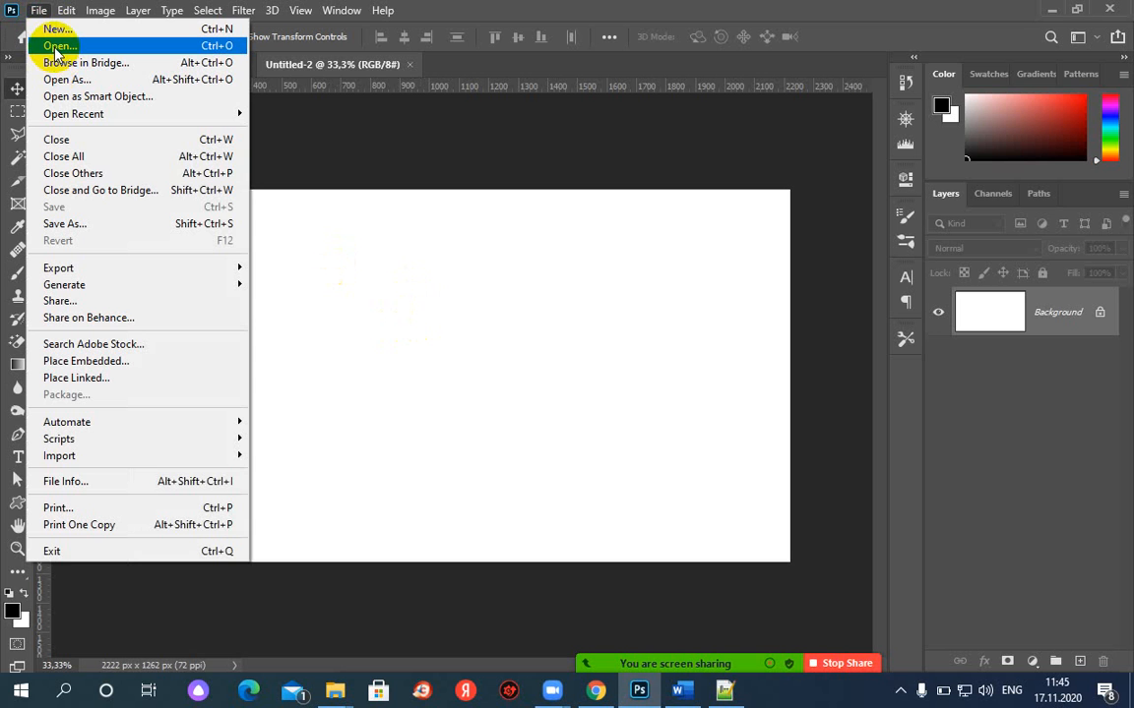
click(56, 47)
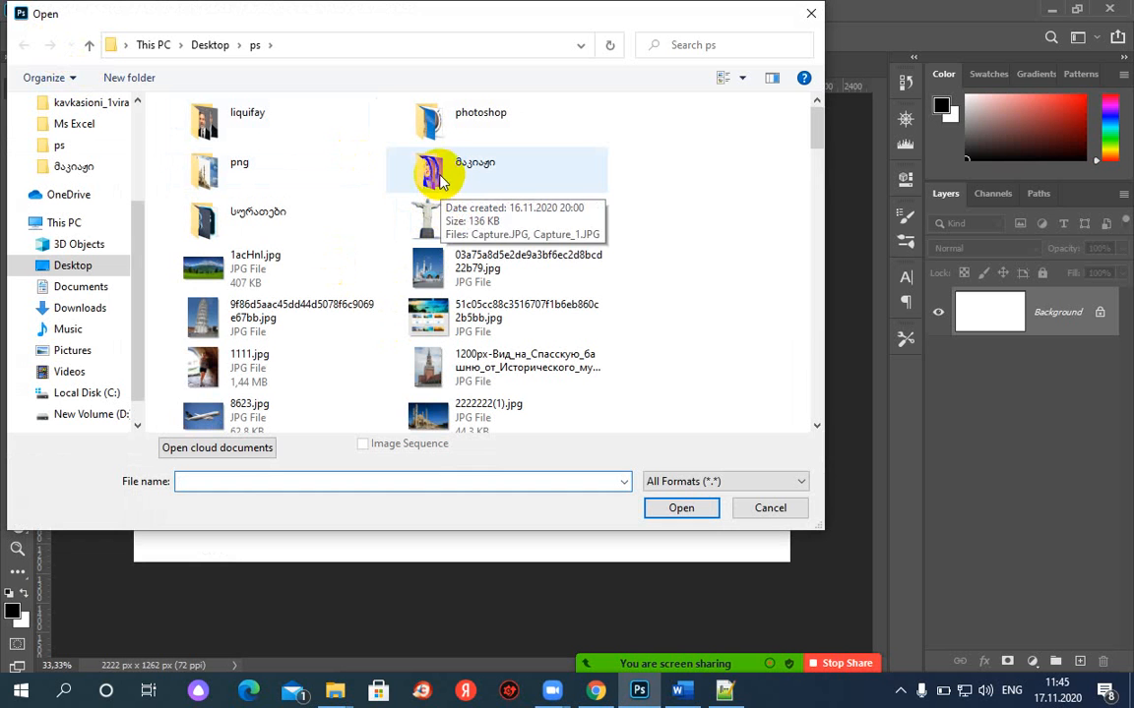
click(441, 182)
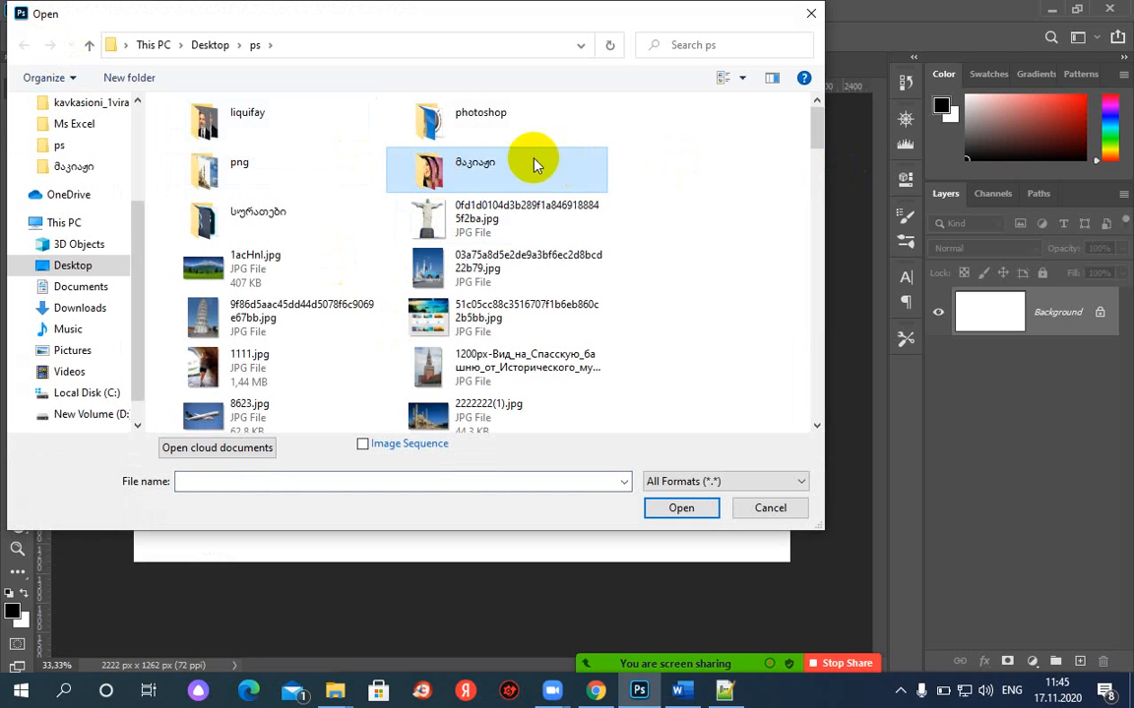
double_click(462, 160)
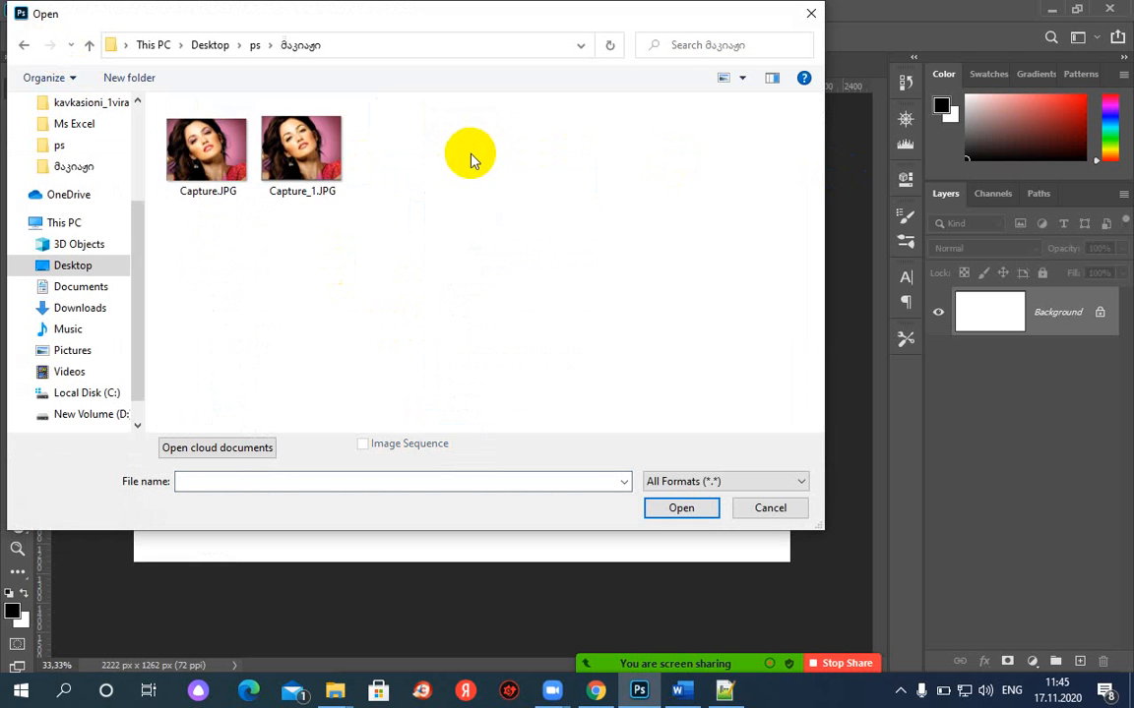
double_click(286, 149)
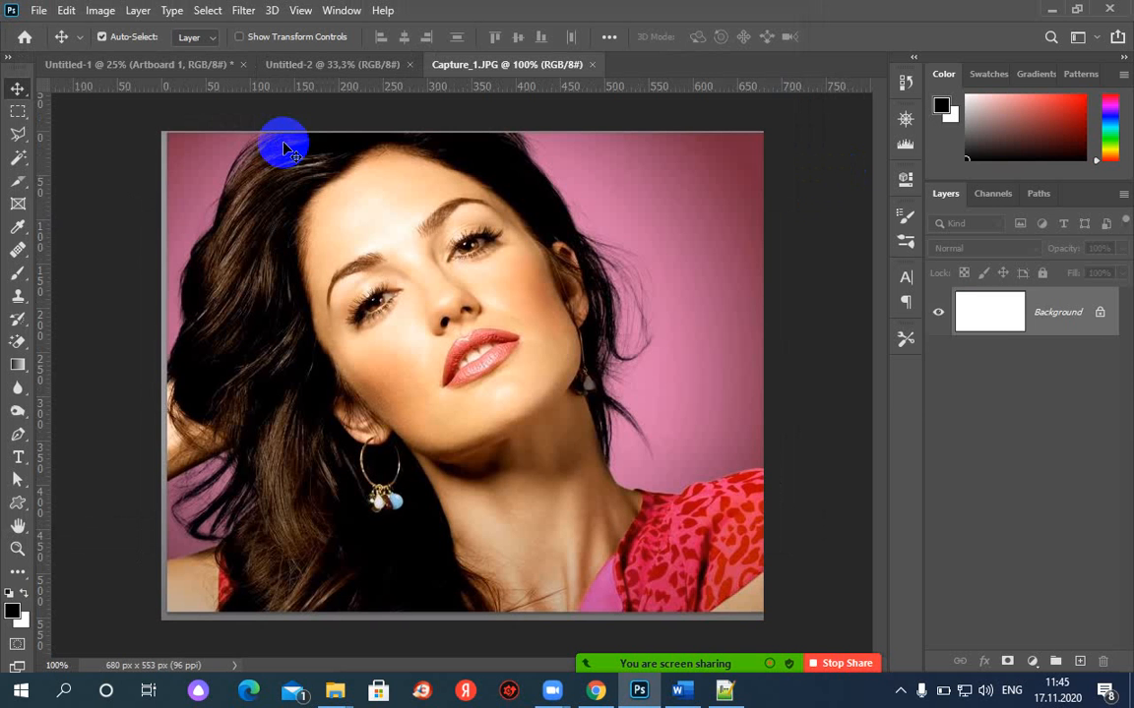
Step: Set the photo's Canvas Size anchor to middle left and apply it with the dimensions kept at 680 by 553 pixels
click(109, 10)
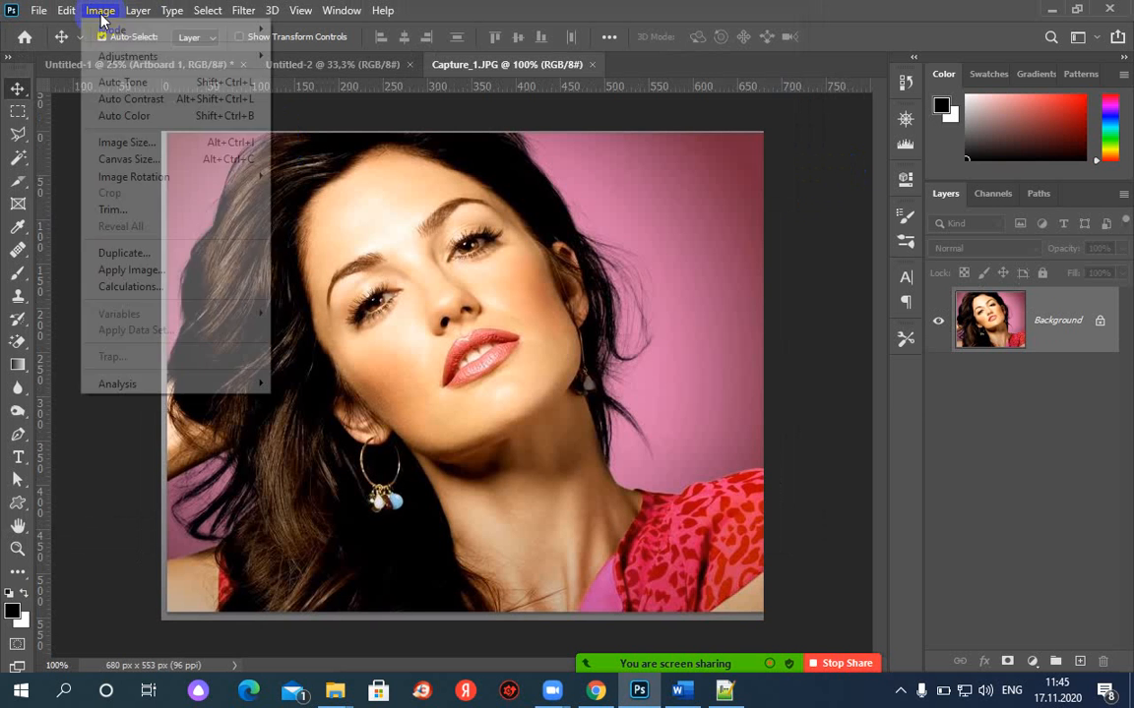
mouse_move(203, 20)
mouse_move(93, 12)
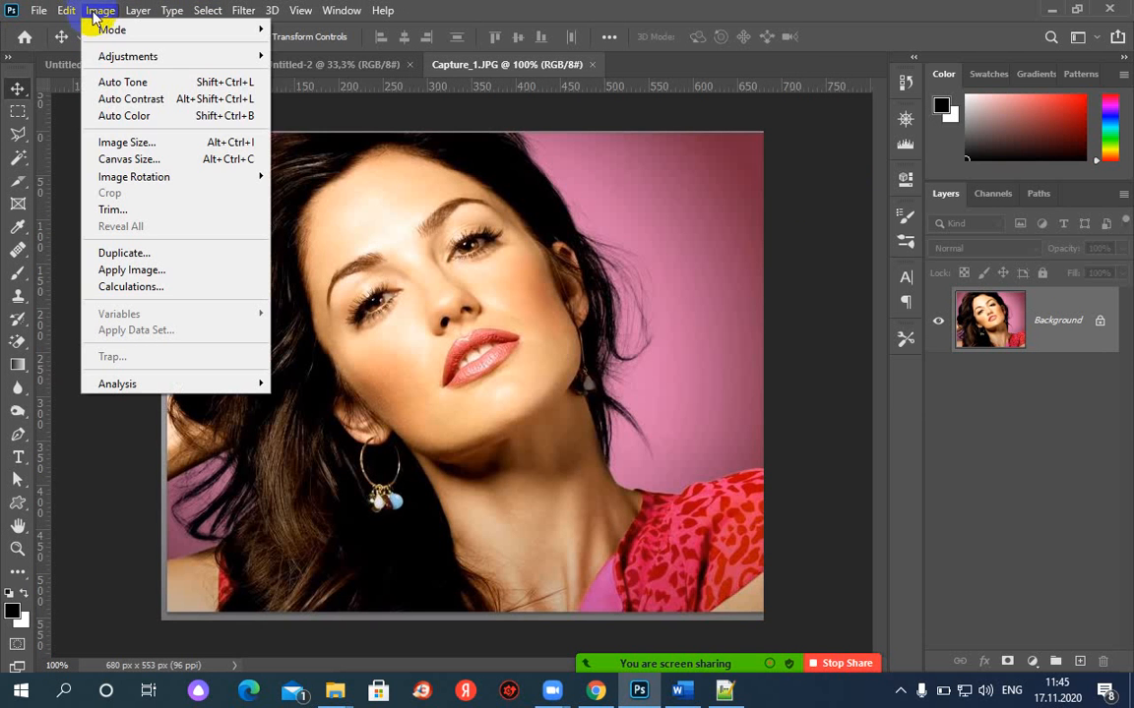
click(134, 161)
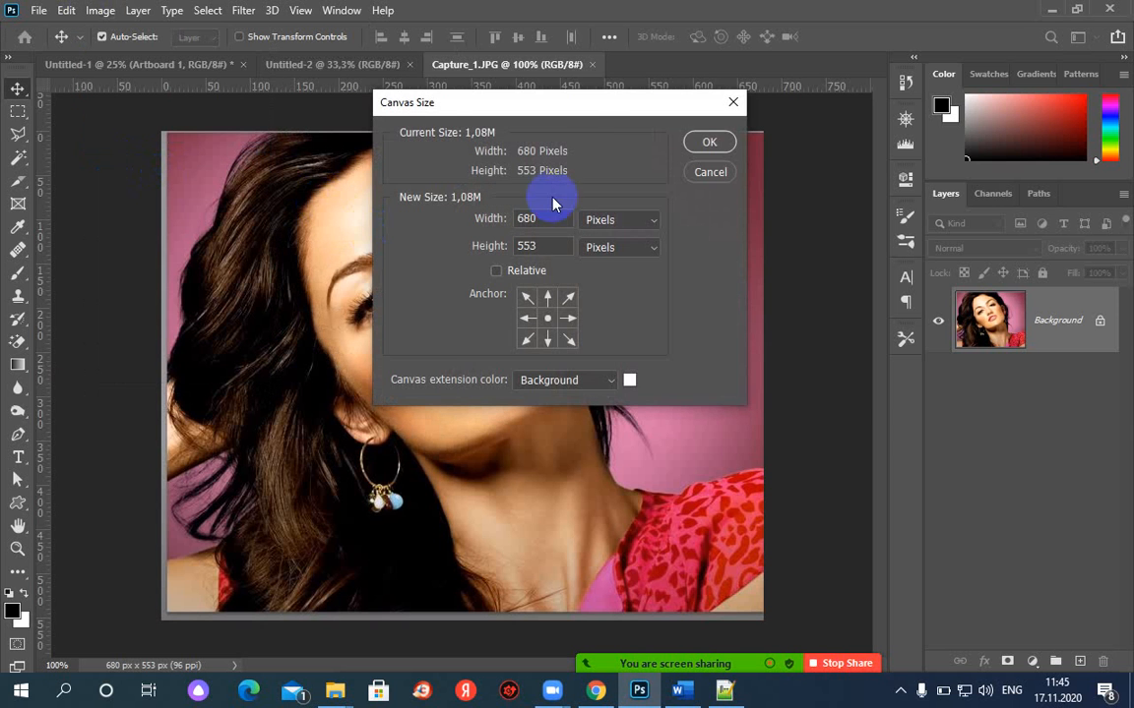
drag(572, 106, 264, 114)
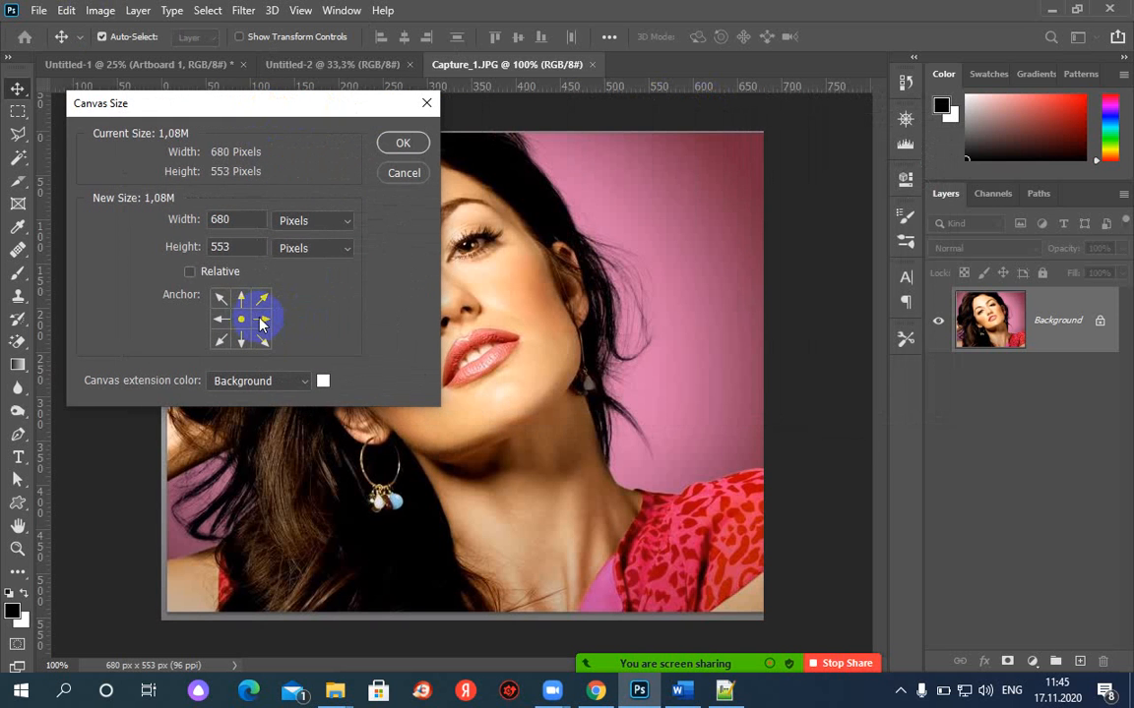
click(220, 319)
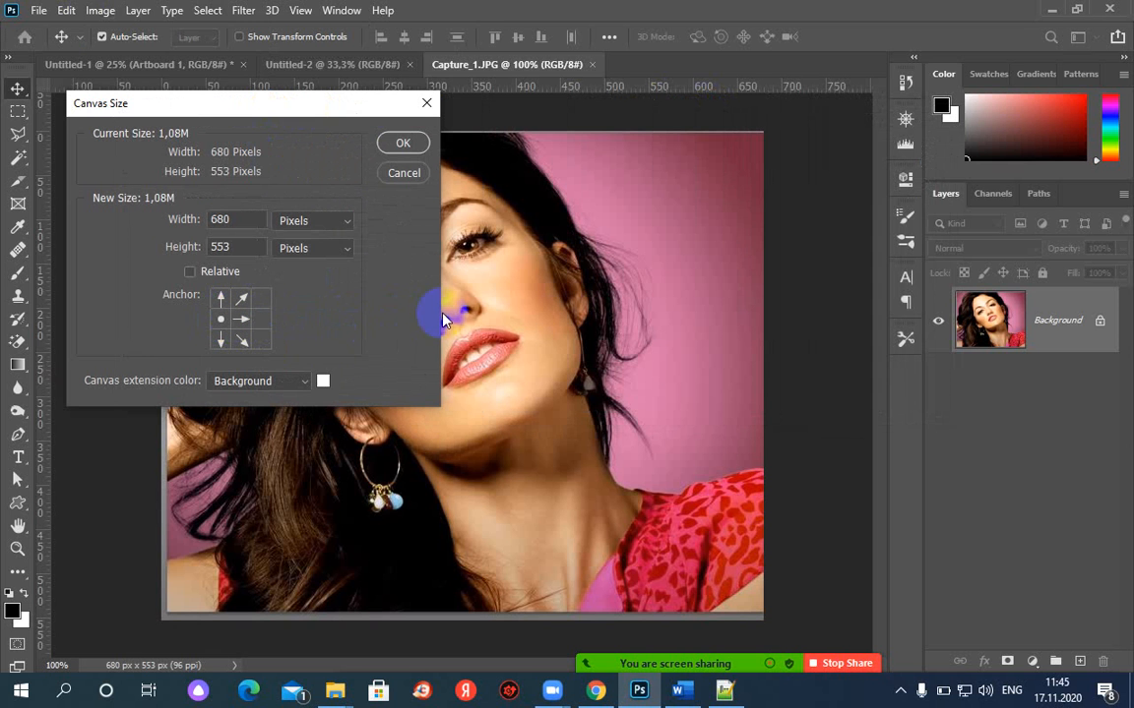
click(232, 247)
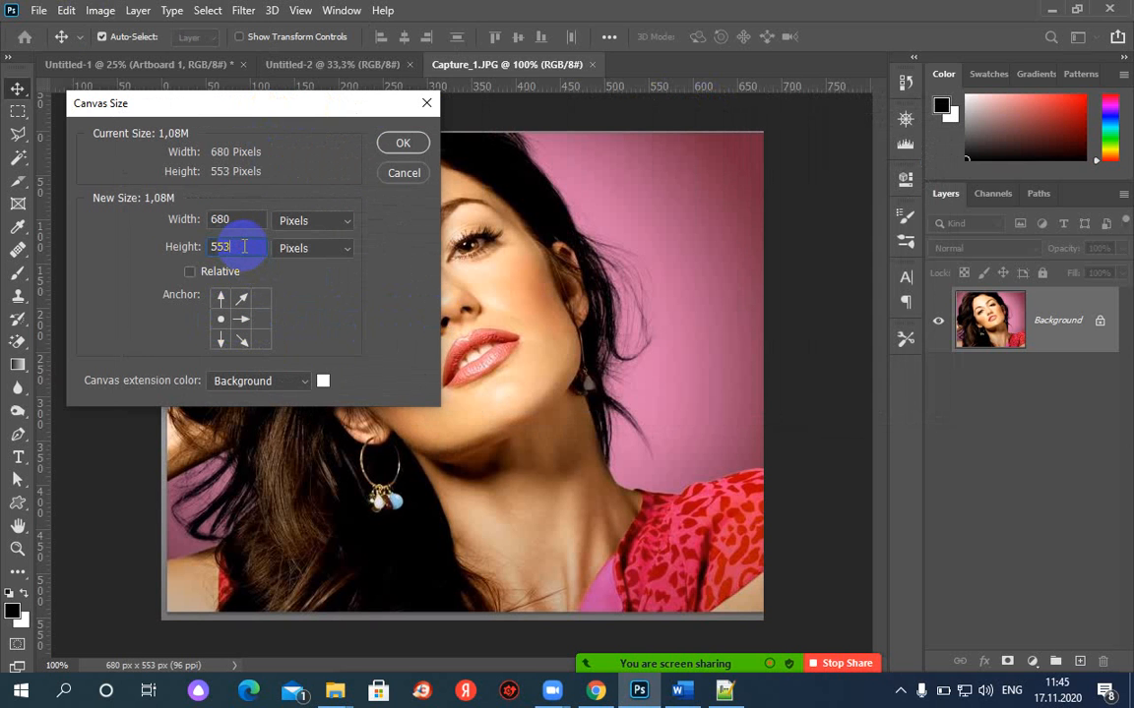
click(403, 142)
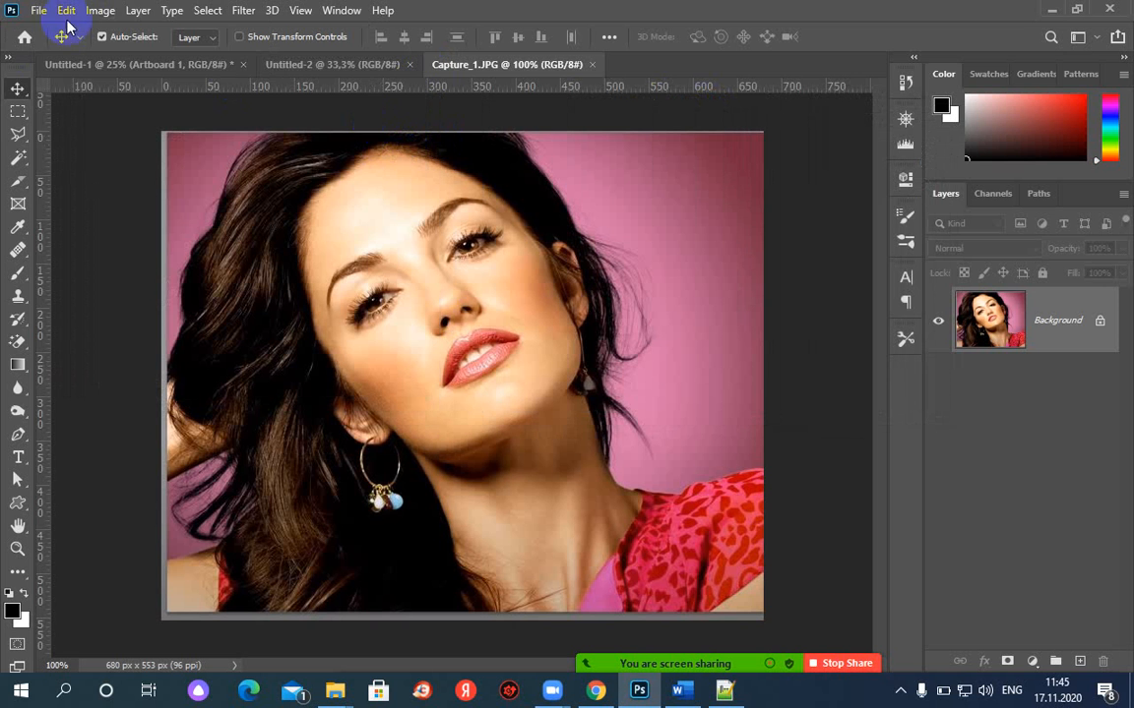
Step: Set the photo's canvas height to 1000 pixels with the anchor at middle left
click(6, 13)
click(100, 10)
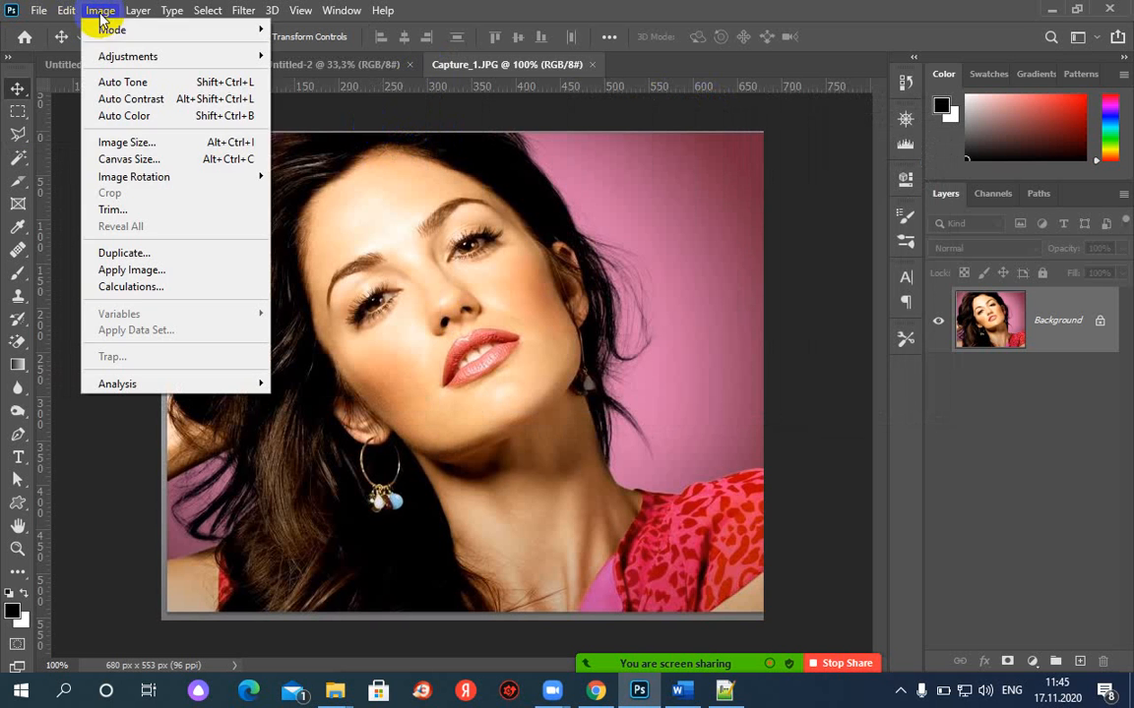
click(119, 163)
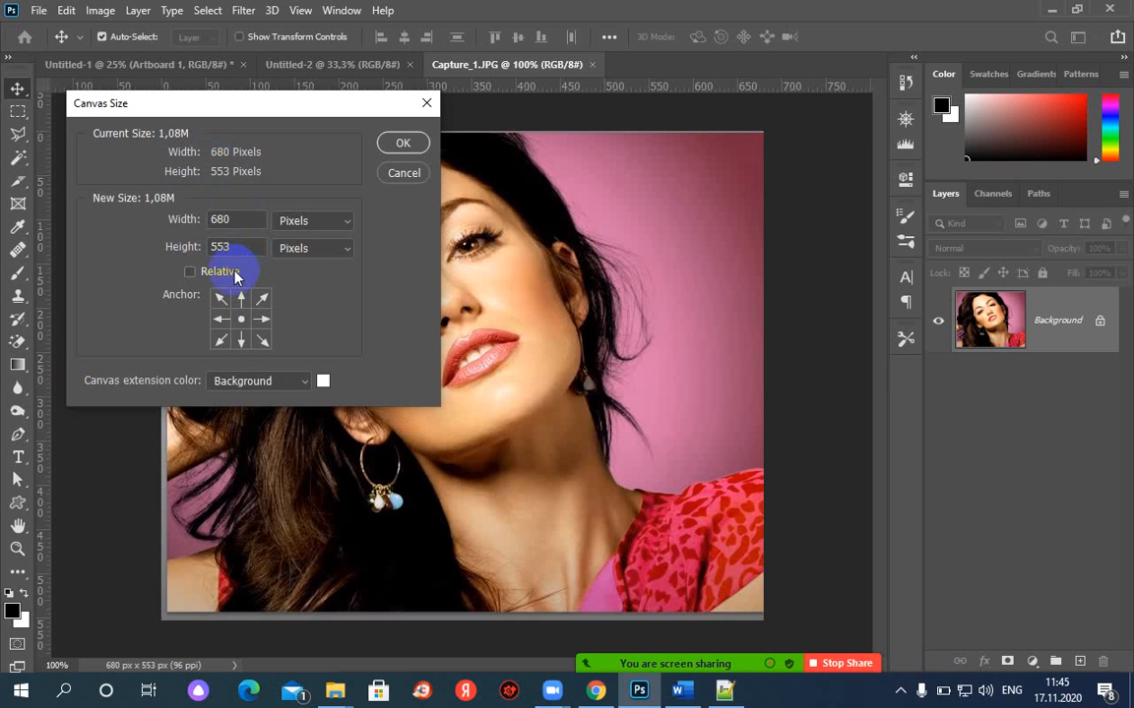
click(249, 247)
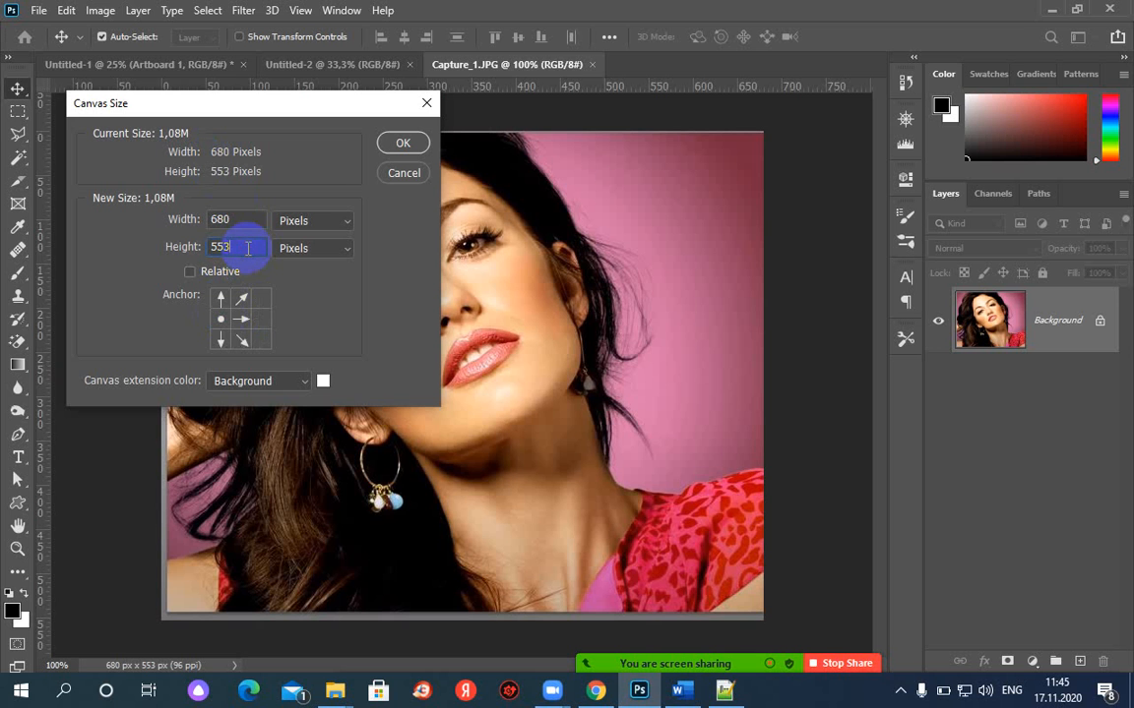
key(BackSpace)
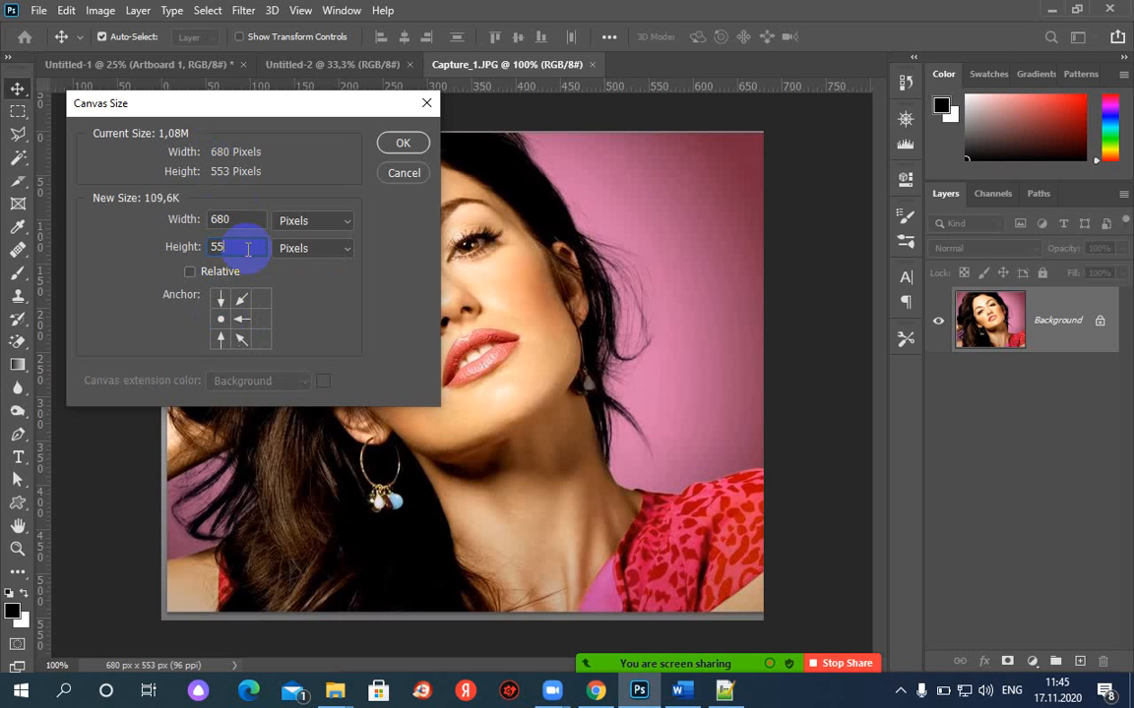
text(100)
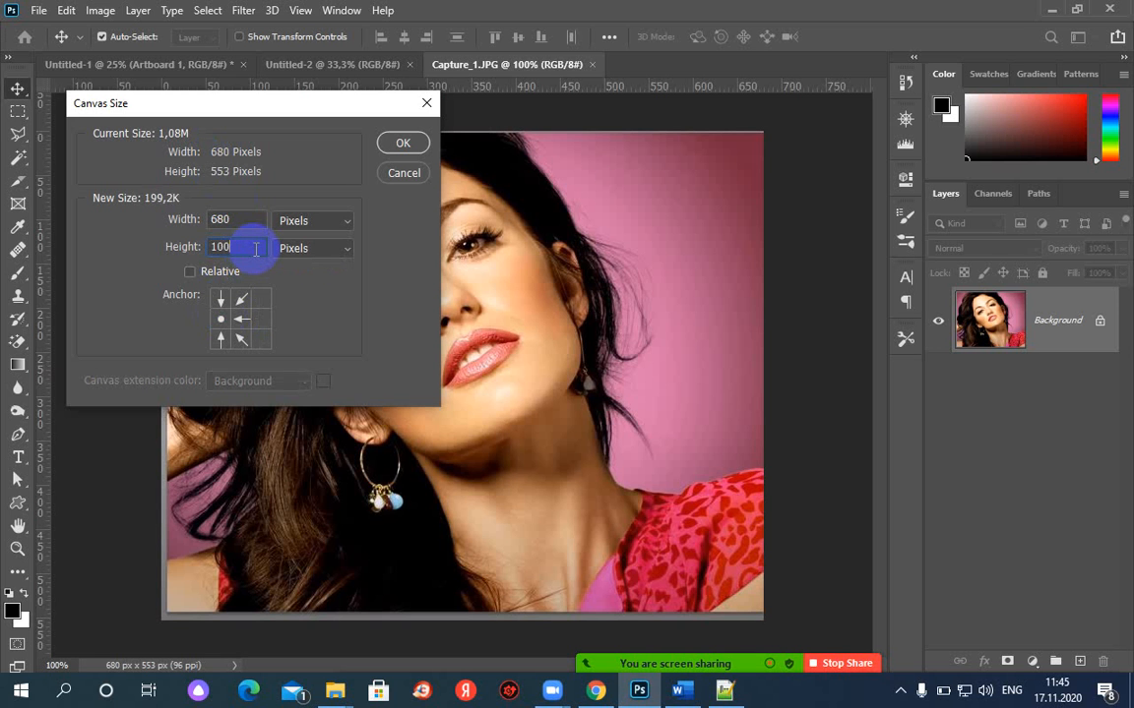
text(0)
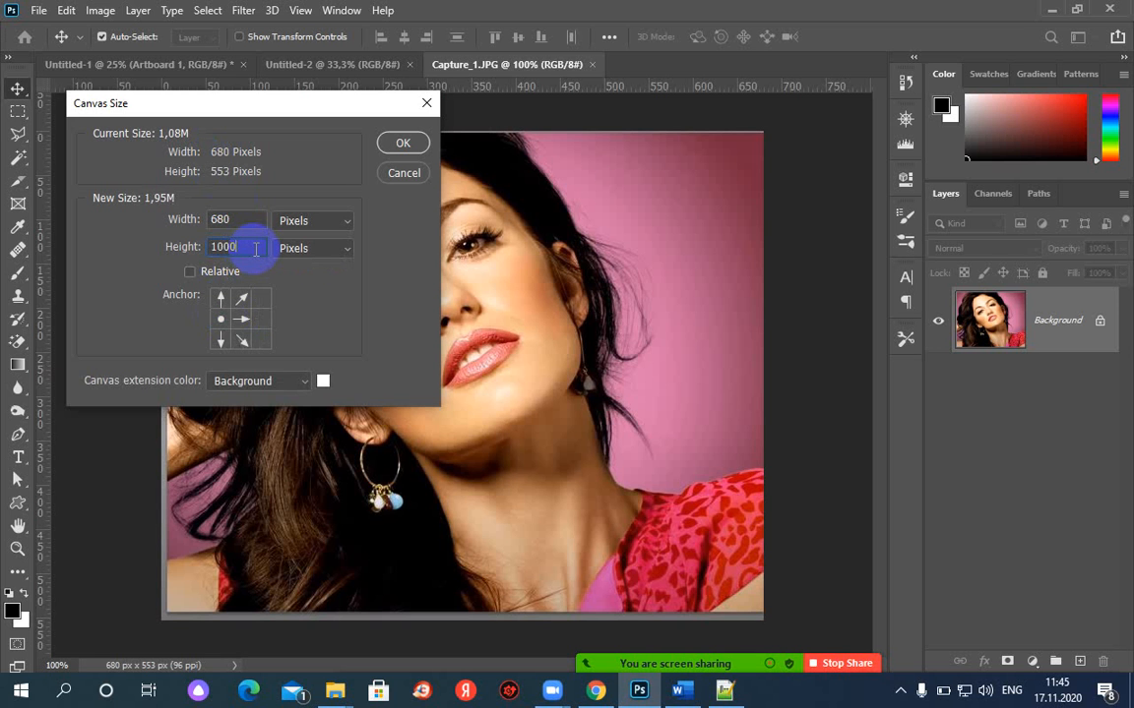
click(402, 144)
Step: Try to move the photo's Background layer, decline converting it to a normal layer, and undo the canvas height change
click(462, 239)
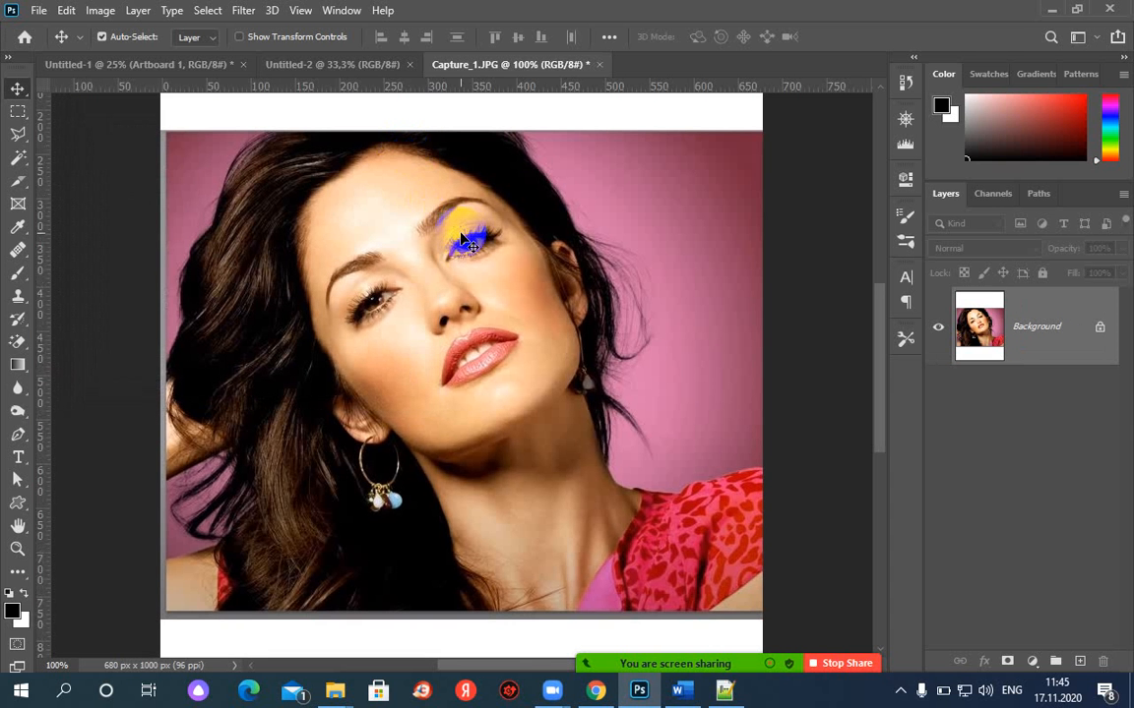
drag(460, 238, 459, 283)
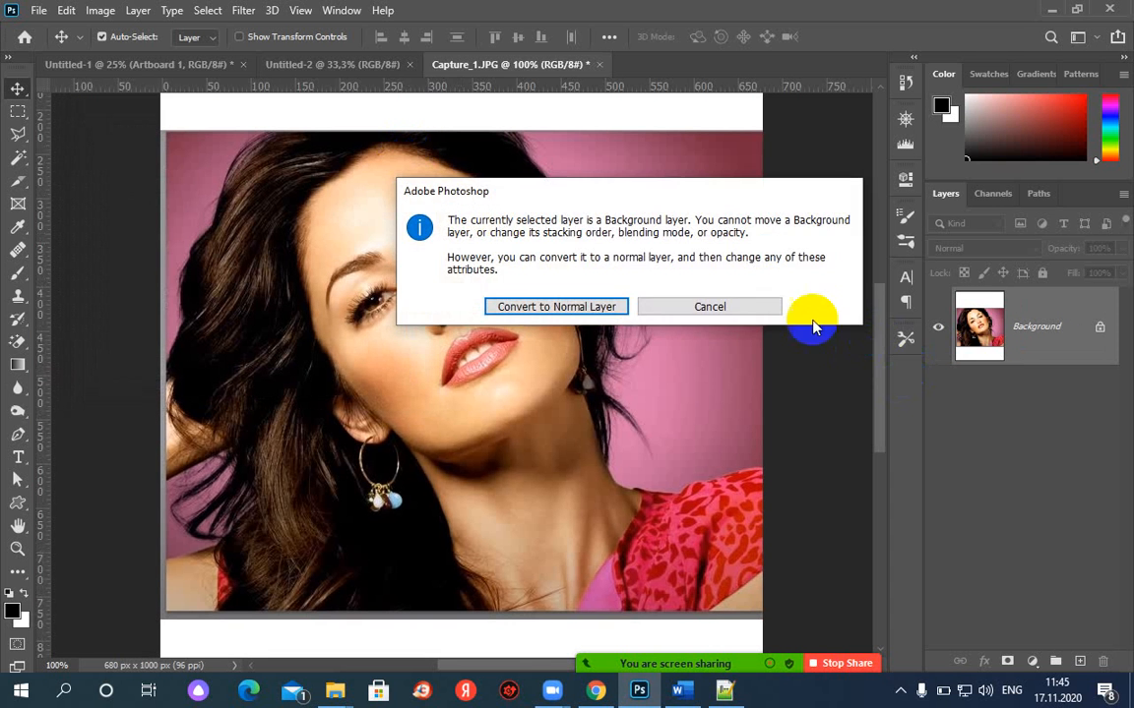
click(740, 308)
drag(883, 375, 881, 341)
key(ctrl+z)
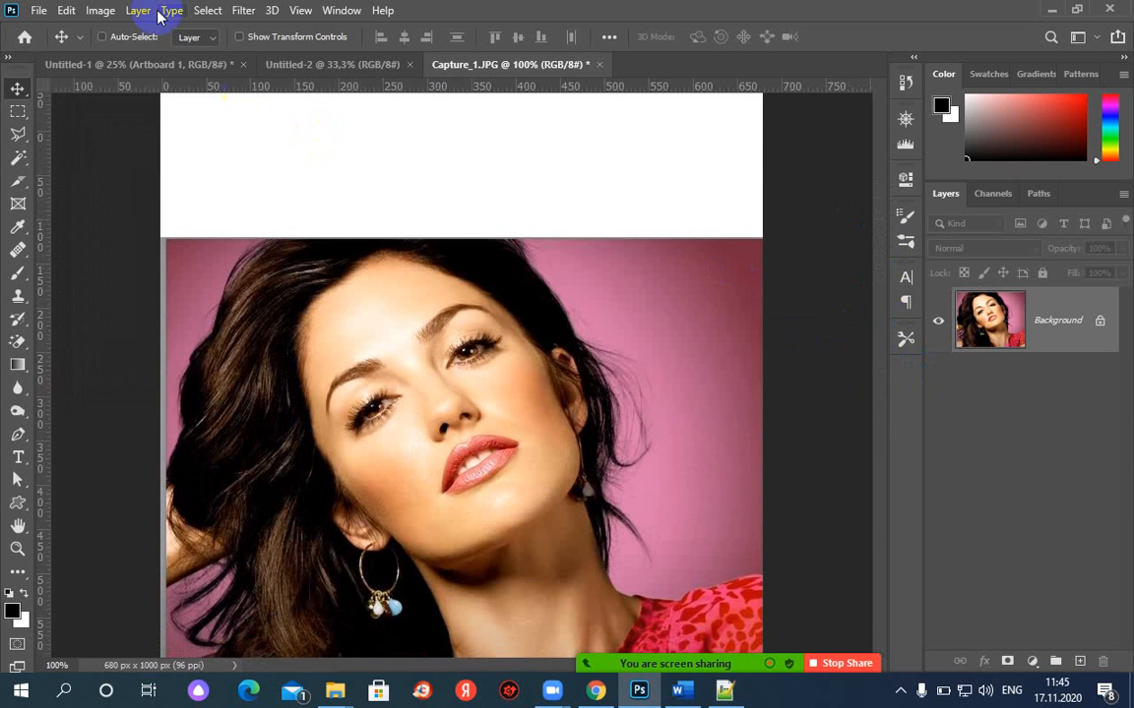
Step: Try the top-right anchor in the photo's Canvas Size settings without applying it
click(134, 12)
mouse_move(99, 11)
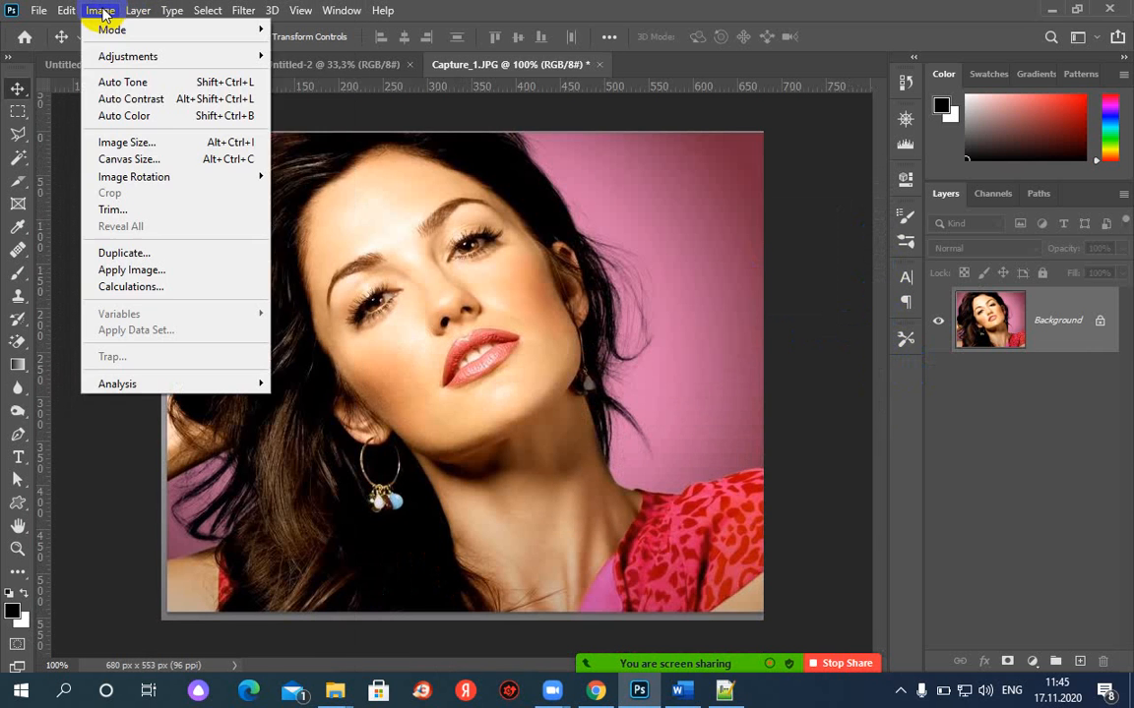
click(126, 161)
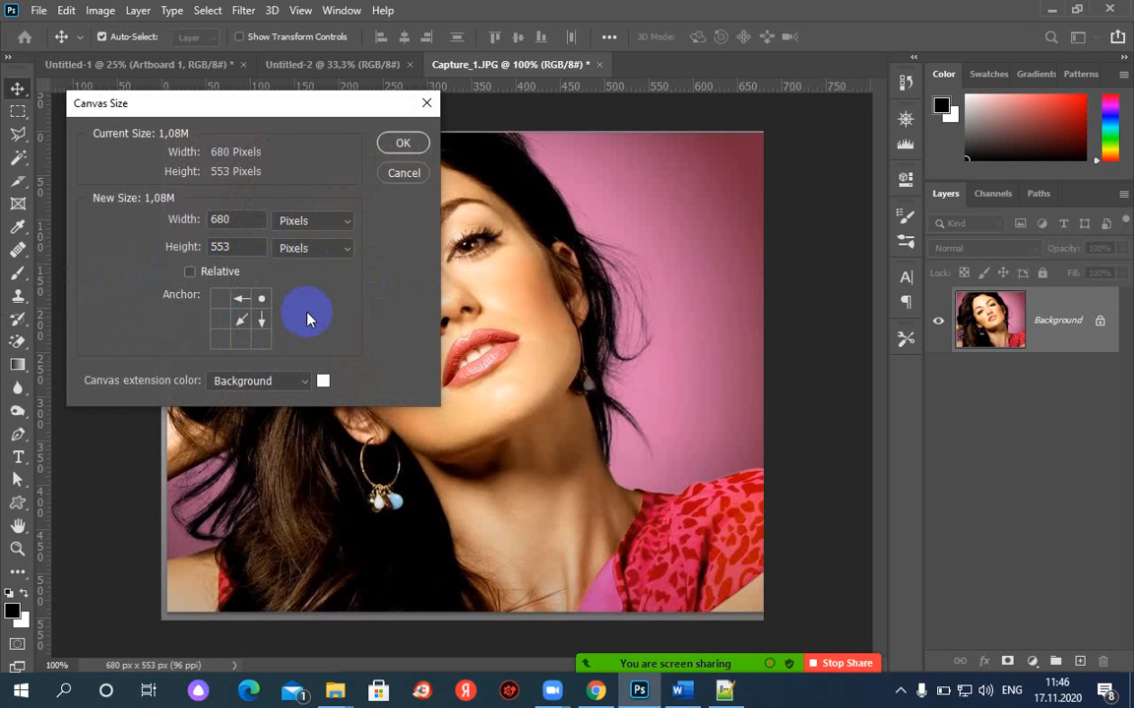
click(403, 172)
click(100, 10)
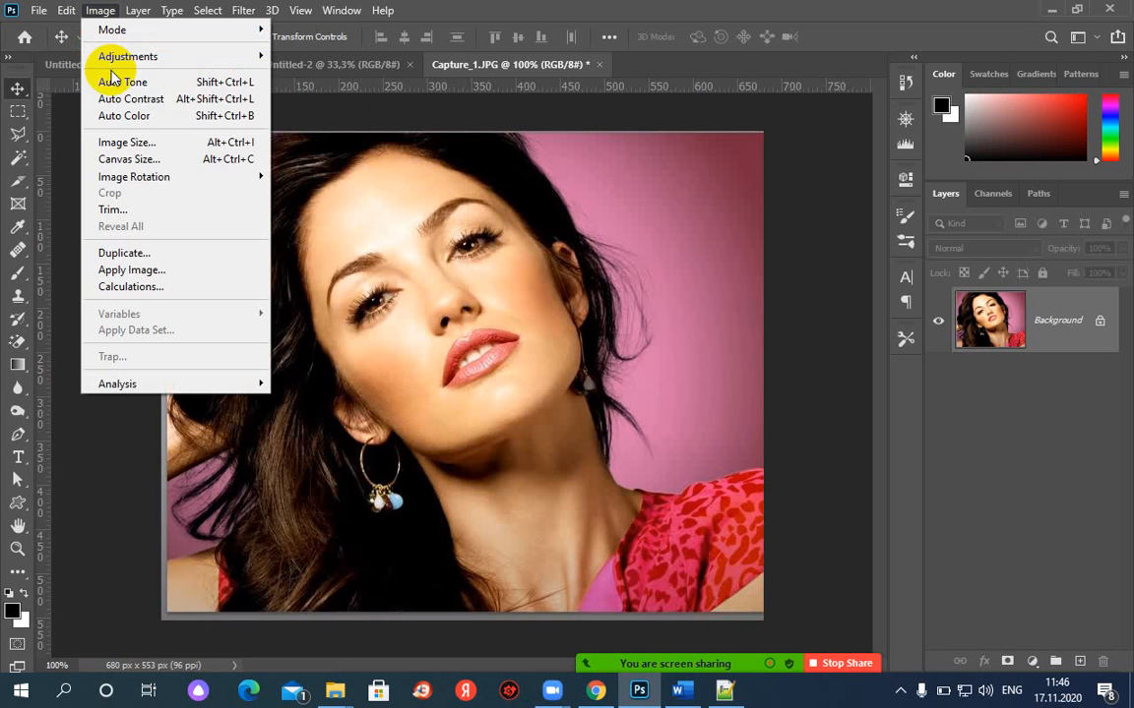
mouse_move(117, 177)
click(138, 10)
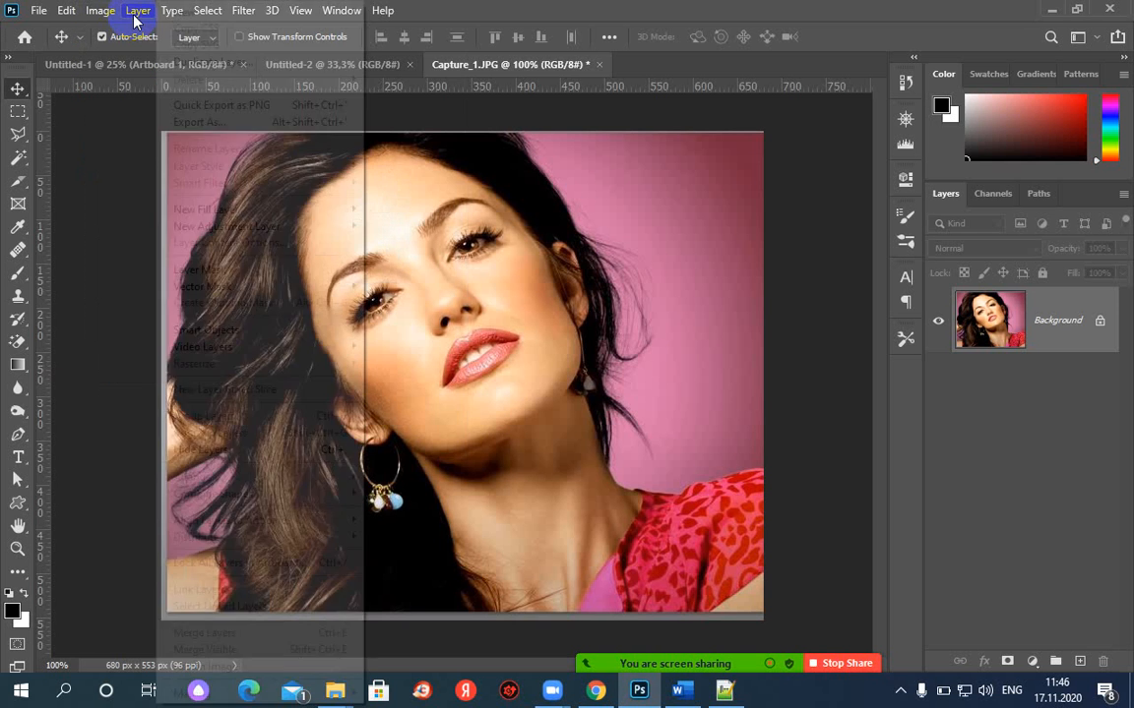
click(182, 11)
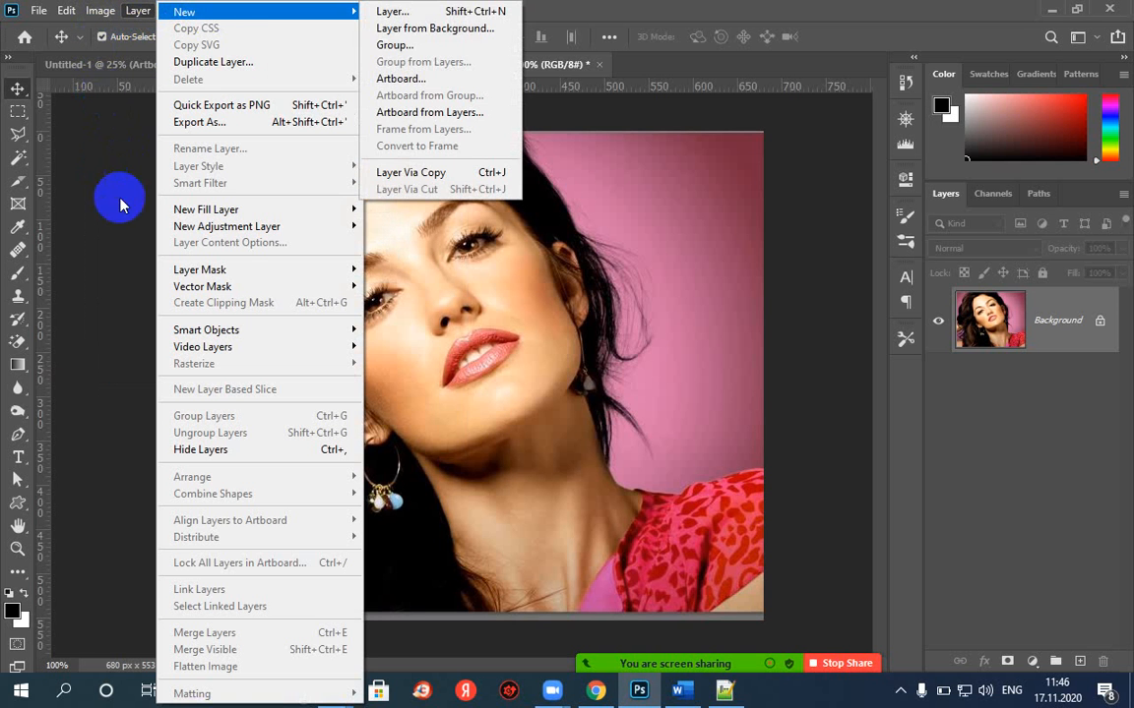
click(797, 168)
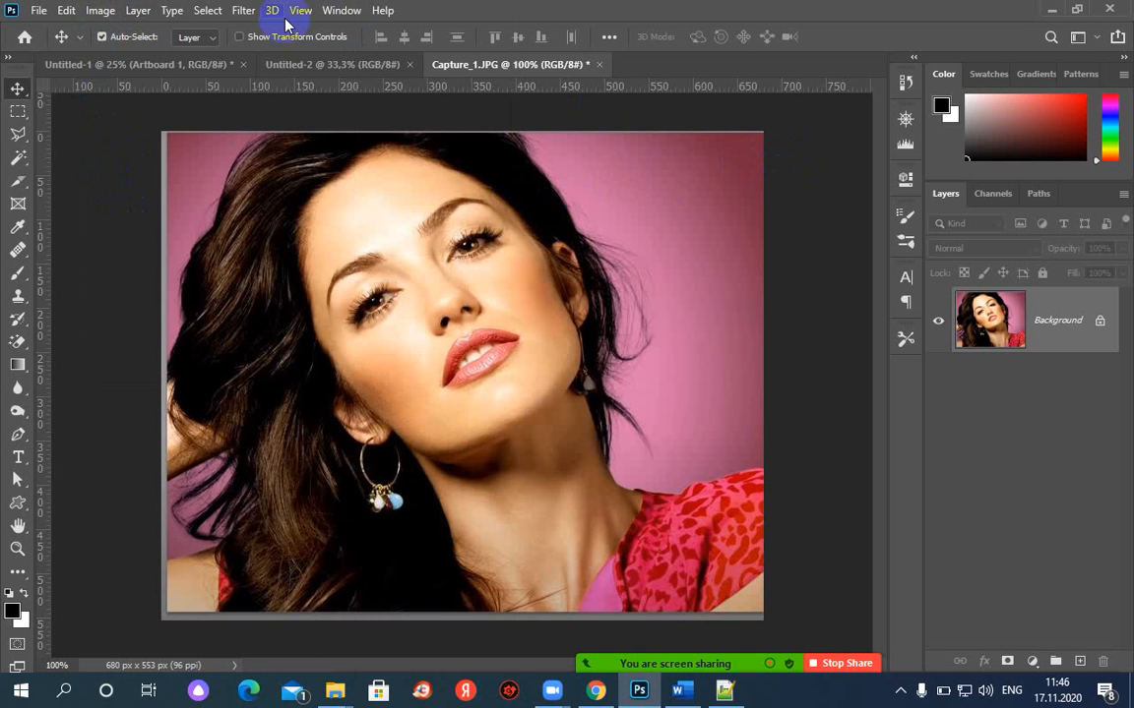
click(100, 11)
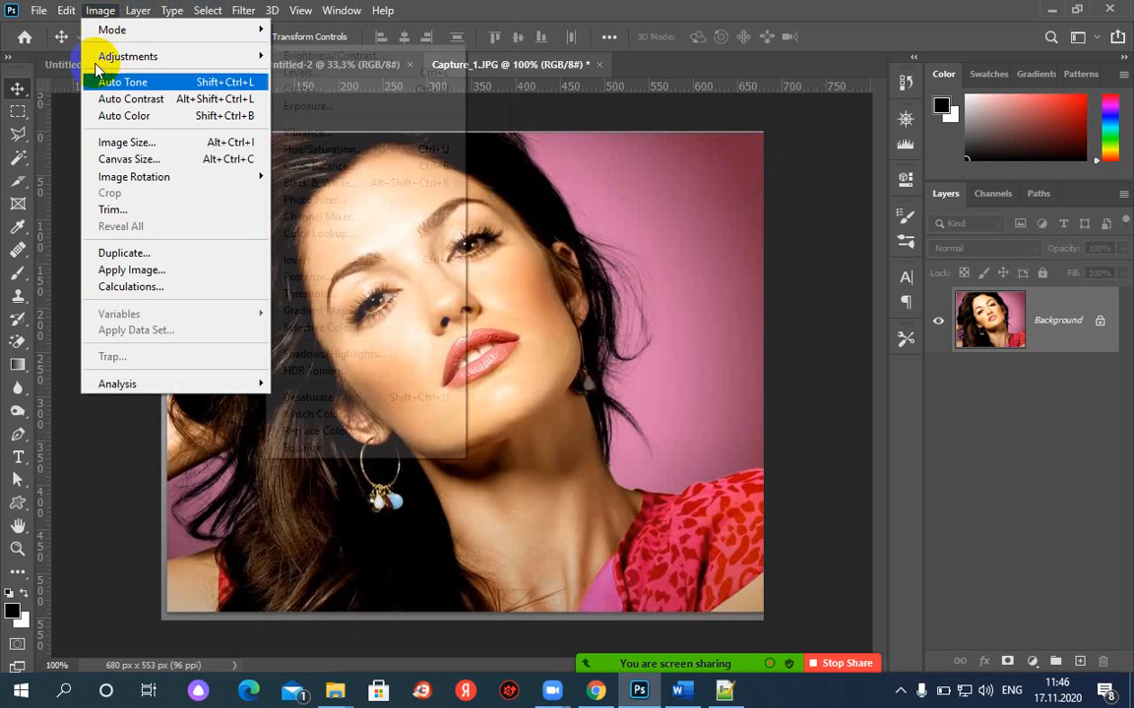
click(117, 161)
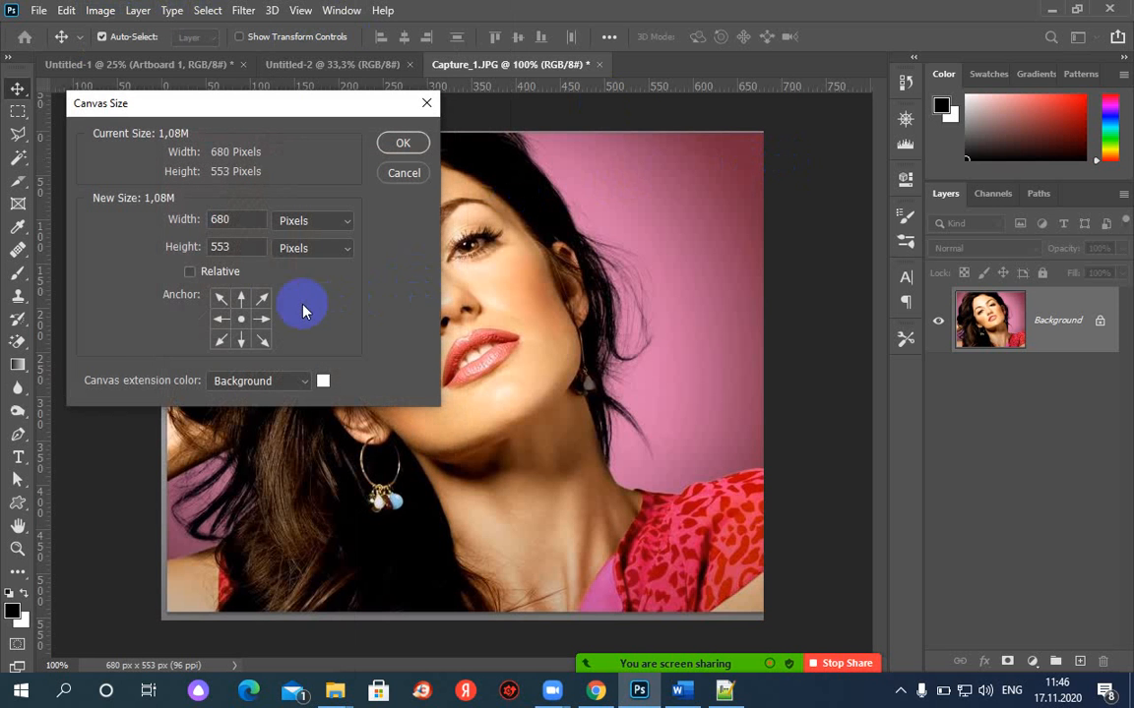
click(242, 341)
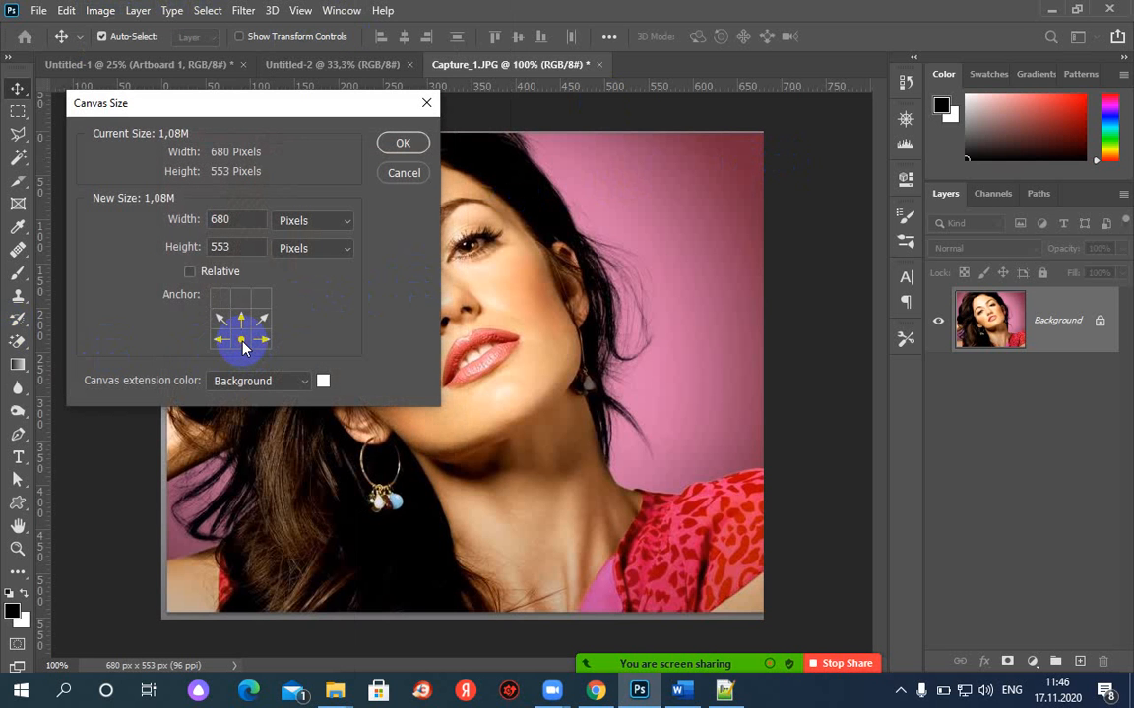
click(245, 247)
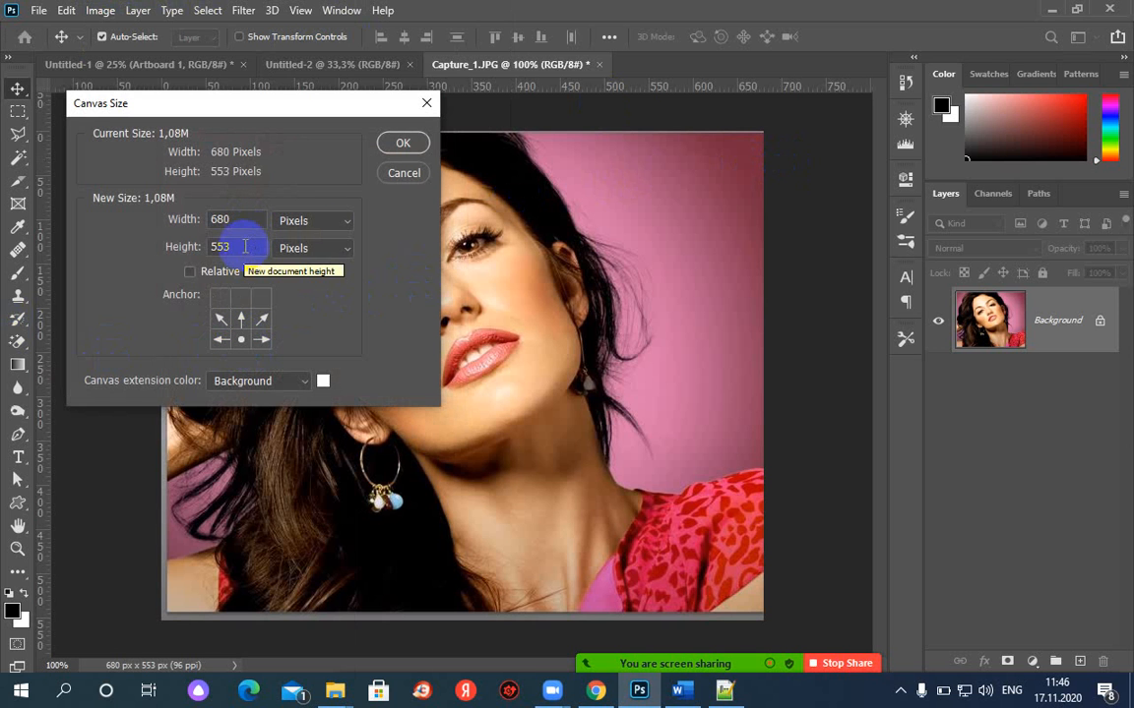
click(398, 172)
Step: Set the photo's canvas width to 1200 pixels with the anchor at middle left, keeping the height at 553 pixels
click(102, 11)
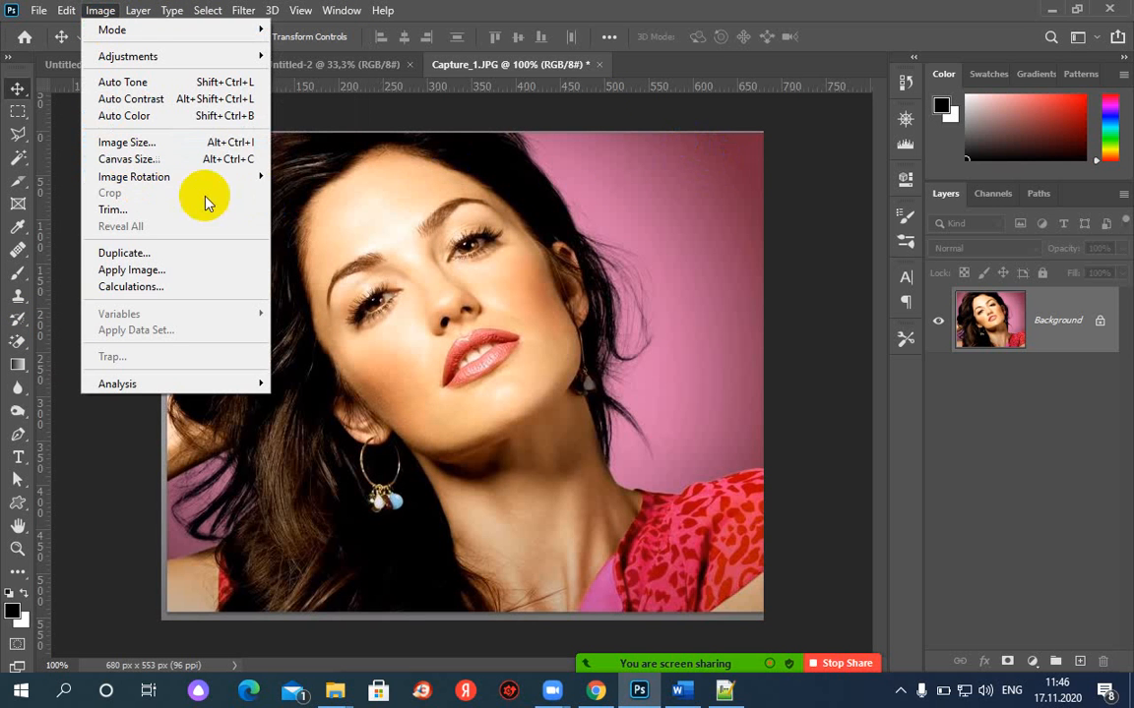
click(153, 158)
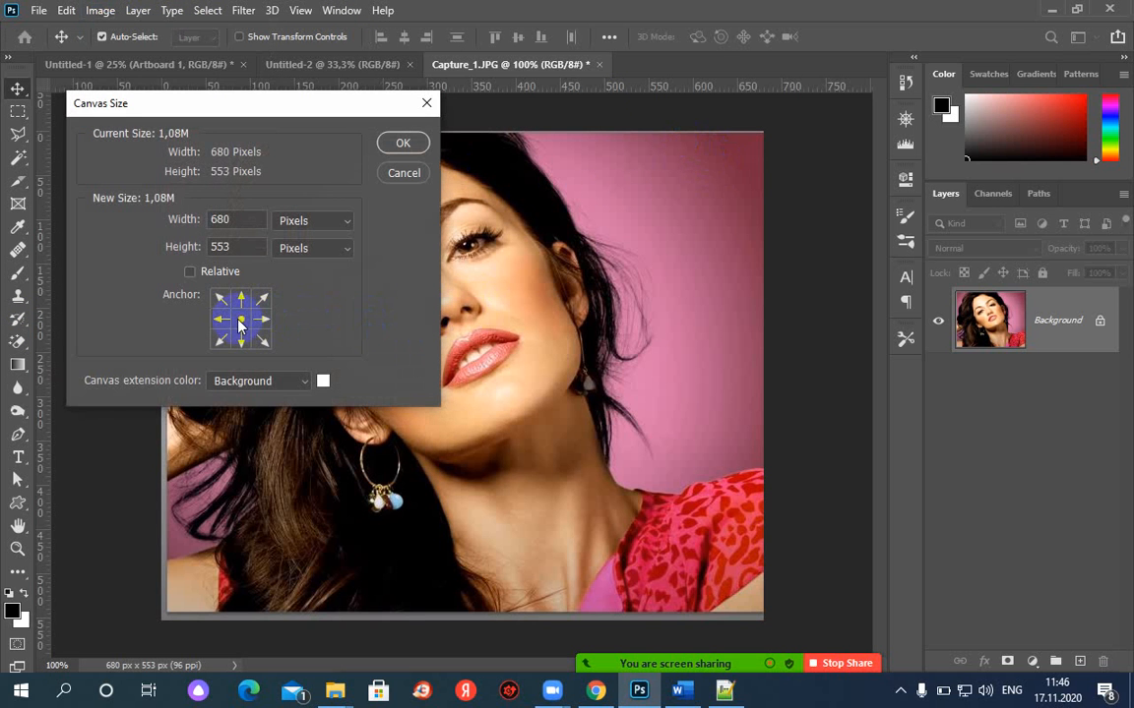
click(220, 319)
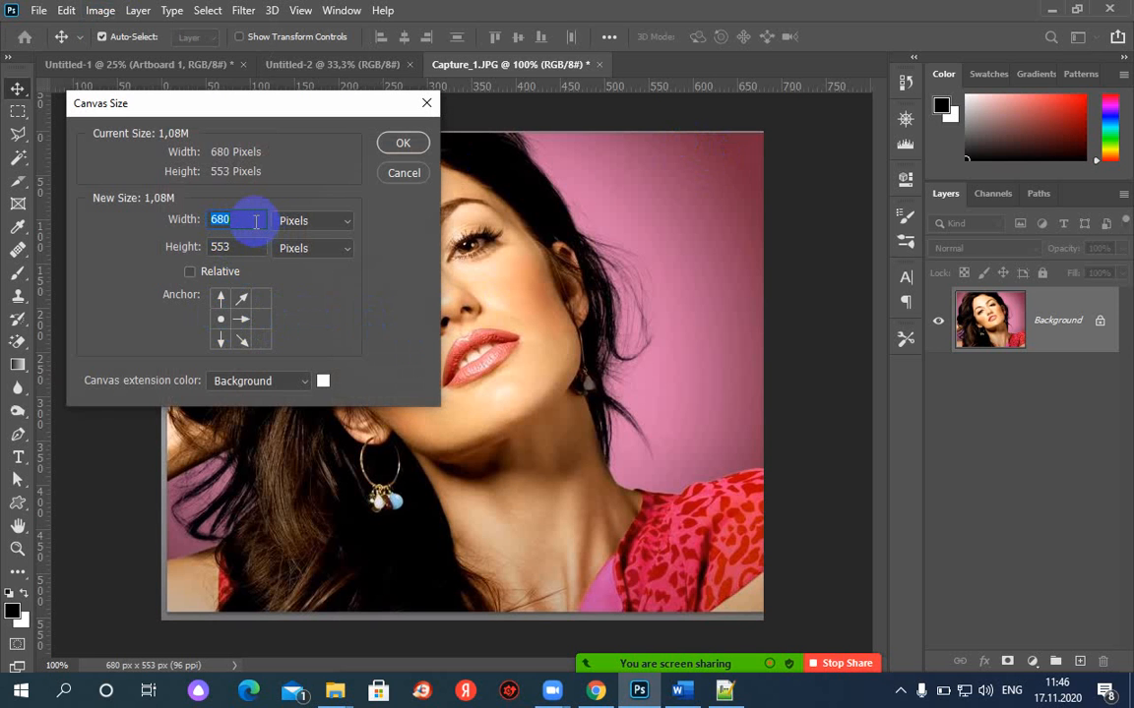
text(1200)
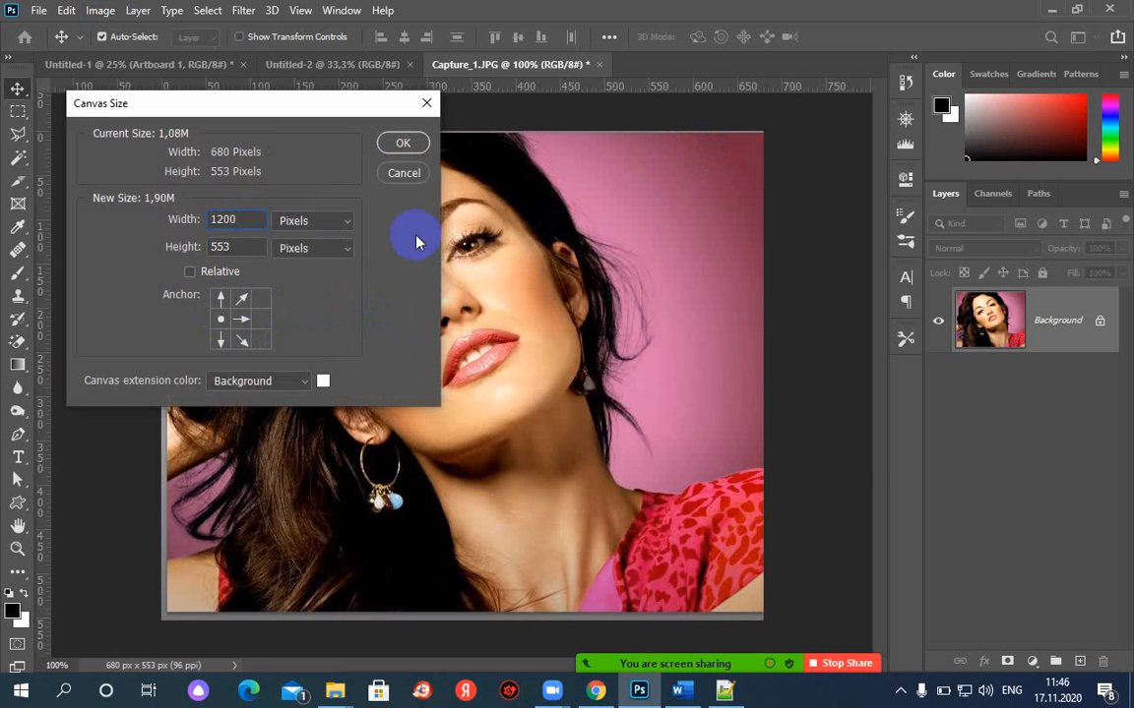
click(402, 143)
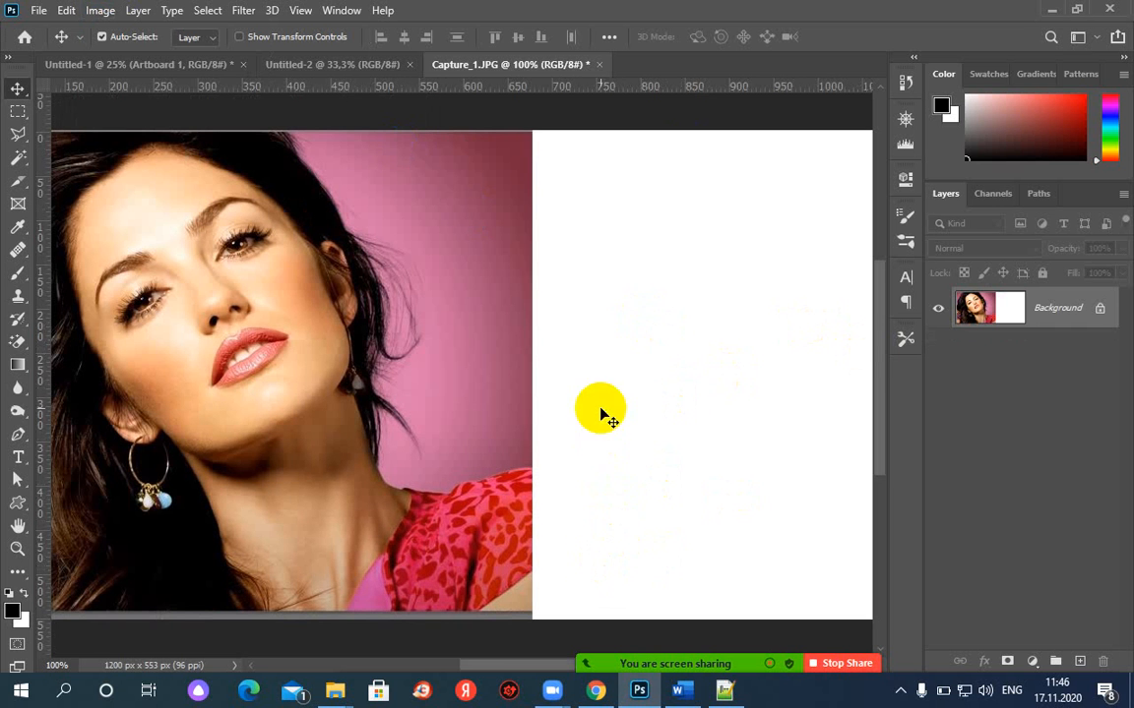
drag(612, 395, 653, 387)
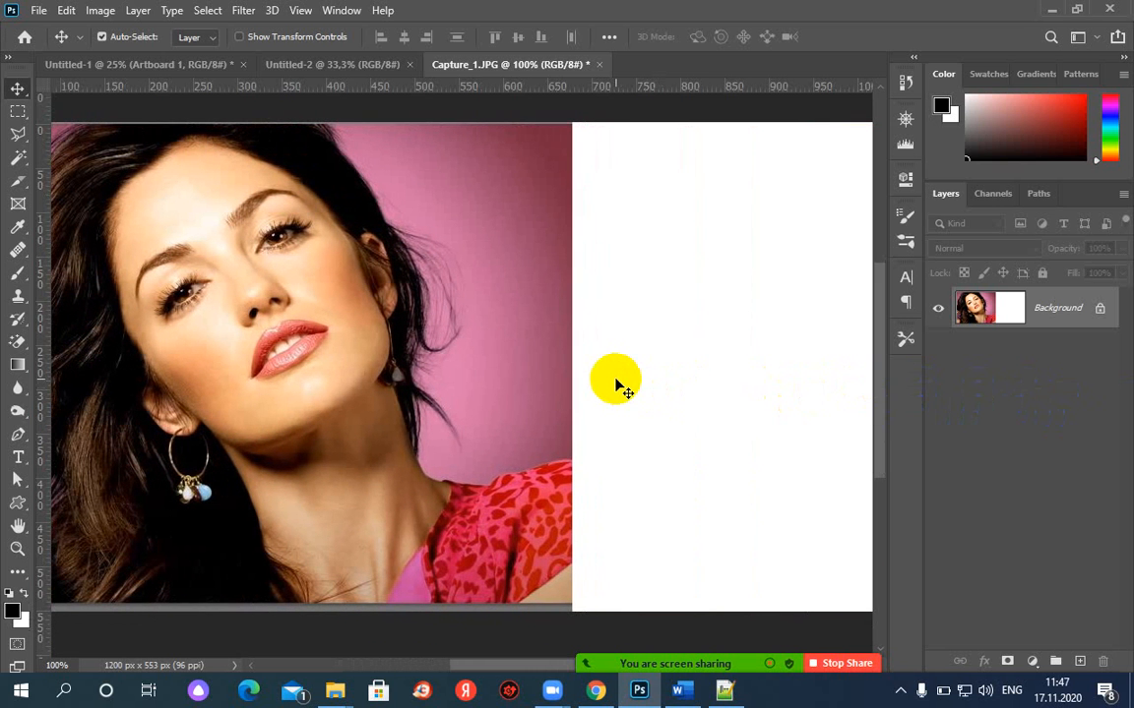
Step: Stop sharing the screen and end the Zoom meeting
mouse_move(858, 652)
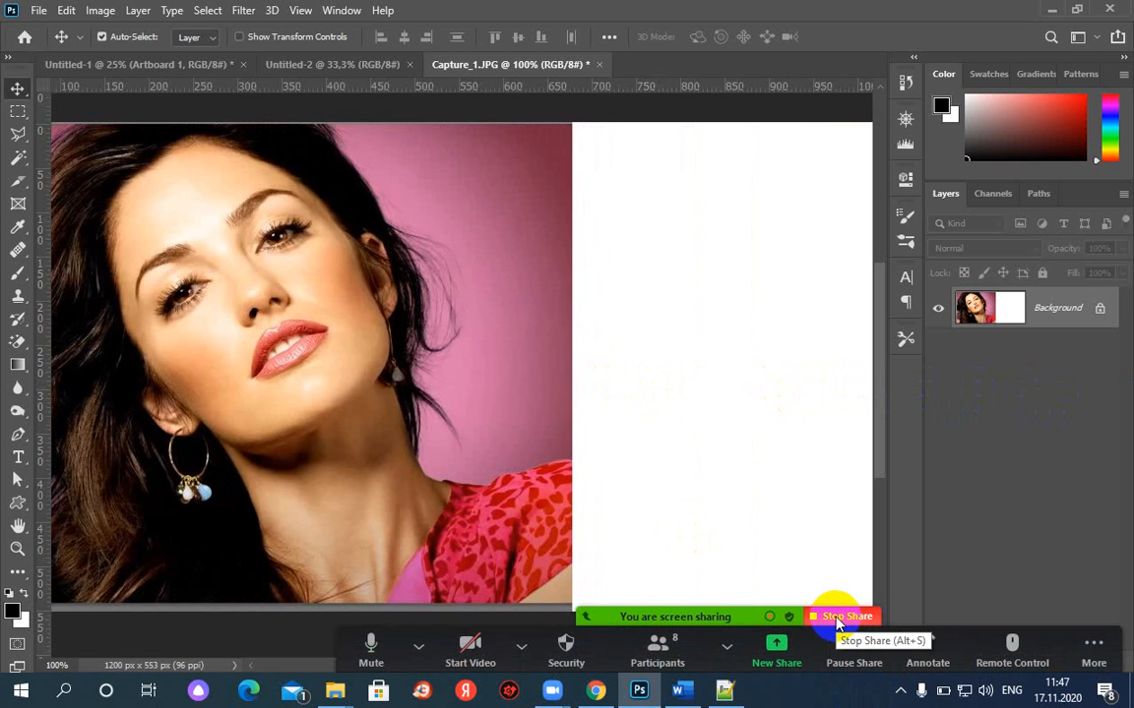
click(837, 618)
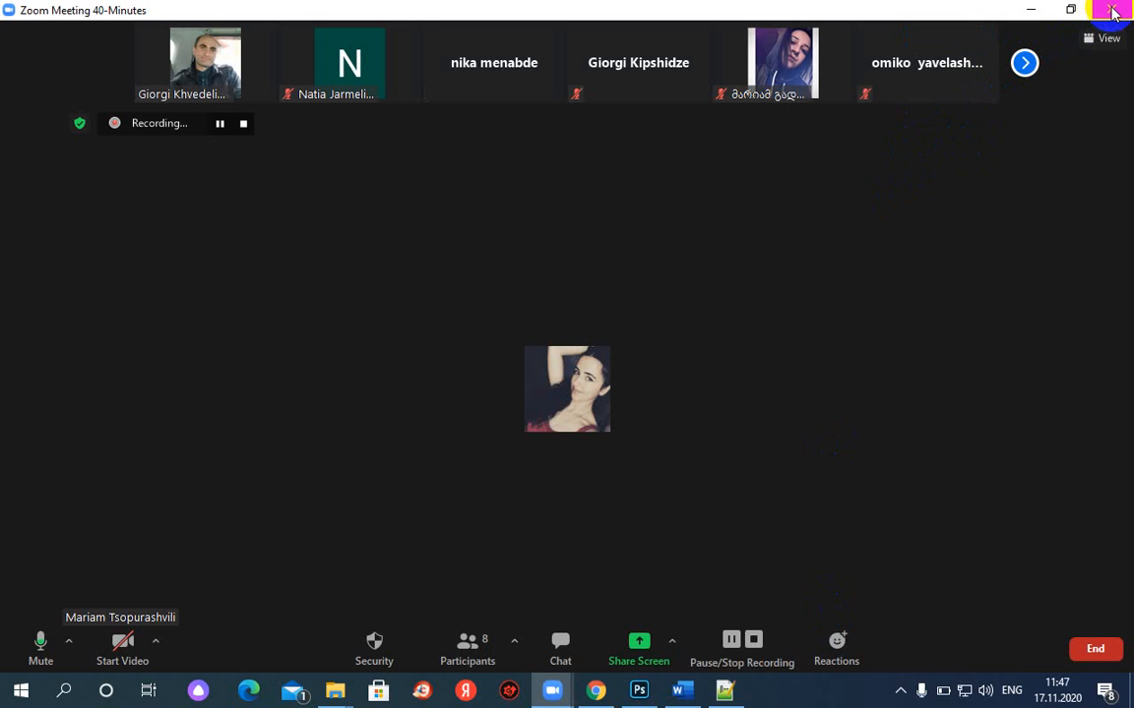
click(1113, 11)
click(989, 45)
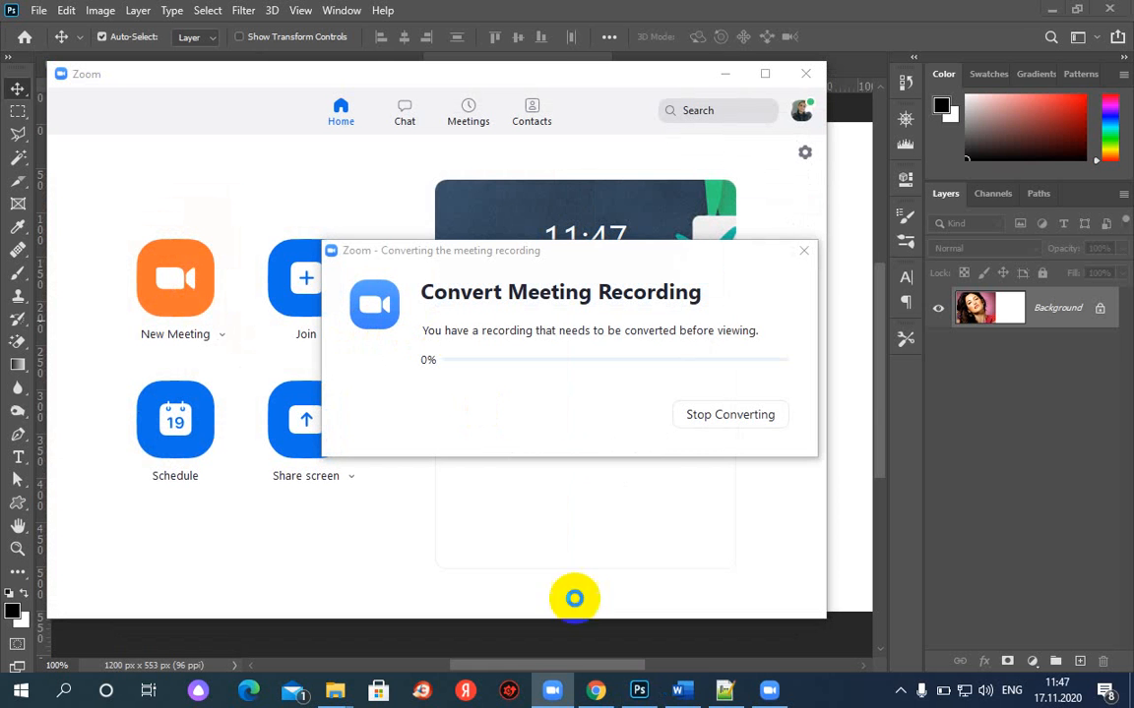
Step: Minimize Photoshop and clear the other full-screen windows to reach the desktop
mouse_move(601, 697)
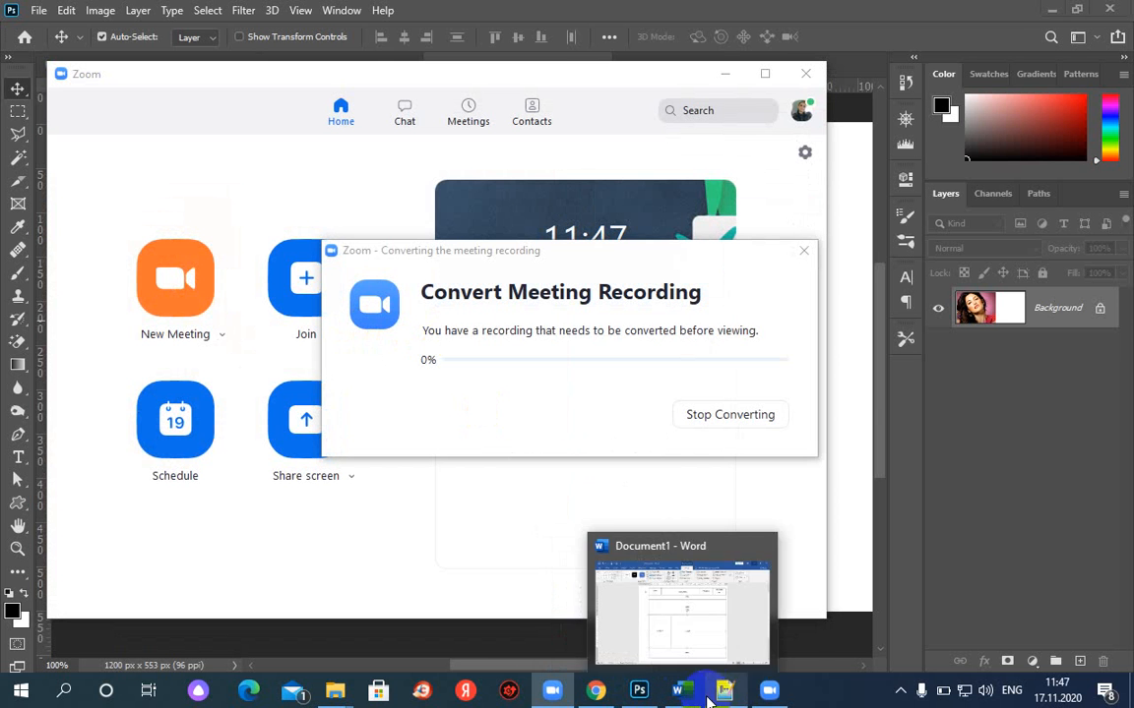
click(1052, 11)
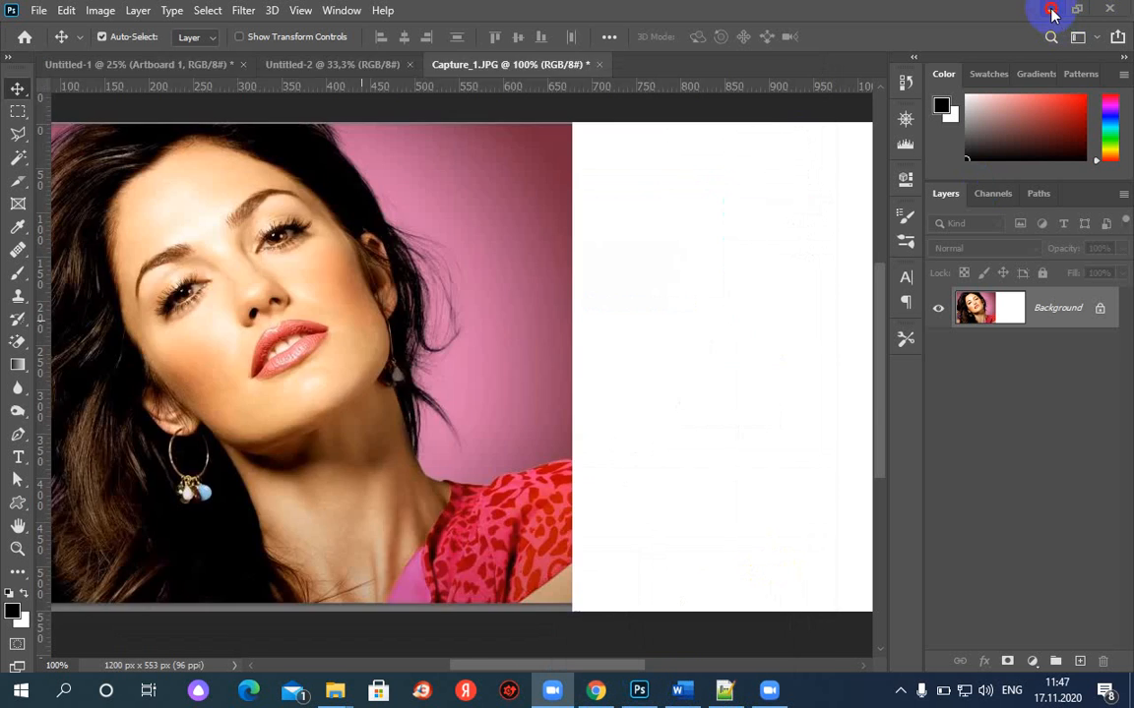
click(1109, 11)
click(1109, 11)
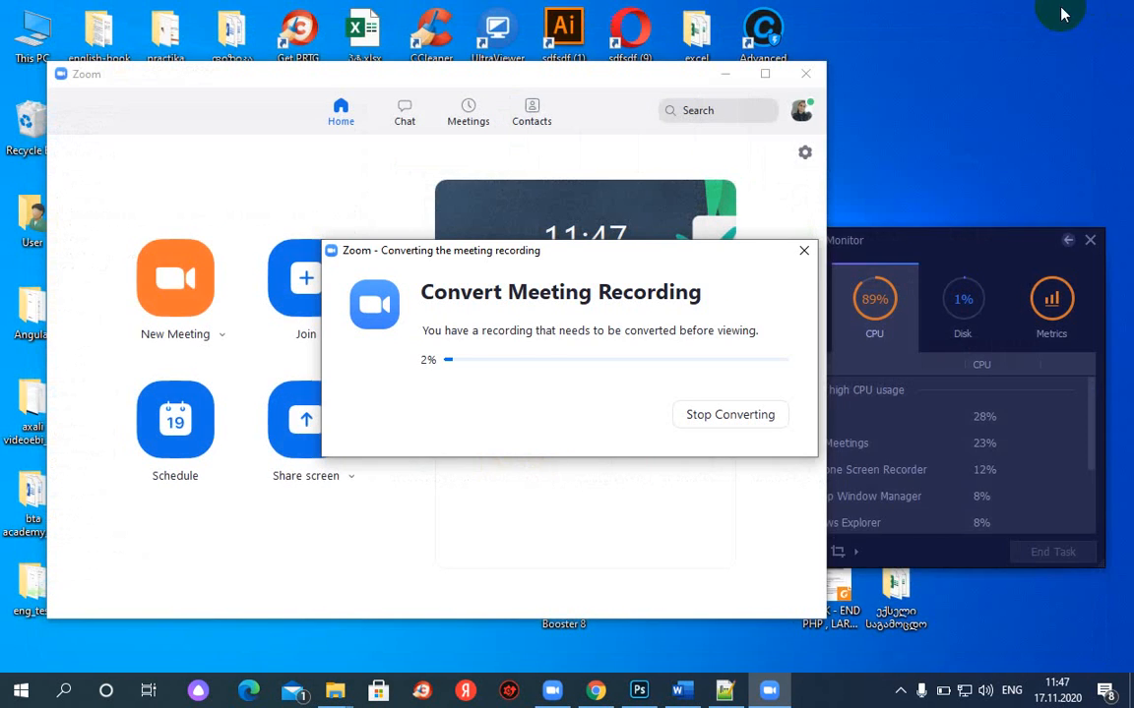
Step: Close the Performance Monitor, confirming the closure, and move the Zoom home window aside on the desktop
click(1086, 241)
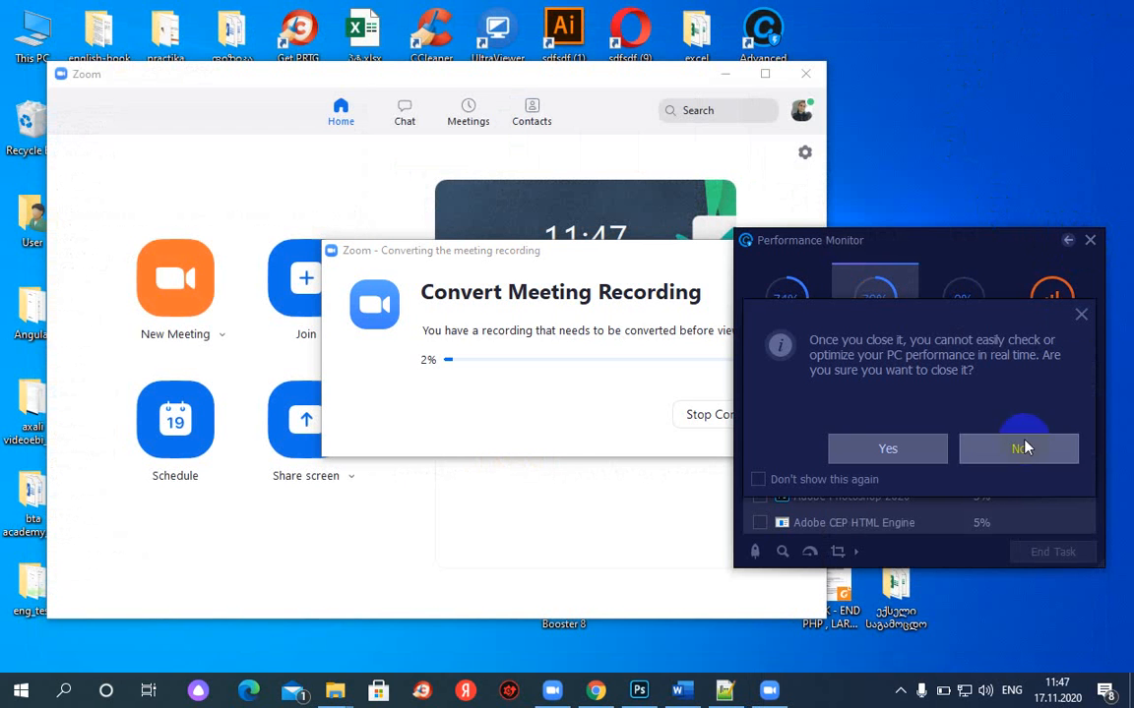
mouse_move(713, 693)
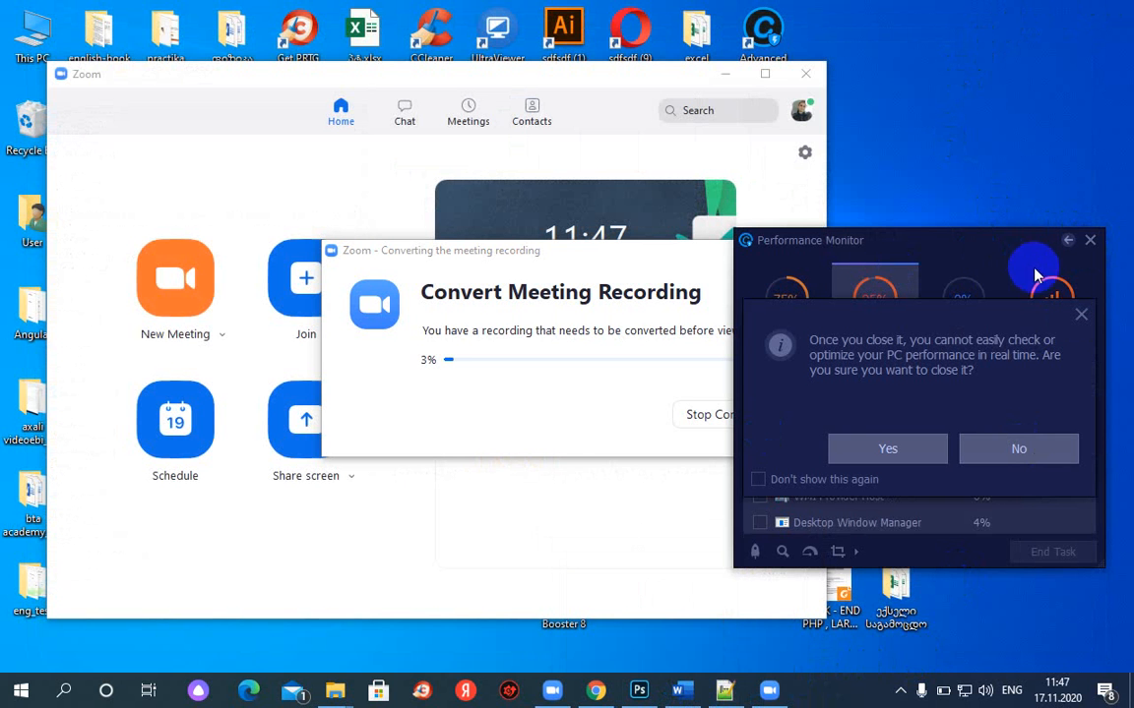
click(943, 448)
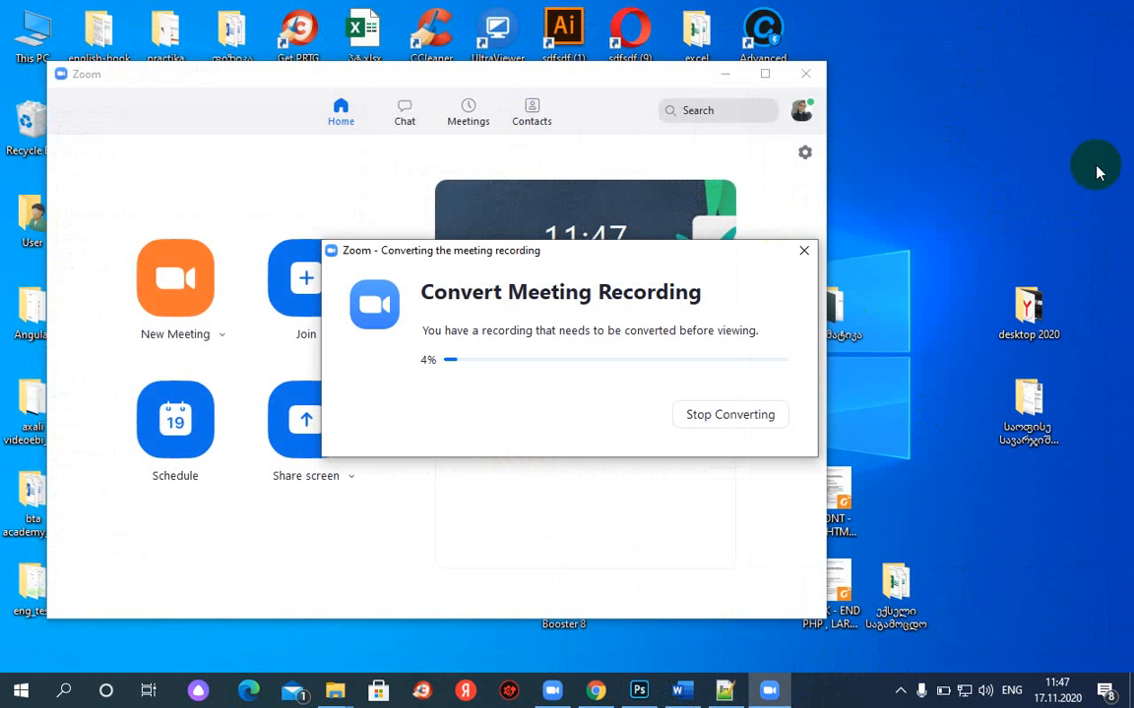
drag(657, 89, 421, 86)
mouse_move(637, 697)
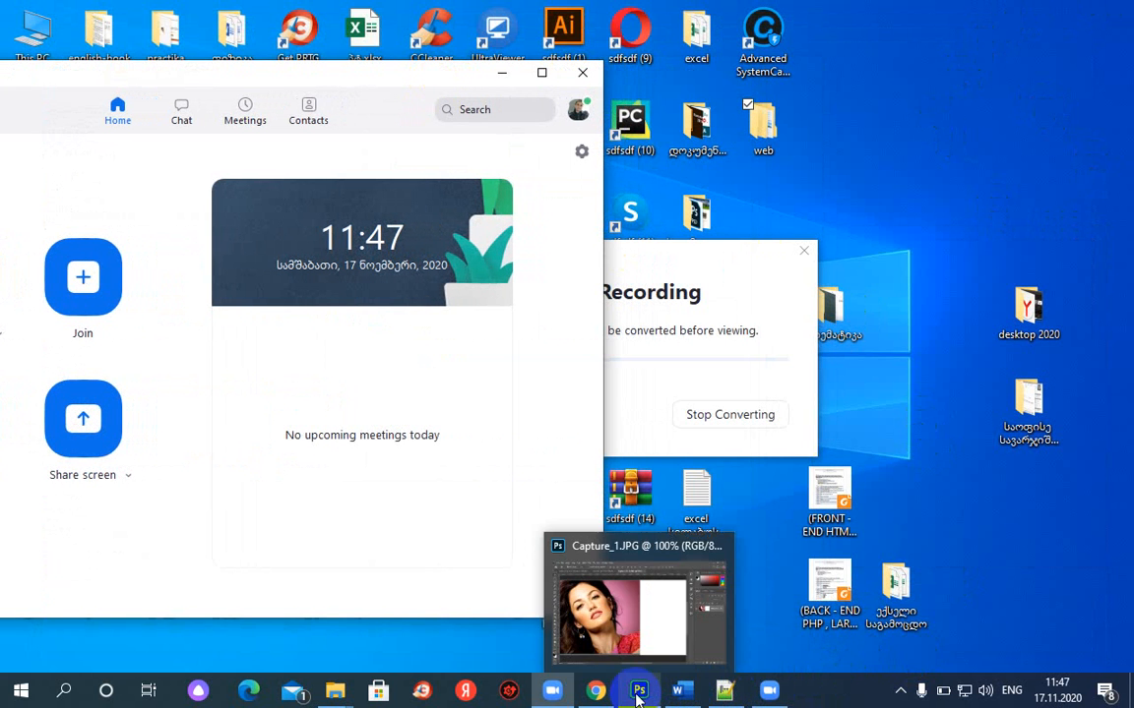